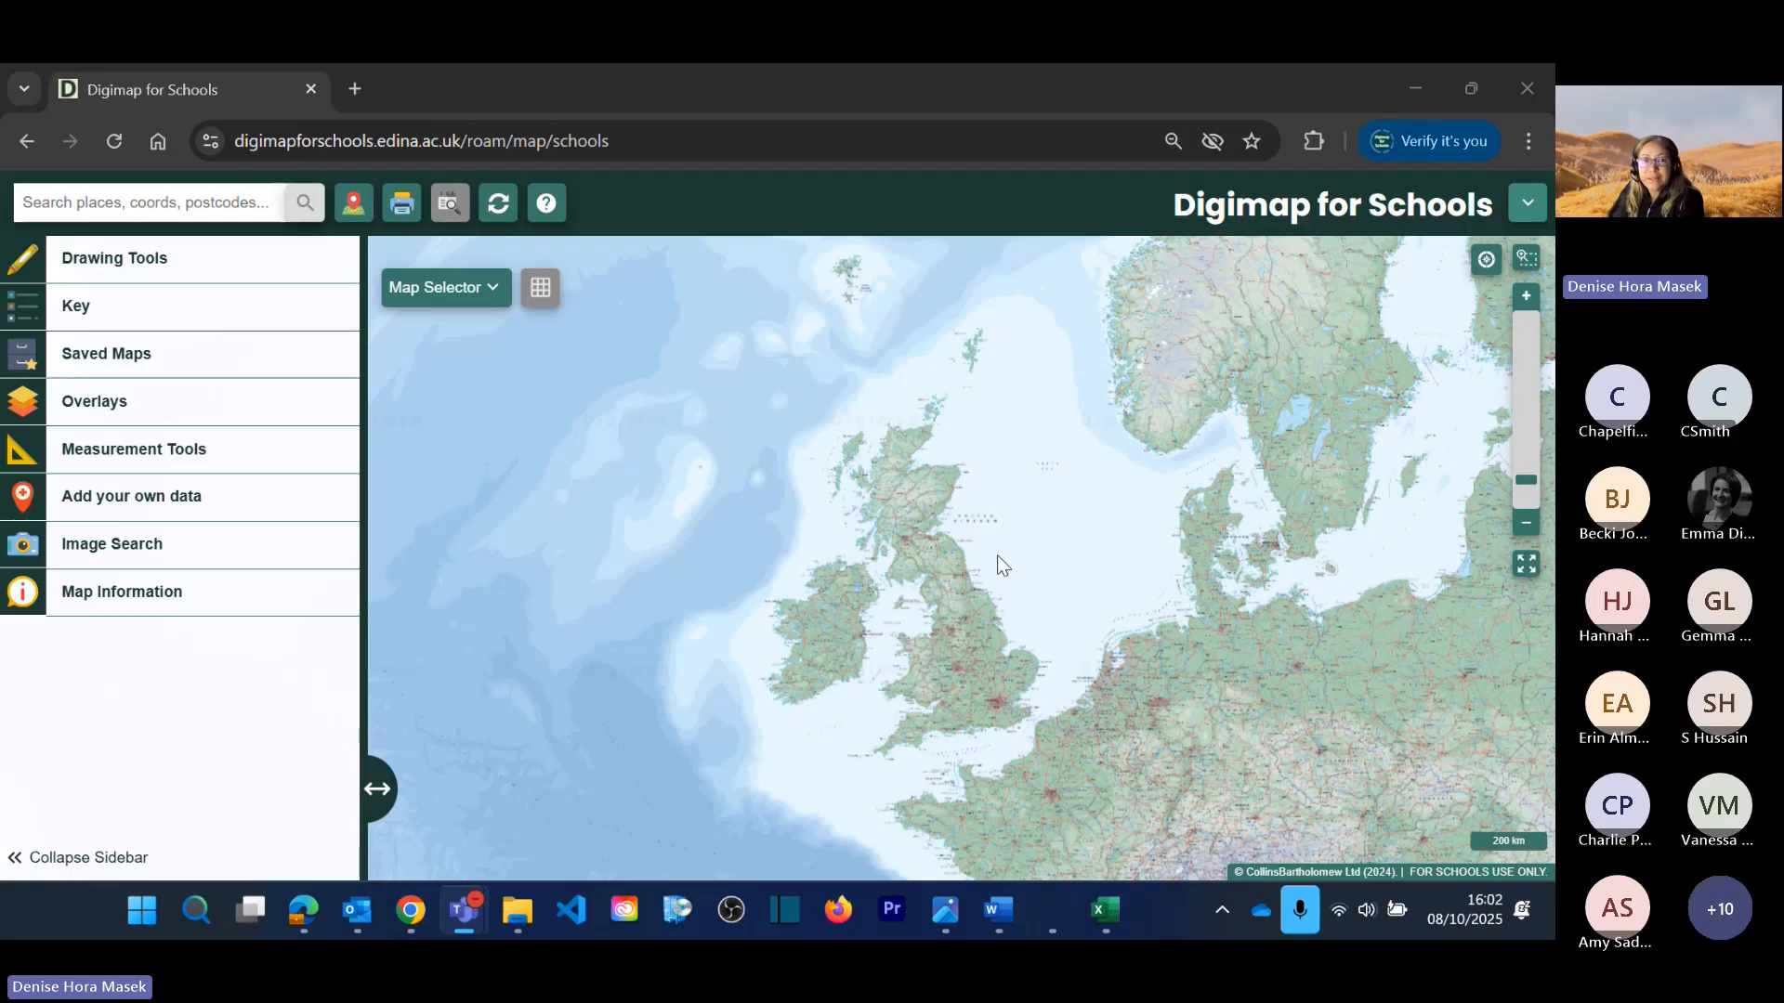
Step: Examine the world map at small scale, from the Atlantic across Asia to the Pacific edge and back to Europe
scroll(998, 558, "down", 1)
scroll(998, 557, "down", 1)
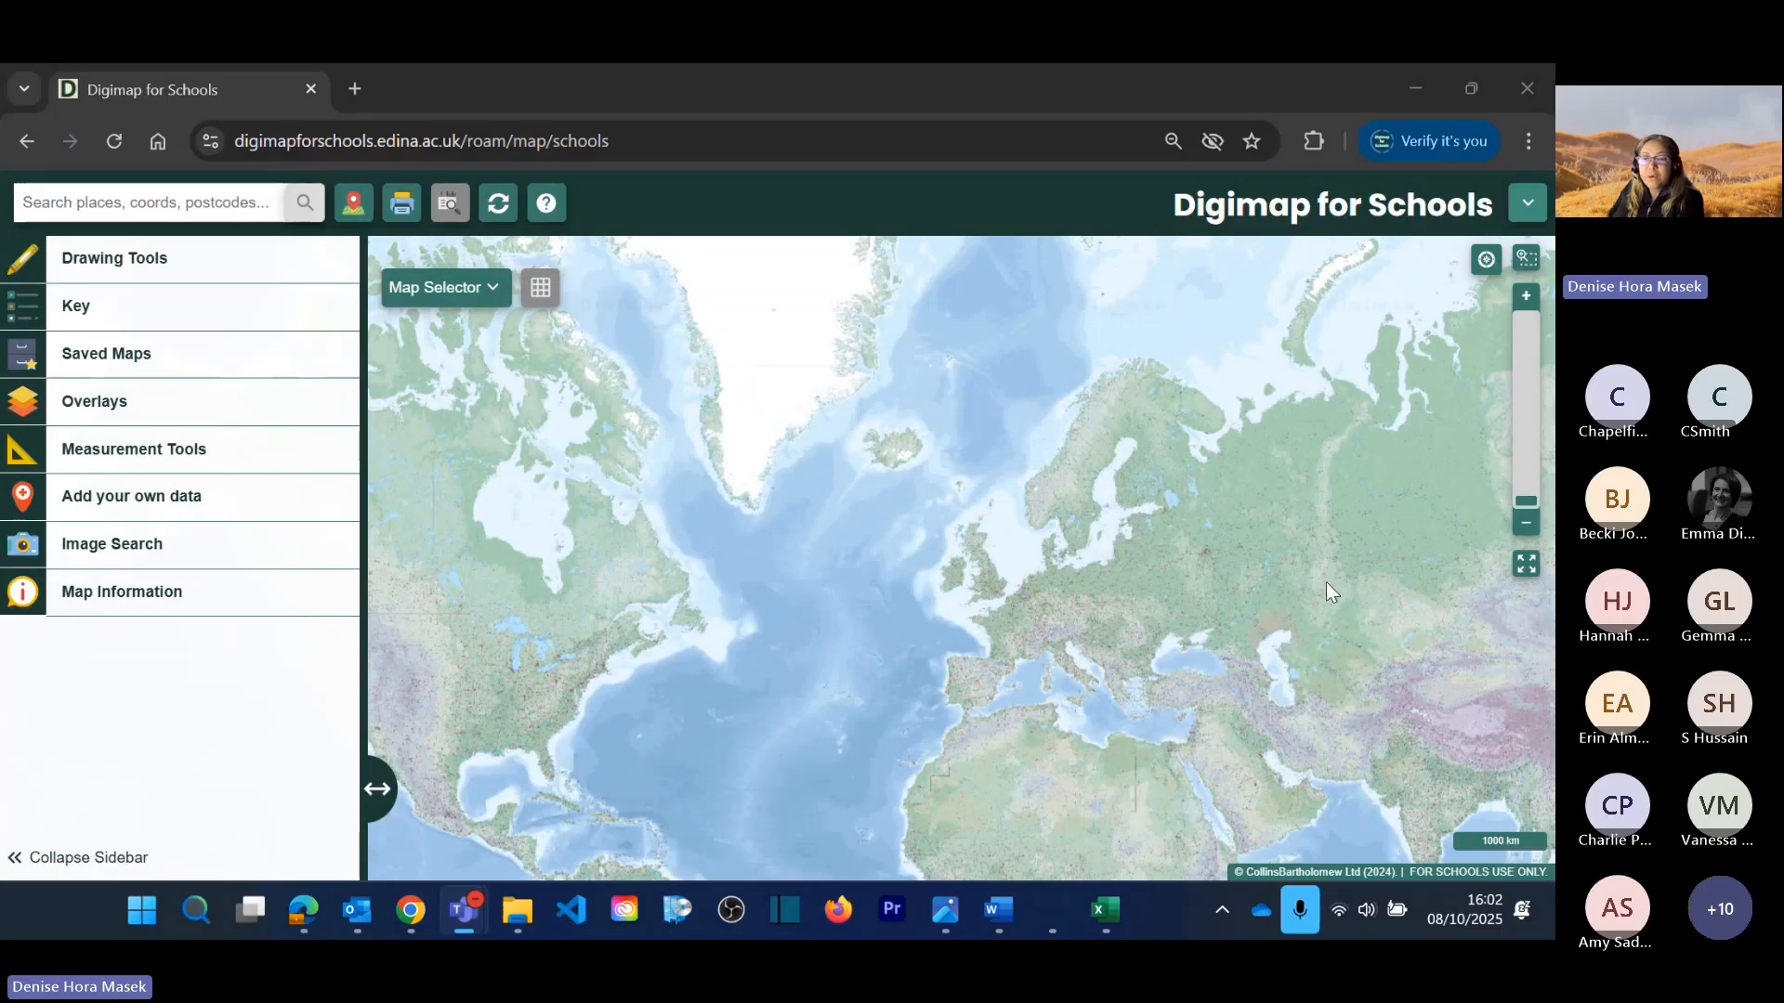
left_click_drag(1318, 578, 639, 571)
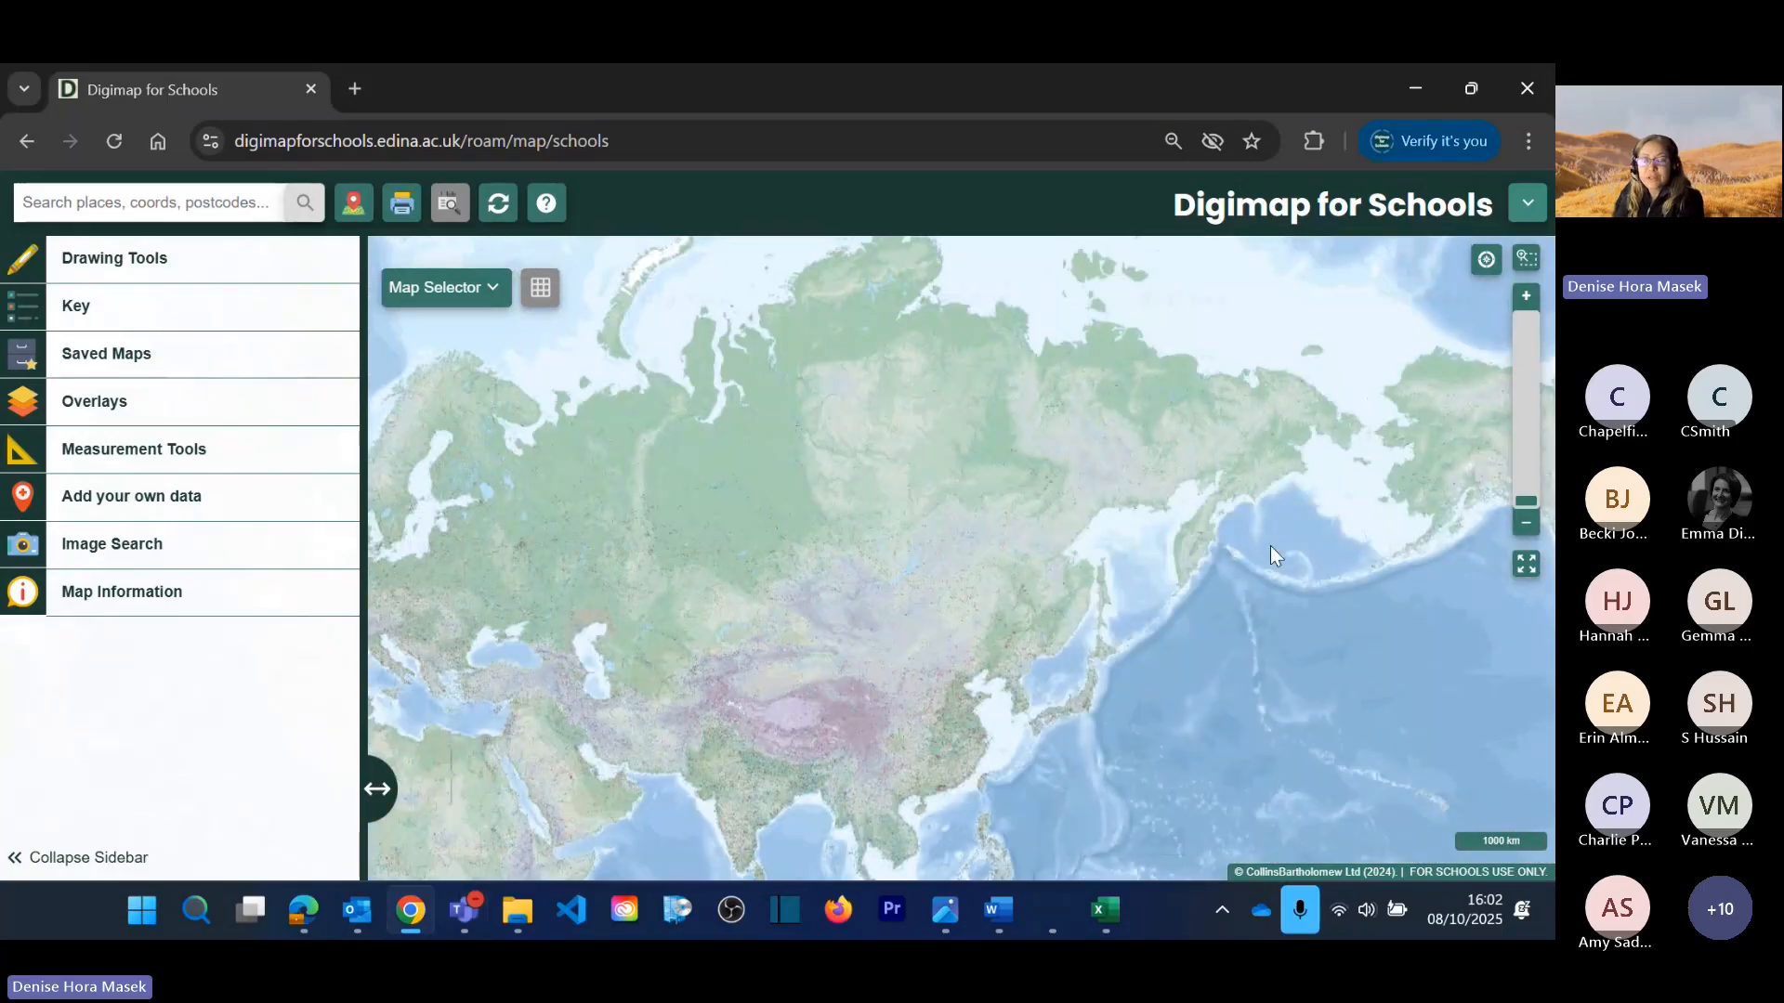
left_click_drag(1262, 546, 541, 554)
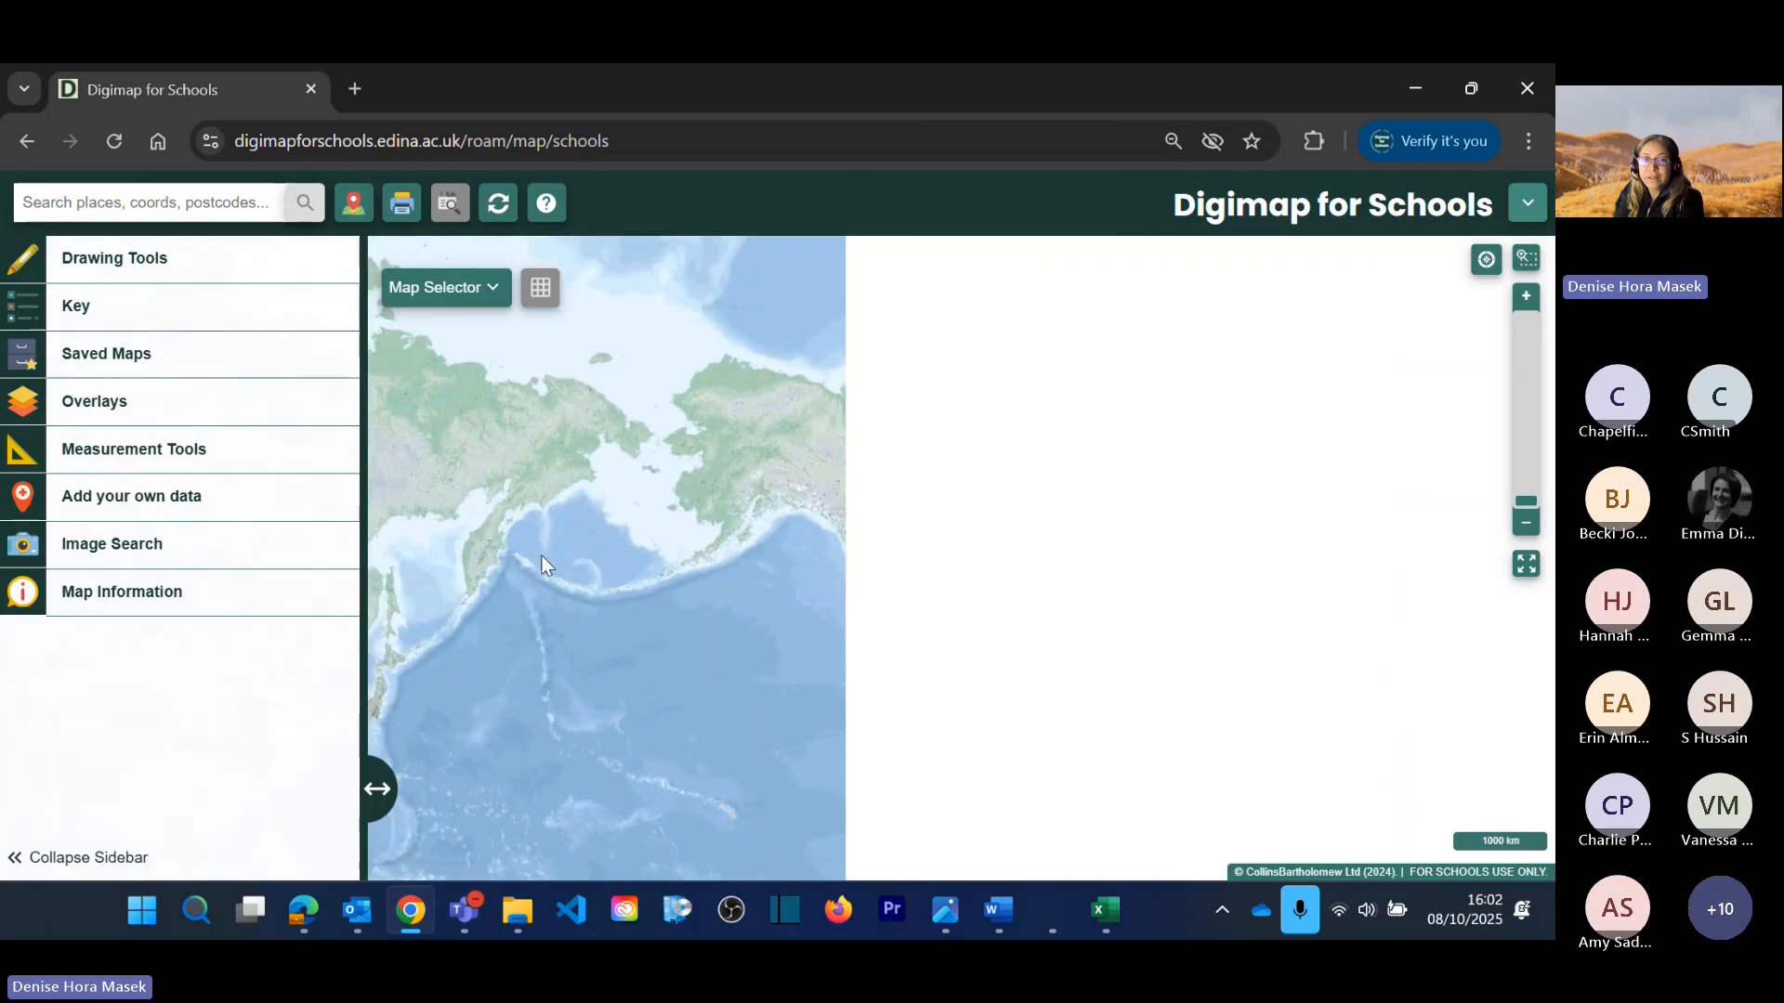
left_click_drag(834, 554, 1293, 603)
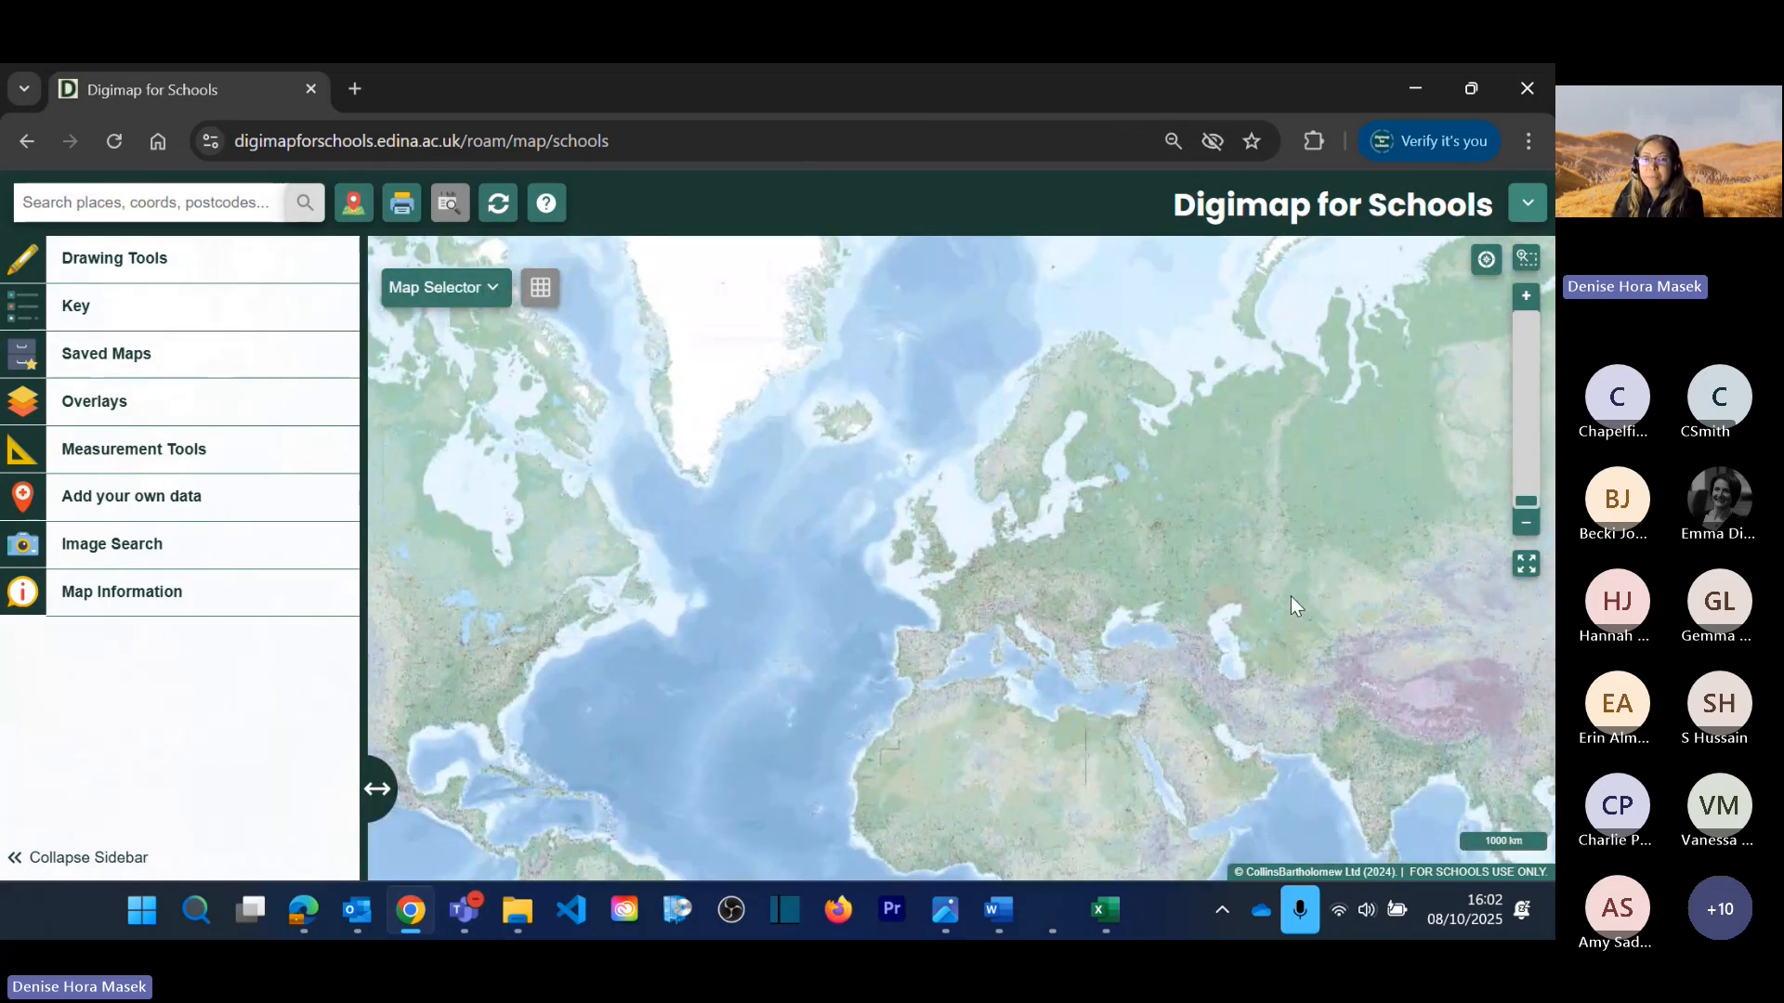
scroll(1000, 569, "up", 2)
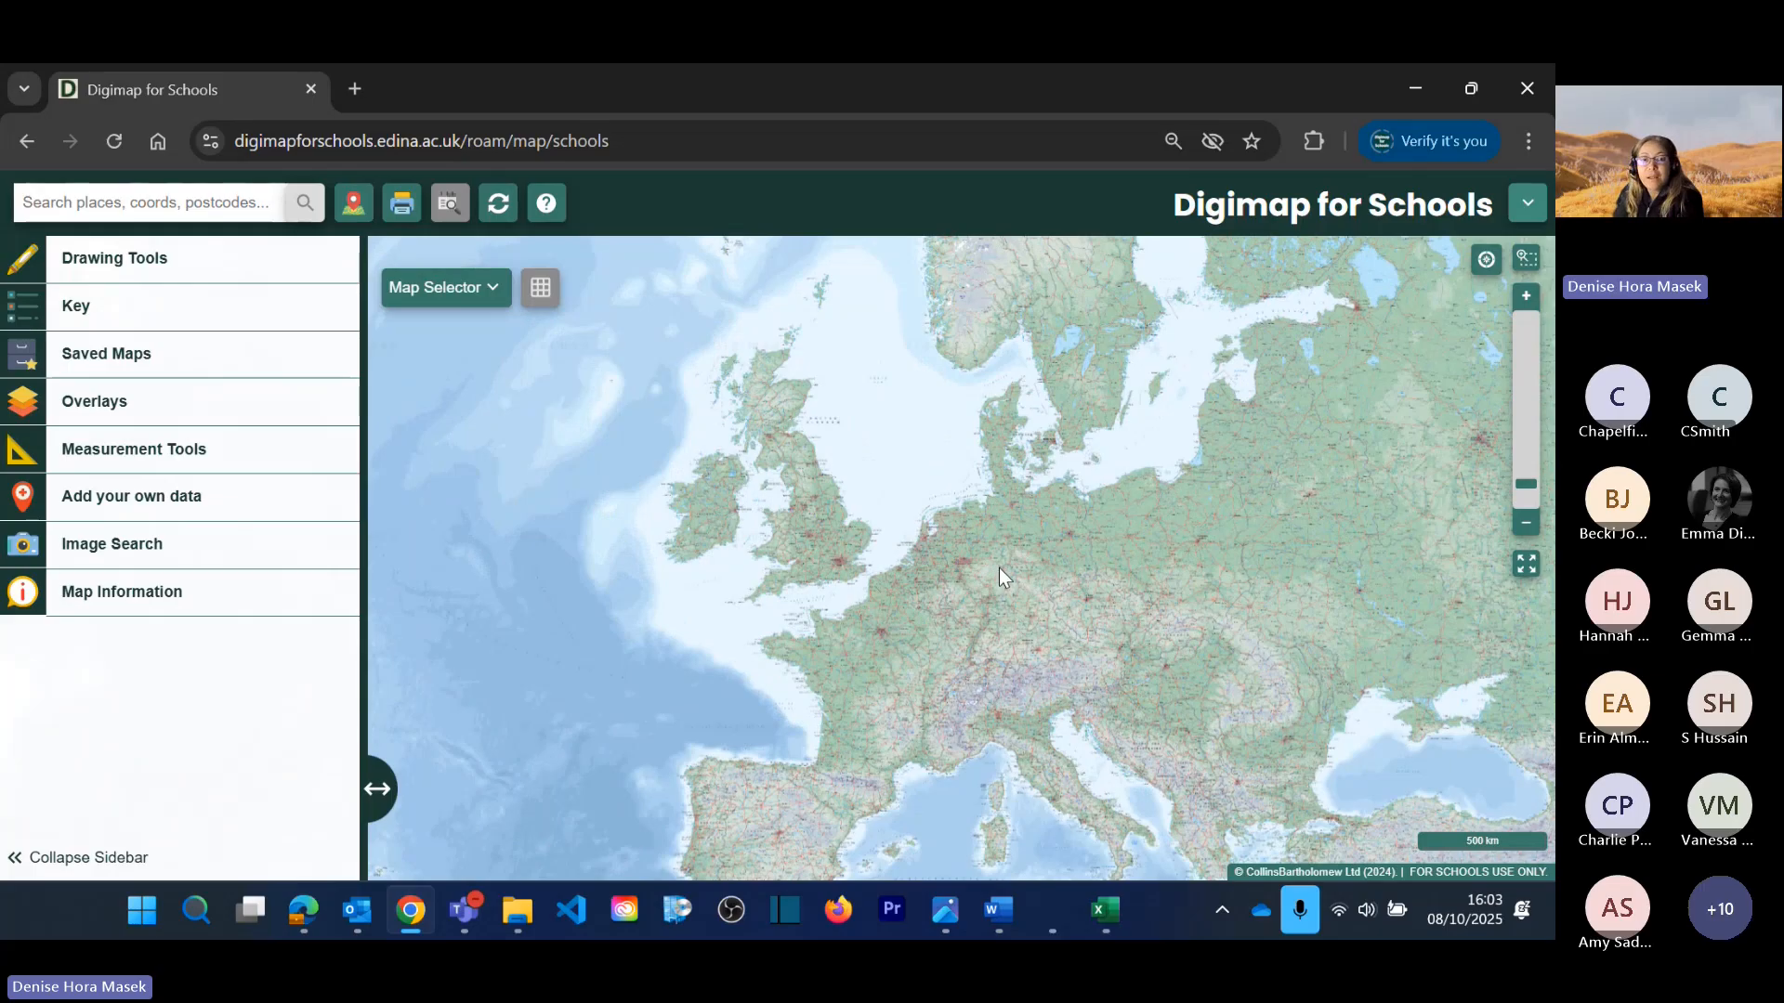
scroll(1000, 576, "down", 1)
scroll(999, 569, "down", 1)
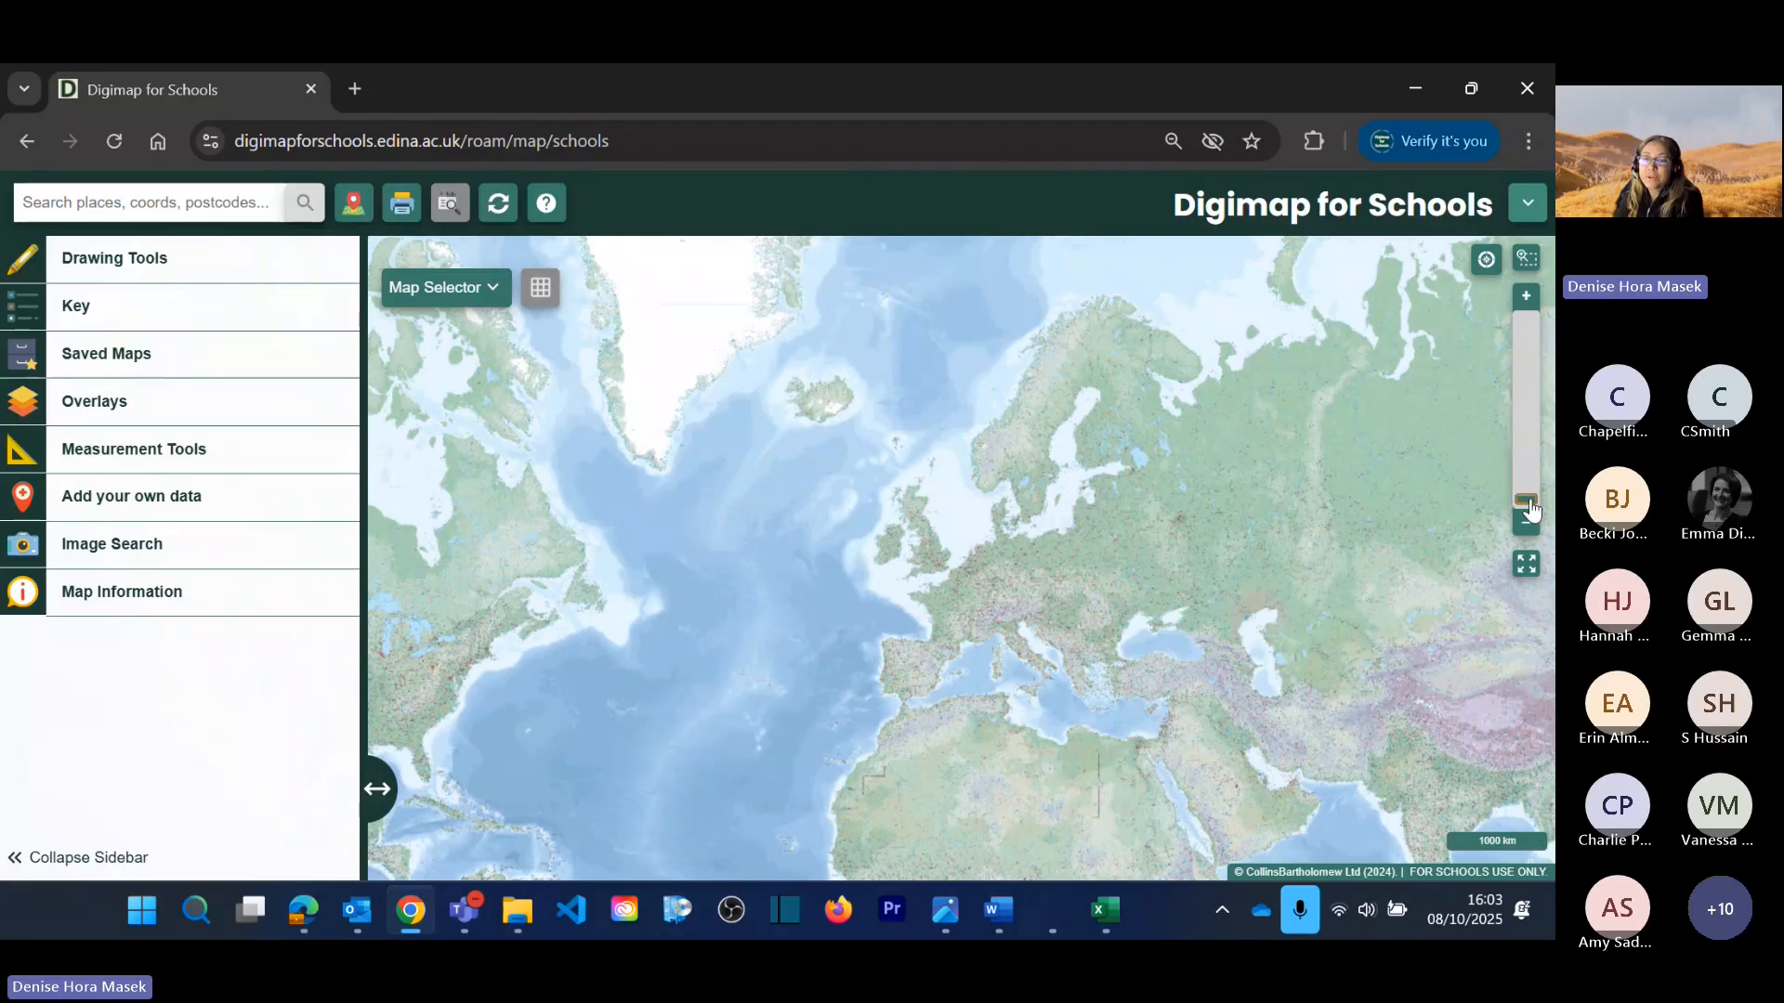
mouse_move(1531, 509)
left_mouse_down()
mouse_move(1538, 479)
mouse_move(1530, 508)
left_mouse_up()
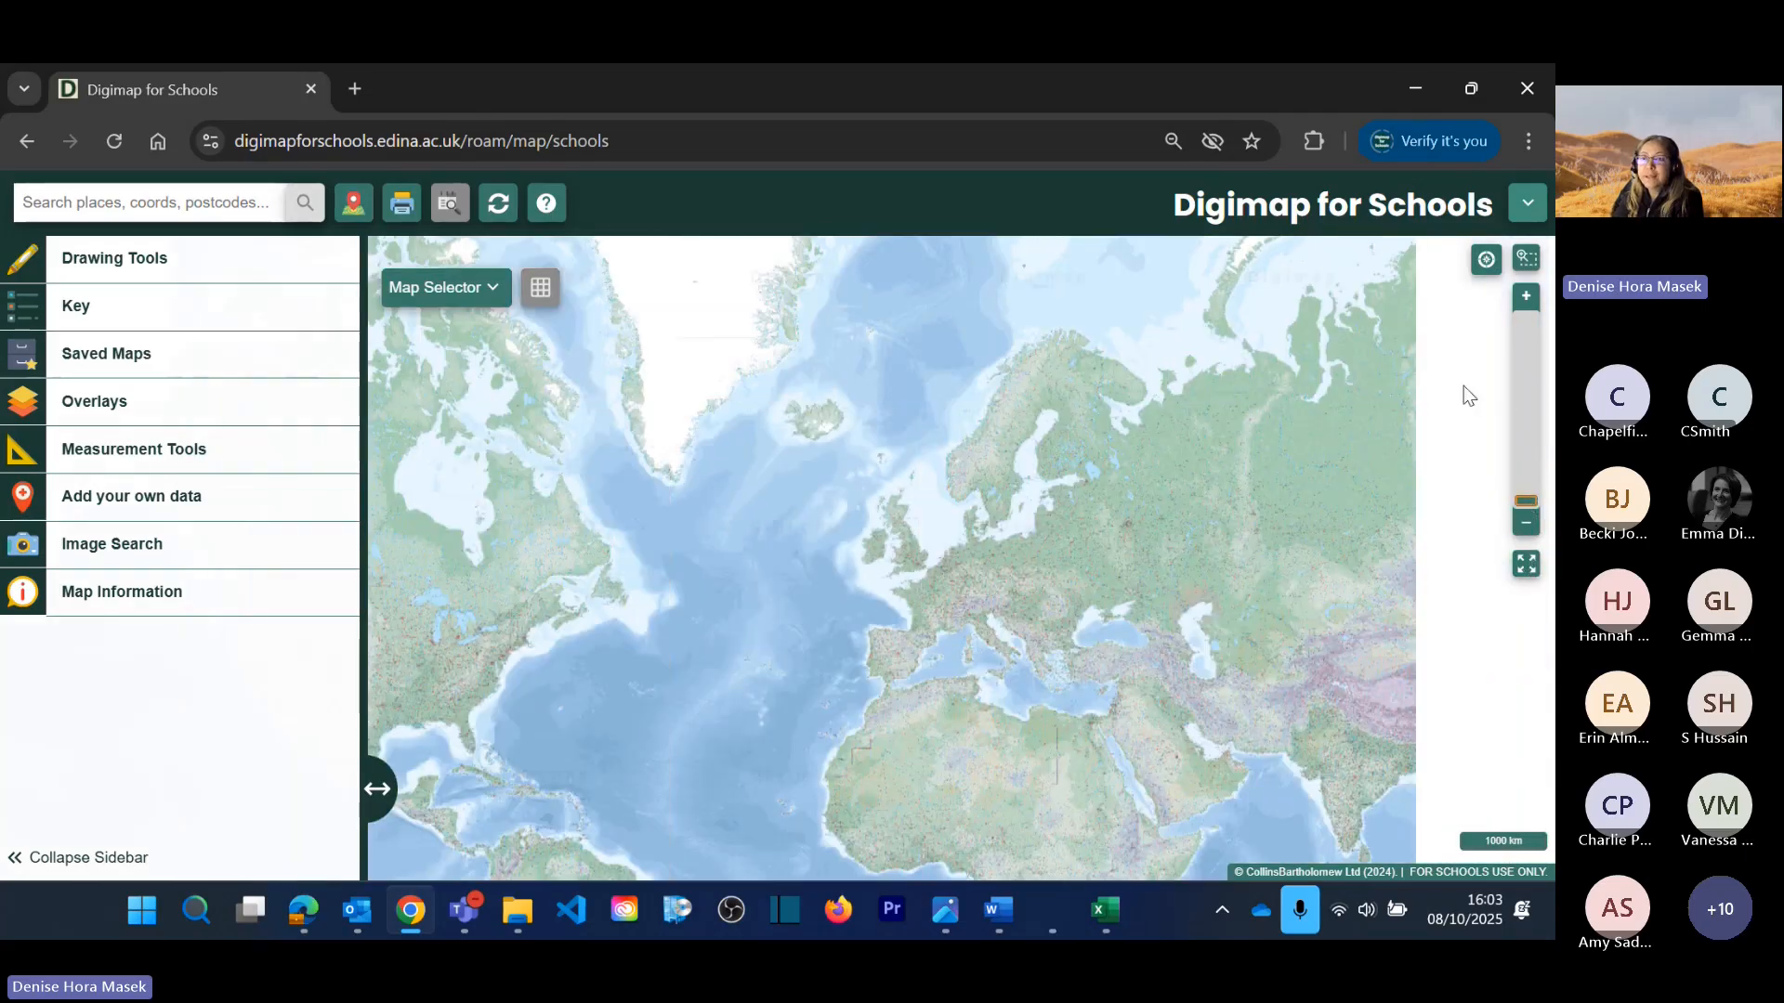
Step: Zoom in with a box over Great Britain, and with a second box over the East Midlands around Melton Mowbray
left_click(1528, 261)
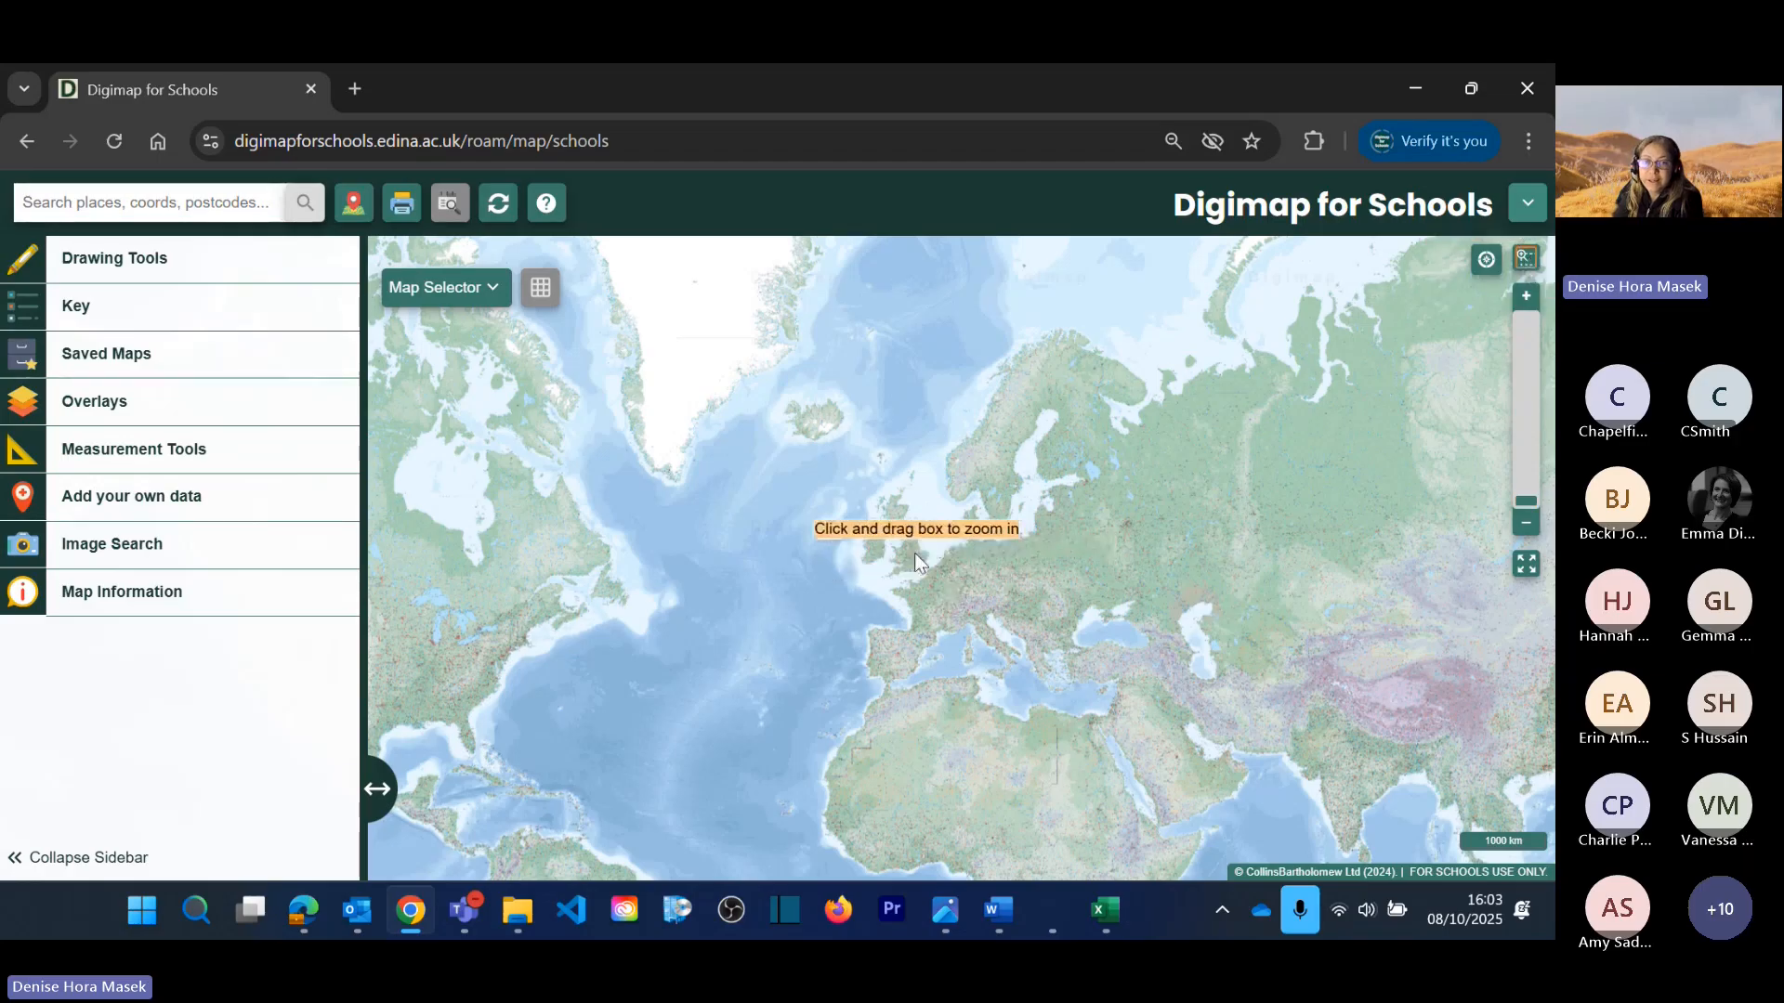
left_click_drag(906, 544, 917, 556)
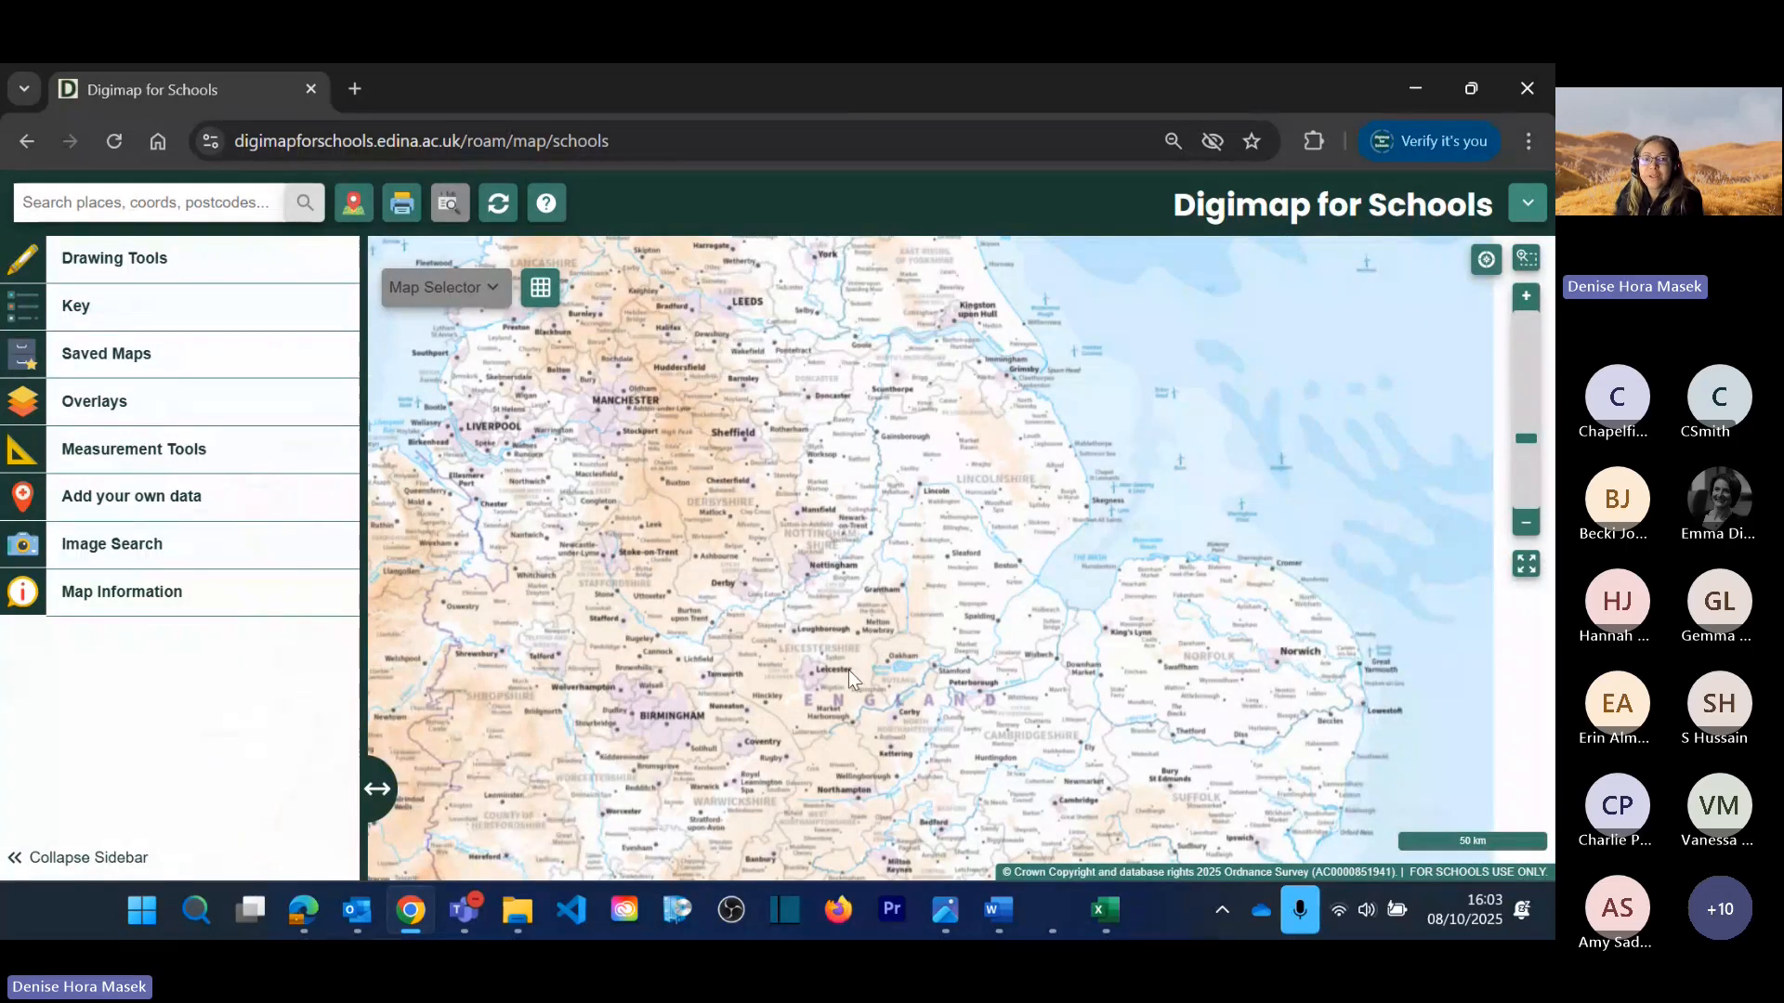
left_click(1521, 270)
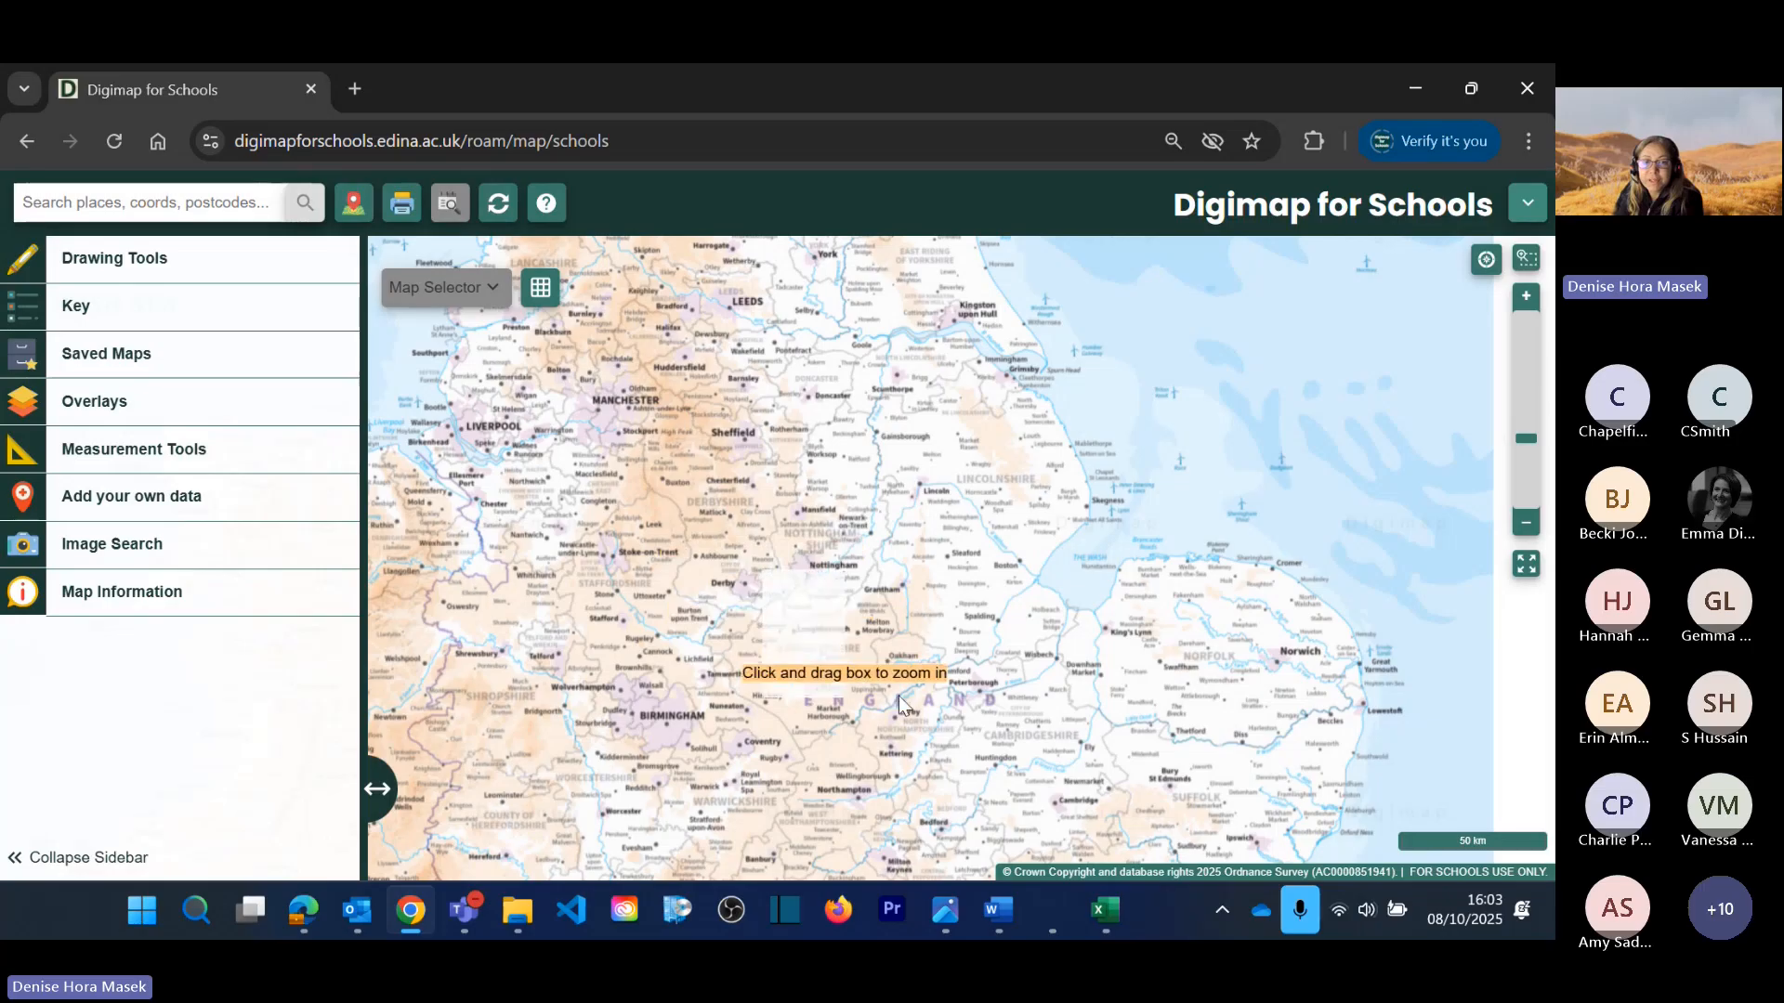
left_click_drag(924, 709, 928, 706)
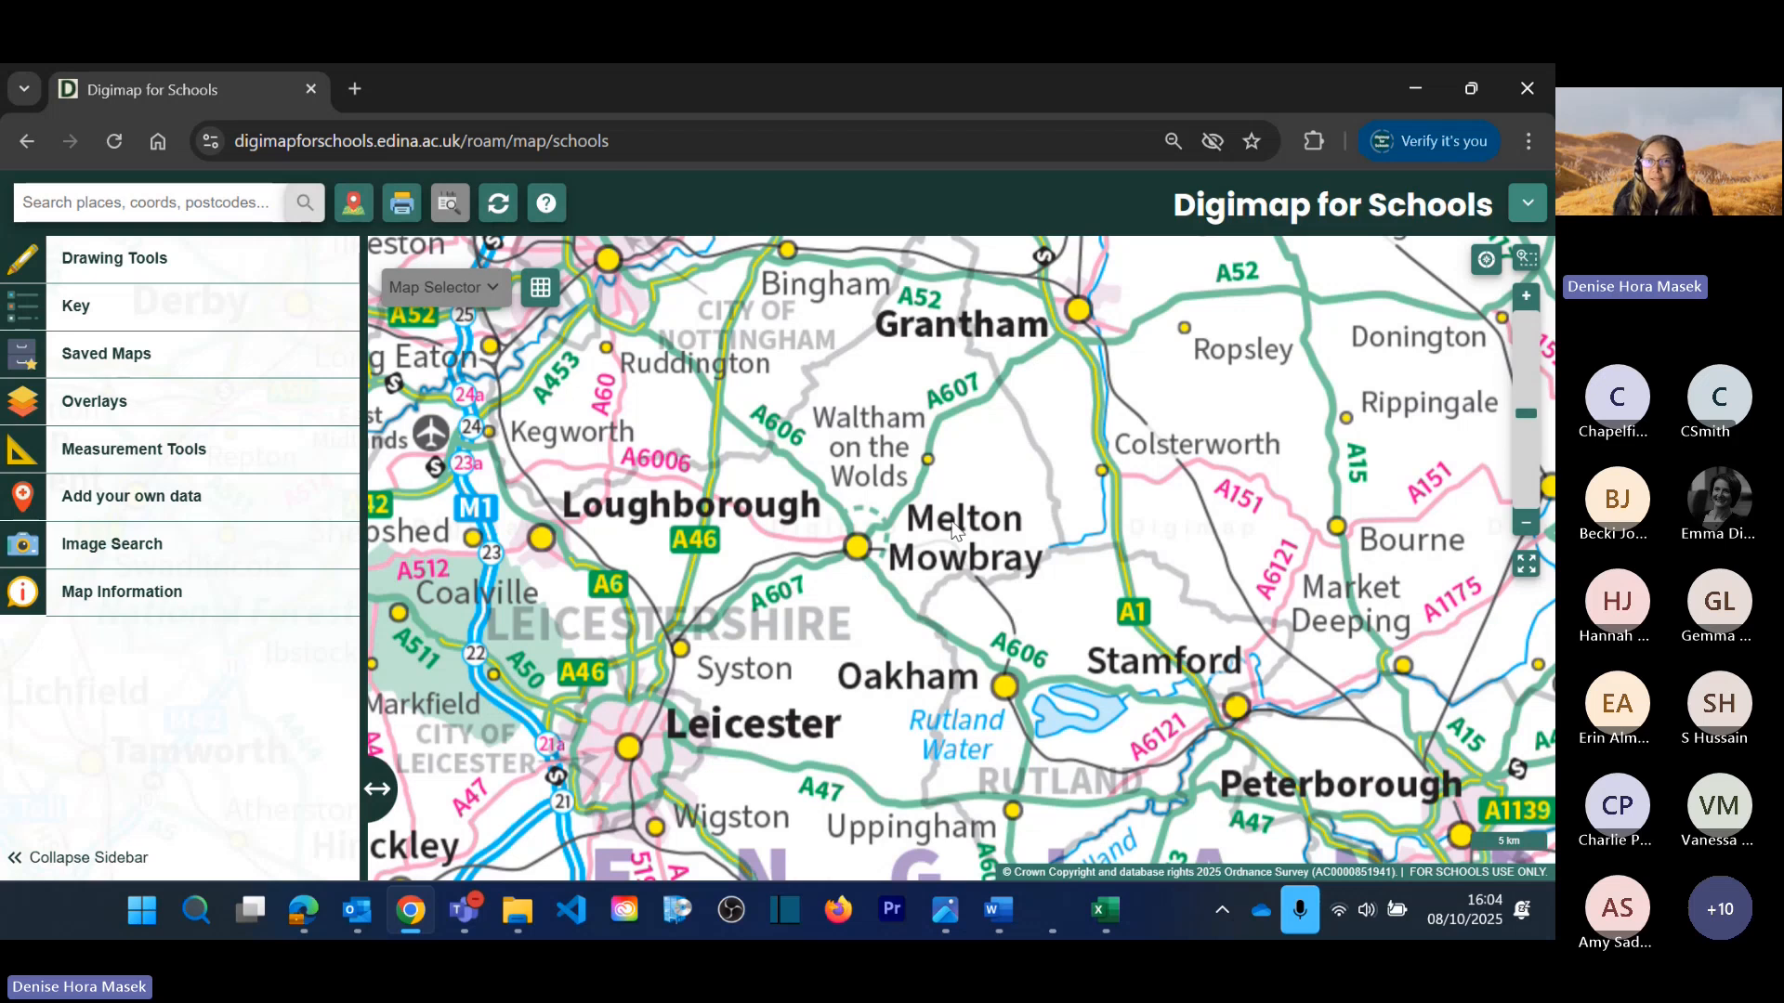
Step: Zoom the map back out from the East Midlands to show the British Isles and western Europe
scroll(952, 530, "up", 2)
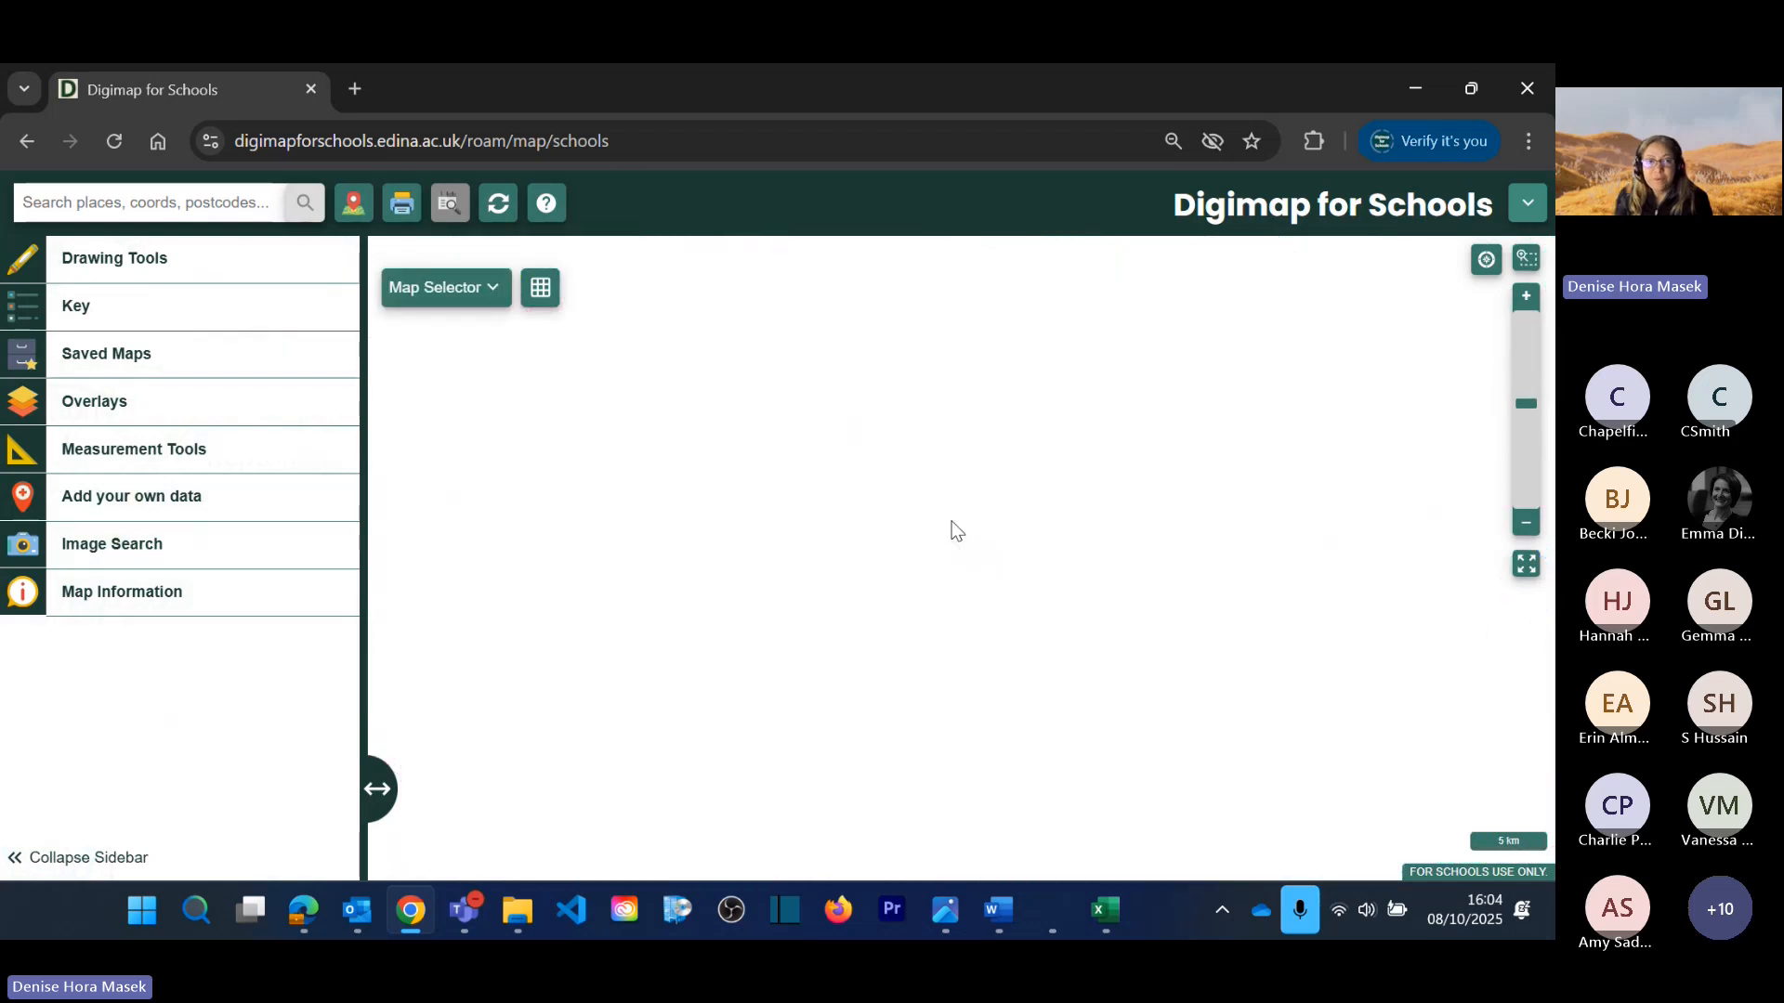
scroll(955, 529, "down", 4)
scroll(955, 515, "down", 2)
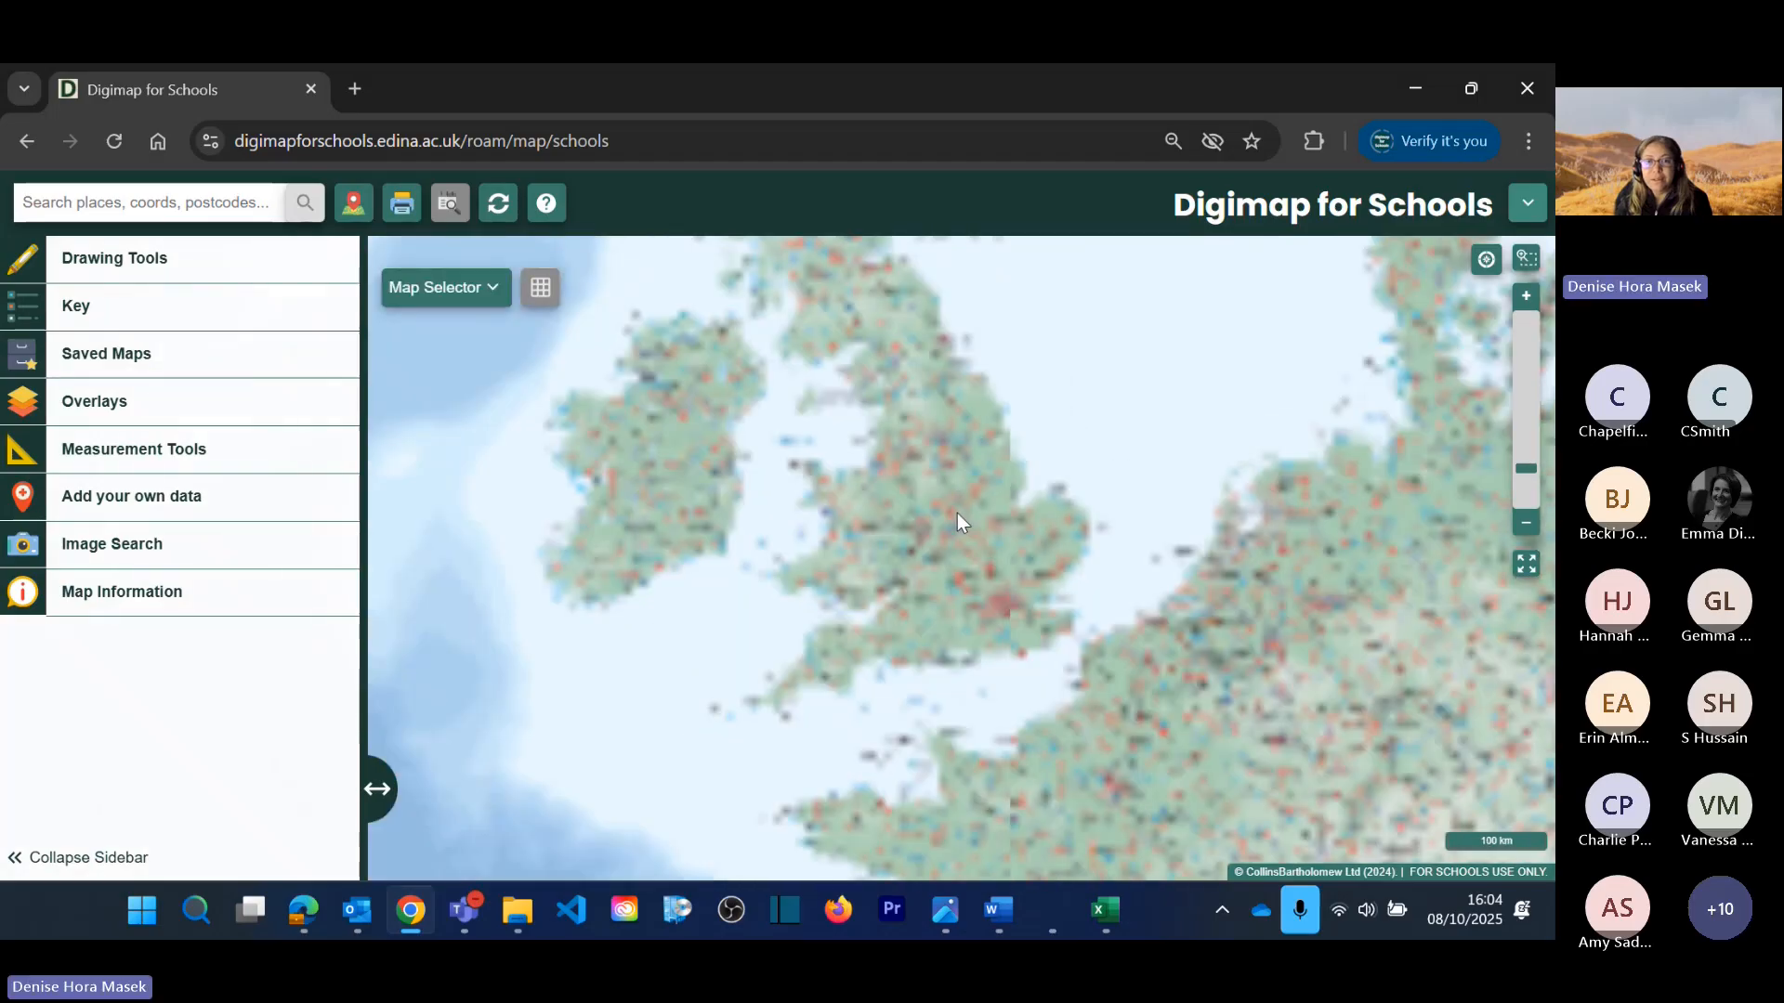
scroll(956, 511, "down", 2)
left_click_drag(945, 498, 916, 548)
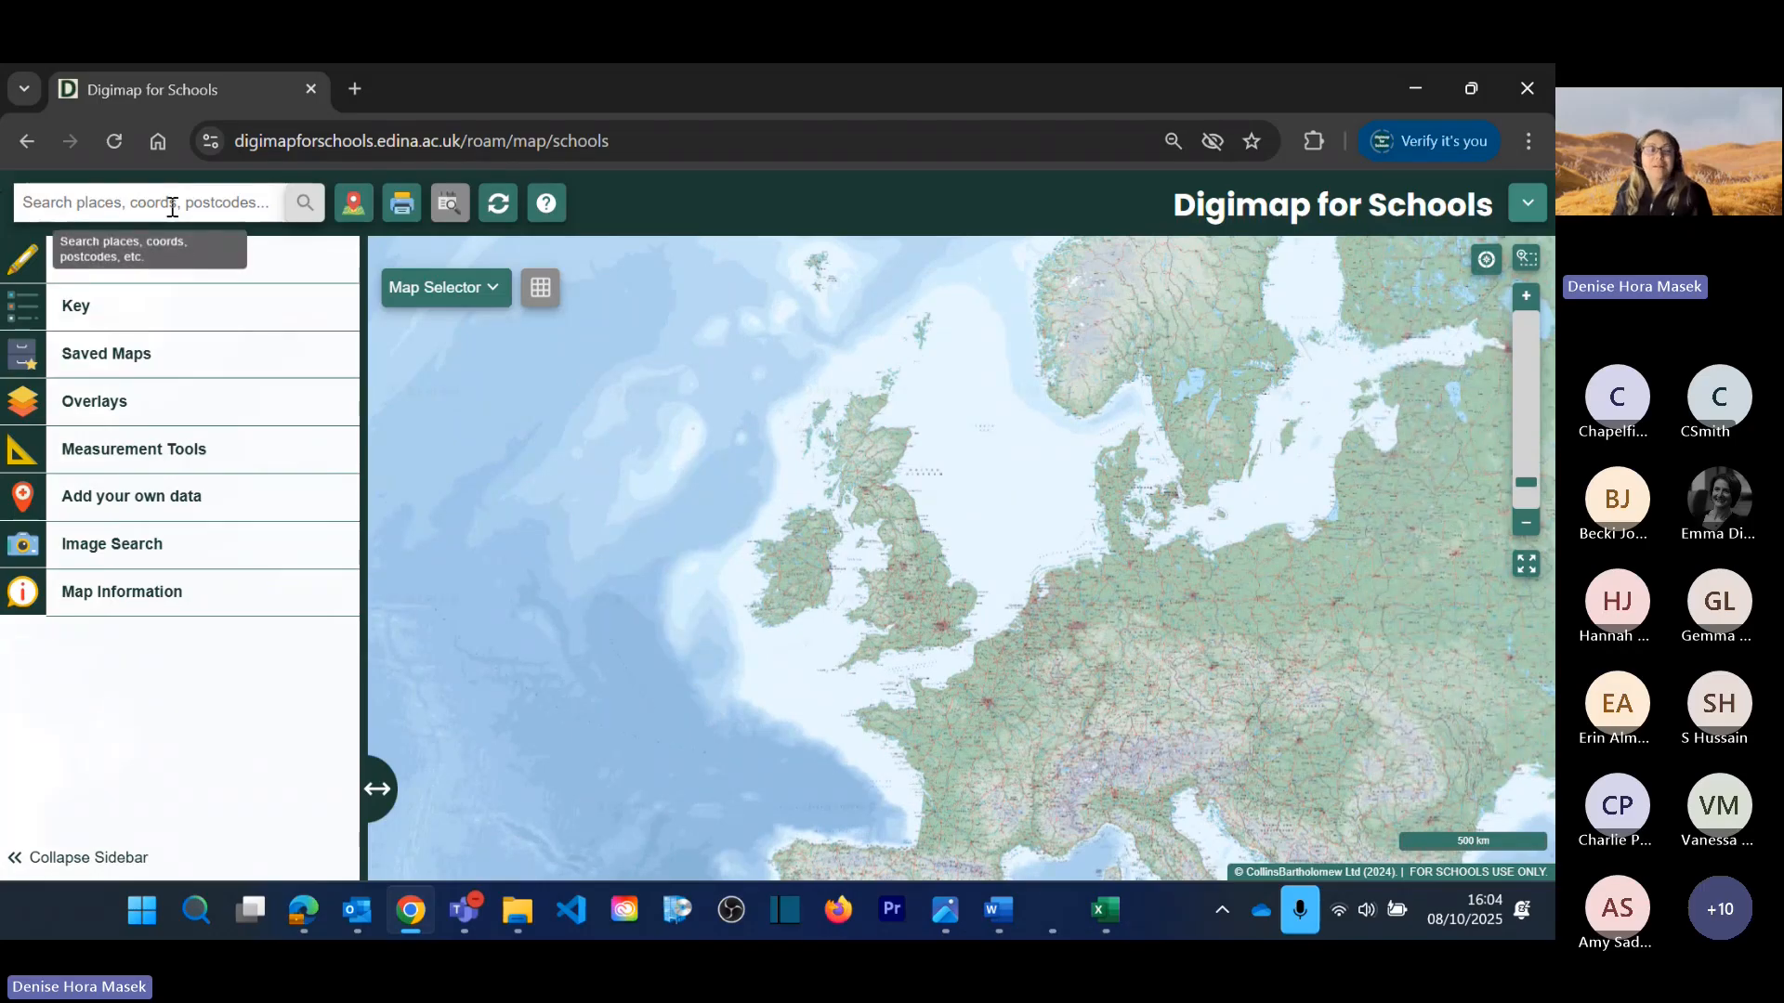
Step: Search for Paris and go to Paris, France from the world places results
left_click(170, 194)
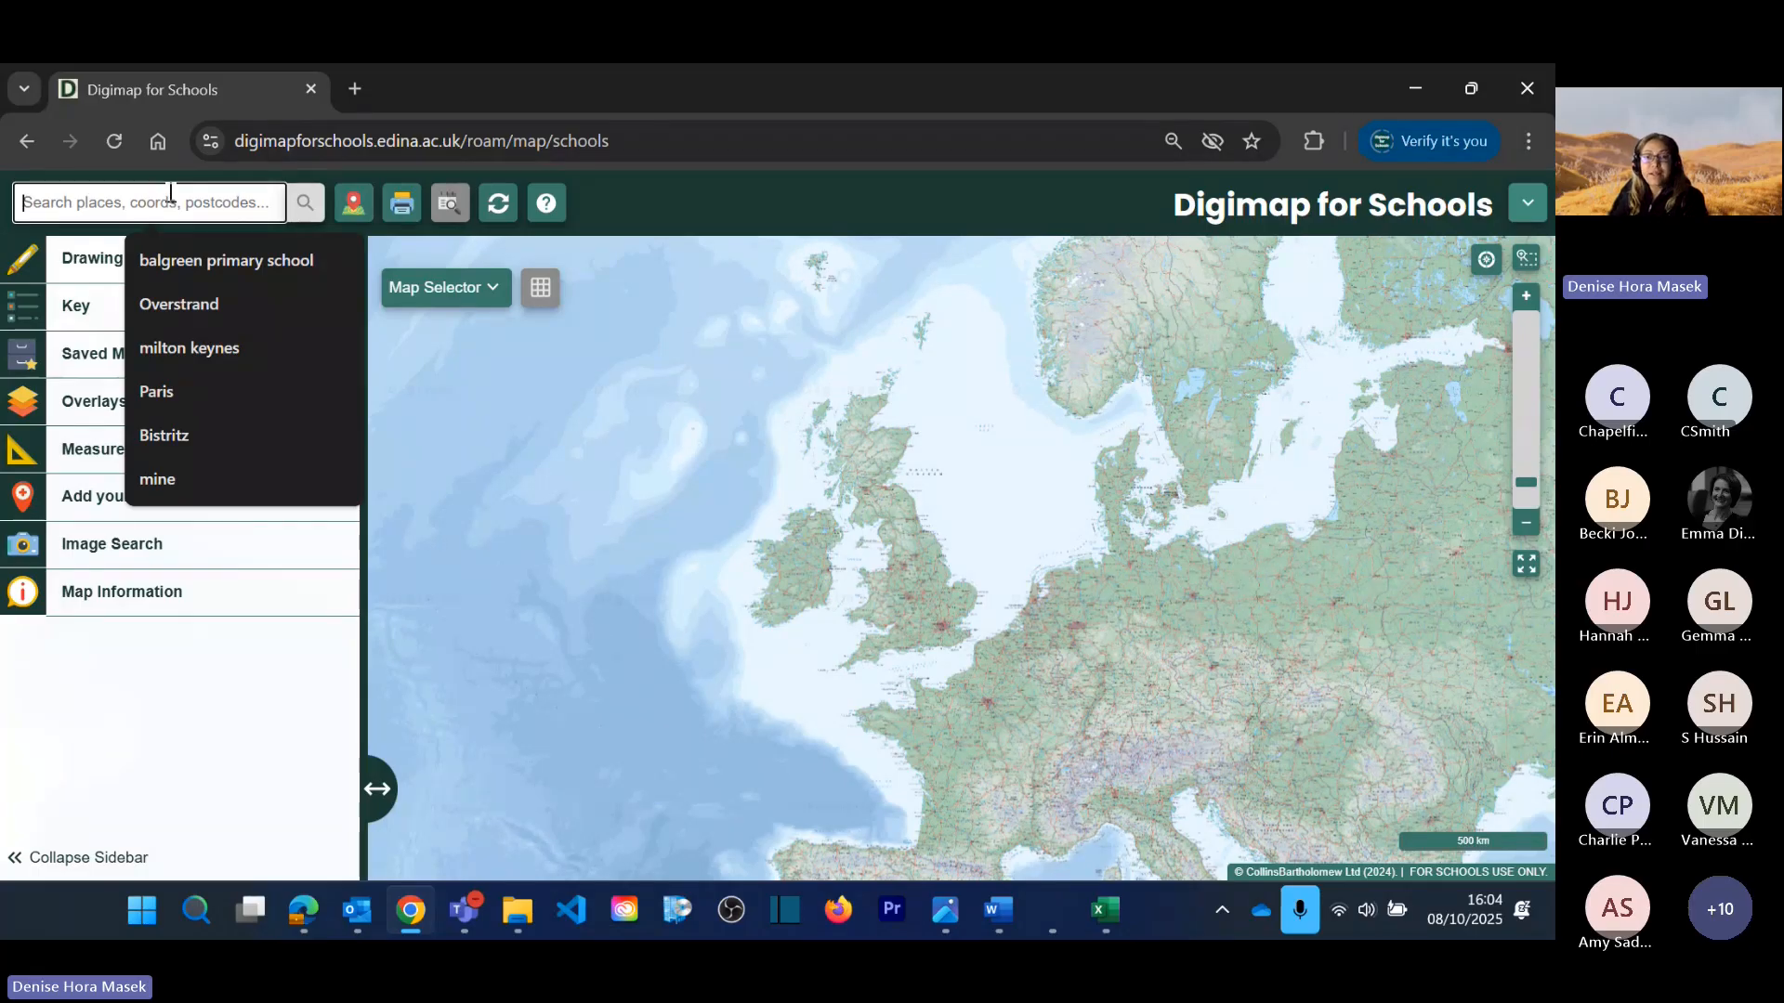
type("P")
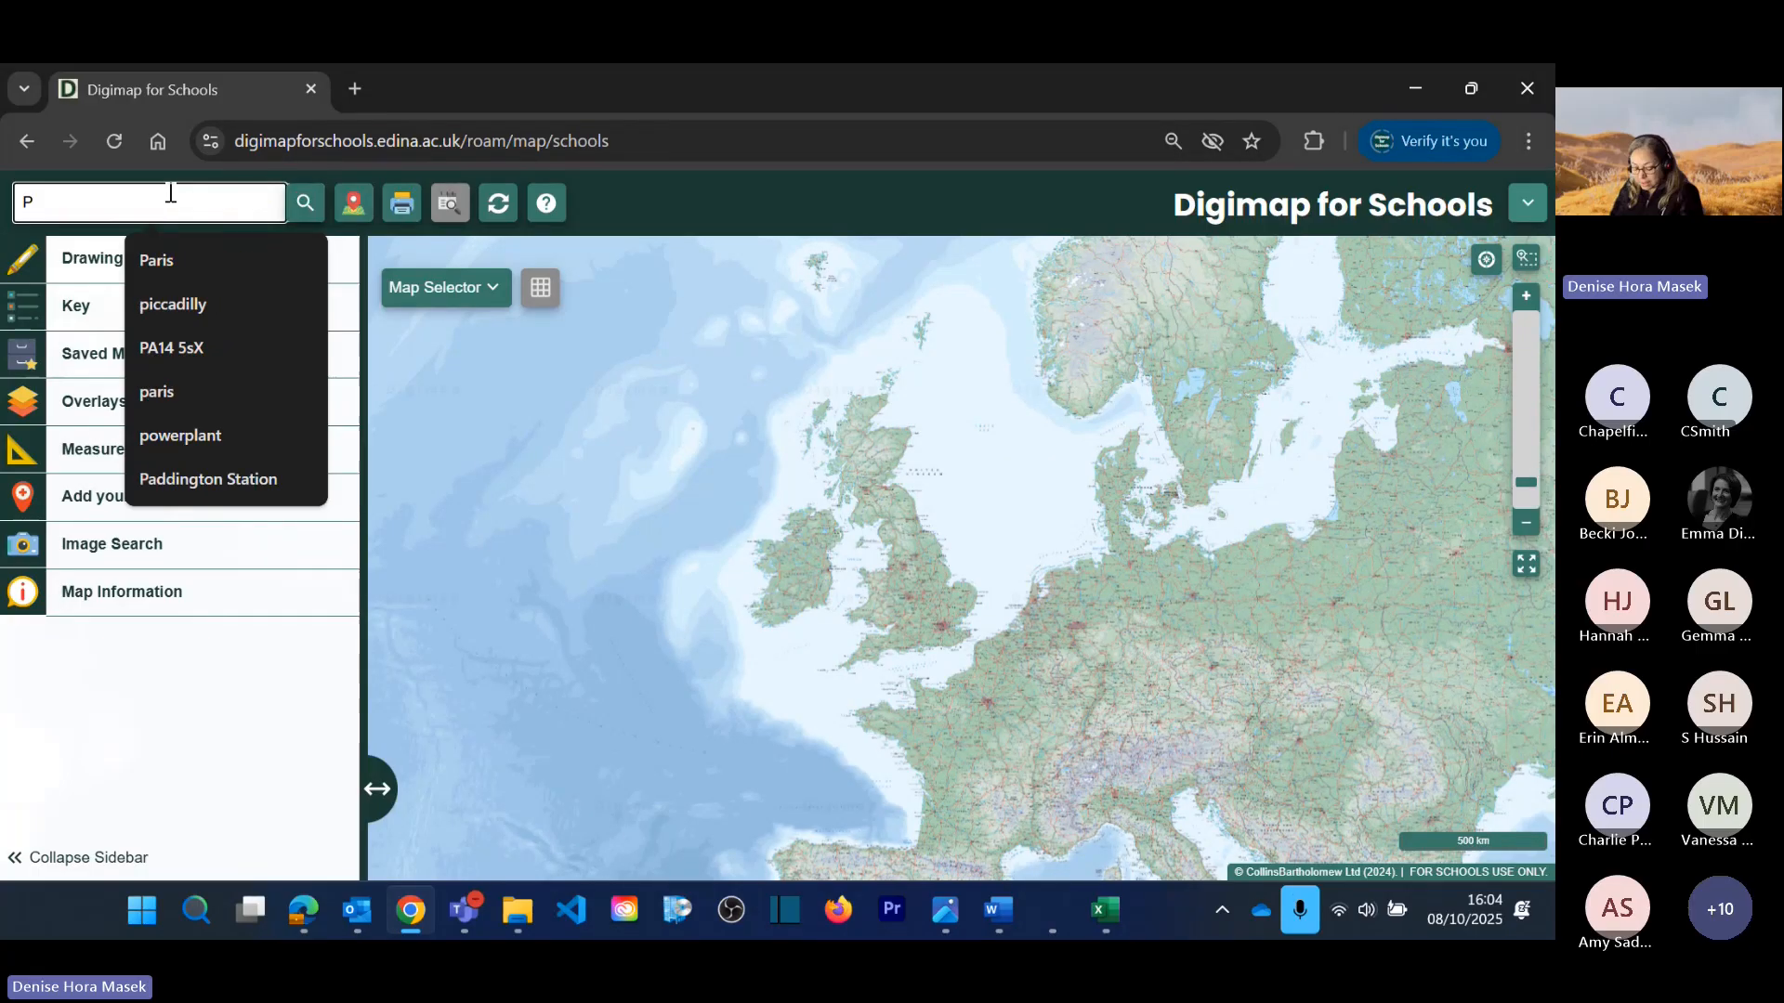
type("aris")
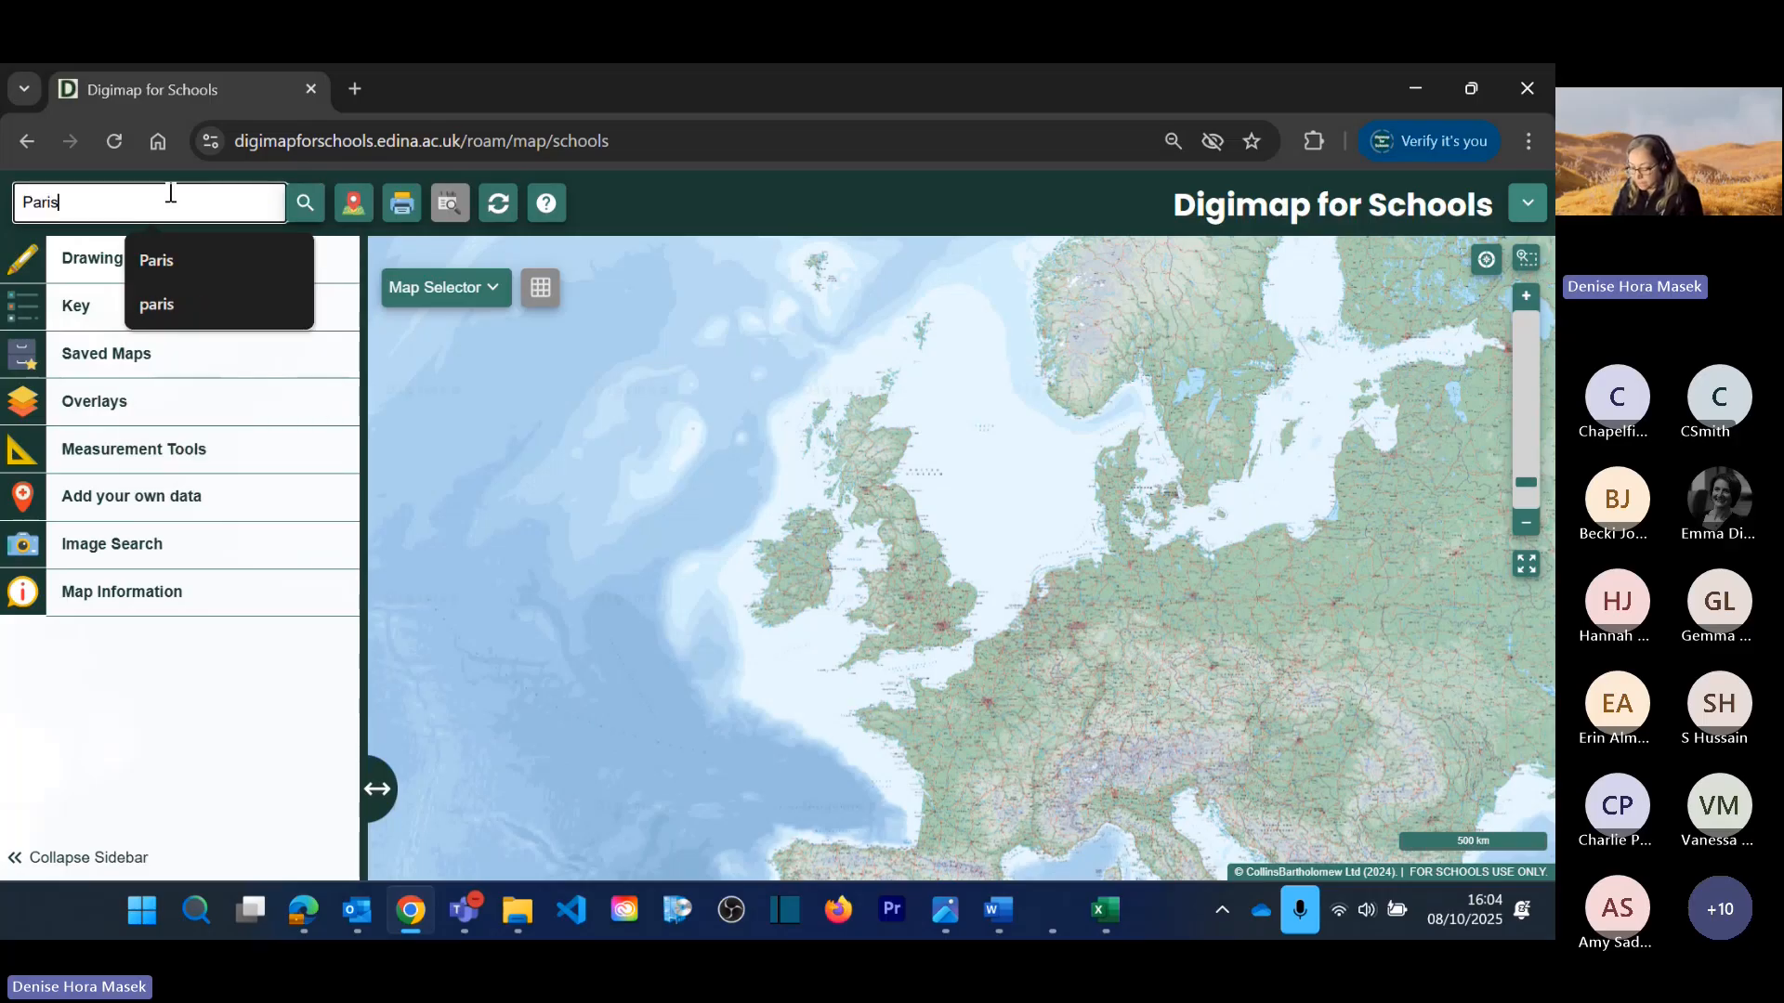
key("Return")
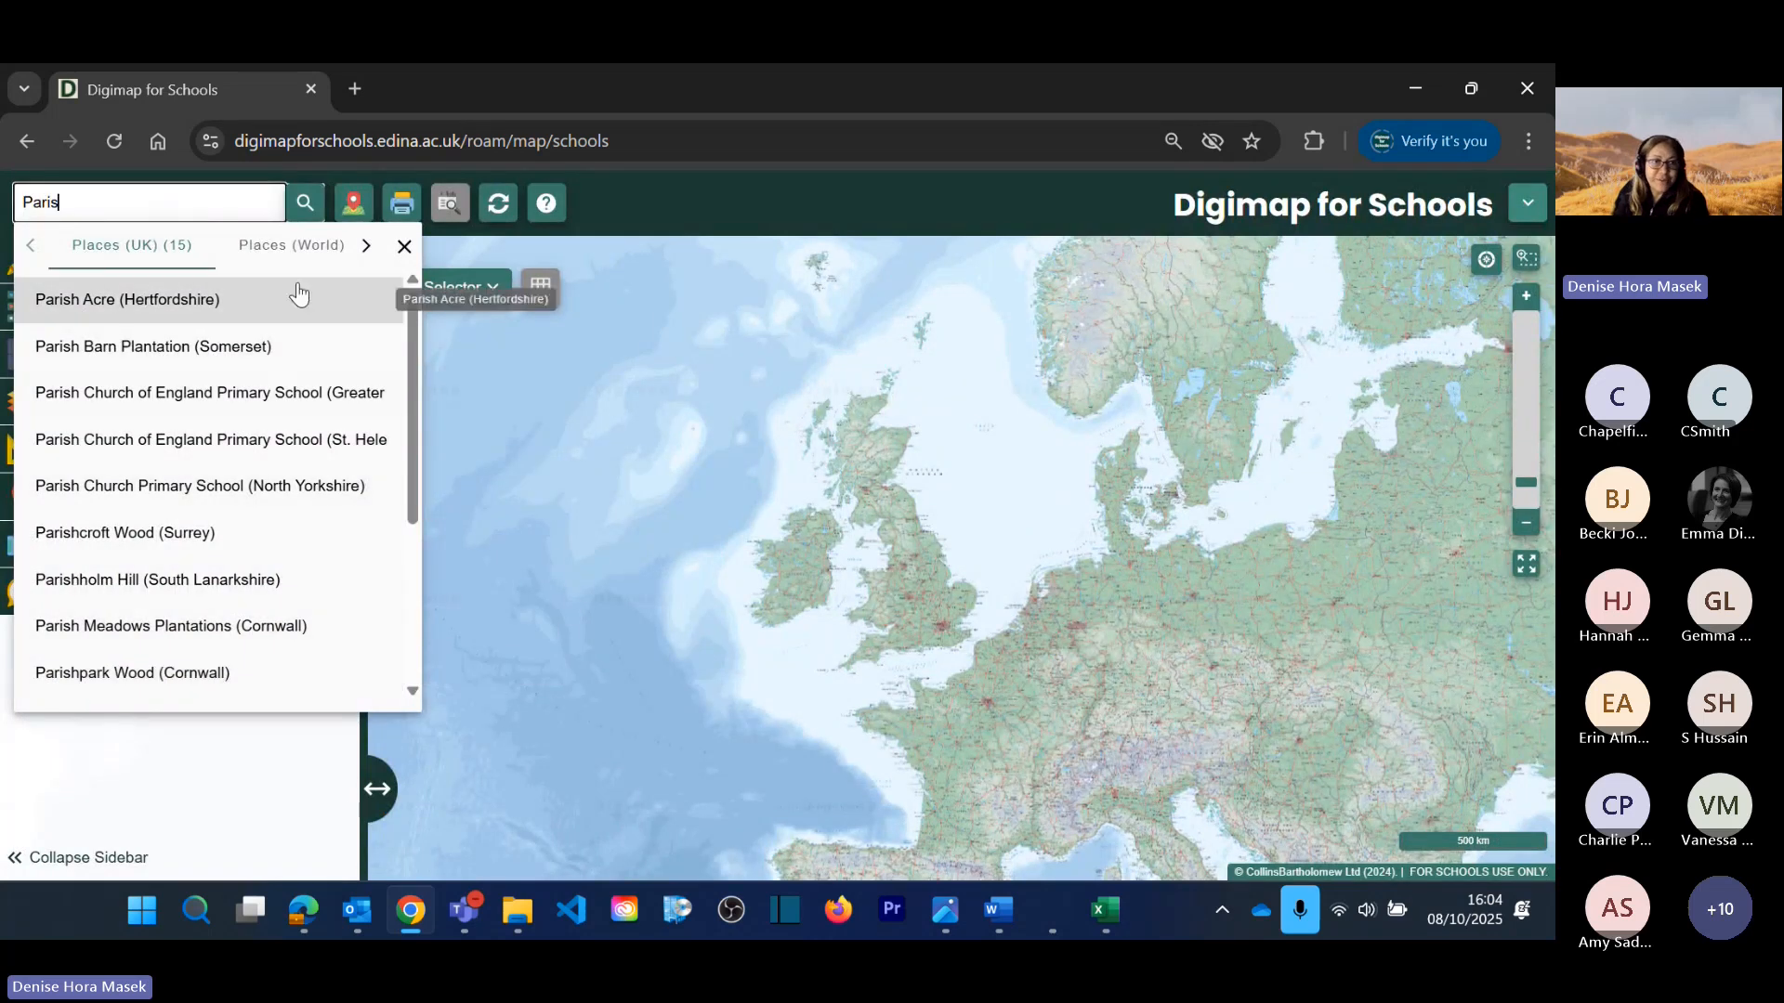
scroll(159, 510, "down", 3)
scroll(159, 508, "up", 3)
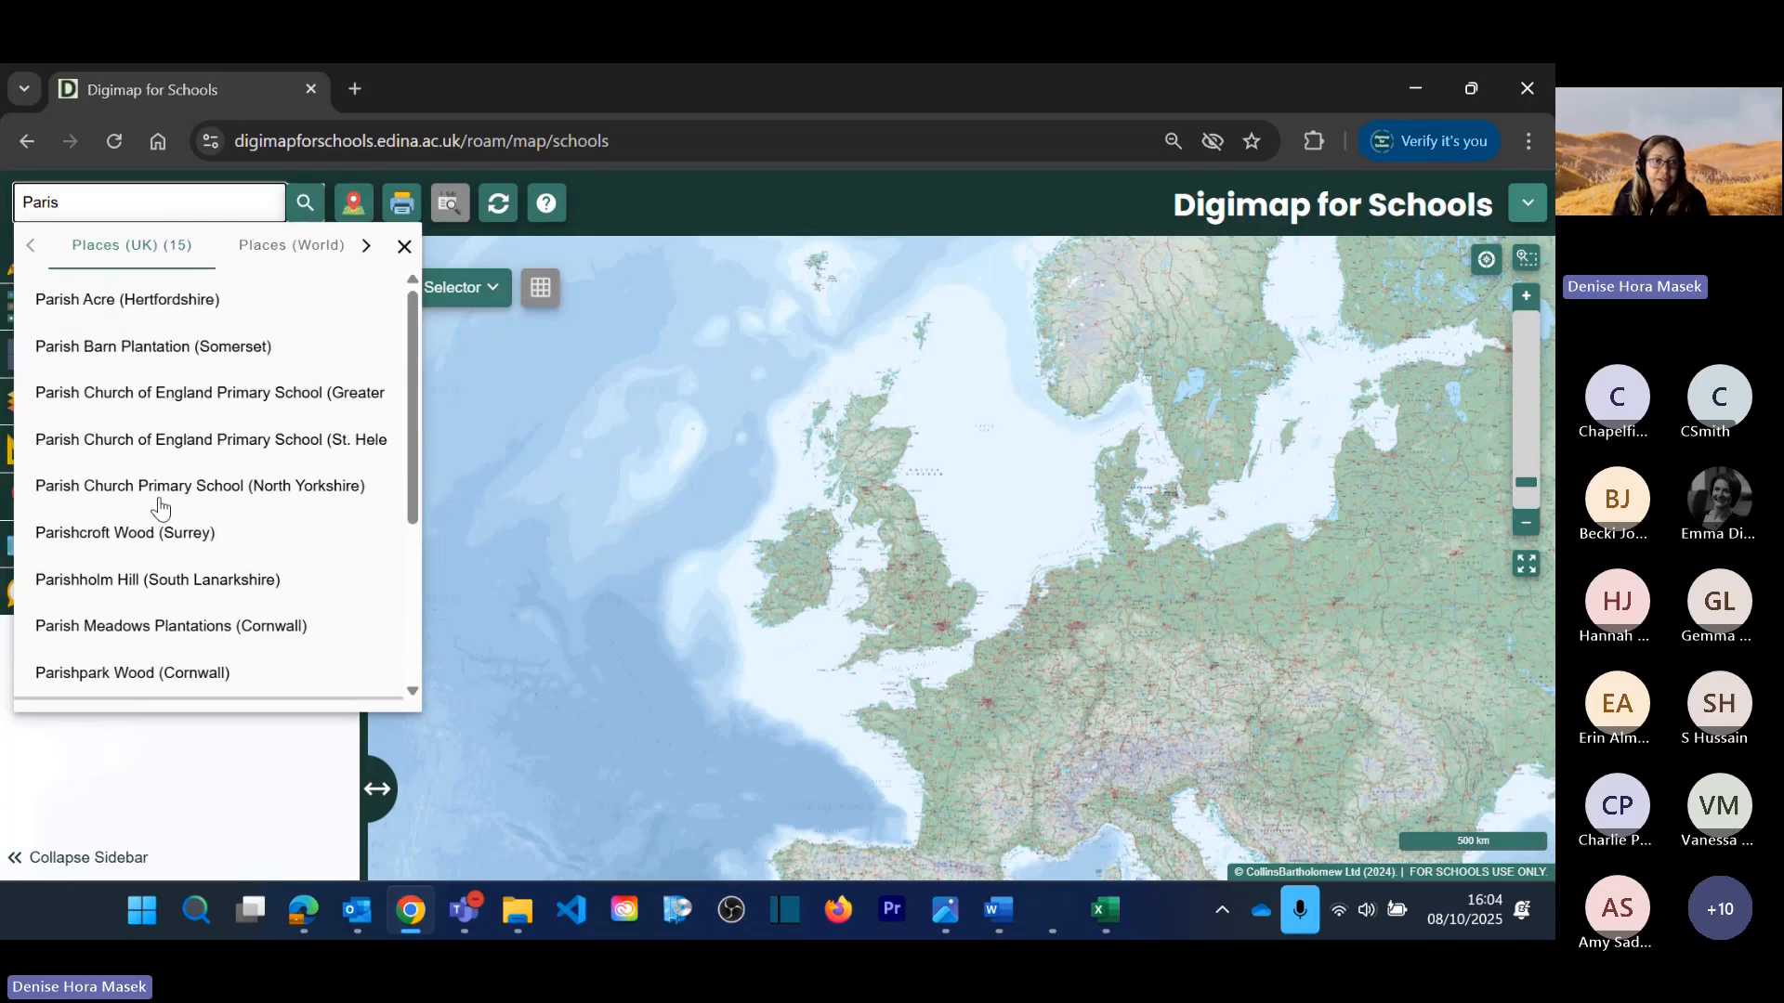
left_click(265, 253)
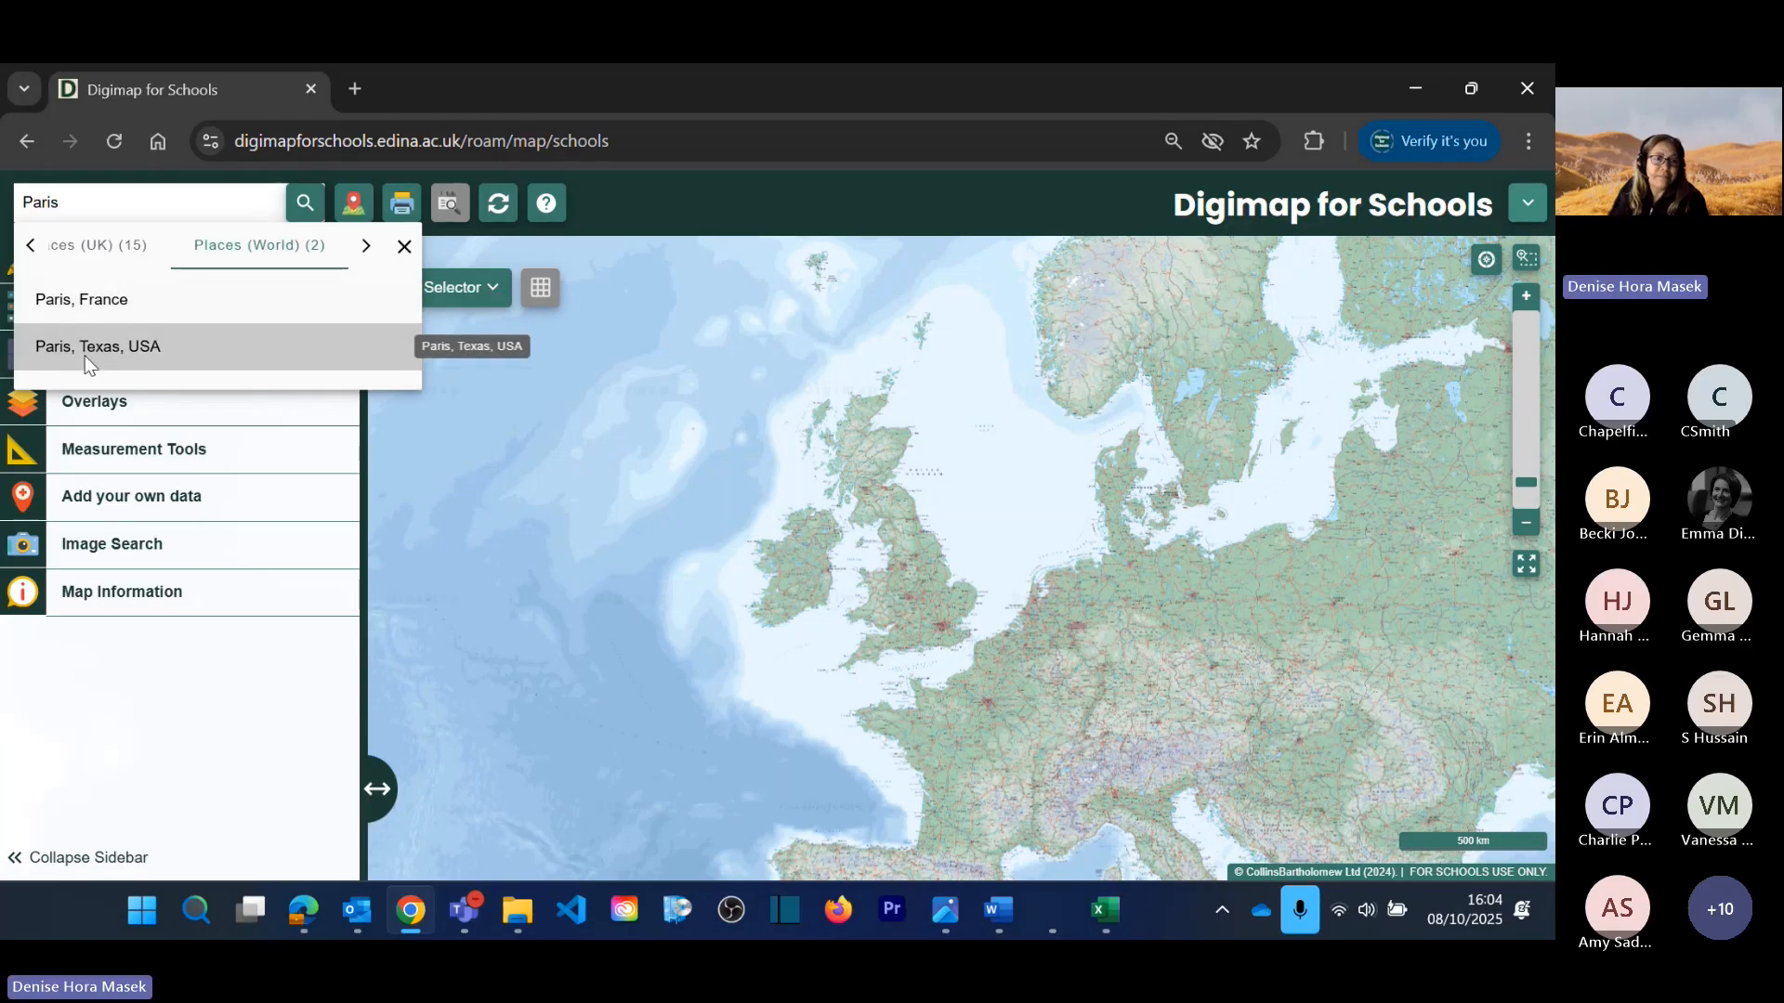
left_click(58, 305)
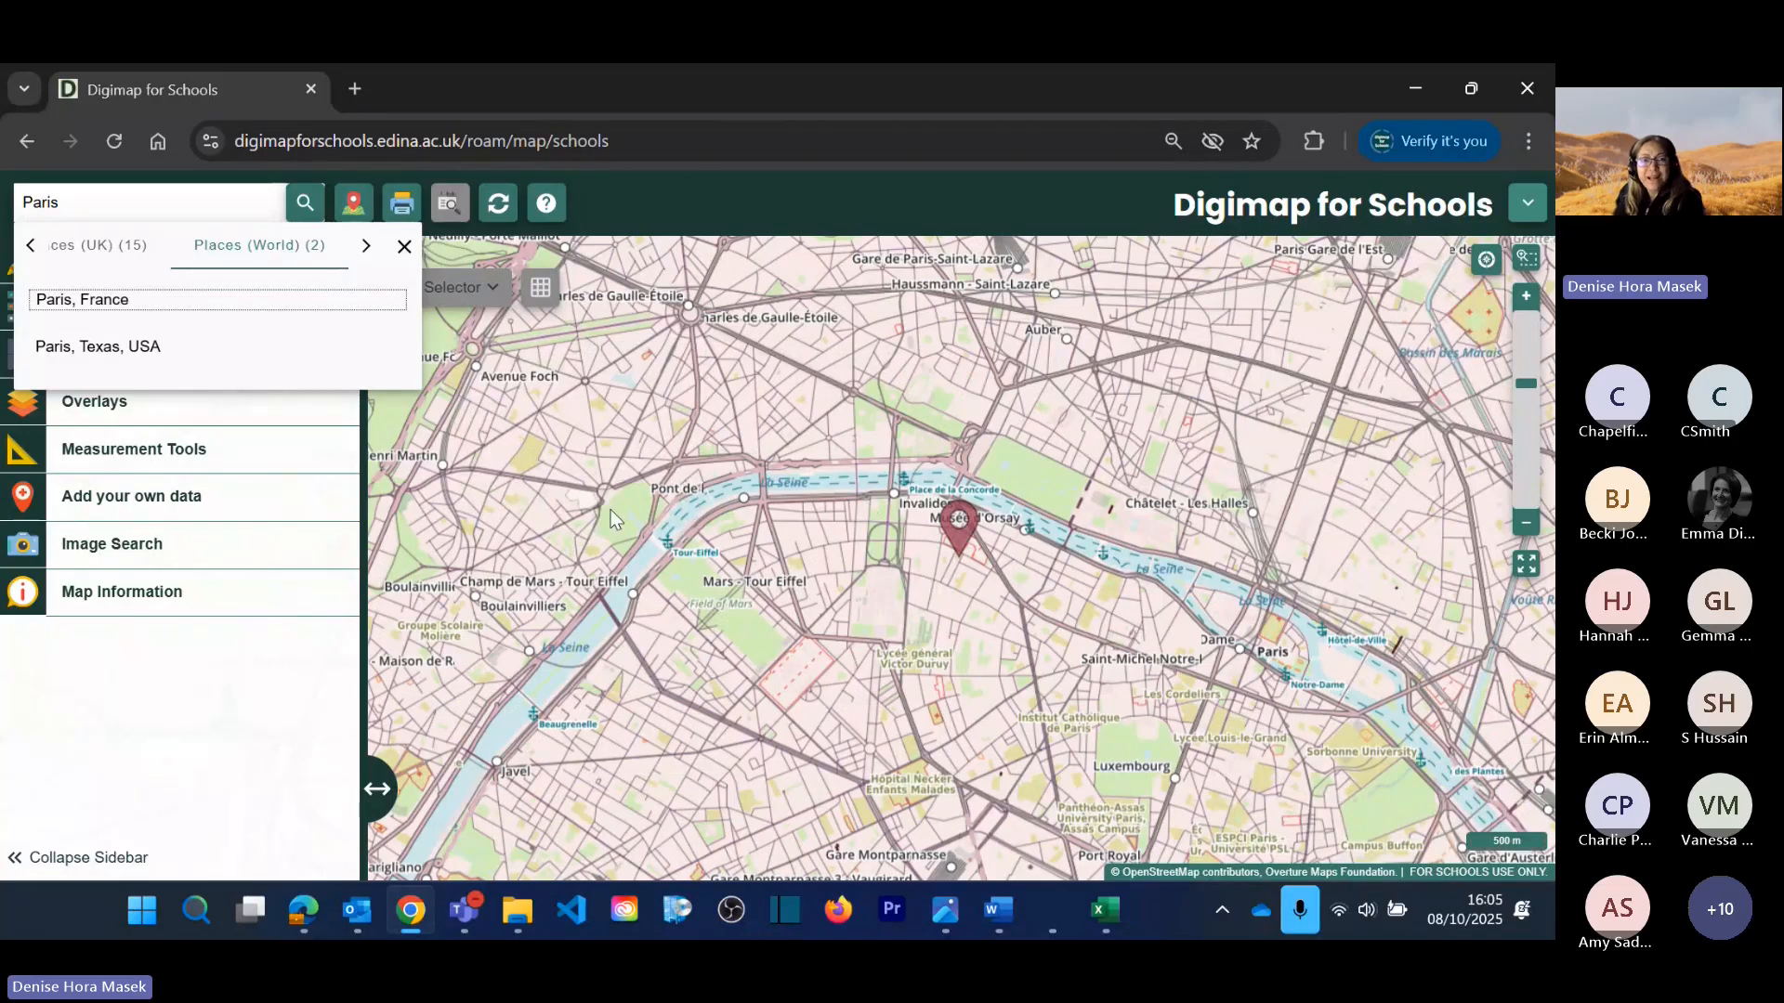
Step: Search for Eiffel, go to the Eiffel Tower tourist attraction among the global landmarks, and show its footprint in close detail
left_click_drag(88, 204, 5, 212)
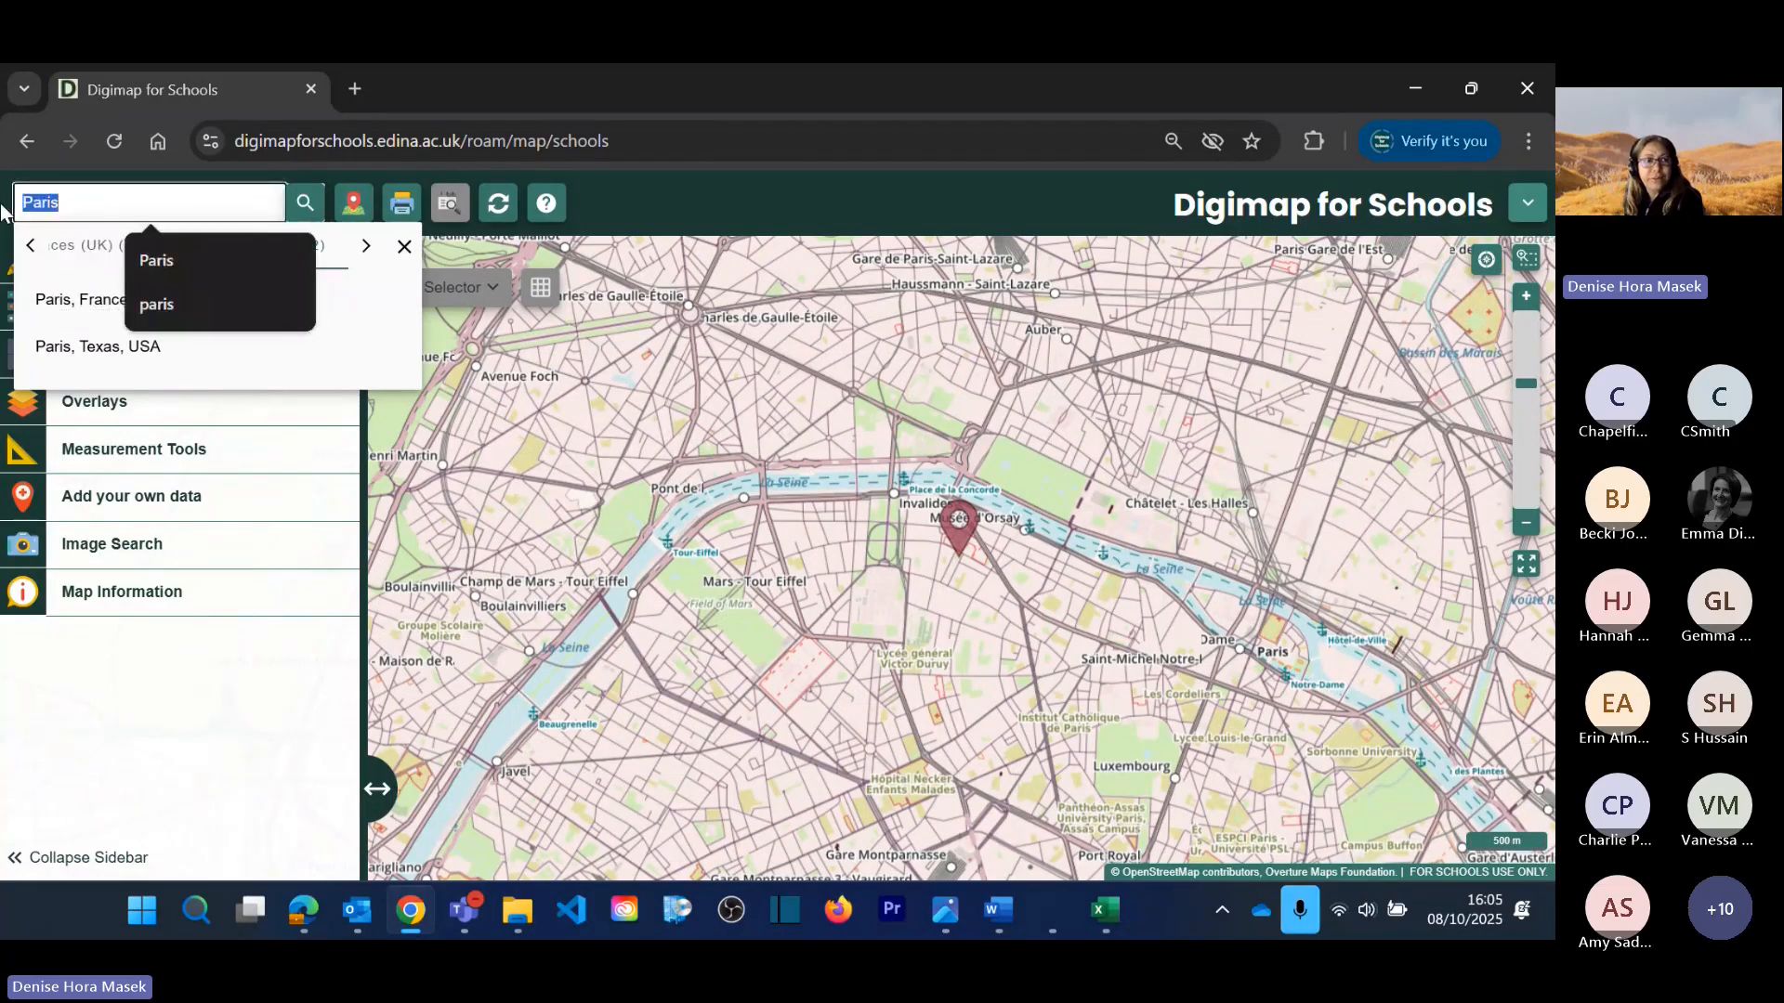
type("Eiffel")
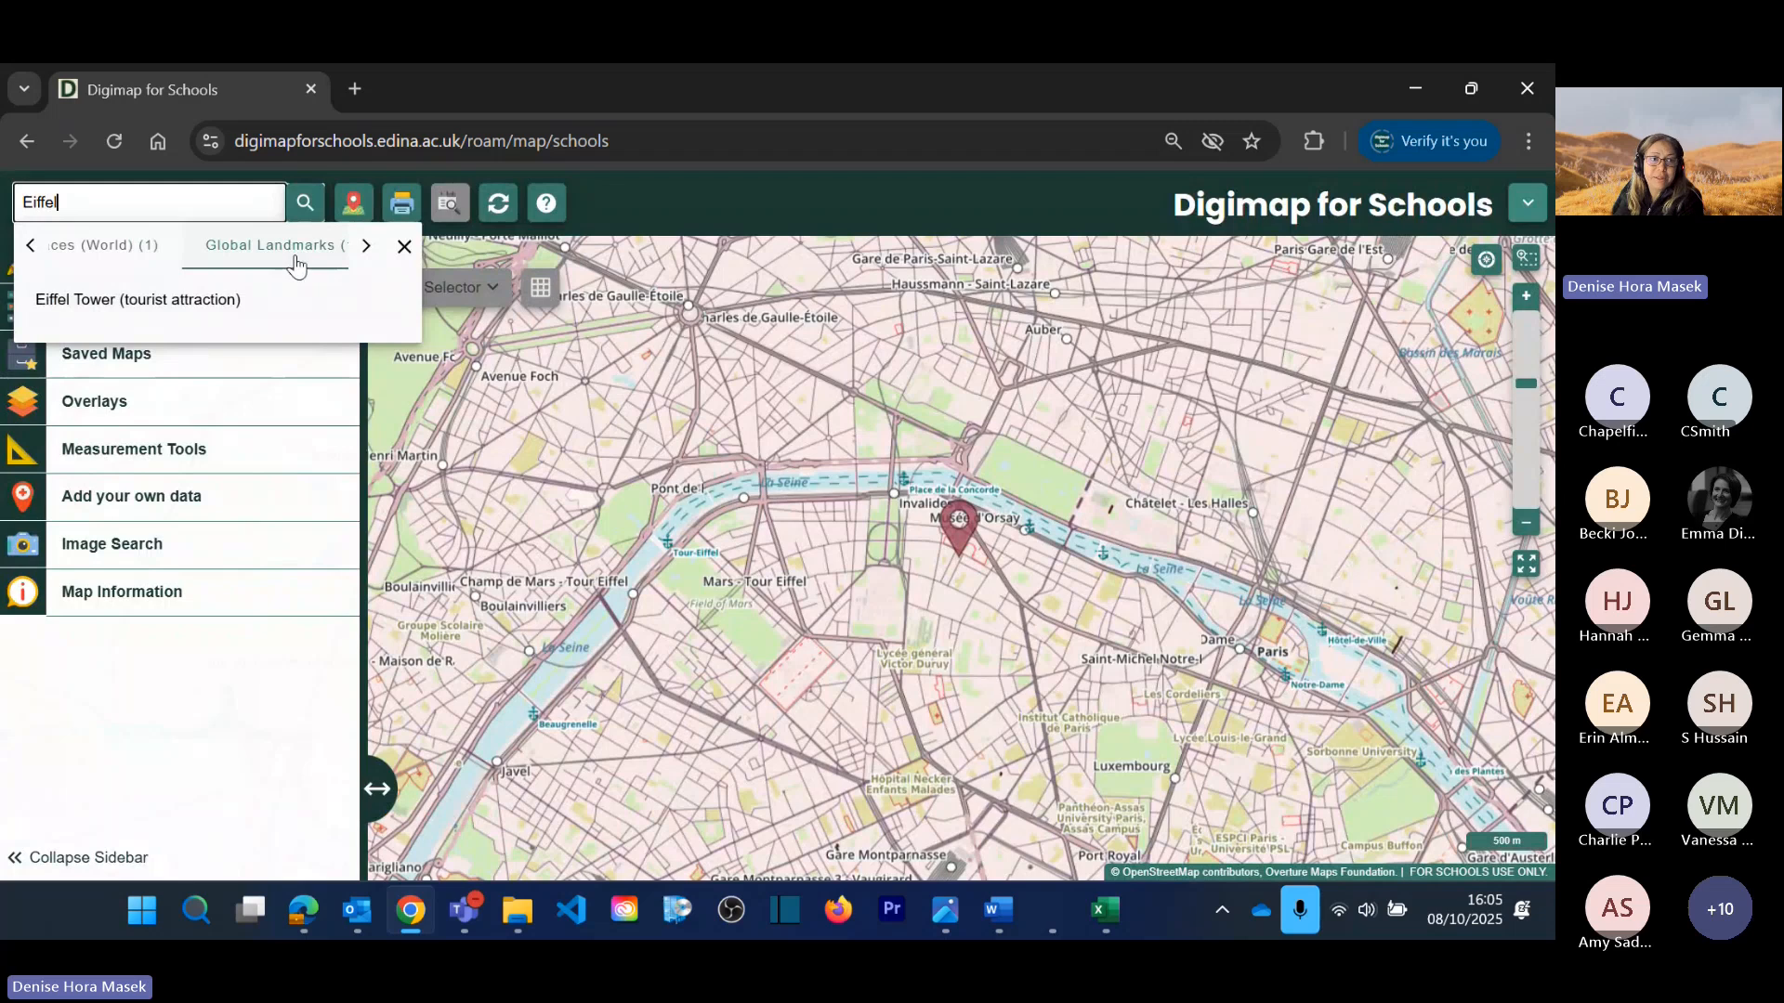
left_click(138, 301)
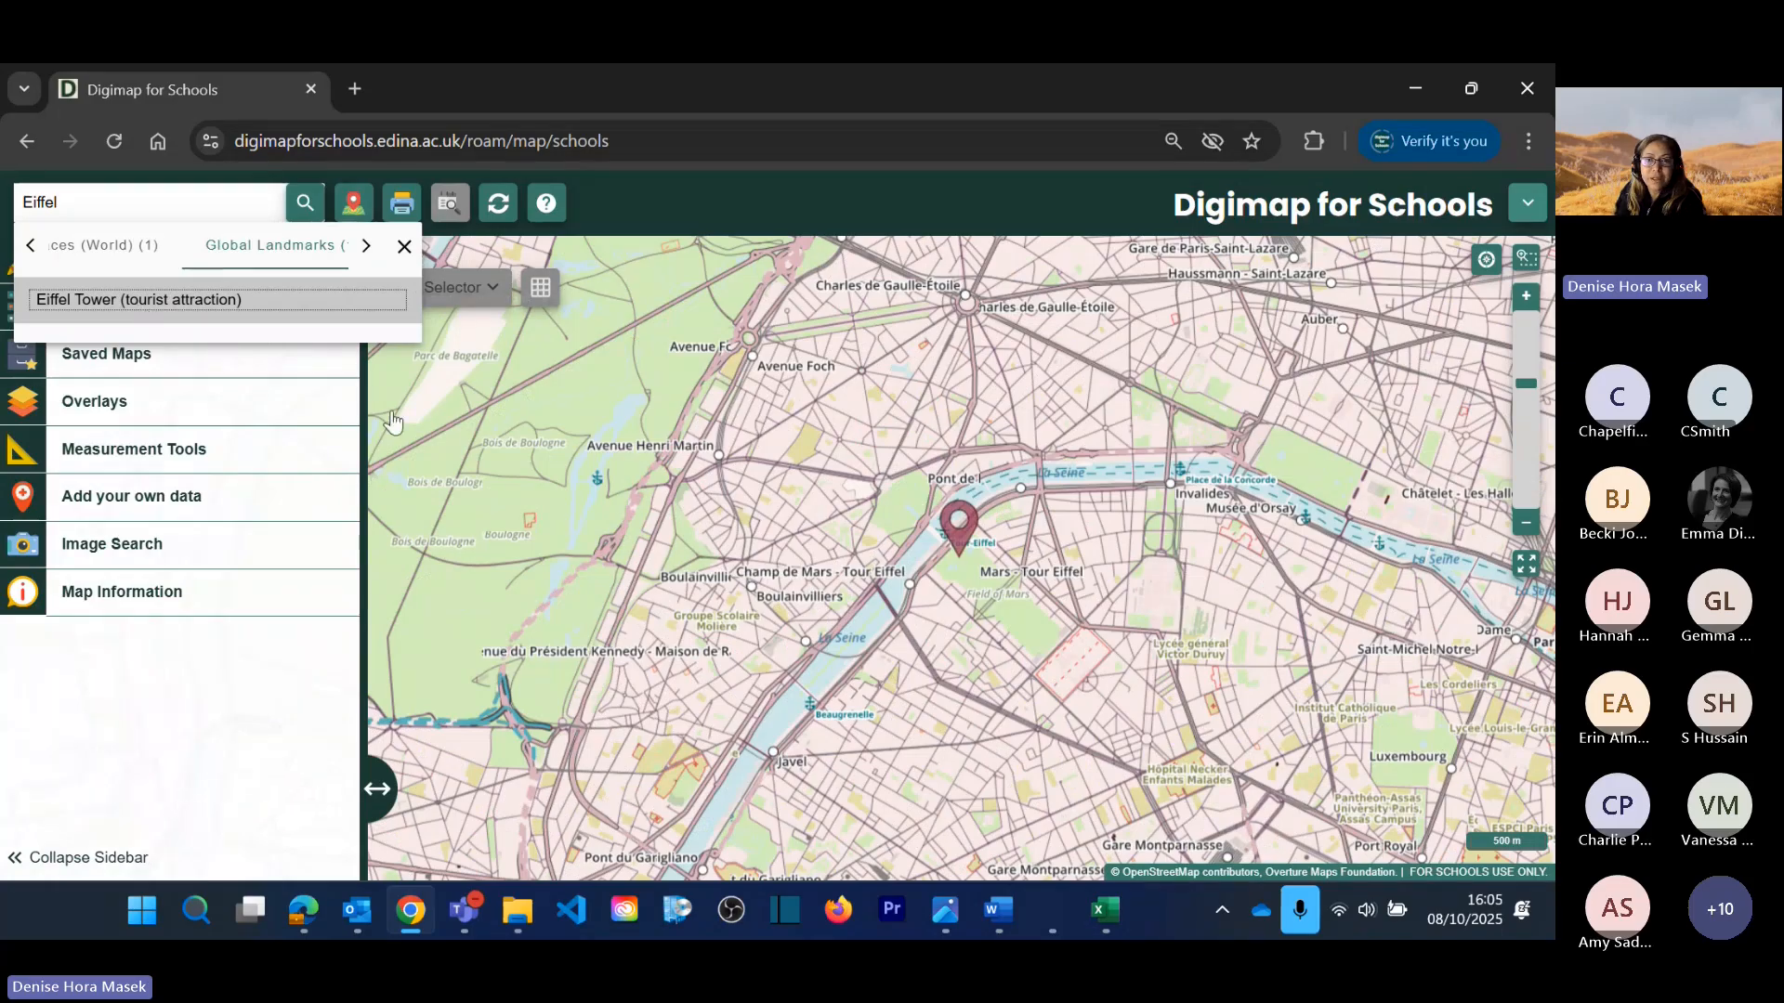
scroll(1003, 576, "up", 1)
scroll(1004, 576, "up", 2)
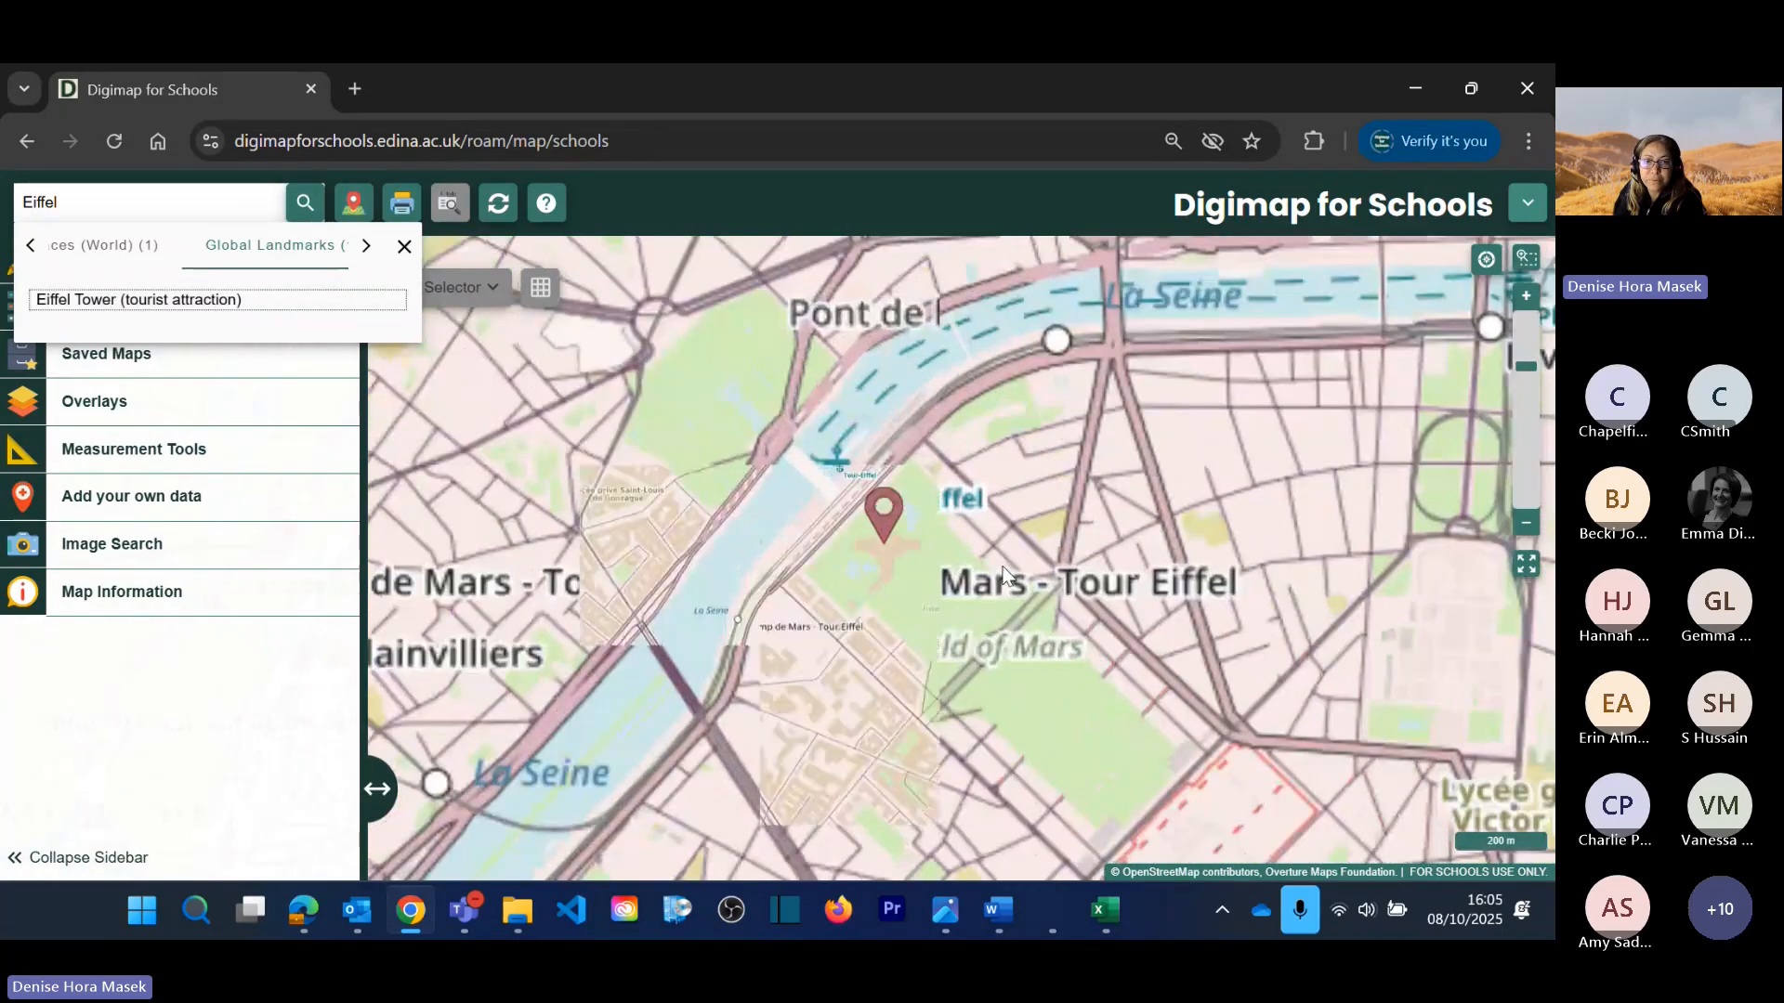
scroll(831, 574, "up", 1)
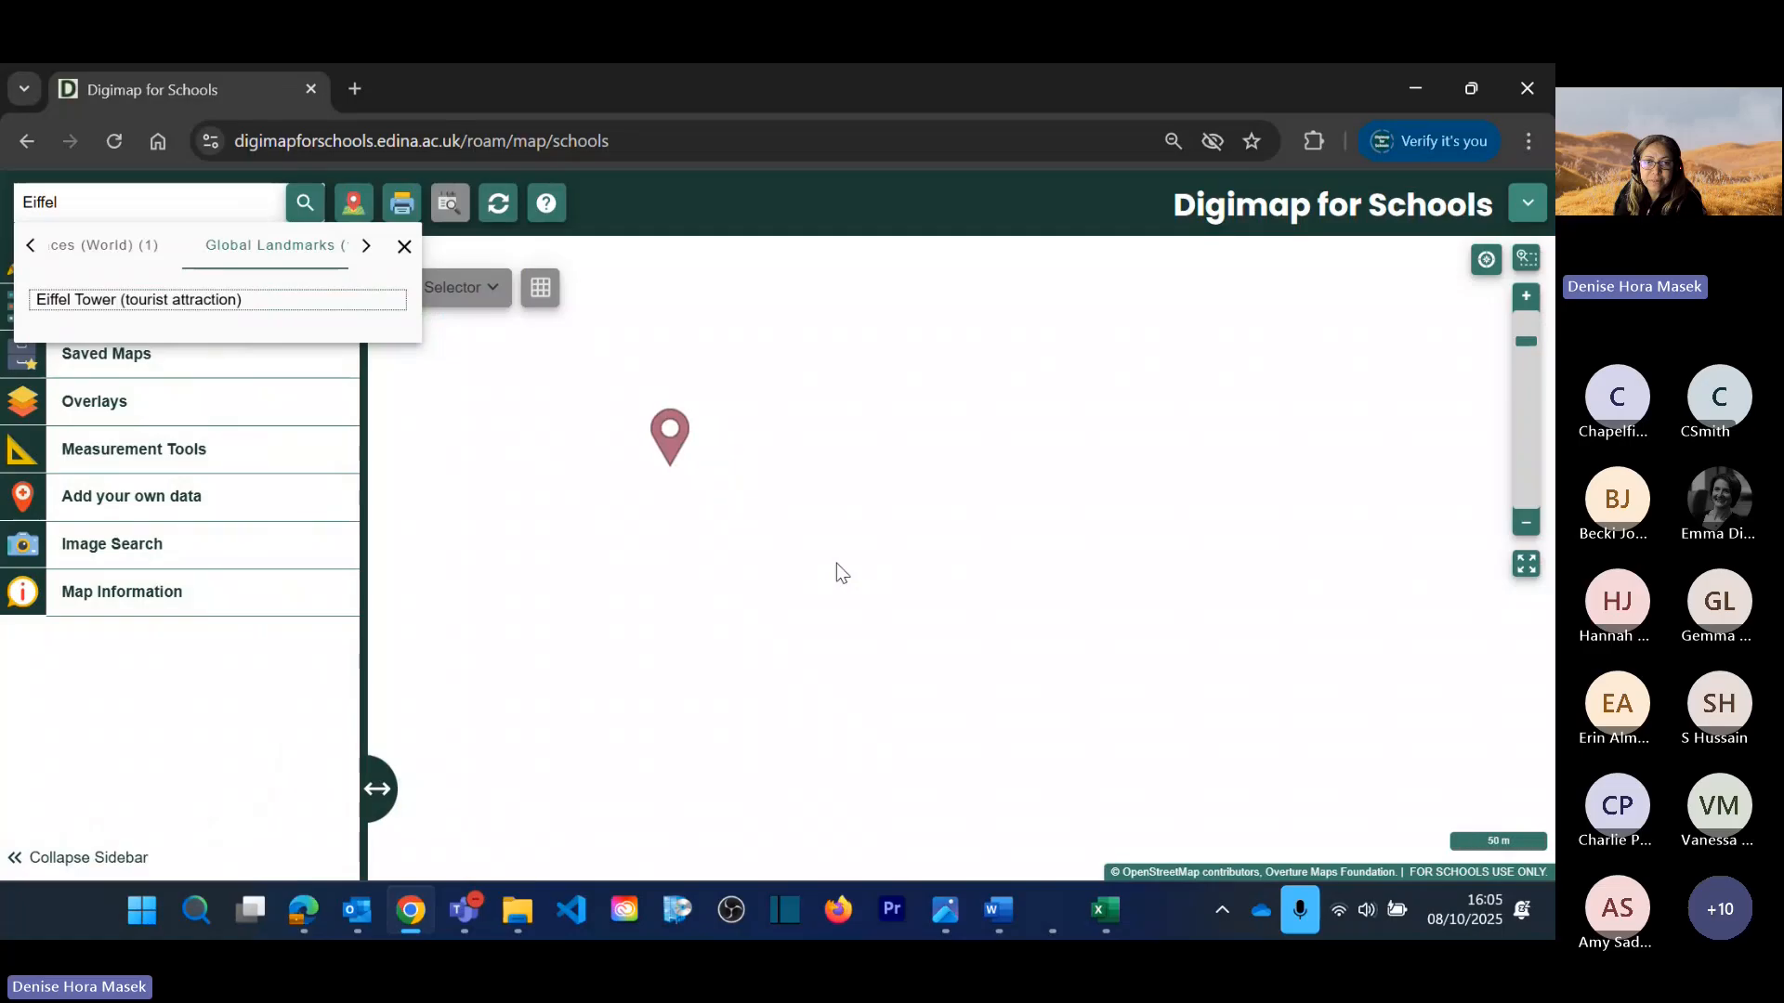
mouse_move(778, 552)
left_mouse_down()
mouse_move(894, 567)
mouse_move(904, 594)
left_mouse_up()
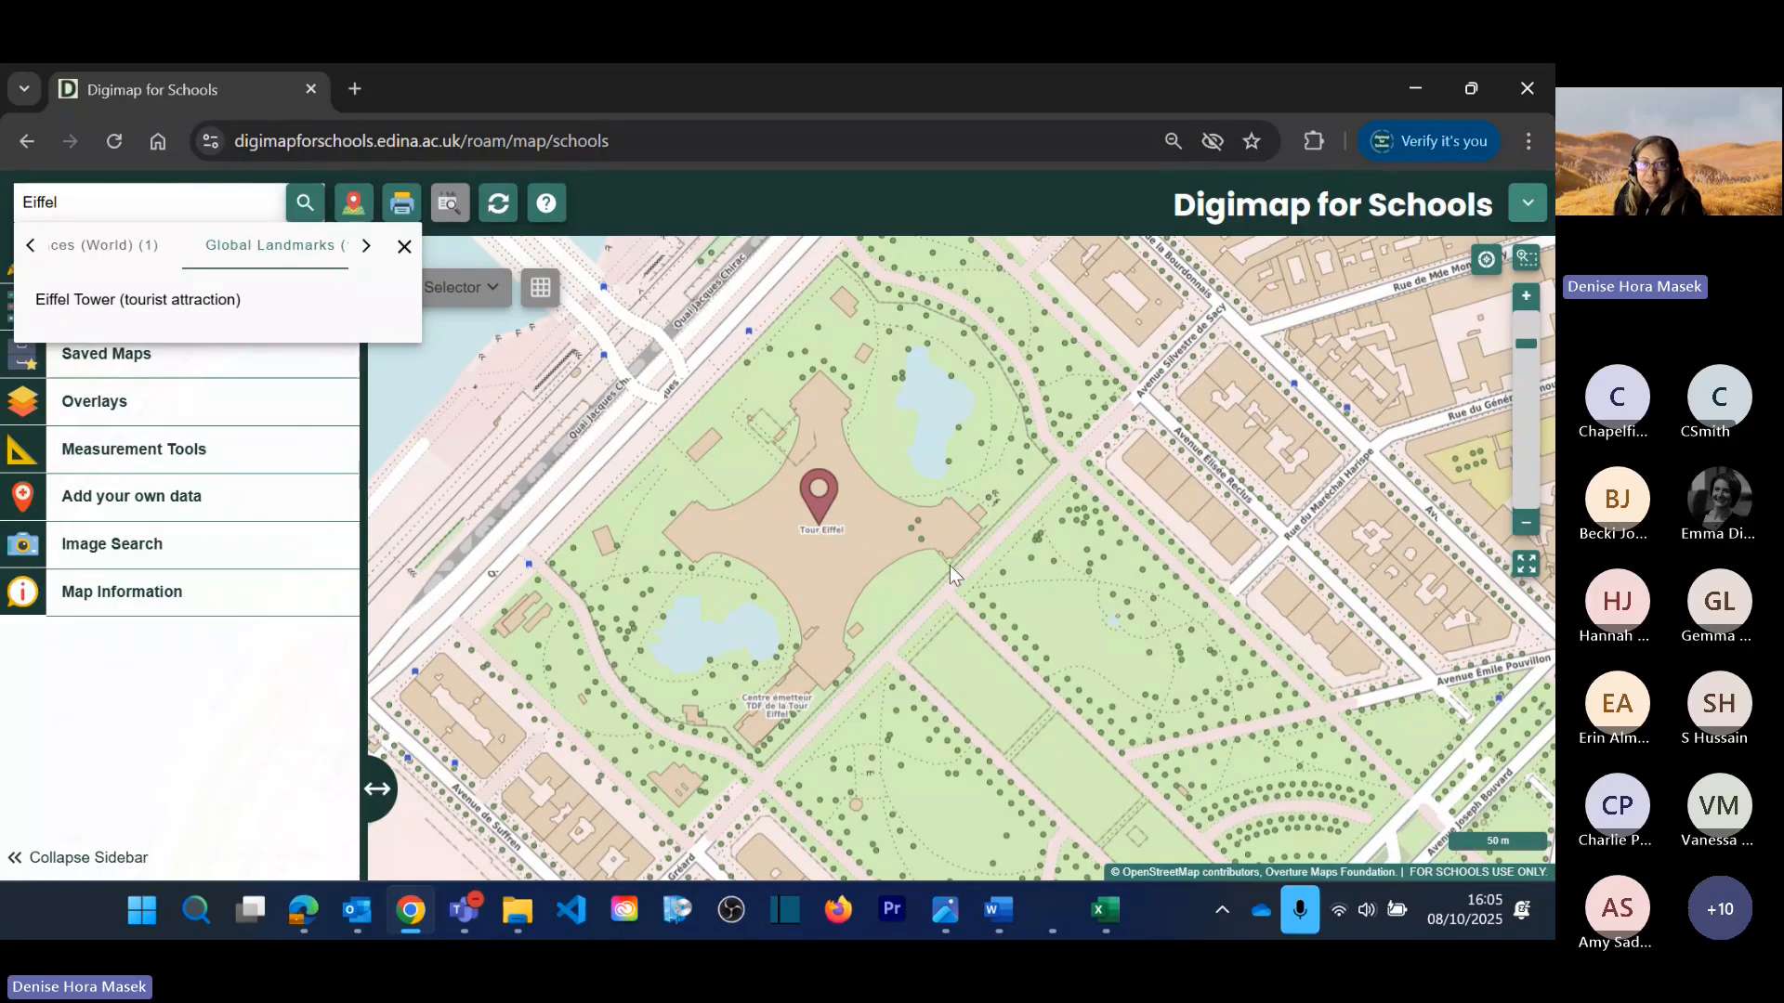
Step: Examine the Eiffel Tower's surroundings, Paris and its western suburbs at several scales, returning to a close view of the tower
scroll(950, 566, "down", 2)
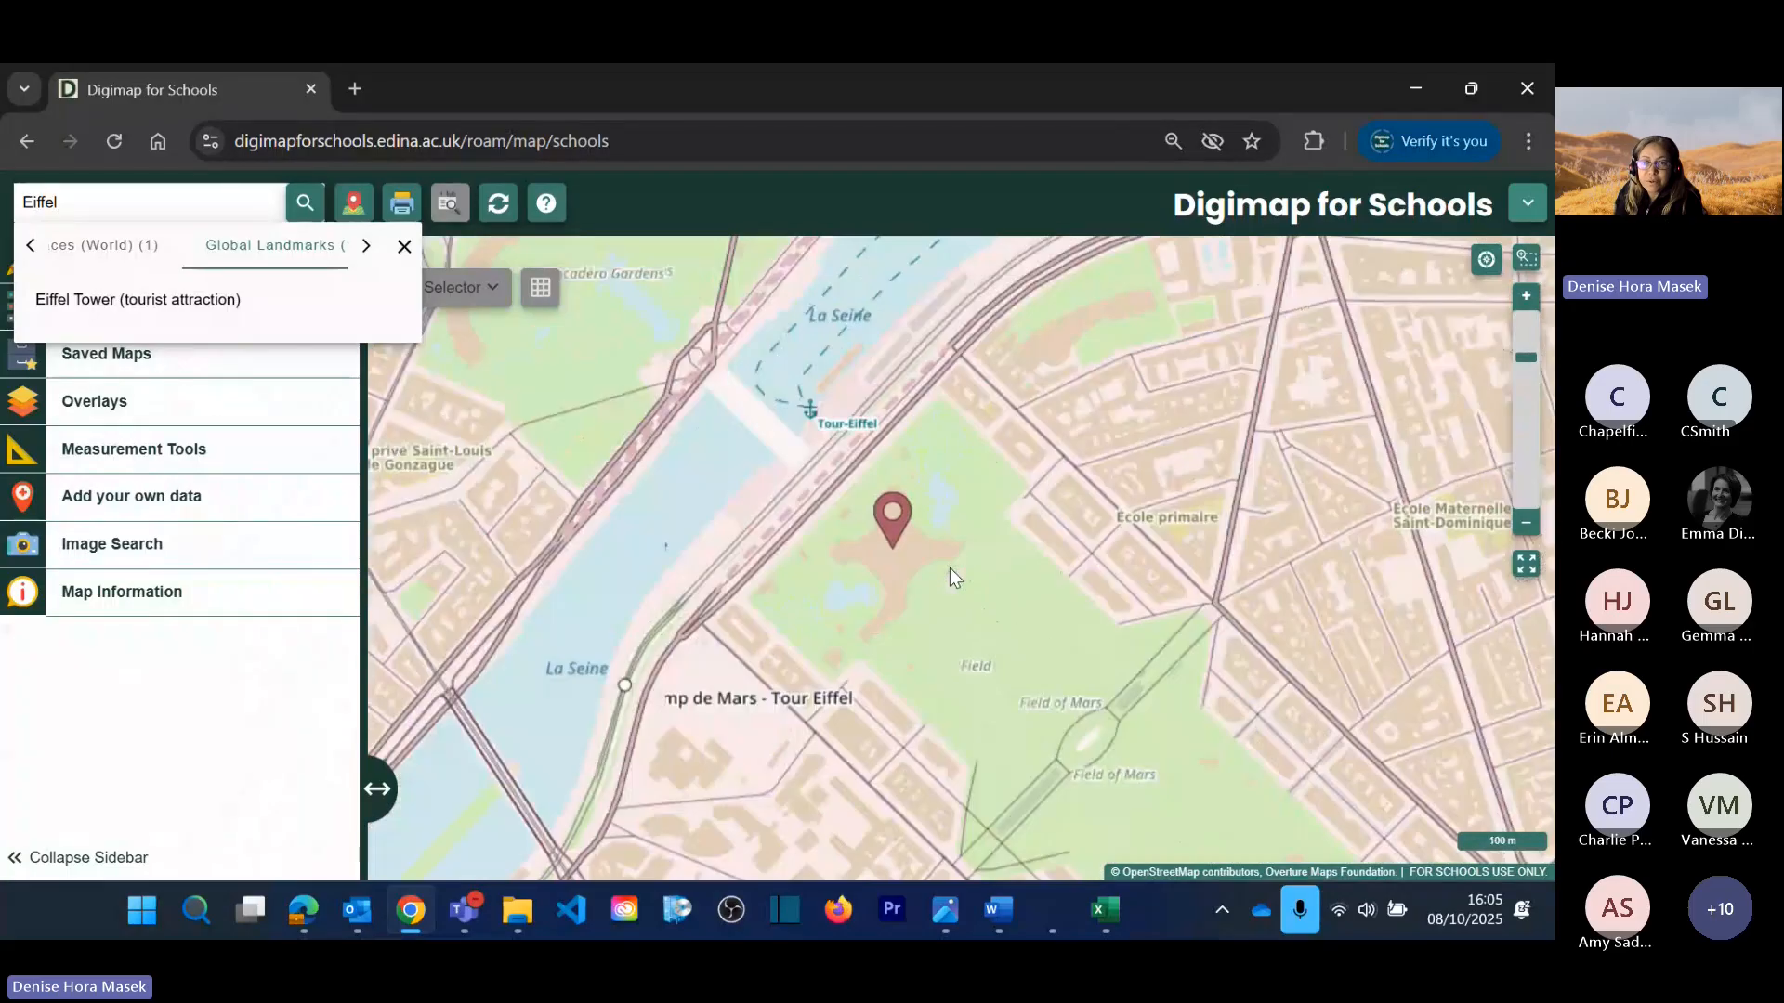
scroll(949, 569, "down", 3)
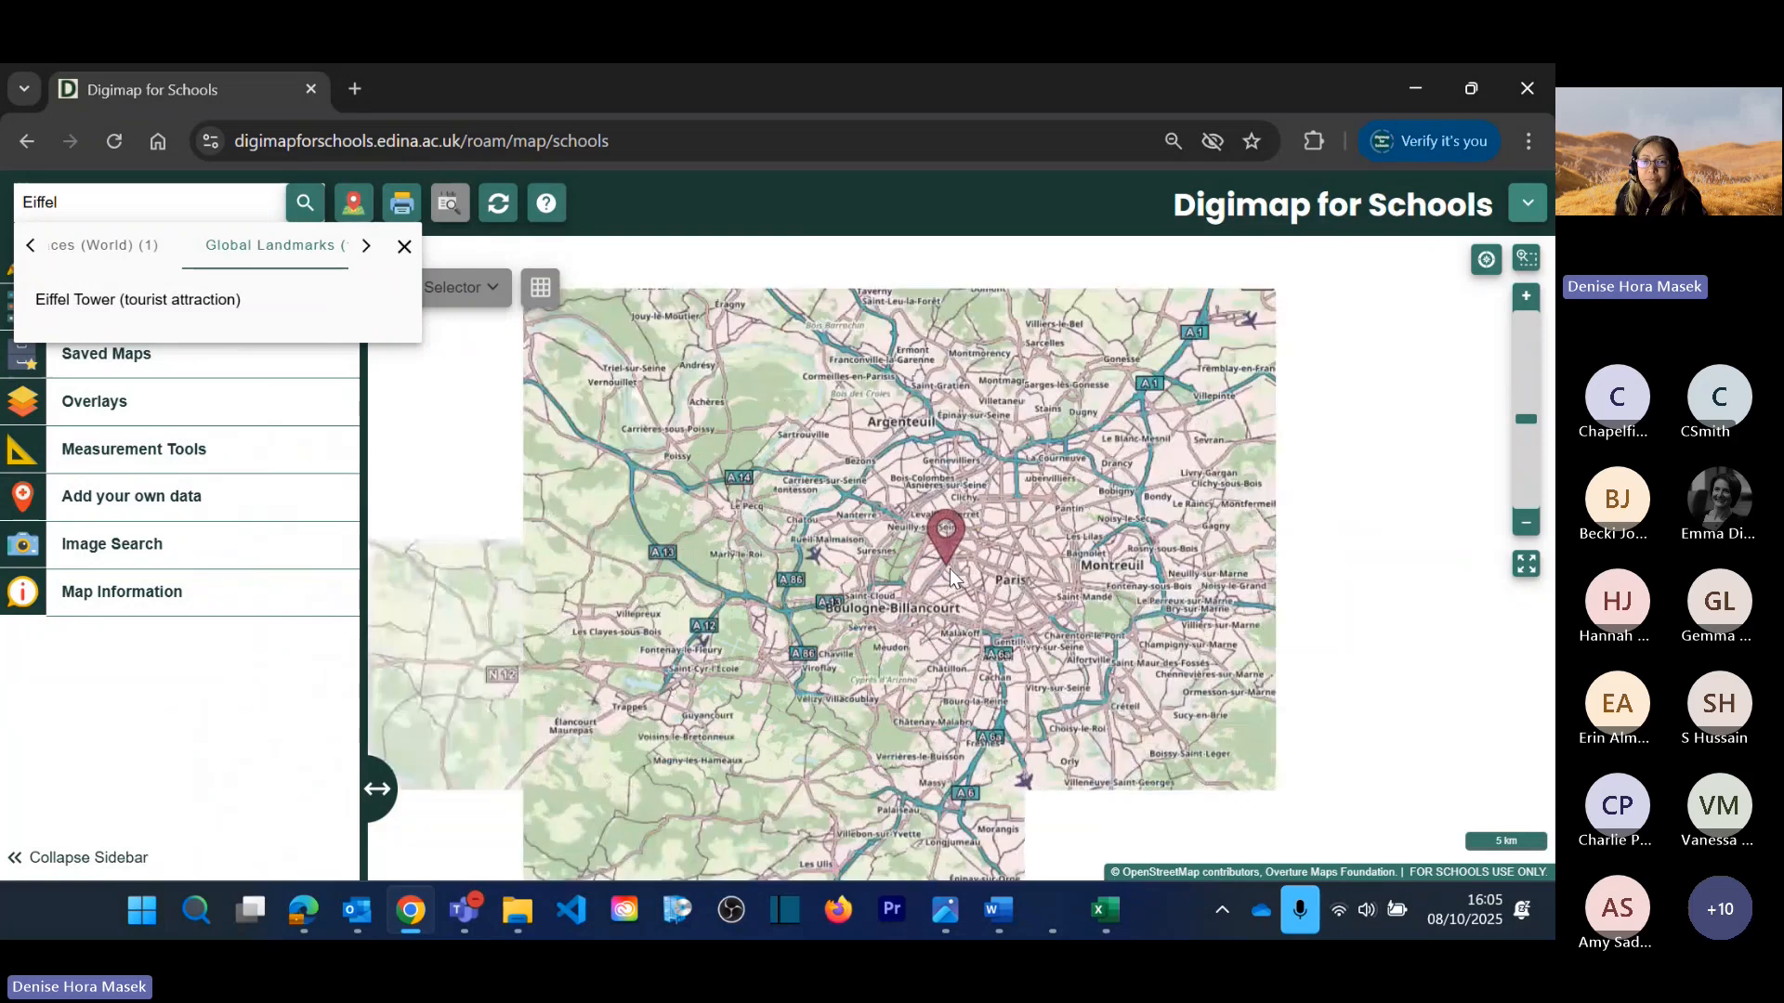
scroll(950, 569, "up", 3)
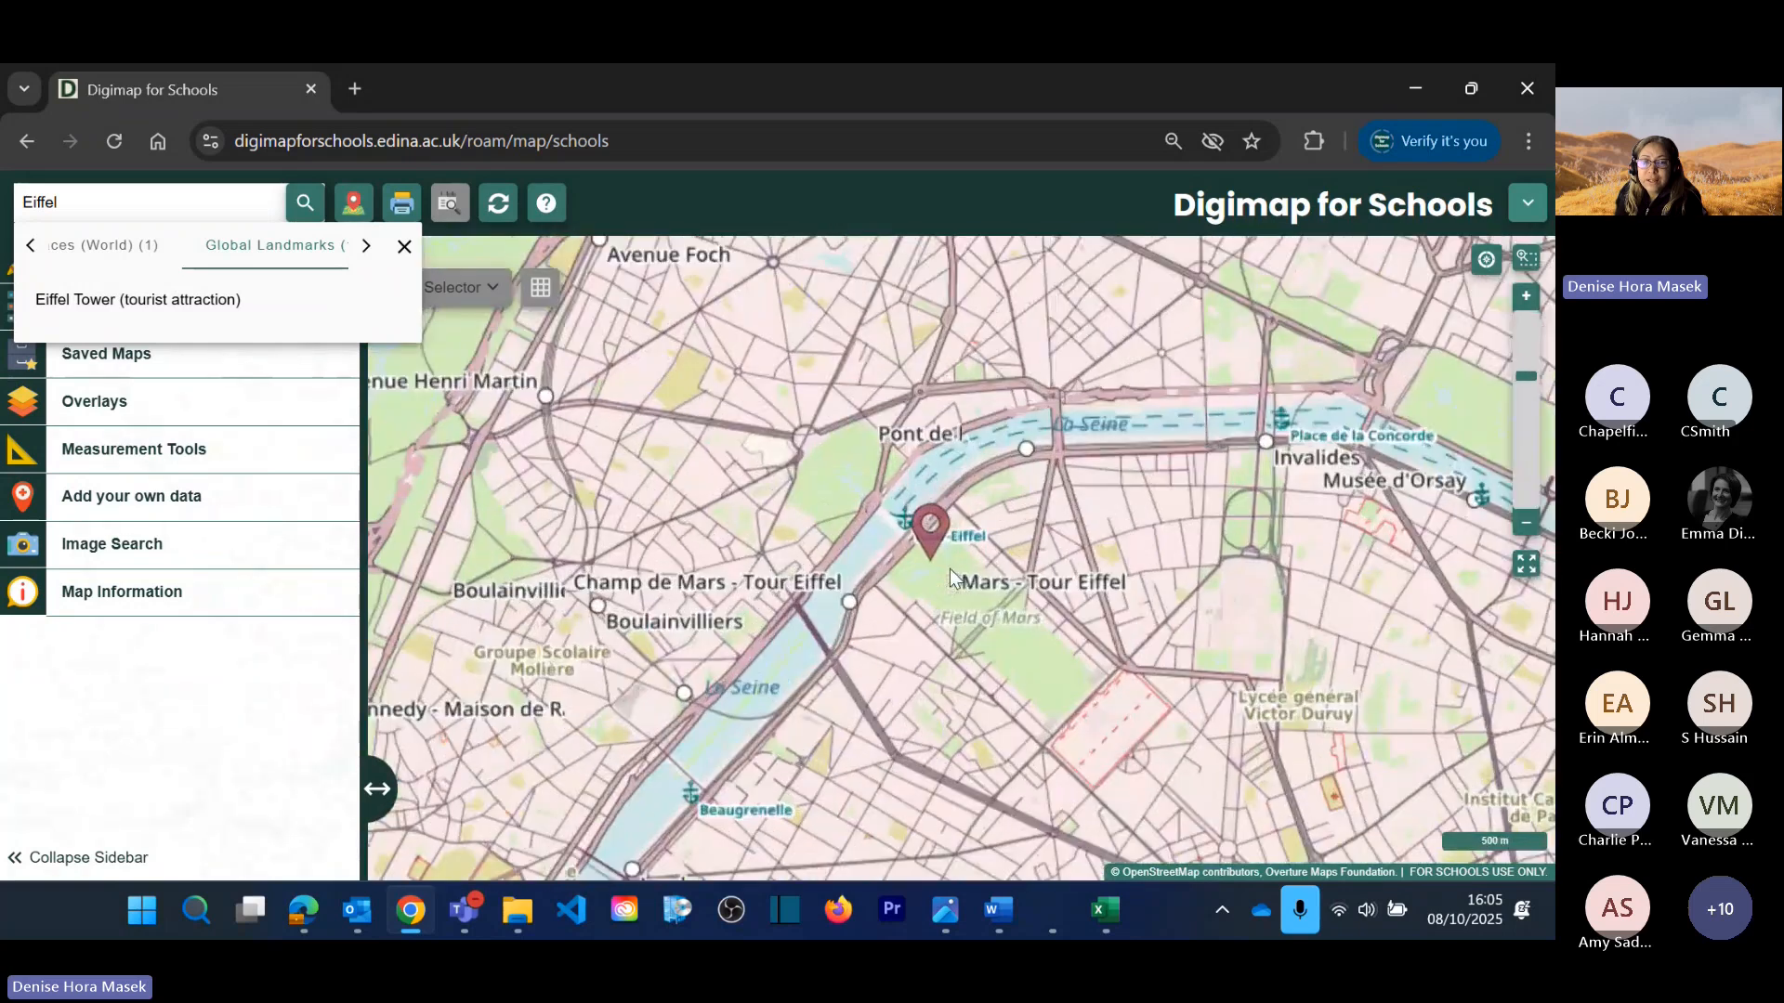
scroll(949, 569, "down", 2)
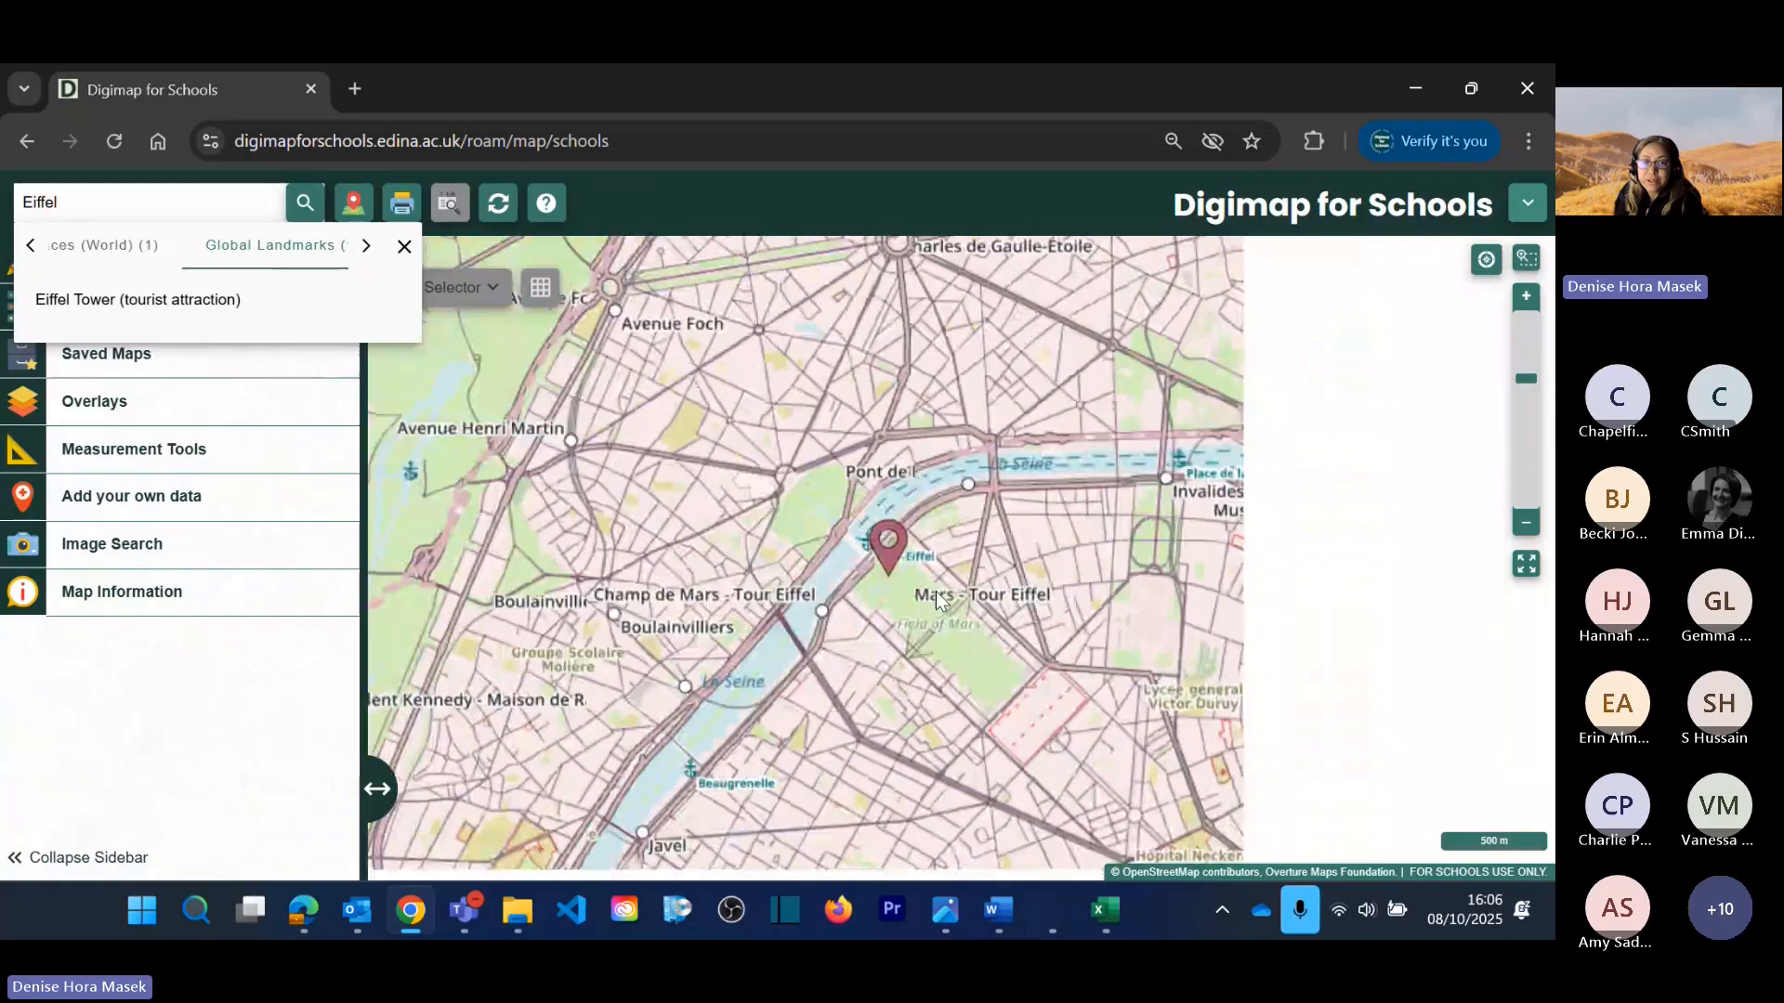
scroll(934, 591, "down", 2)
mouse_move(929, 585)
left_mouse_down()
mouse_move(1357, 517)
mouse_move(1204, 533)
left_mouse_up()
scroll(861, 600, "up", 2)
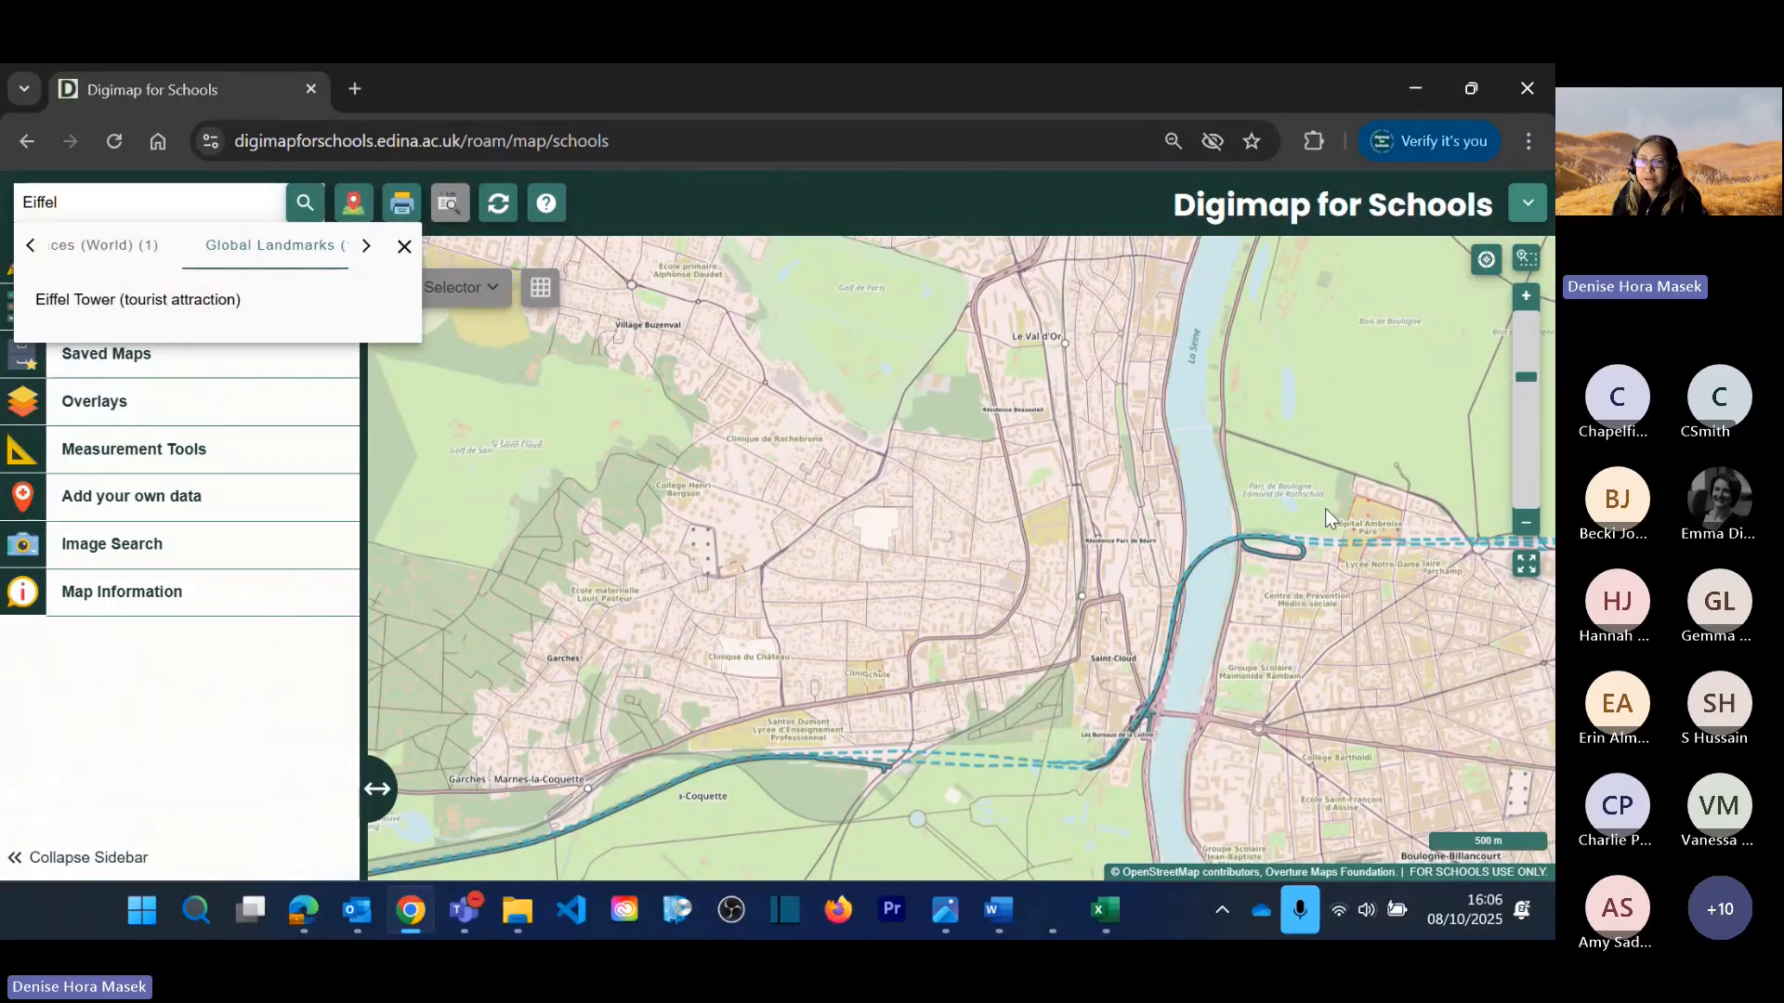
scroll(1325, 509, "down", 2)
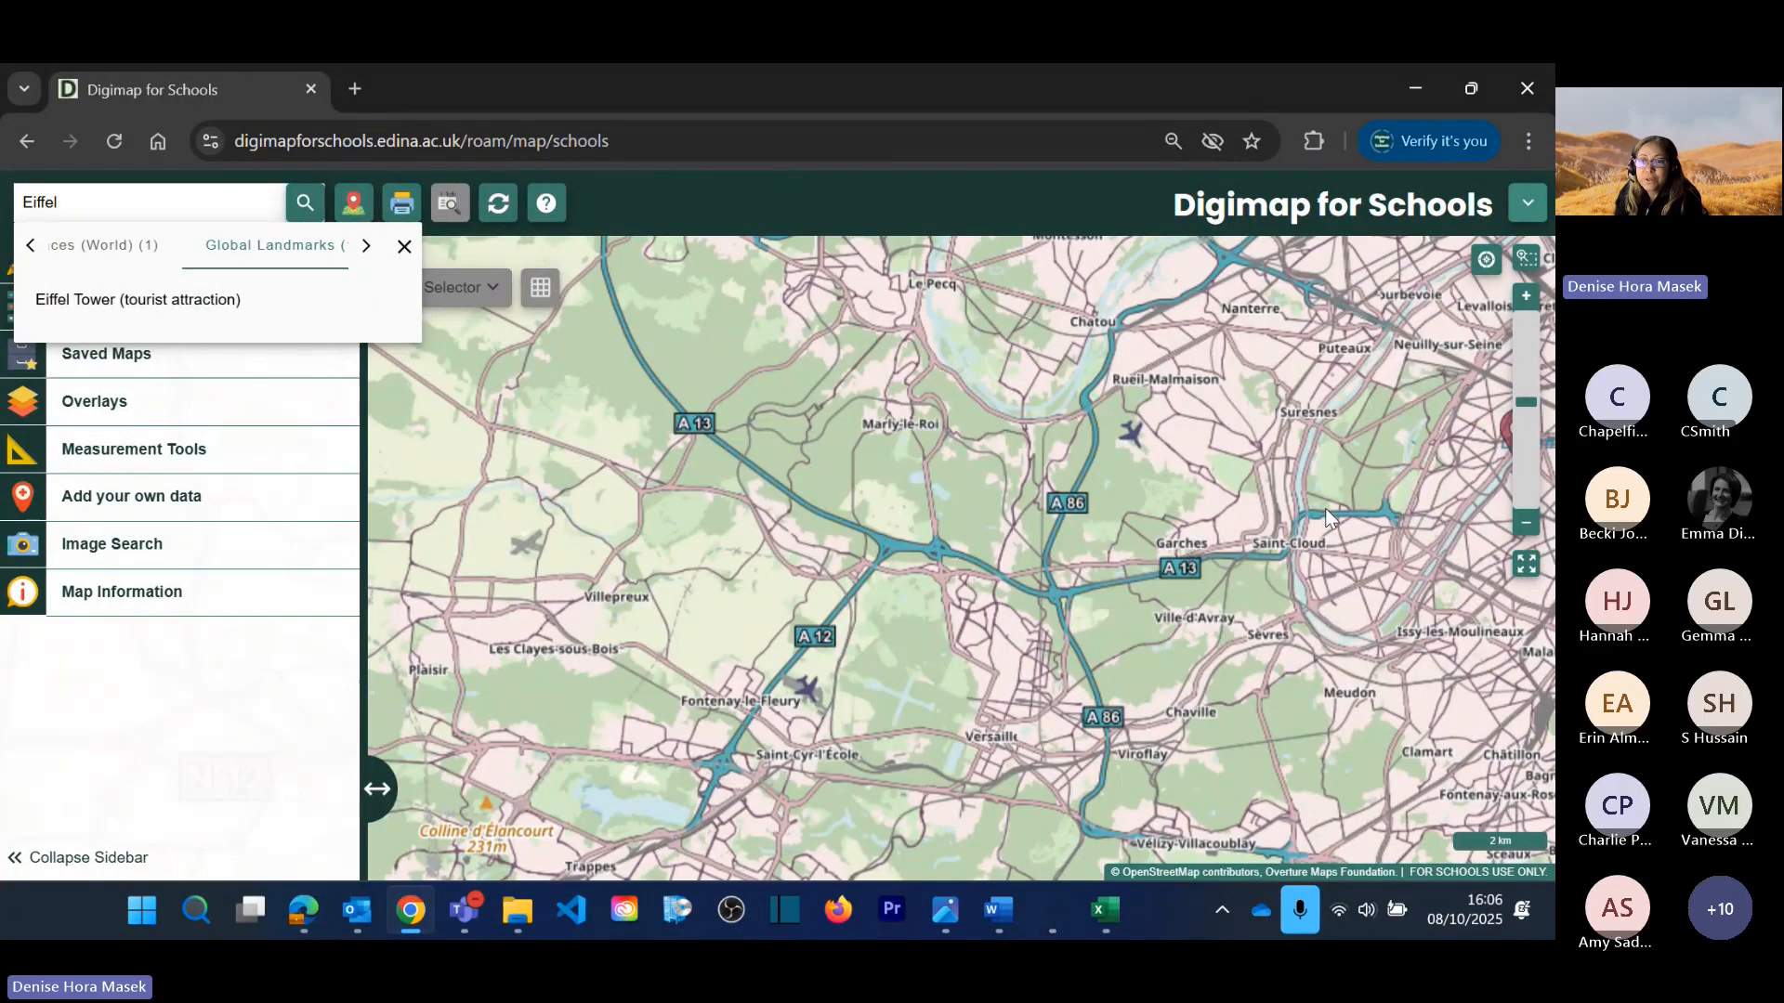
scroll(1327, 516, "down", 1)
mouse_move(1326, 516)
left_mouse_down()
mouse_move(1115, 517)
mouse_move(794, 563)
mouse_move(884, 582)
left_mouse_up()
scroll(790, 563, "up", 2)
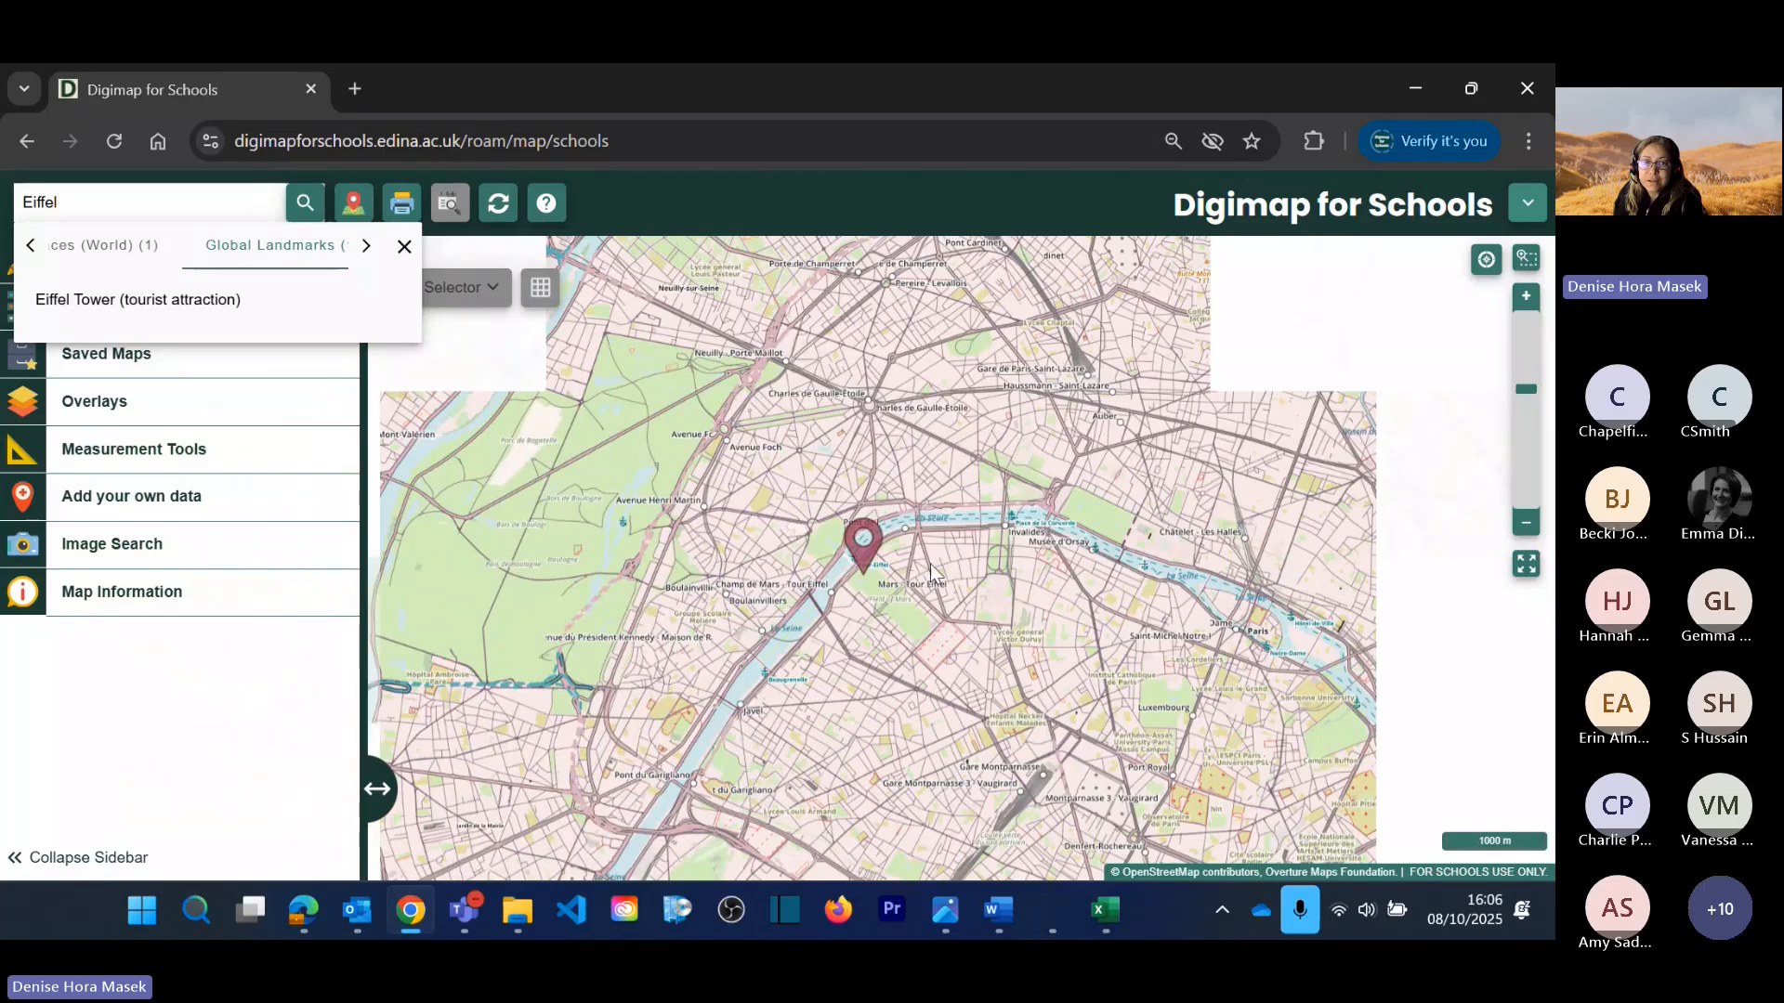
scroll(929, 565, "up", 1)
left_click_drag(765, 621, 850, 592)
scroll(850, 592, "up", 2)
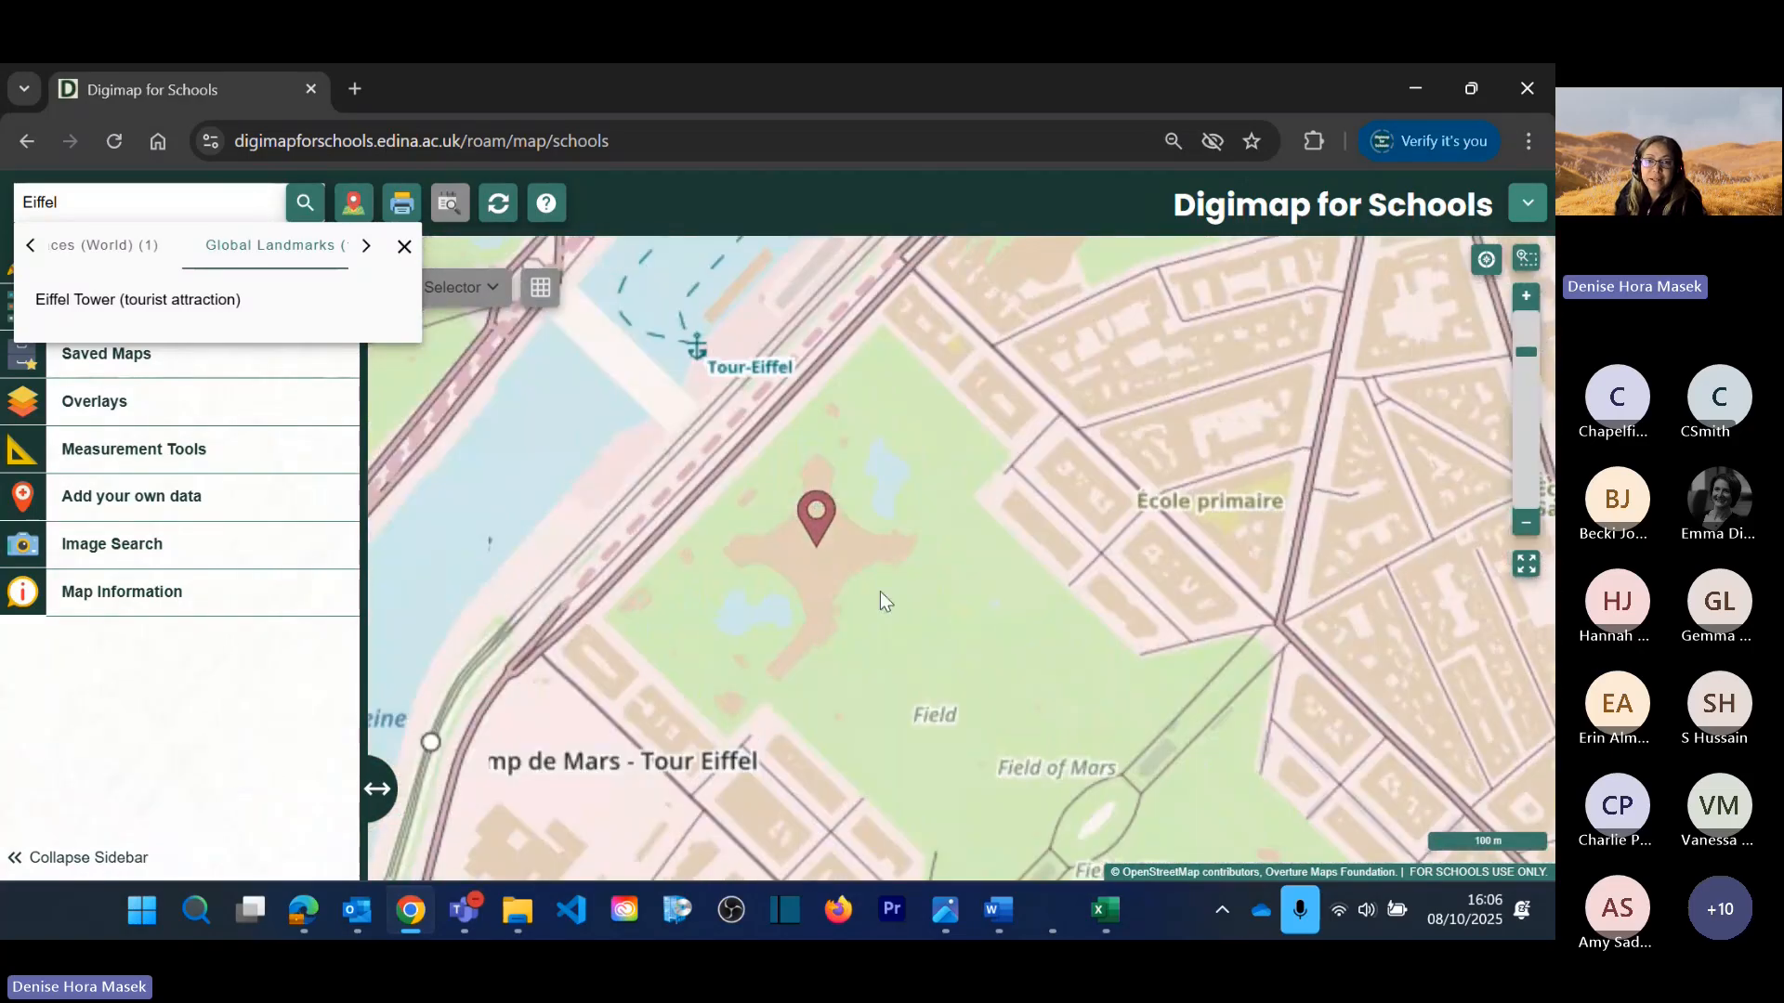
Step: Examine the Eiffel Tower's footprint up close, dismiss the search results, and view central Paris along the Seine at several scales
scroll(879, 591, "up", 1)
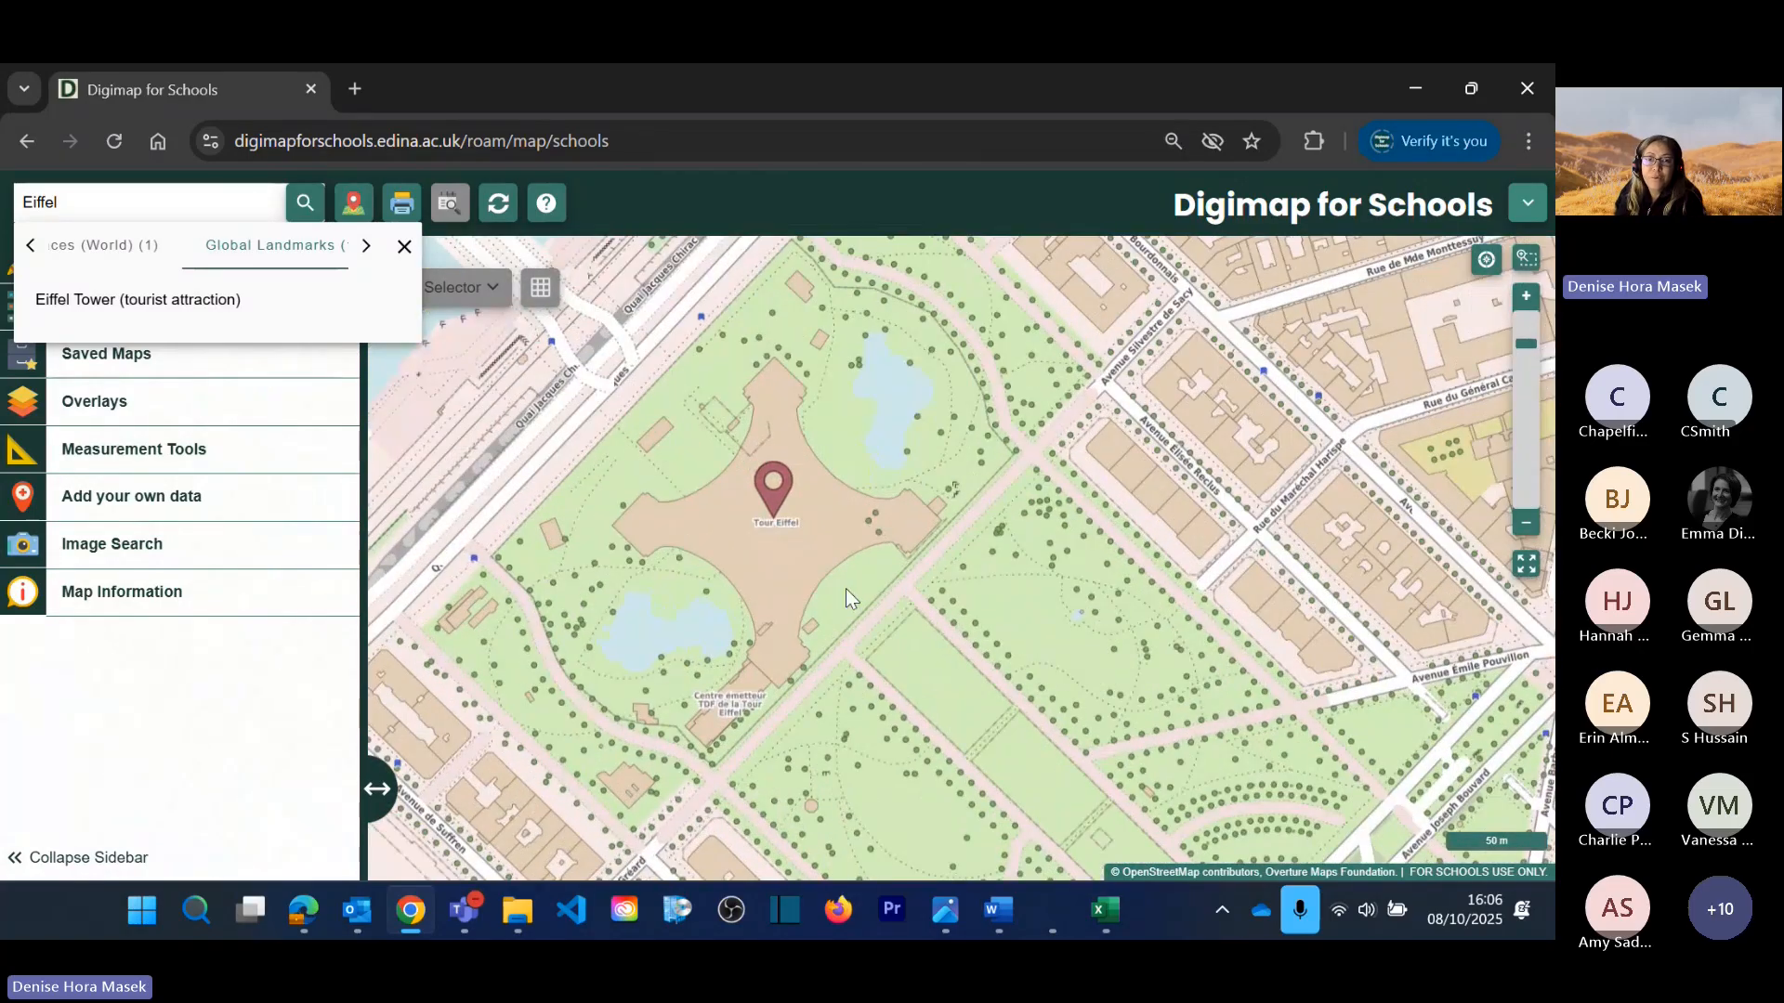
left_click_drag(857, 587, 910, 605)
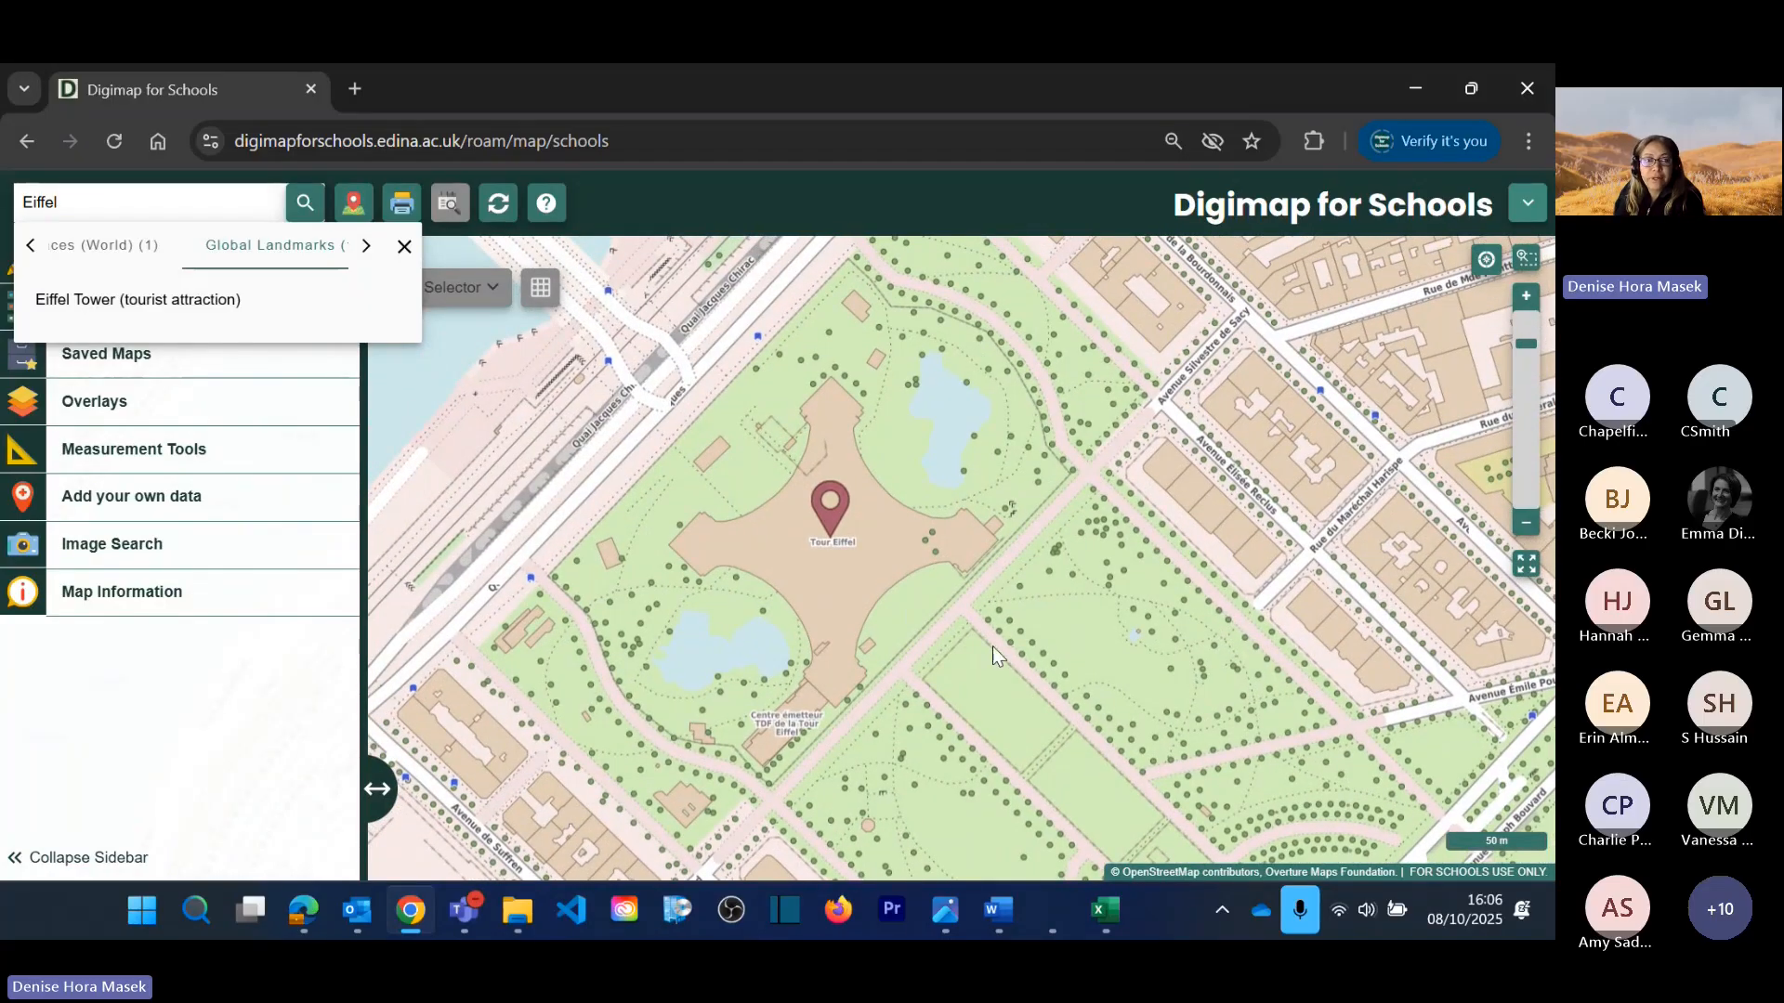
left_click(405, 247)
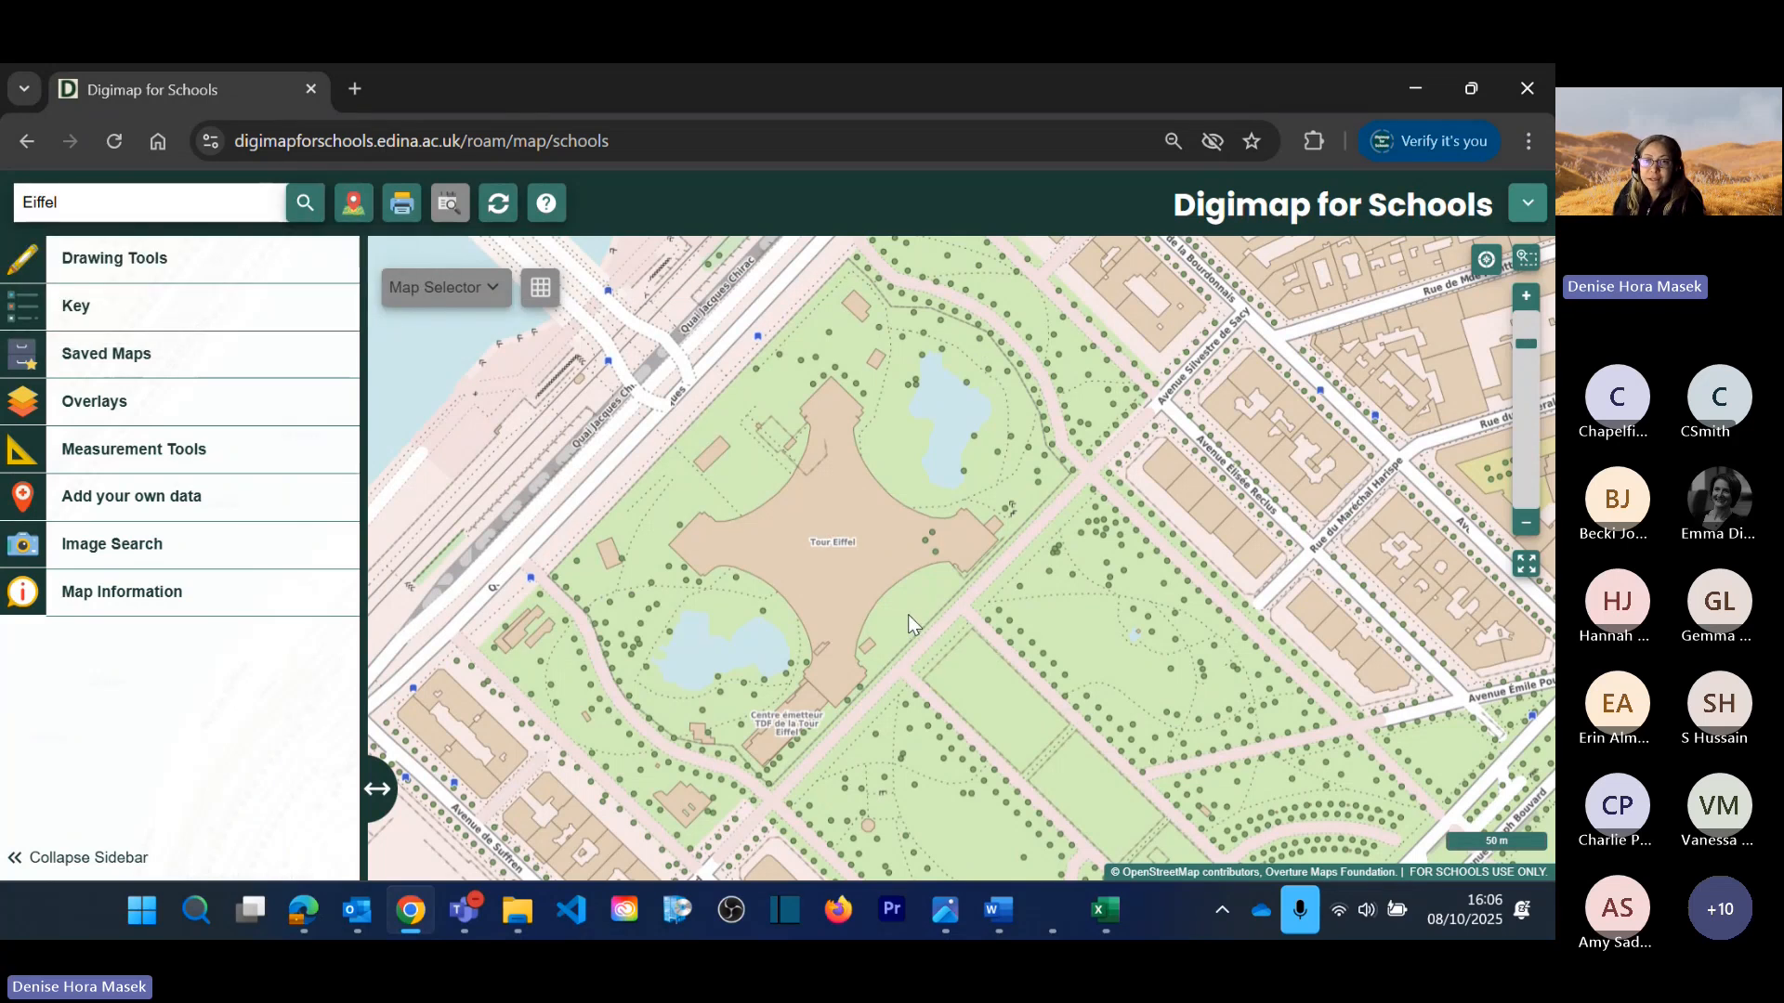
scroll(1117, 684, "down", 4)
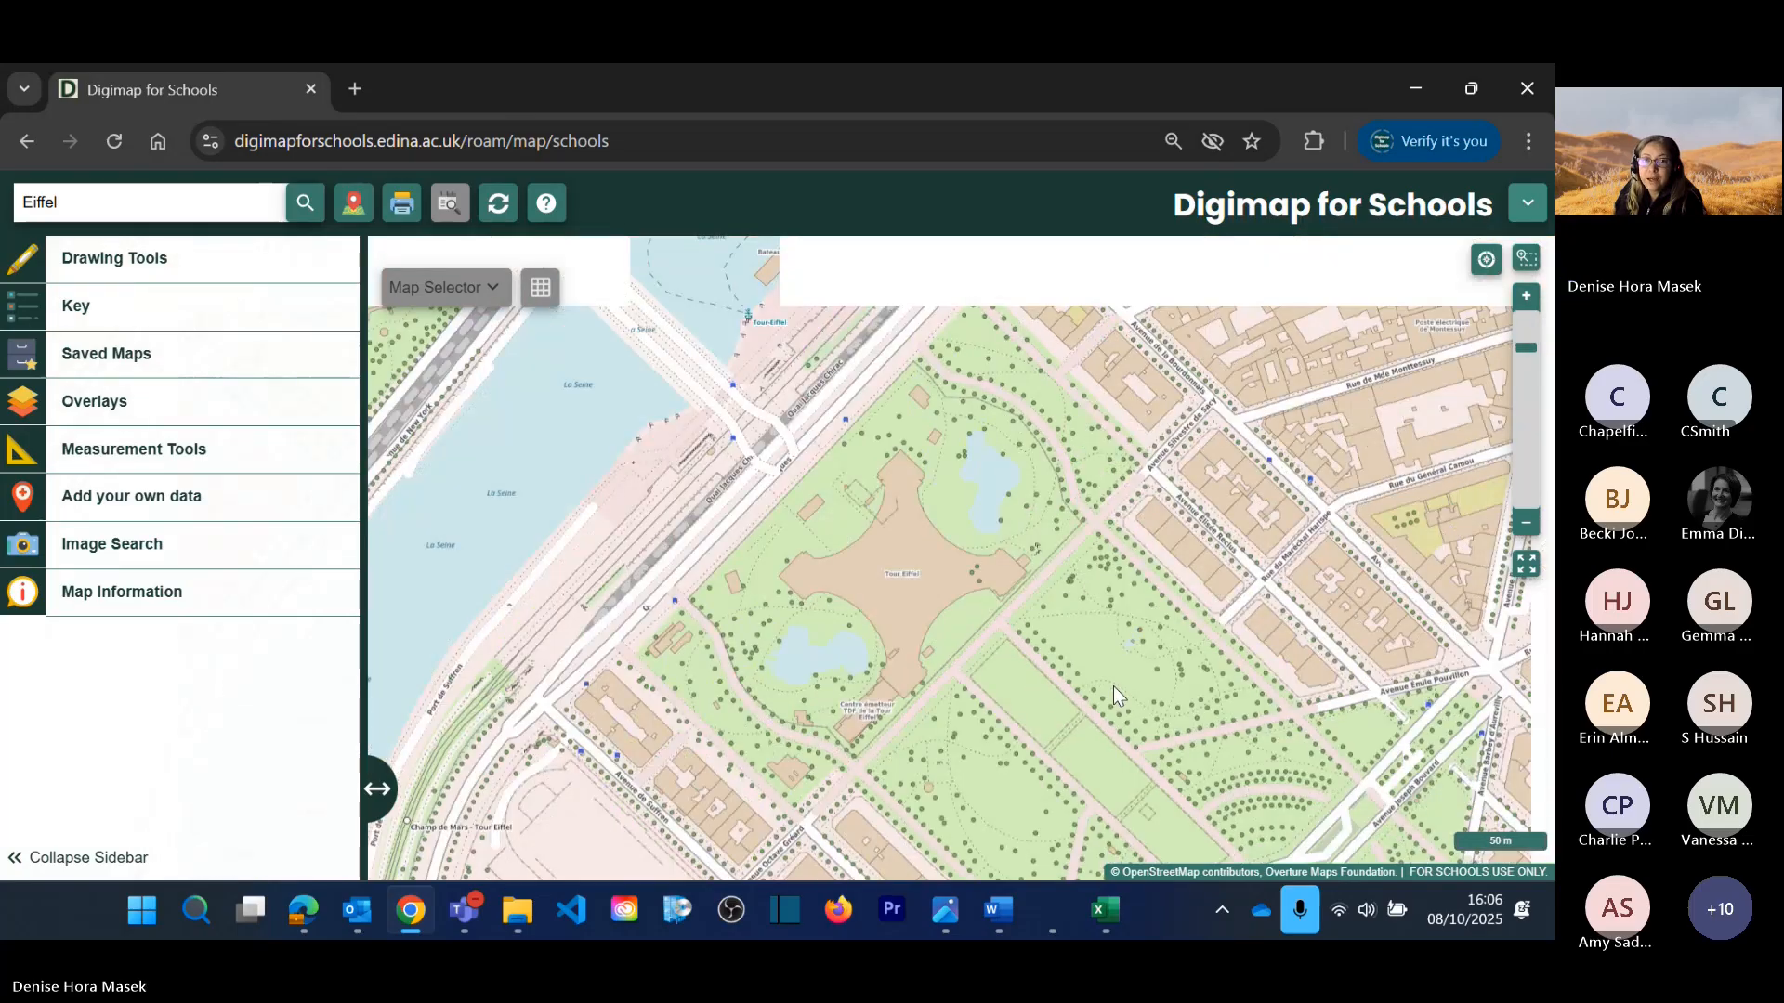
scroll(1111, 688, "up", 3)
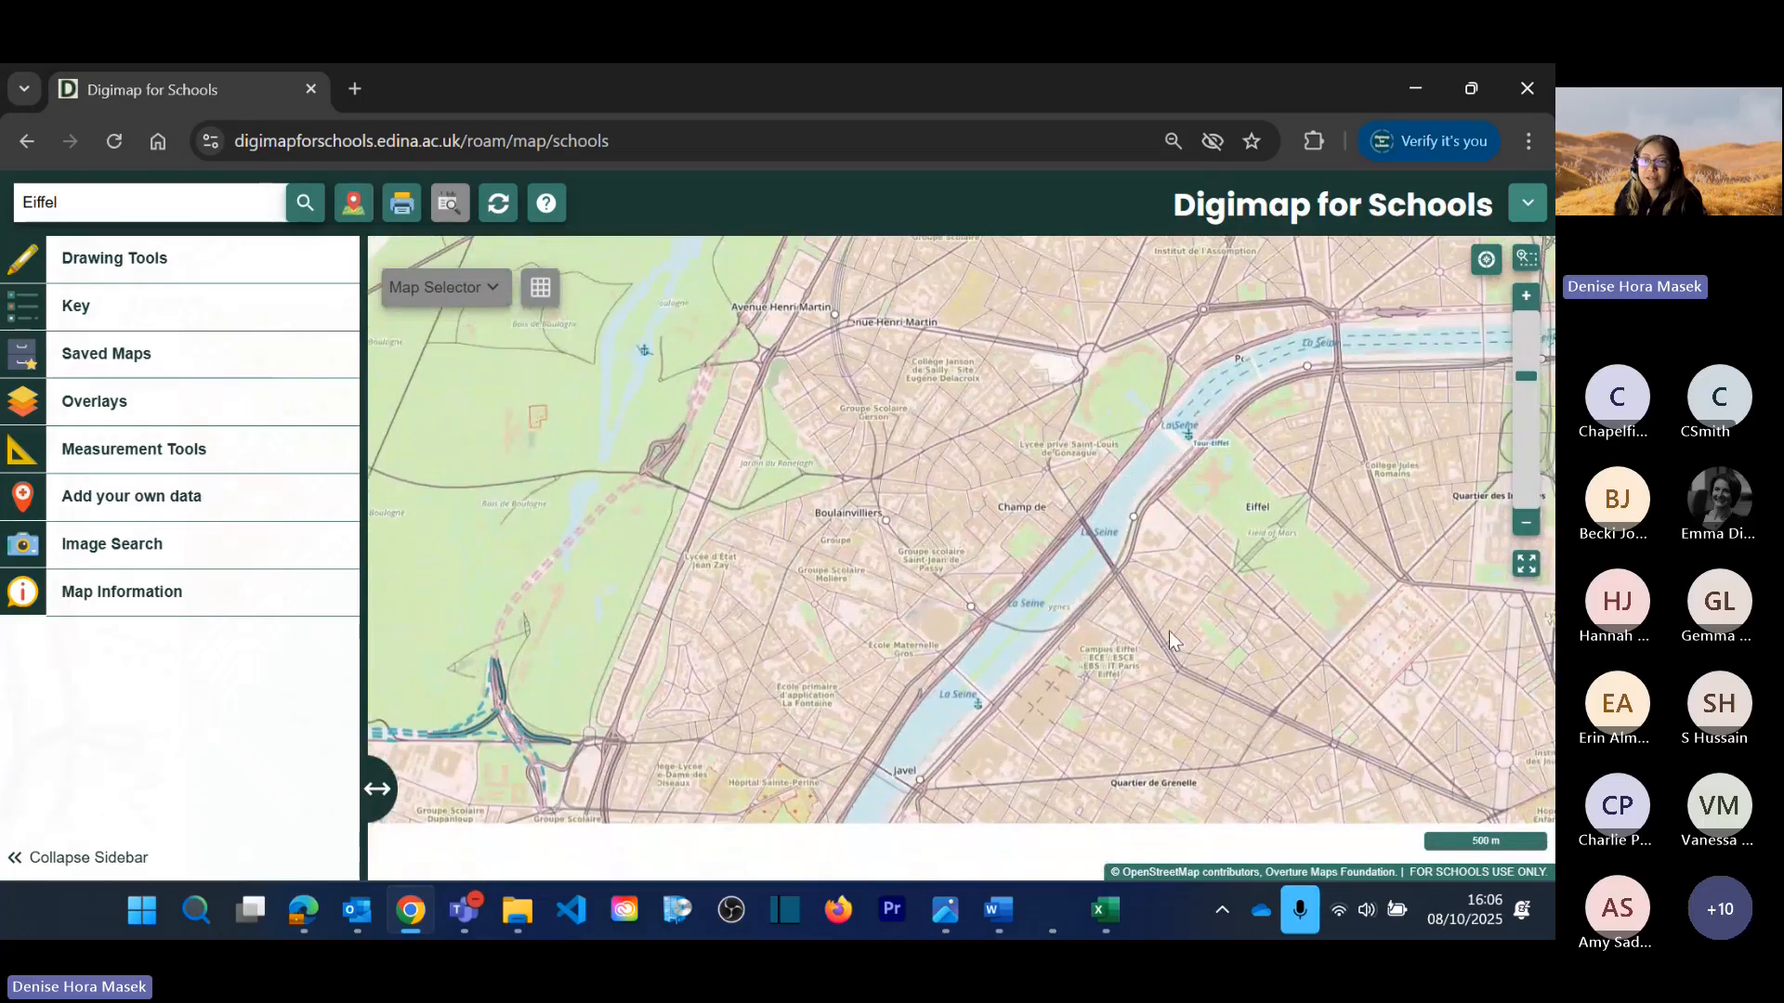
scroll(1168, 630, "up", 3)
scroll(1169, 628, "down", 1)
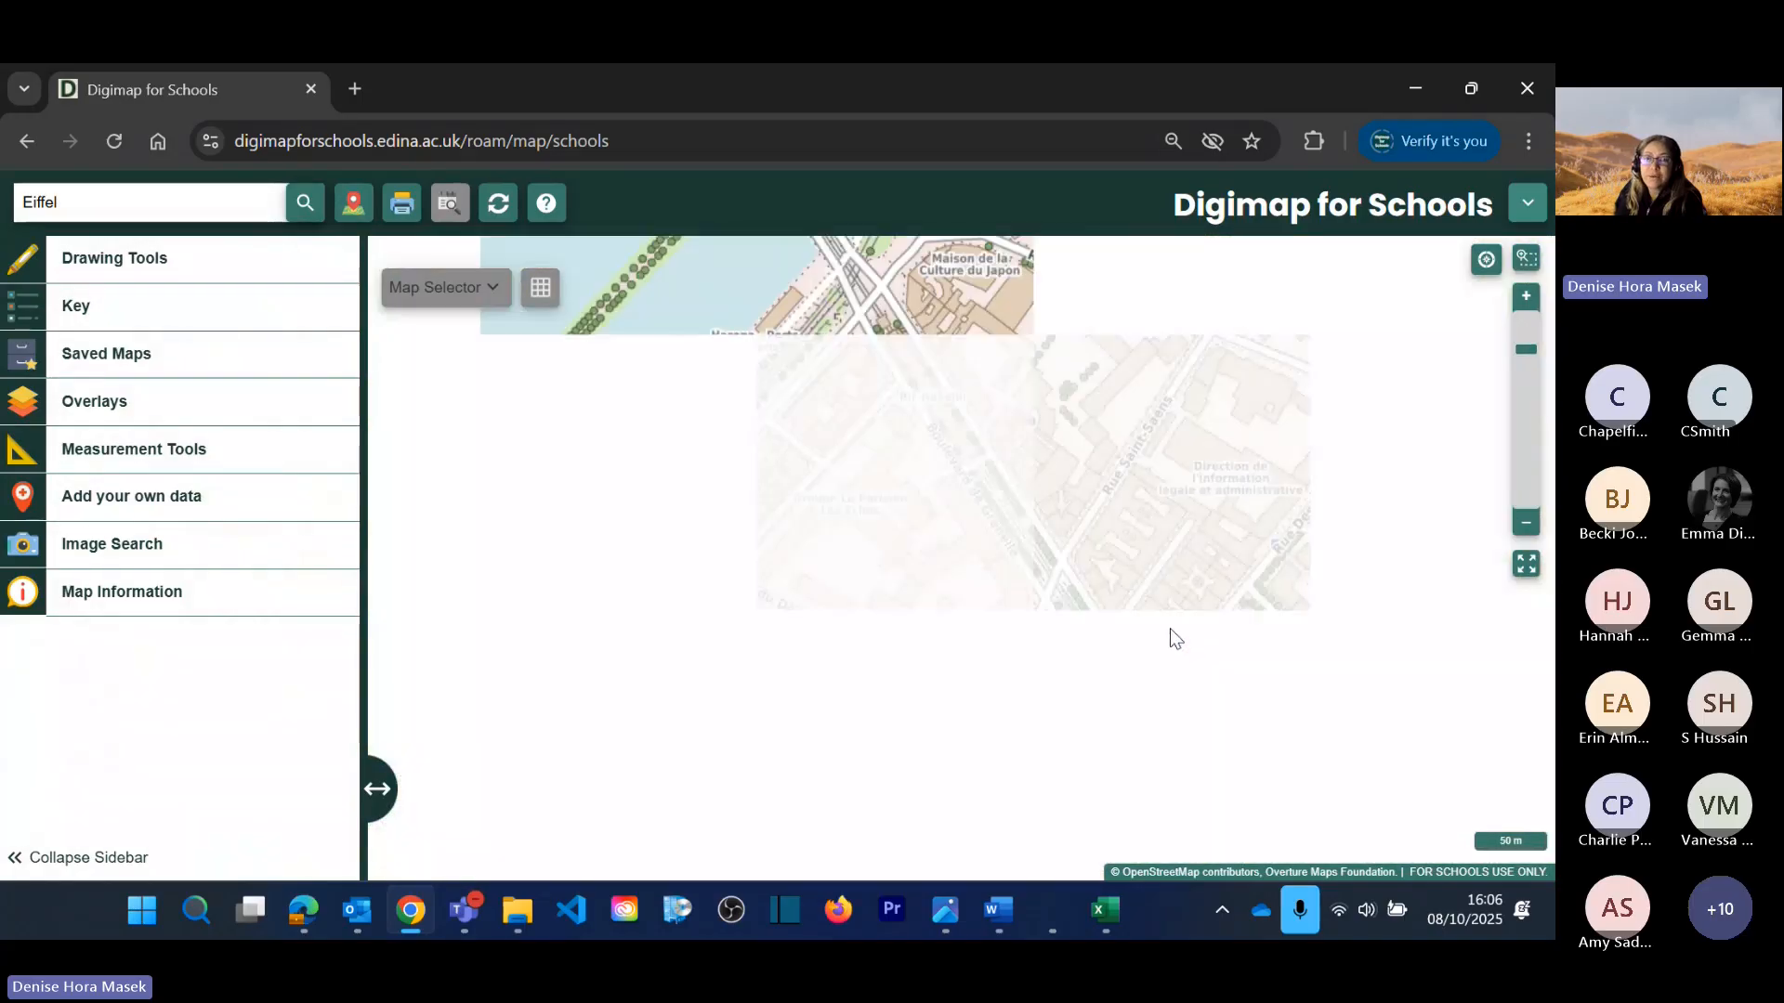
scroll(1171, 626, "down", 3)
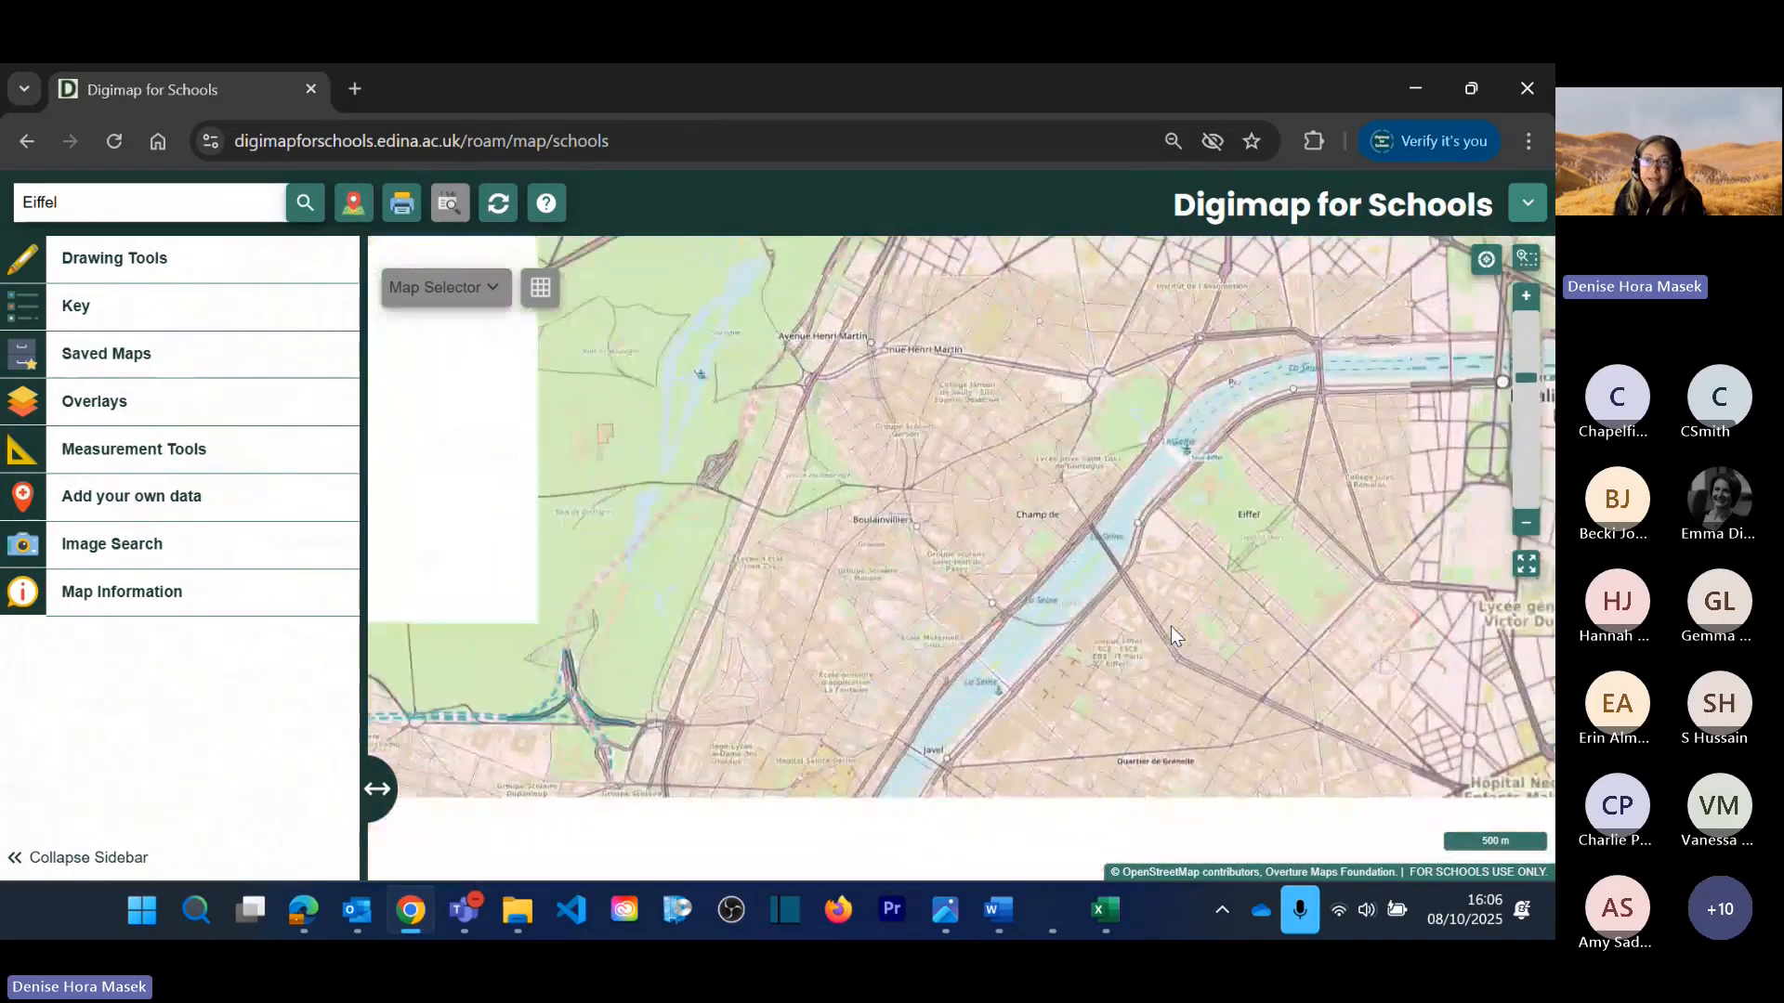
left_click_drag(1200, 587, 869, 594)
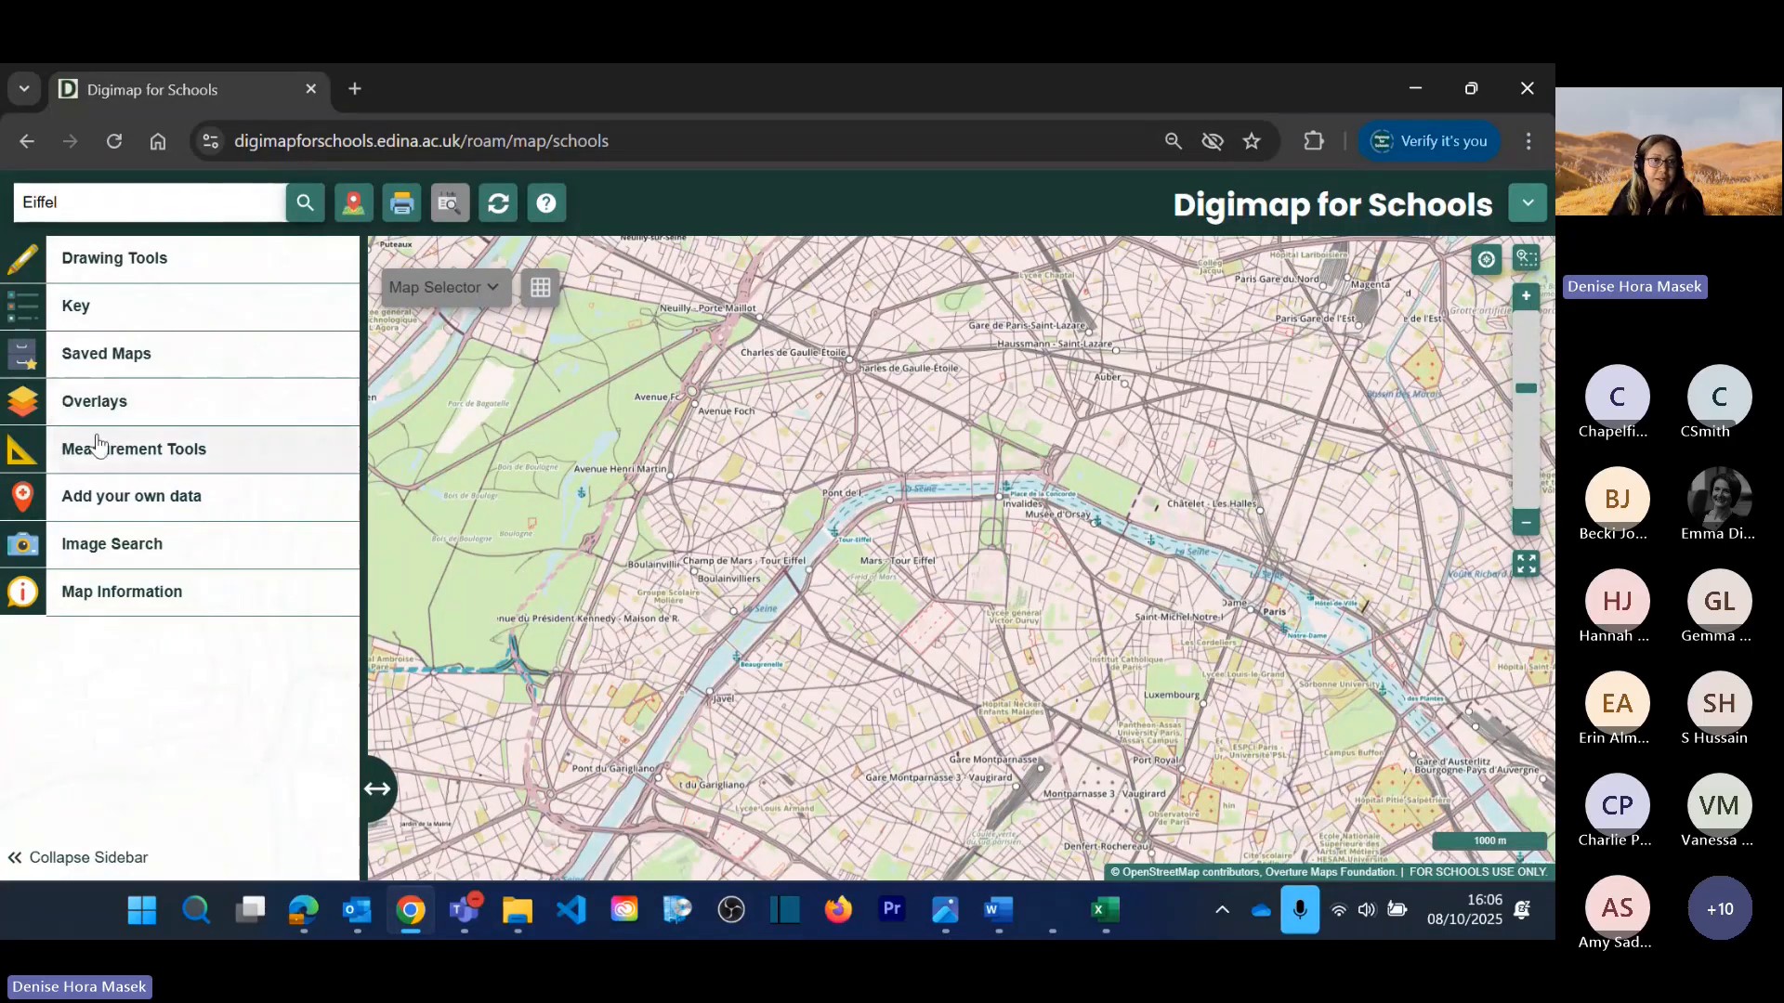
Step: Place a balloon marker on the Eiffel Tower using the drawing tools
left_click(29, 267)
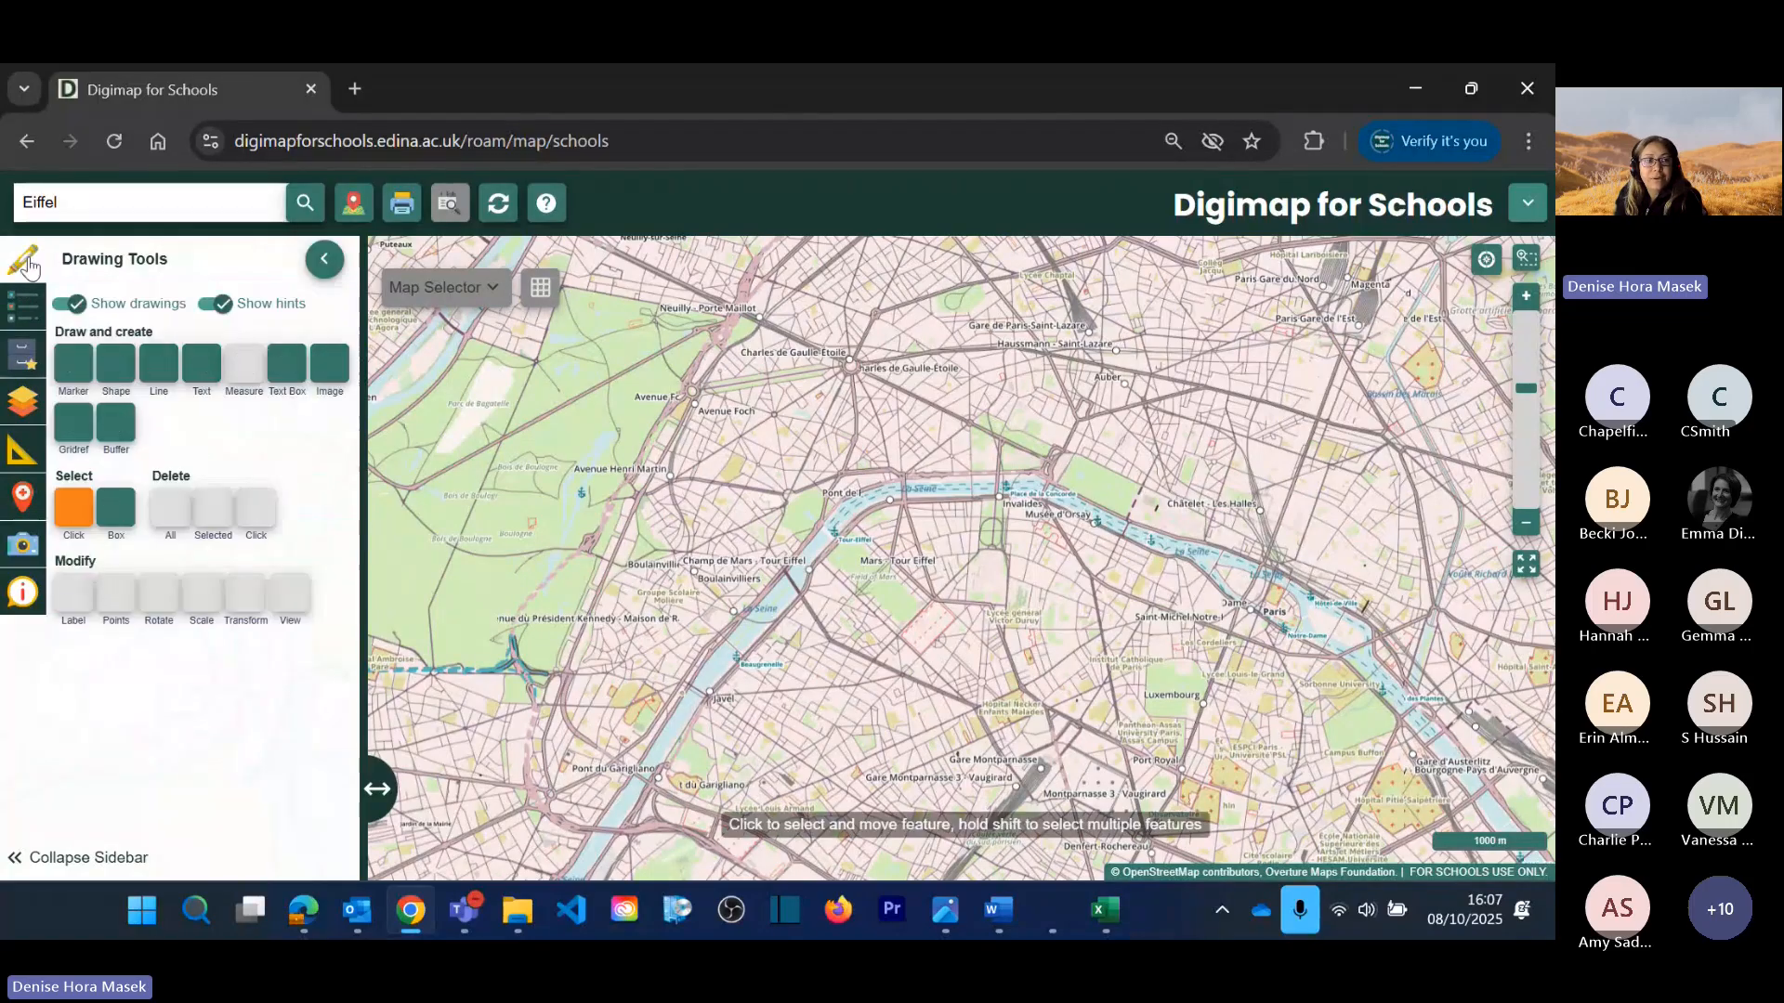
left_click(76, 381)
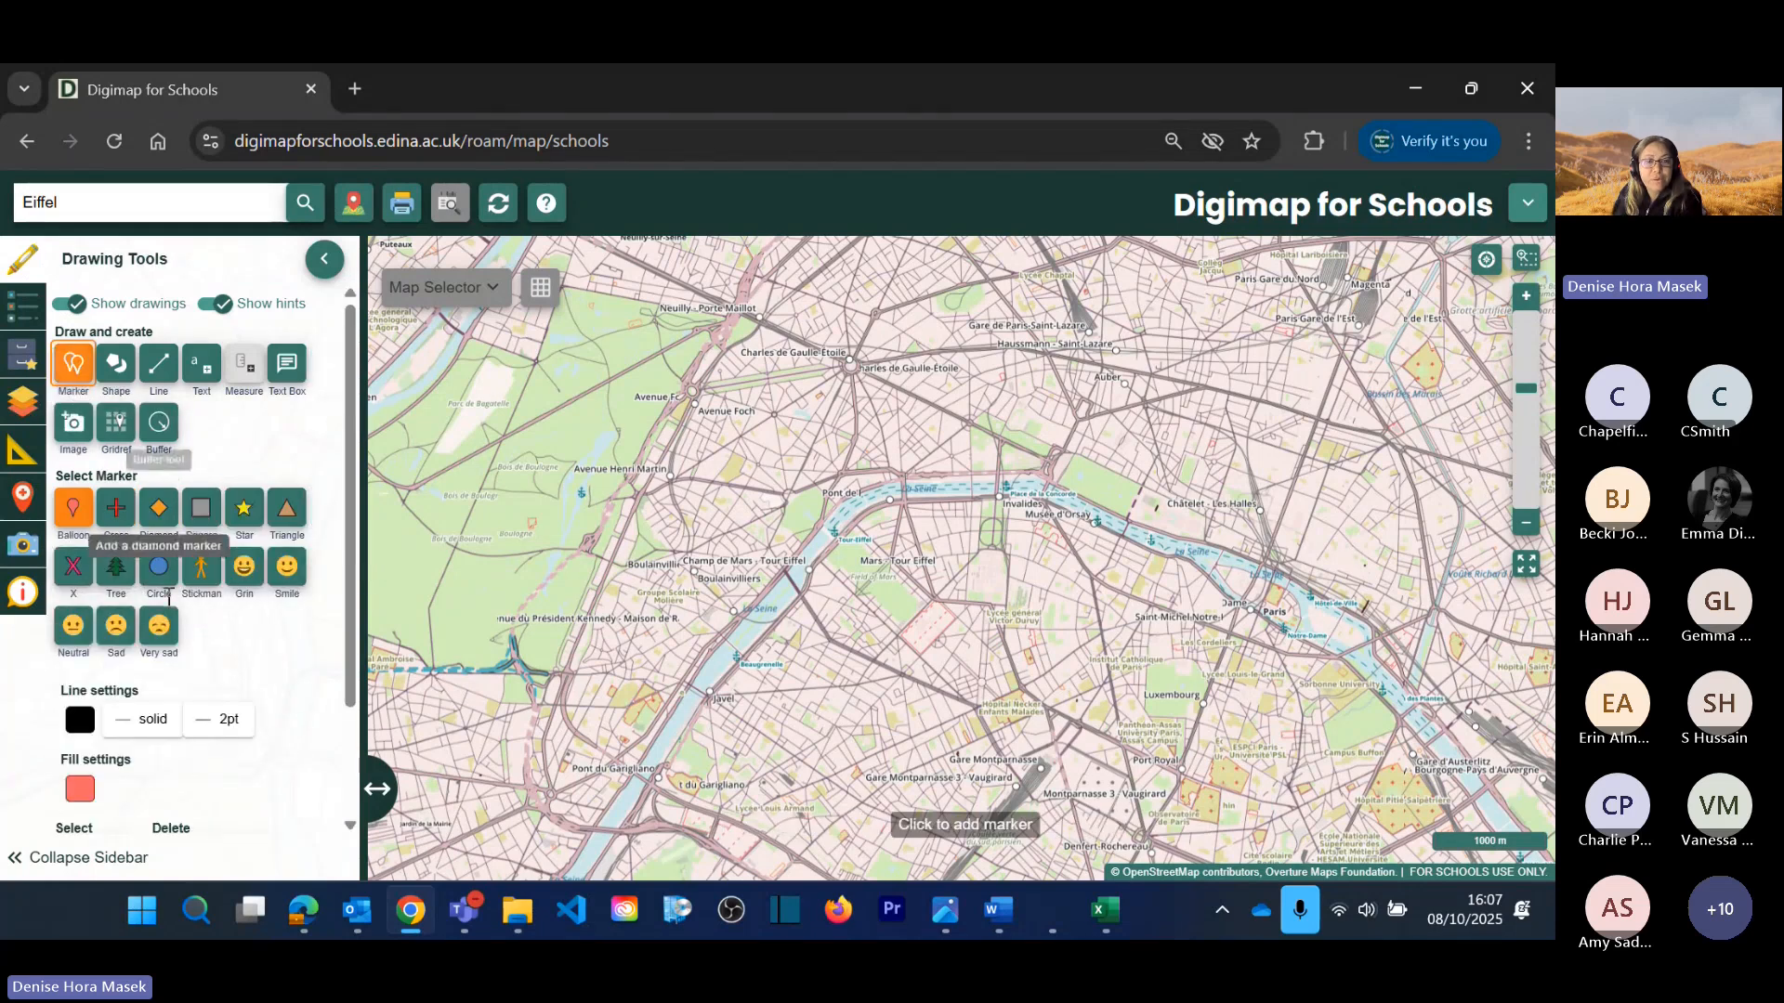
scroll(617, 530, "up", 5)
left_click_drag(743, 479, 872, 554)
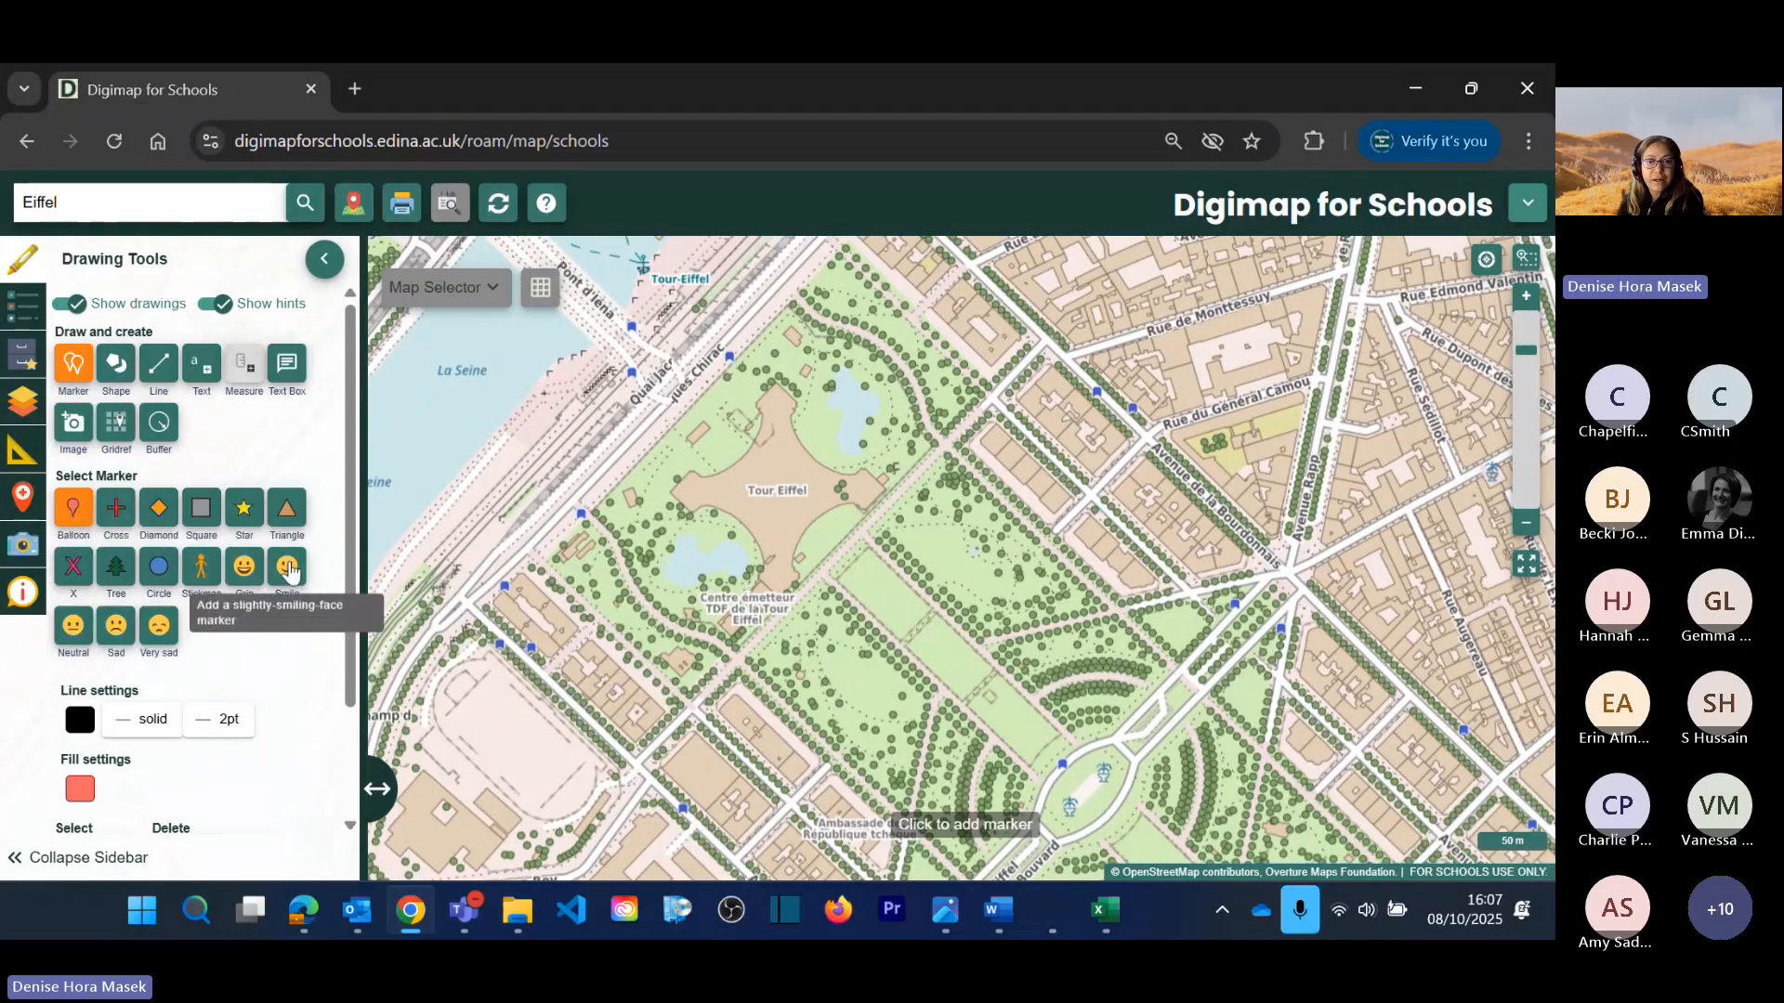
left_click(782, 498)
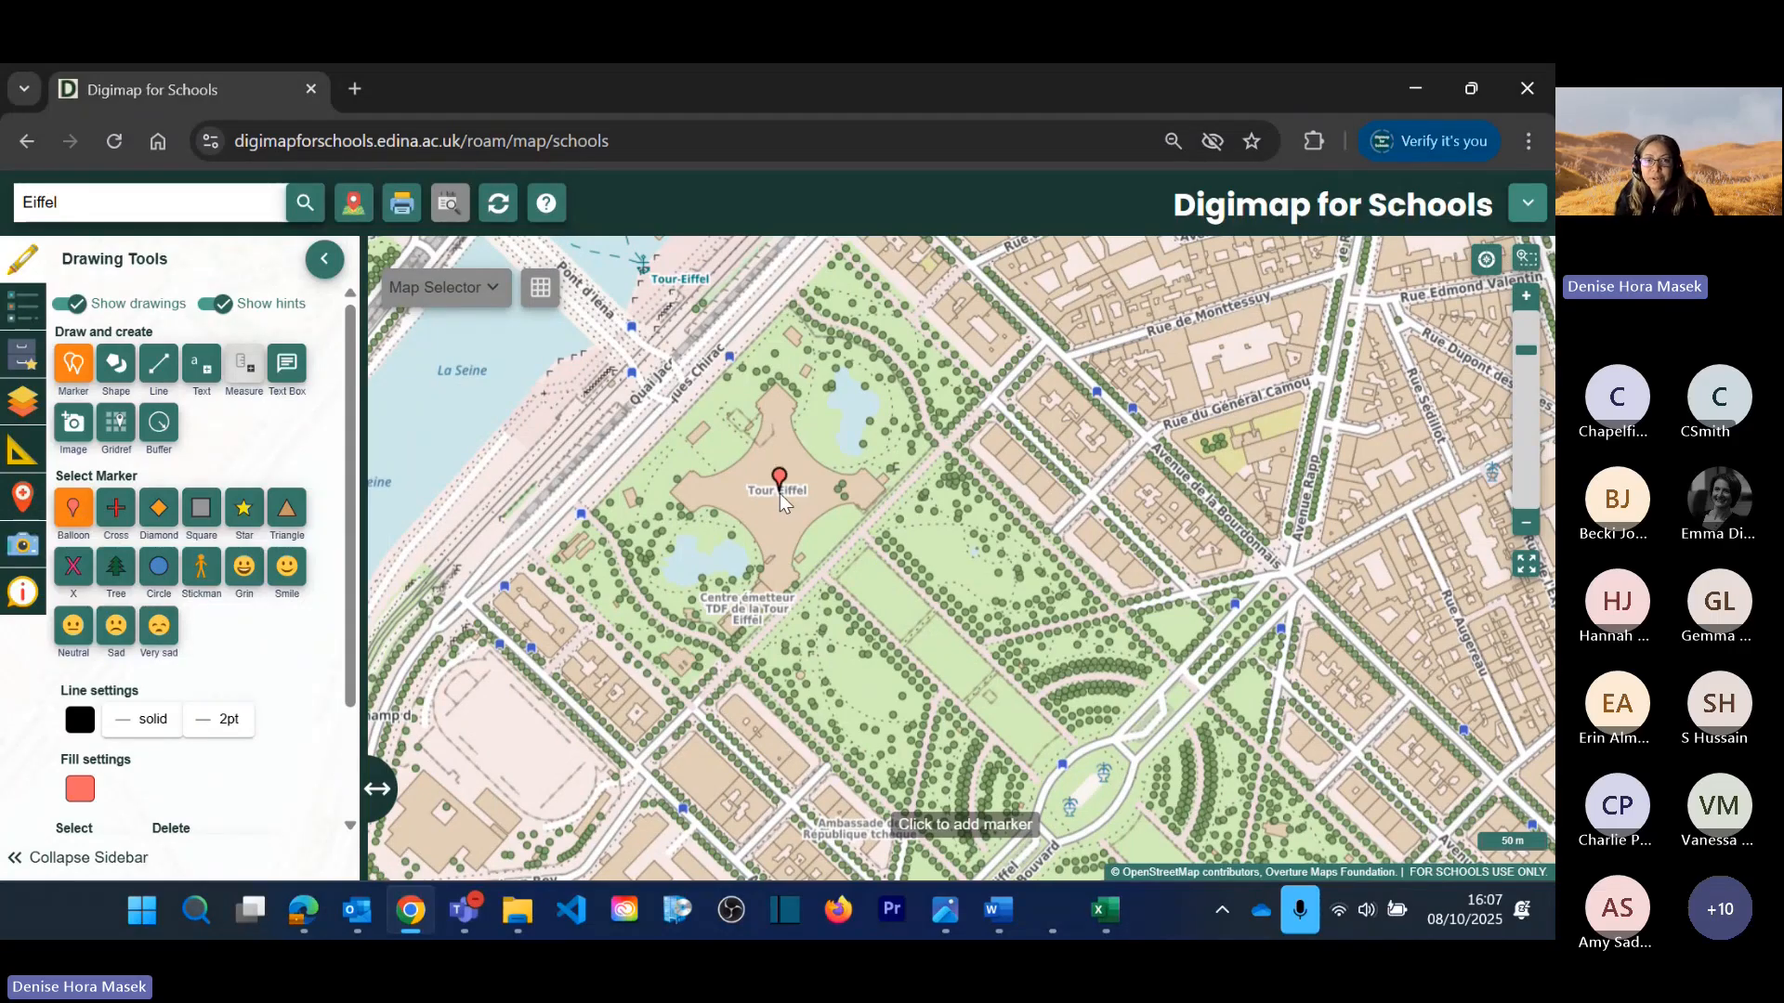
Step: Search for balgreen primary school, go to Balgreen Primary School (Edinburgh) in the UK places results, and dismiss the results
scroll(781, 498, "down", 3)
left_click(78, 200)
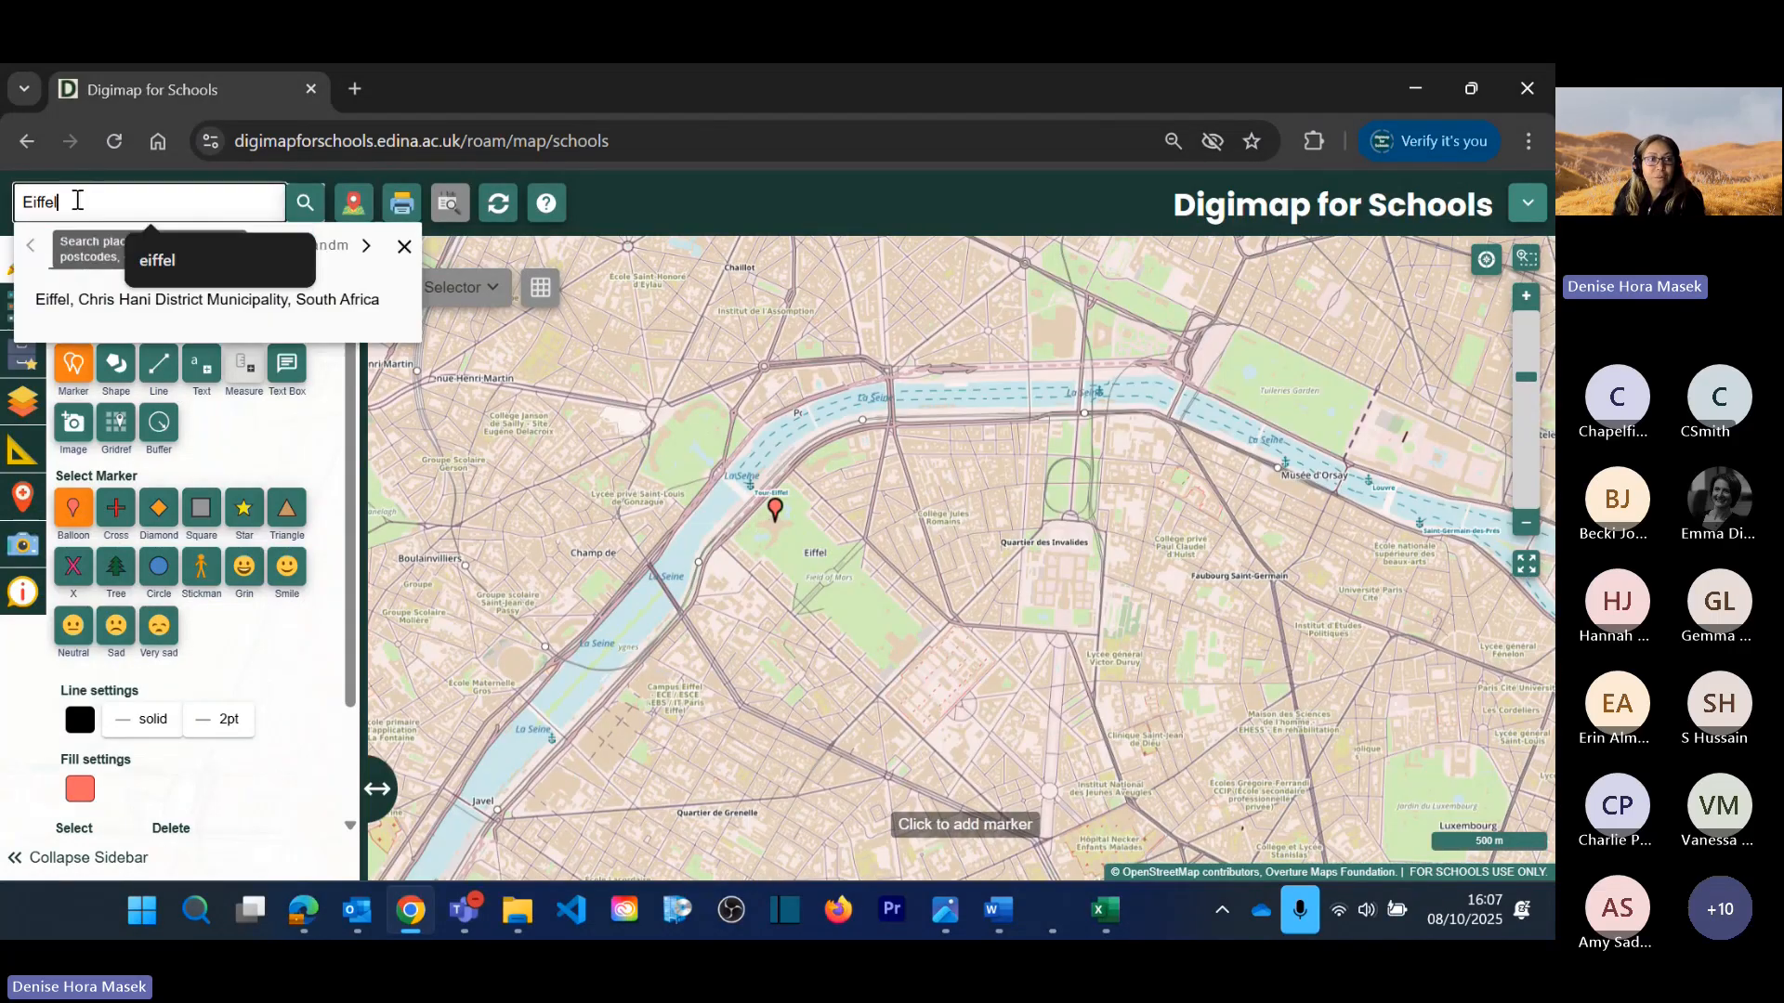
left_click_drag(78, 201, 5, 207)
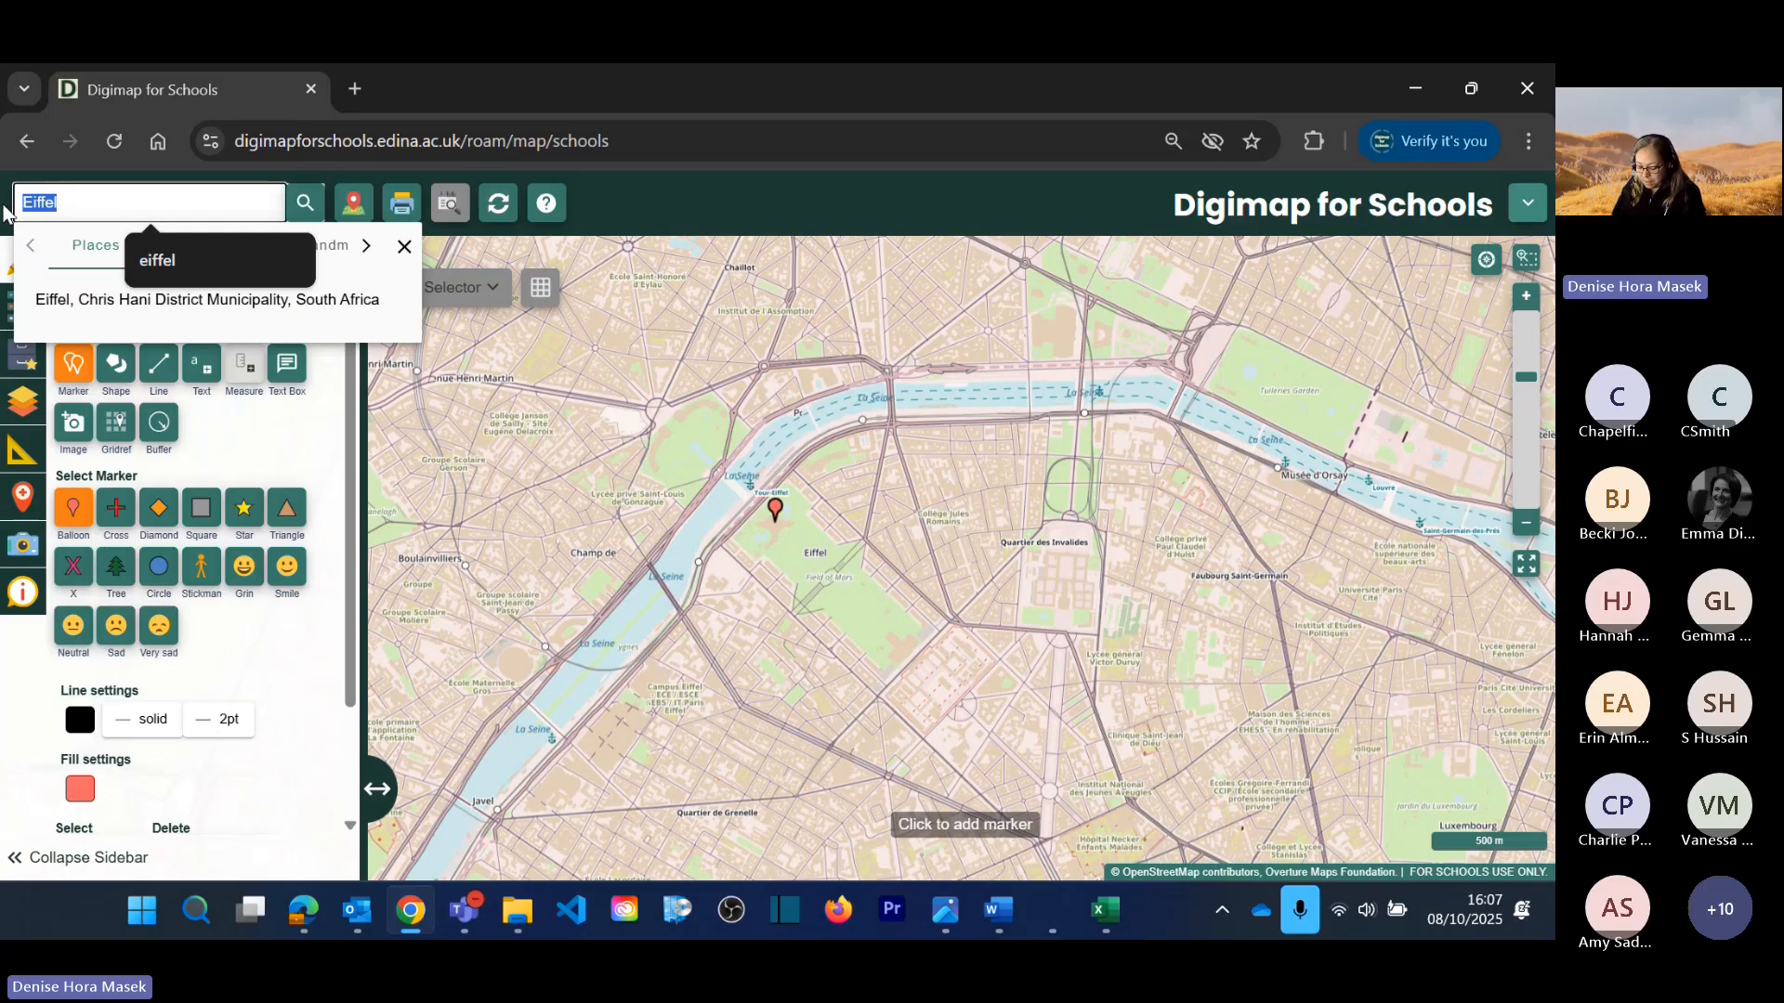
type("Balgreen")
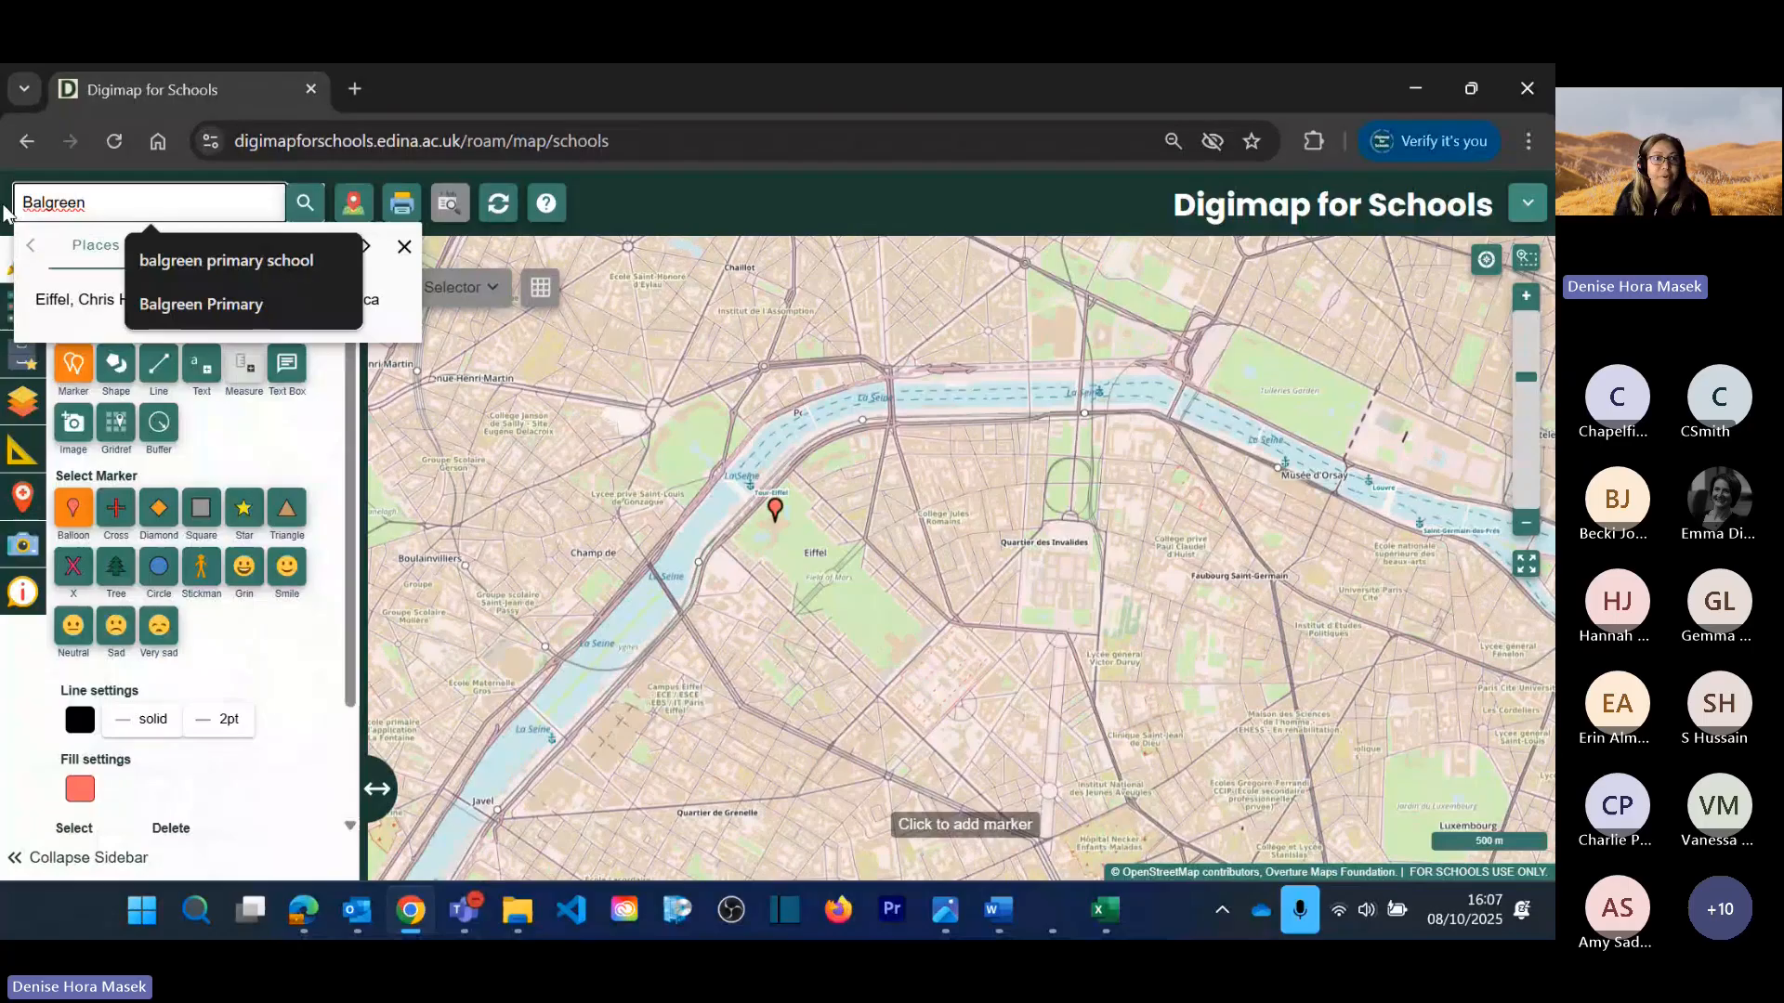
left_click(168, 262)
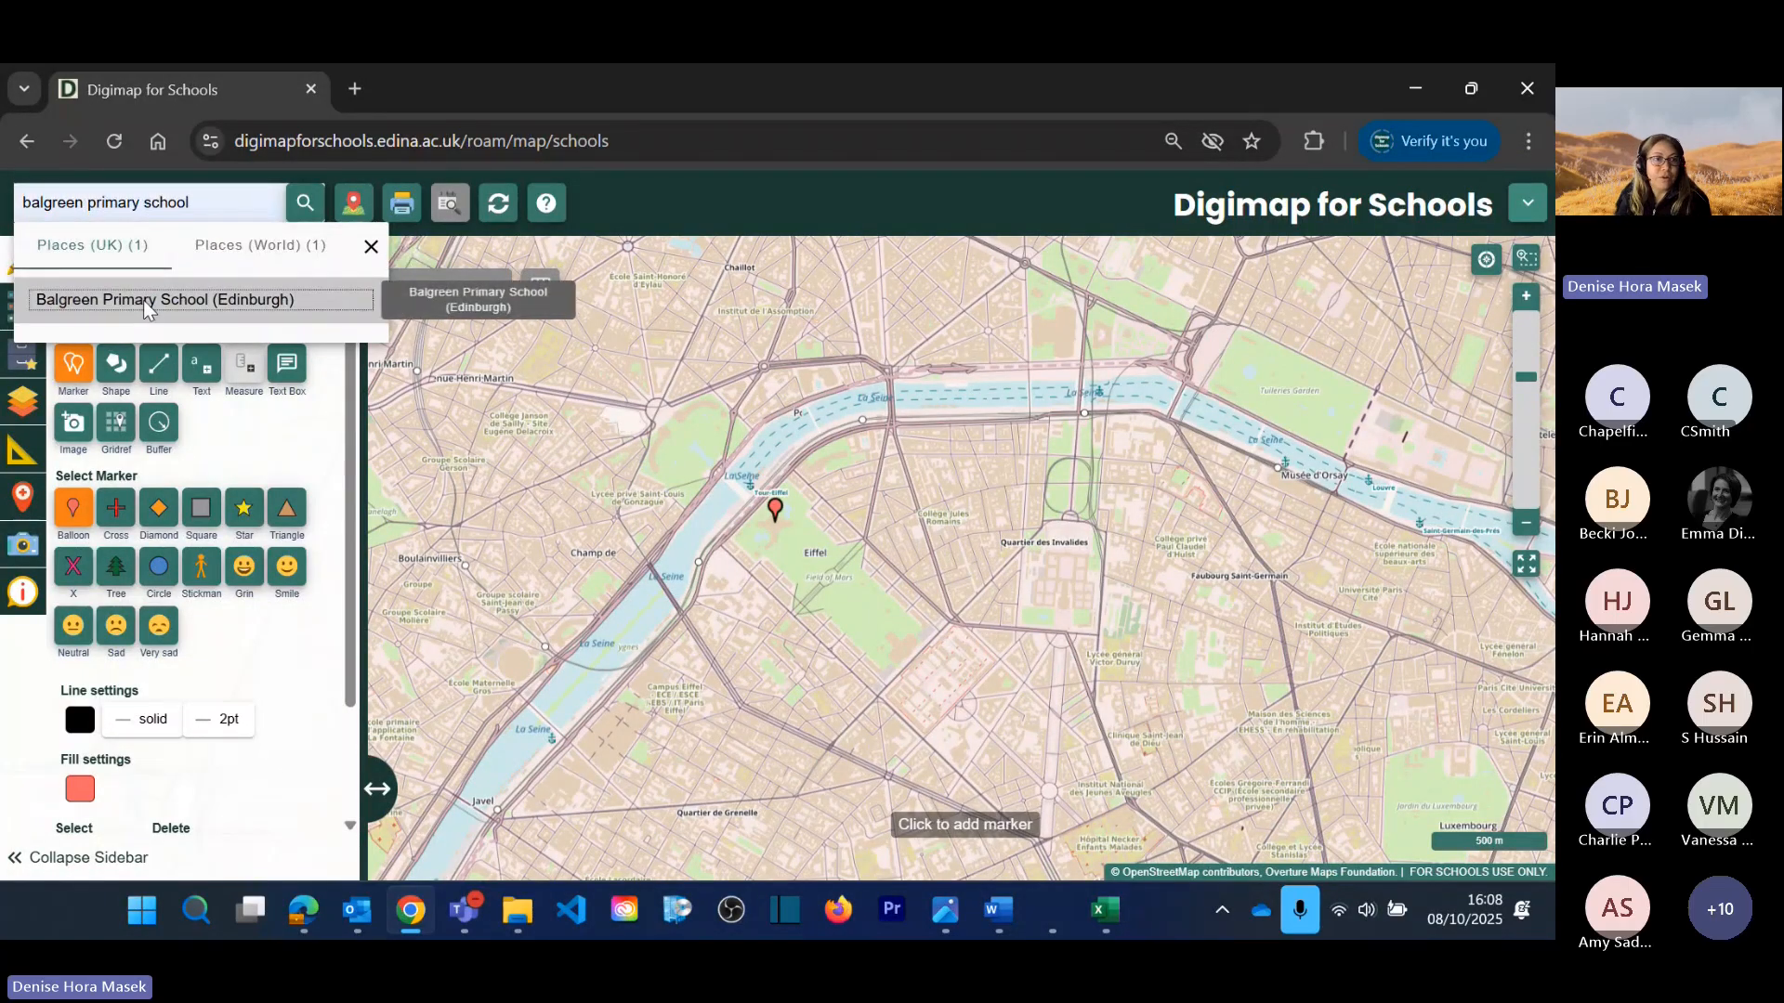
left_click(146, 299)
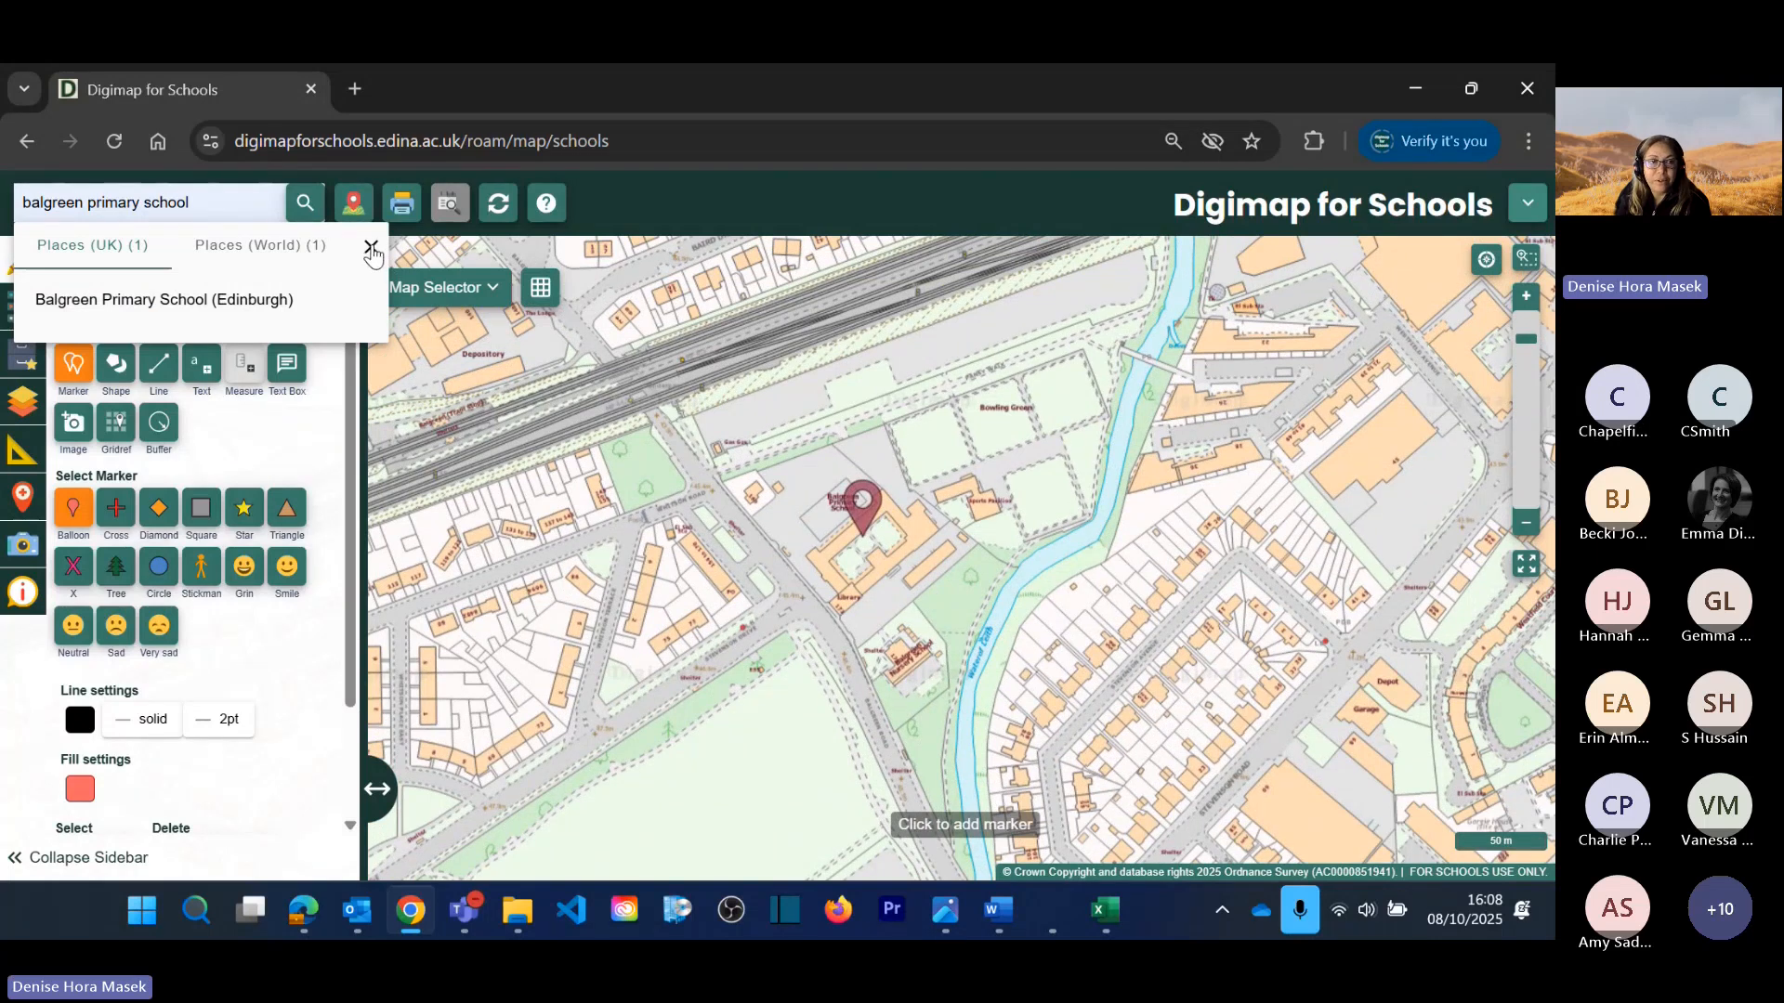
left_click(372, 251)
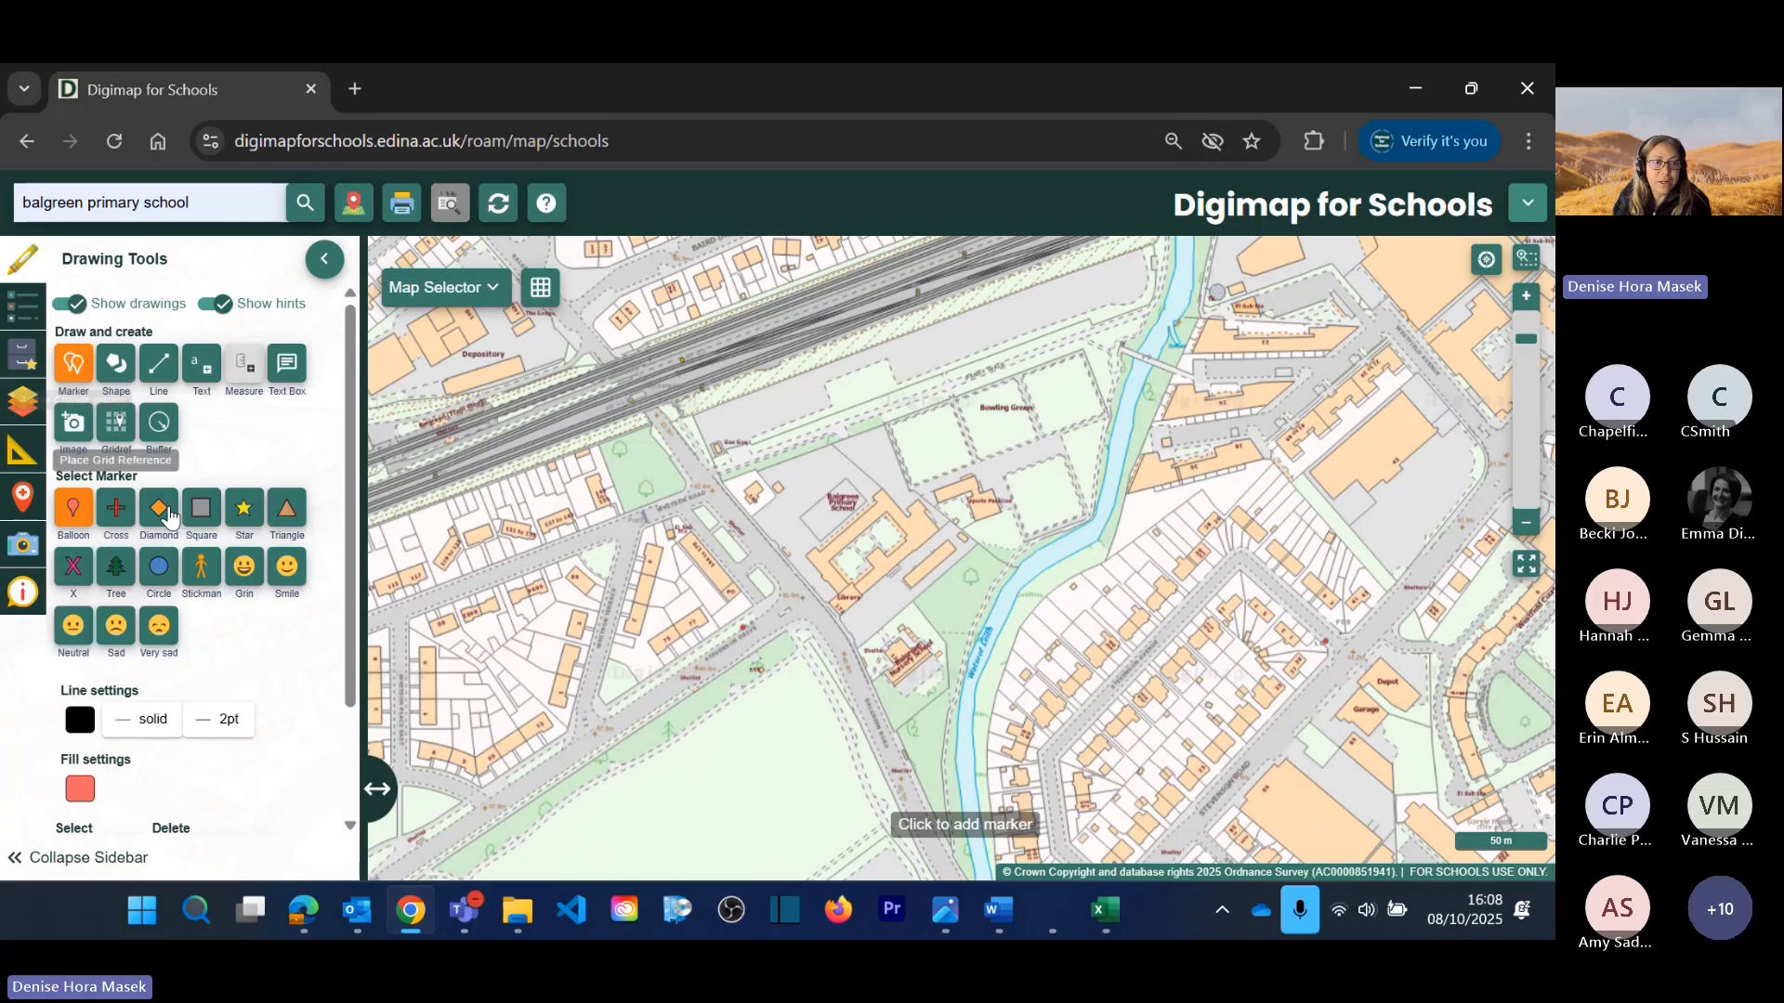
Step: Place a star marker on the Balgreen Primary School building and a balloon marker with yellow fill in the grounds northwest of it
left_click(244, 507)
left_click(874, 538)
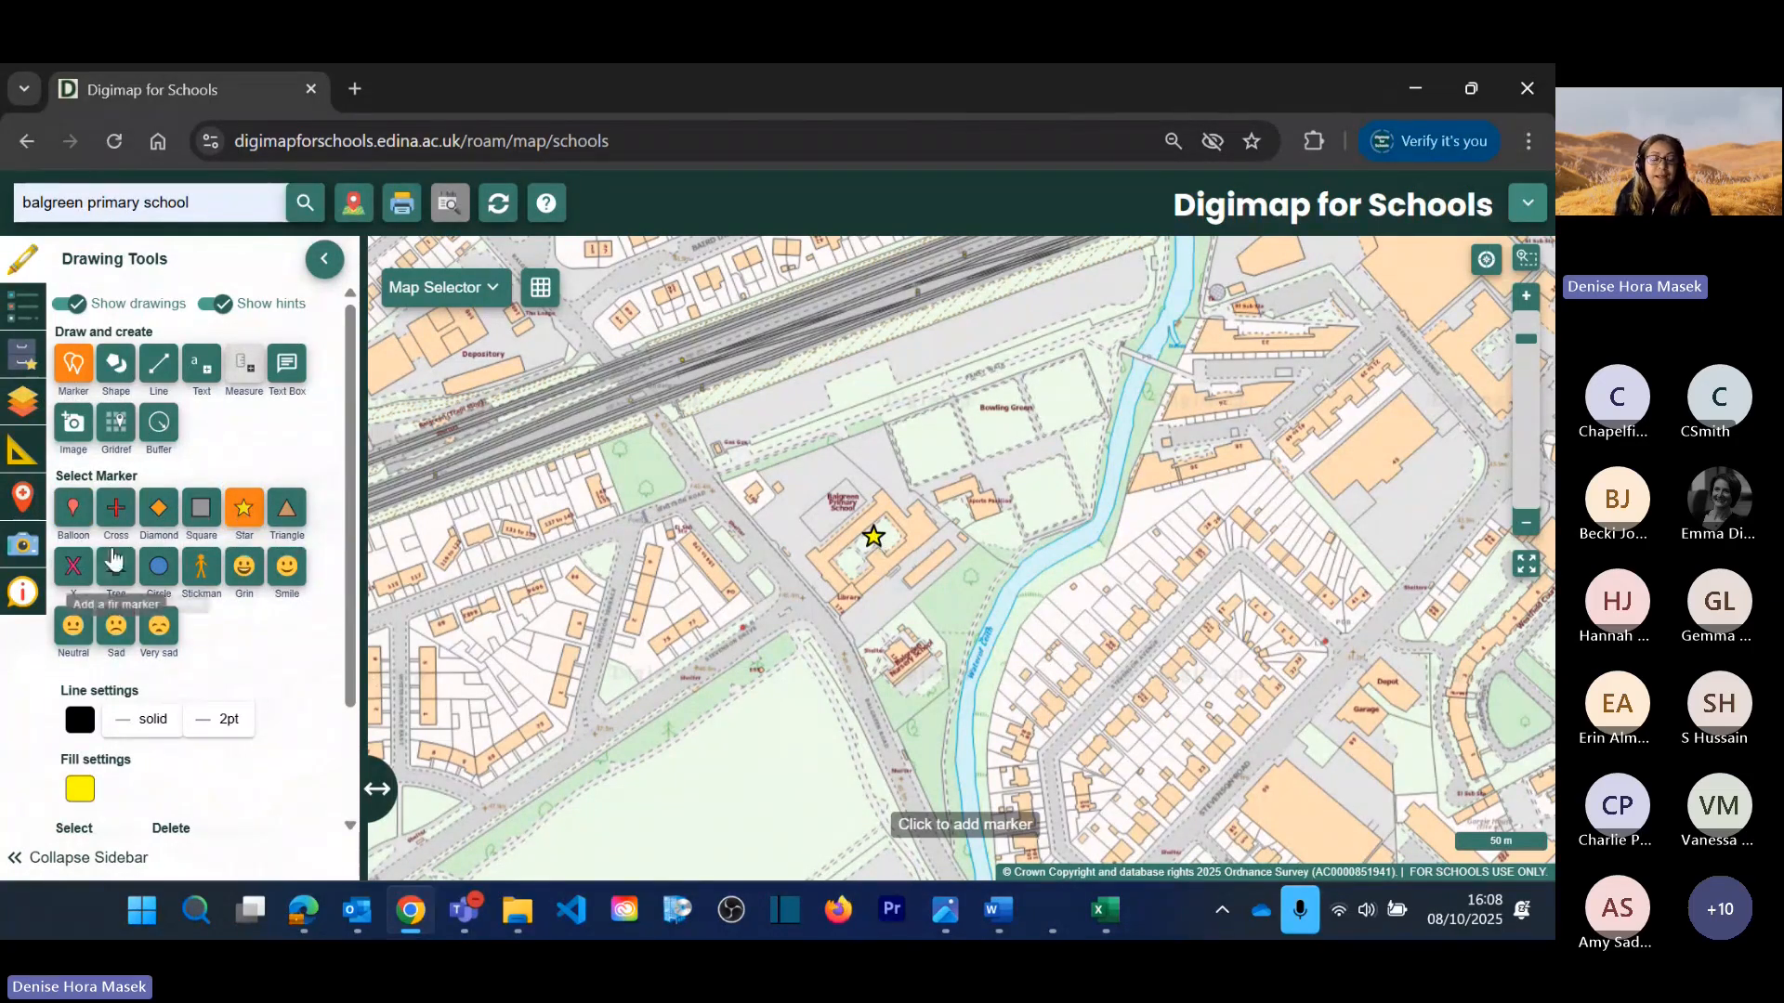
scroll(266, 656, "down", 2)
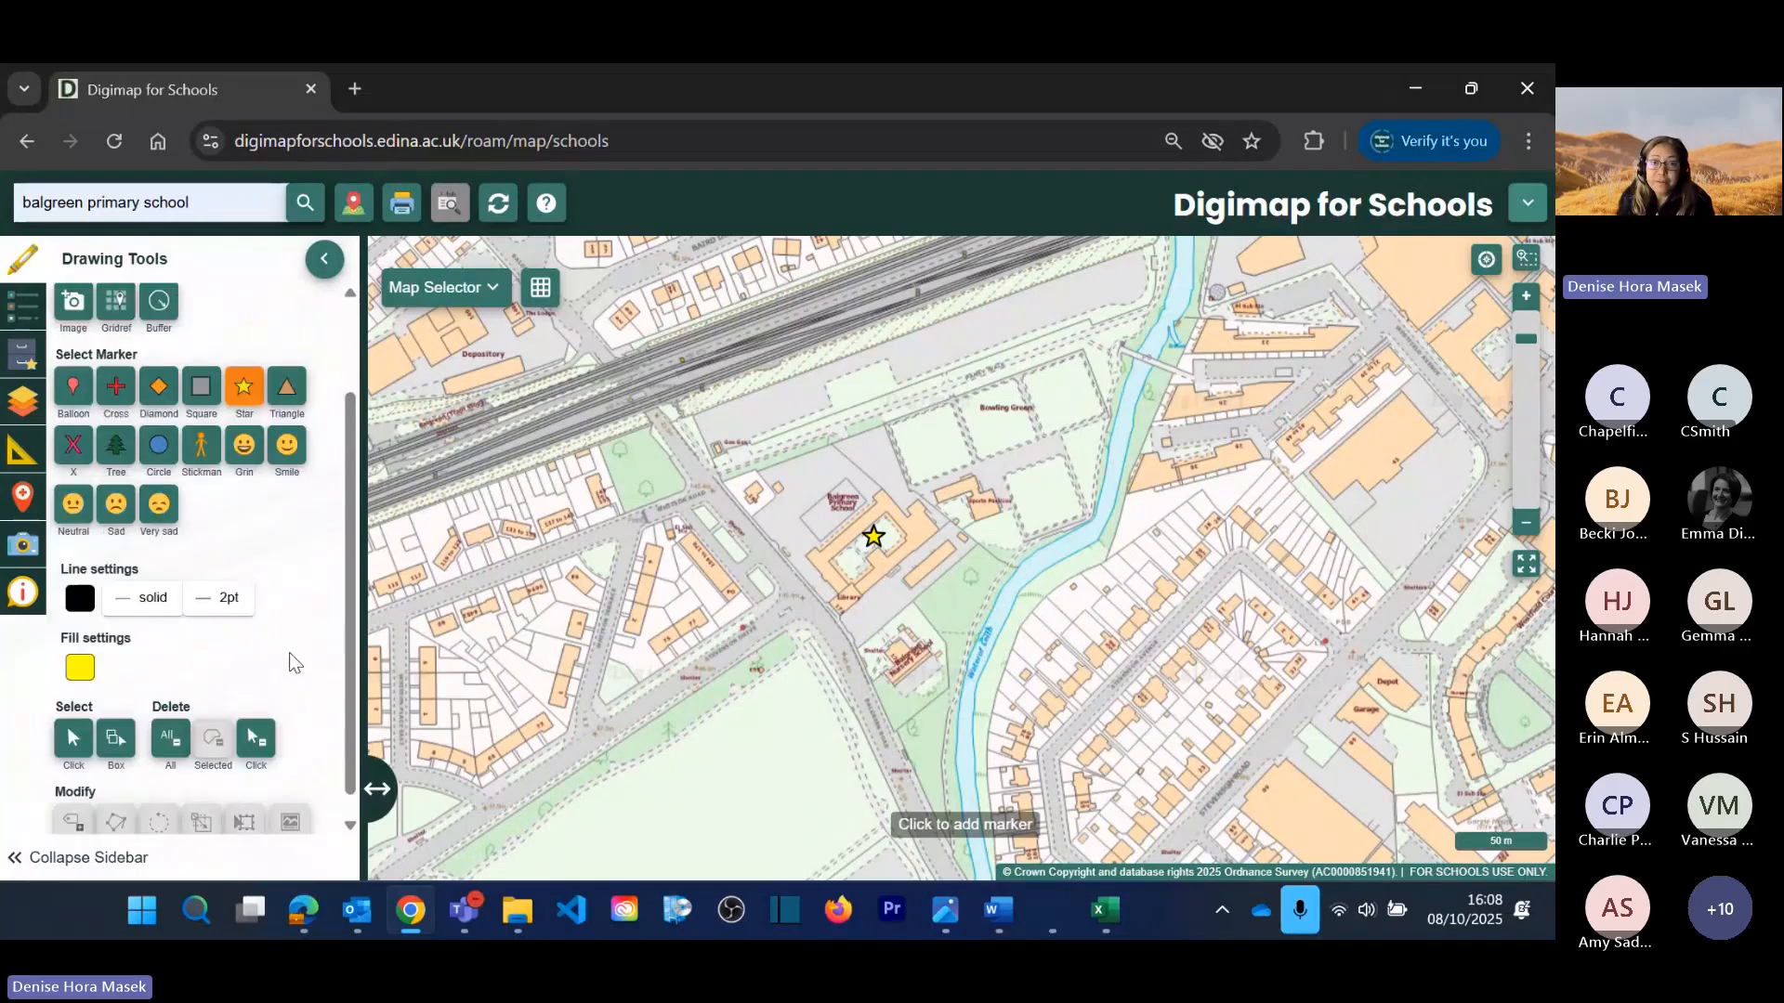
left_click(78, 398)
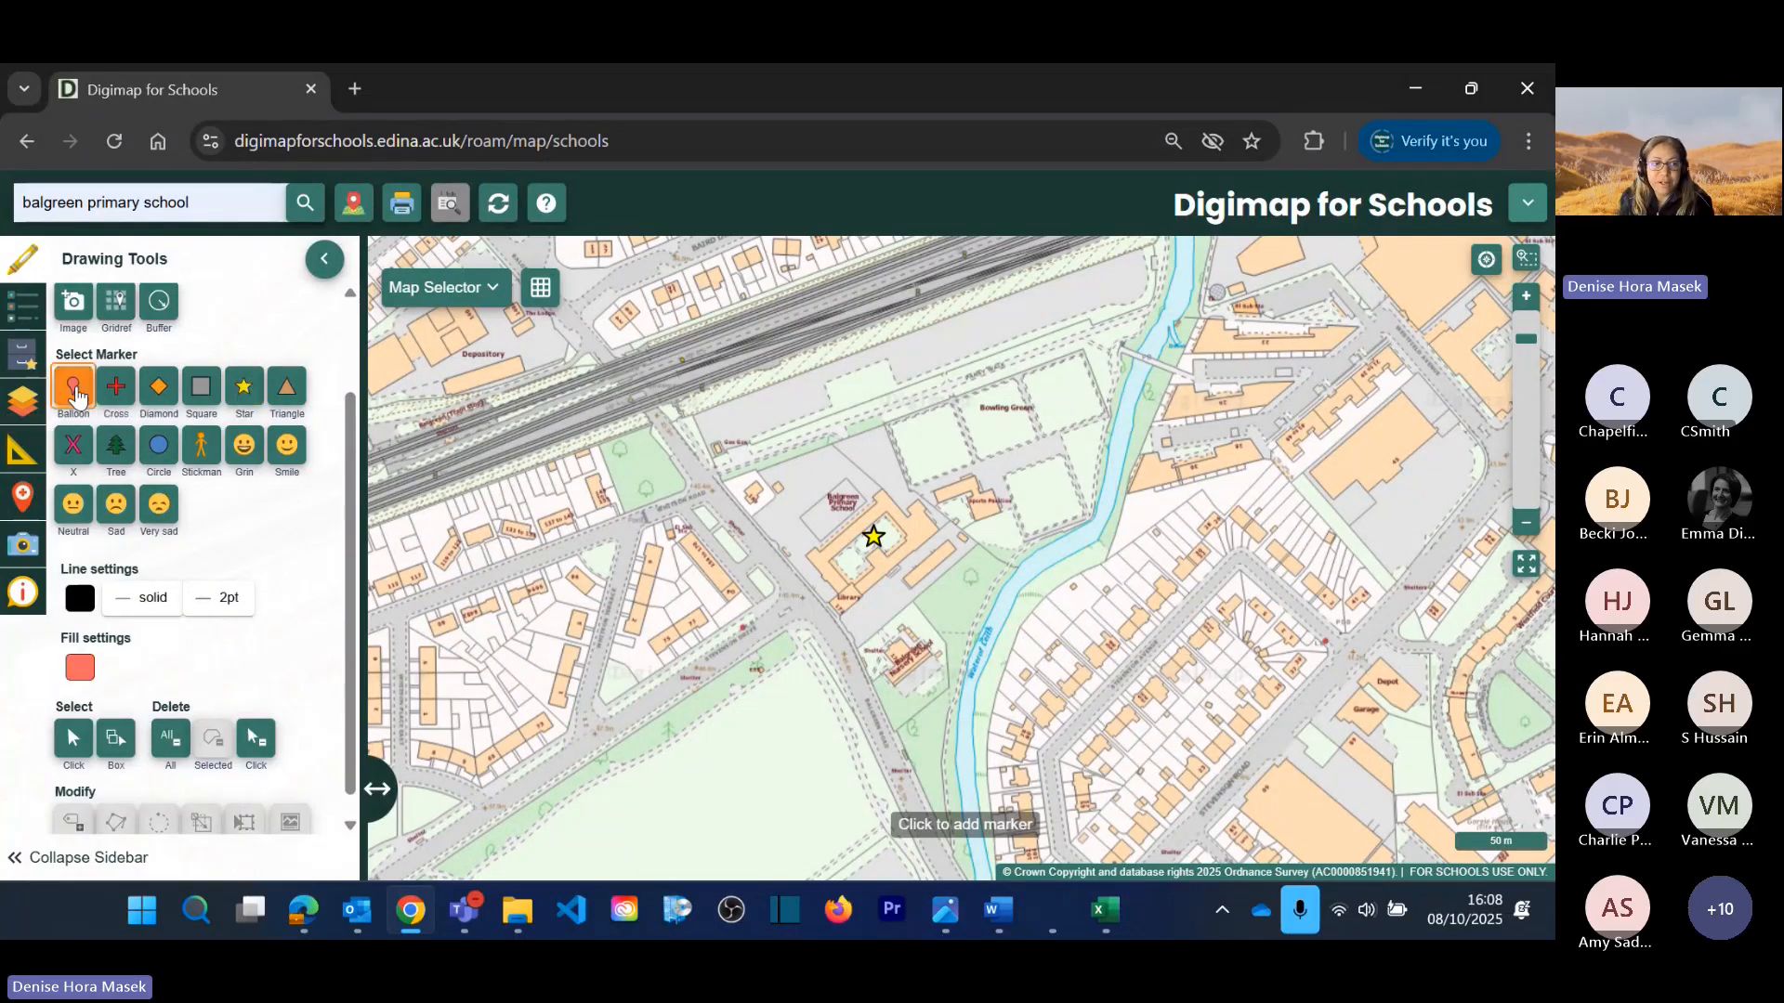
left_click(80, 668)
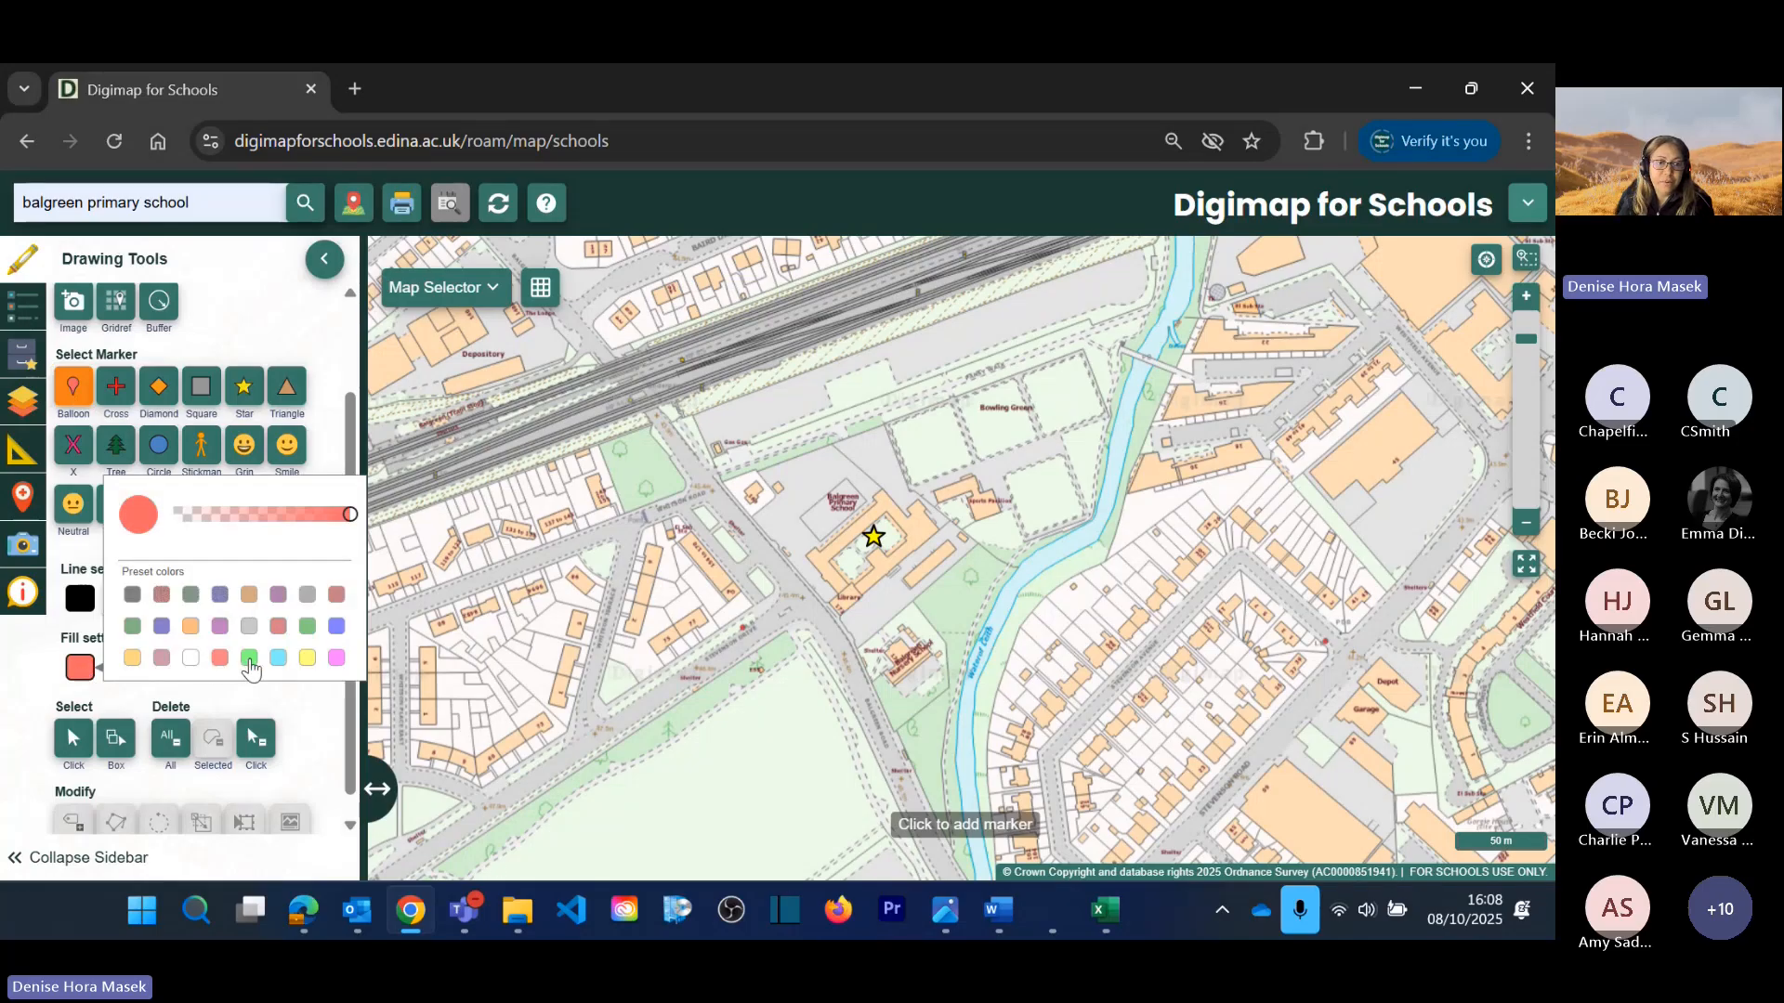
left_click(306, 658)
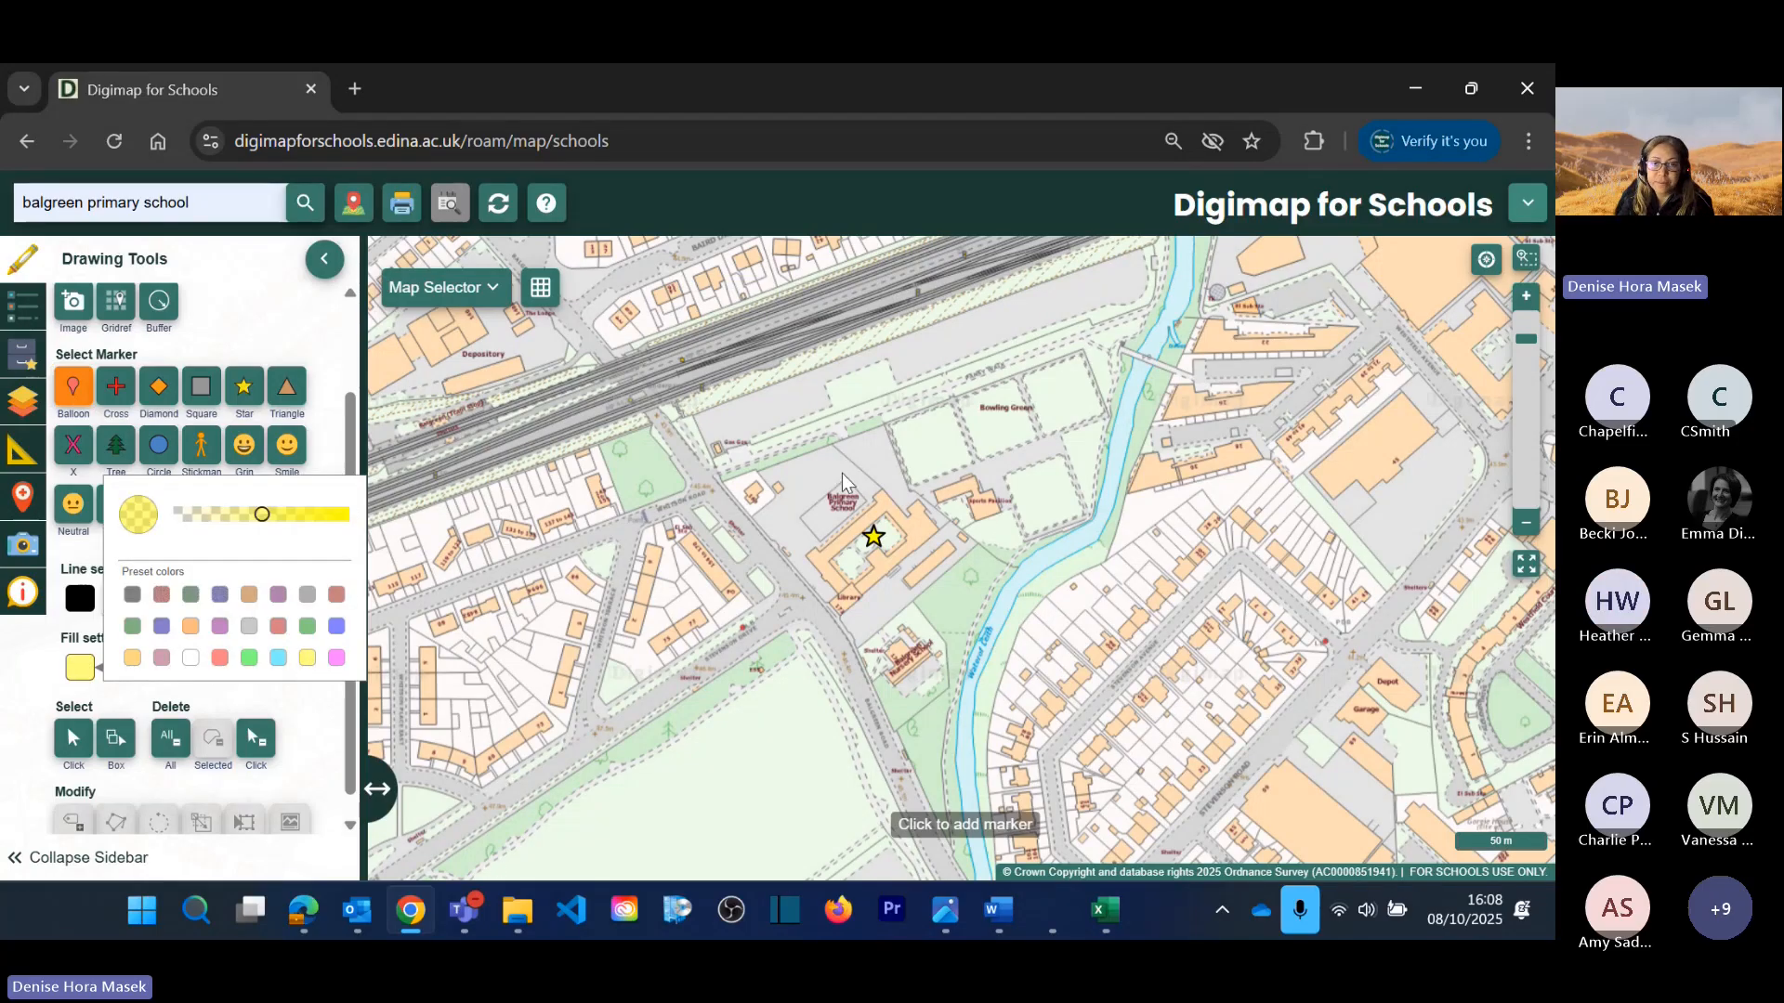
left_click(793, 473)
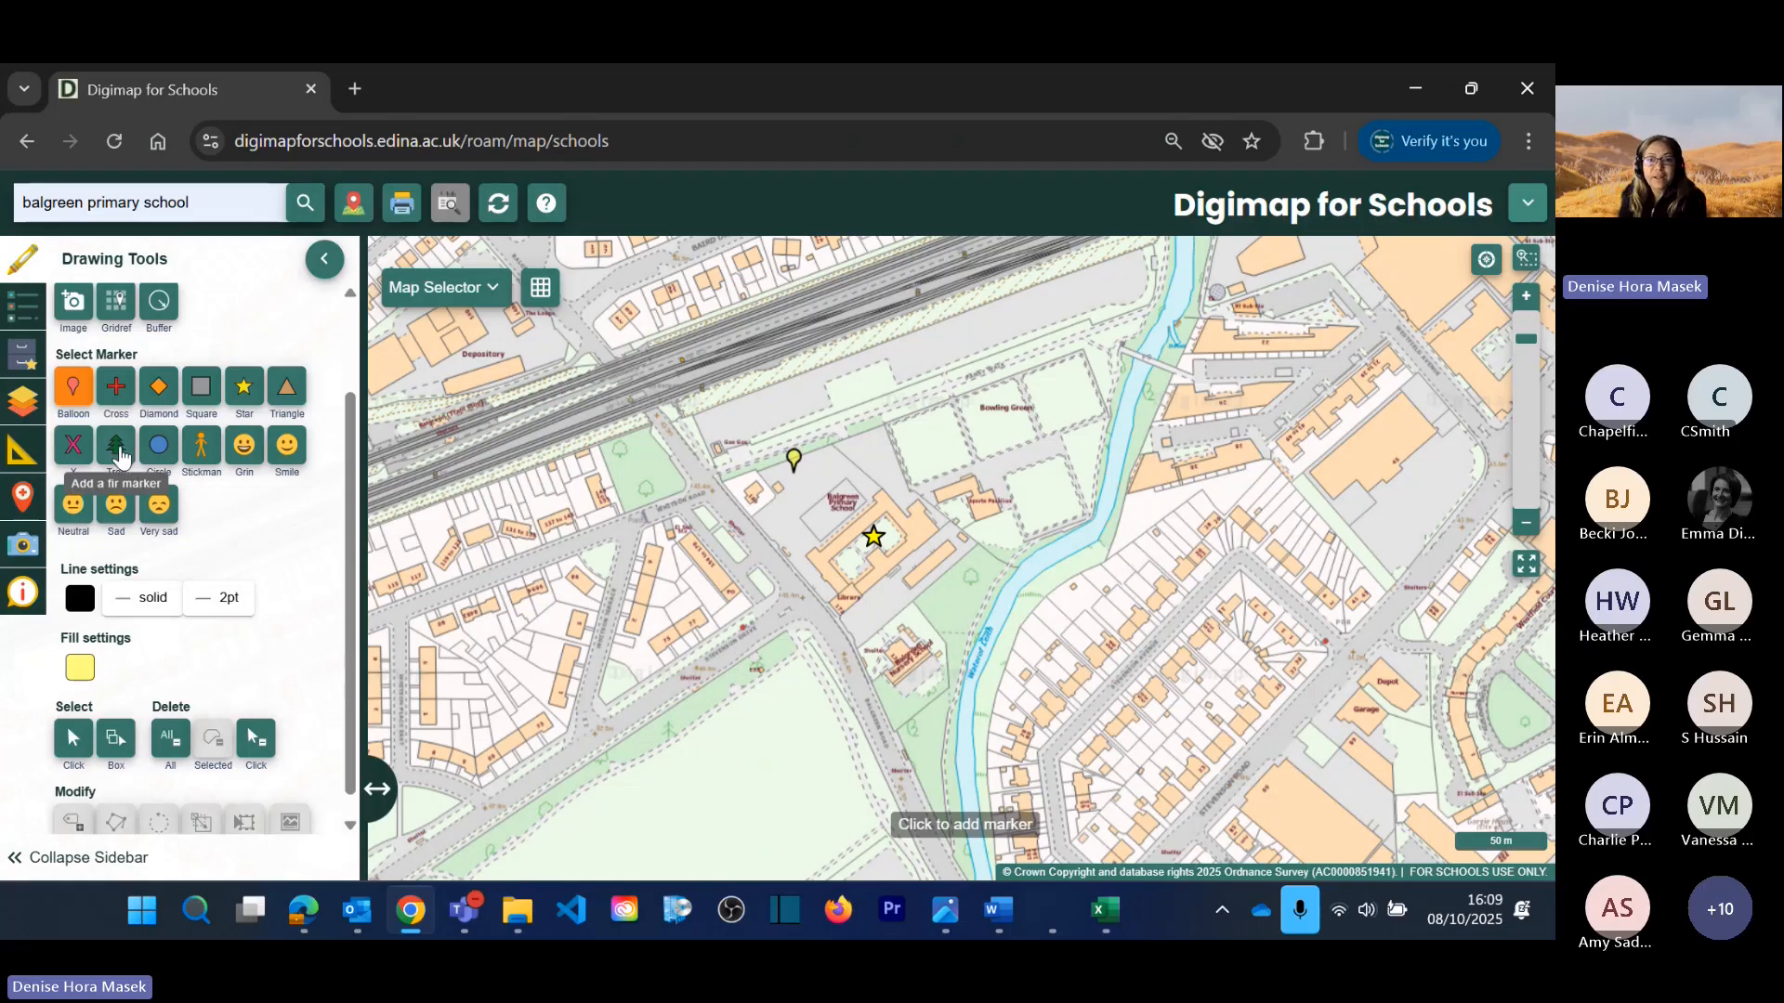
Step: Place five tree markers in the green area between the school and the Water of Leith
left_click(117, 448)
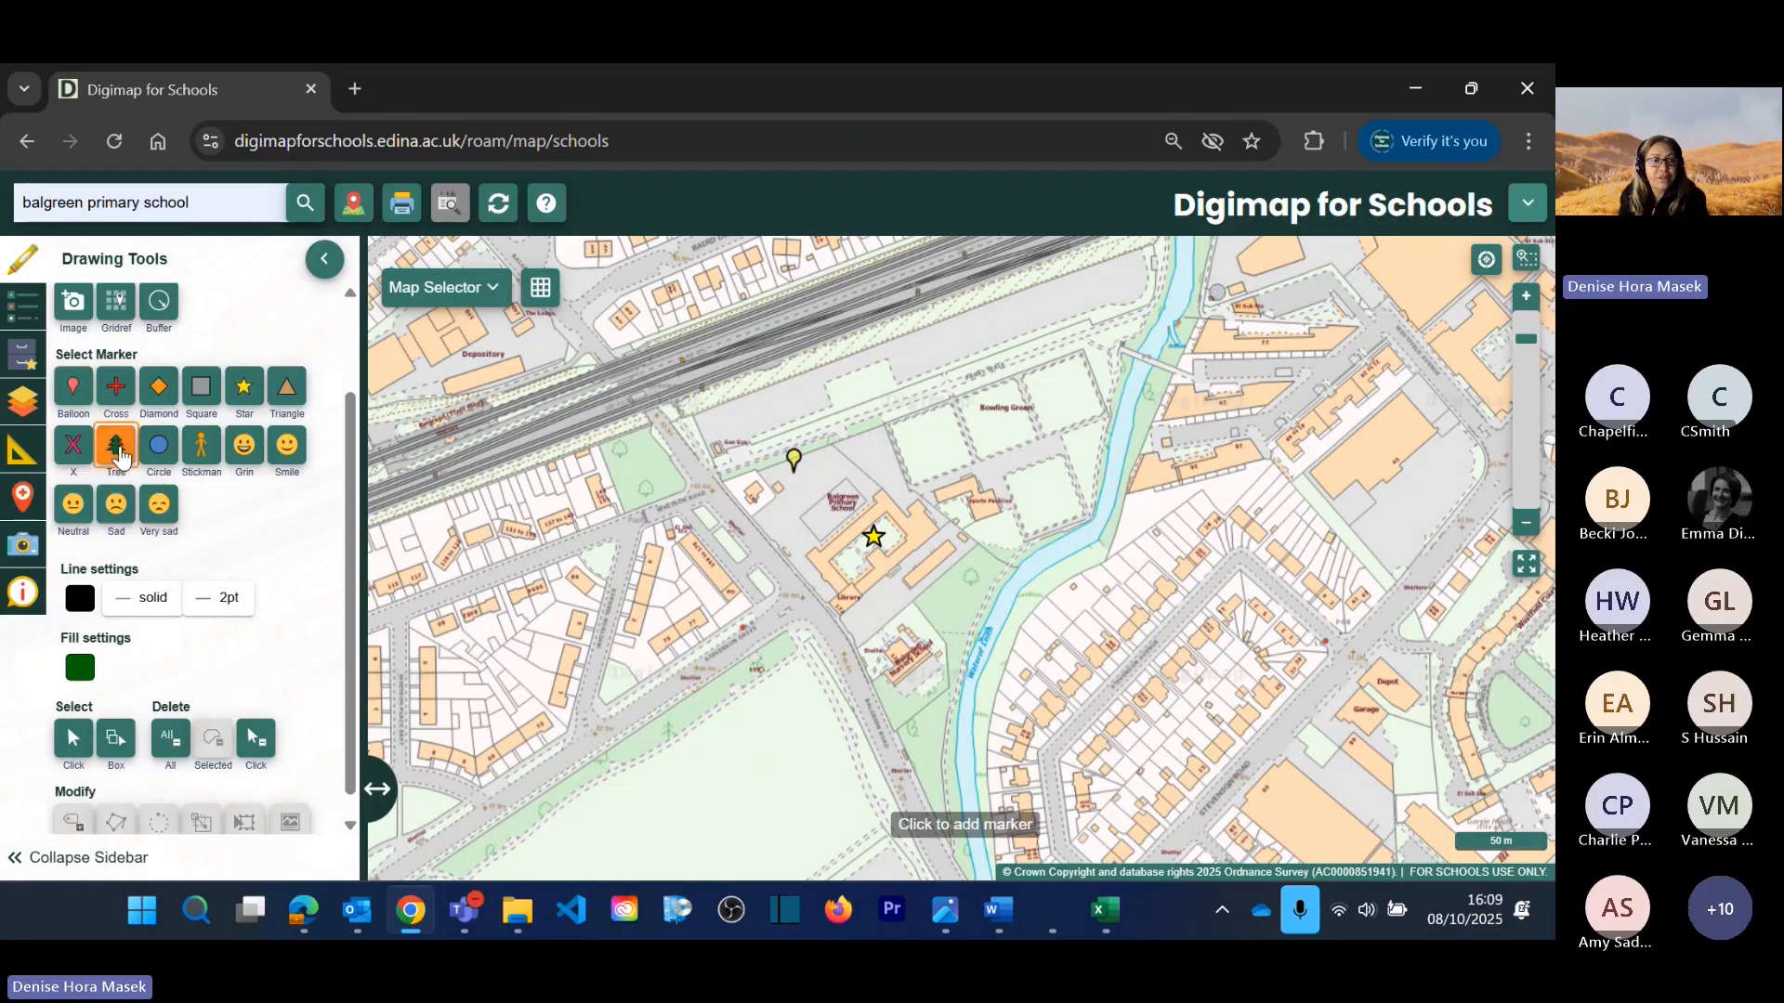
left_click(966, 583)
left_click(943, 594)
left_click(949, 621)
left_click(961, 603)
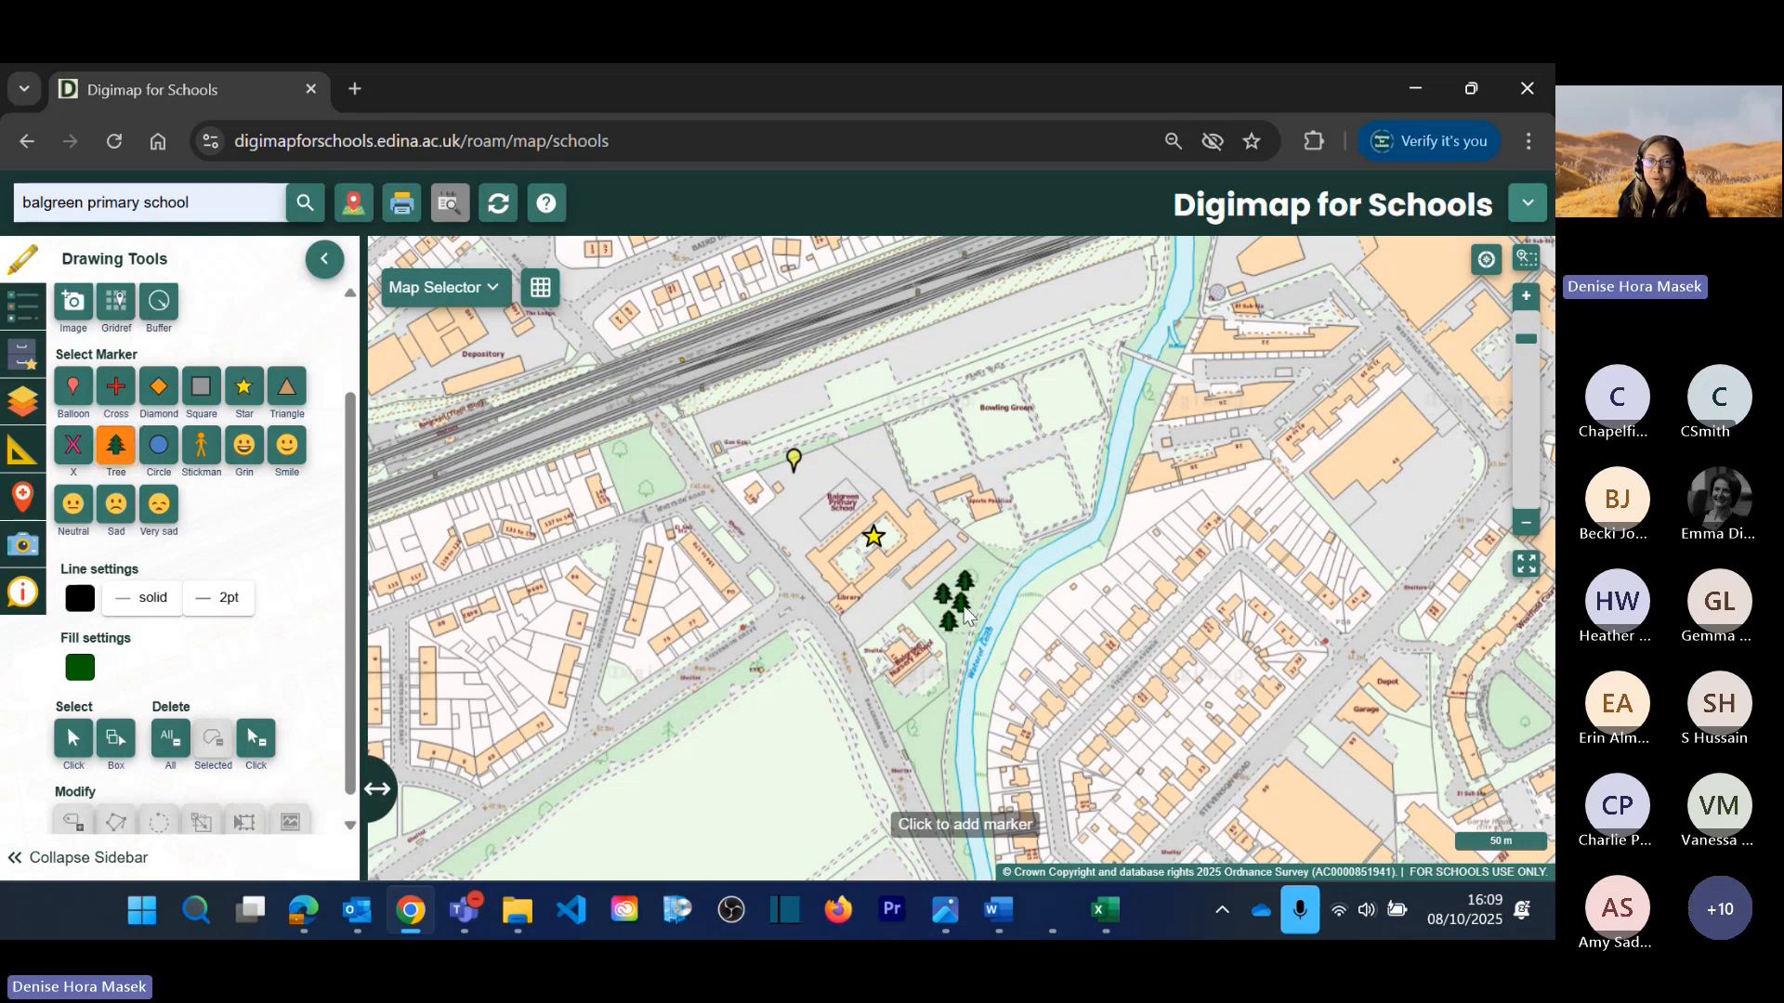
left_click(973, 584)
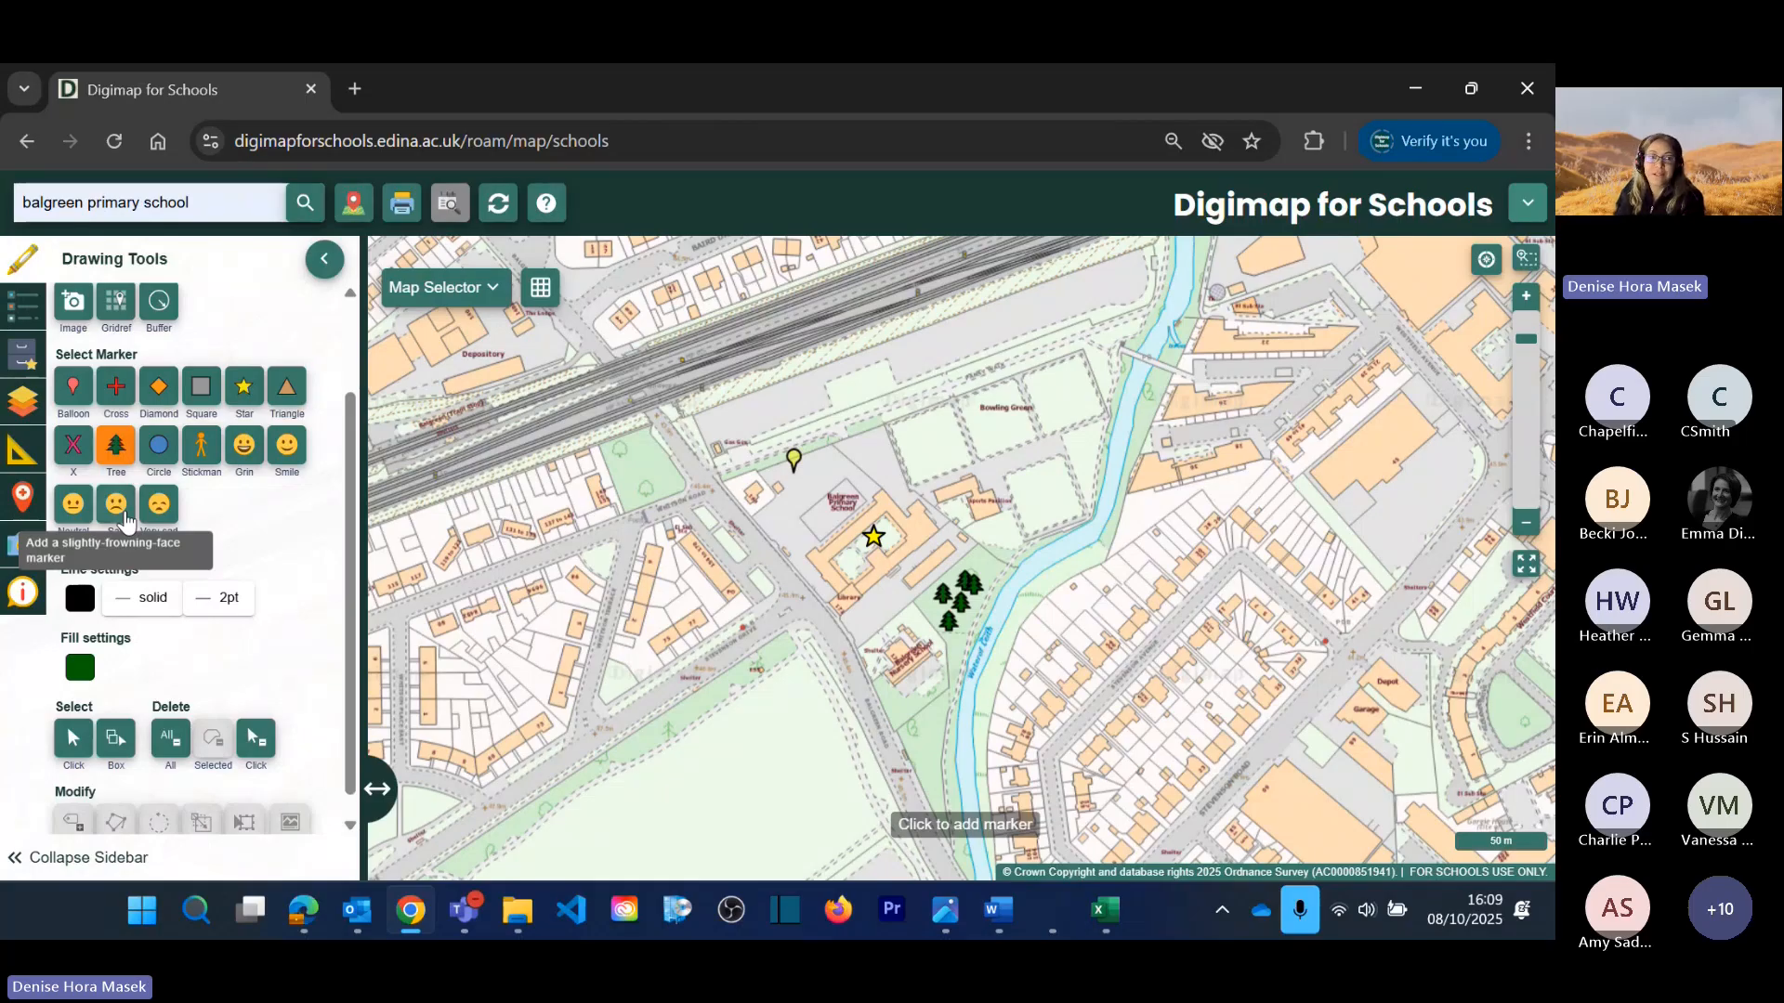
Step: Draw a polygon tracing the outline of the Sports Pavilion building northeast of Balgreen Primary School
scroll(757, 614, "down", 1)
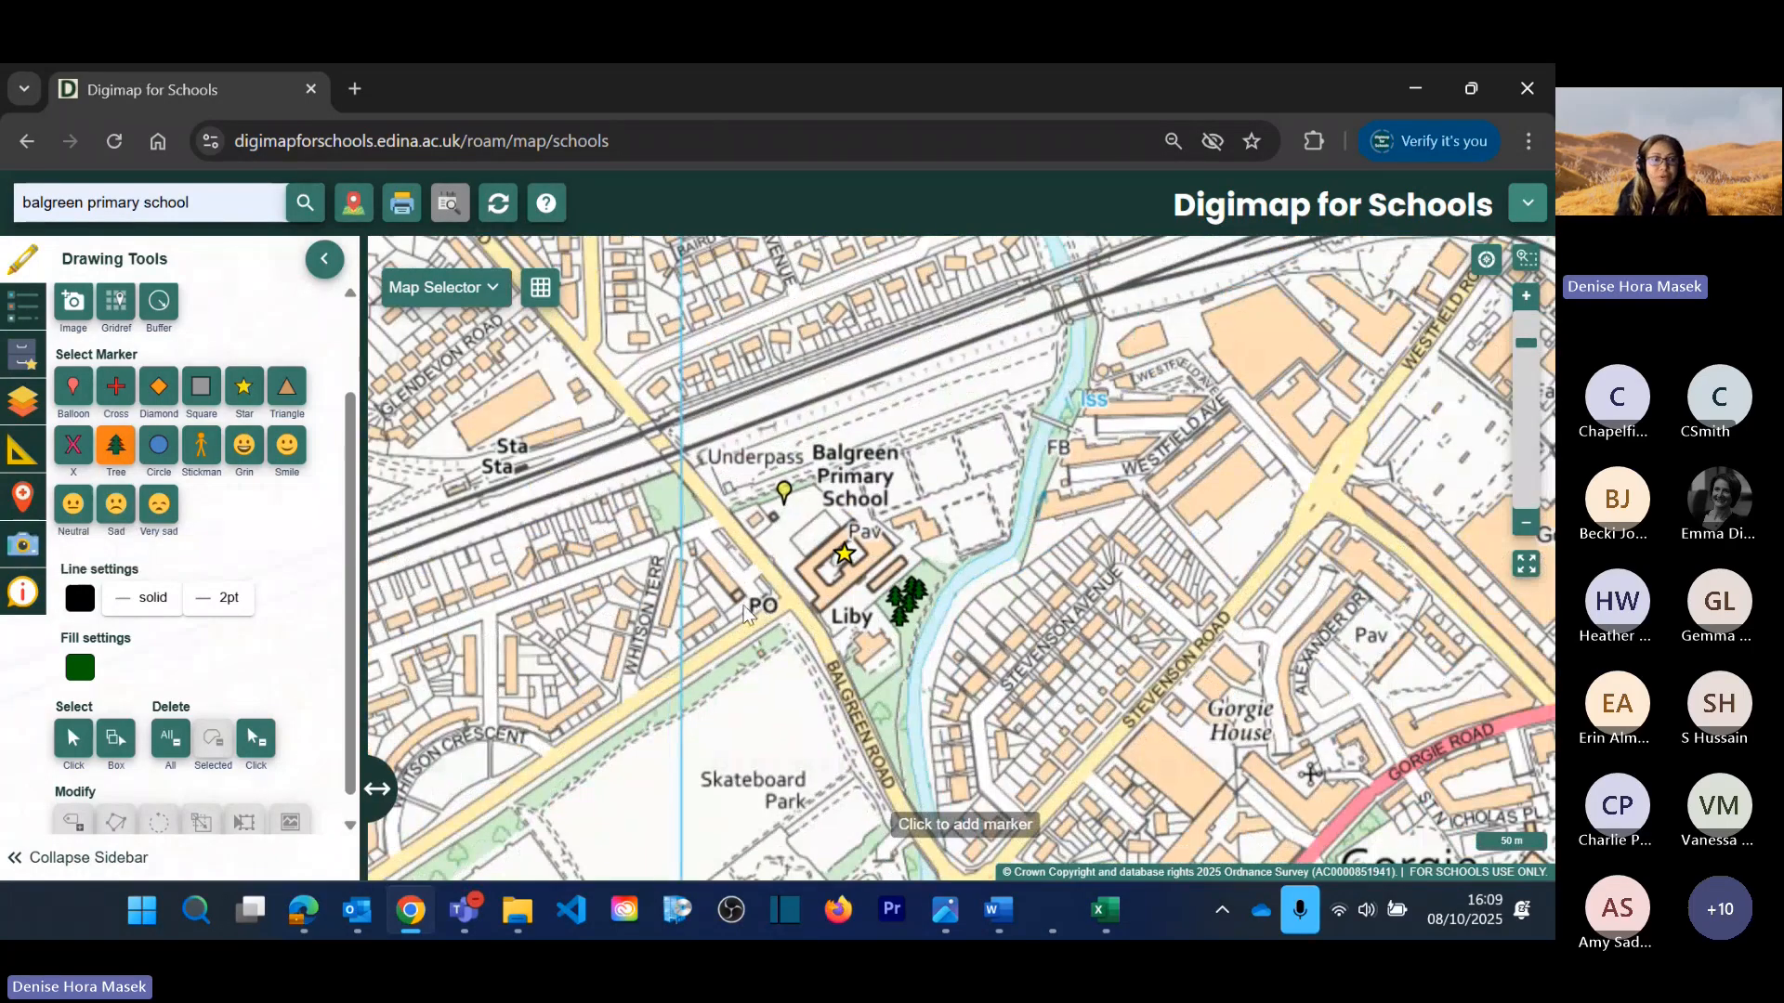
scroll(78, 348, "up", 2)
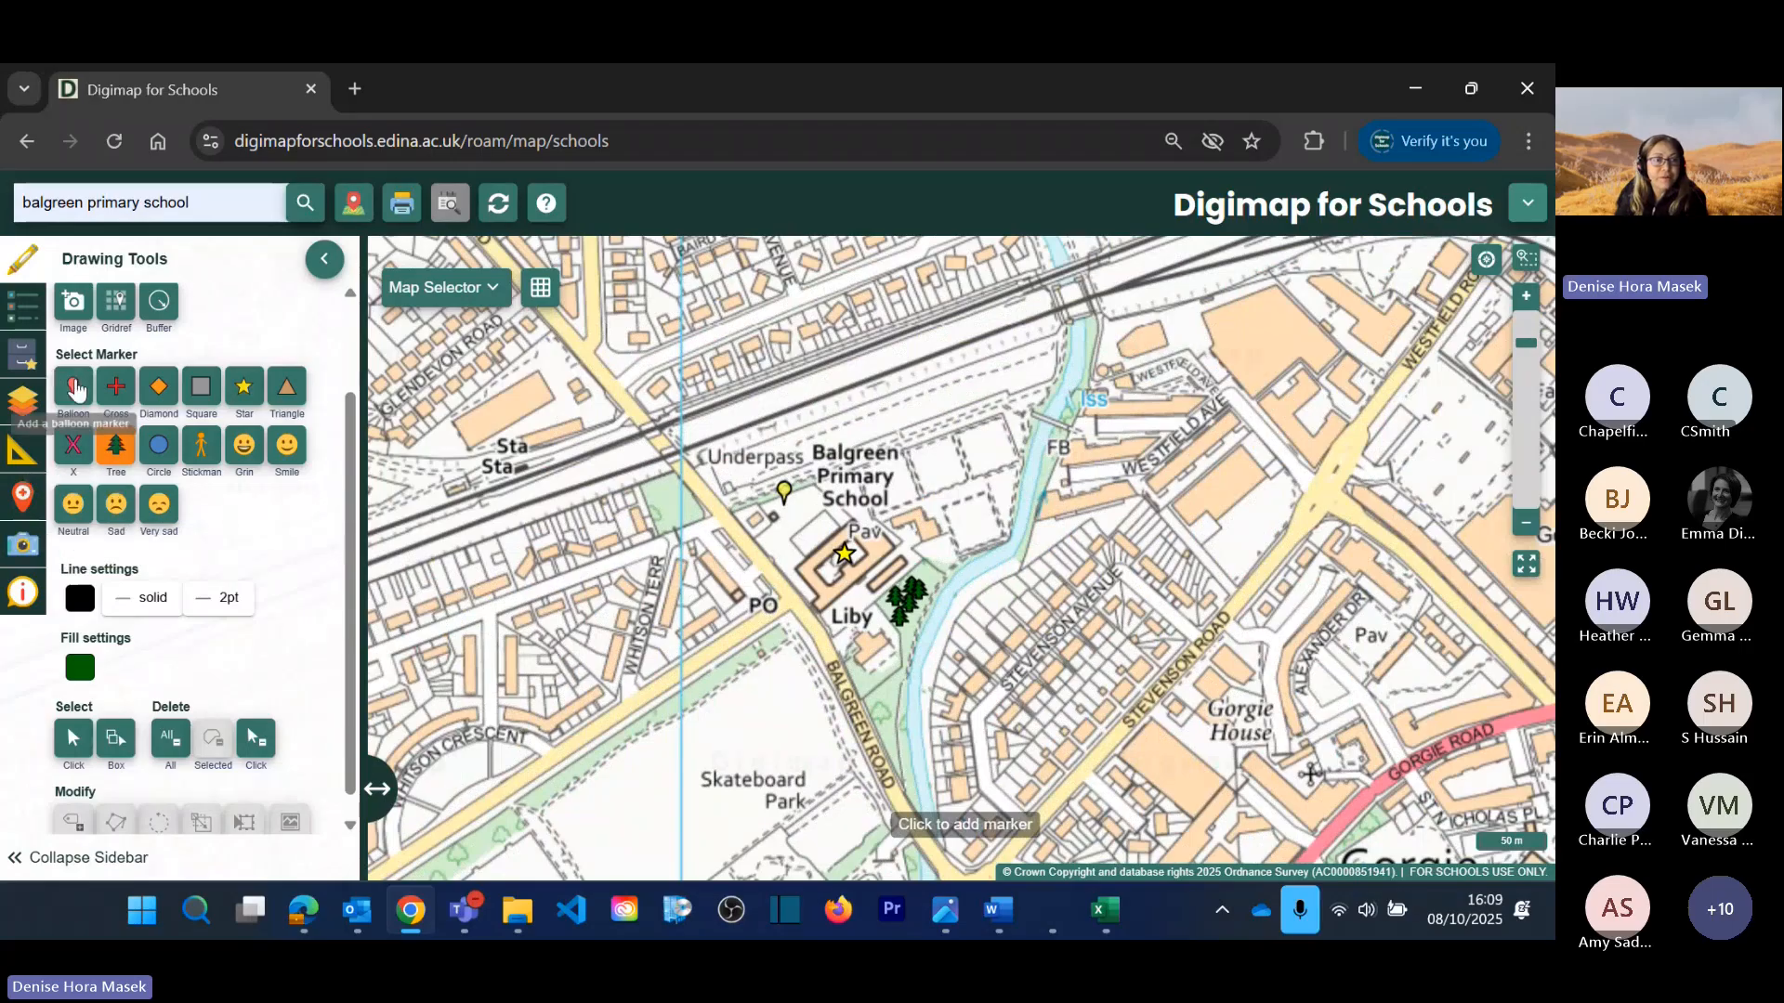
left_click(119, 367)
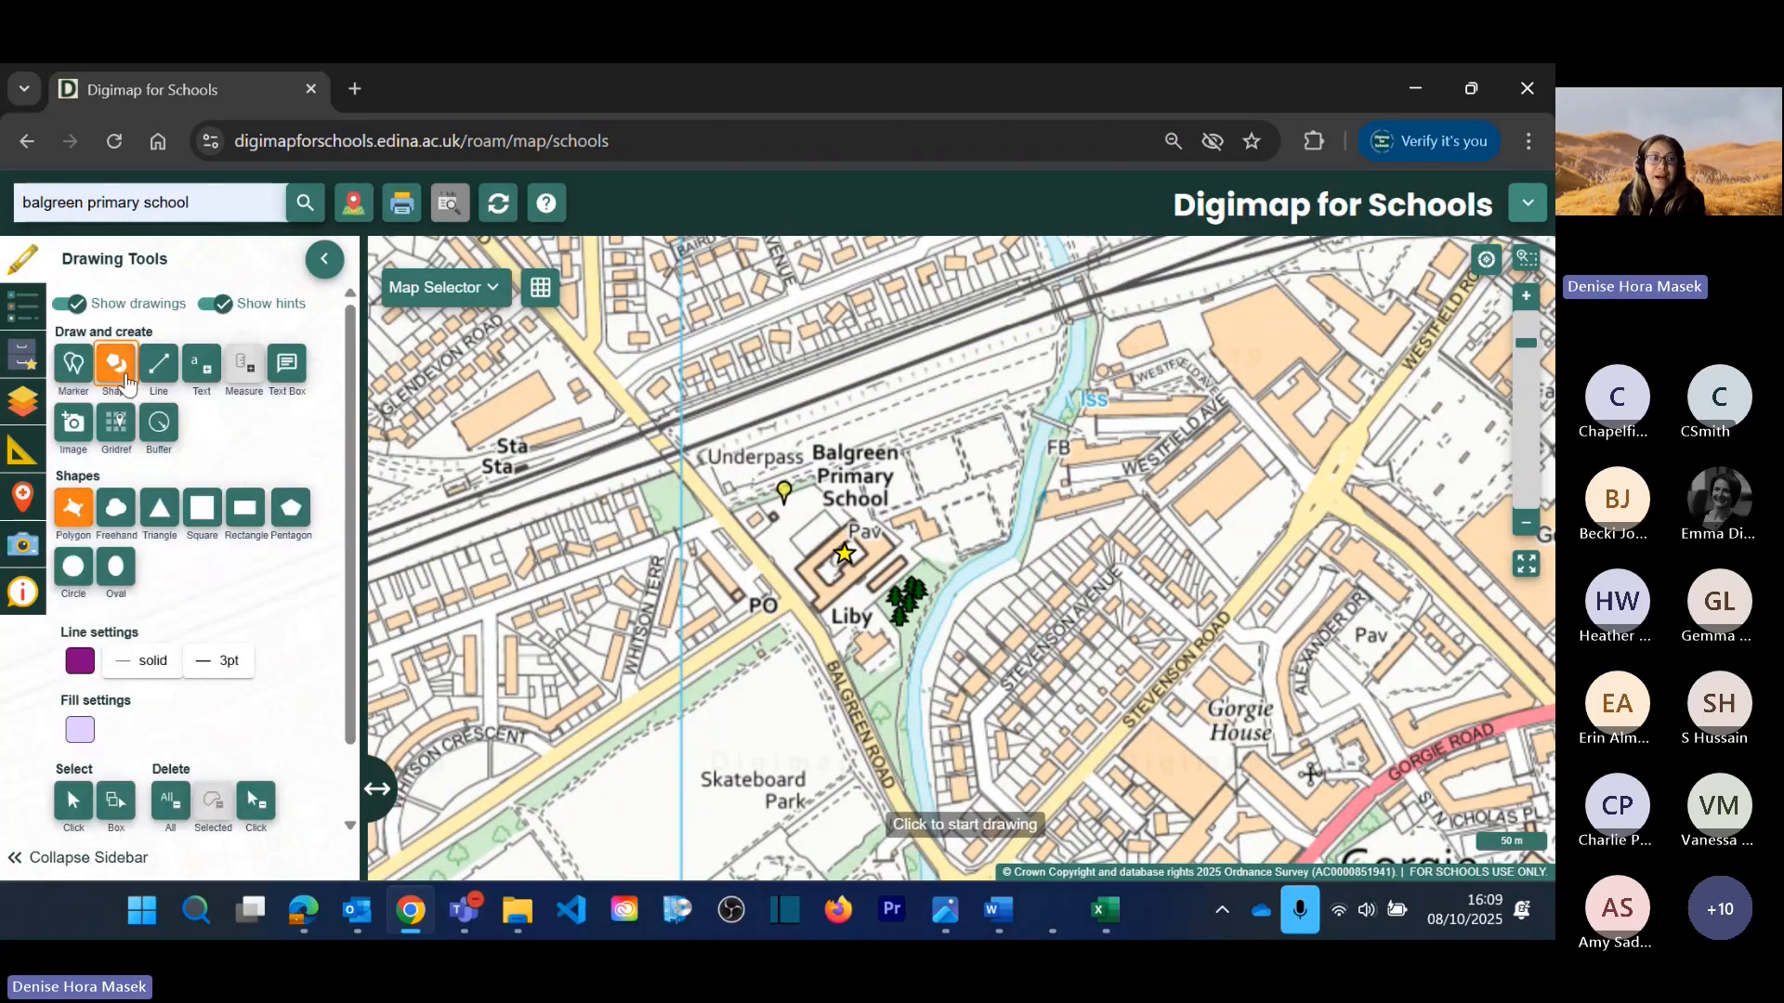
scroll(884, 593, "up", 2)
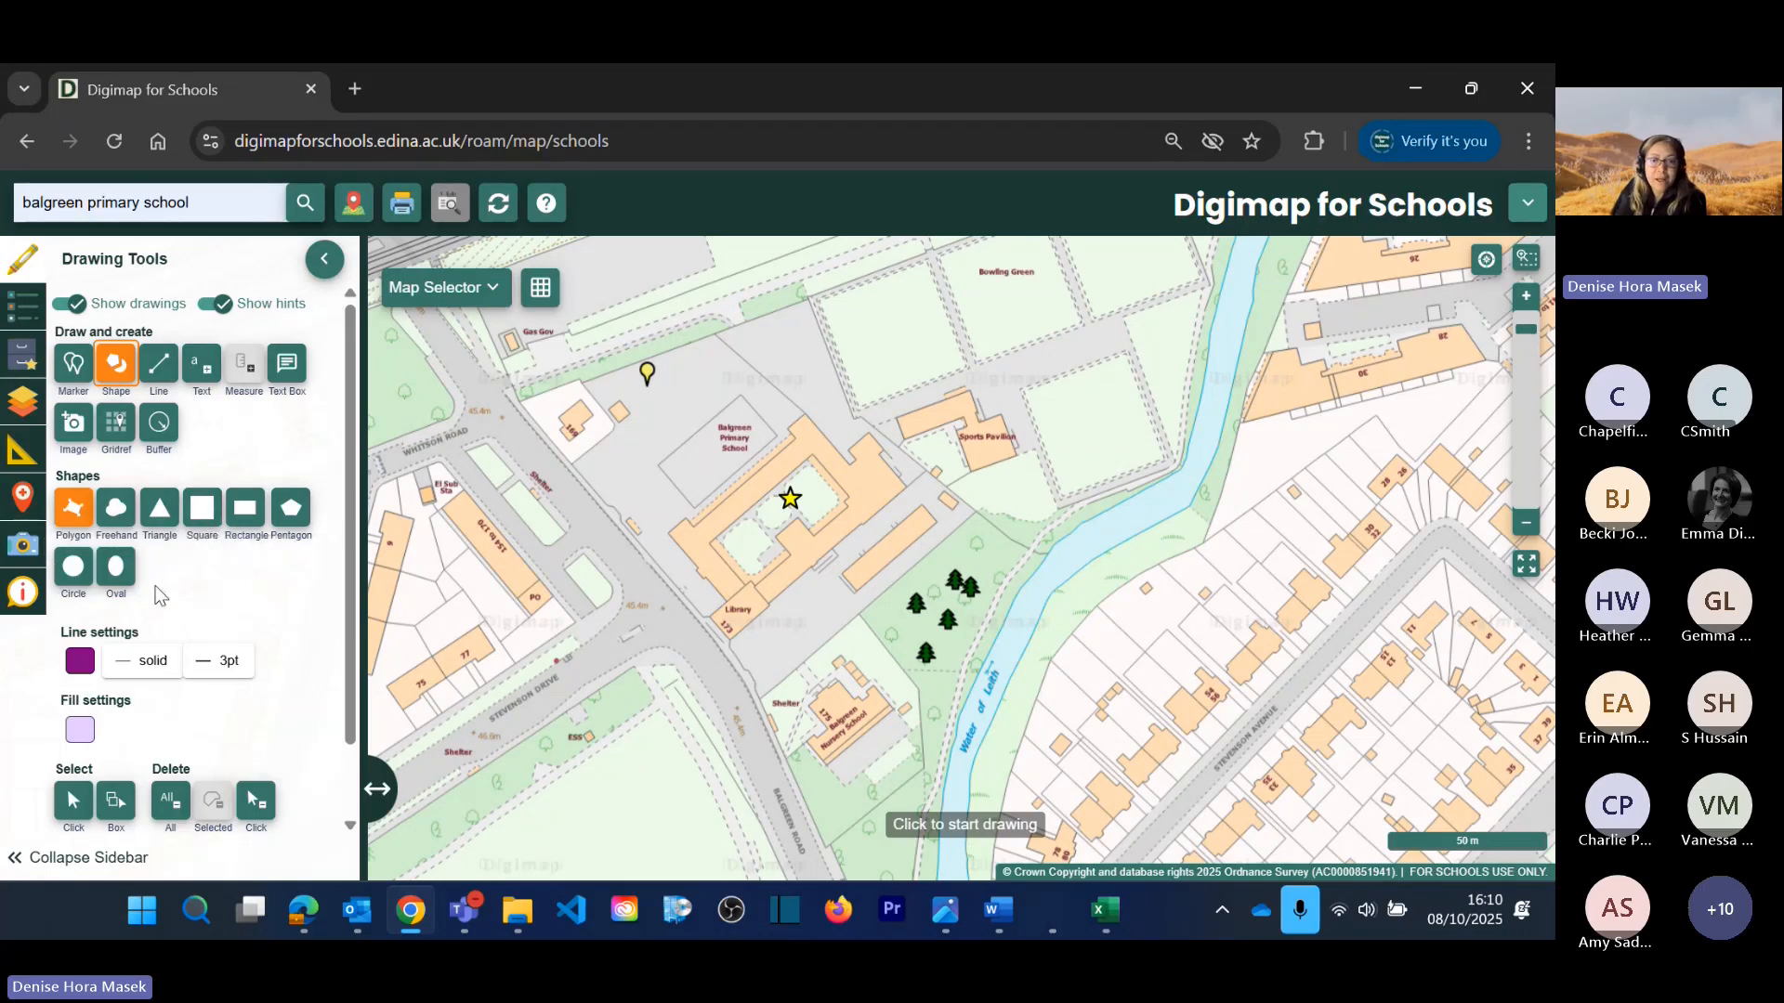
left_click(898, 420)
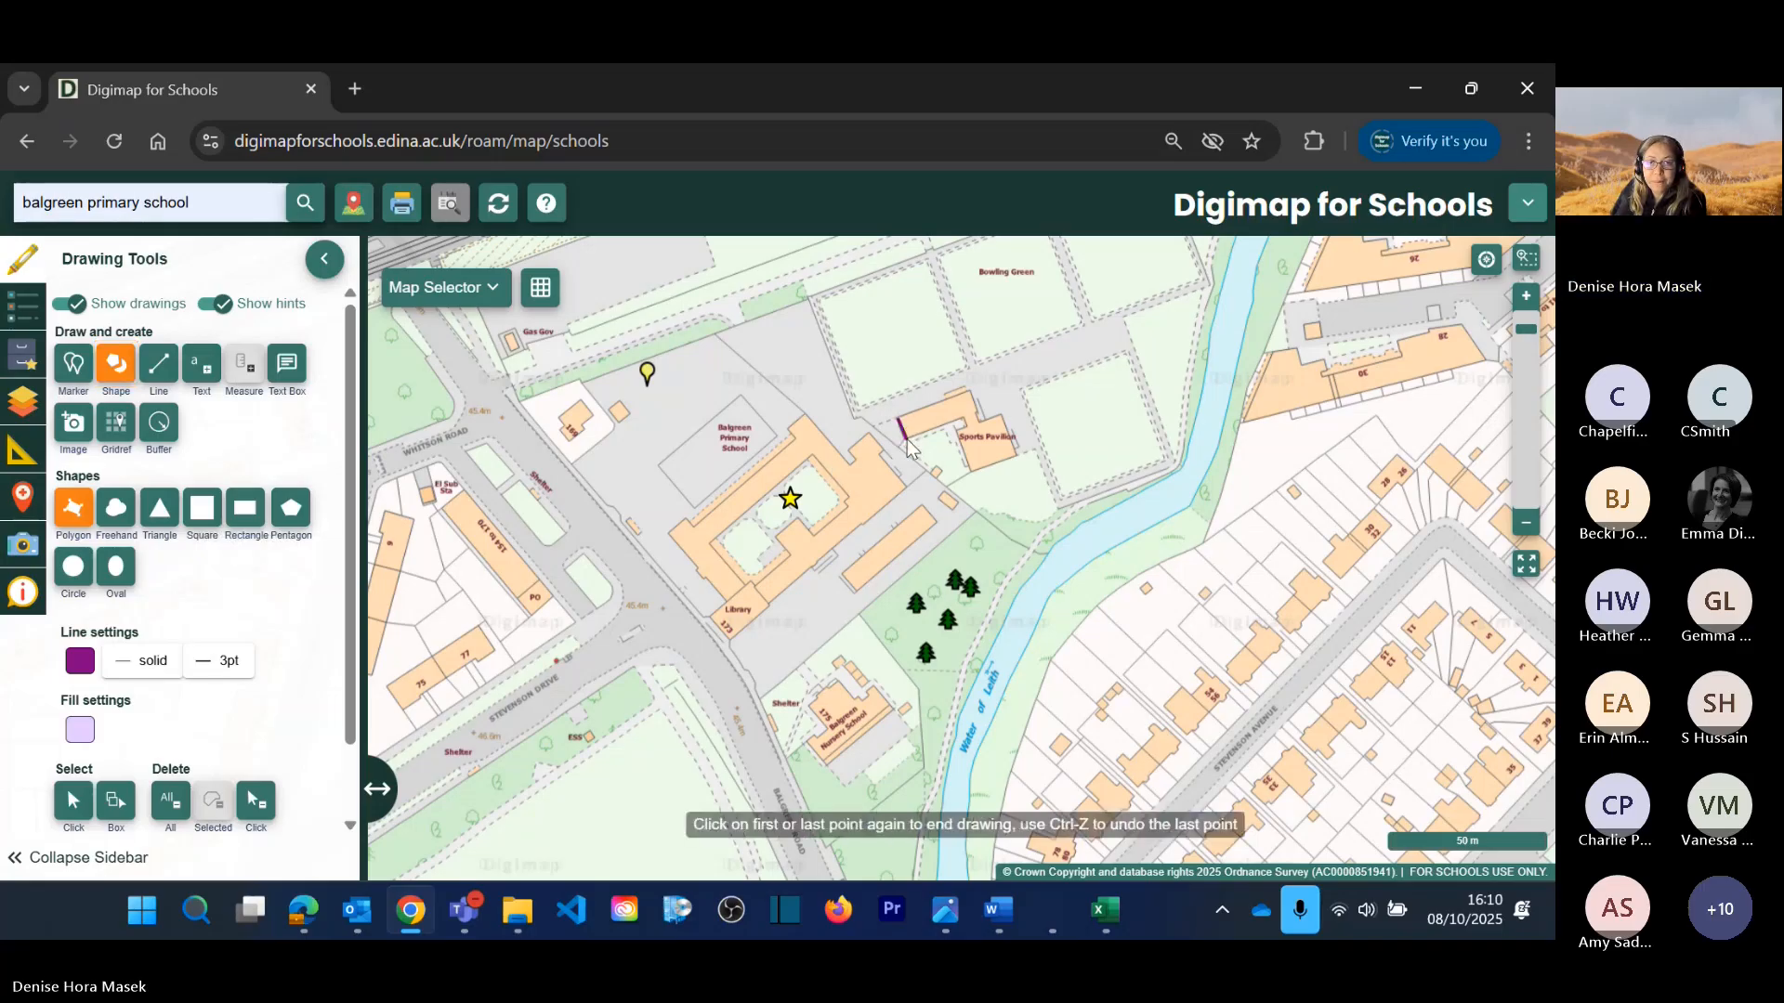
left_click(907, 439)
left_click(966, 425)
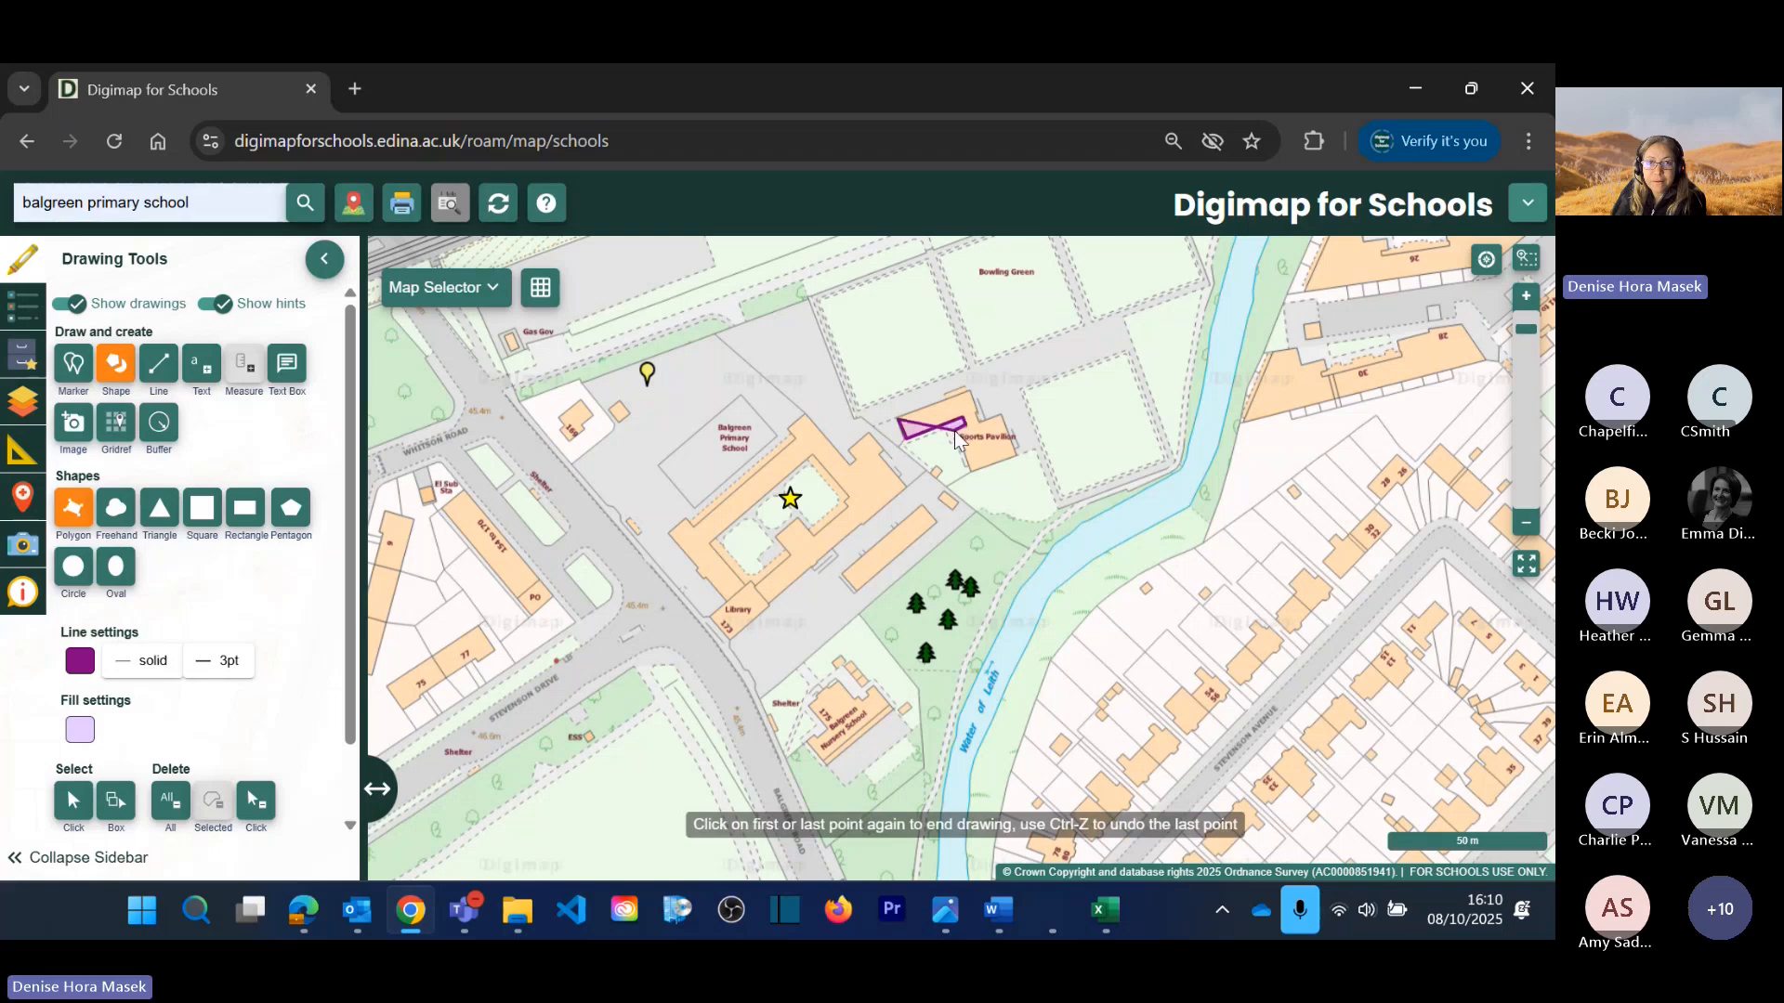
left_click(973, 475)
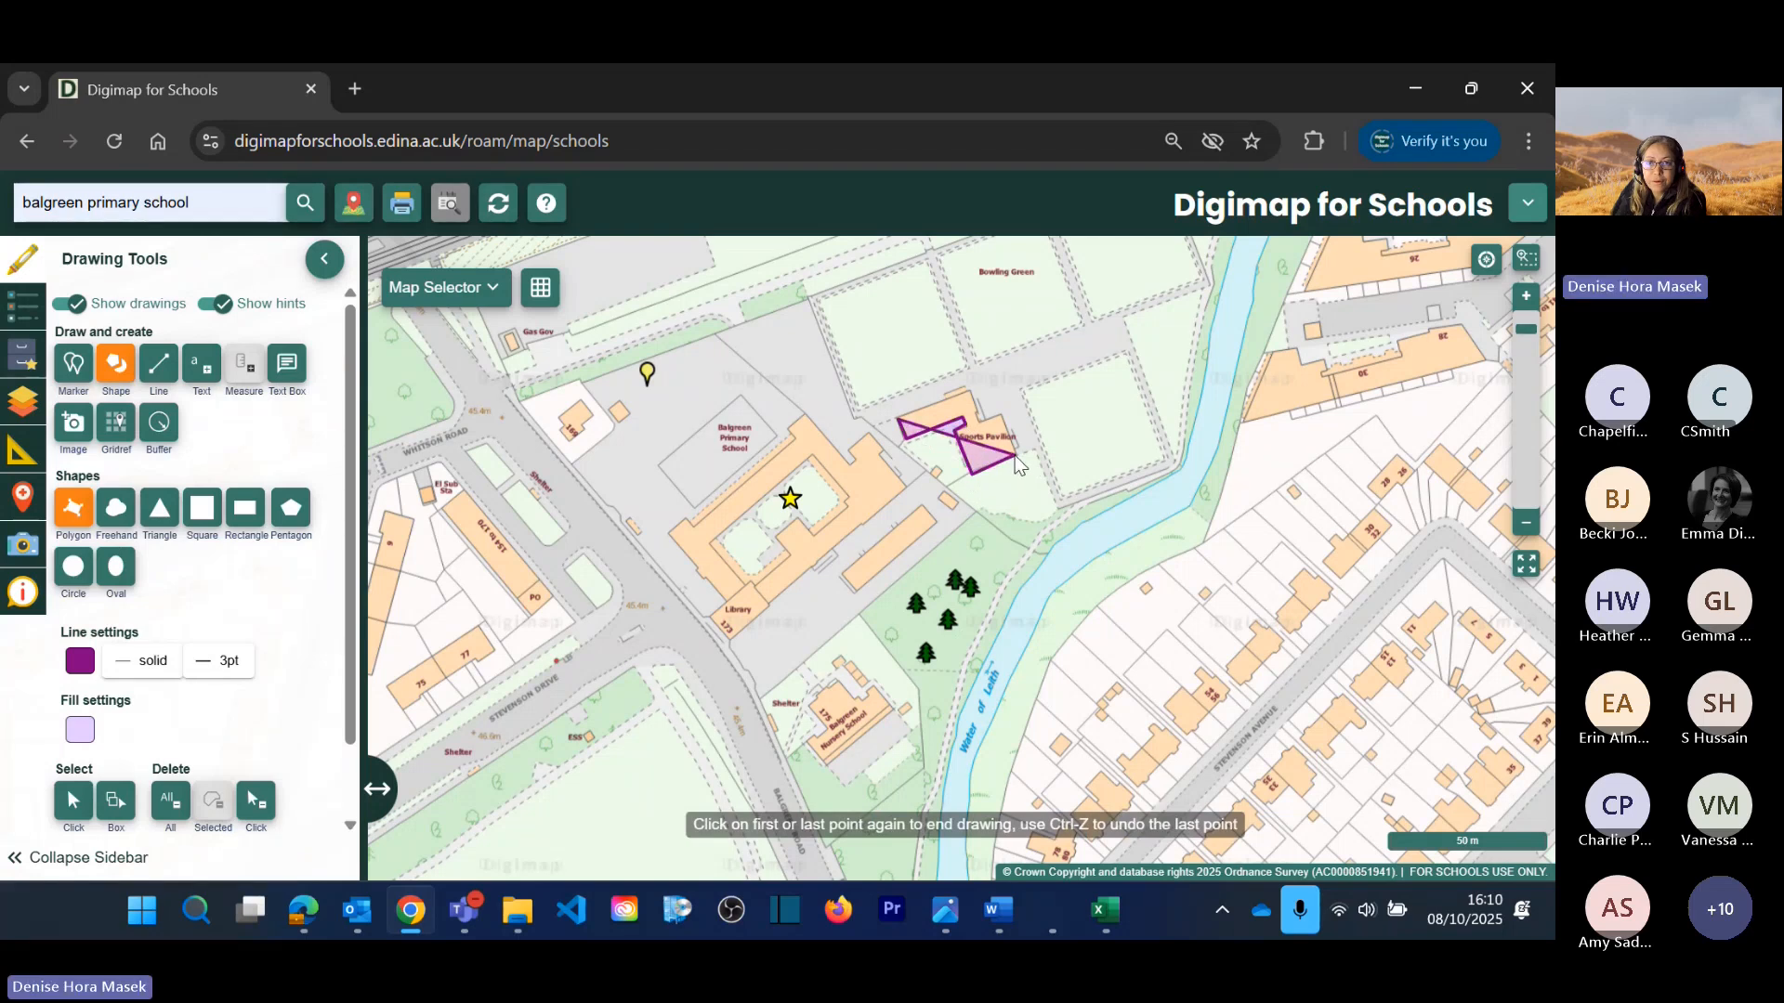
left_click(1015, 455)
left_click(1001, 414)
left_click(975, 420)
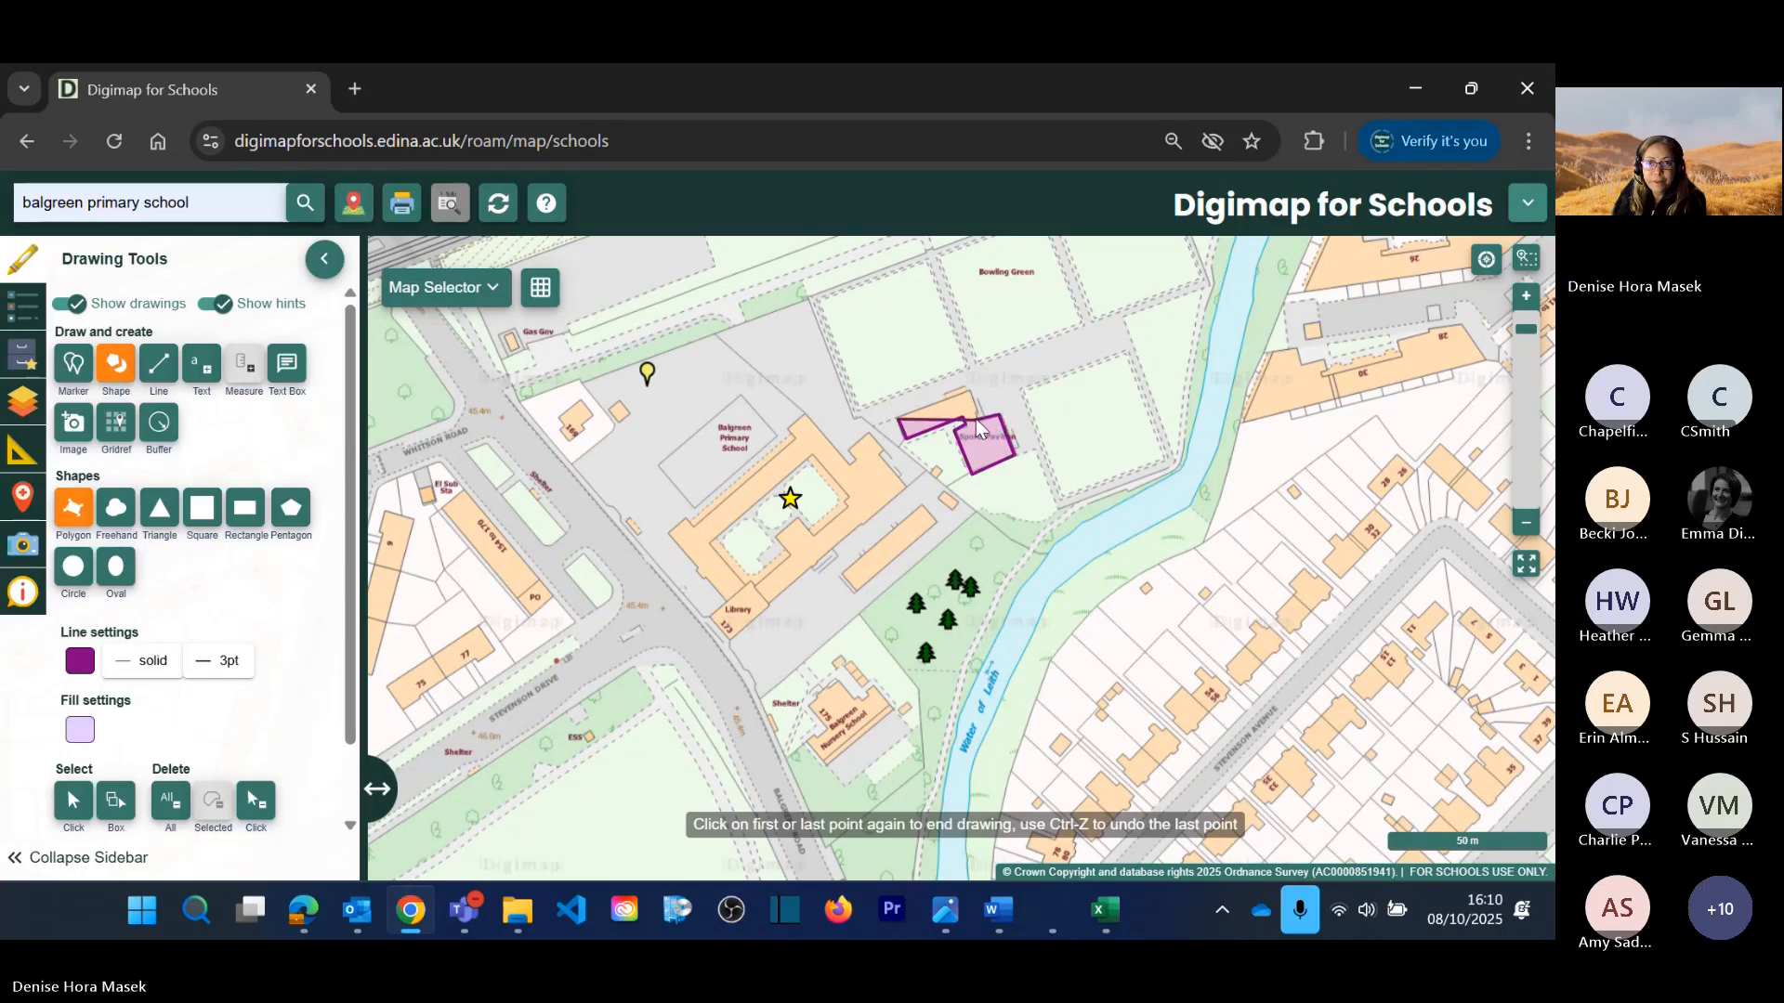
left_click(968, 393)
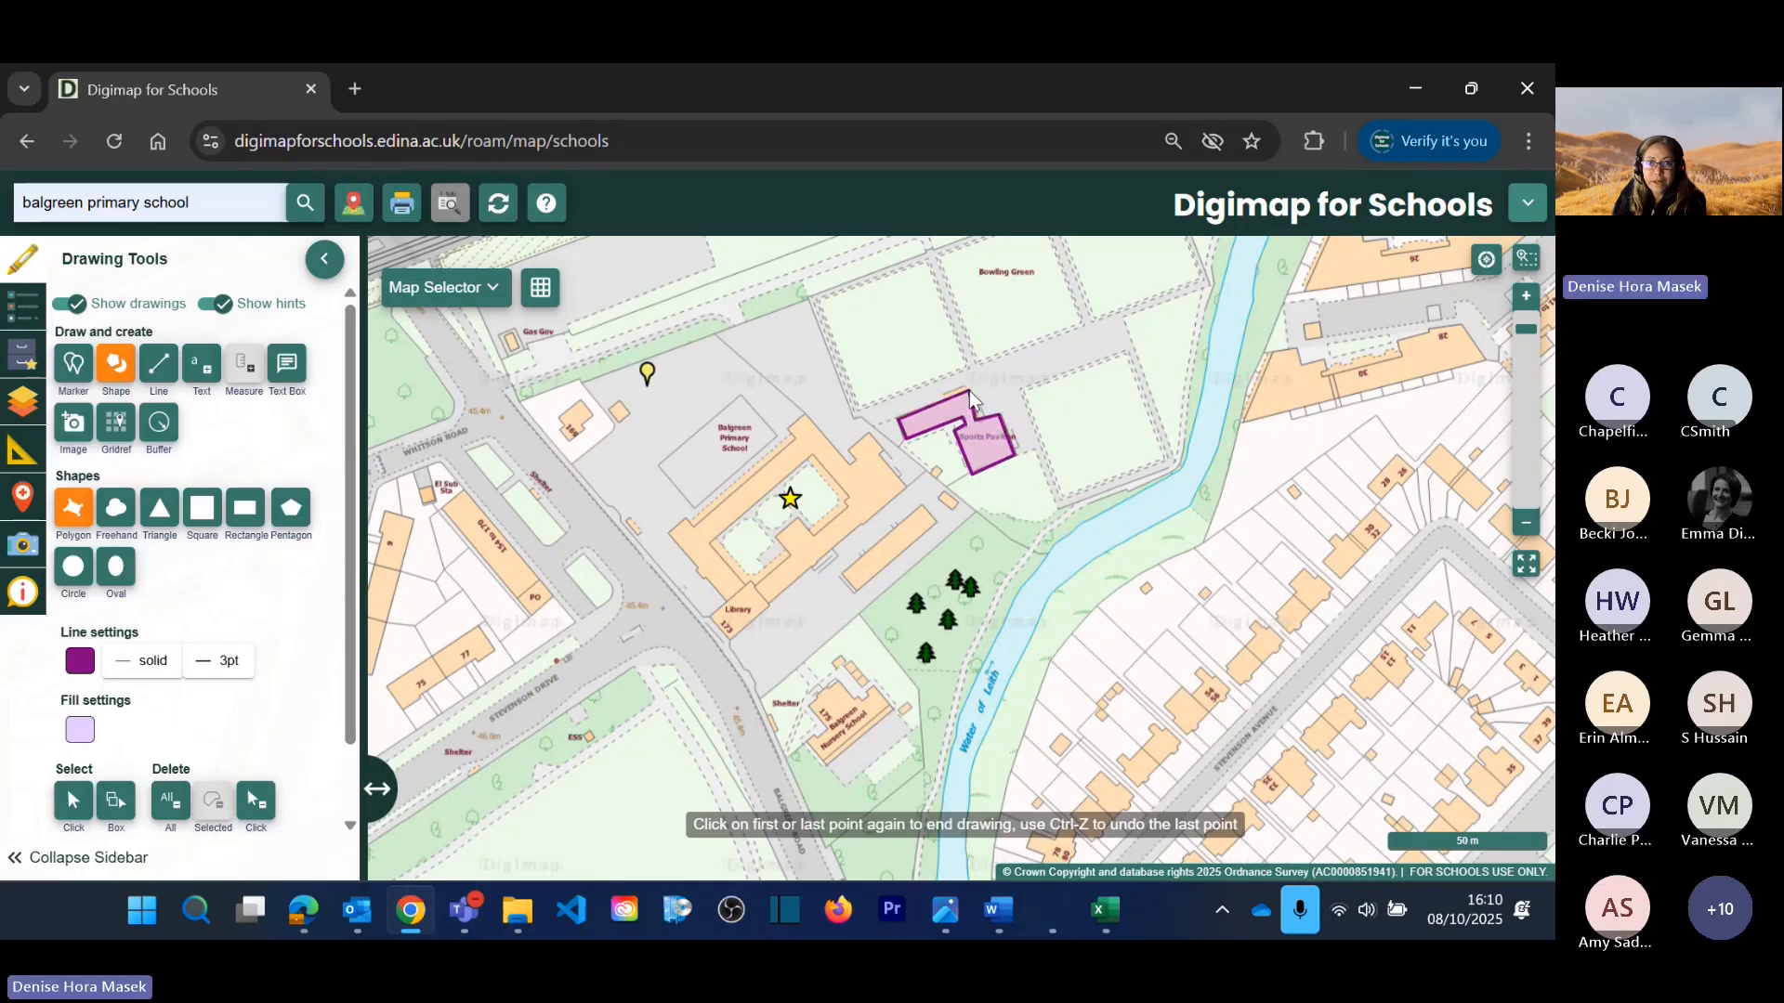
left_click(898, 426)
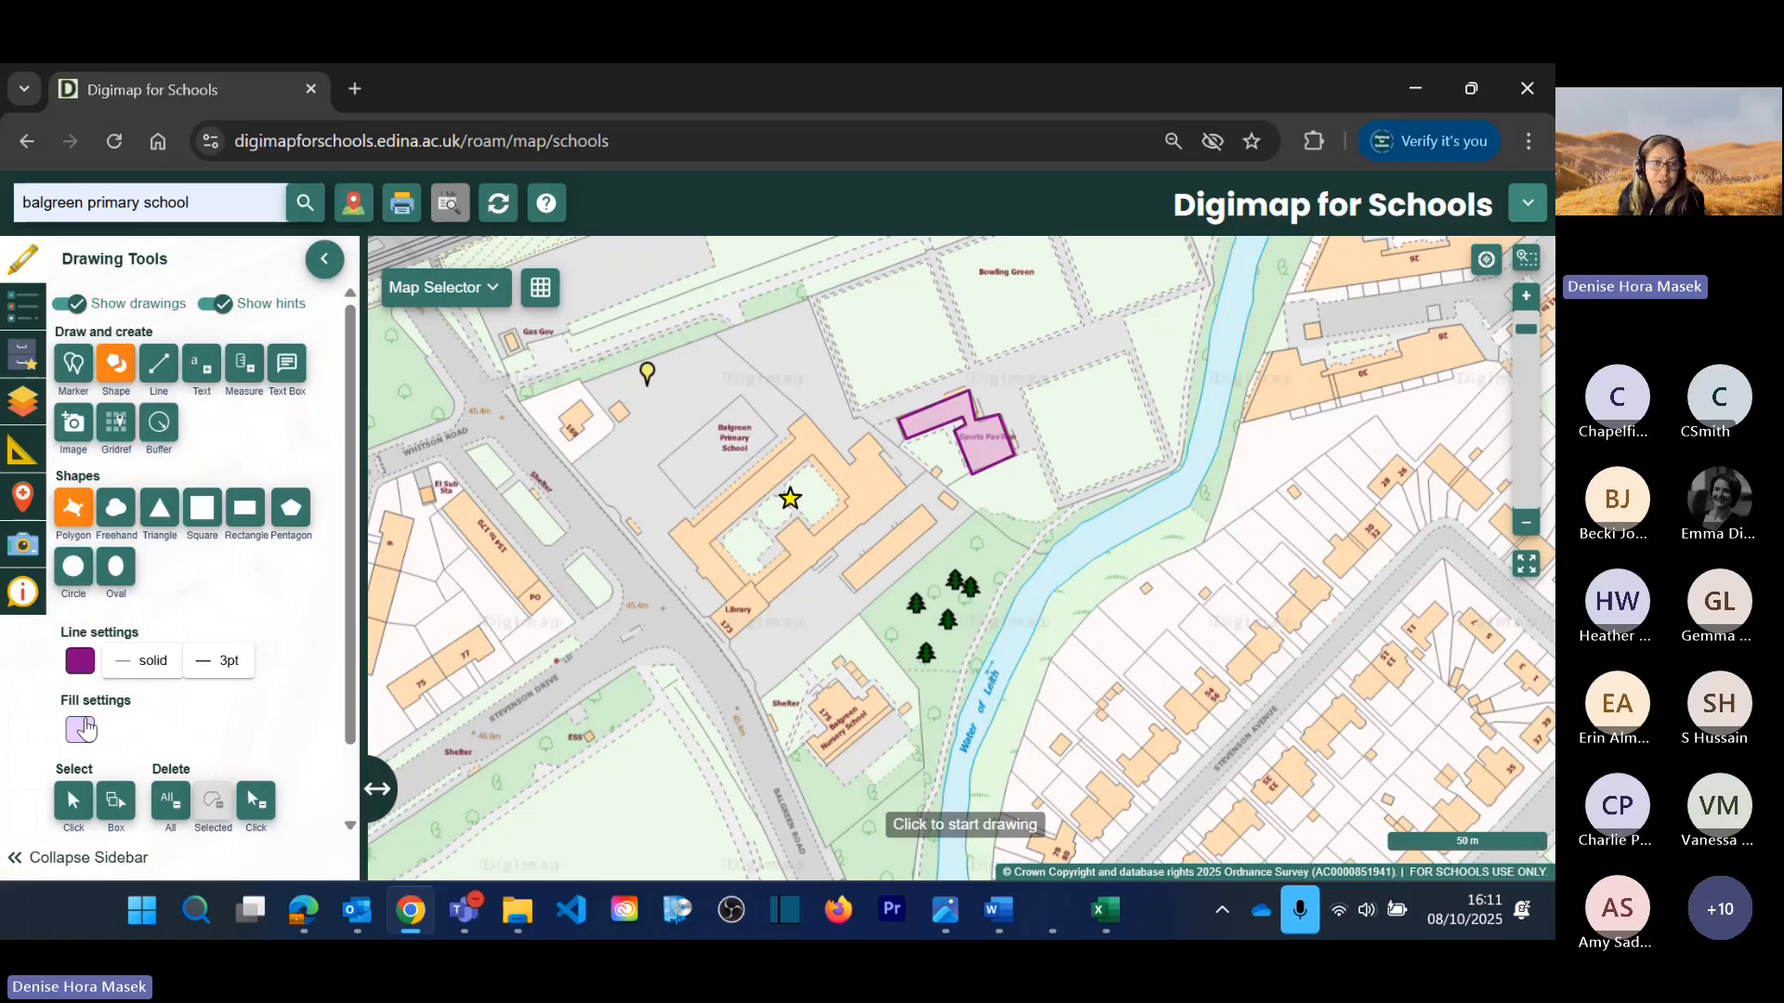
Step: Select the Sports Pavilion polygon and change its fill to red at about half opacity
scroll(165, 714, "down", 1)
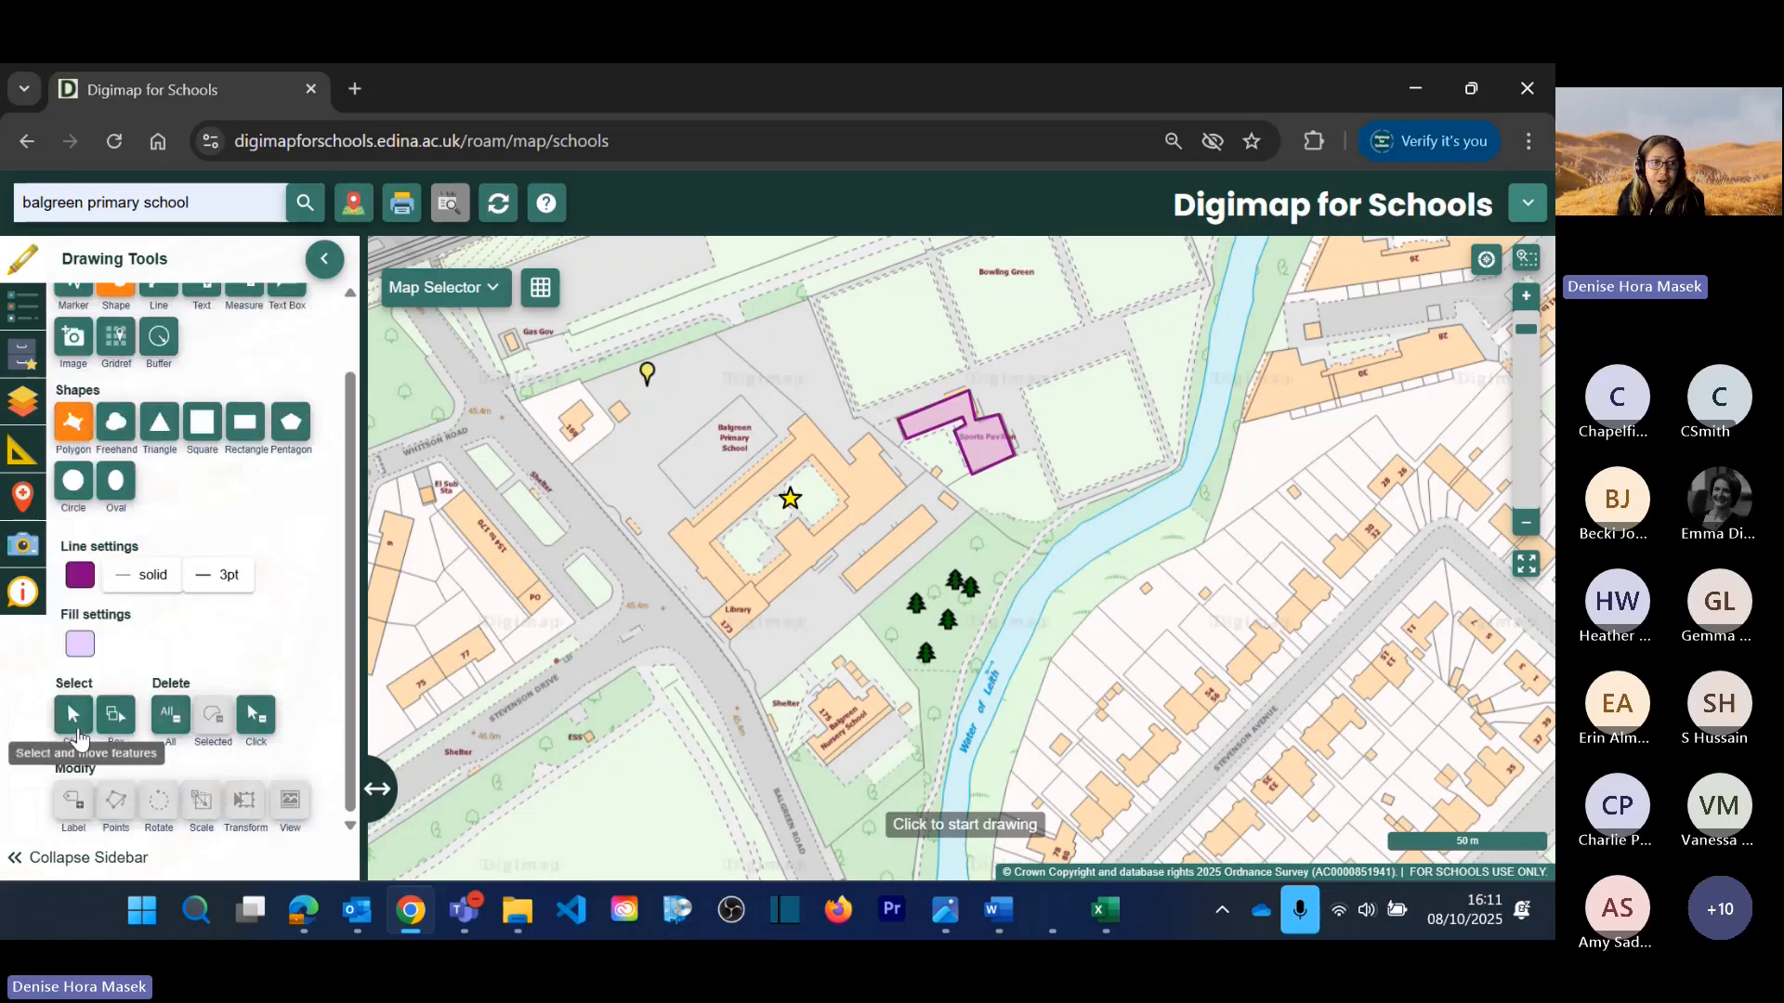
left_click(74, 715)
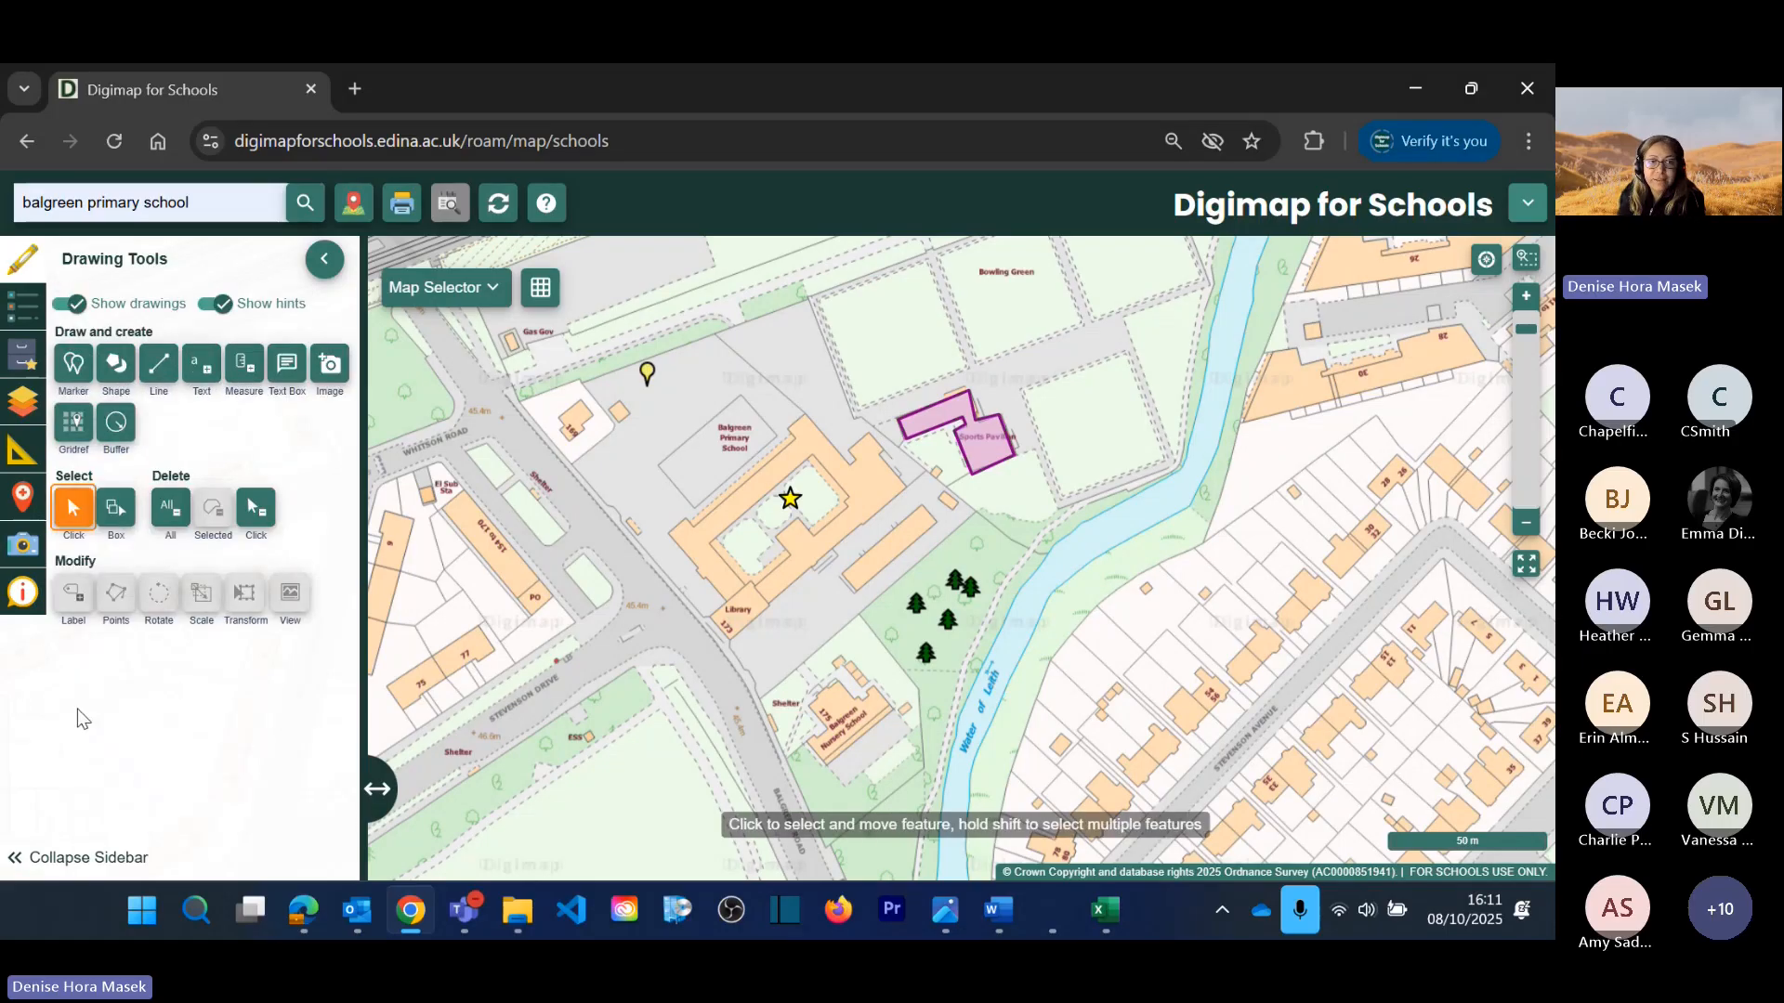
left_click(971, 449)
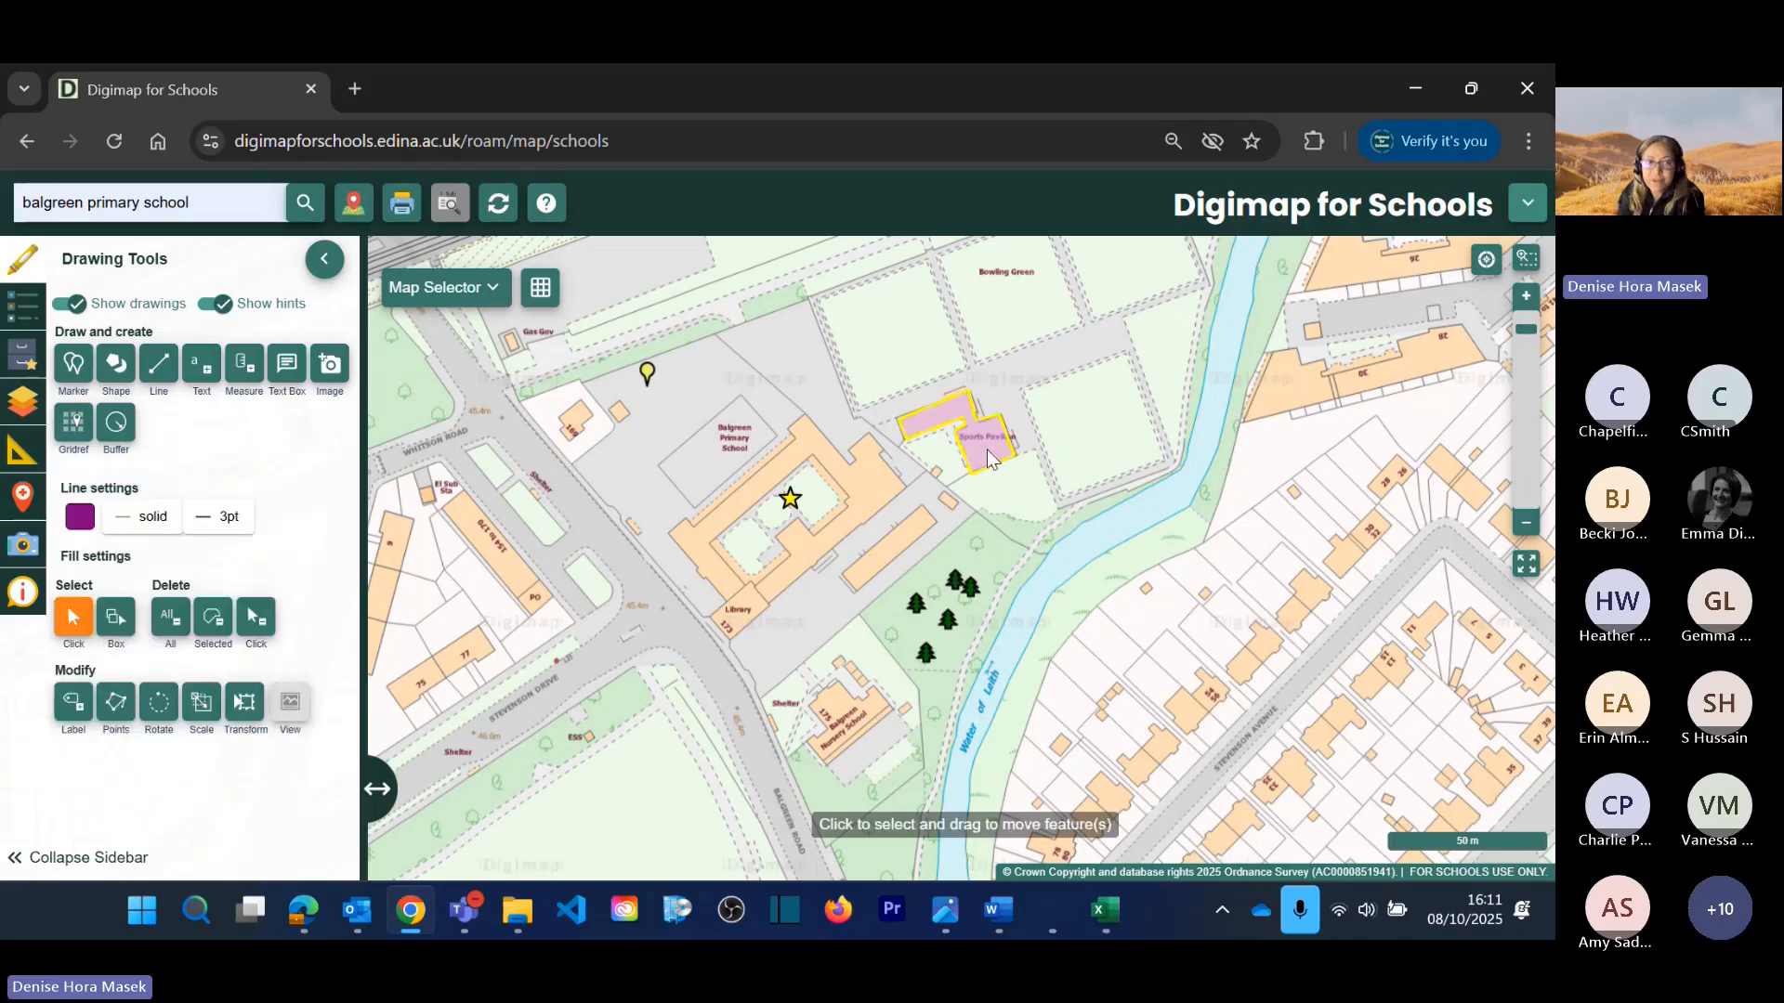
left_click(81, 588)
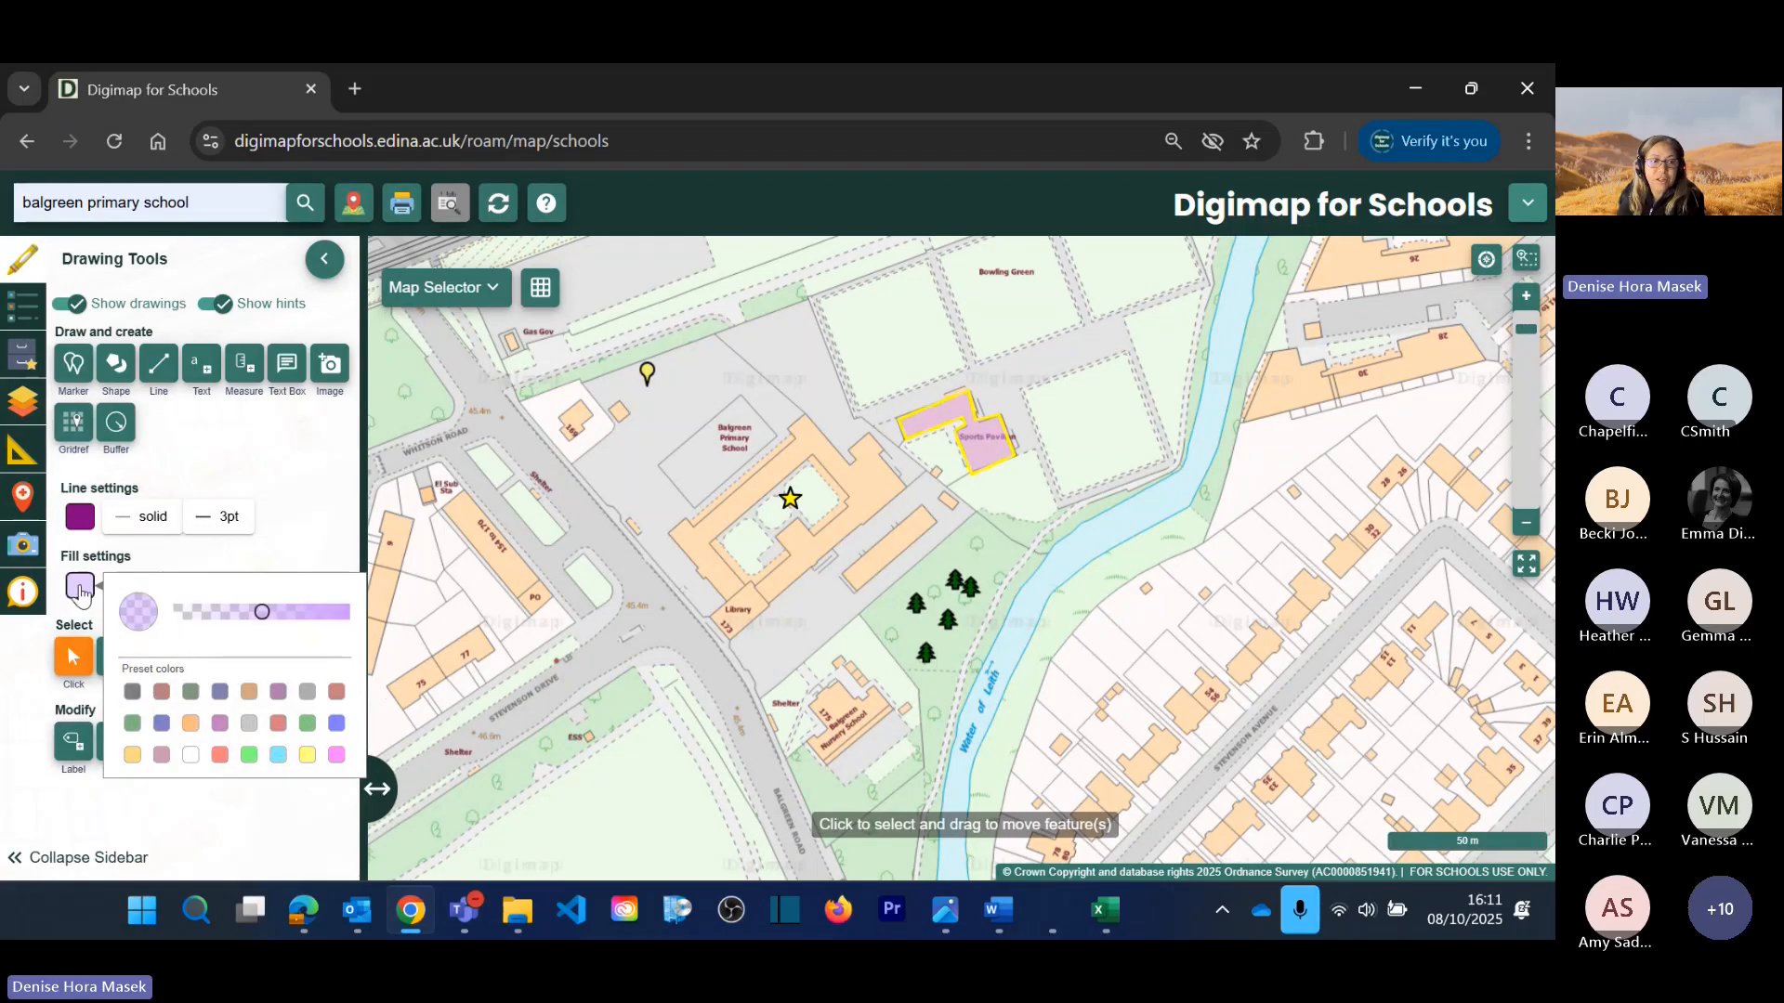
left_click(219, 754)
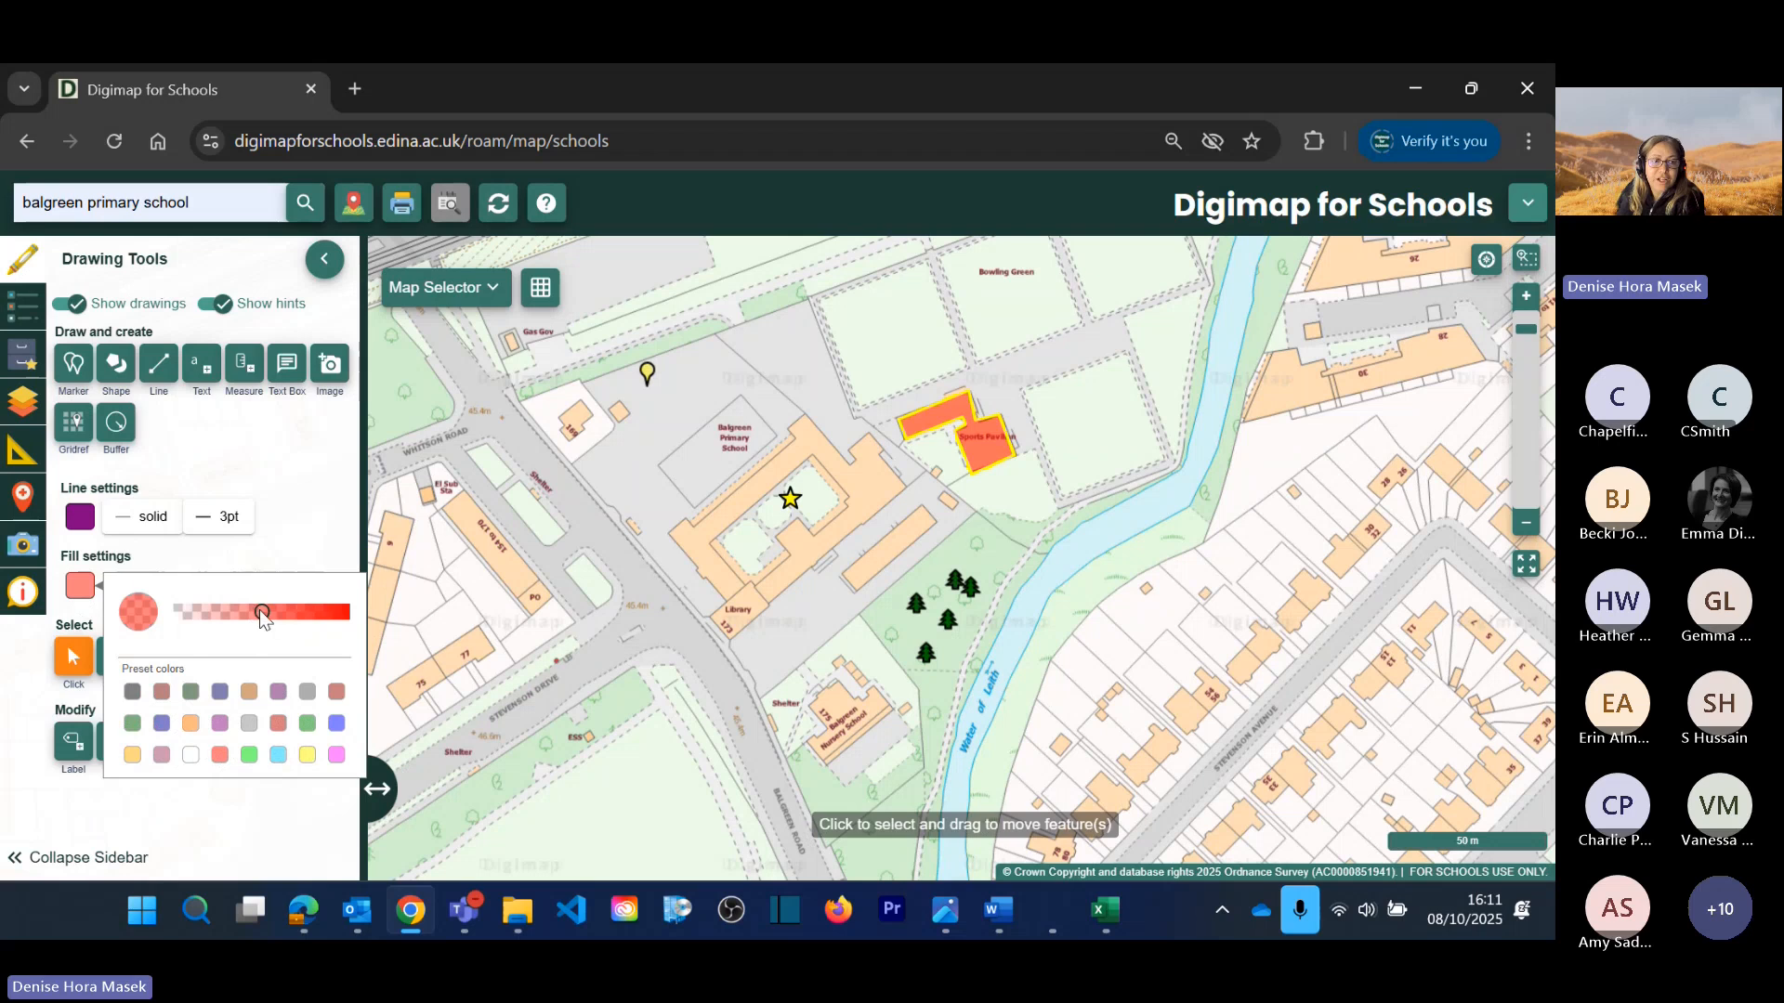
left_click_drag(261, 614, 182, 628)
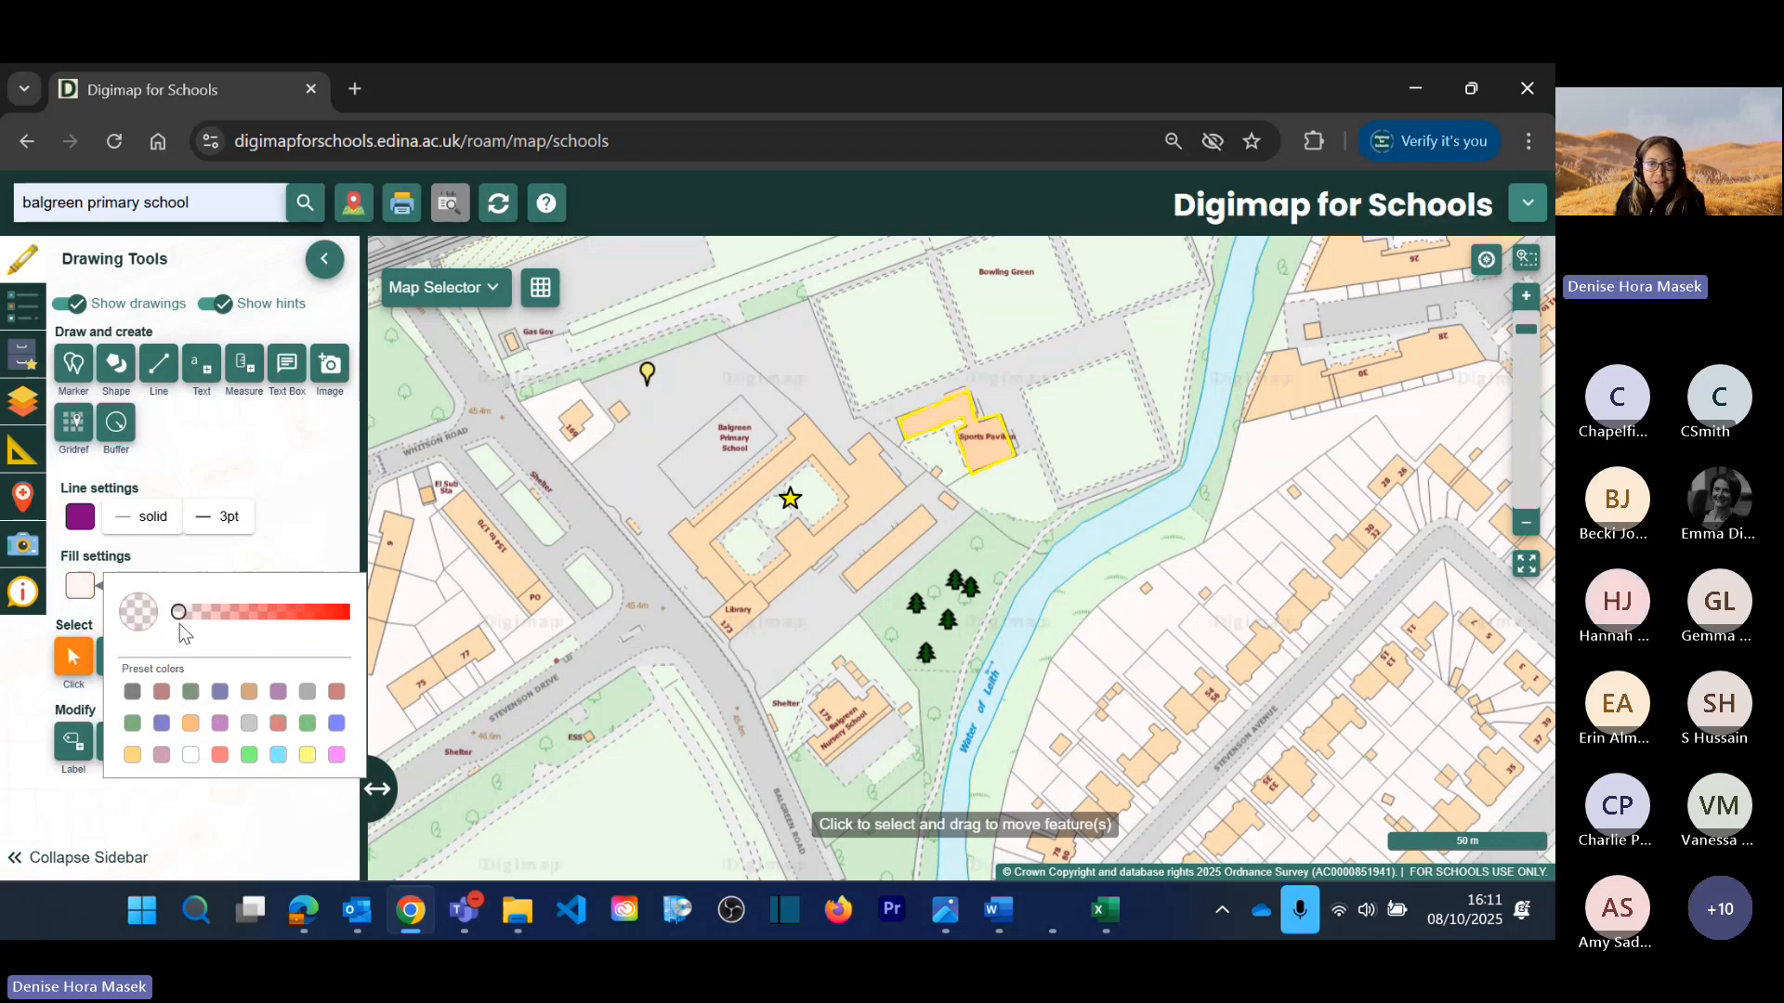
left_click_drag(180, 623, 346, 630)
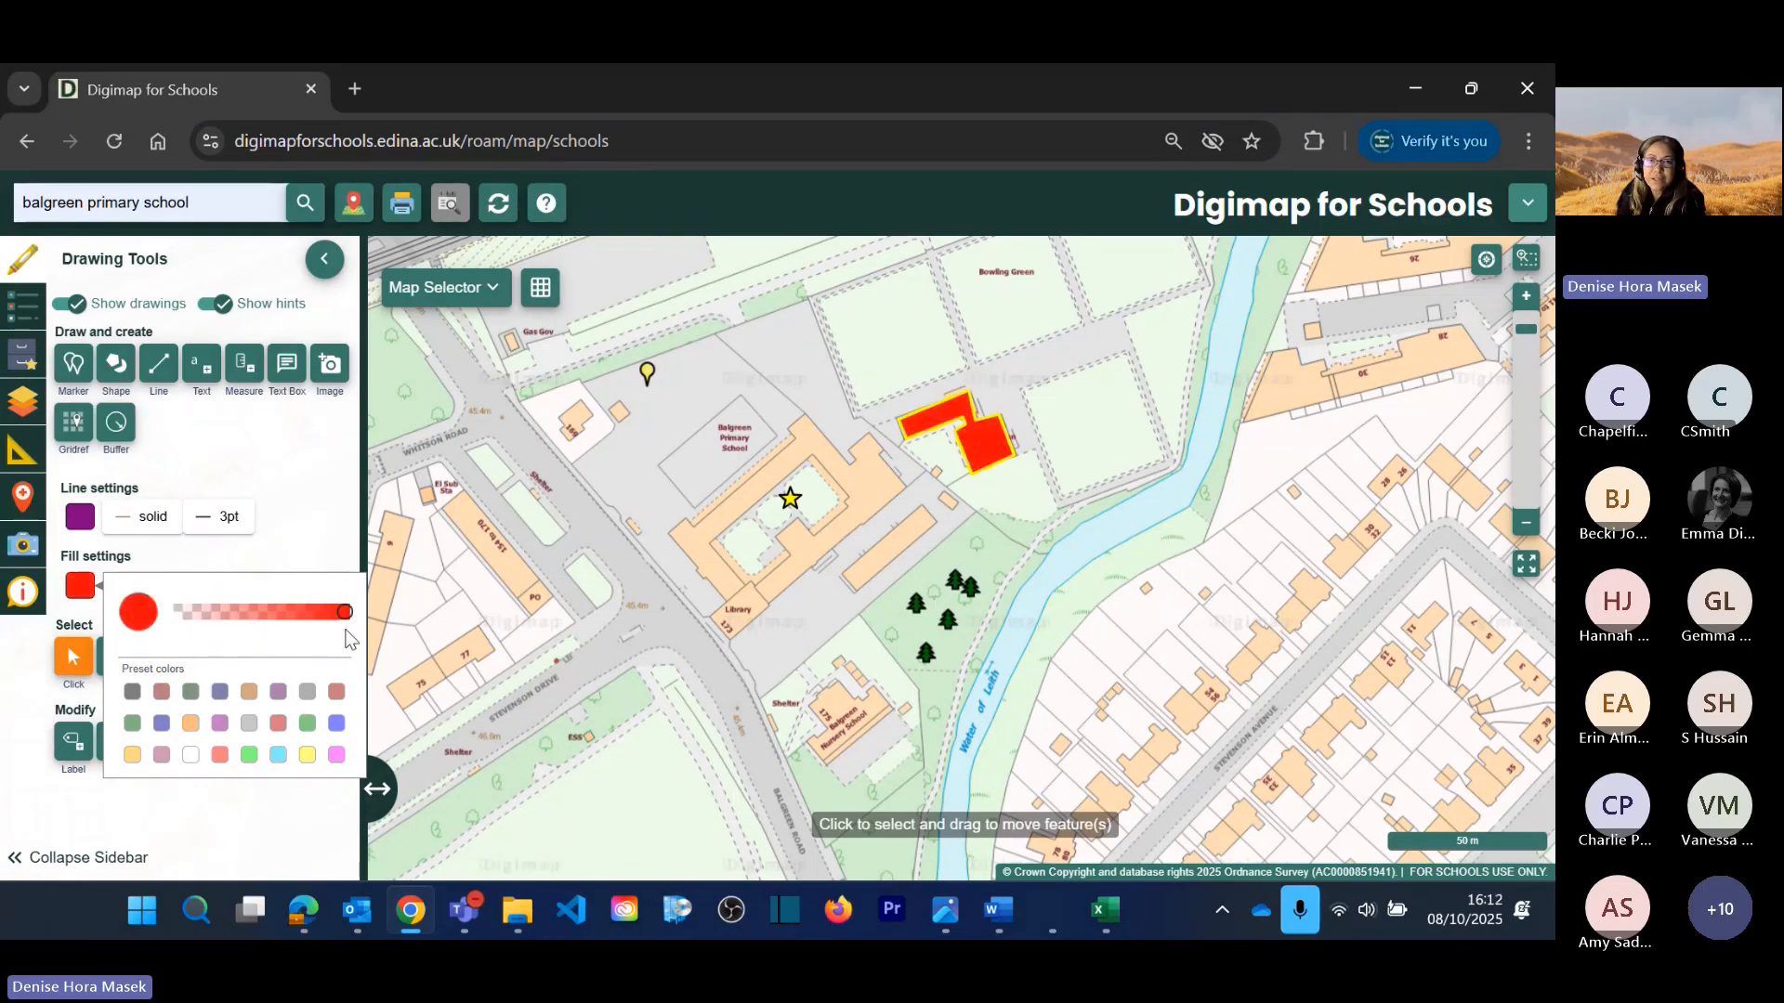
left_click_drag(346, 630, 258, 632)
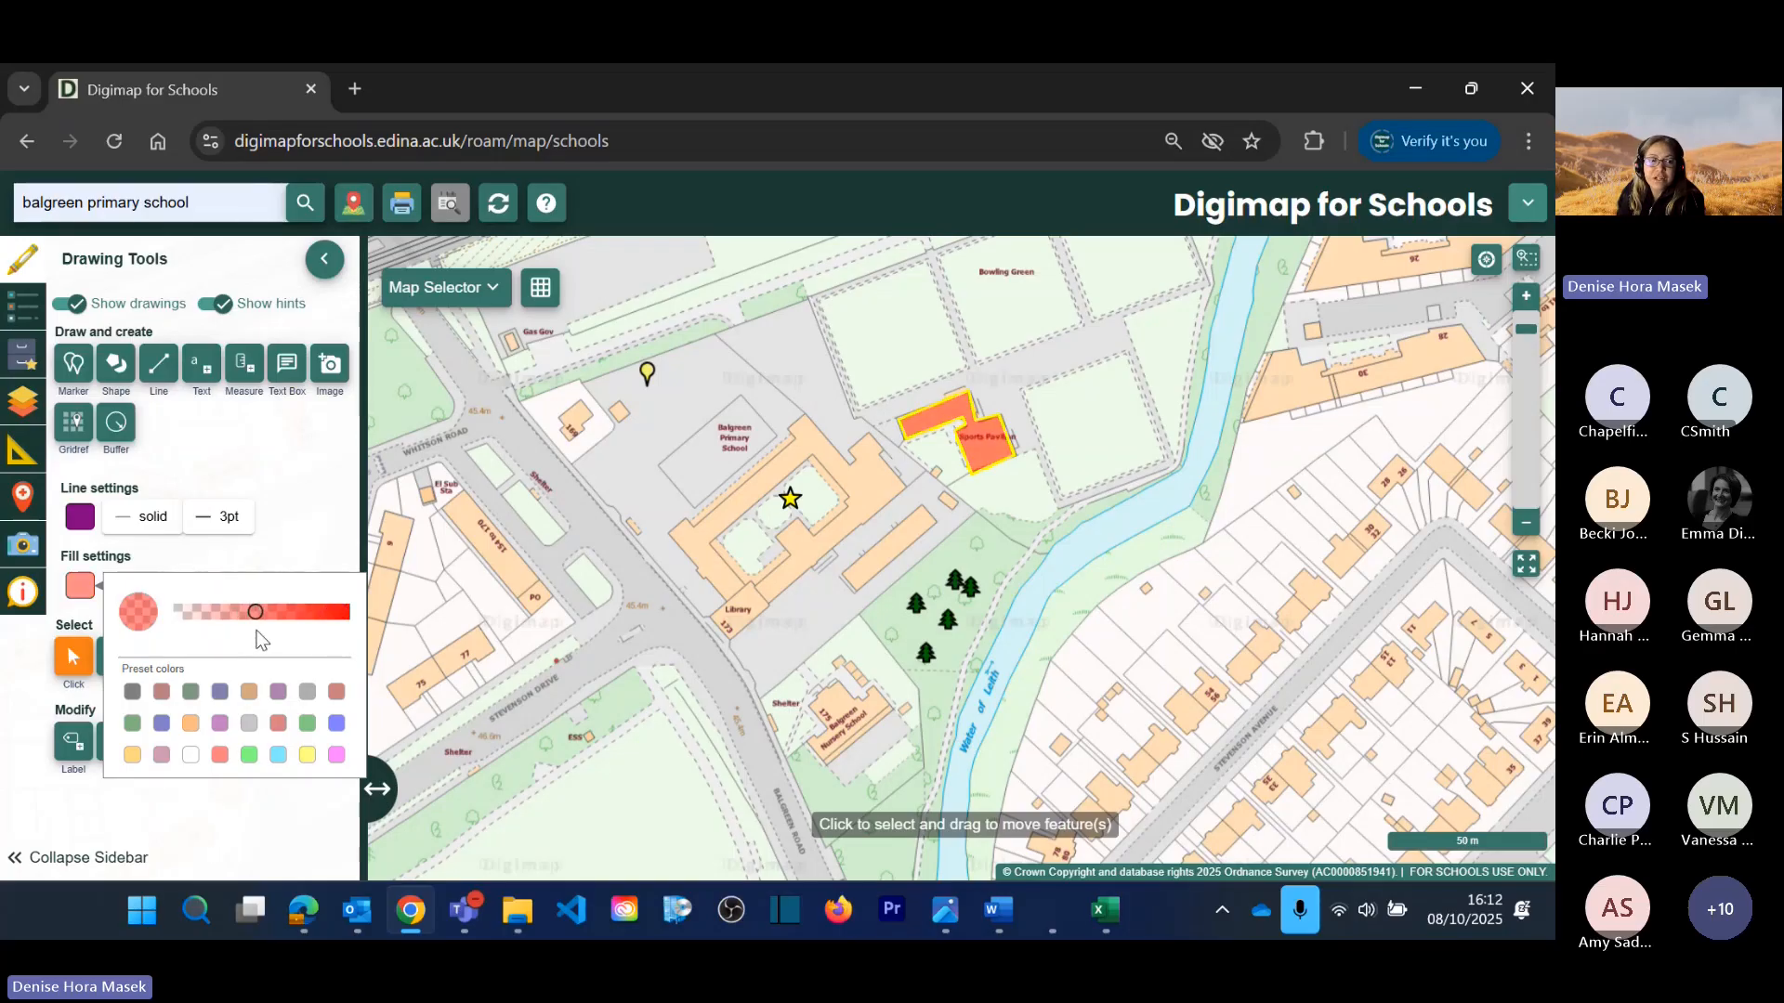
Step: Draw a line from the Sports Pavilion polygon southwest to the school building's southeast side
left_click(117, 363)
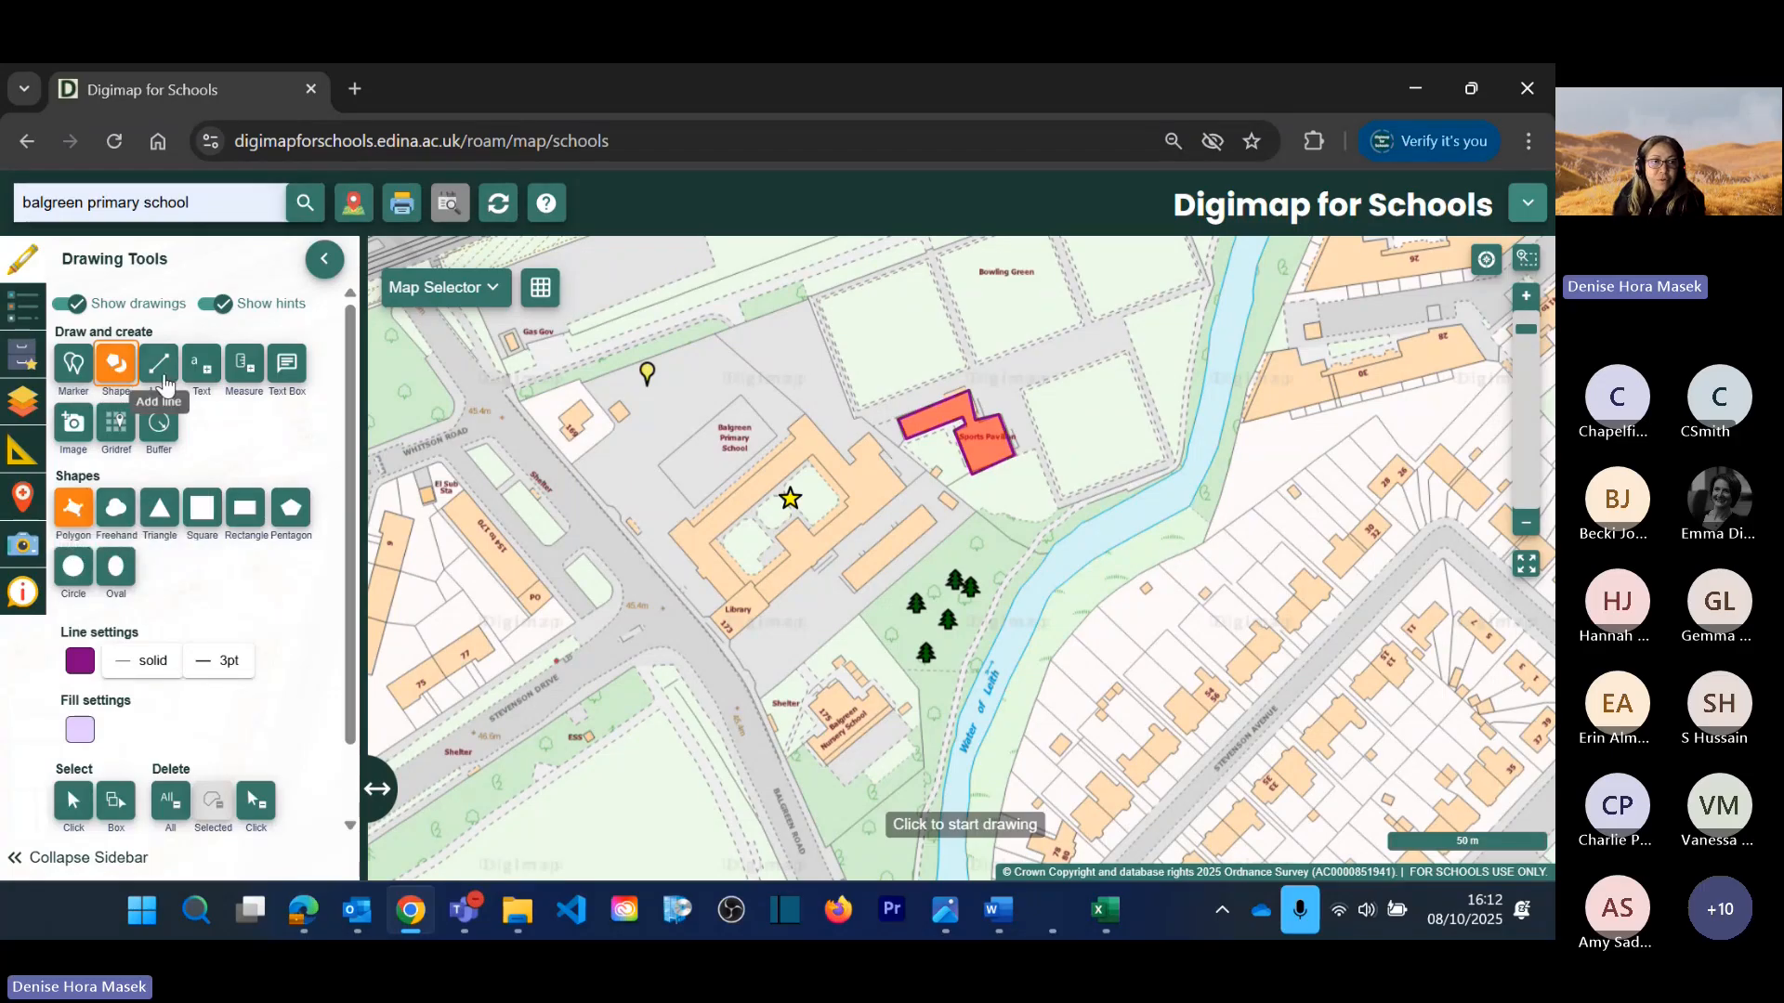
left_click(161, 372)
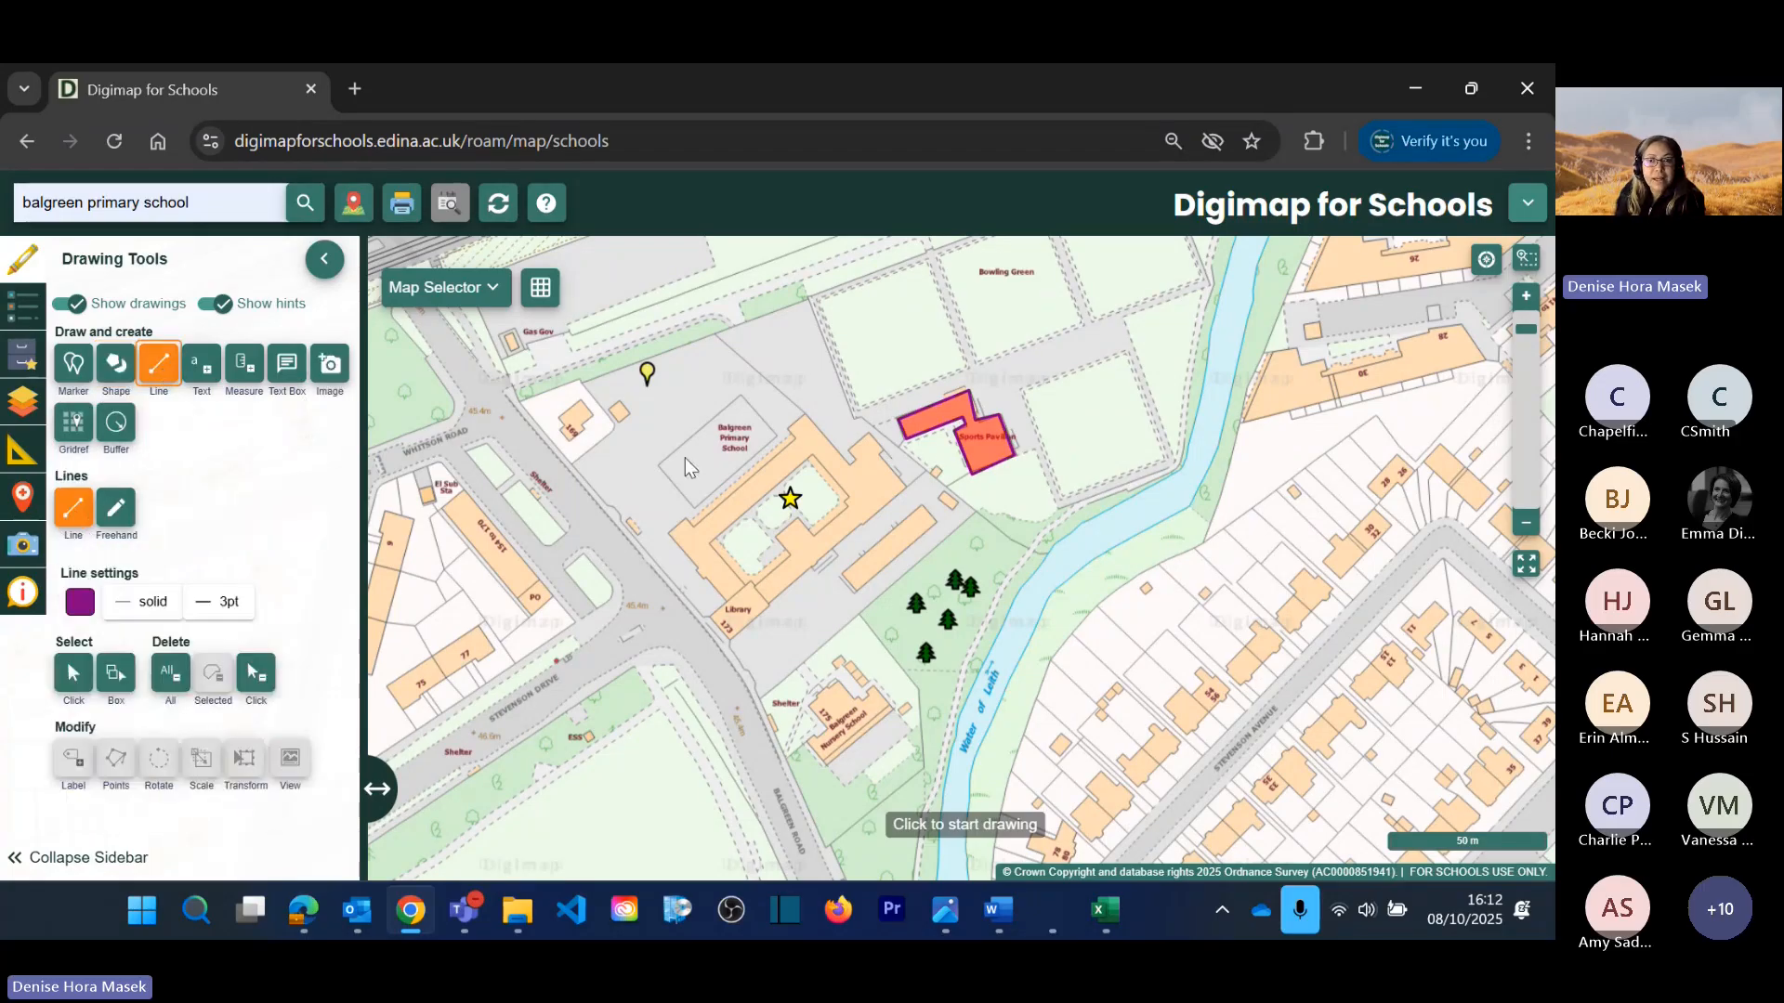
left_click(966, 459)
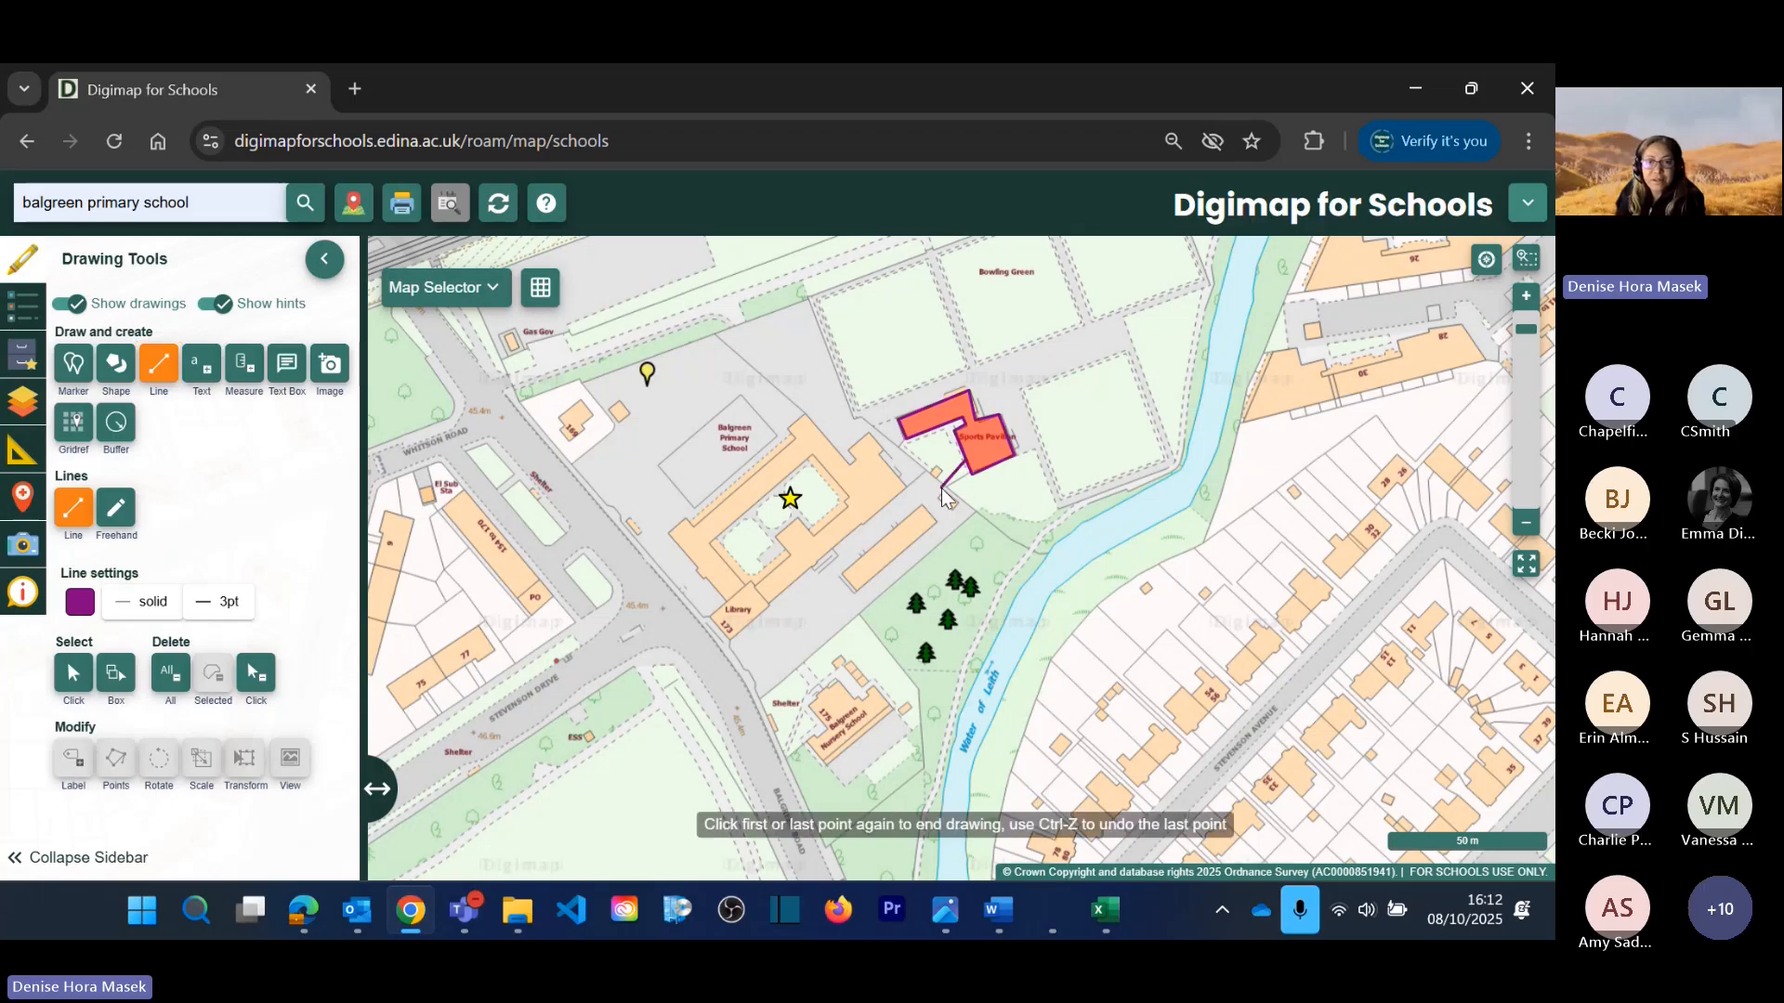
double_click(815, 569)
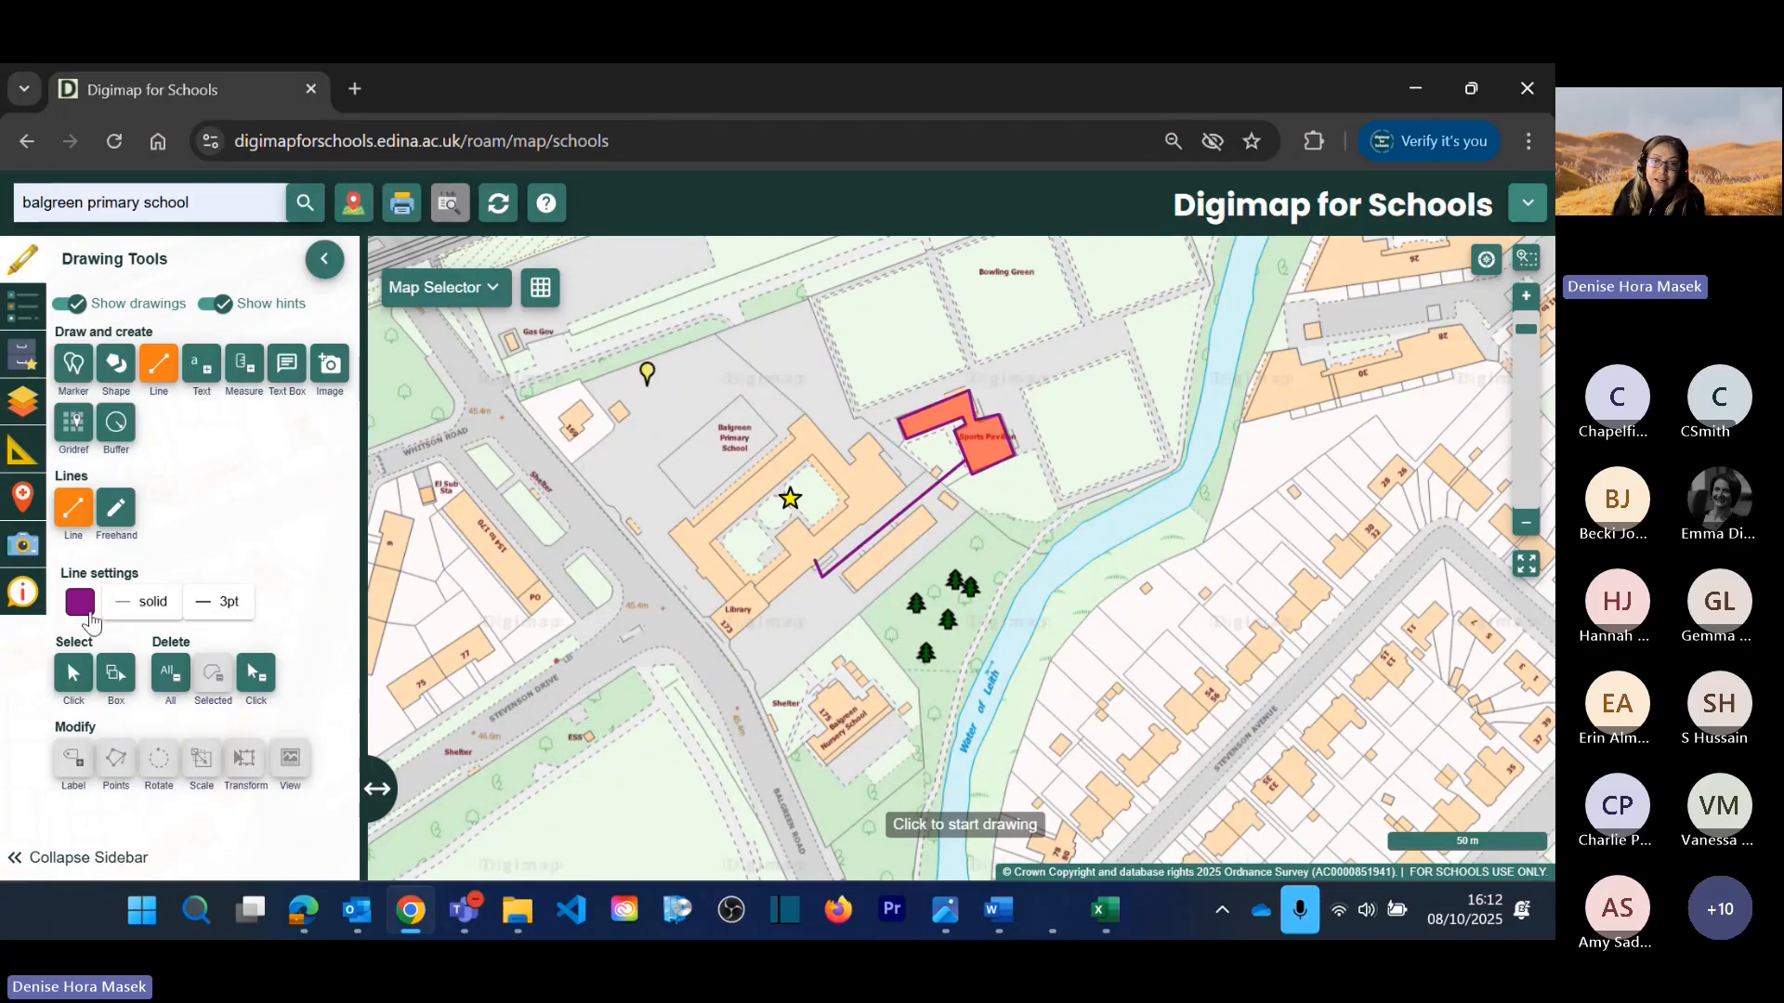
Step: Draw a trial horizontal line from the school's southeast side west across the road, and delete only that line while keeping the other drawings
left_click(861, 548)
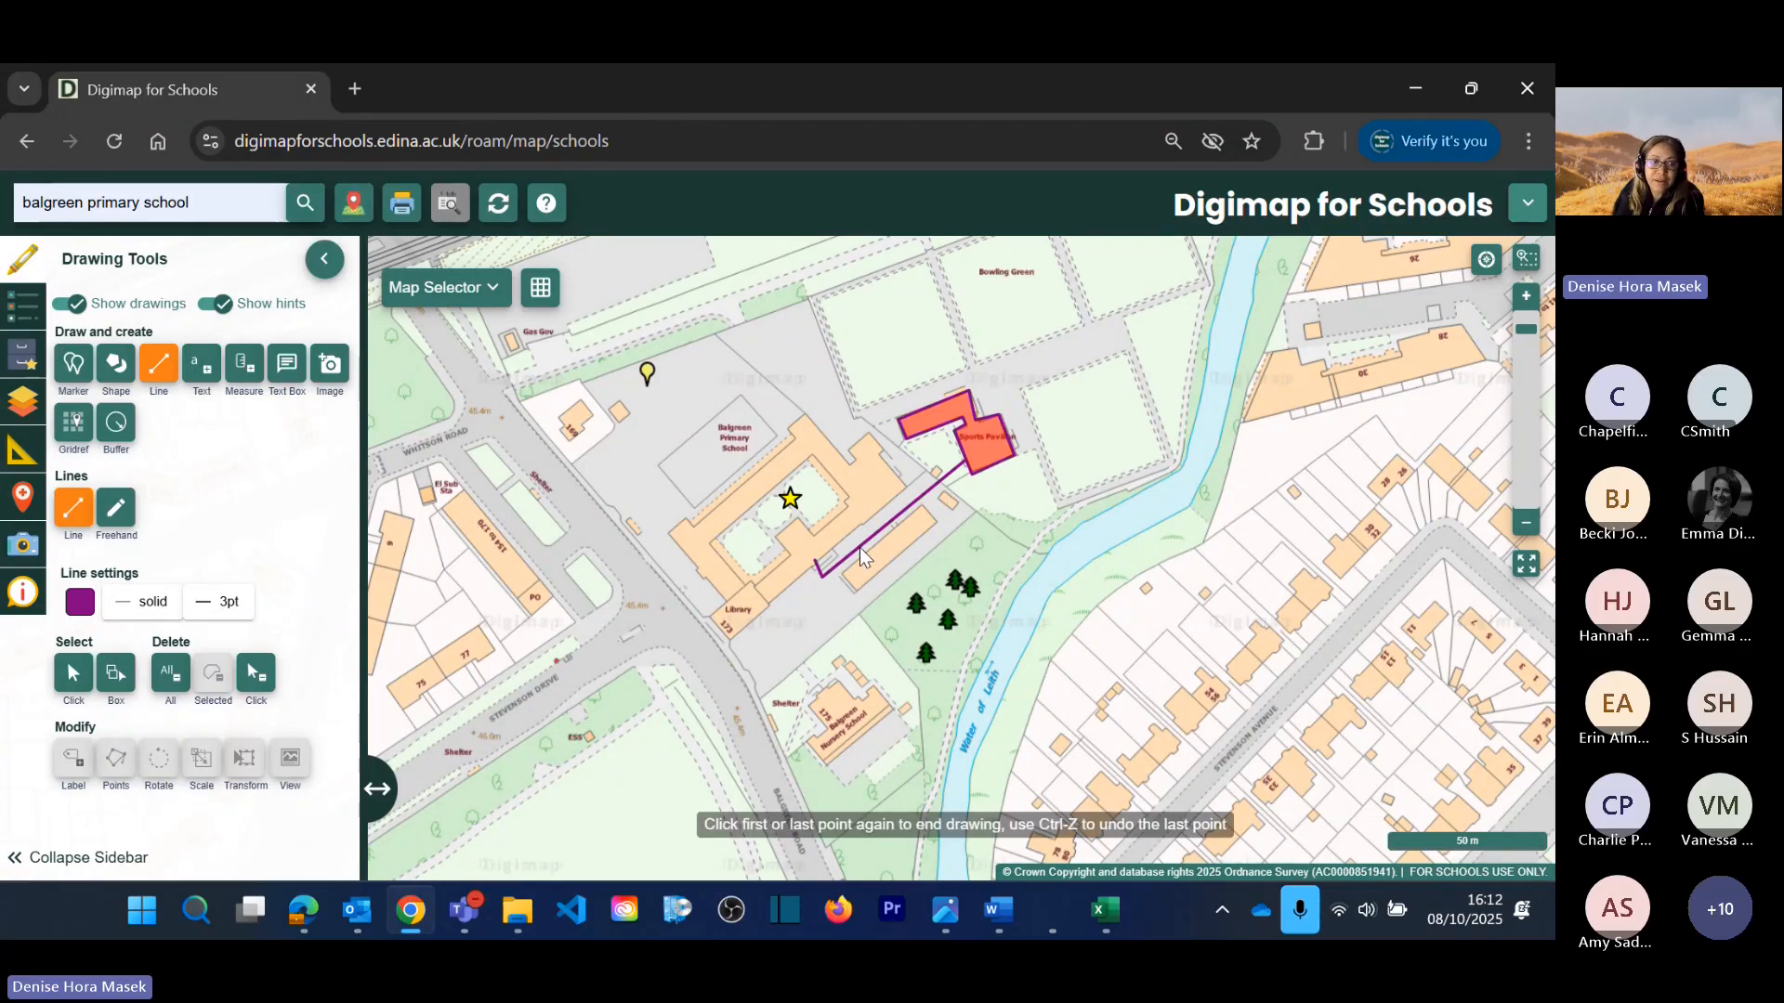
double_click(557, 549)
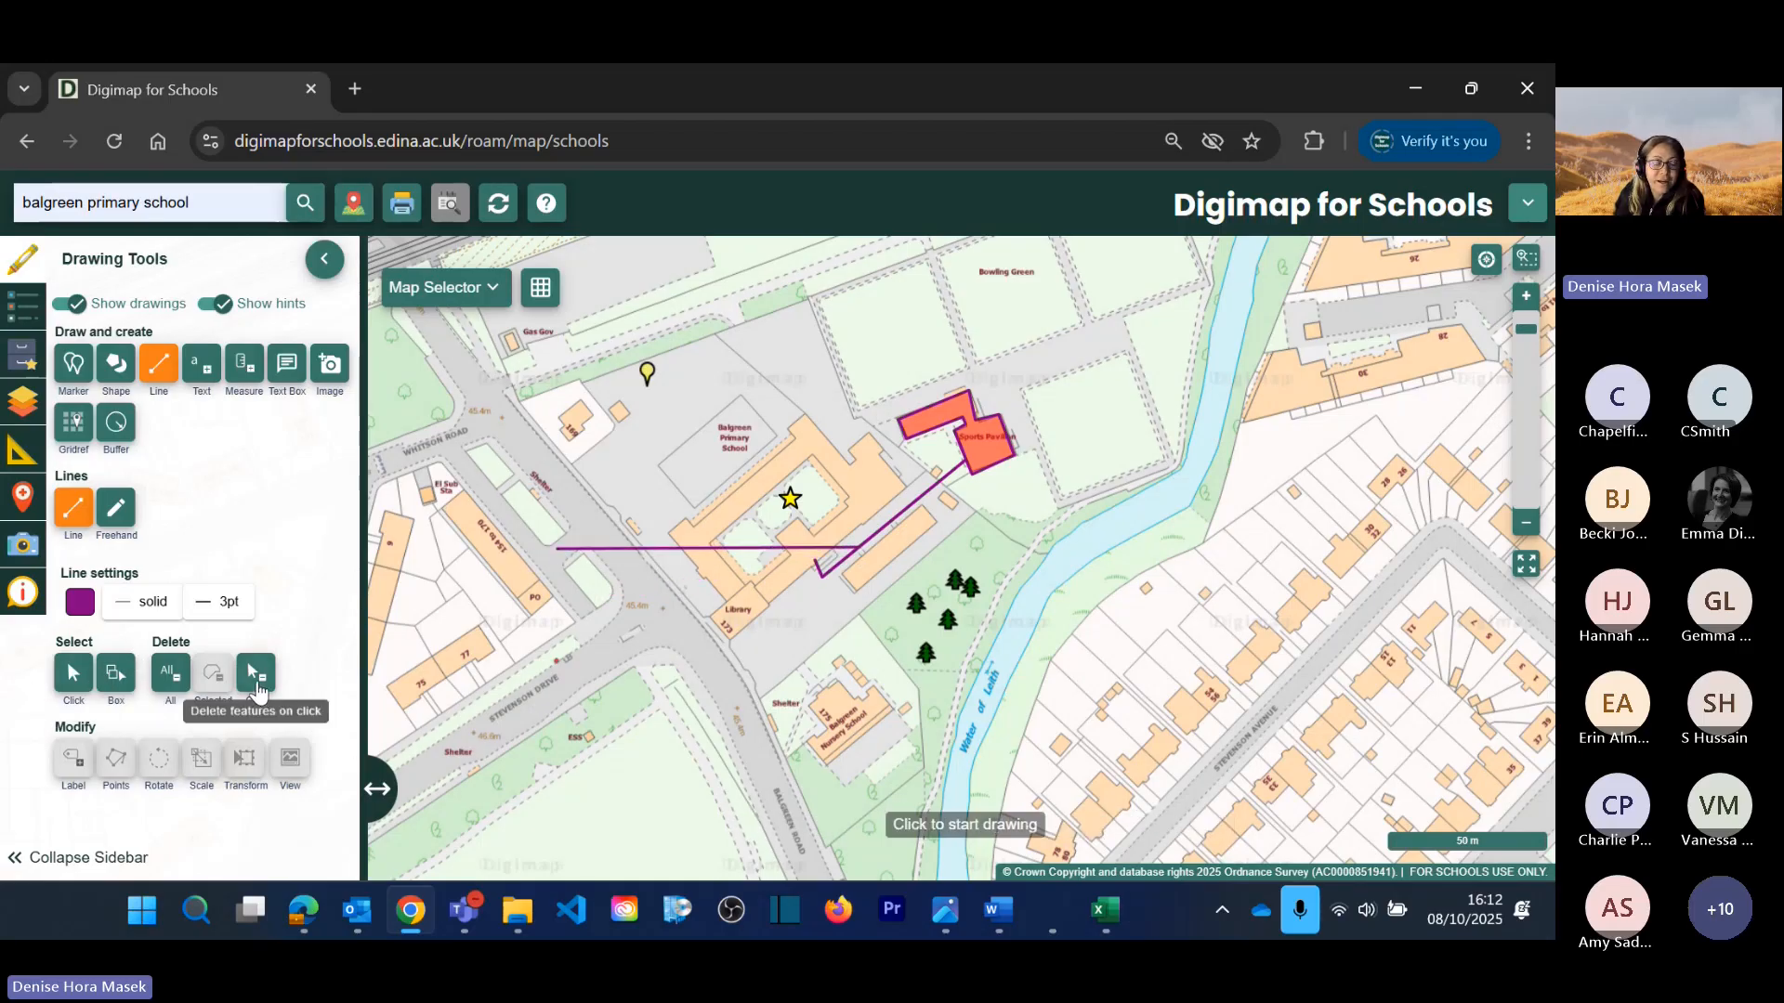
left_click(172, 685)
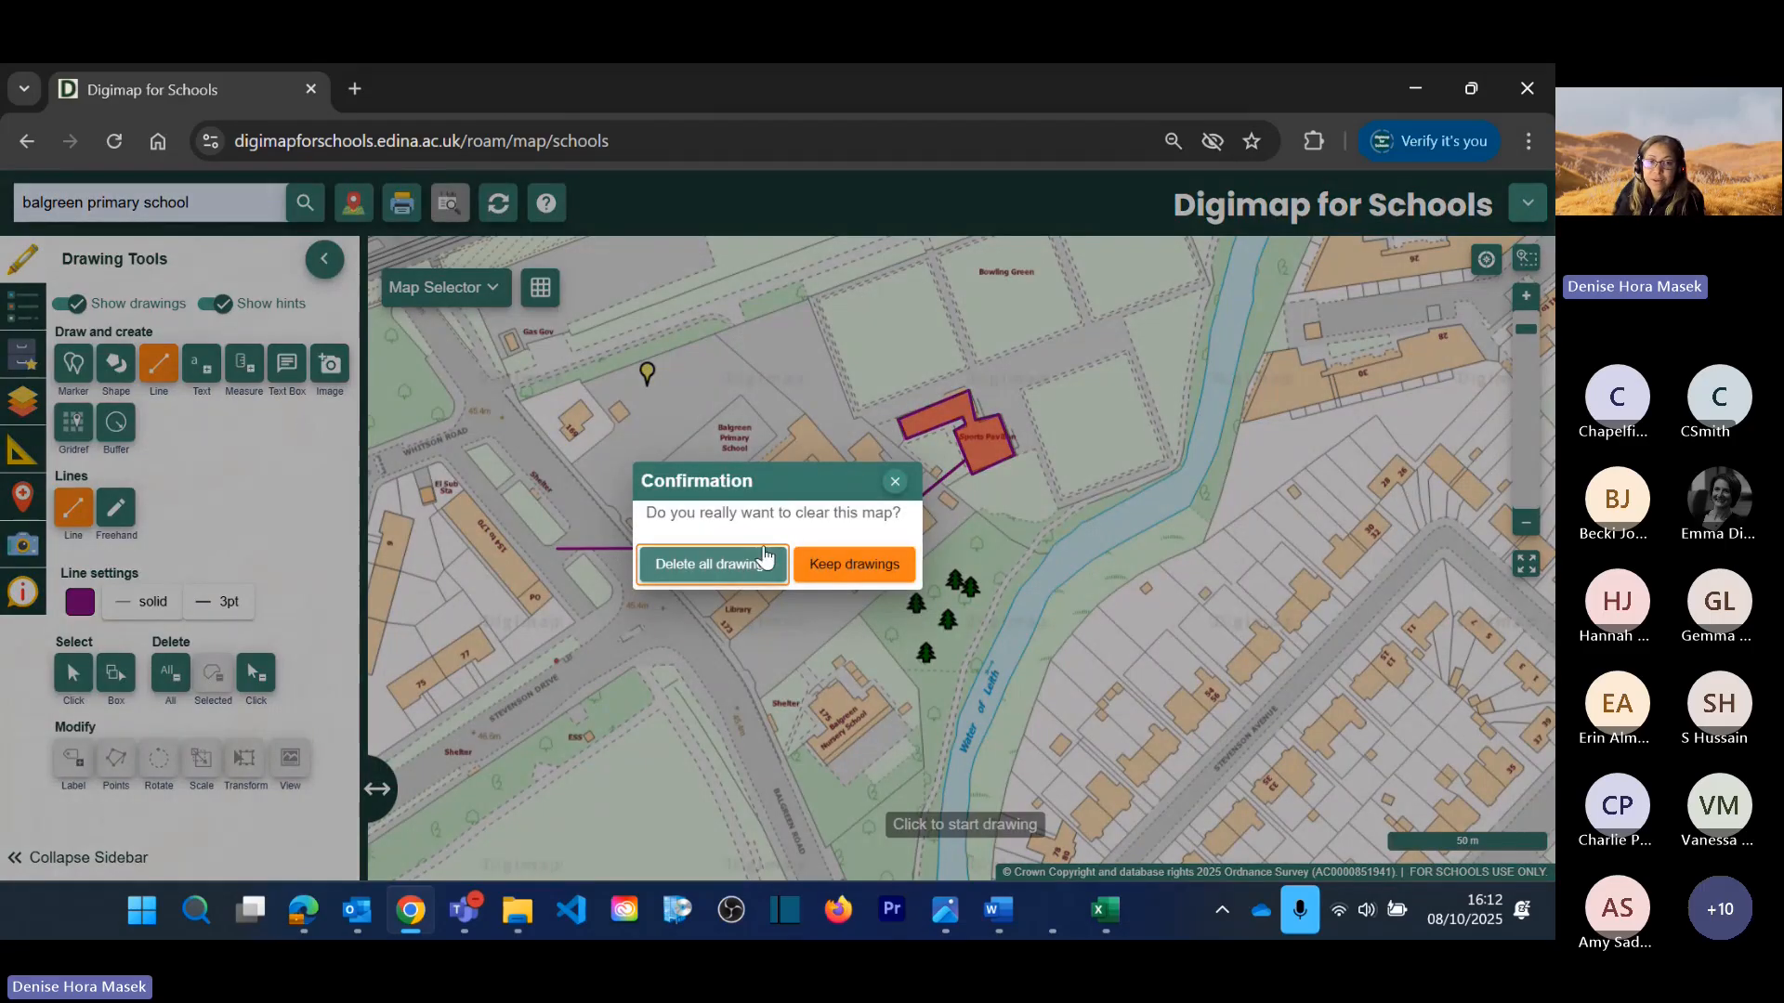
left_click(837, 568)
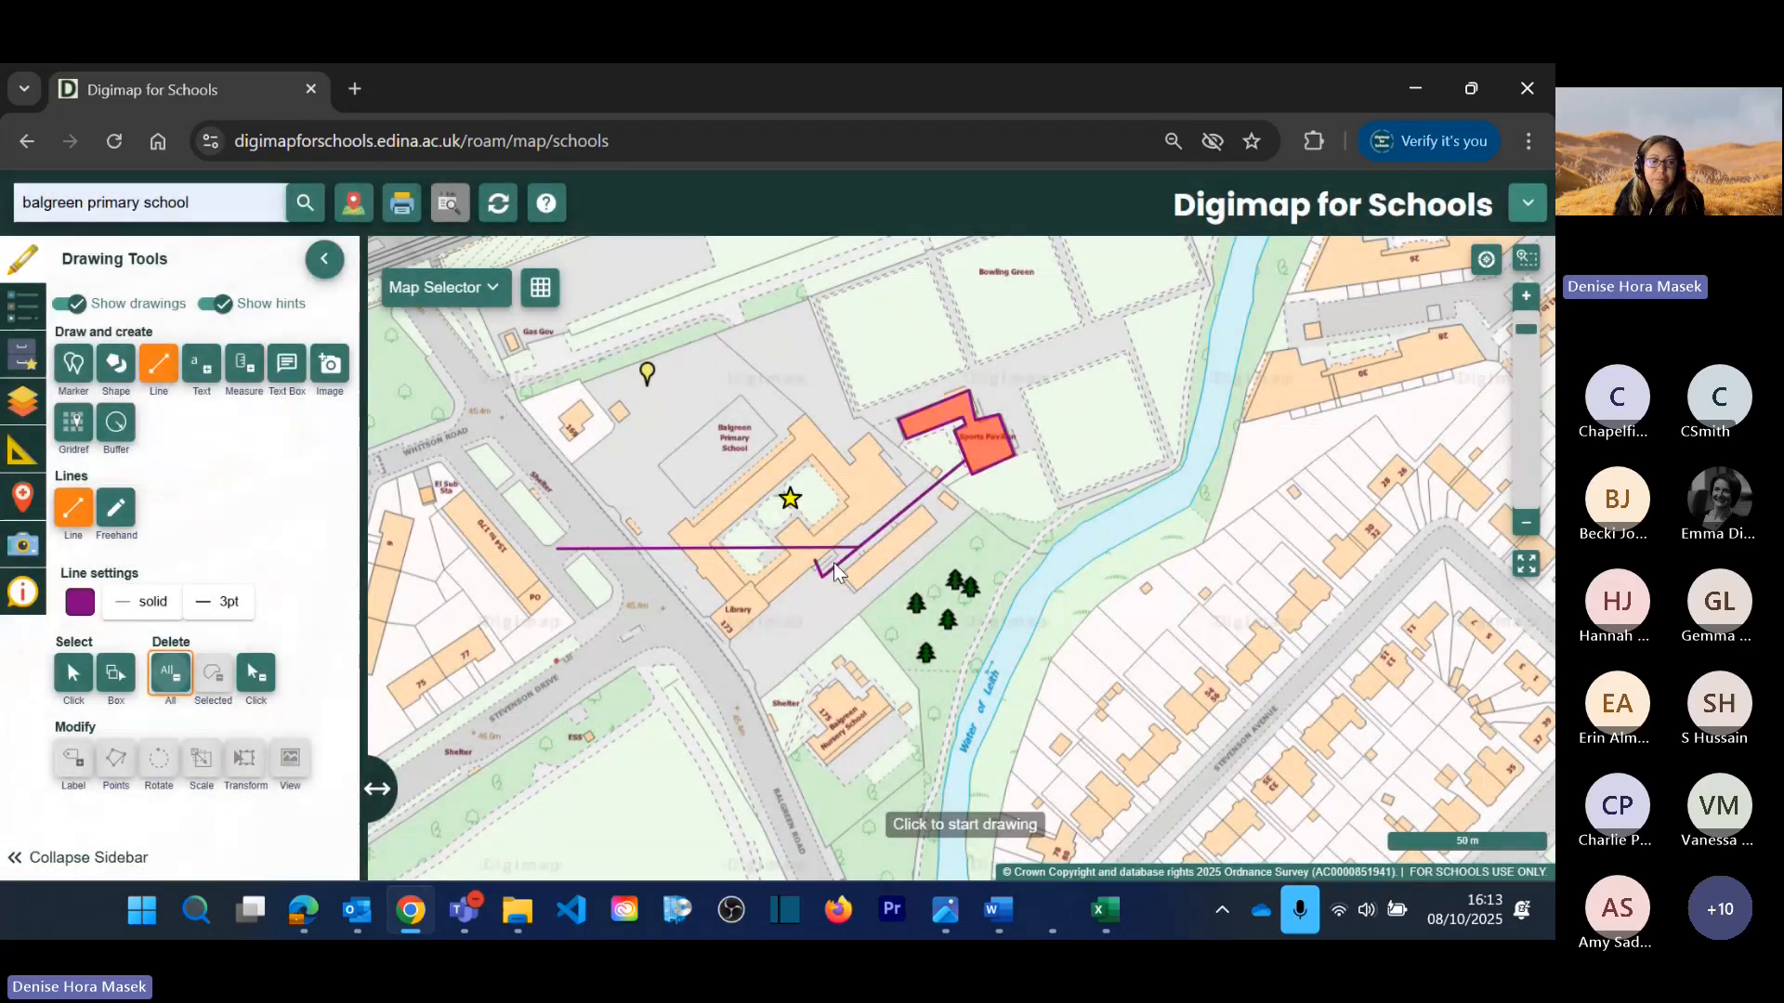
left_click(256, 674)
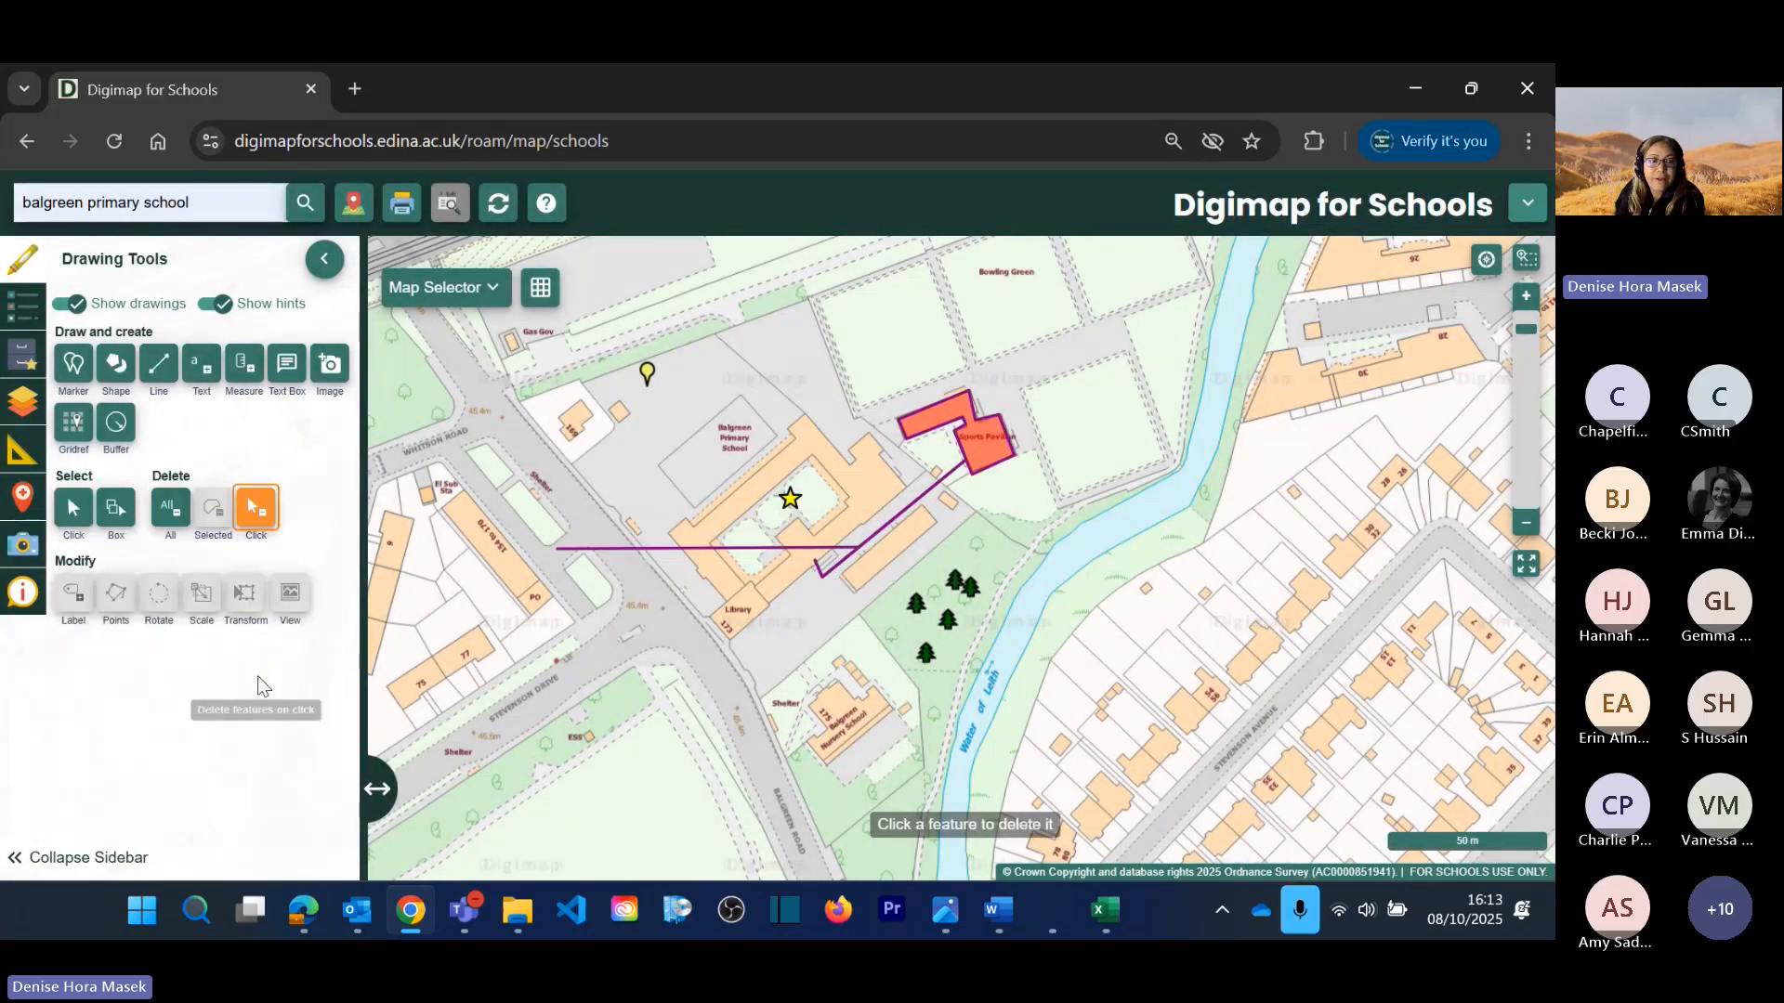
left_click(743, 549)
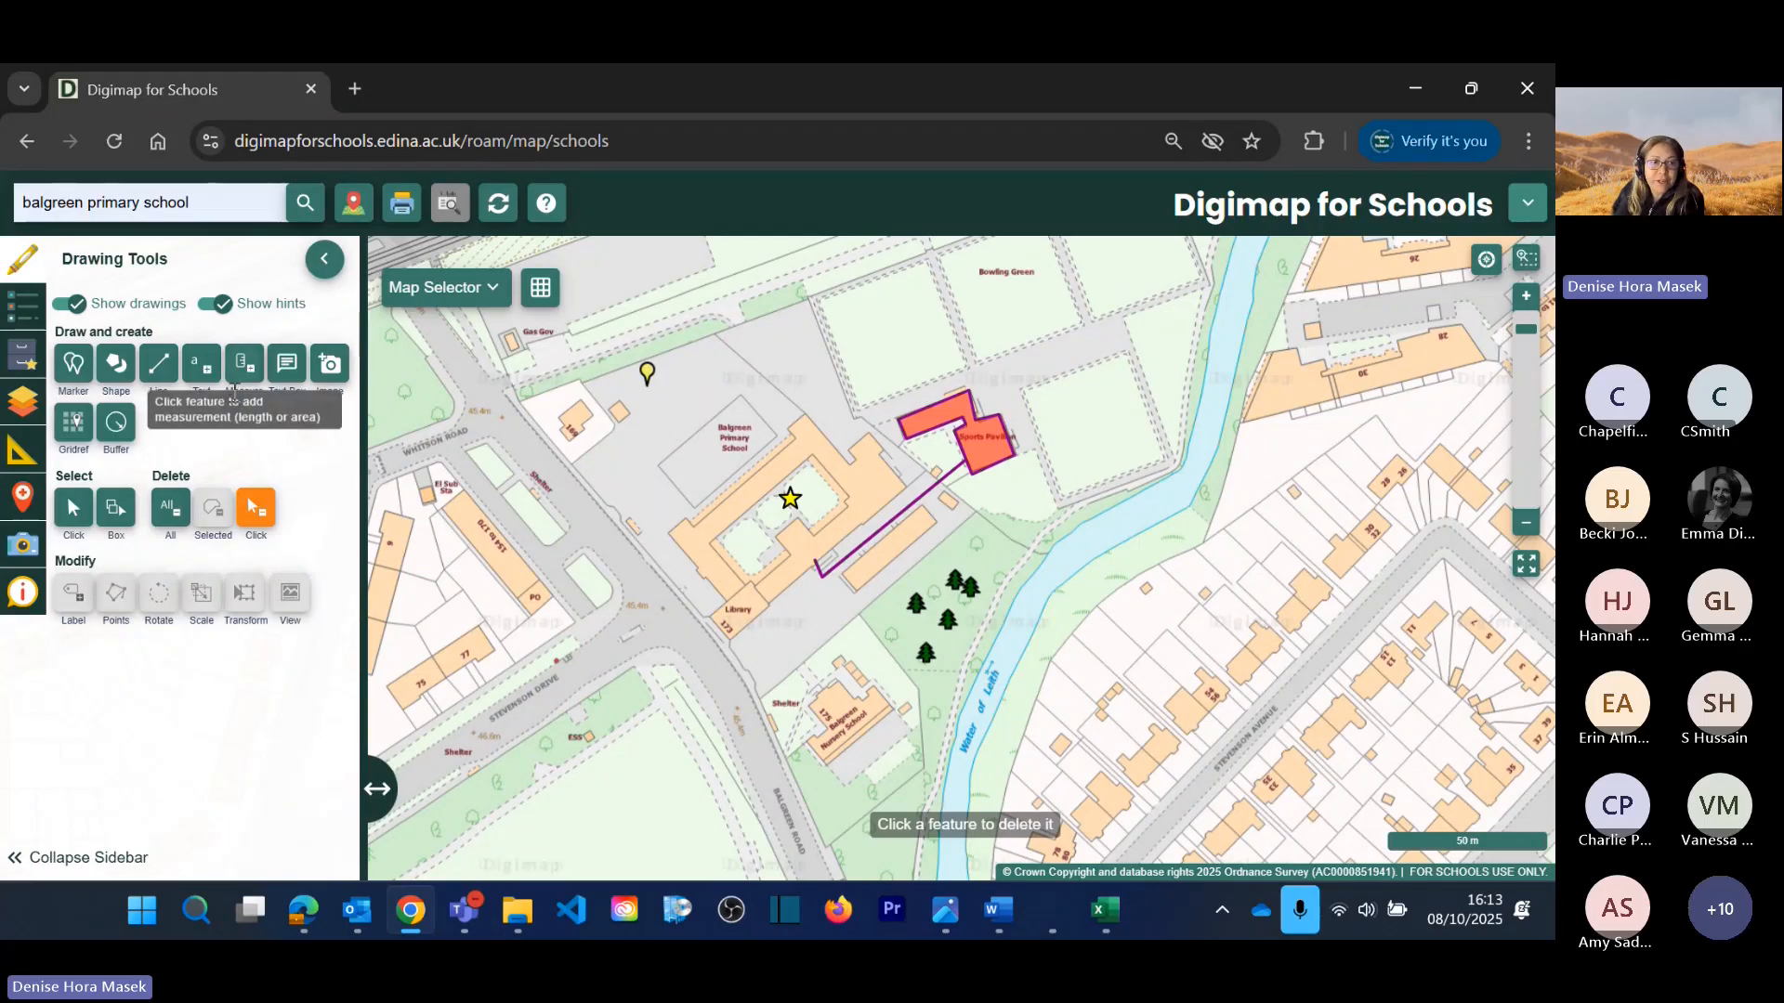
Step: Add metric measurement labels to the line southwest of the pavilion and to the Sports Pavilion polygon
left_click(244, 365)
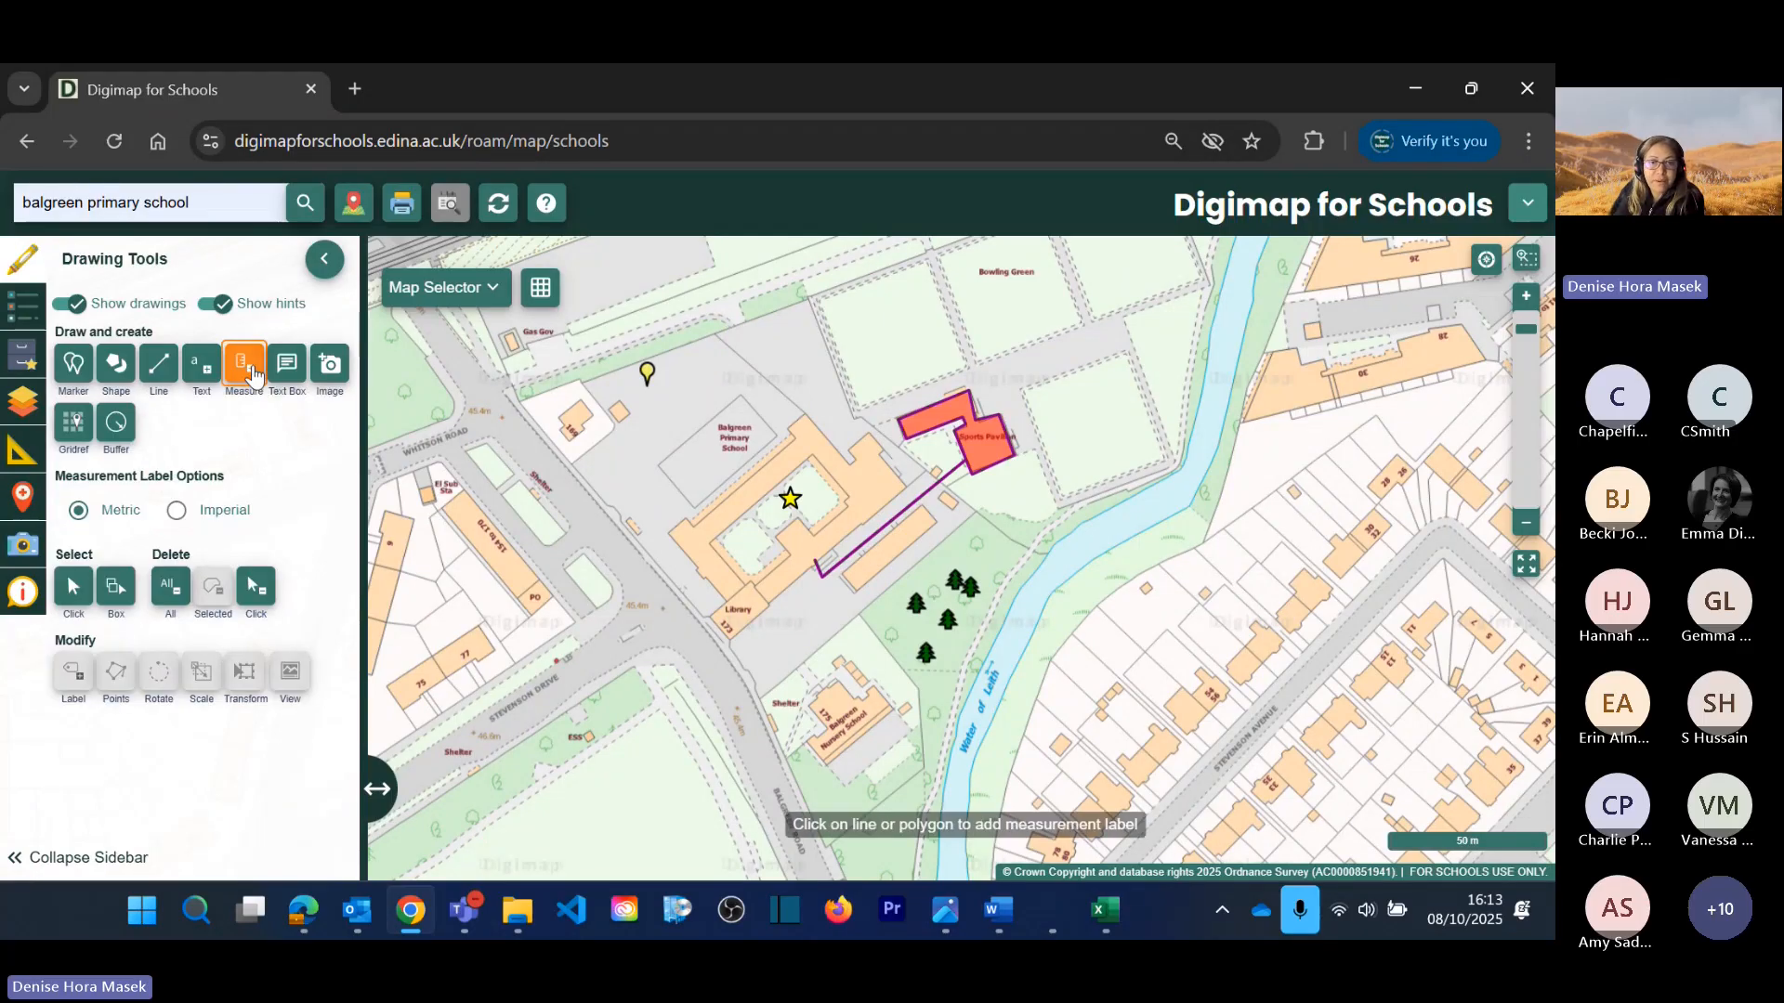
left_click(924, 503)
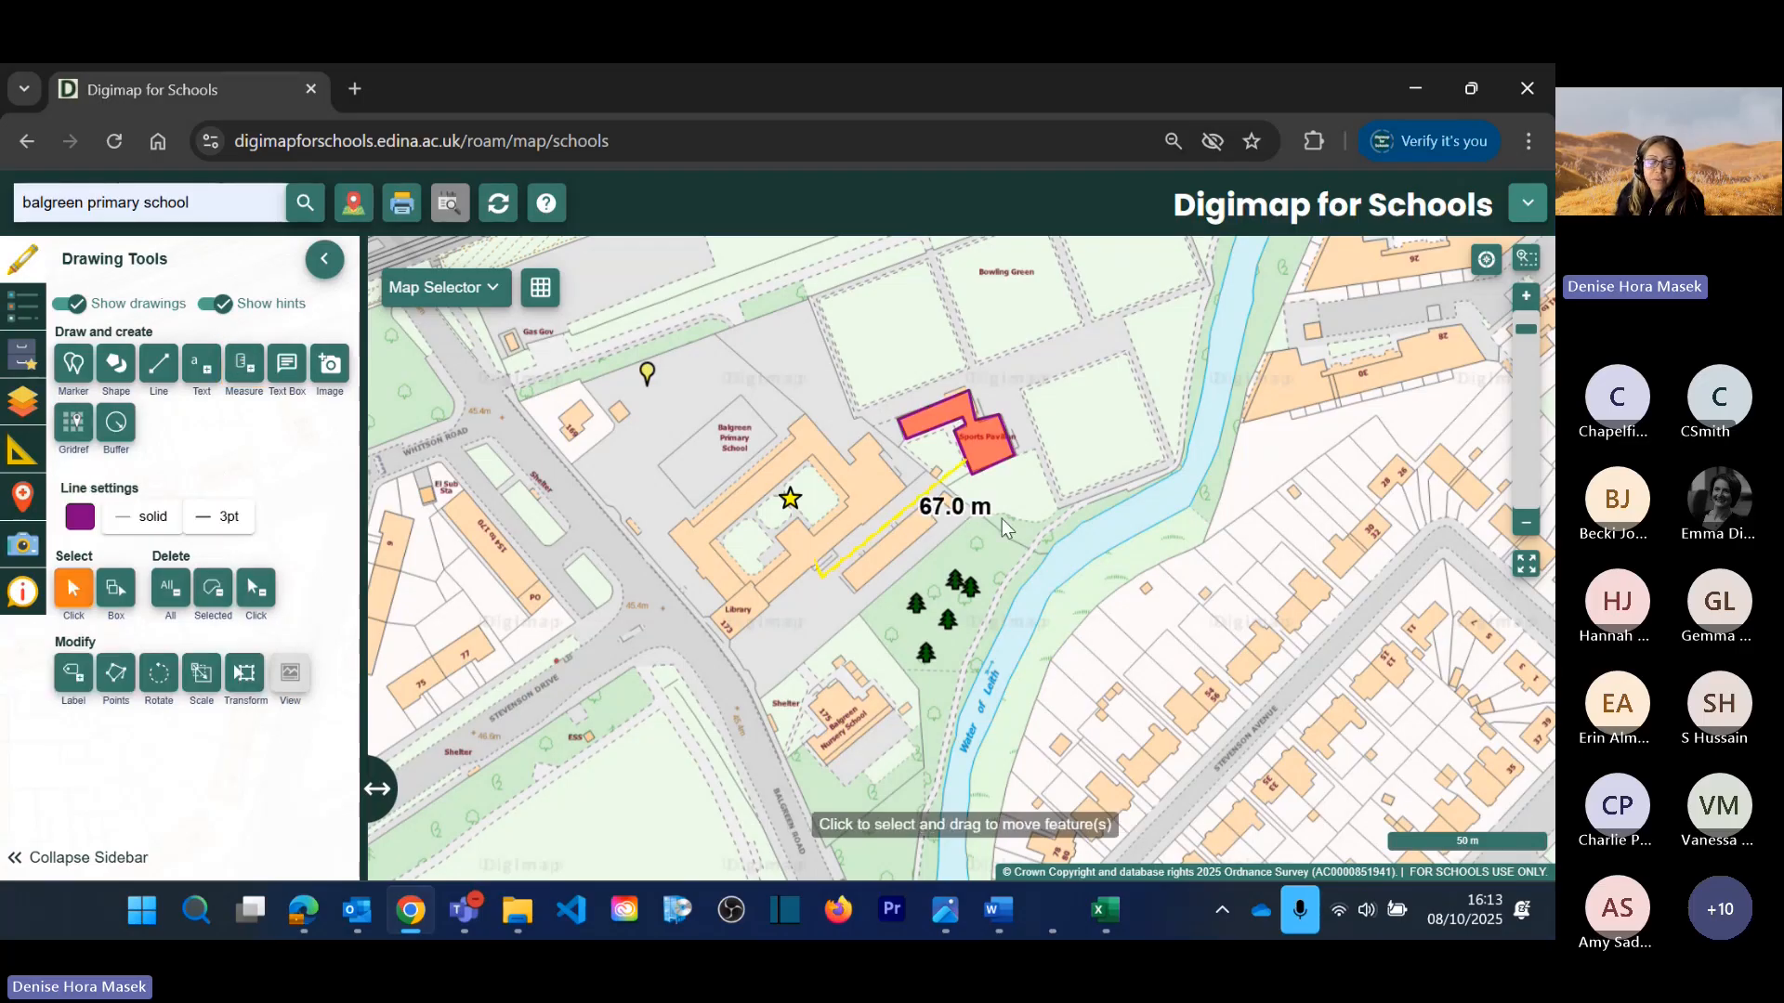
left_click(248, 366)
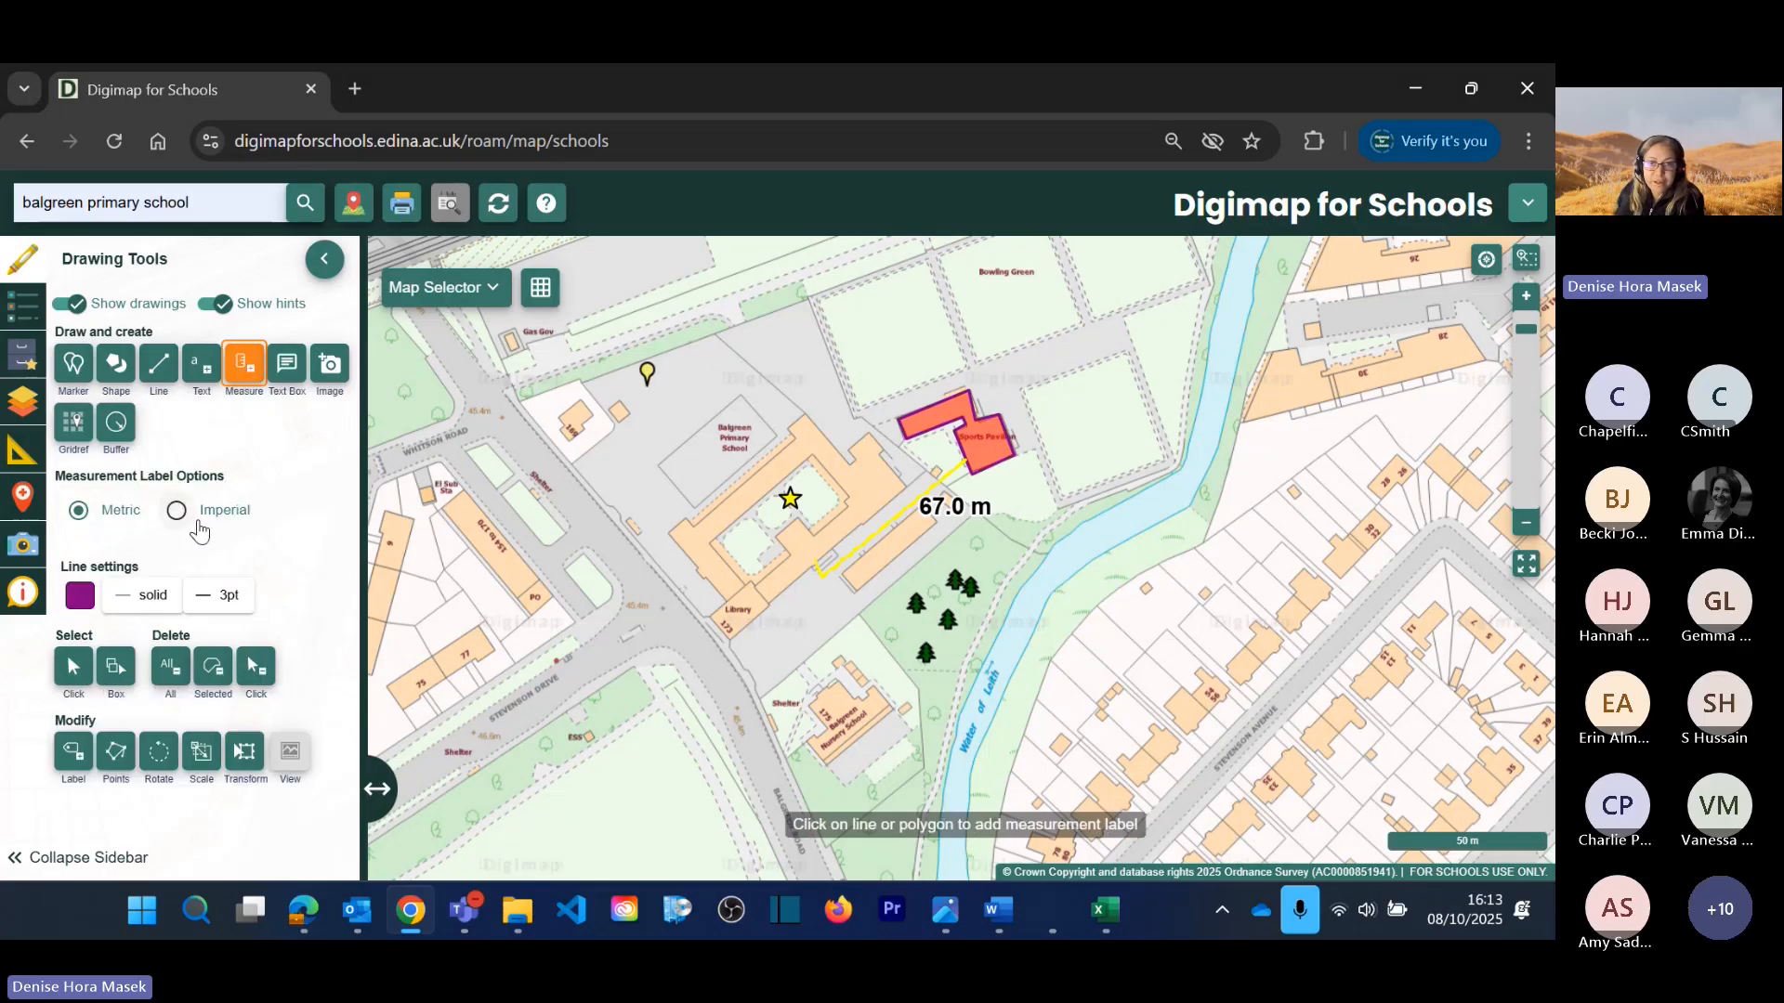
left_click(990, 446)
left_click(988, 446)
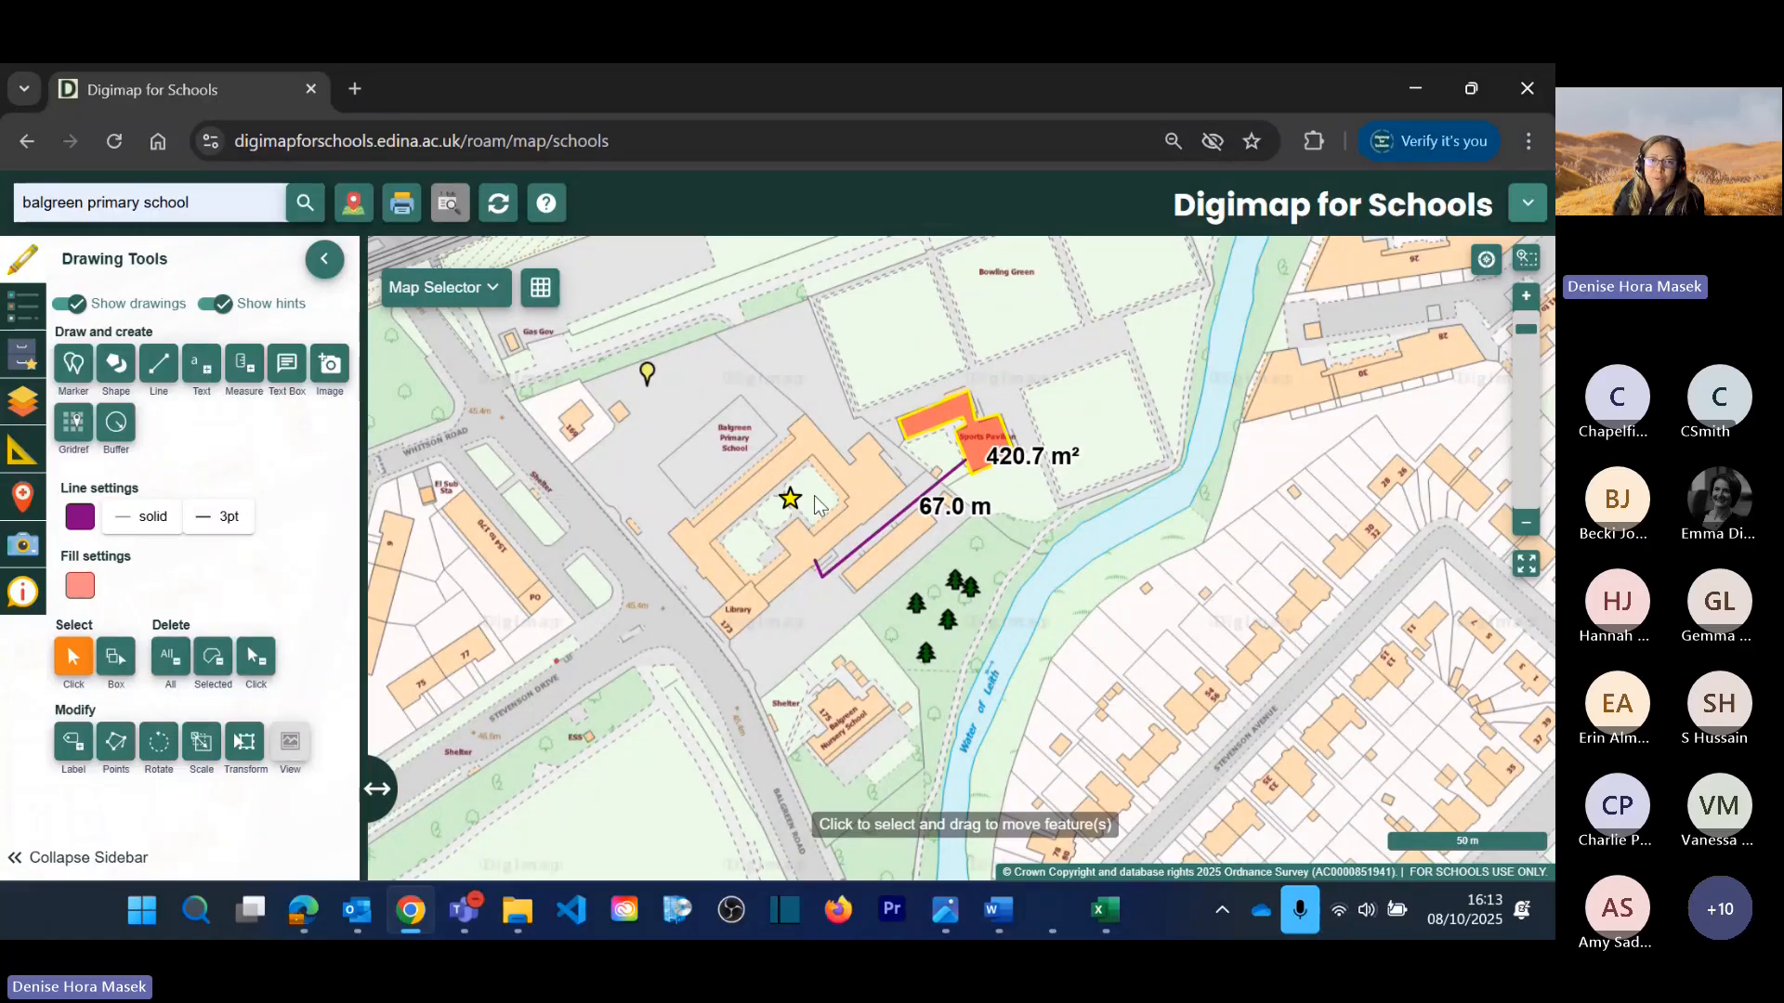
left_click(816, 491)
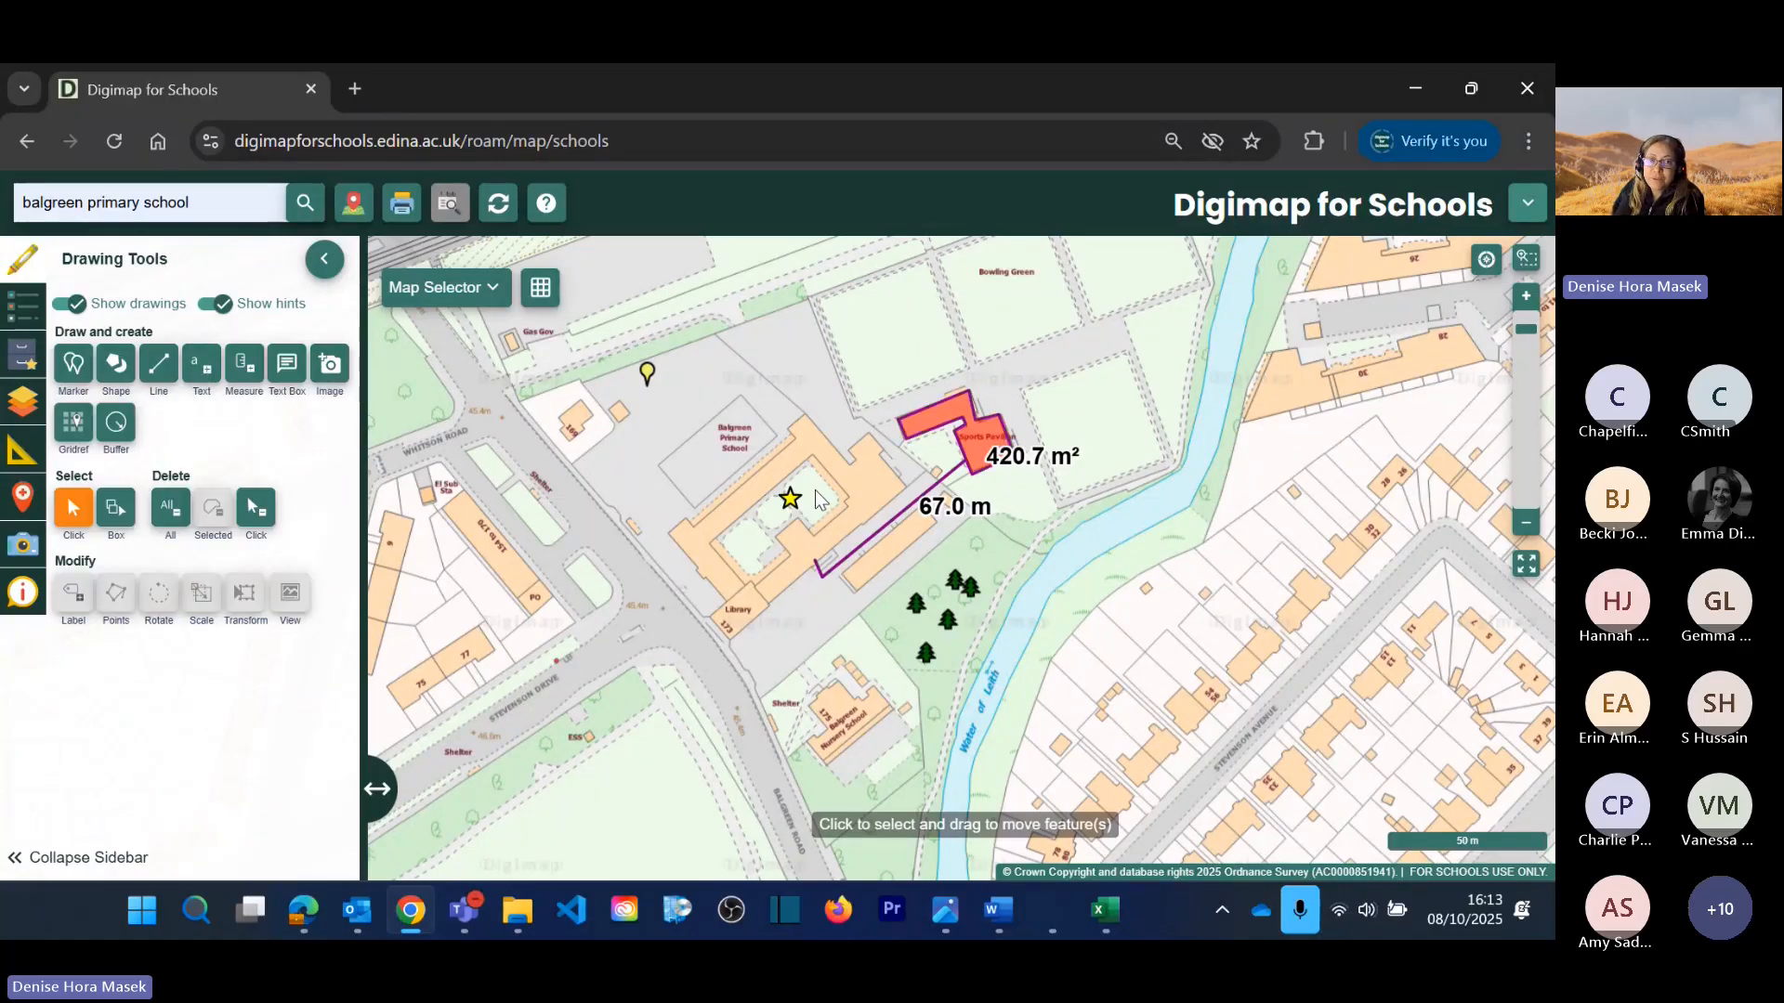
Step: Add the text label "BGPS" at the school building and move it just above the yellow star marker
left_click(201, 364)
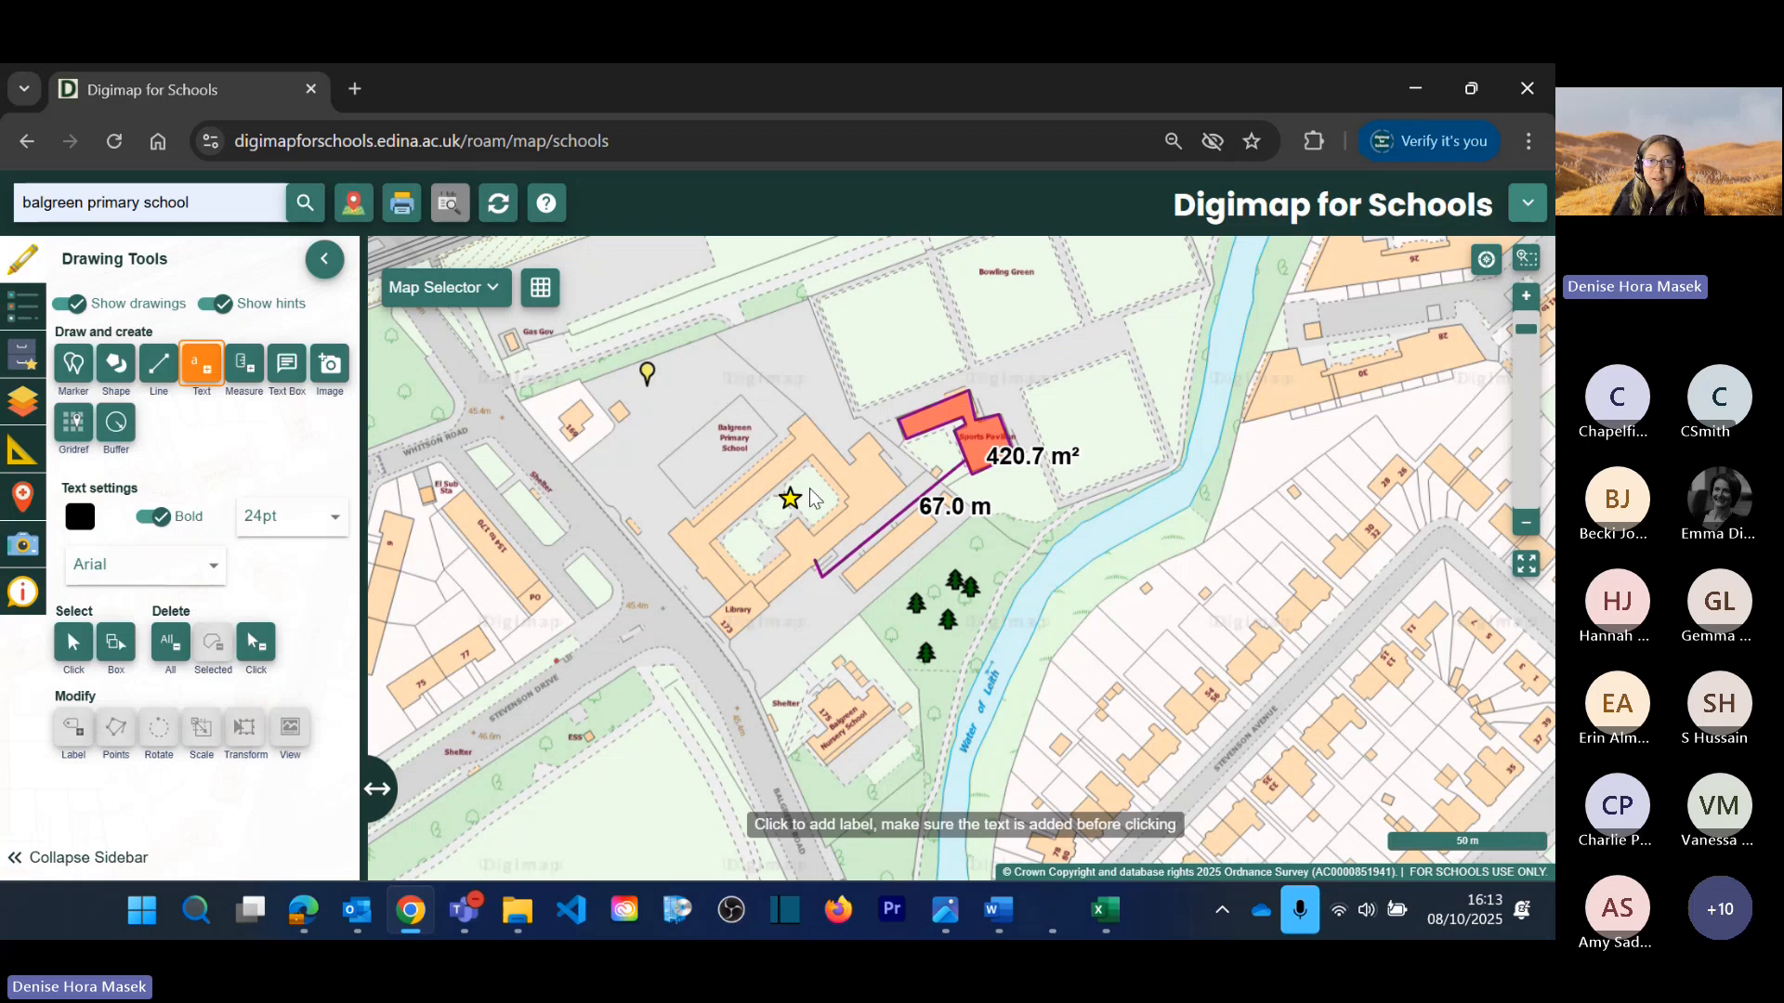
left_click(810, 498)
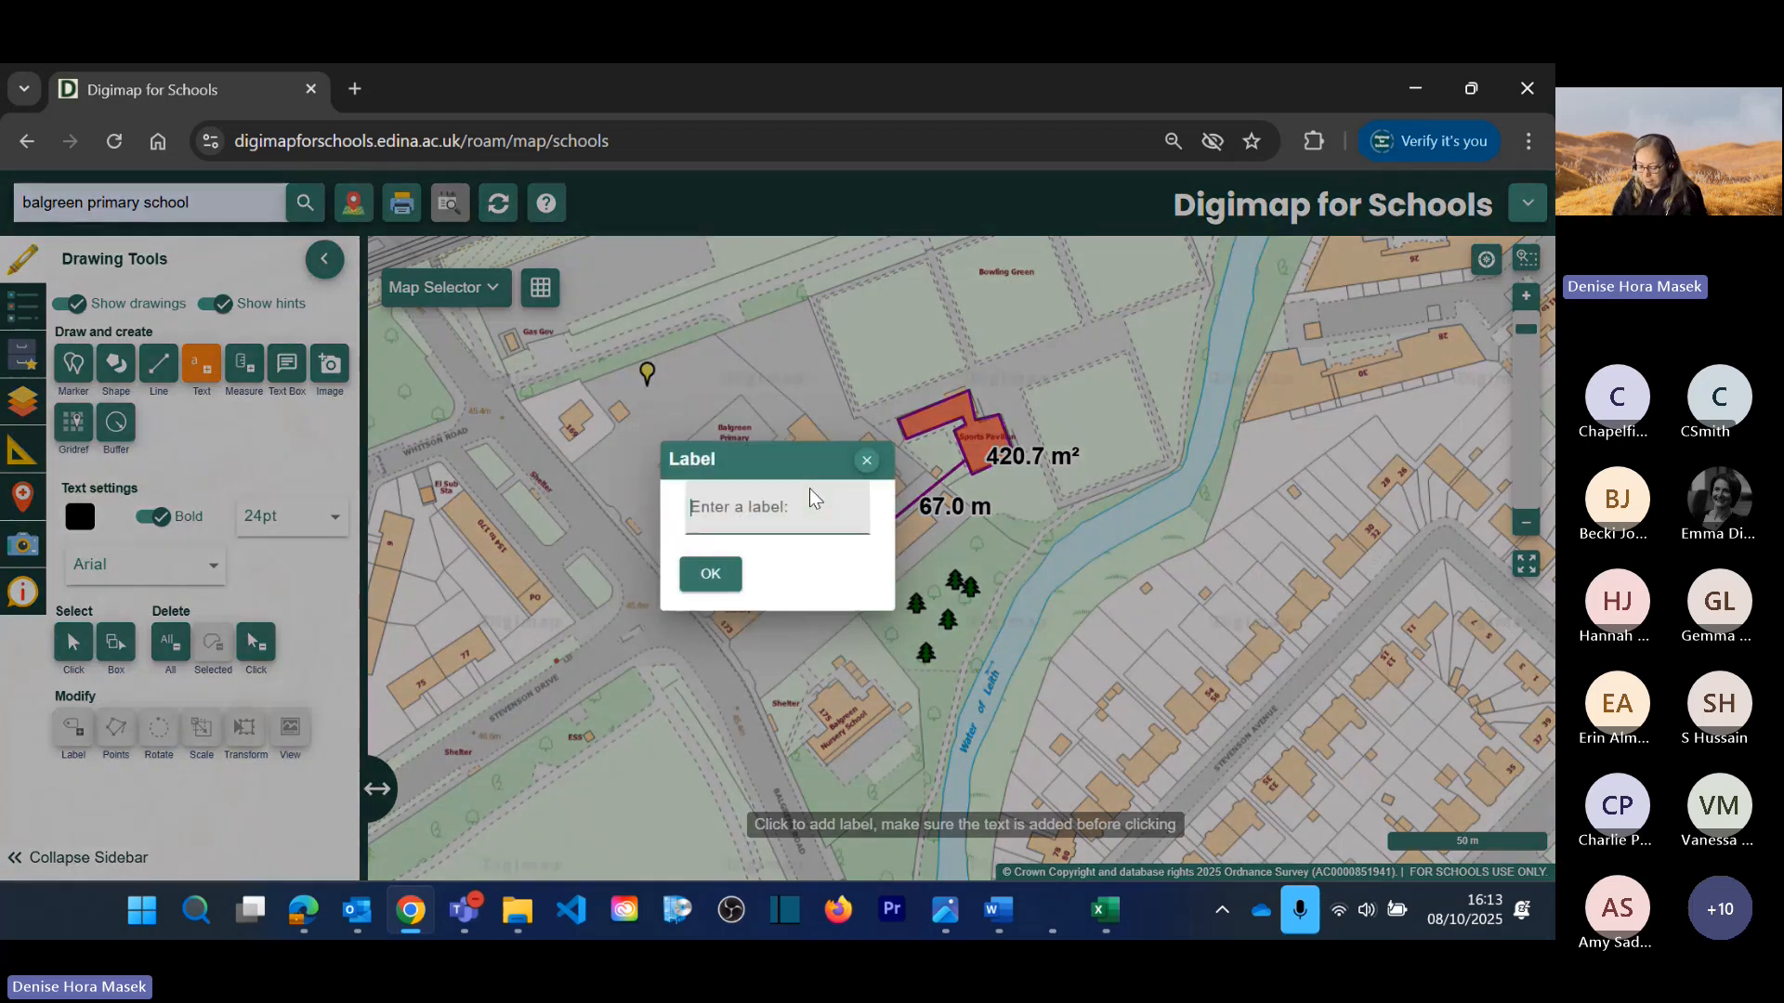
type("BGPS")
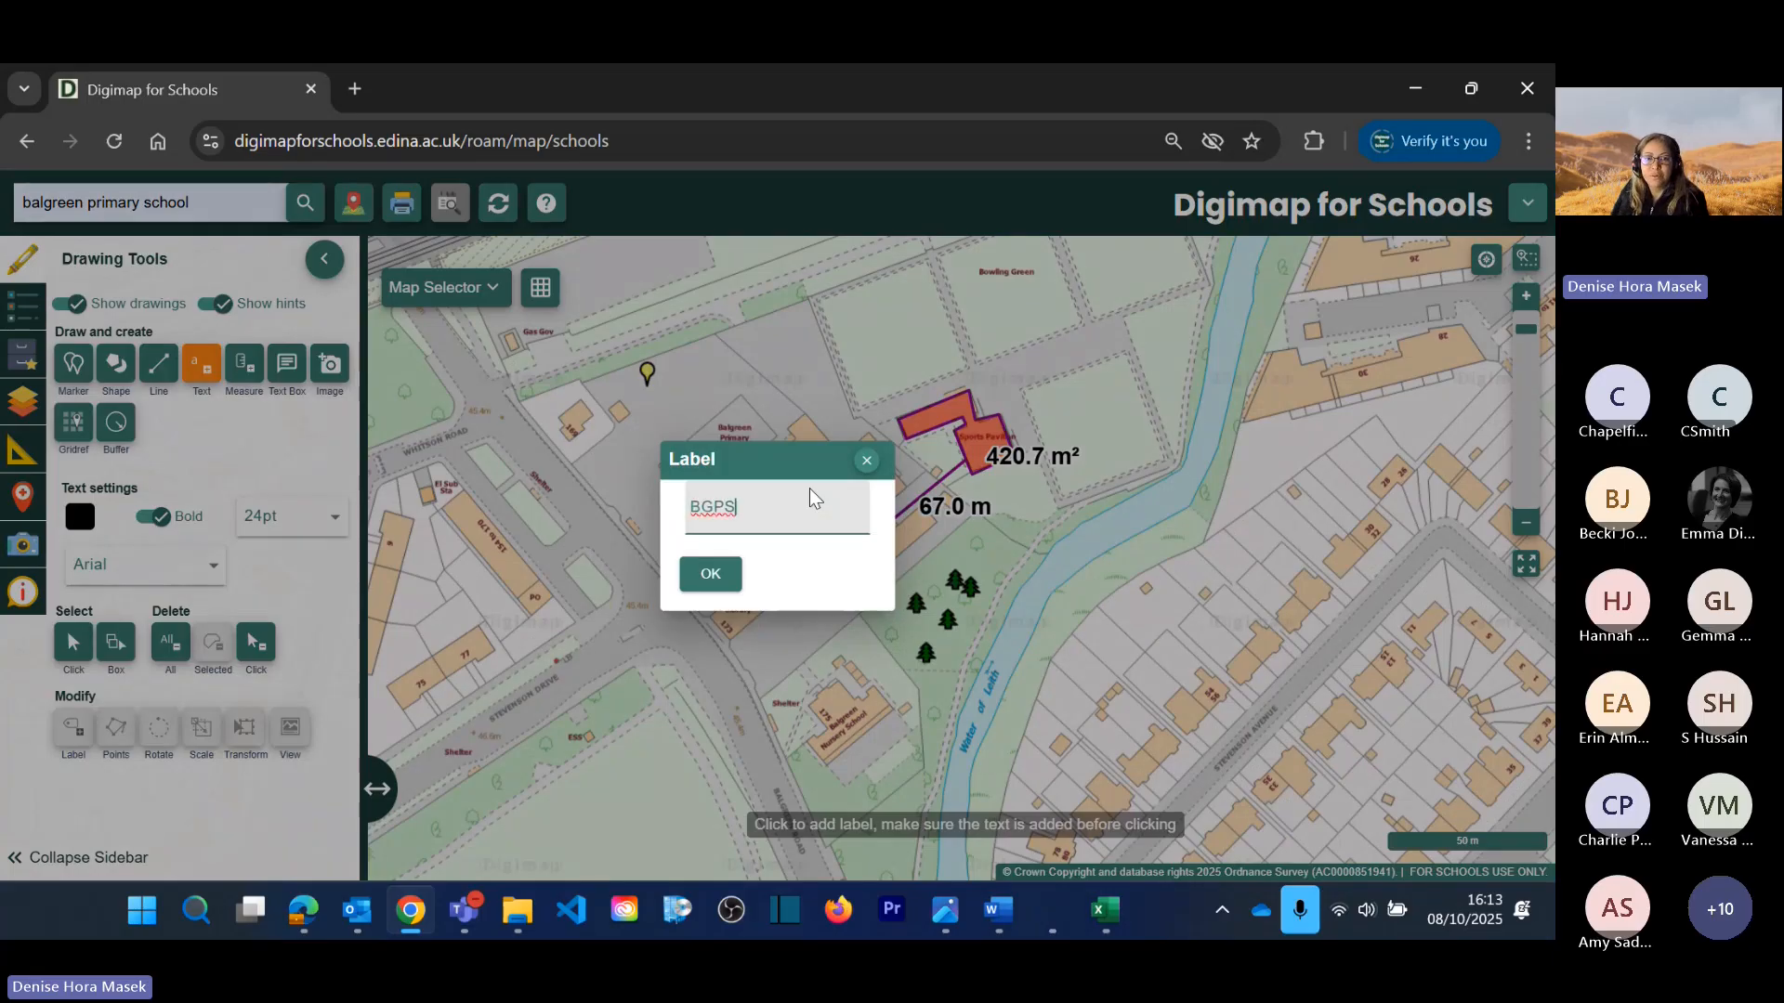
key("Return")
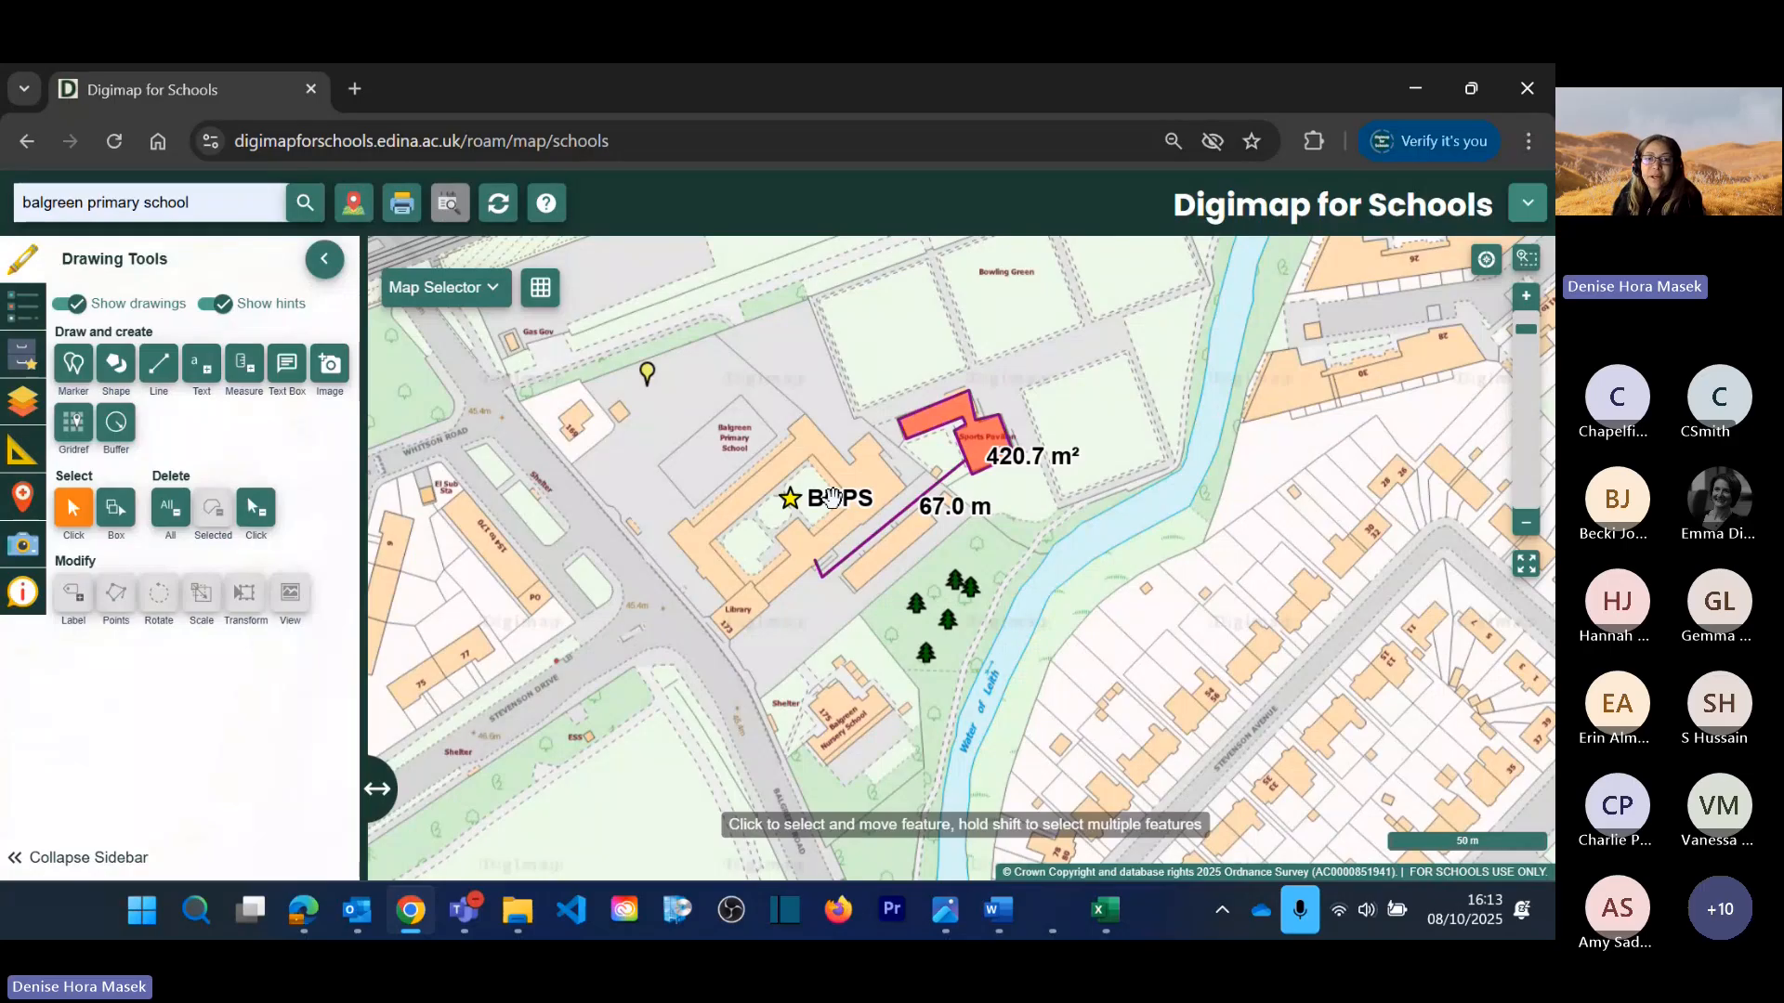
mouse_move(832, 497)
left_mouse_down()
mouse_move(824, 468)
mouse_move(754, 465)
mouse_move(851, 476)
mouse_move(794, 467)
left_mouse_up()
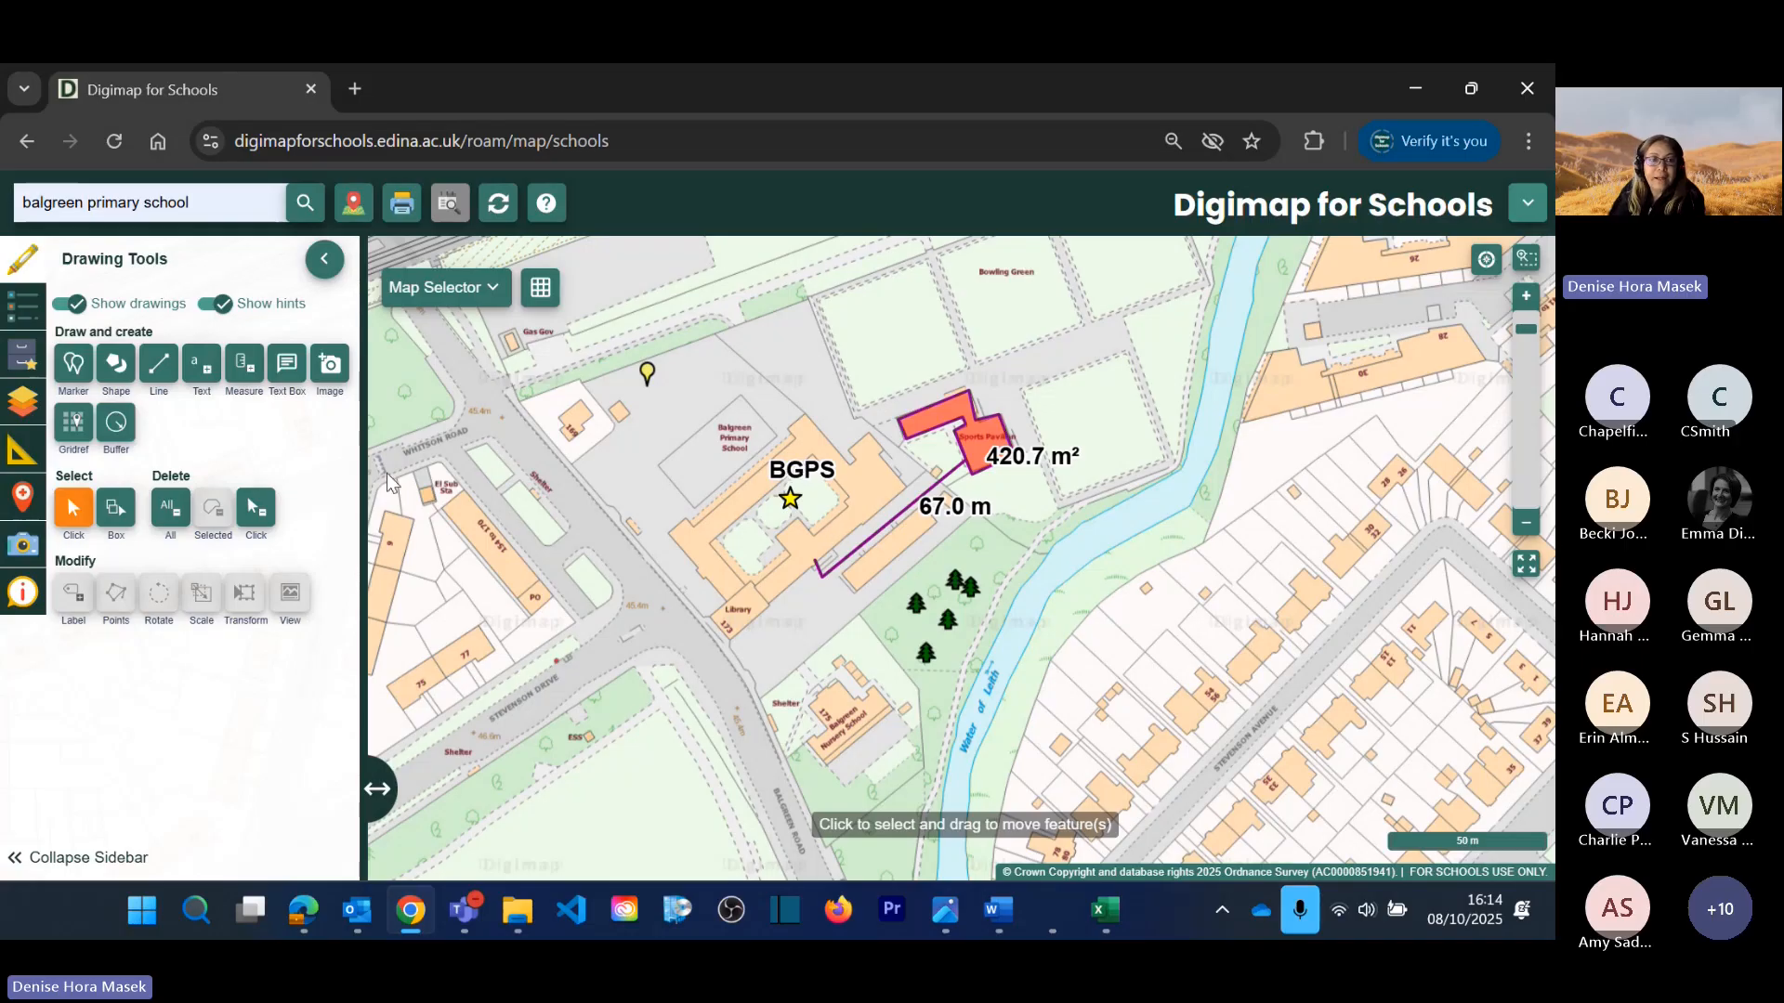
Step: Add a text box with a diamond marker on the green field north of the school, reading "I play football here."
left_click(287, 365)
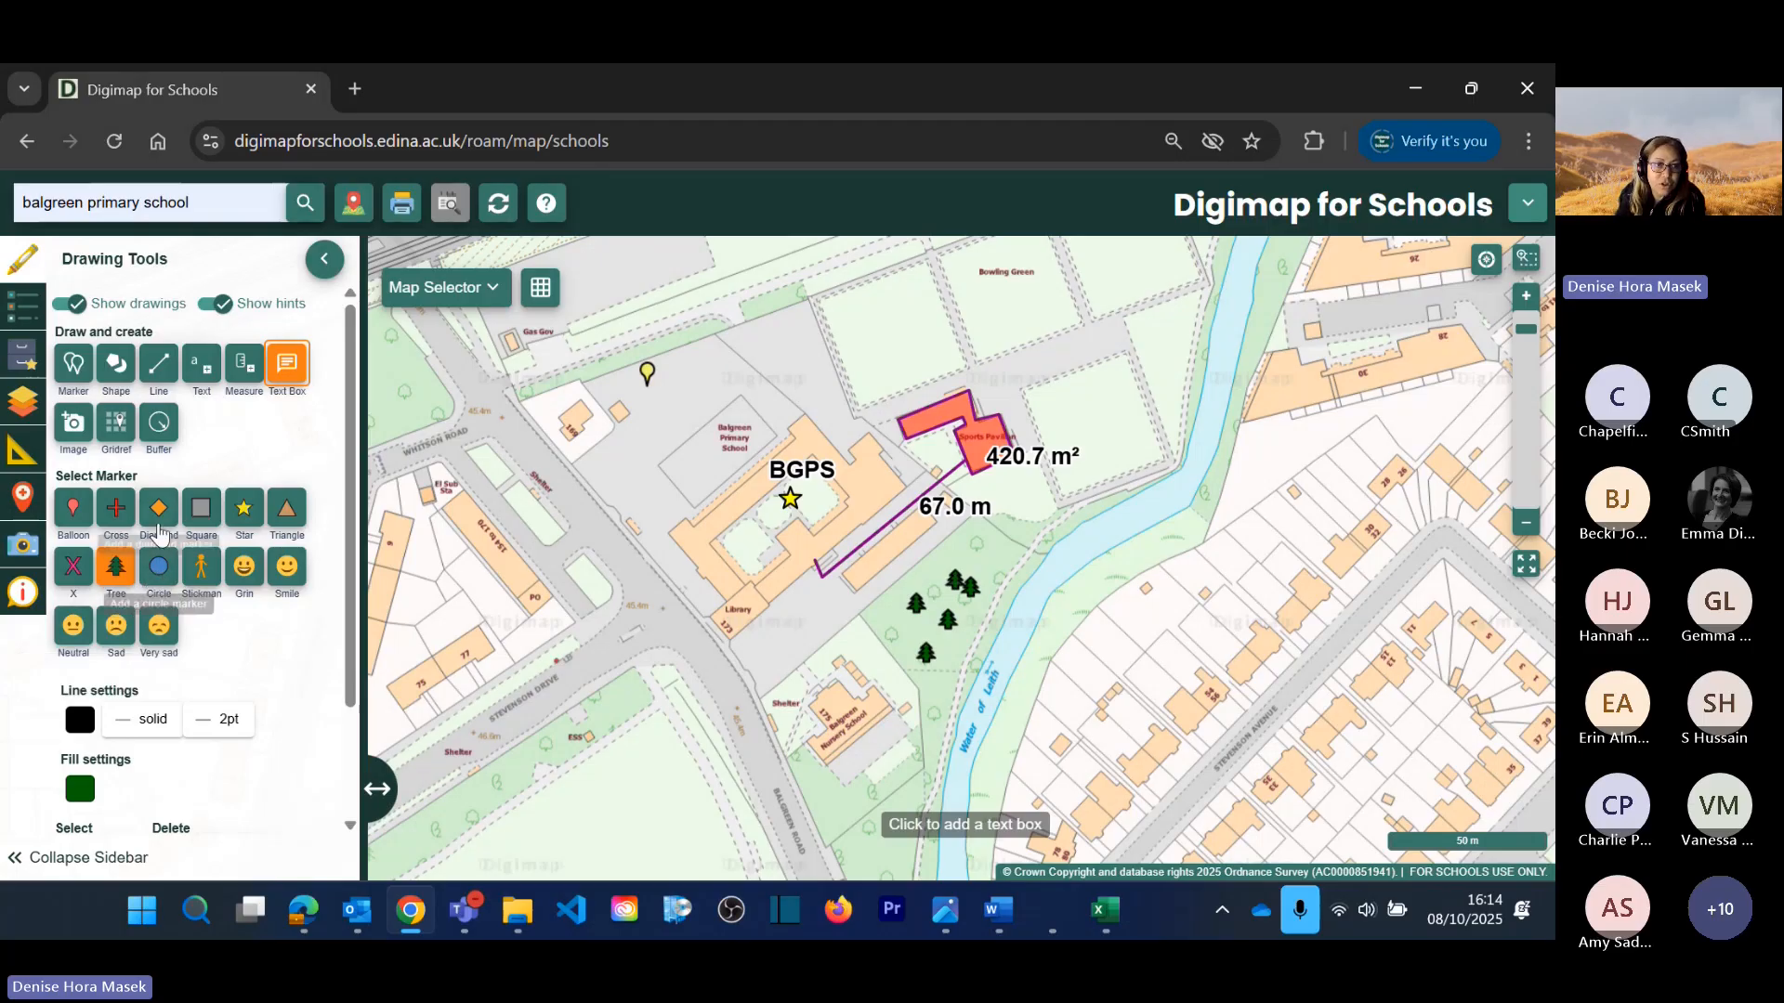
left_click(164, 523)
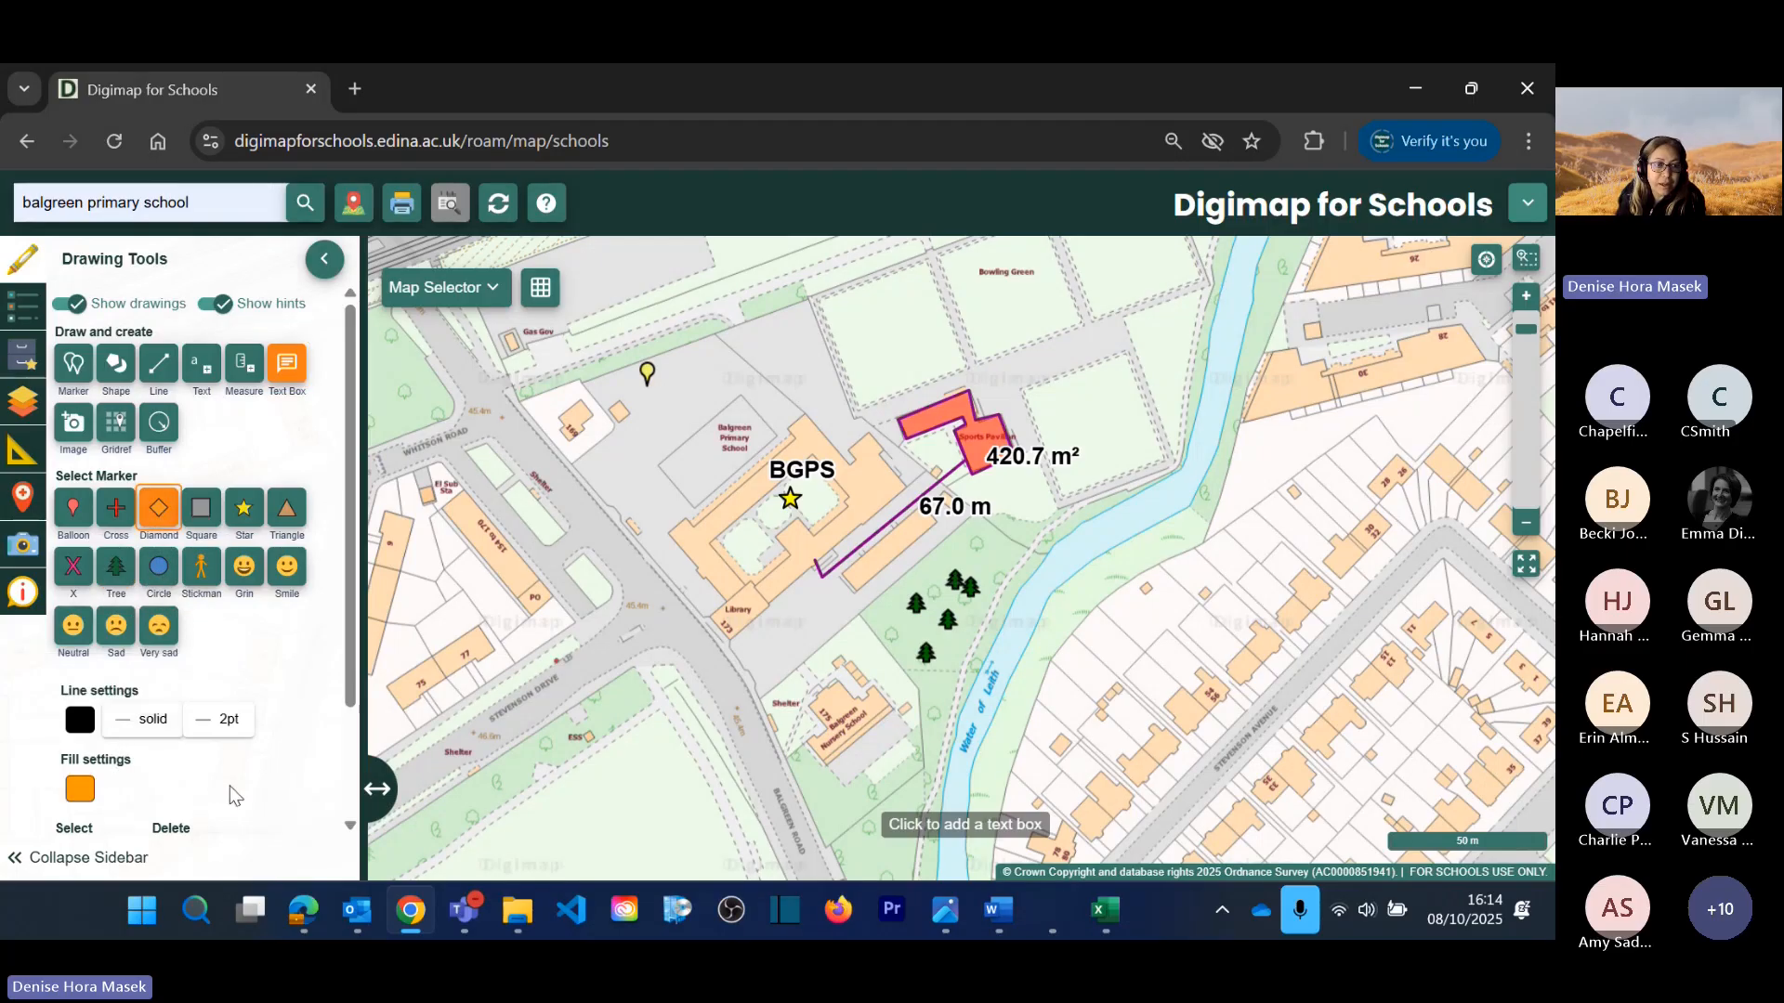
scroll(232, 785, "down", 1)
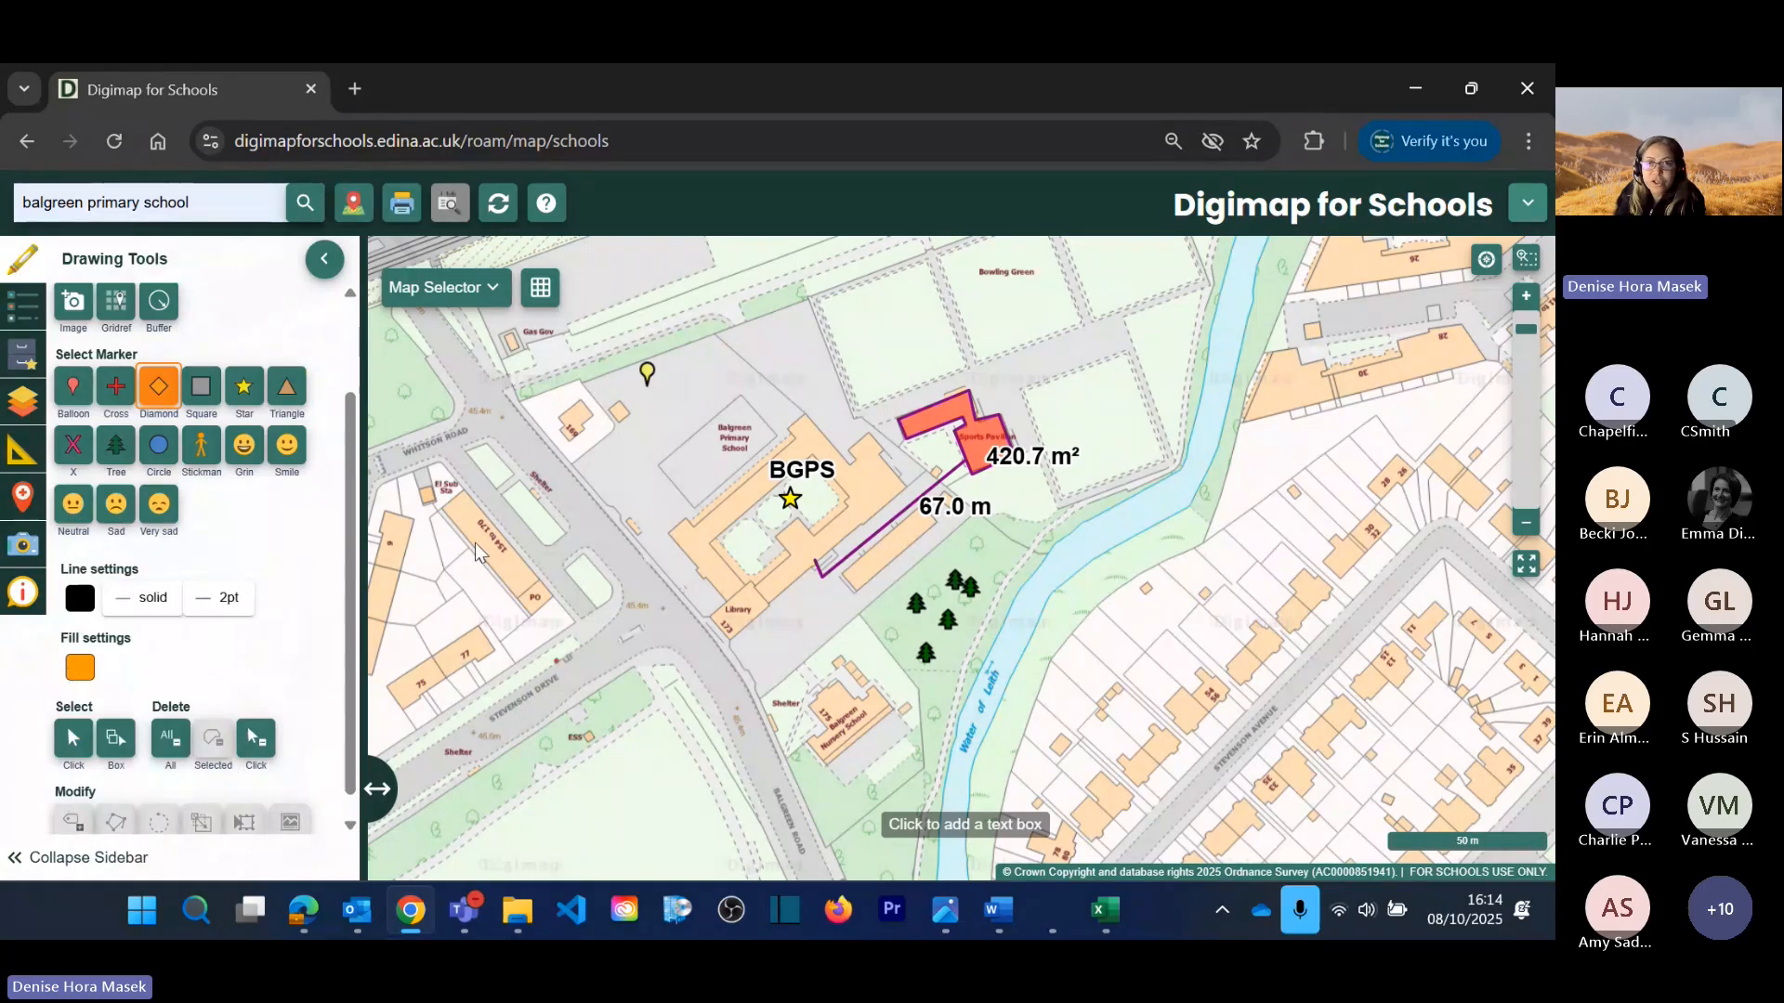
left_click(881, 321)
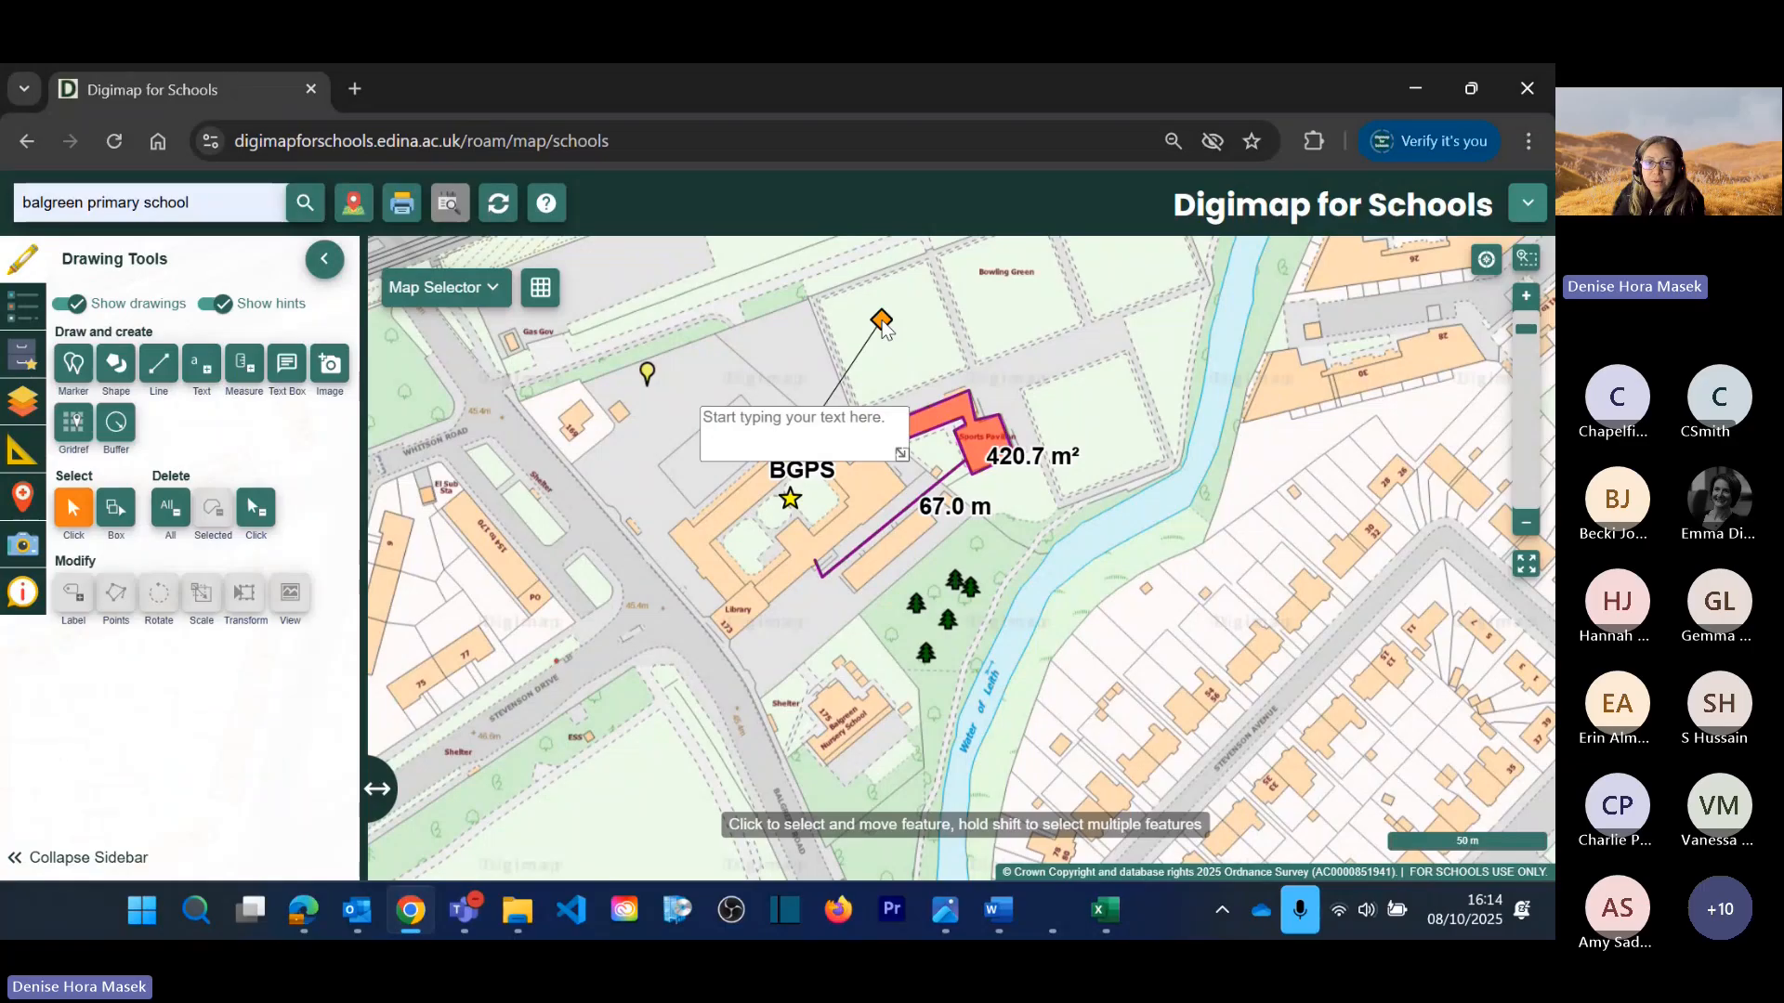
left_click(850, 432)
type("I play")
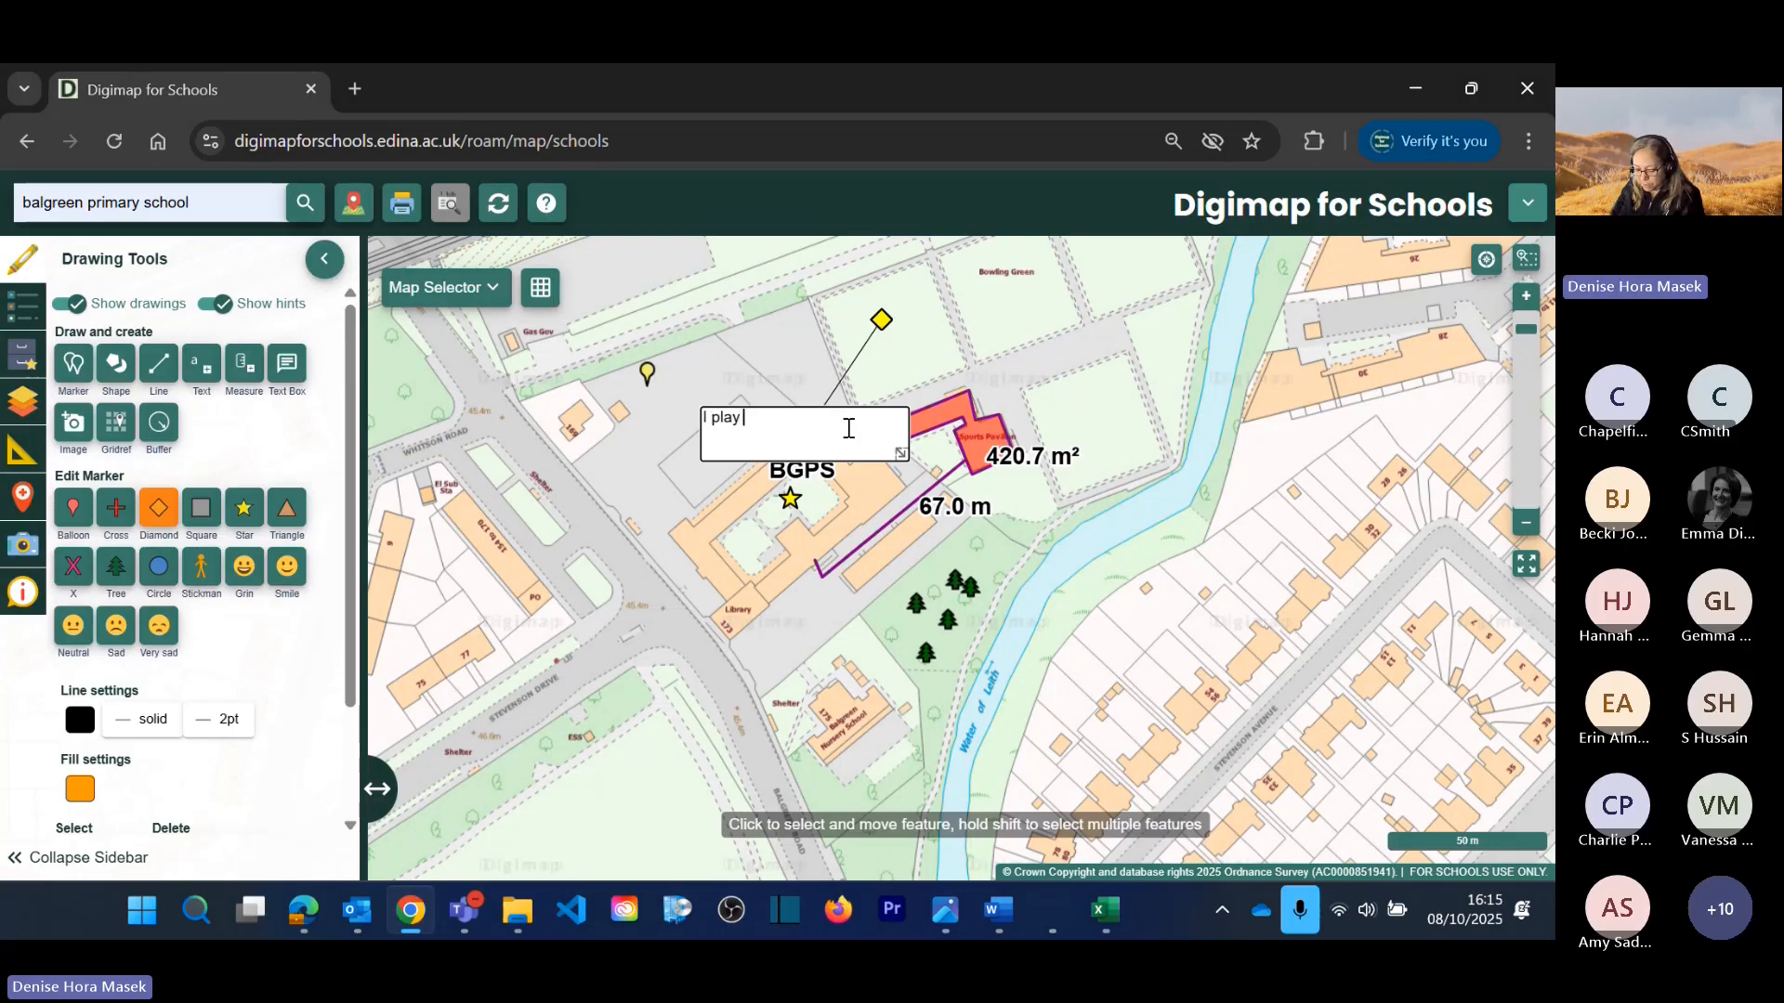
type(" football here.")
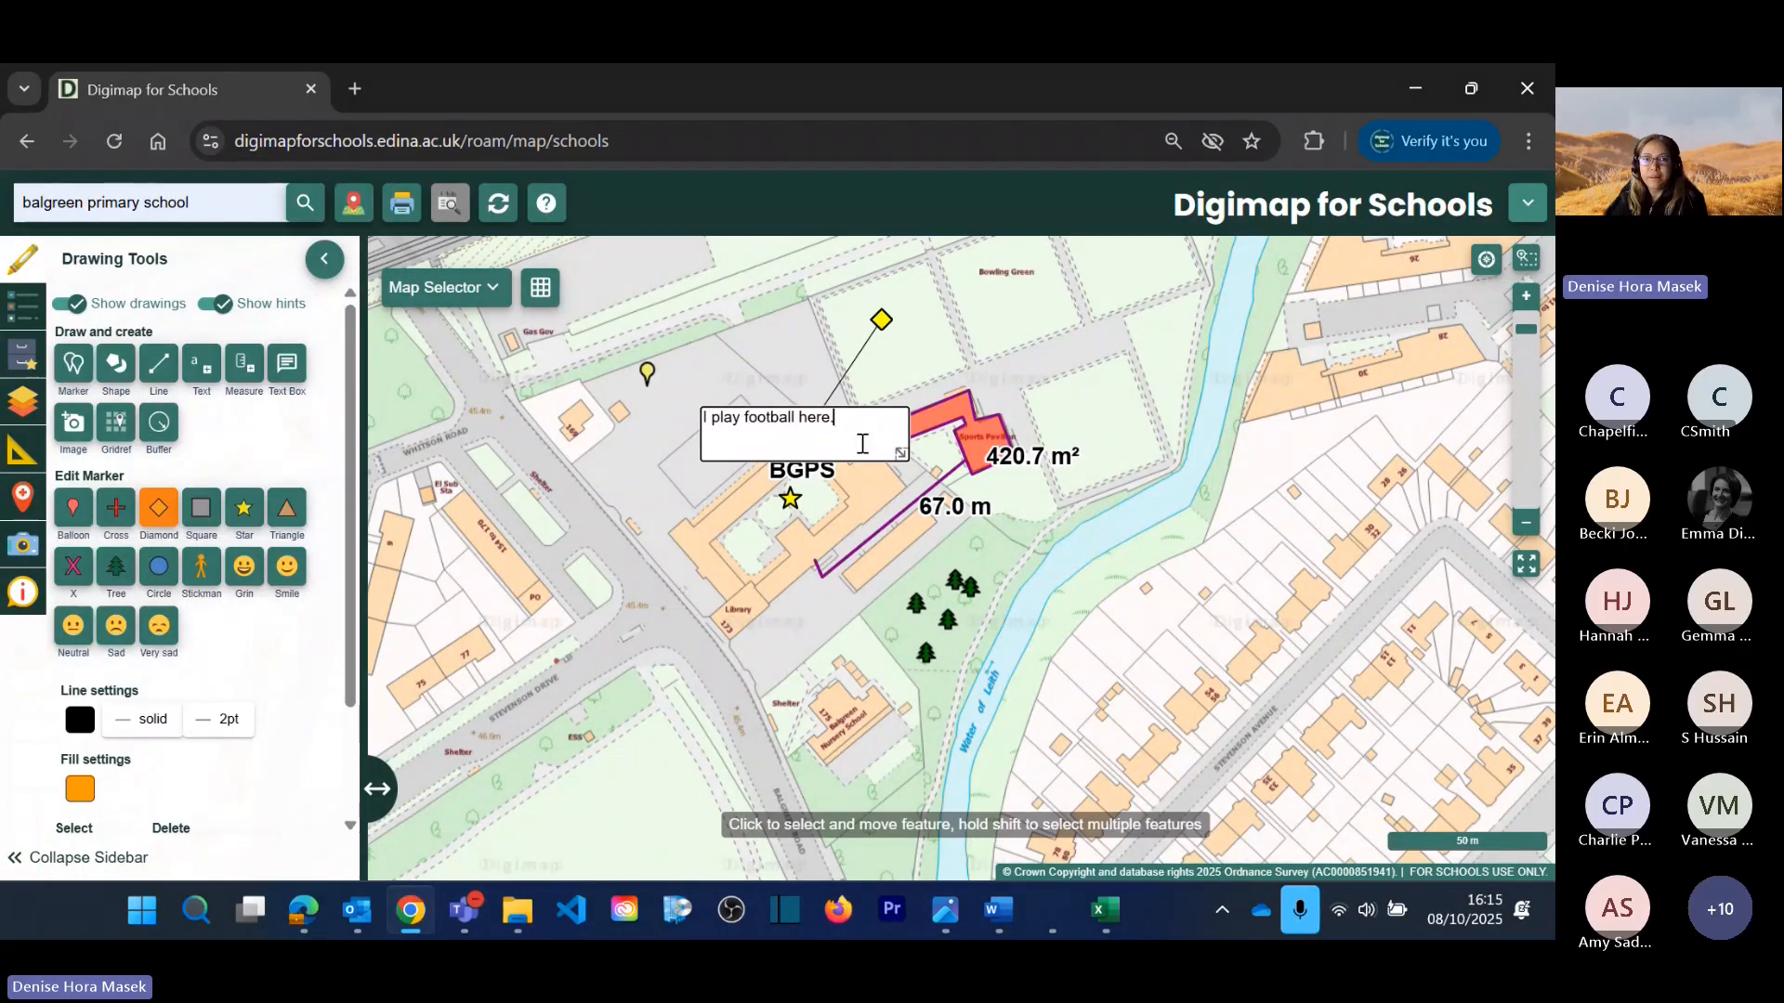
left_click(1028, 567)
left_click(844, 426)
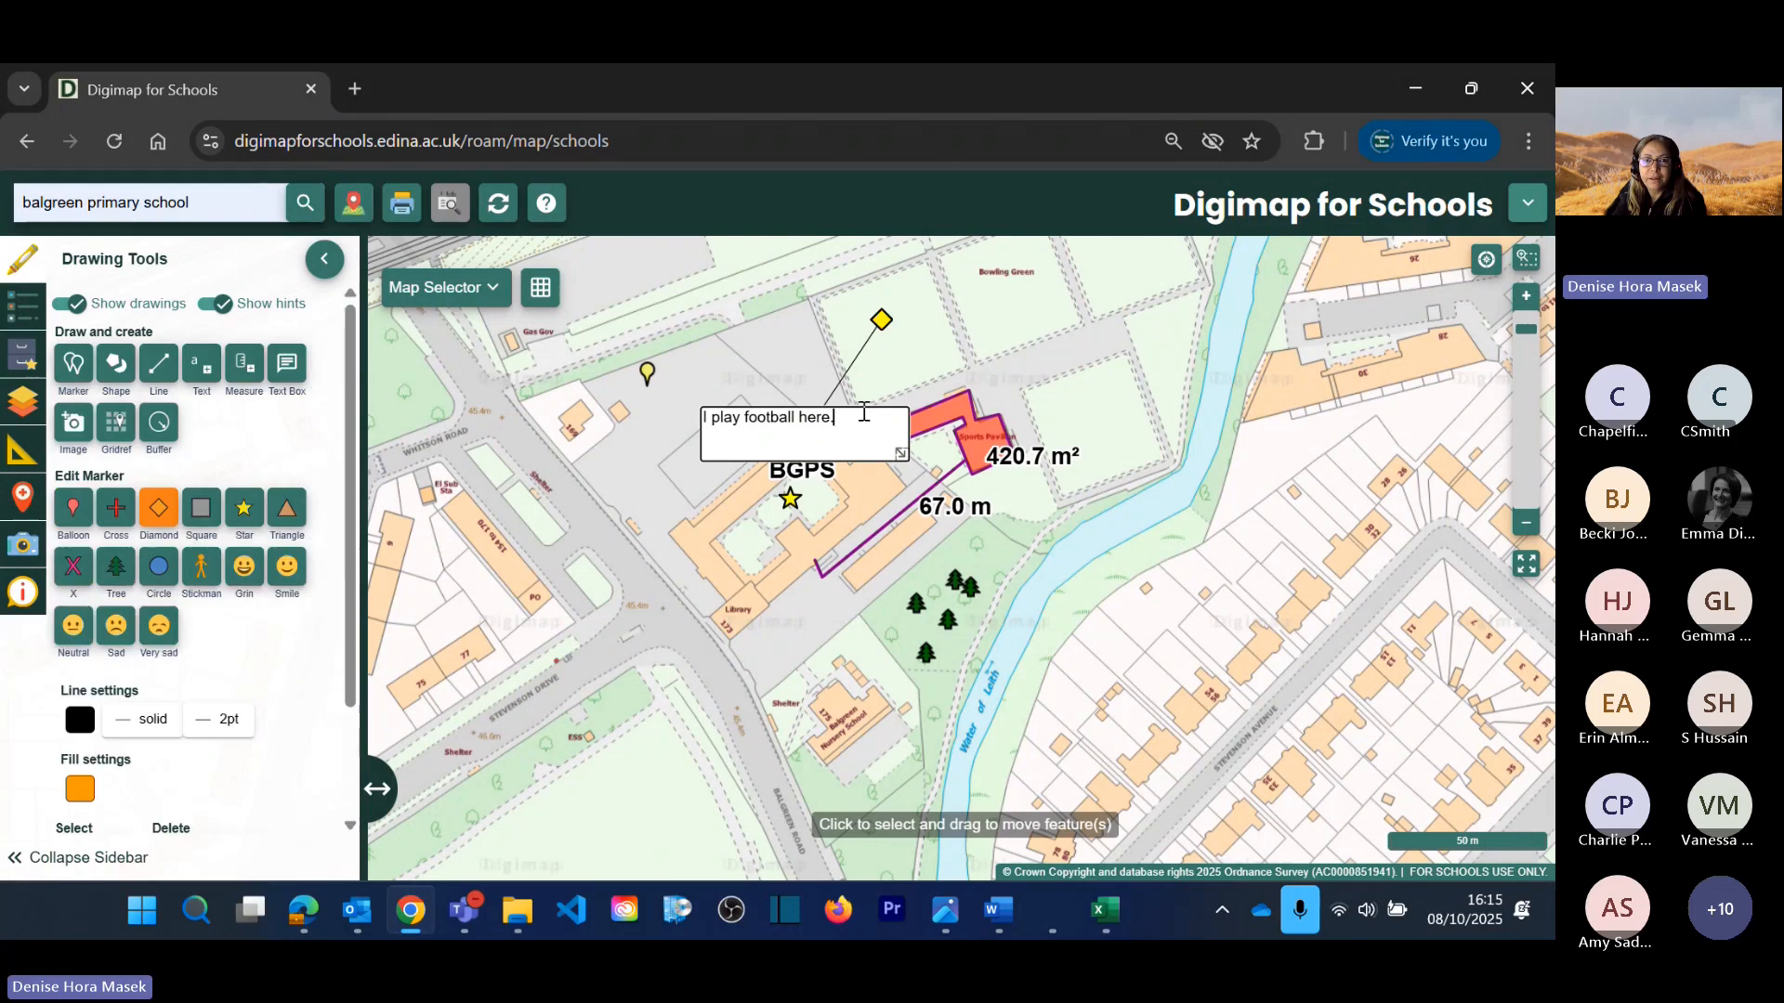
Step: Shrink the "I play football here." text box to fit its text and move it just east of its diamond marker
mouse_move(901, 452)
left_mouse_down()
mouse_move(1006, 522)
mouse_move(855, 431)
left_mouse_up()
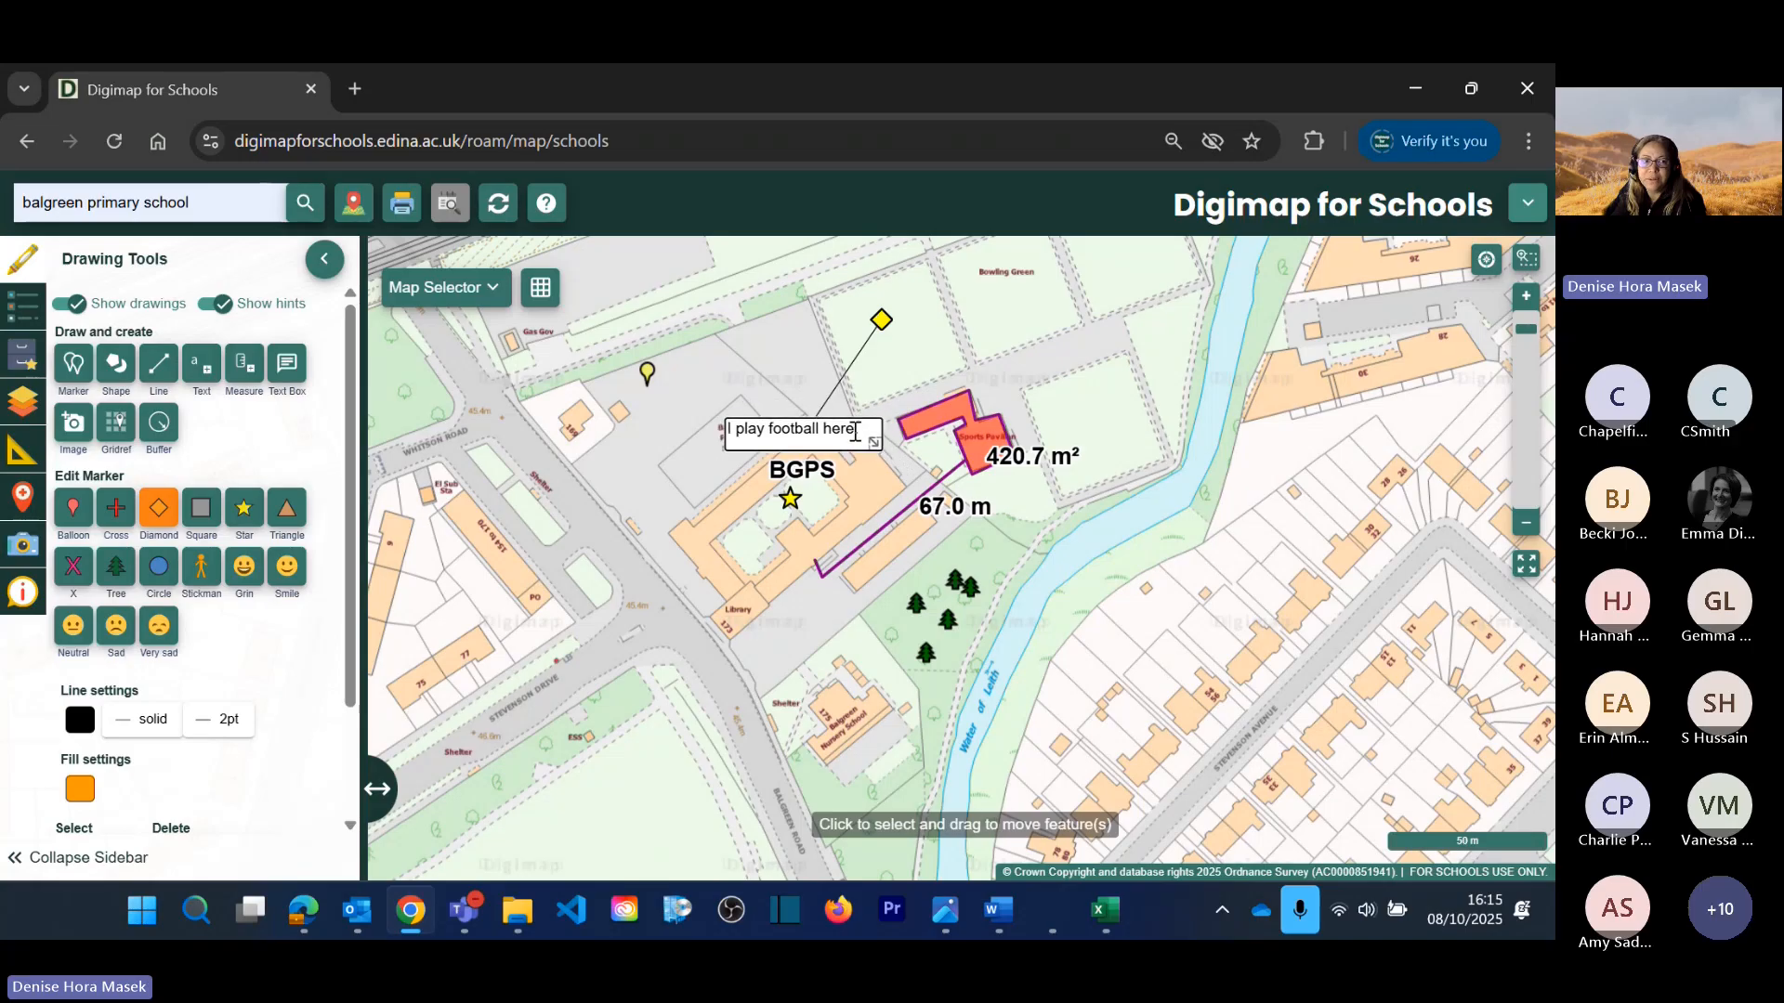
scroll(225, 727, "down", 2)
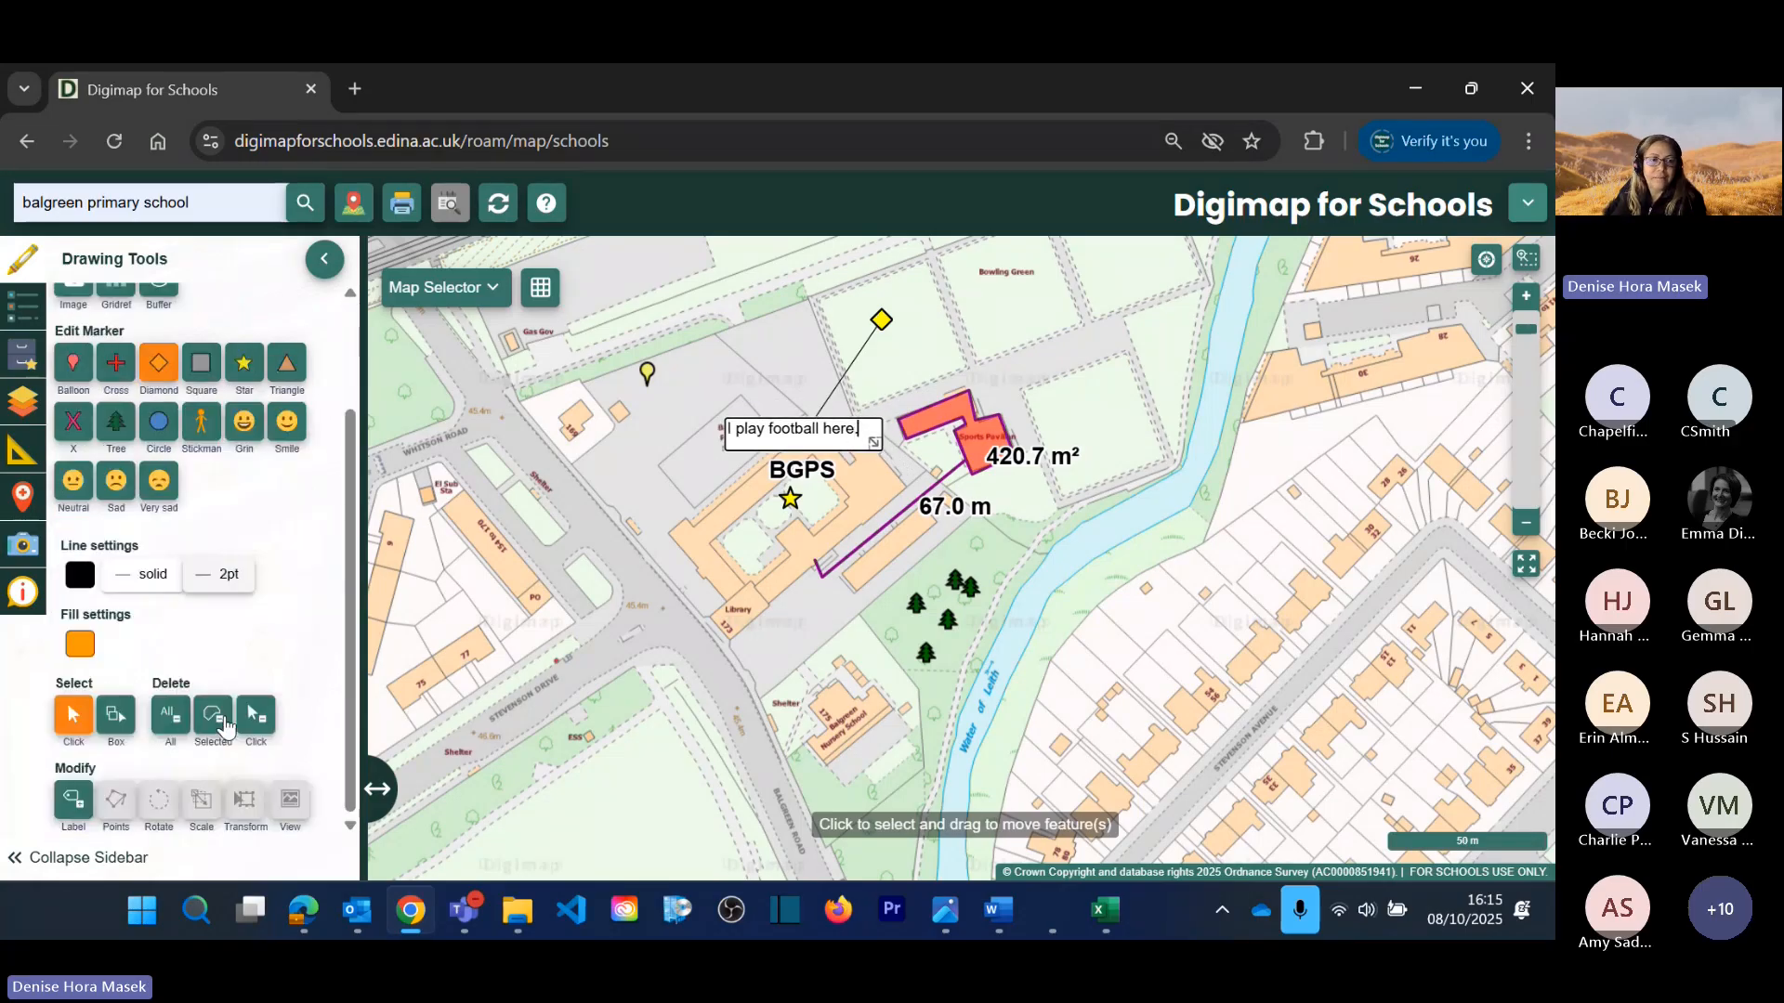
left_click(73, 715)
mouse_move(820, 433)
left_mouse_down()
mouse_move(1033, 311)
mouse_move(1074, 348)
mouse_move(1062, 312)
left_mouse_up()
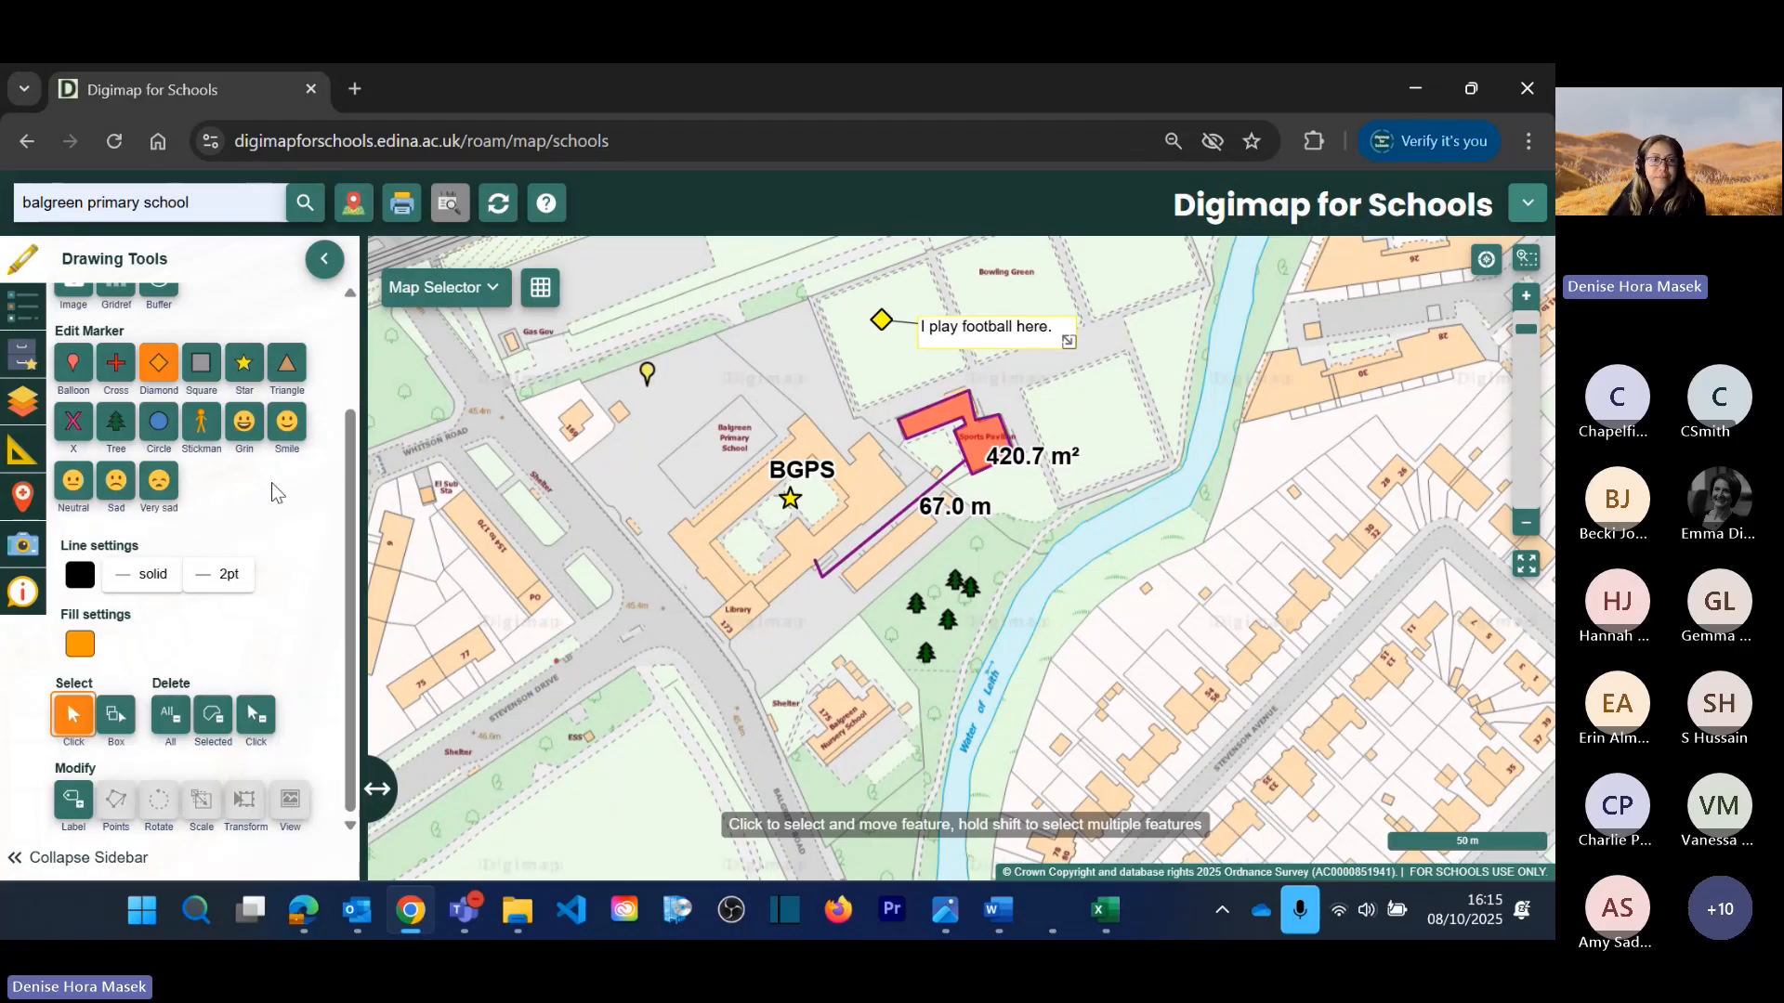
Step: Import Balgreen PS.JPG from the Demo folder as an image annotation on the school's east side, and move the picture north of the building
scroll(272, 482, "up", 3)
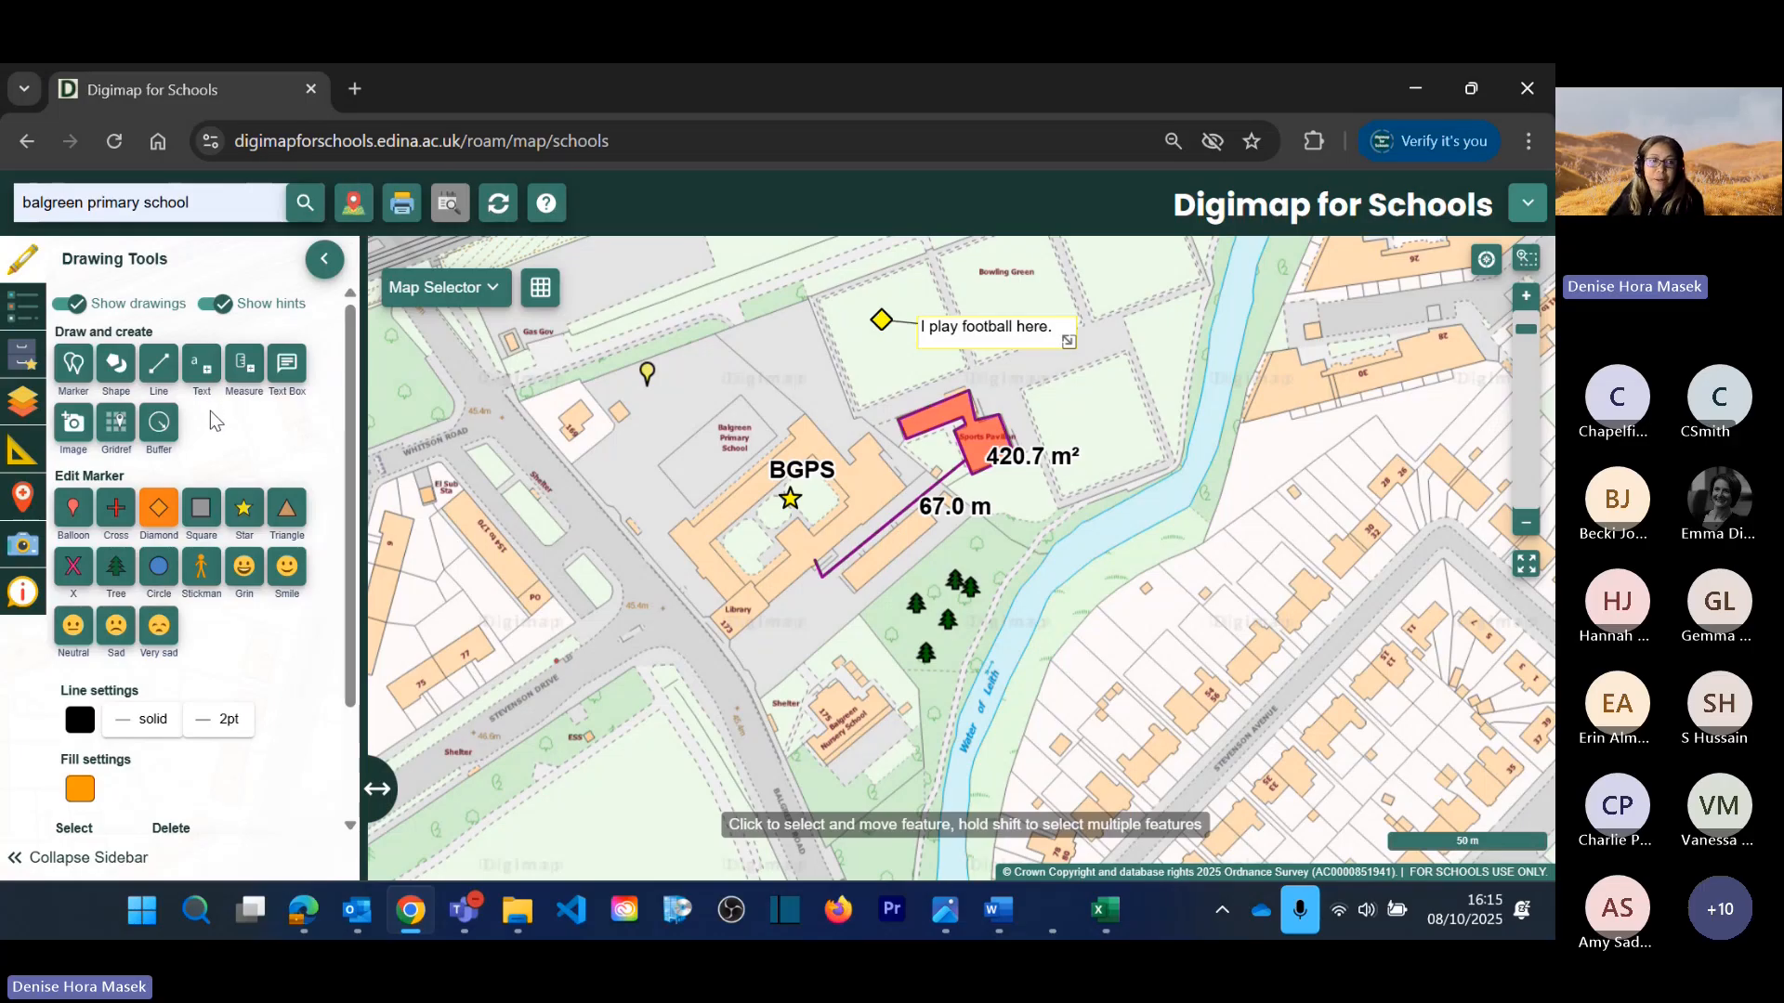
left_click(72, 425)
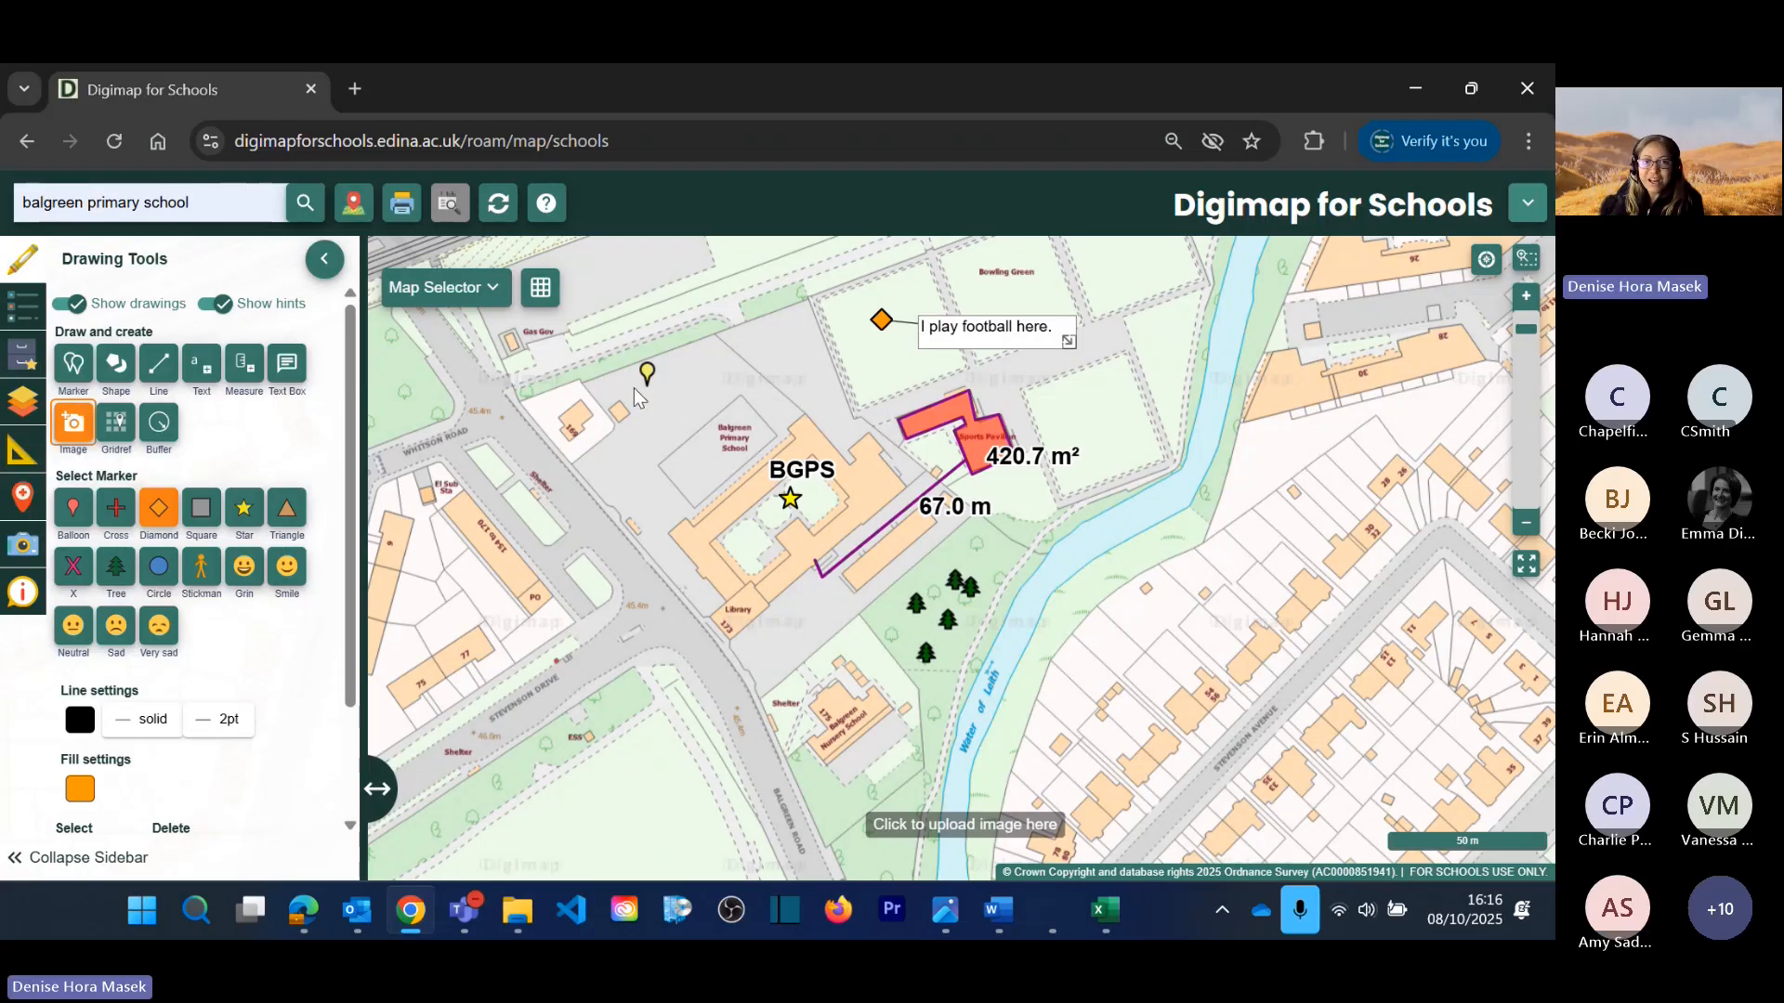
left_click(867, 493)
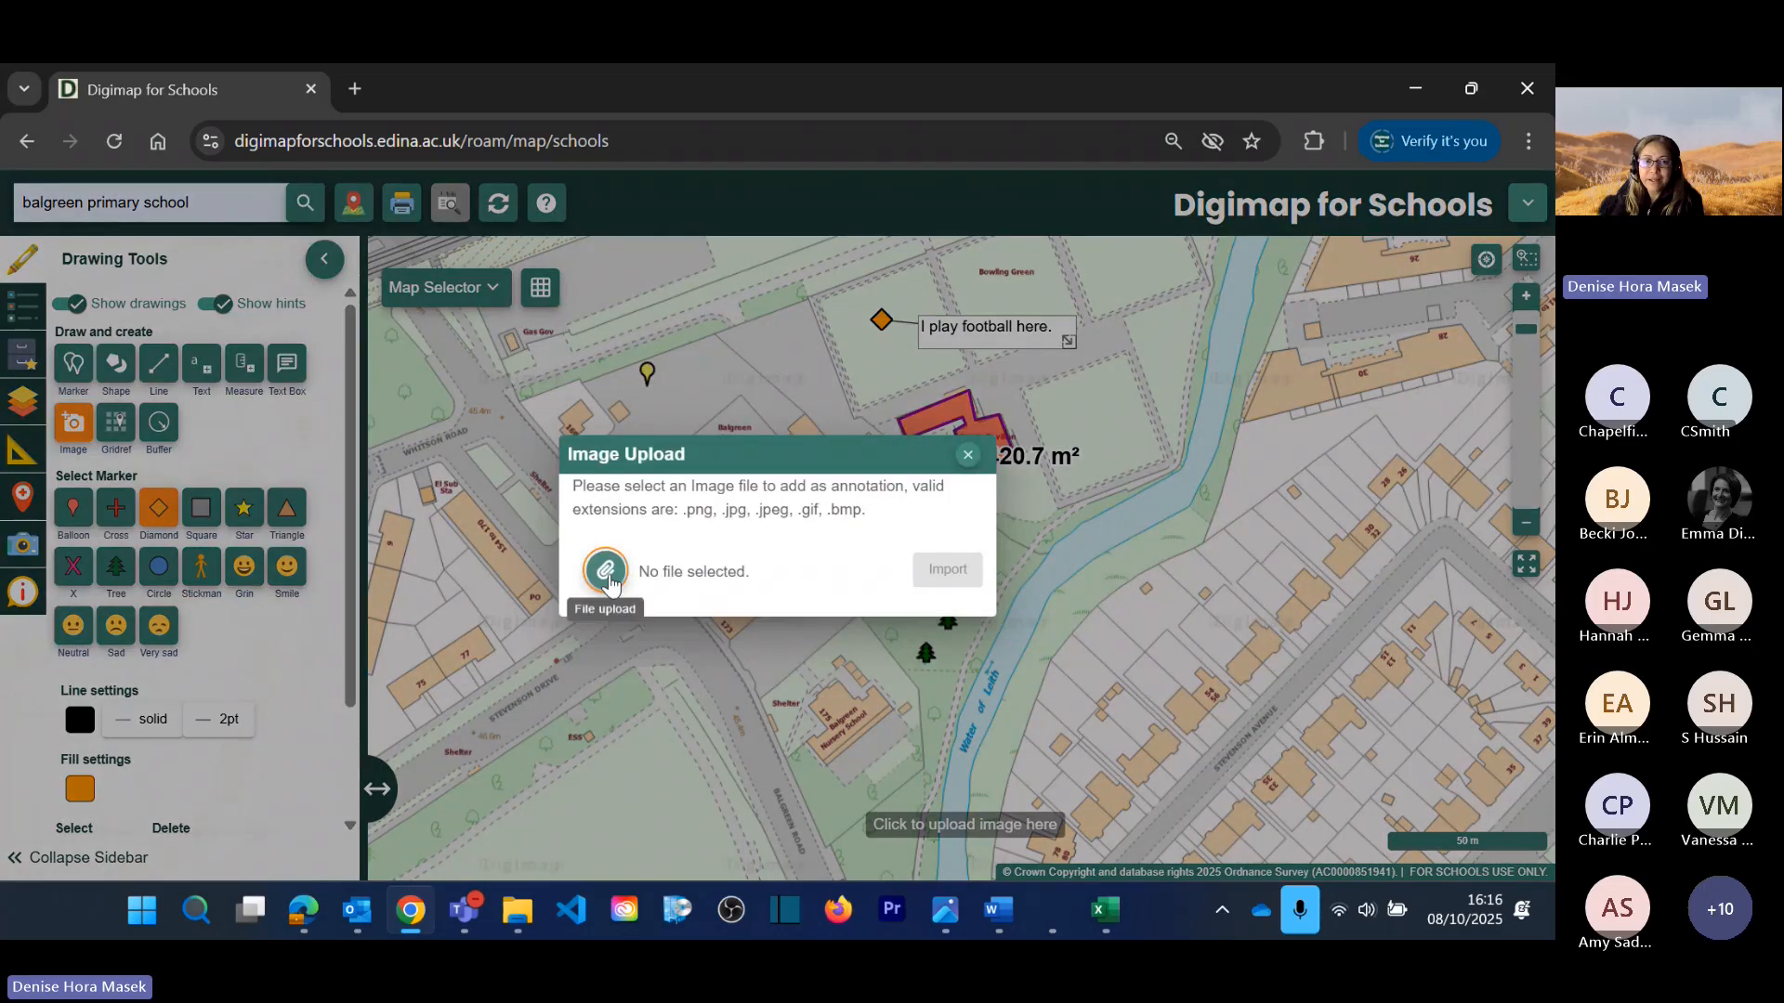
left_click(607, 575)
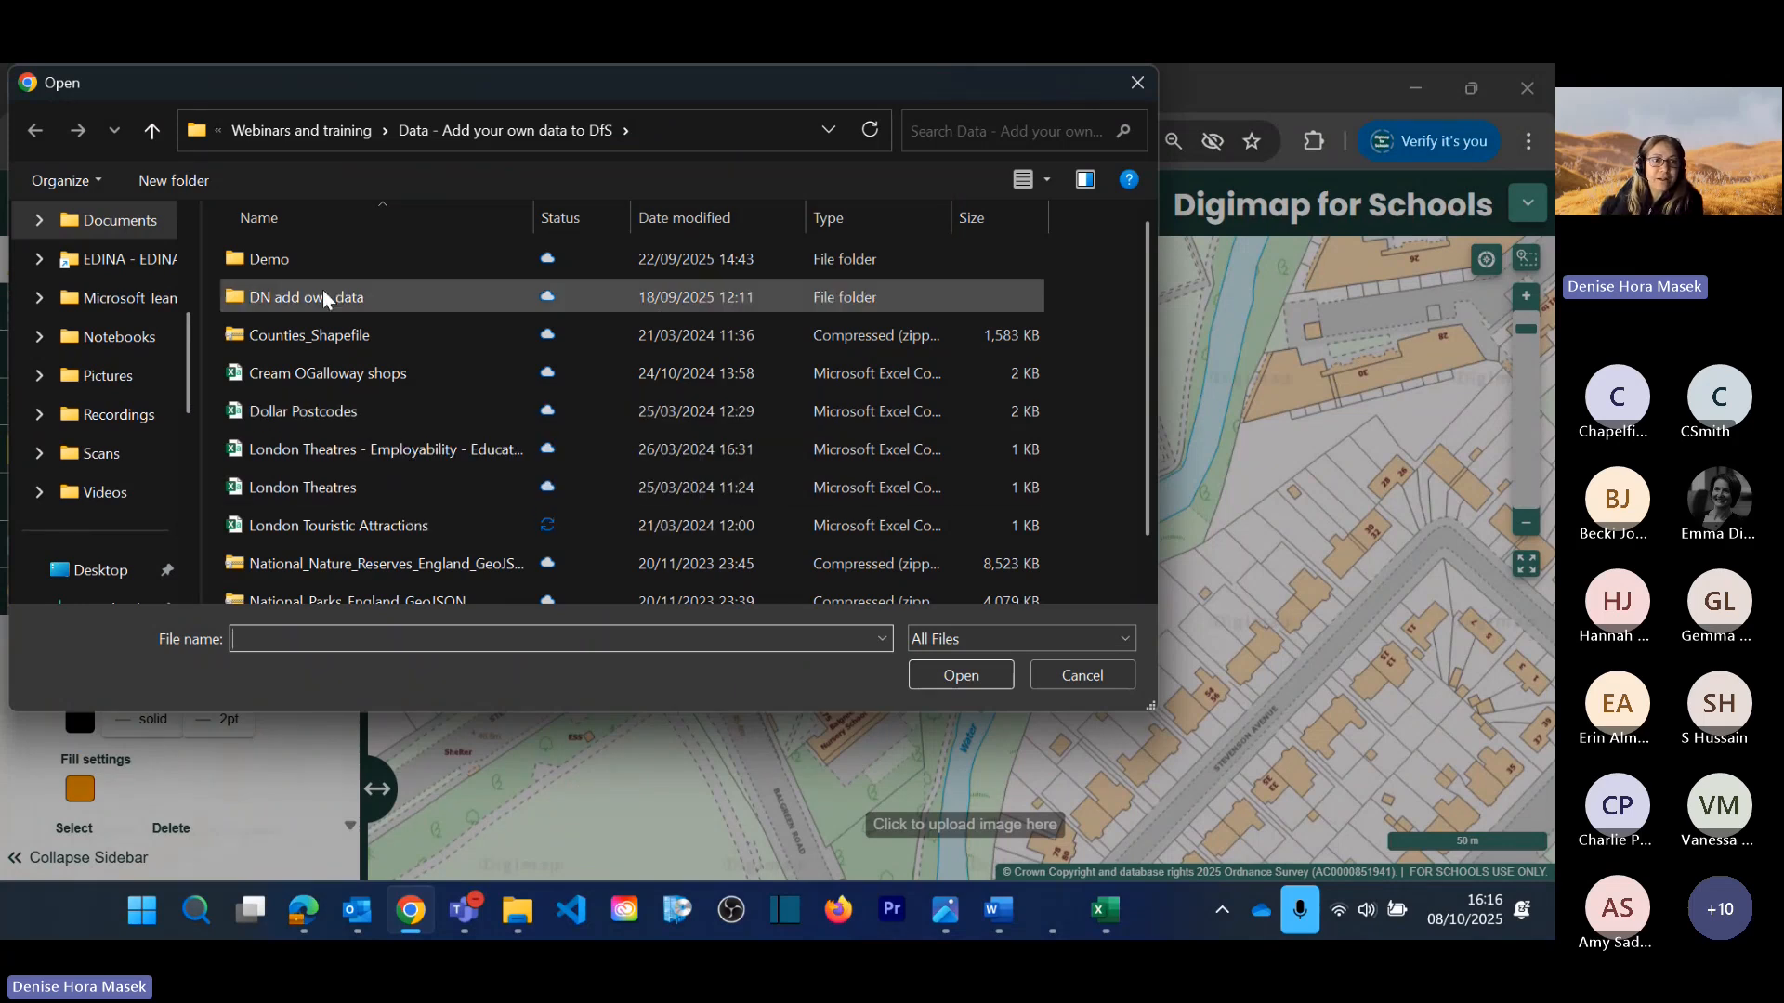
left_click(288, 268)
double_click(285, 269)
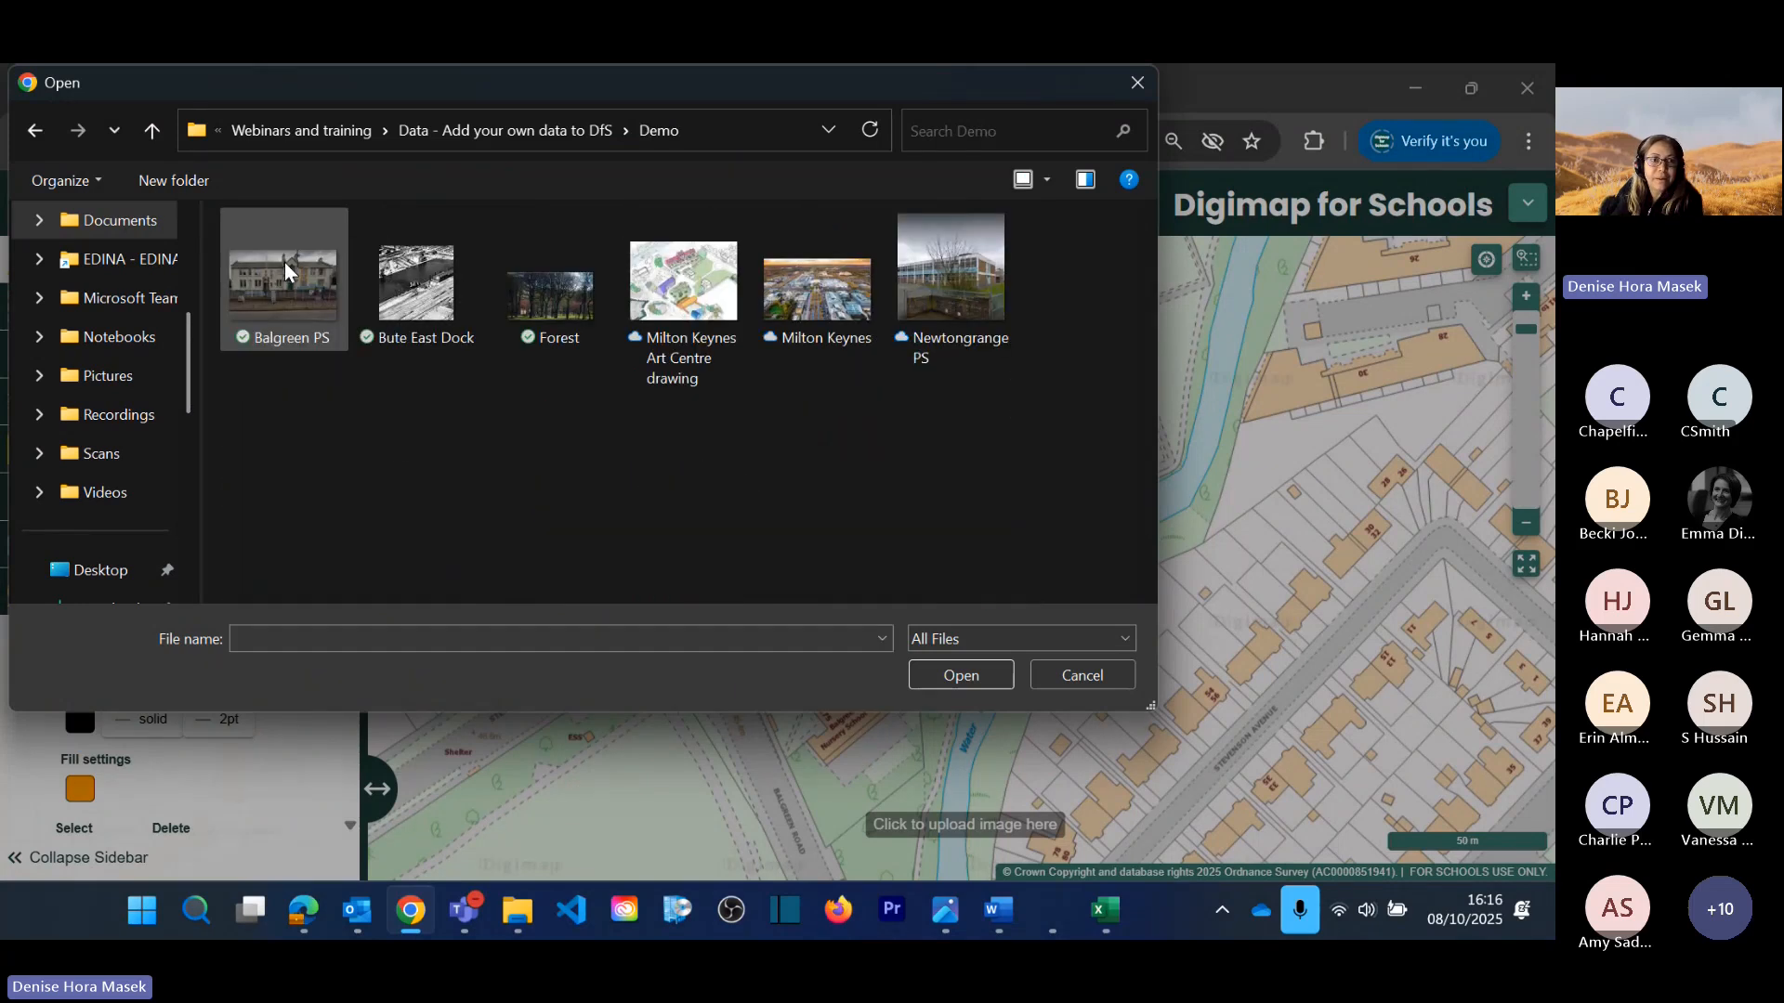
left_click(288, 330)
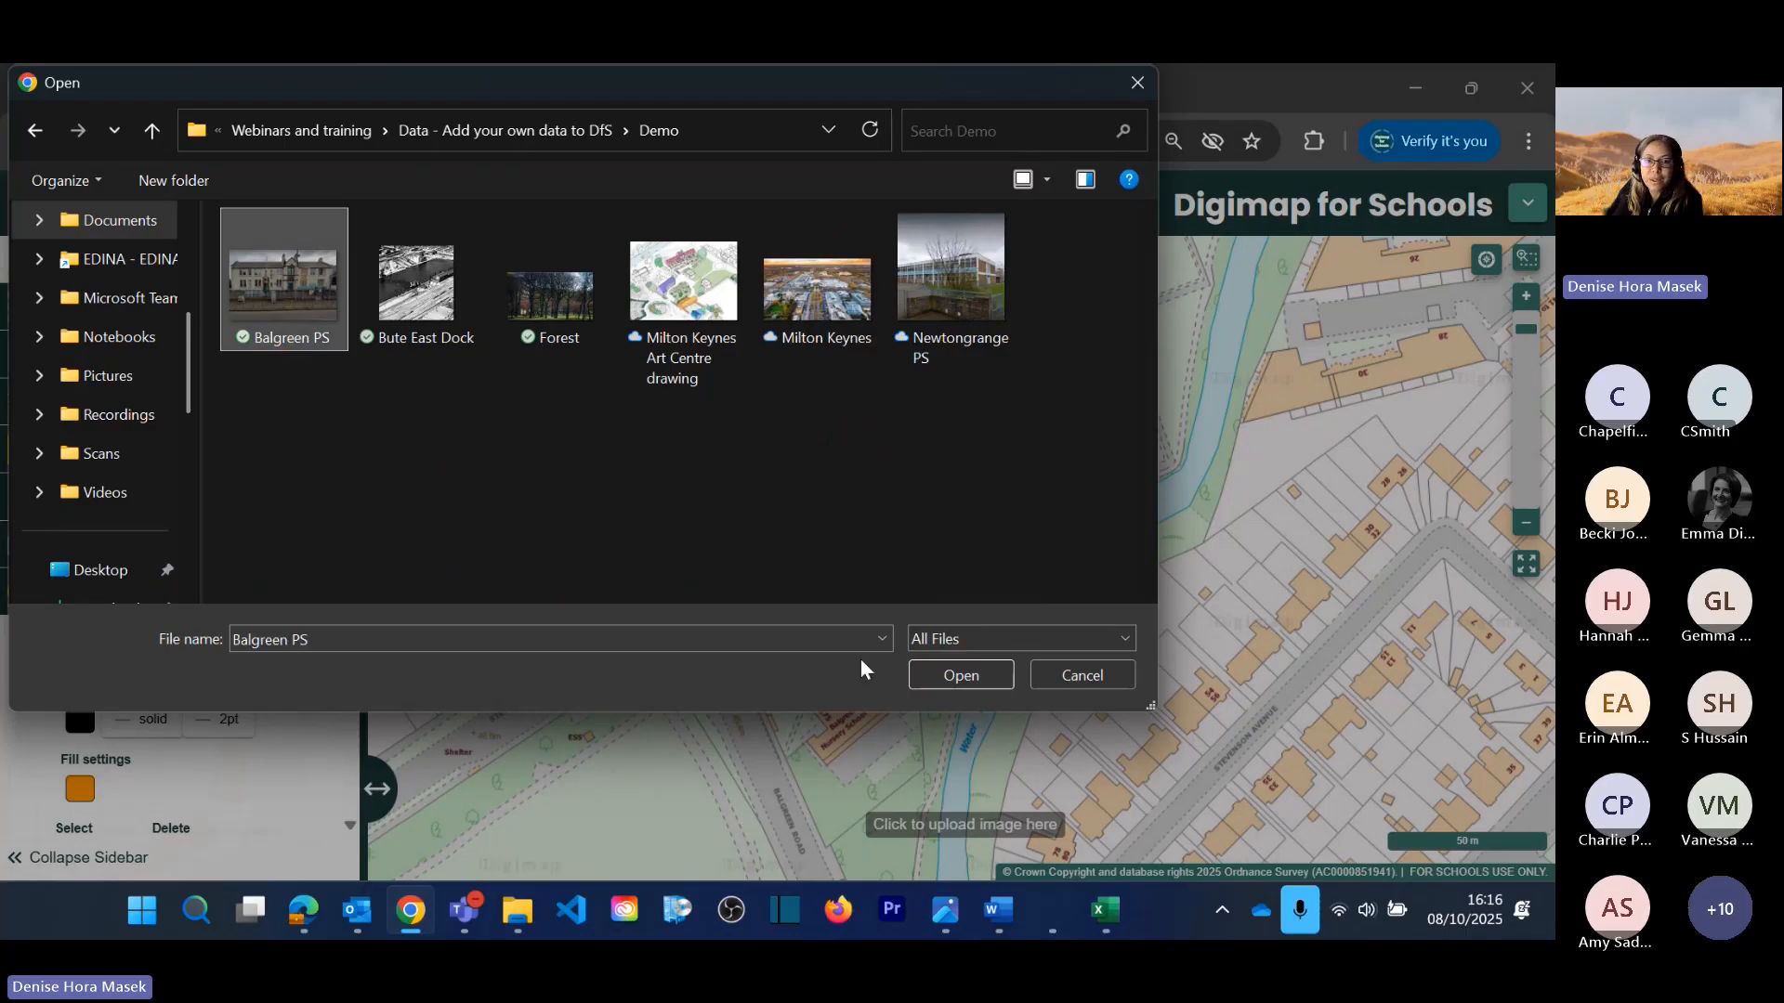
left_click(961, 675)
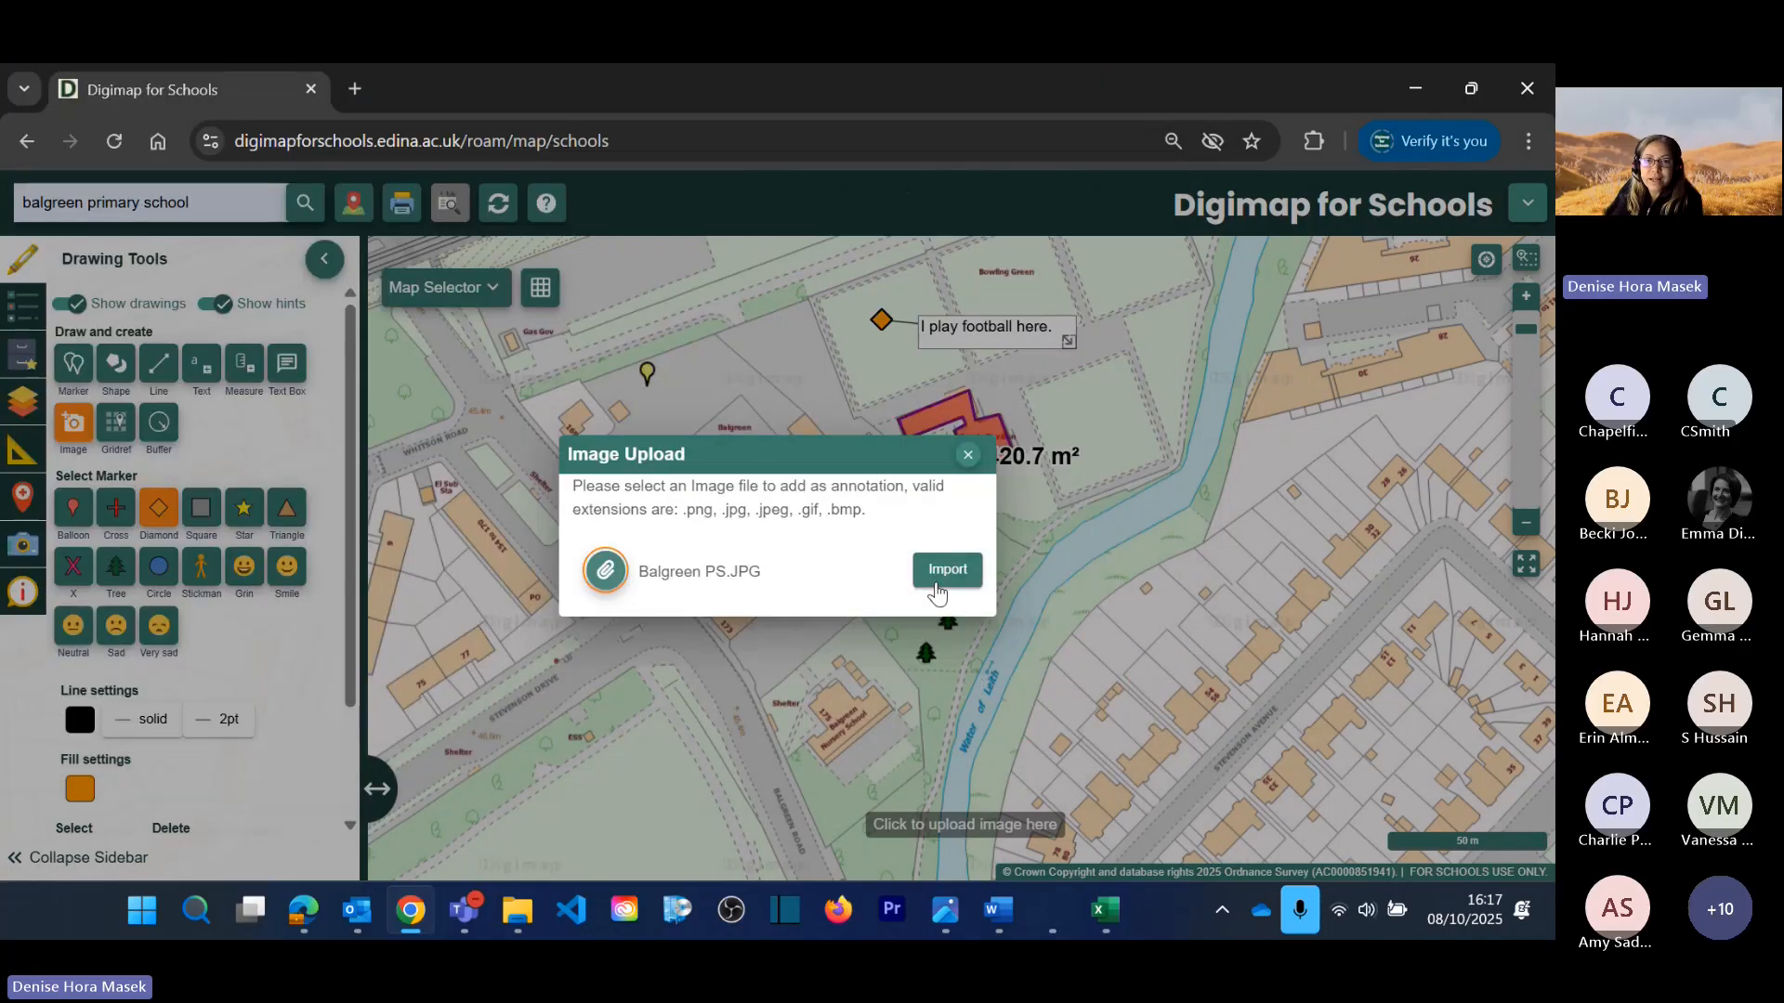
left_click(948, 571)
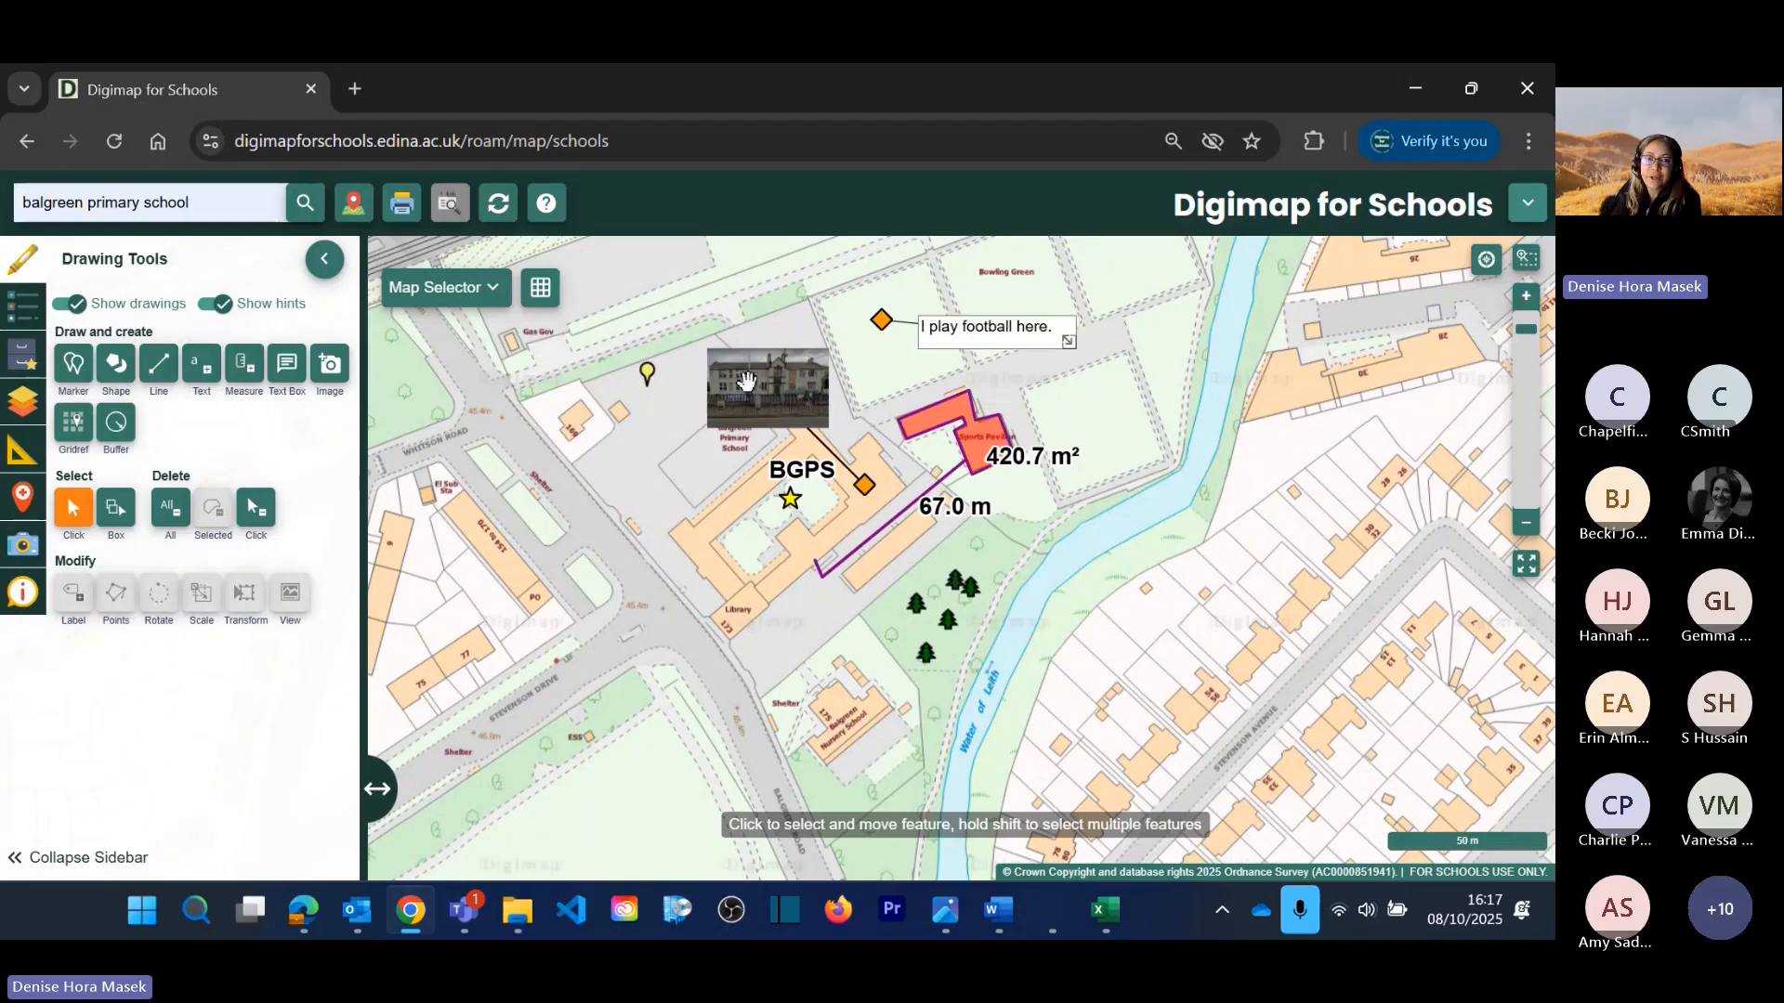
left_click_drag(746, 379, 751, 325)
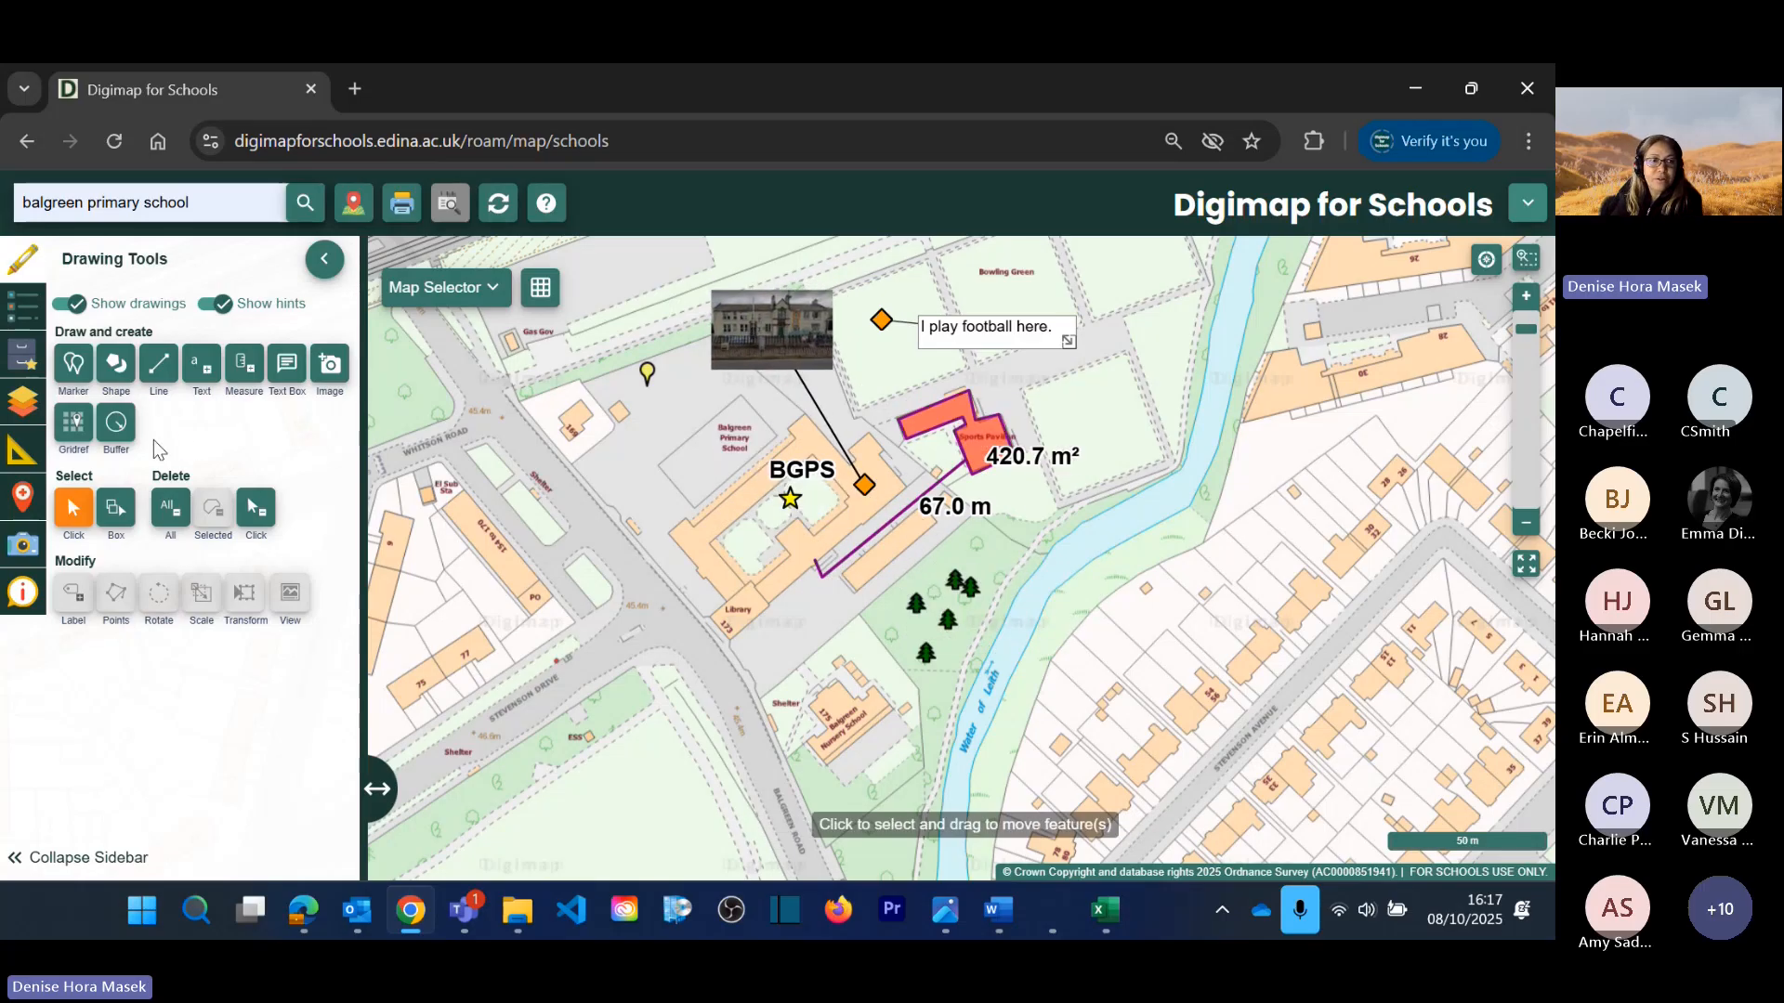
Step: Place an automatic grid reference marker just west of the school with the map at a small, town-level scale
left_click(74, 425)
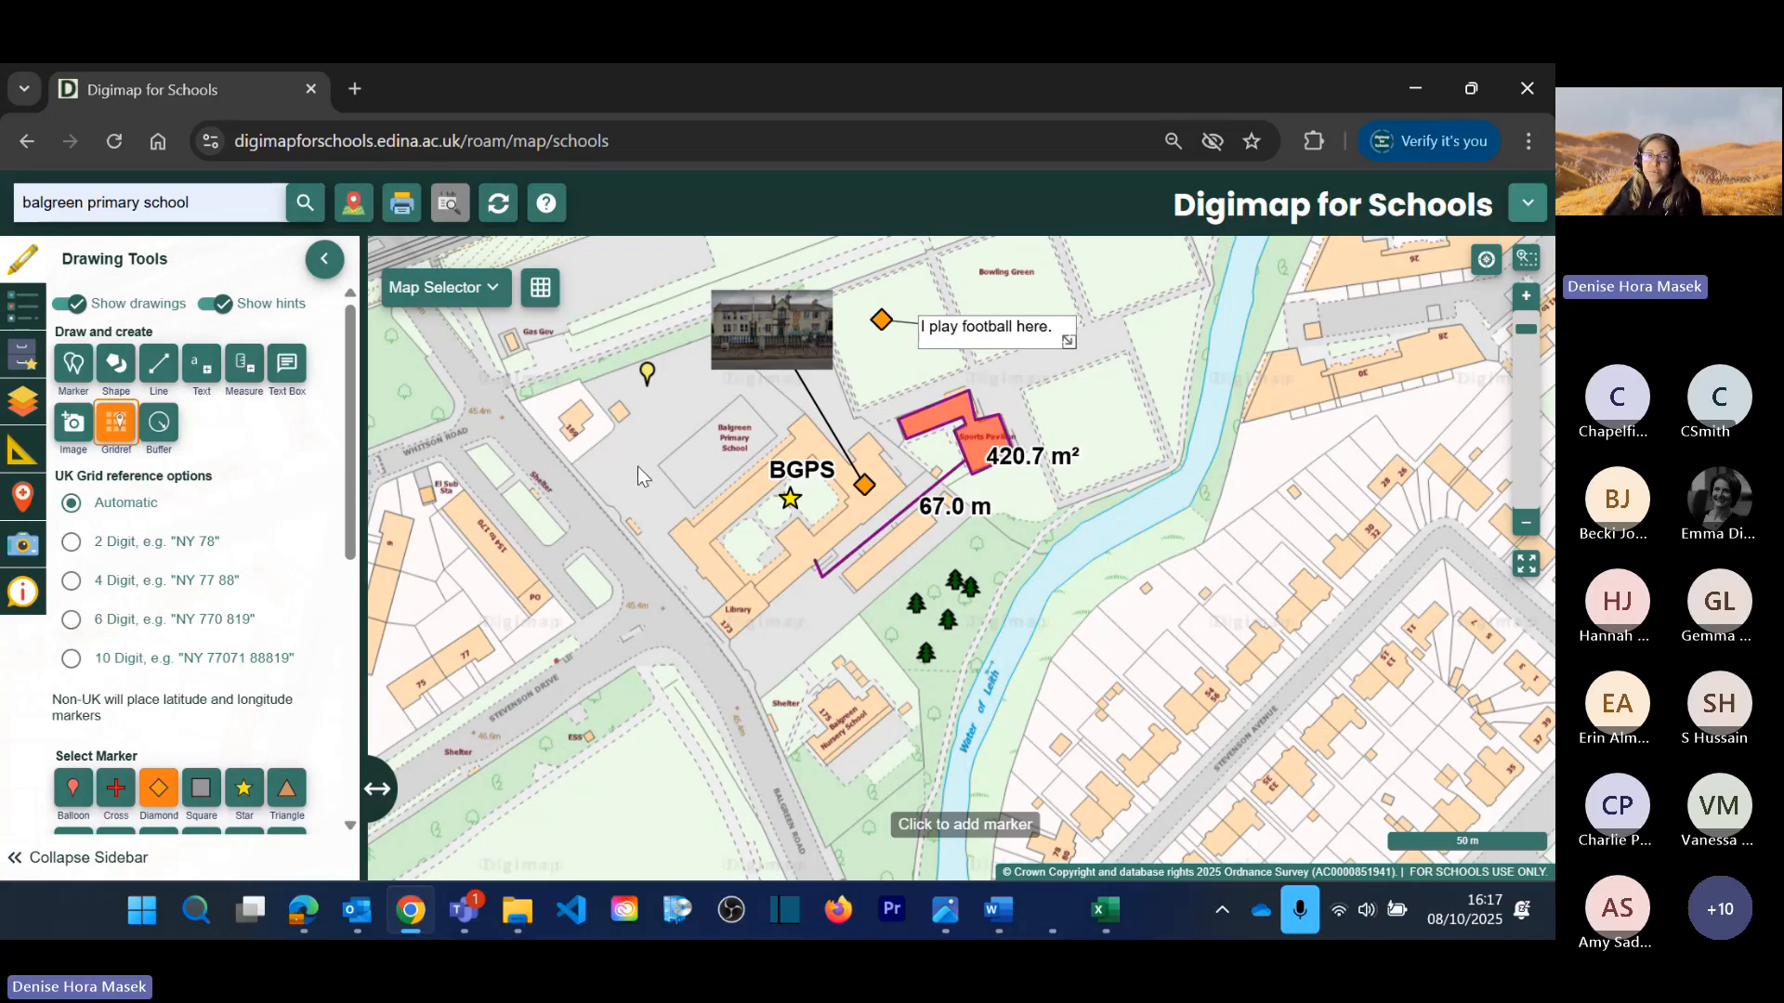
scroll(637, 466, "down", 2)
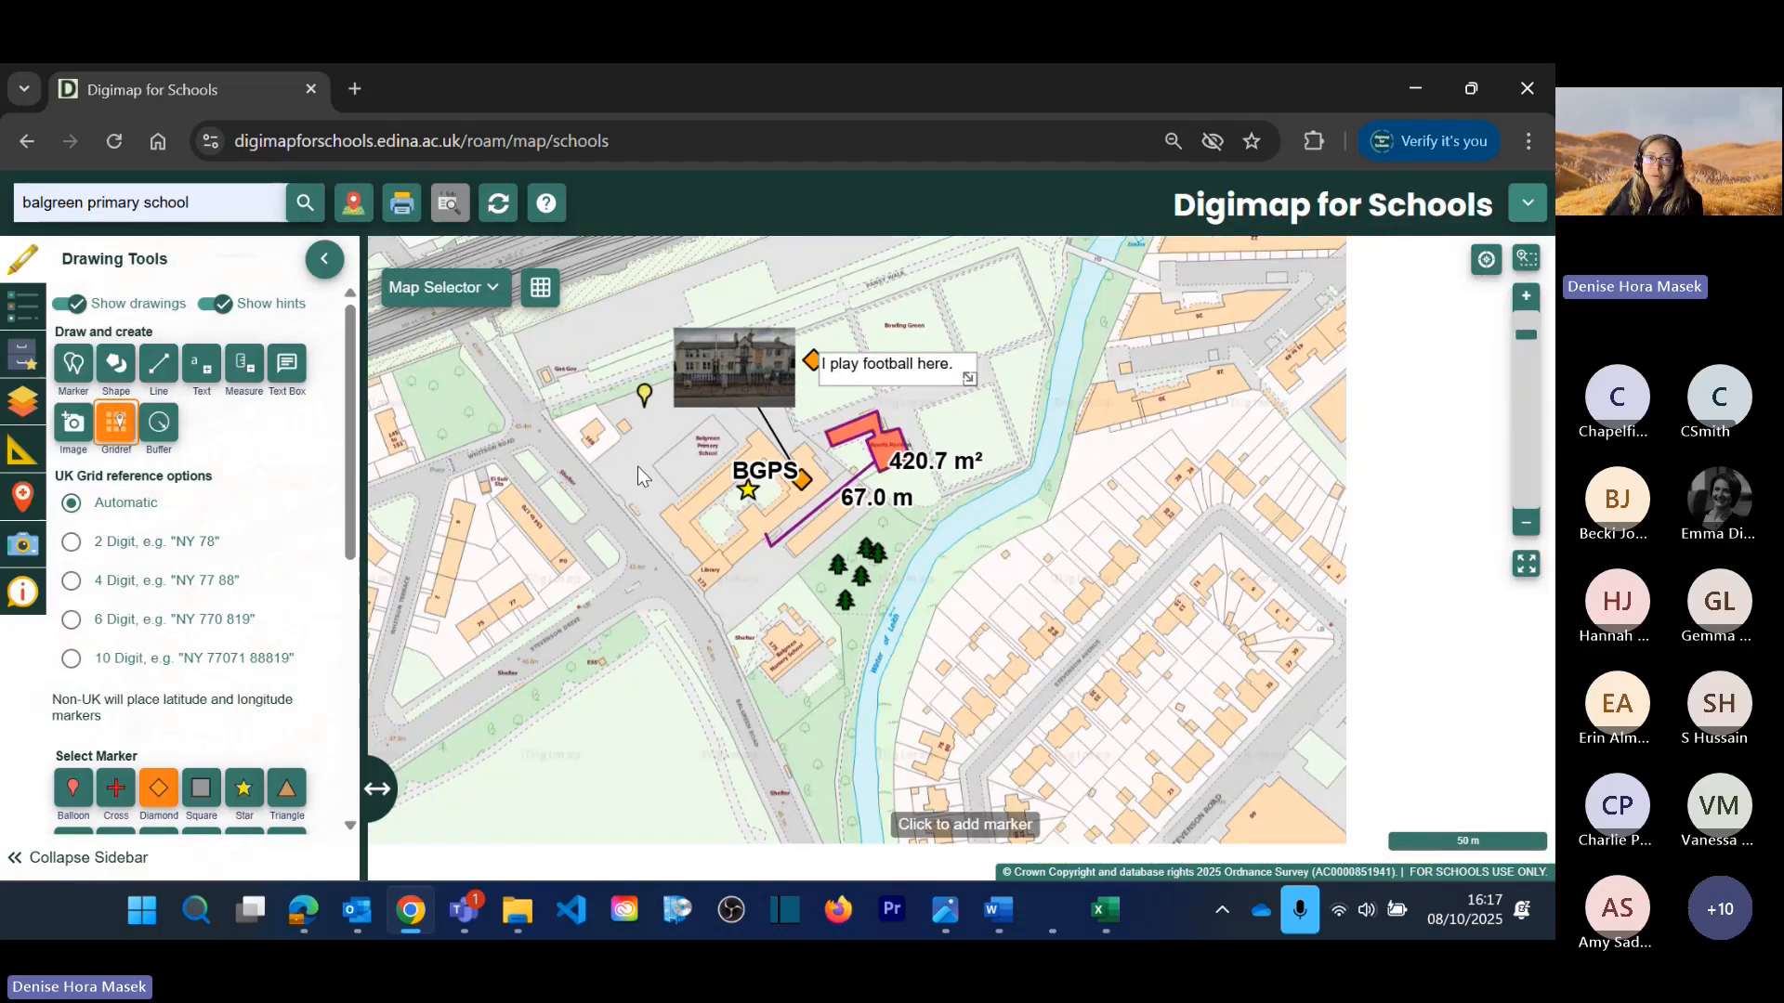
scroll(639, 476, "down", 2)
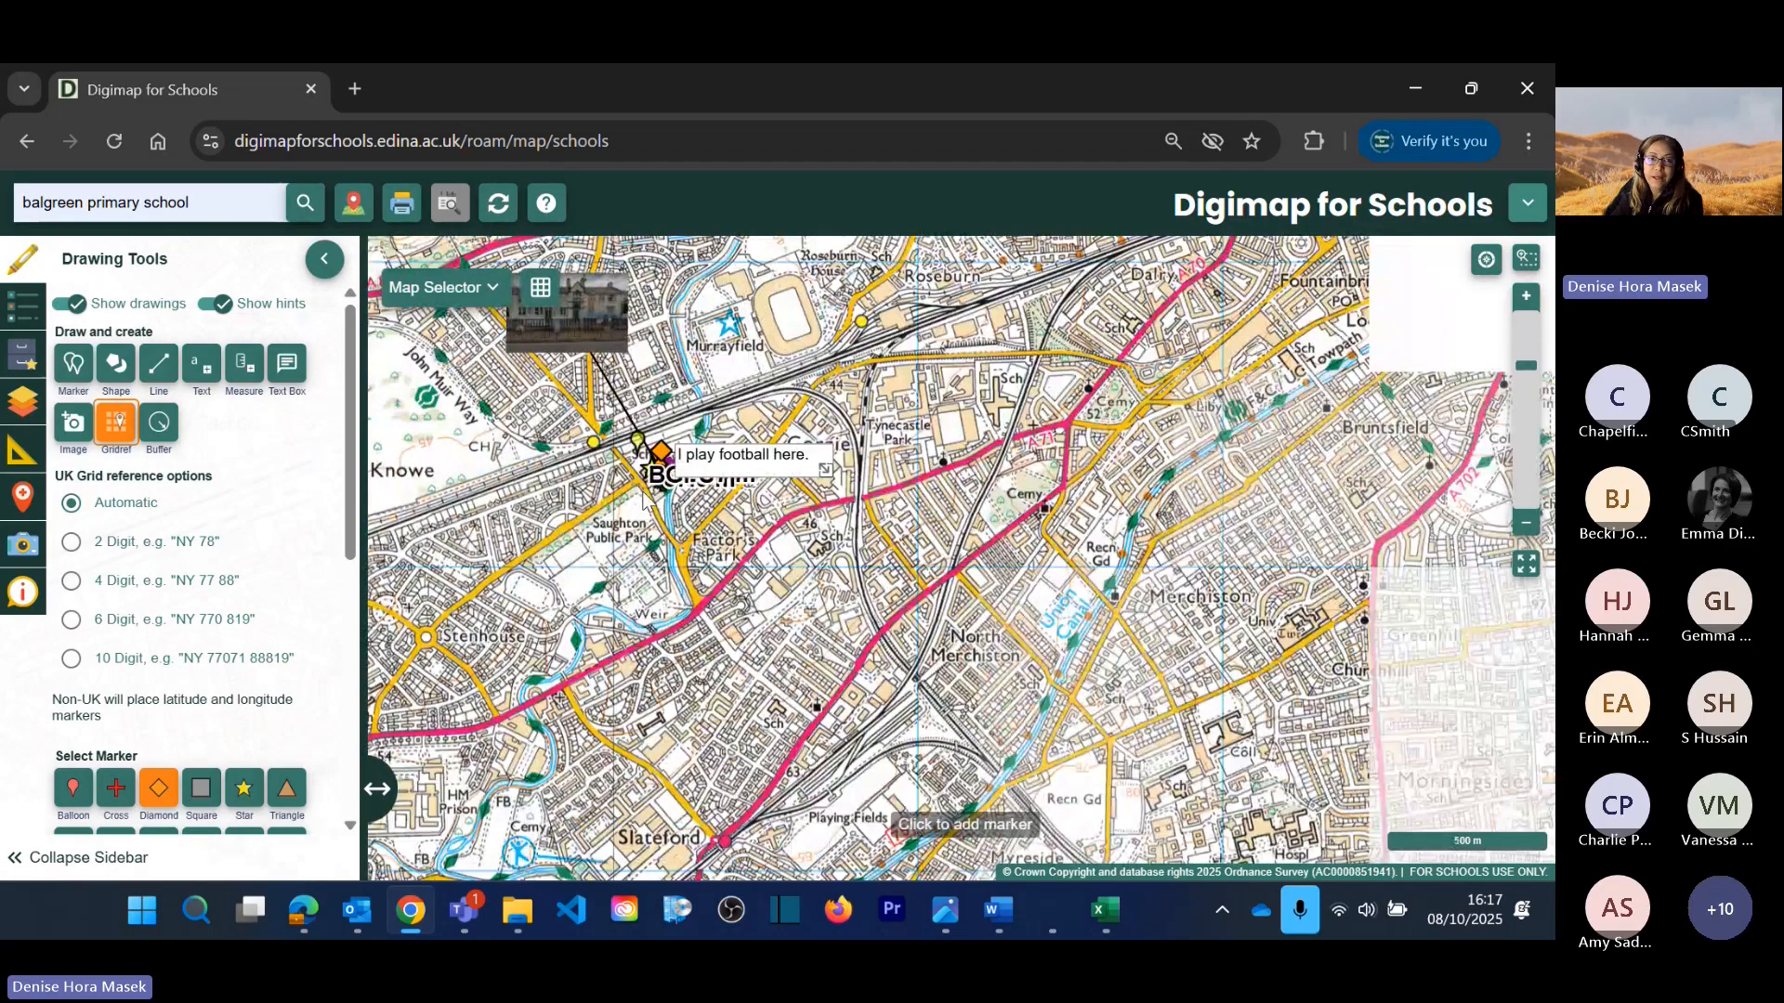
left_click(610, 482)
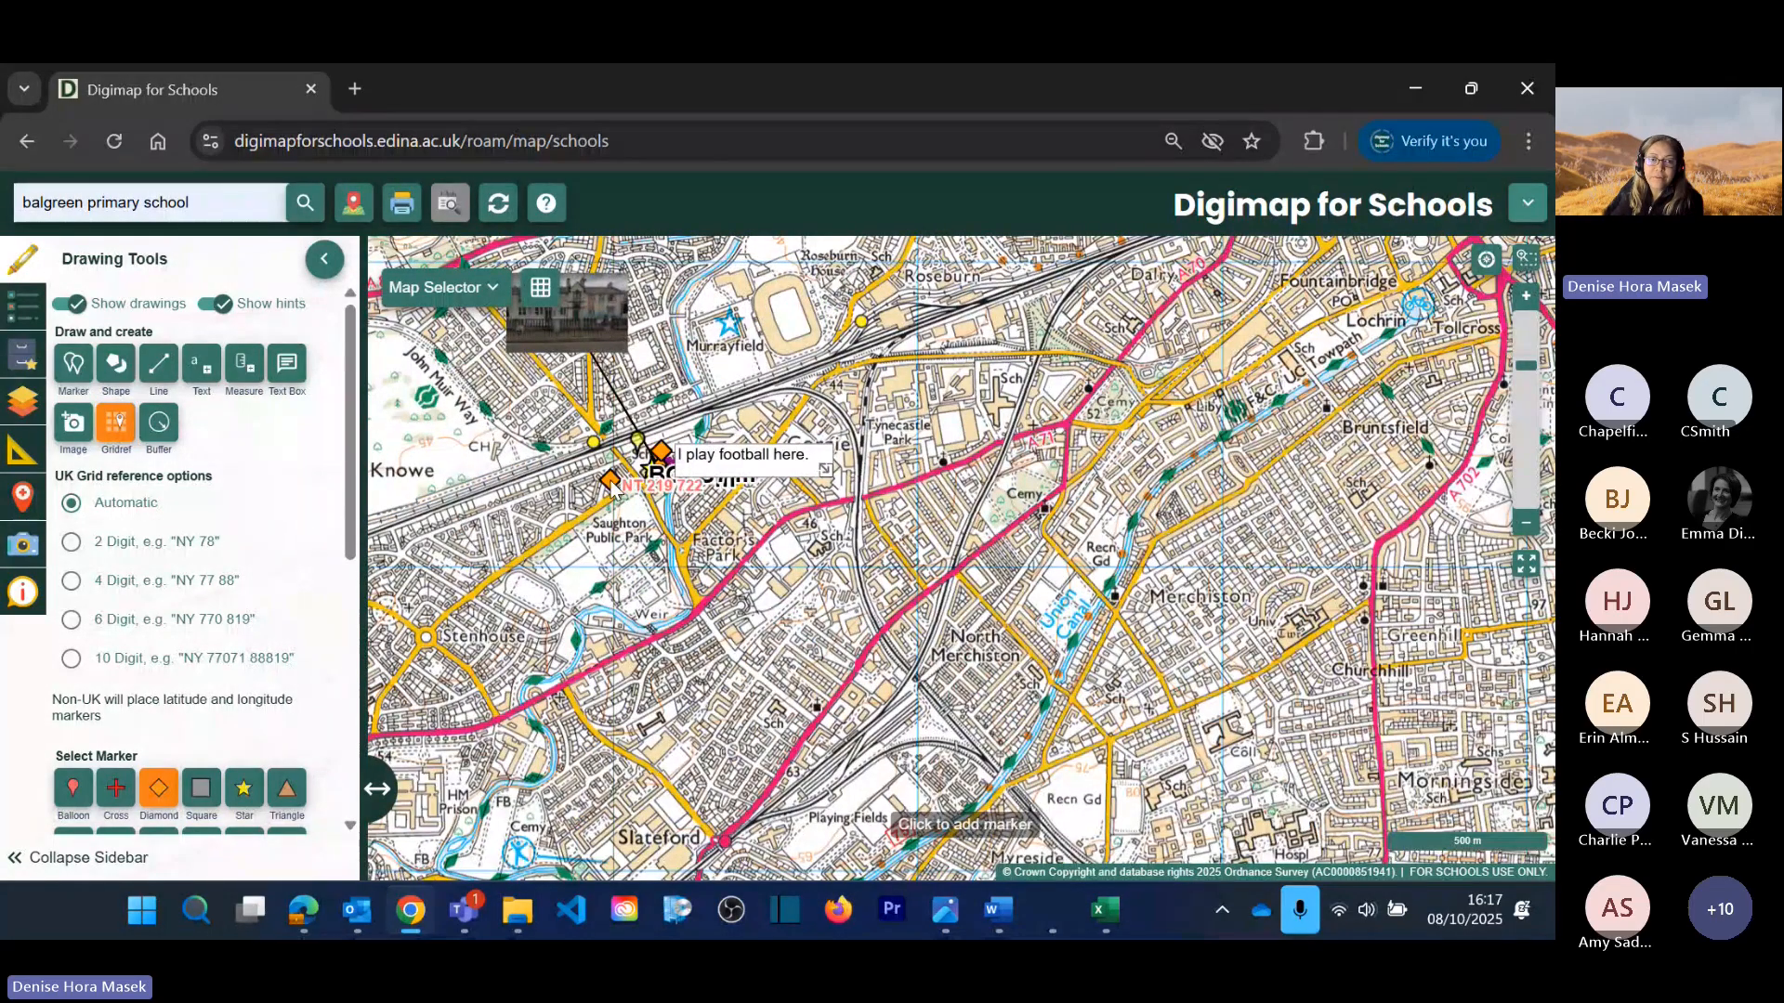
Step: Place another automatic grid reference marker at detailed street-level scale, on the green area between the Sports Pavilion and the river
scroll(706, 491, "up", 5)
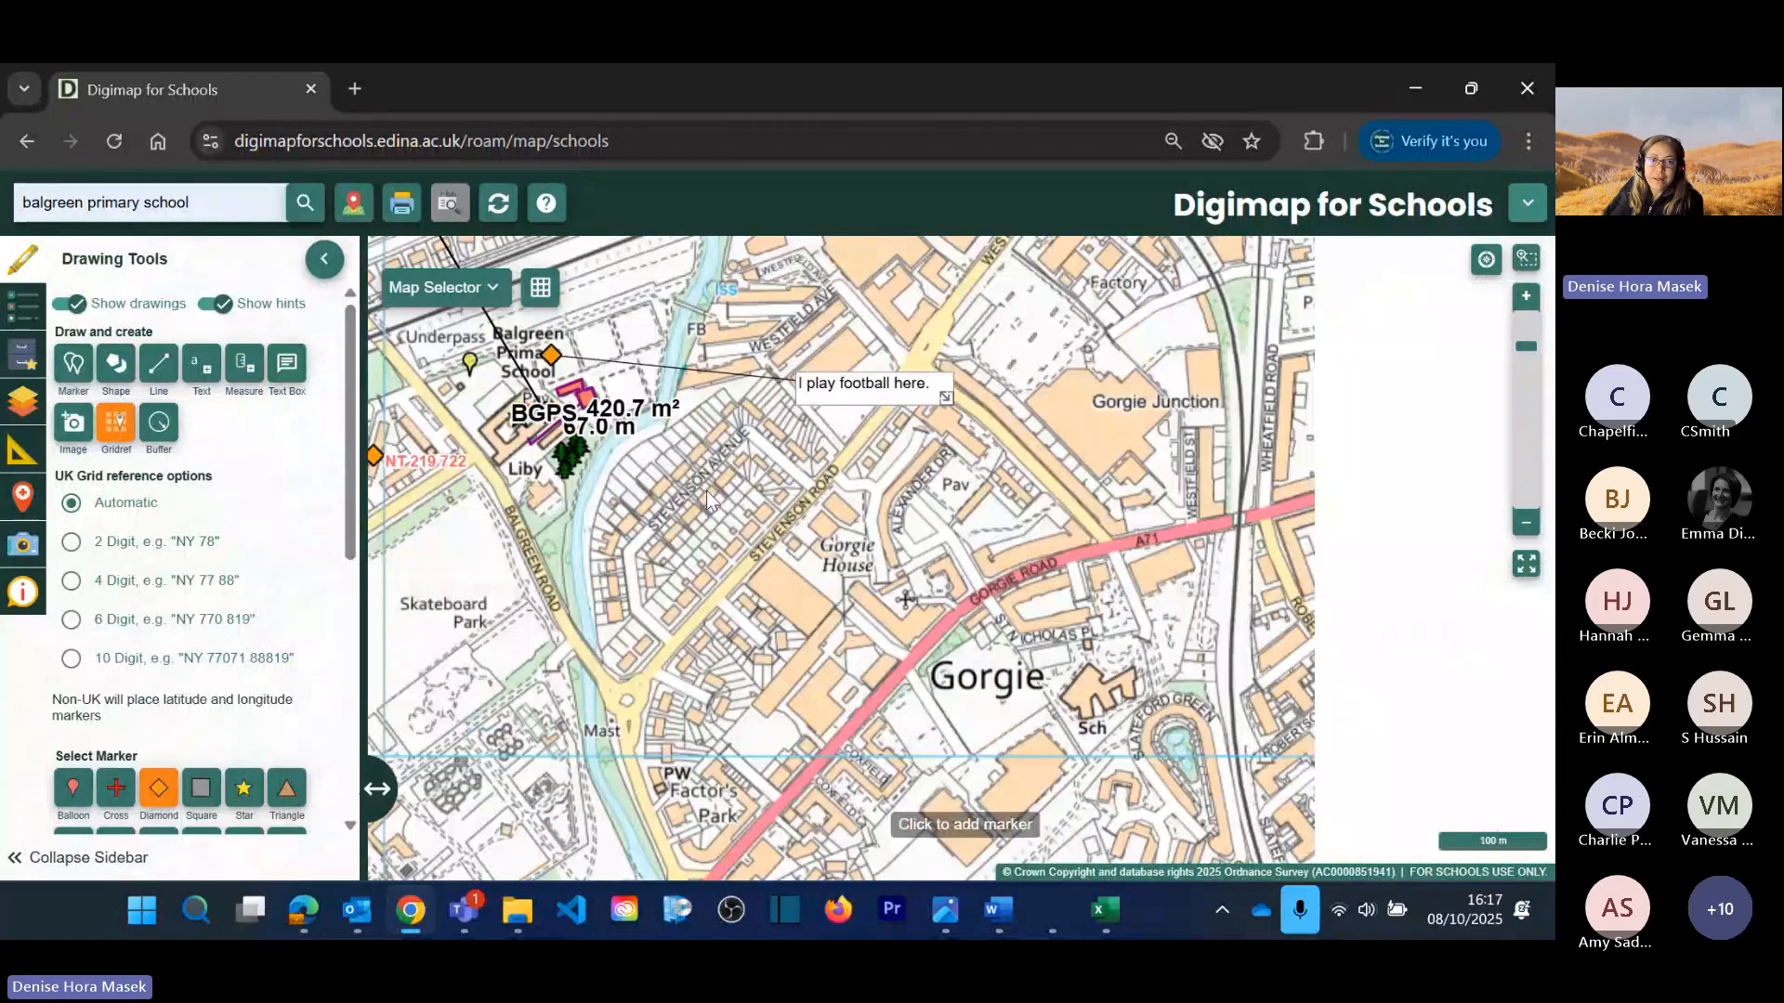
scroll(1256, 808, "down", 2)
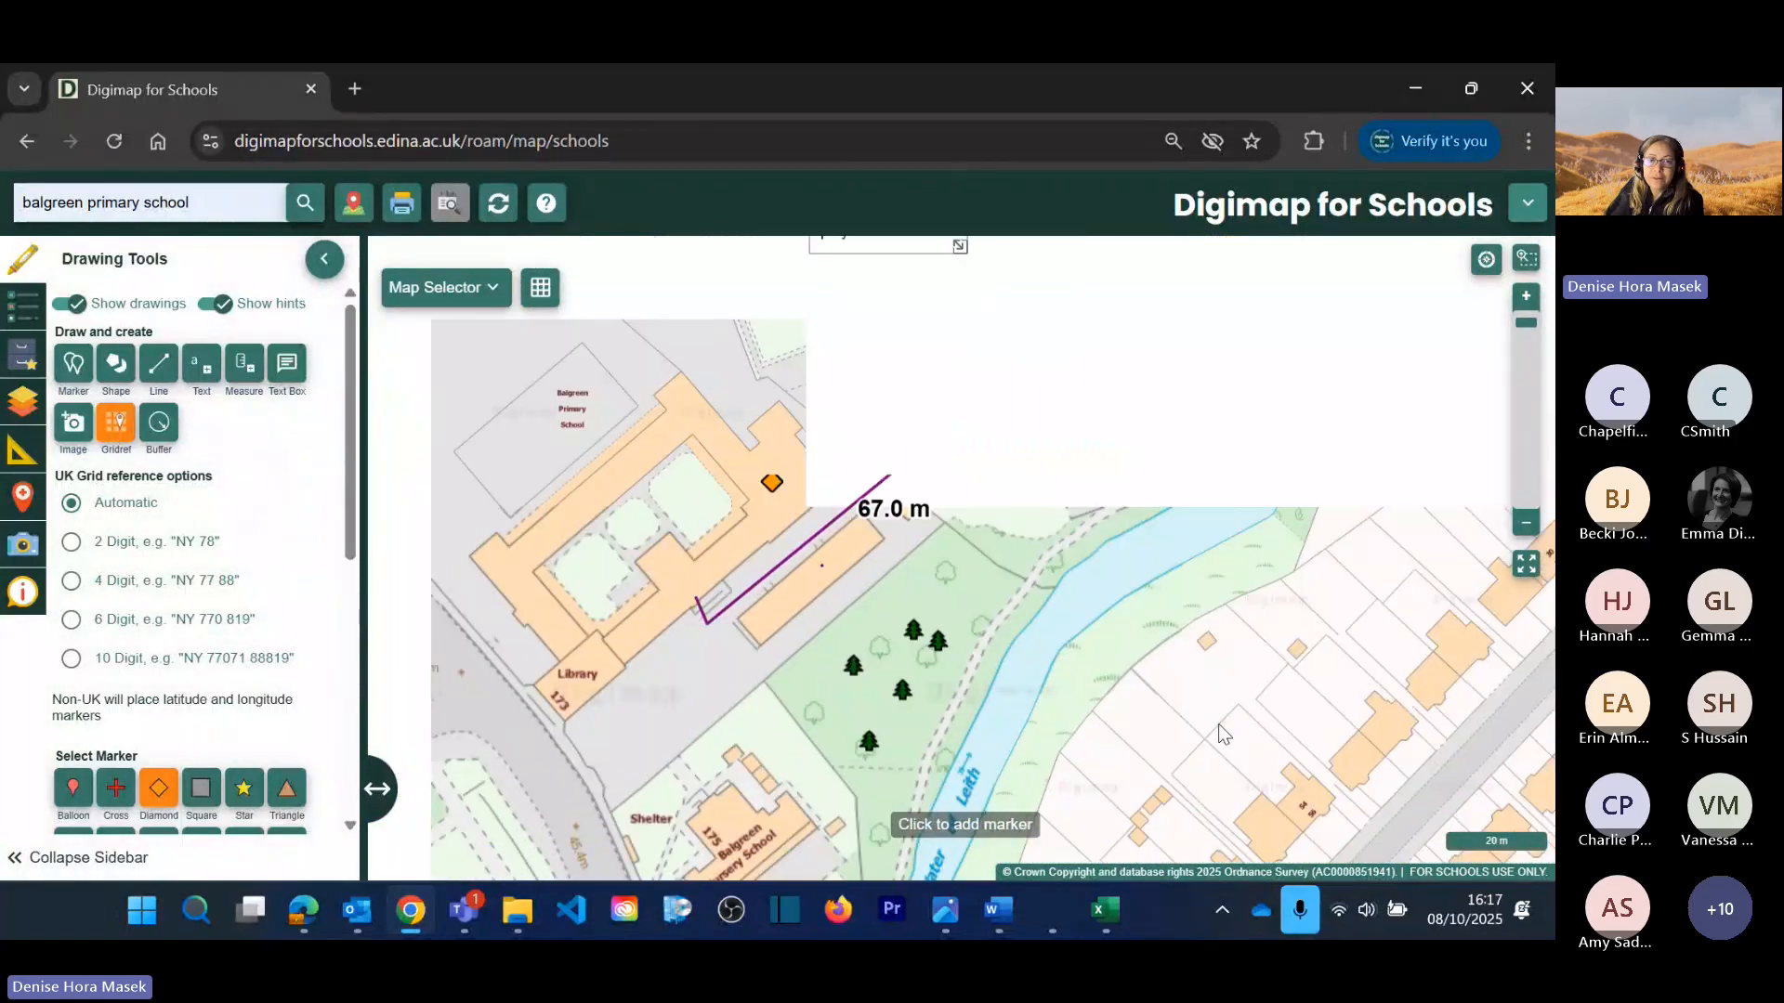
left_click(1113, 435)
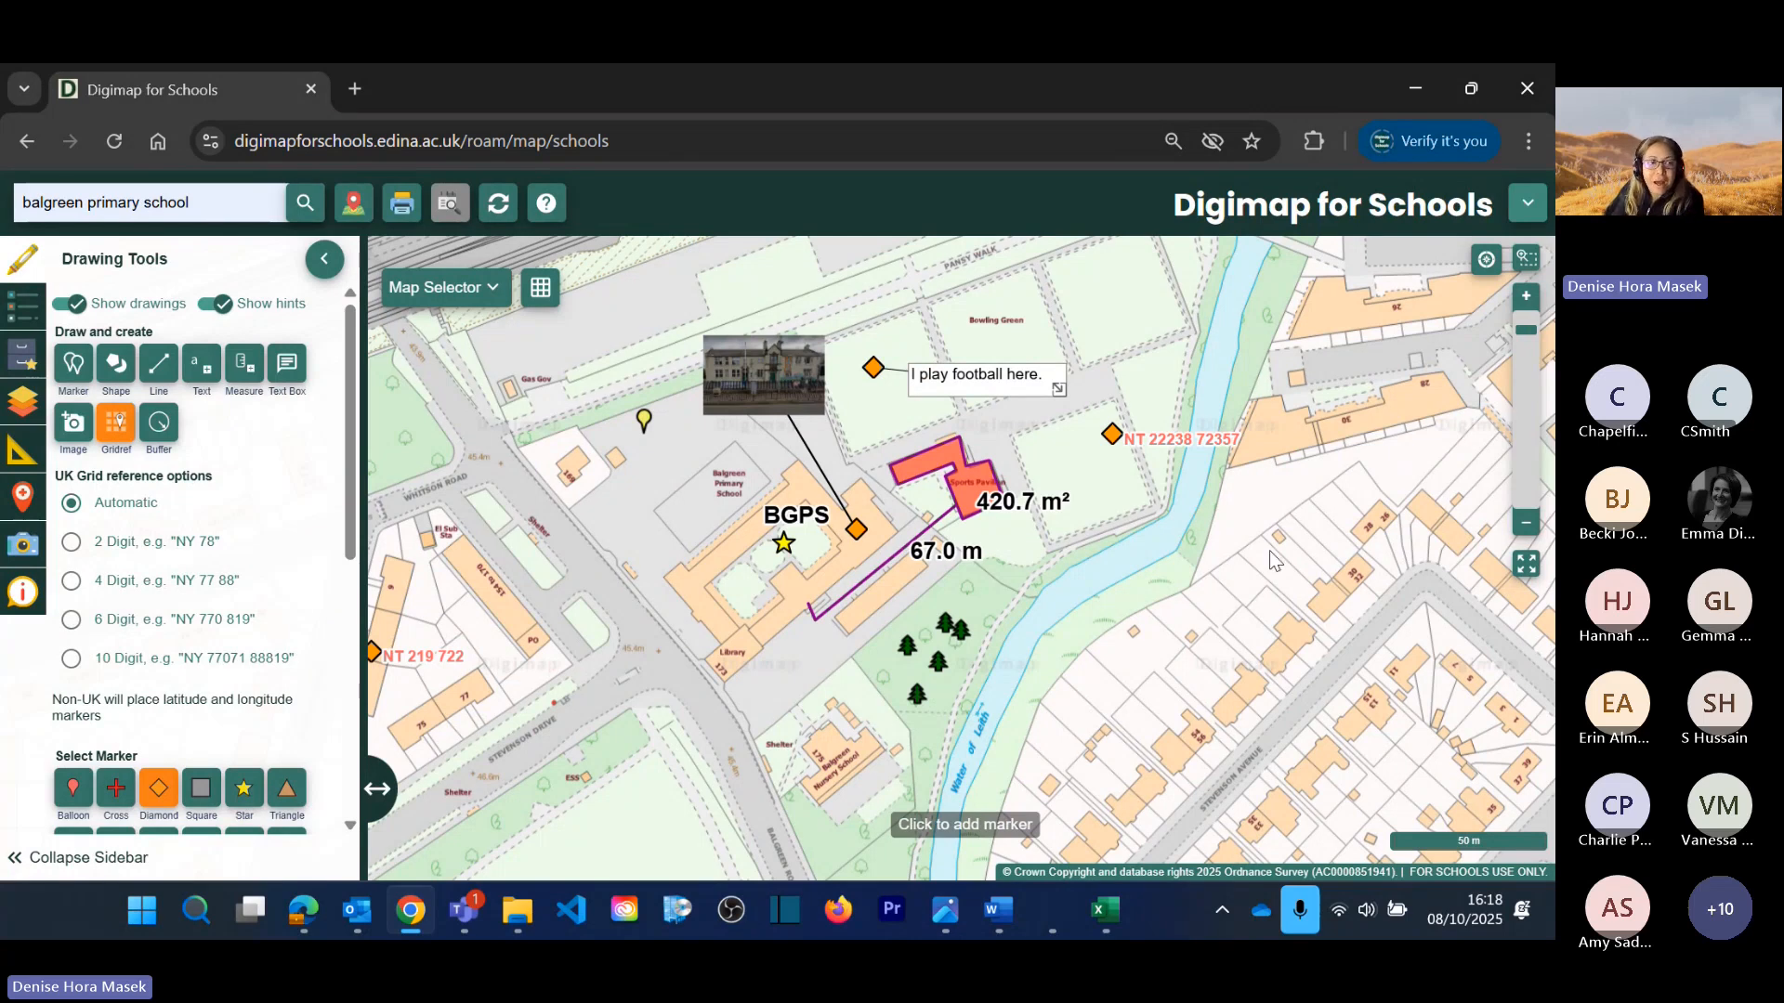
Step: Create a point buffer with a 10-metre radius in the courtyard of Balgreen Primary School, just southwest of the star marker
left_click(163, 432)
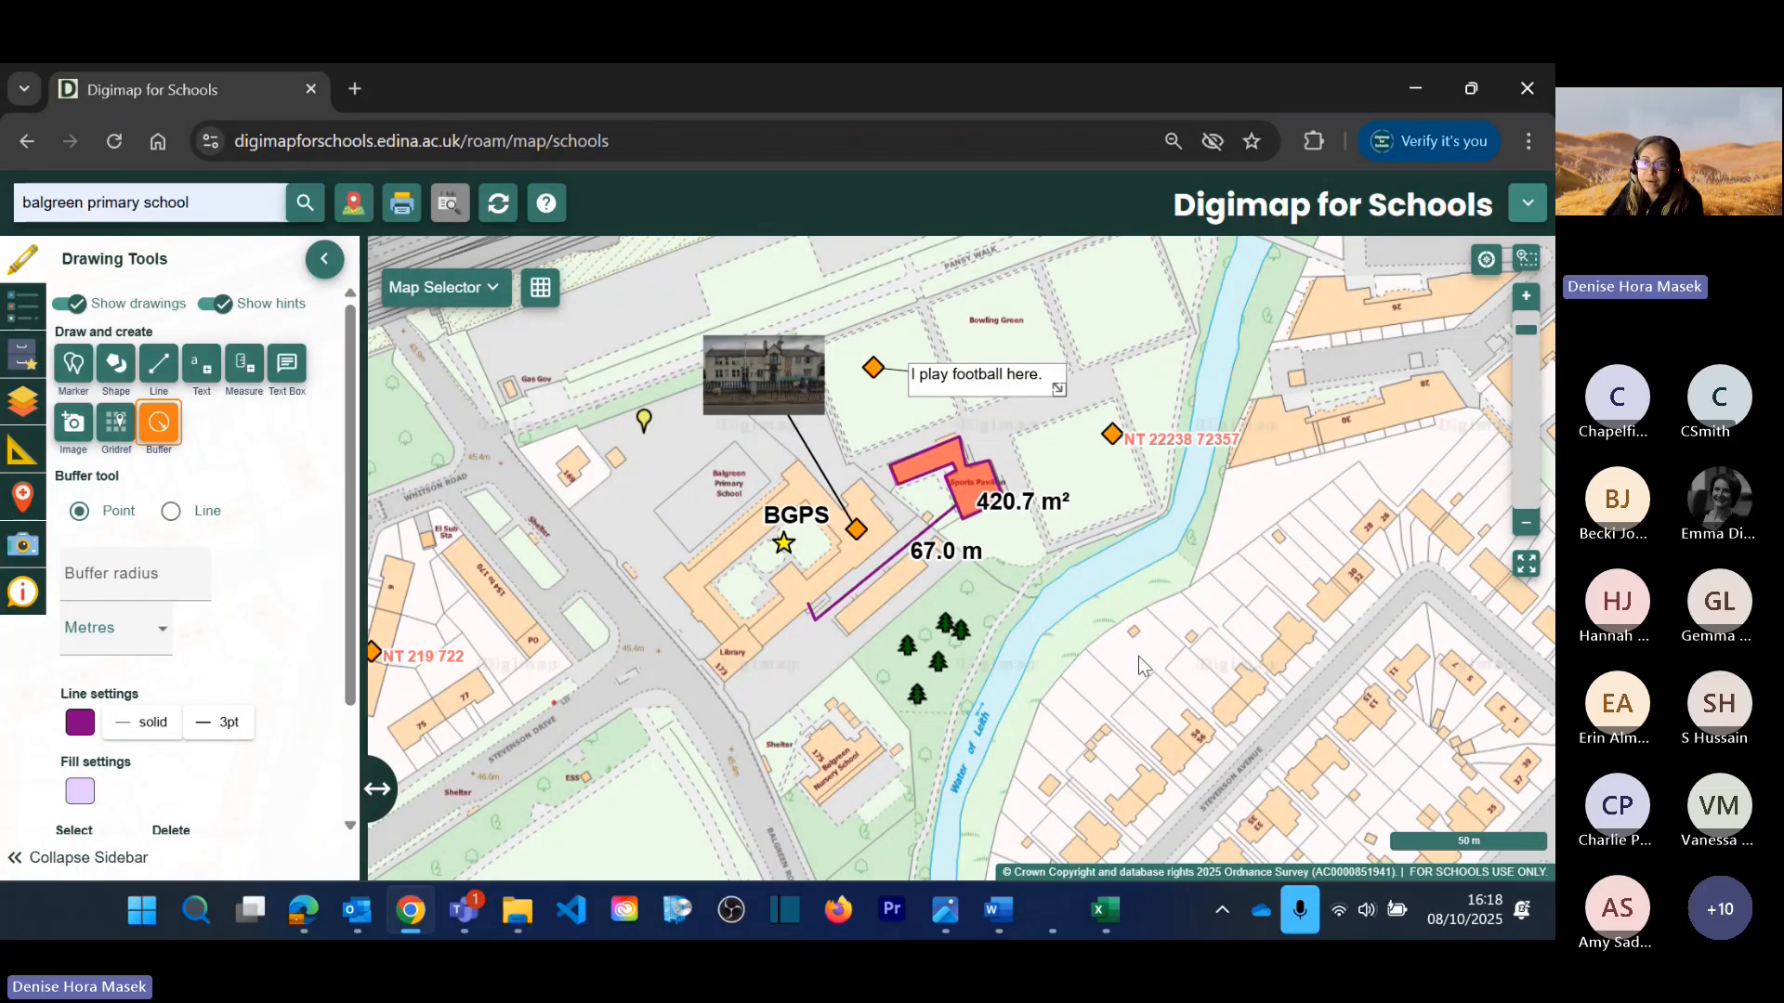
left_click_drag(1139, 666, 924, 455)
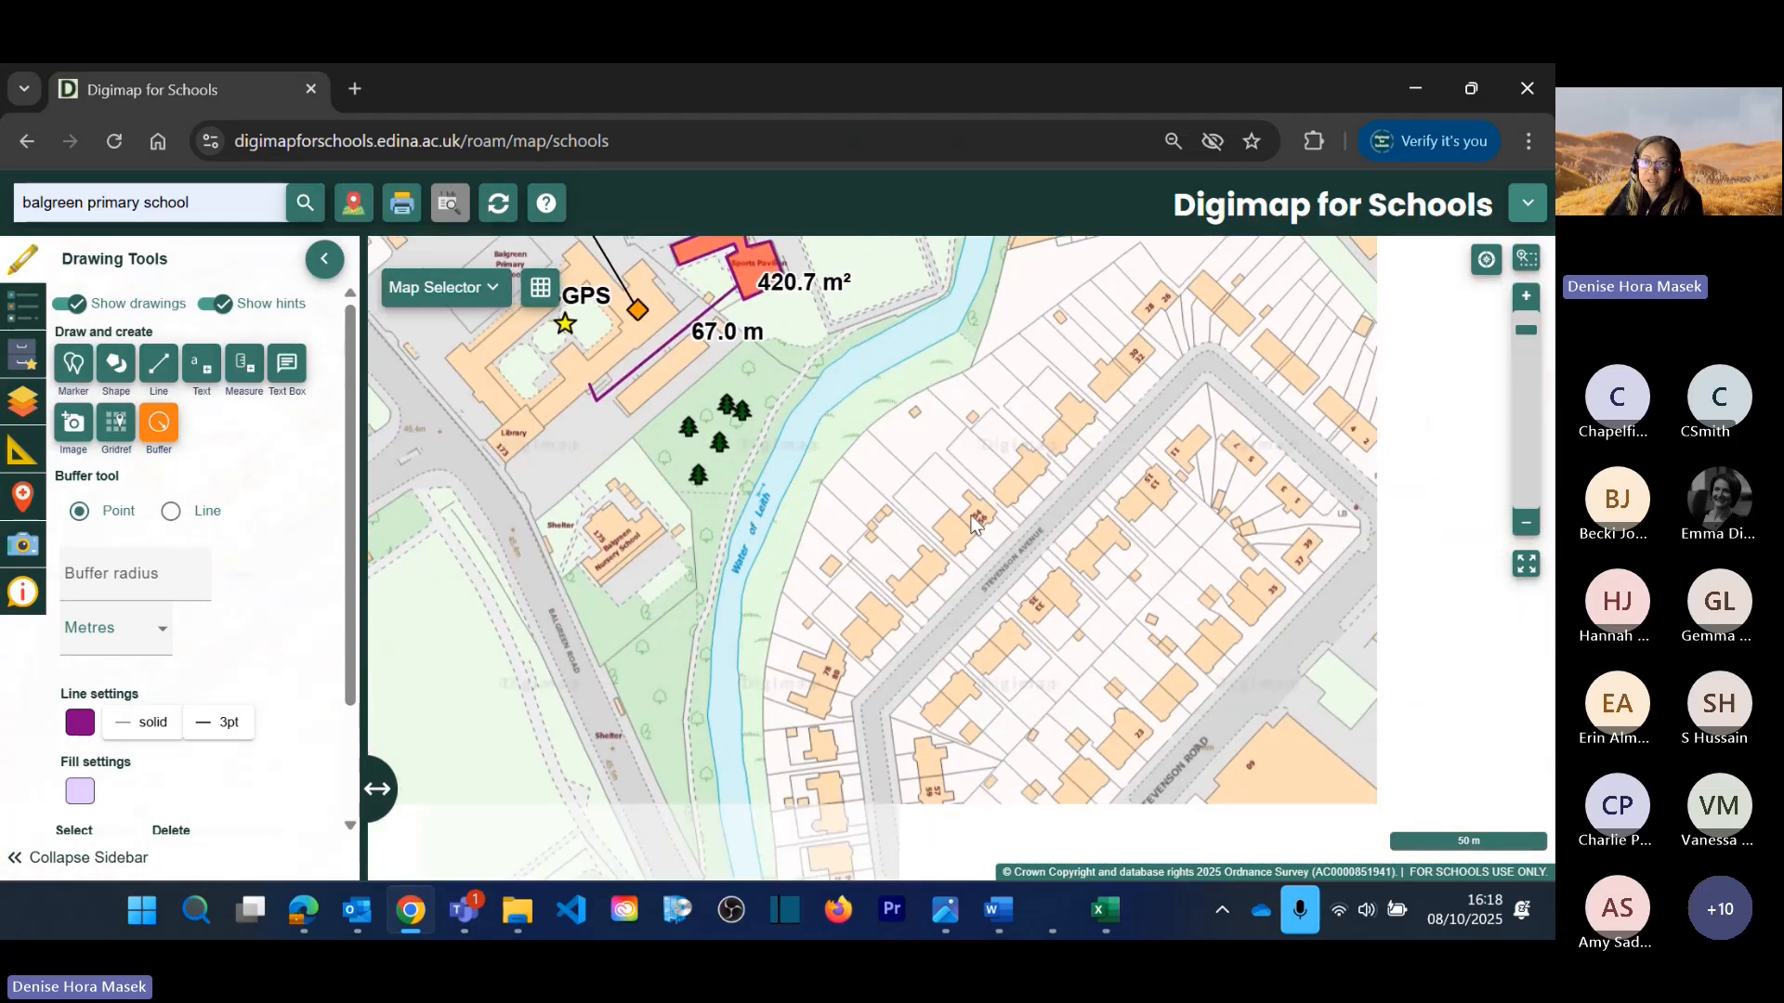
left_click_drag(1014, 519, 1400, 770)
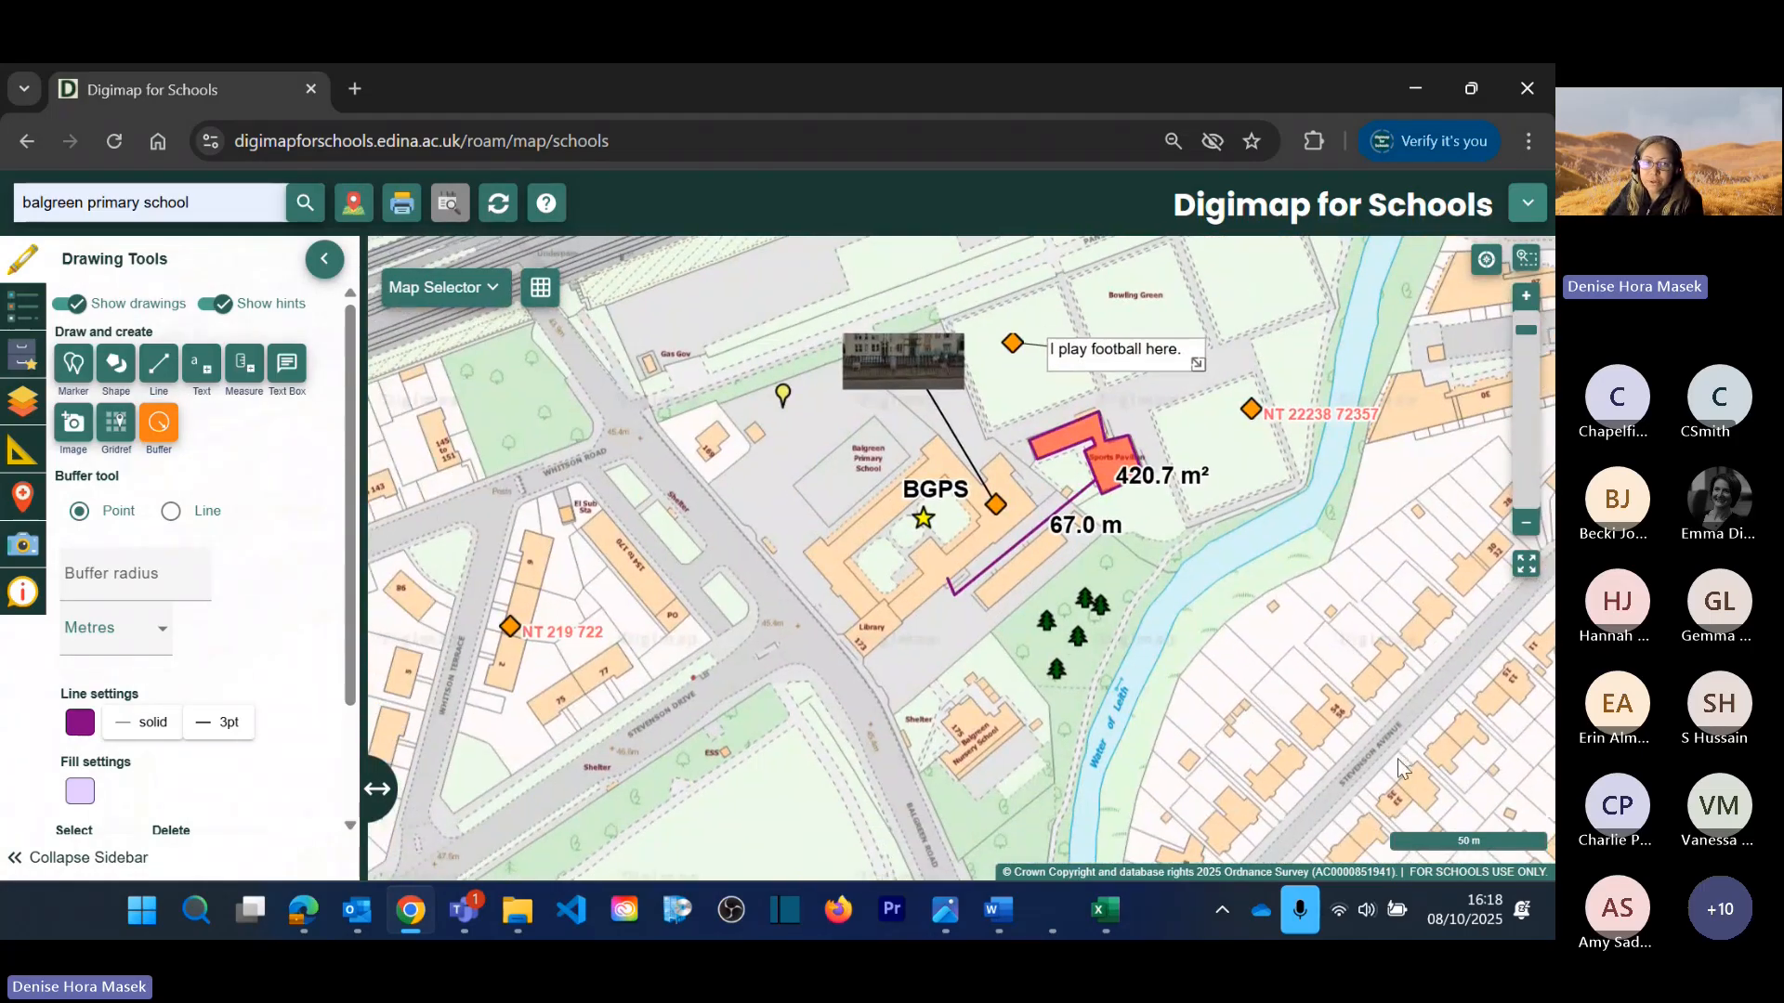
left_click(202, 571)
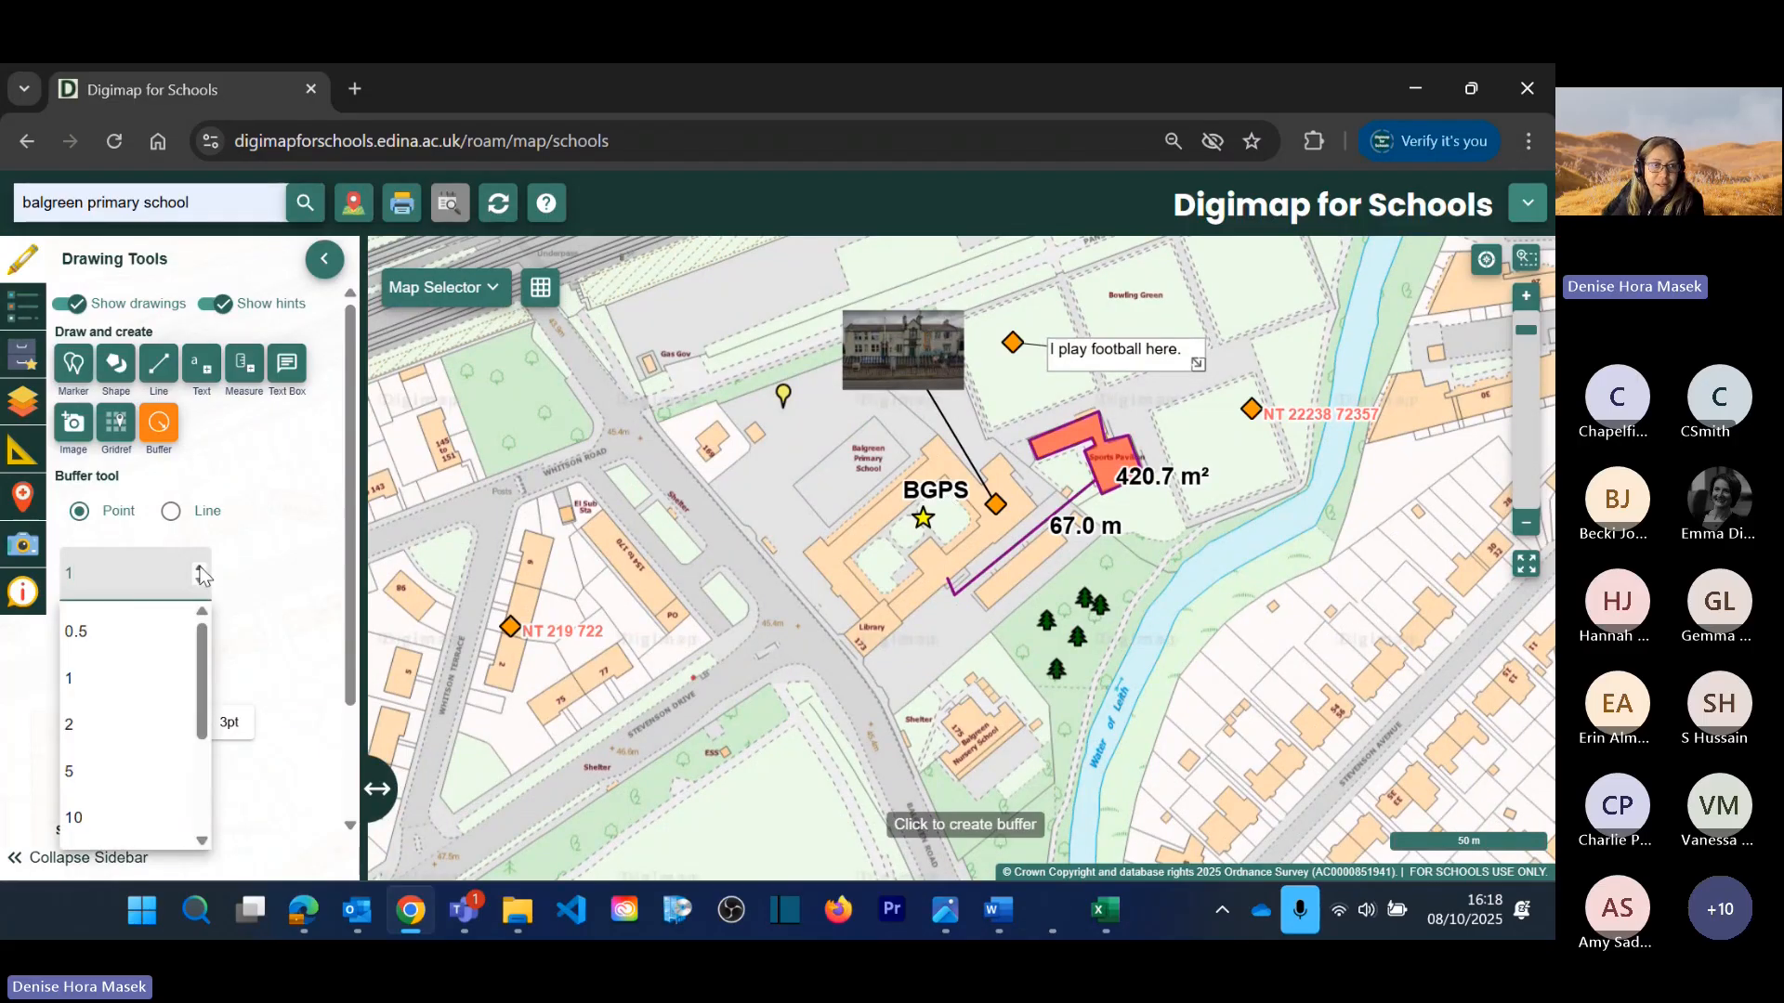
type("0")
left_click(256, 598)
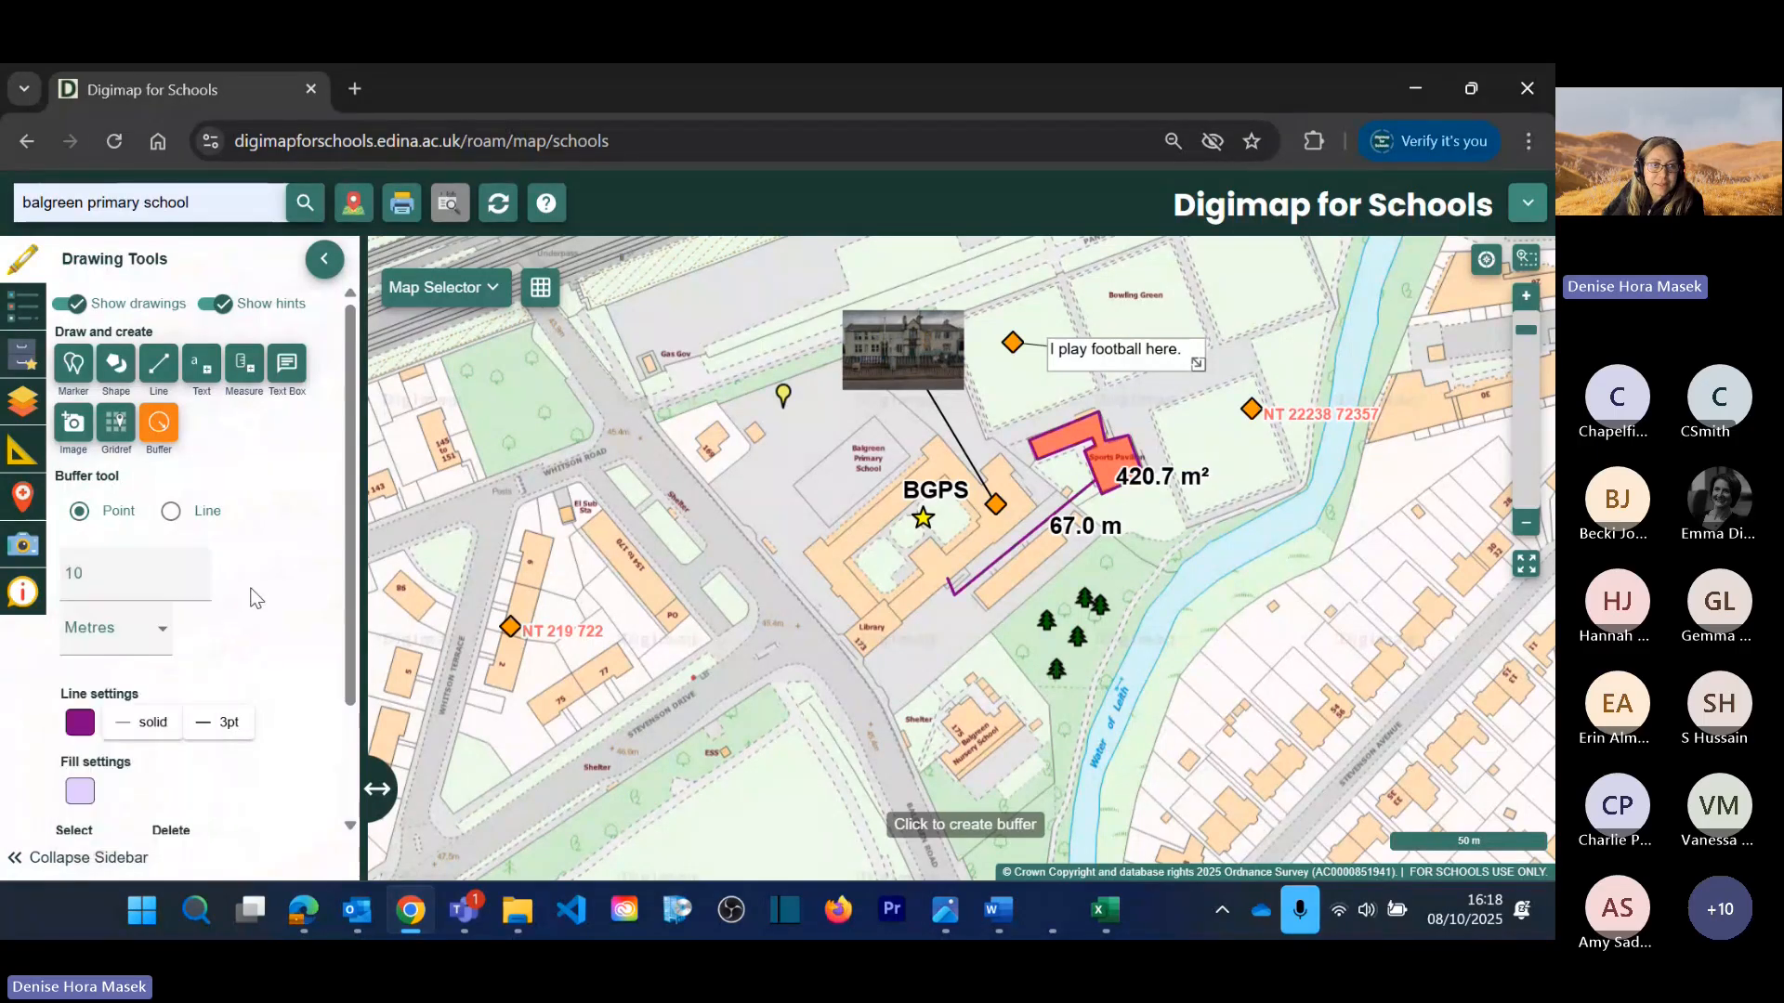
left_click(909, 532)
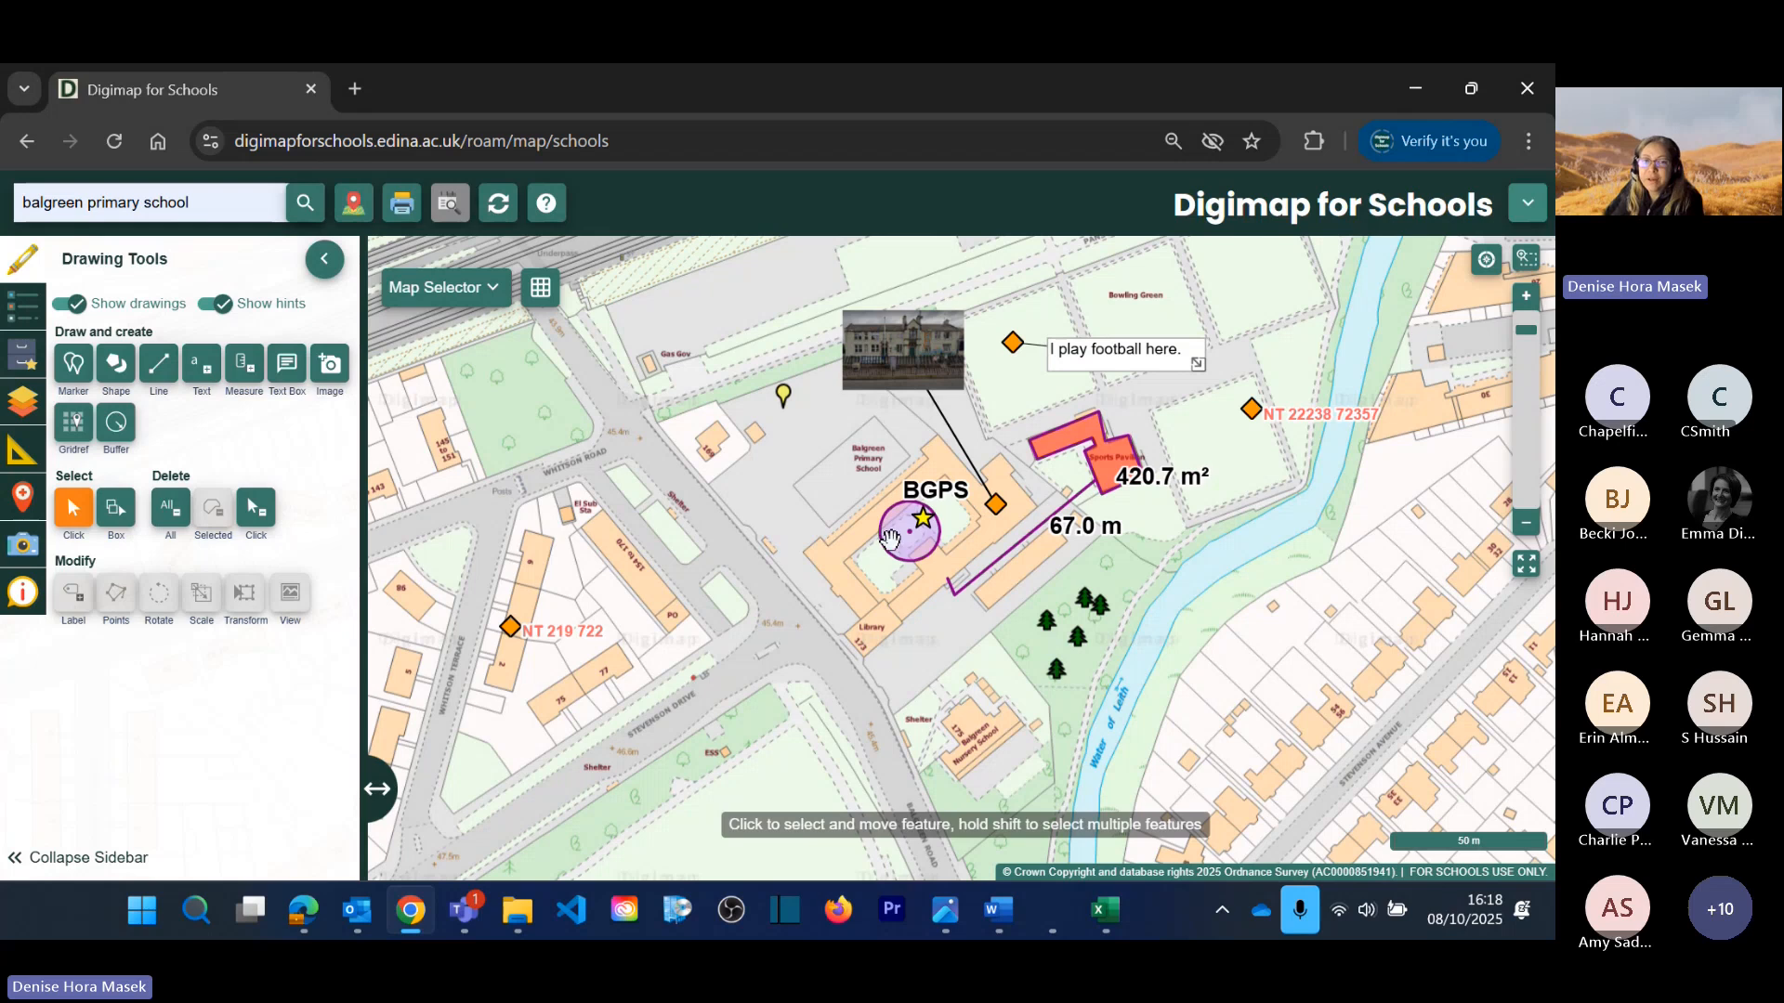
Step: Add a metric area measurement label to the circular buffer in the school courtyard
left_click(245, 371)
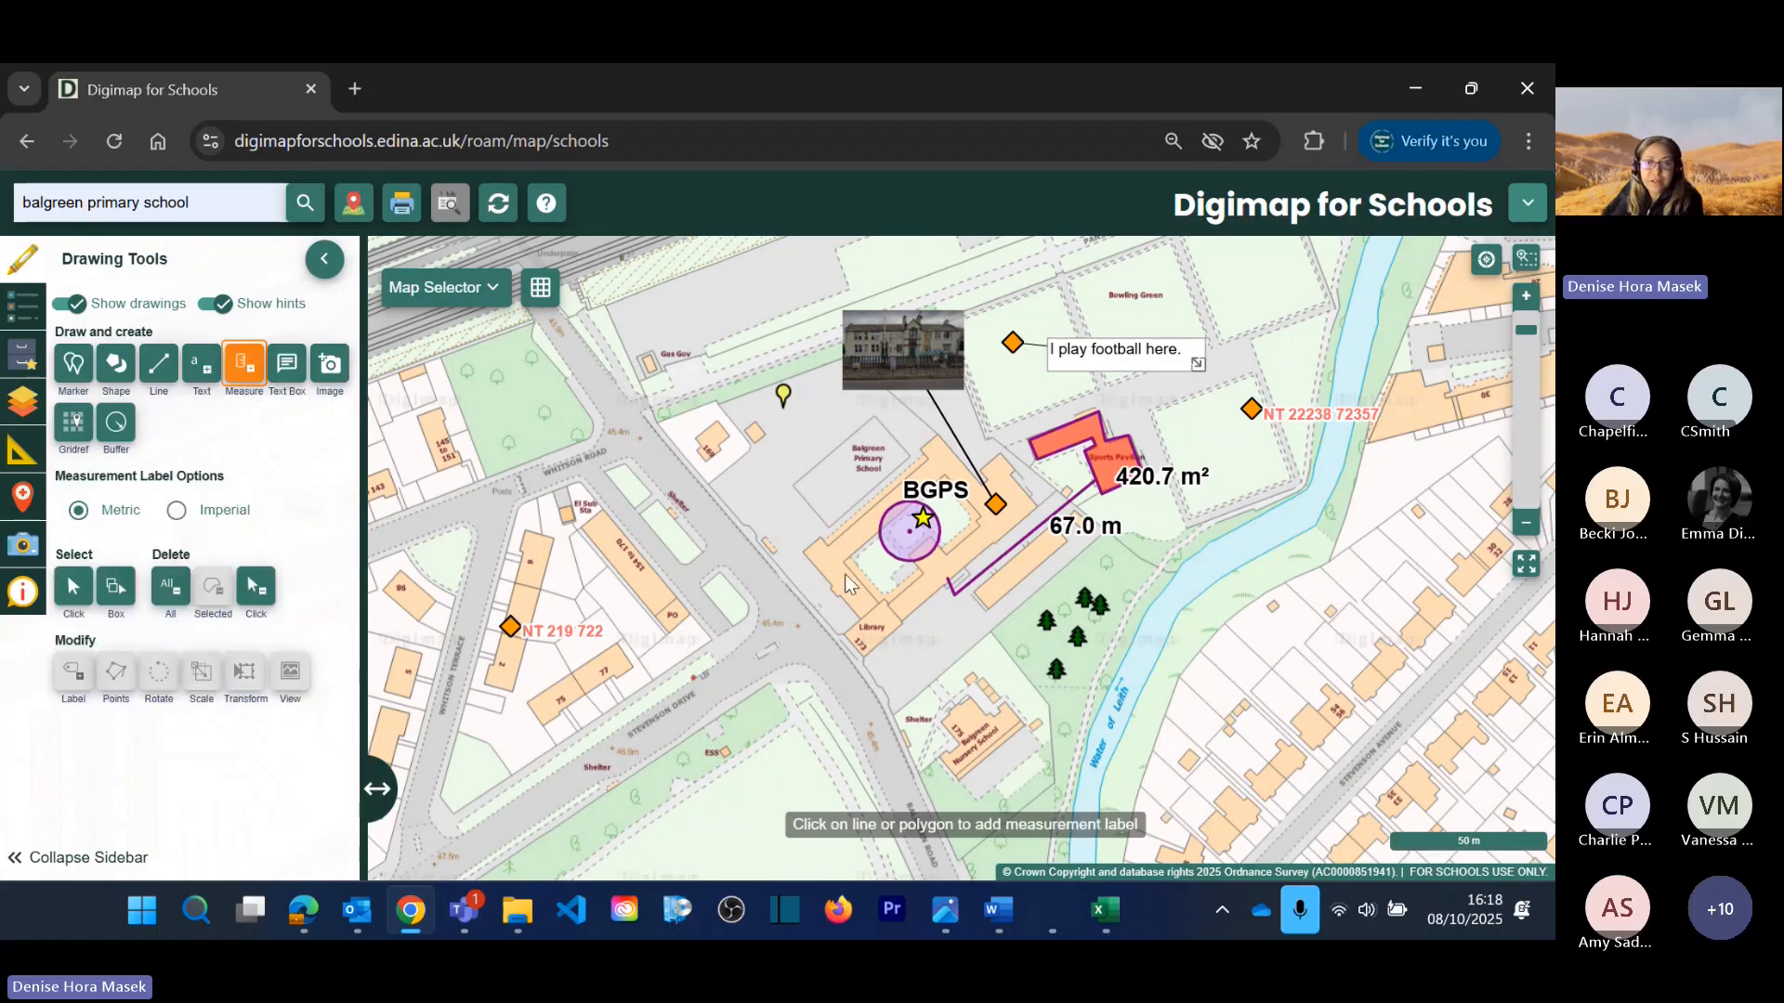
left_click(895, 546)
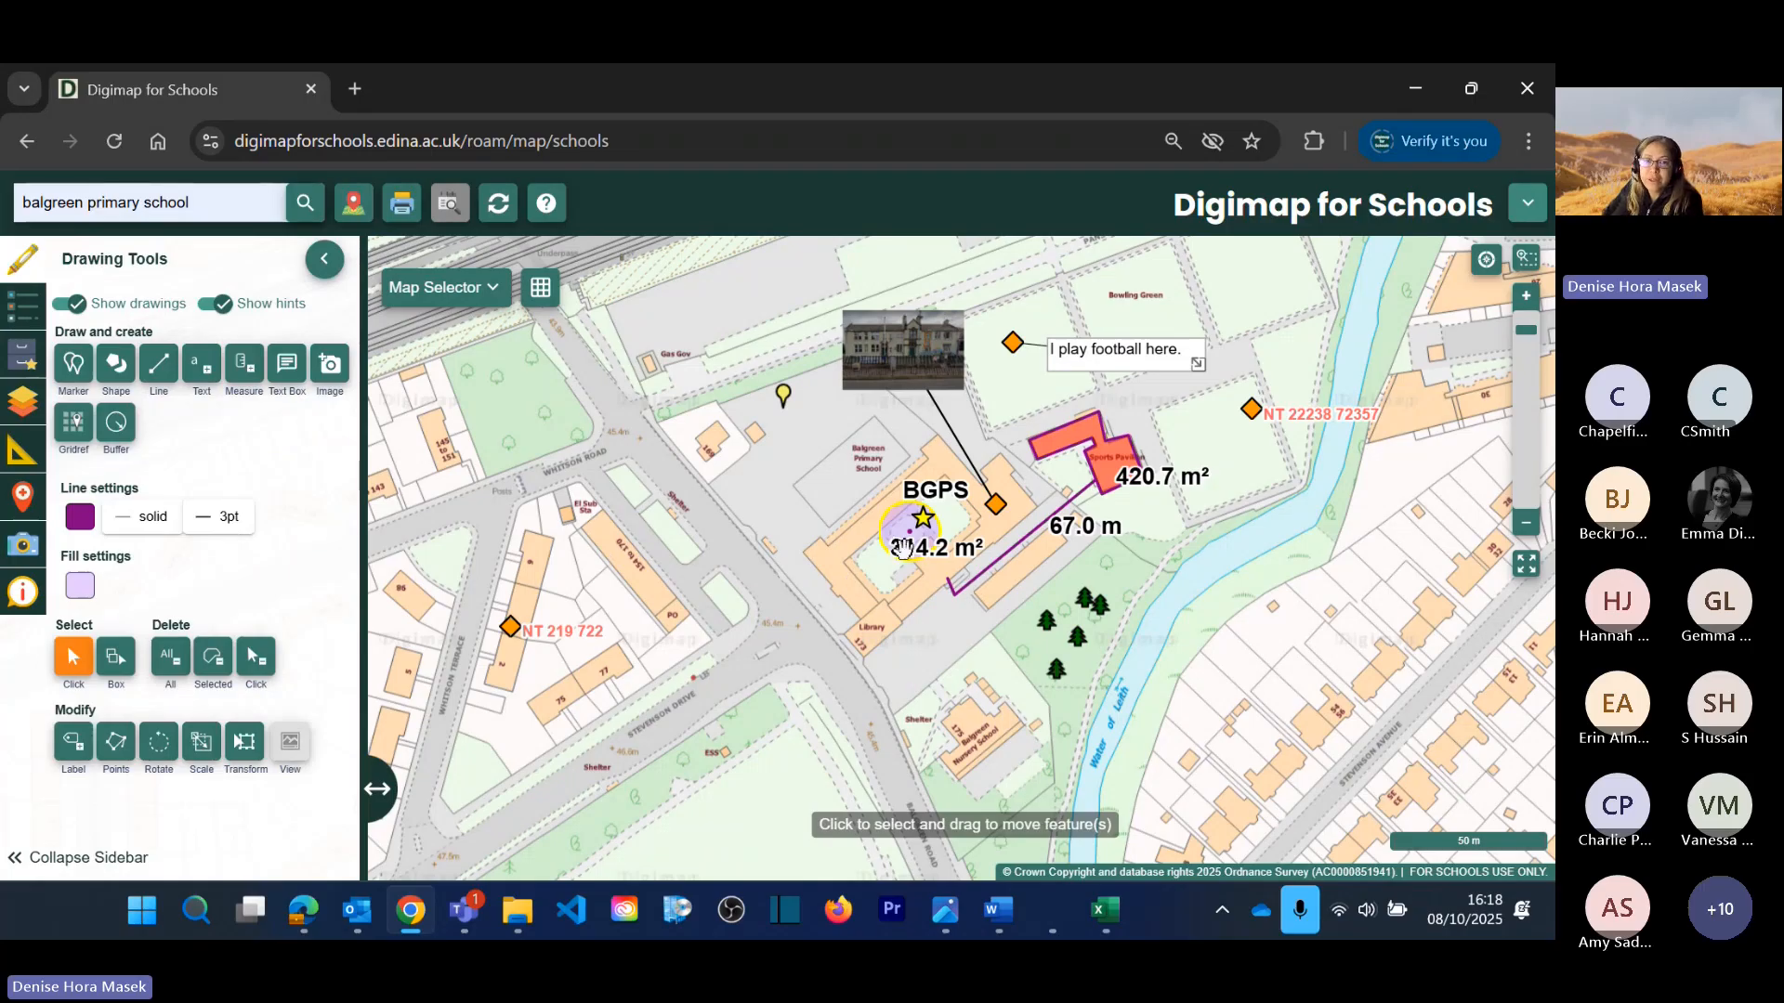
left_click(244, 364)
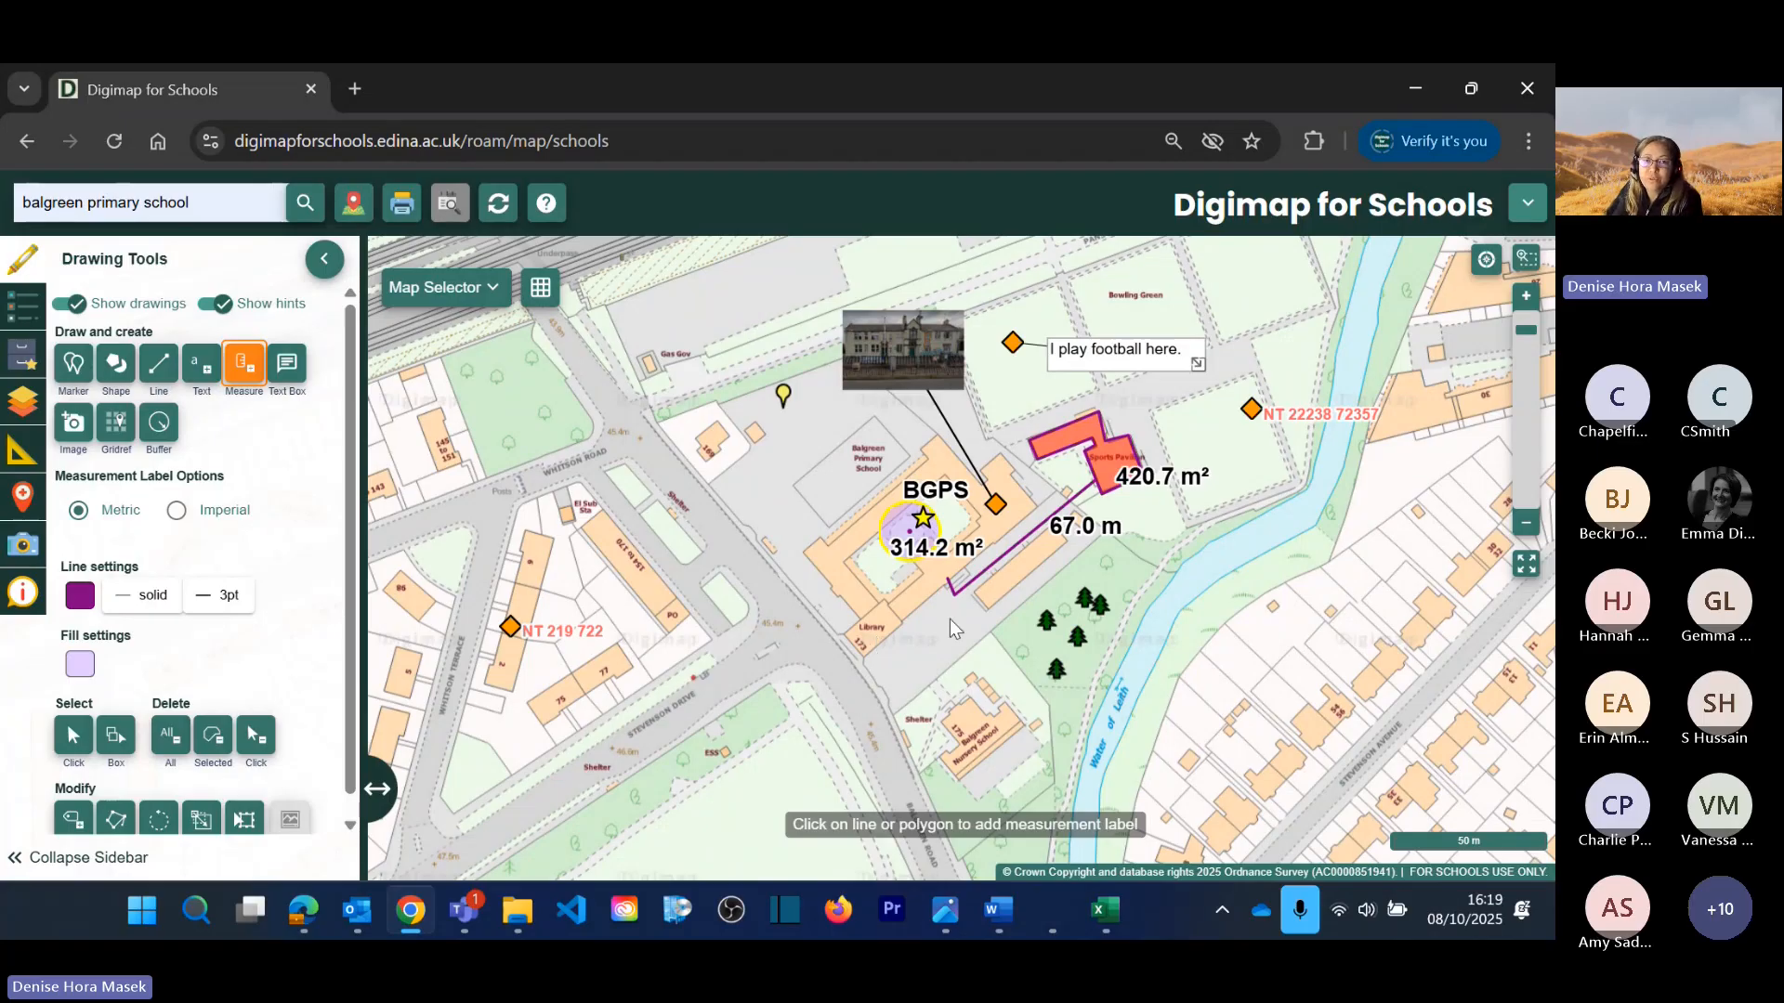
Step: Create a line buffer with an 8-metre radius along the Water of Leith, from south of the trees to east of the grid reference marker
left_click(159, 423)
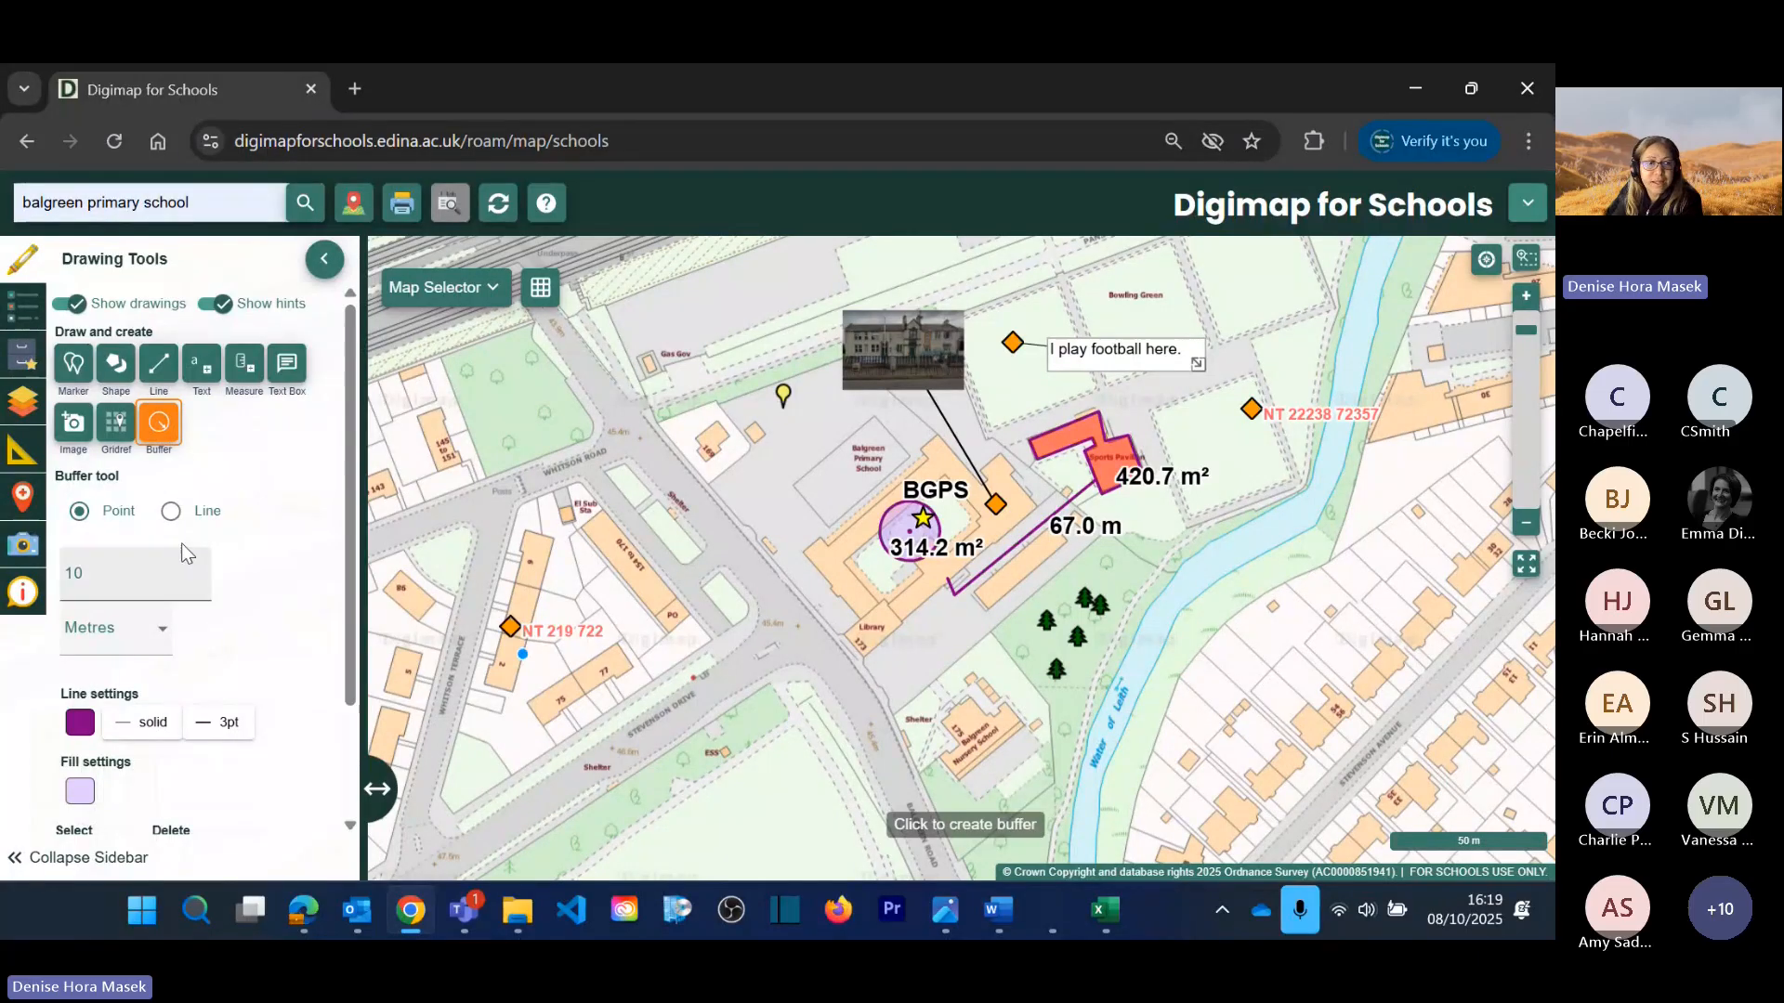
left_click(170, 514)
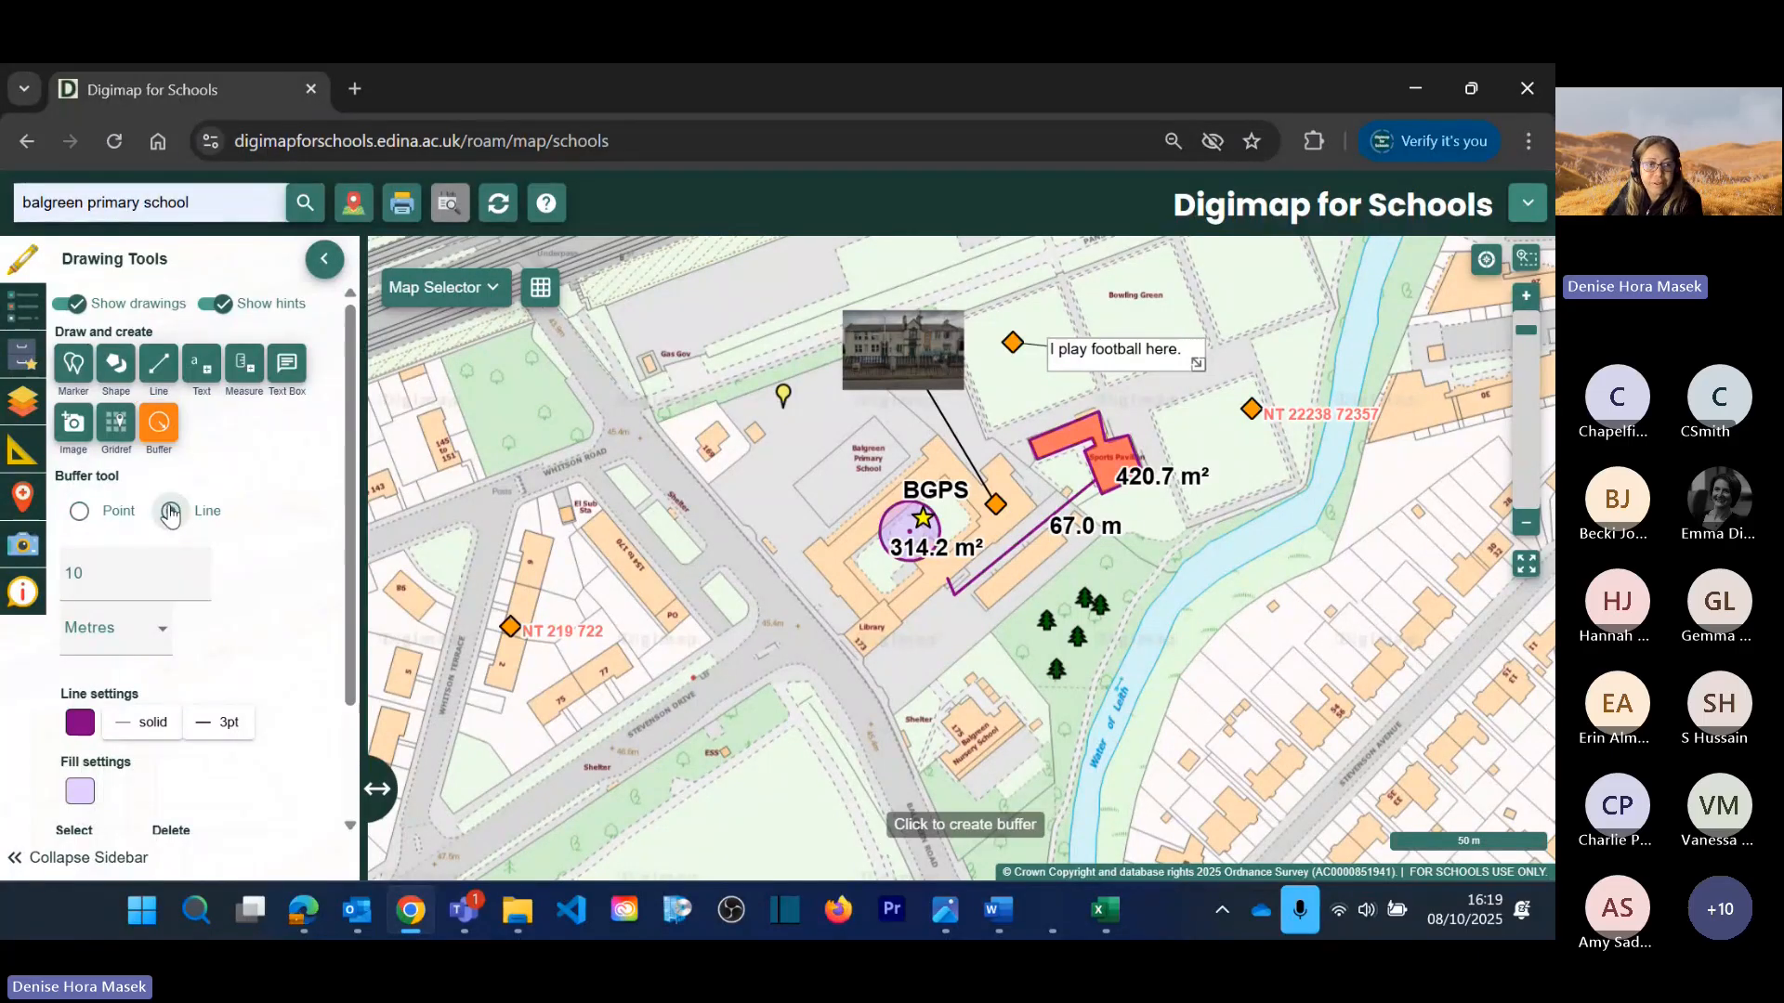
double_click(199, 581)
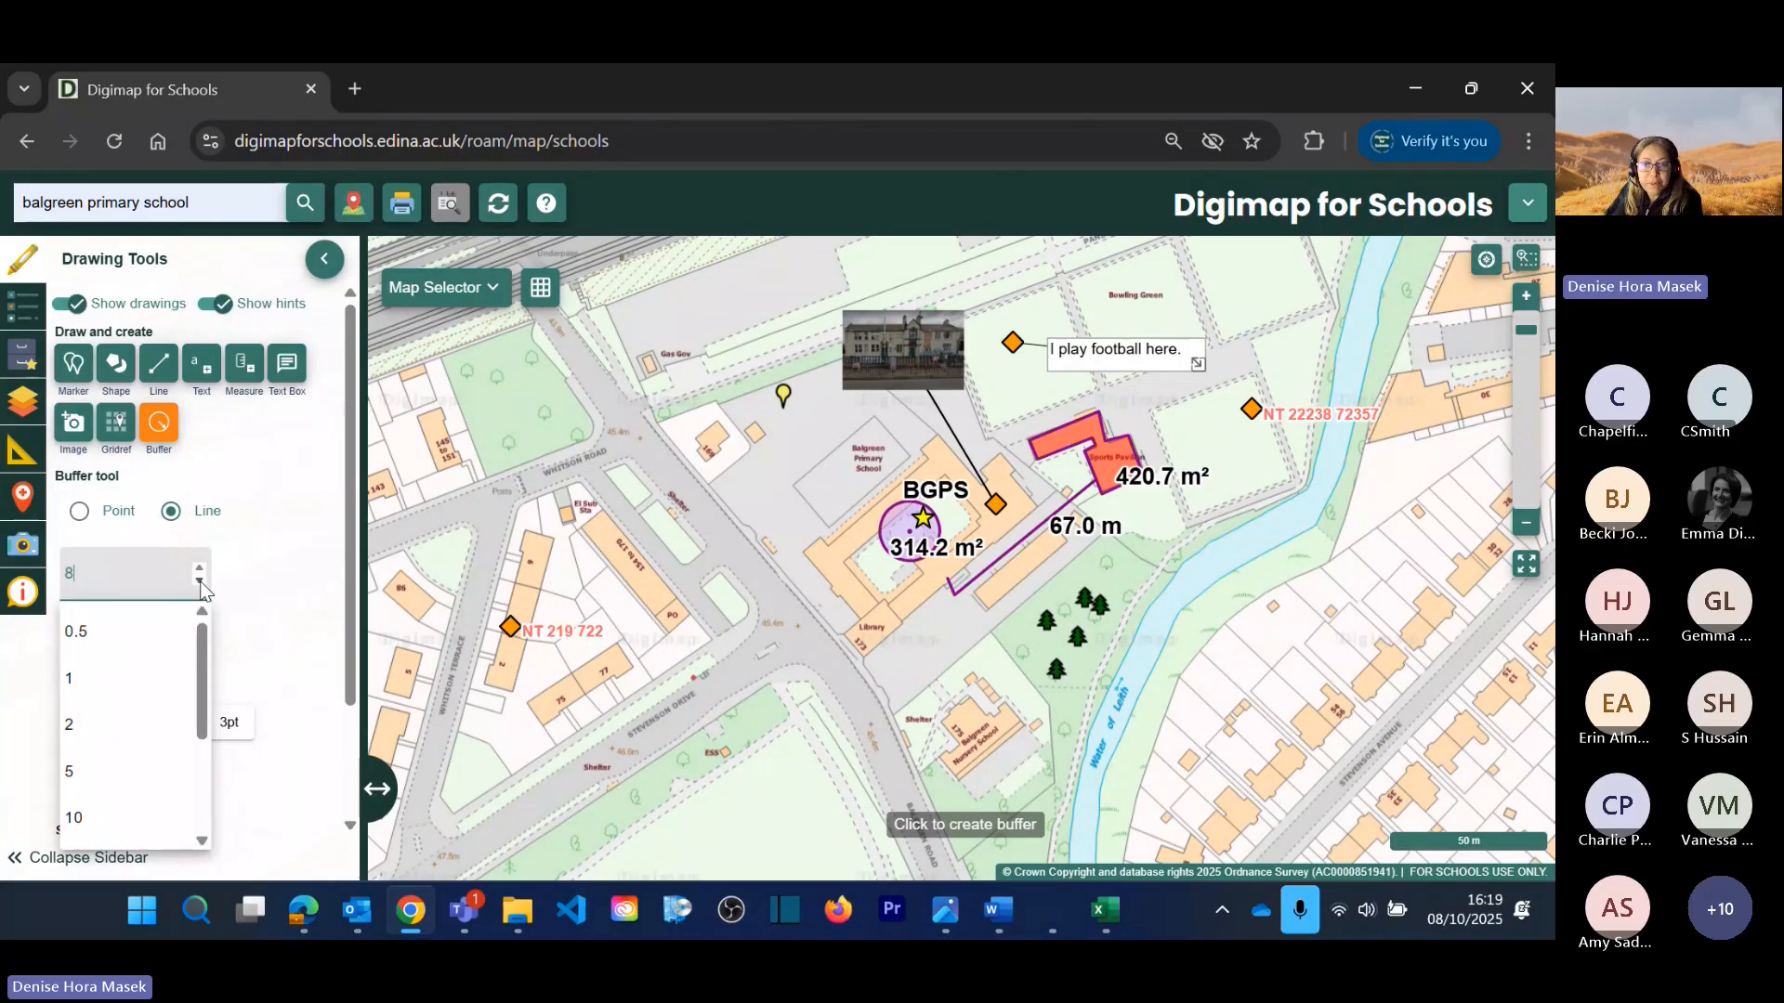
left_click(266, 606)
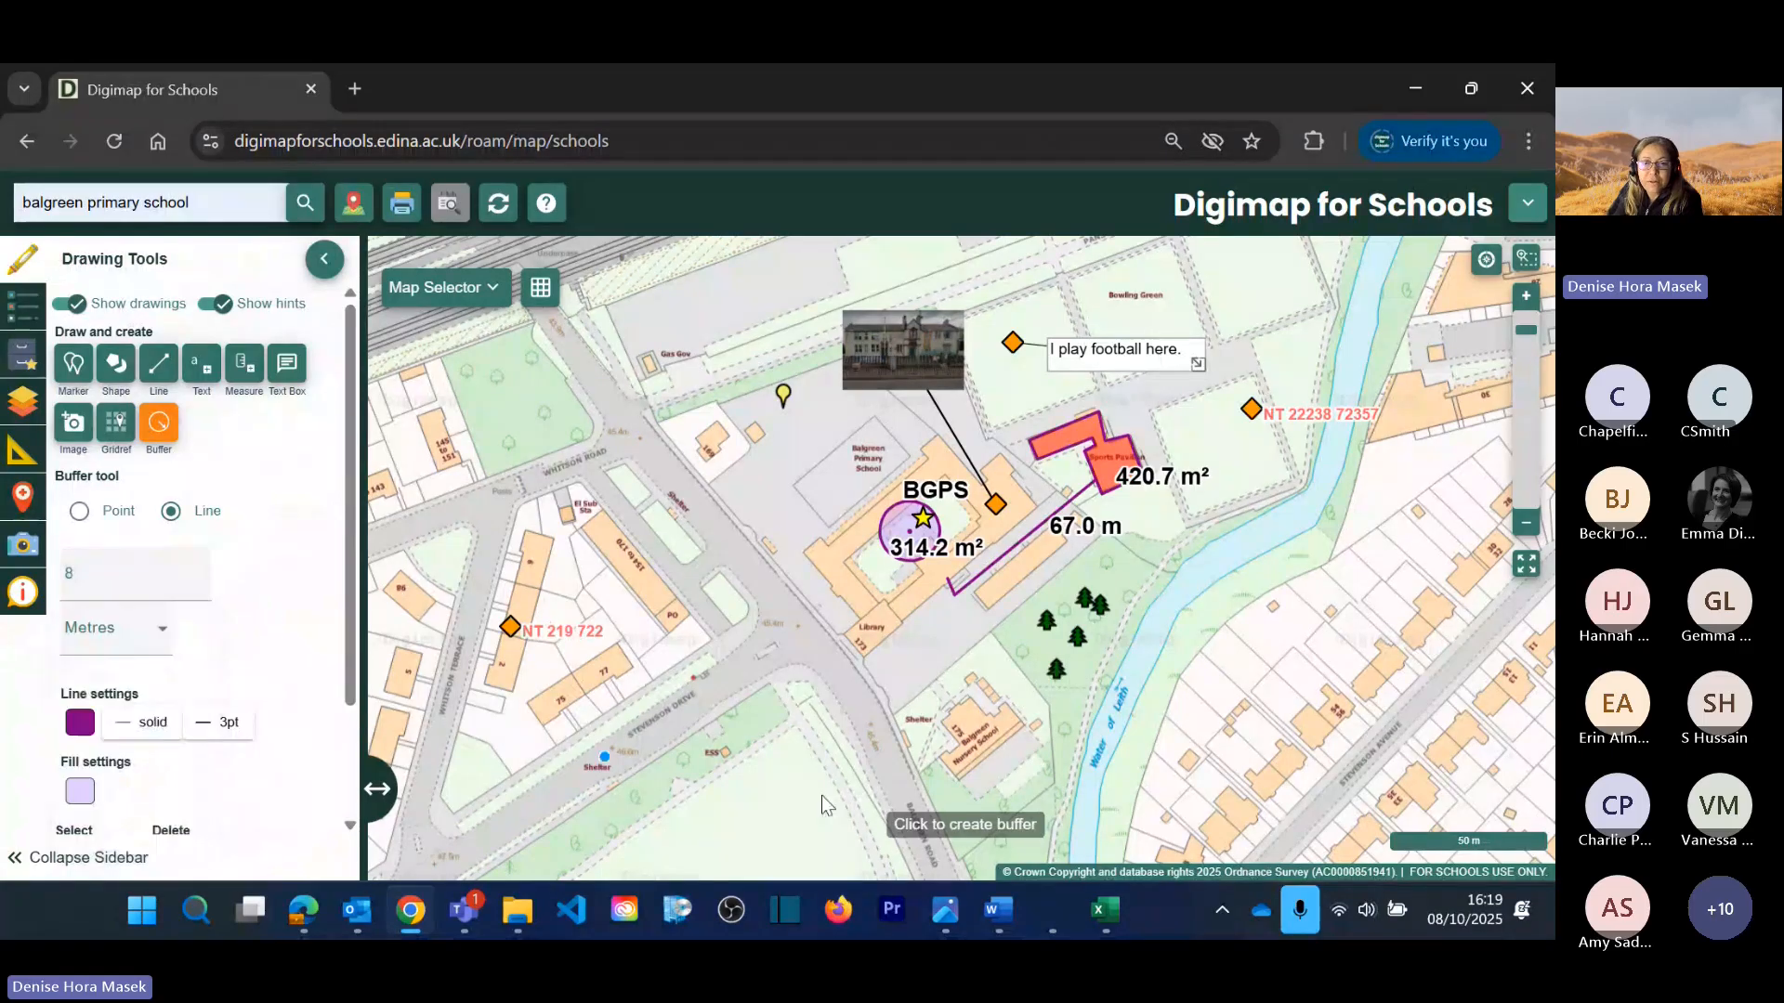
left_click(1085, 823)
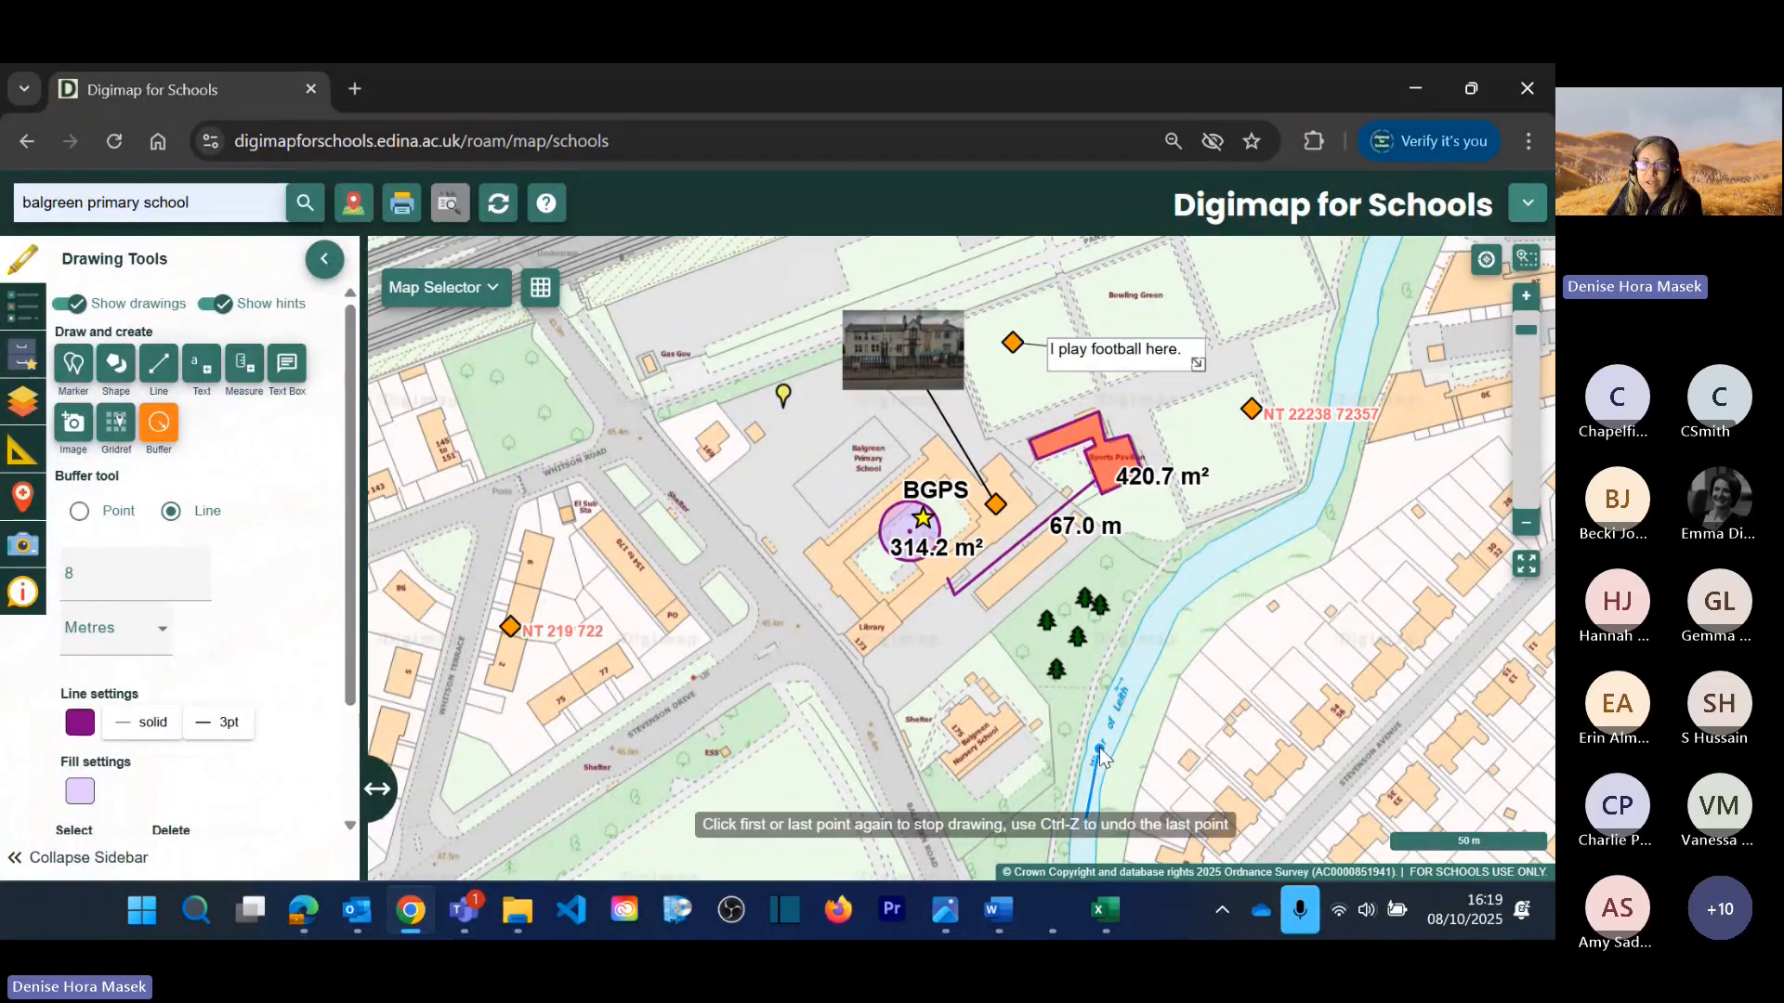
left_click(1105, 721)
left_click(1158, 619)
left_click(1218, 558)
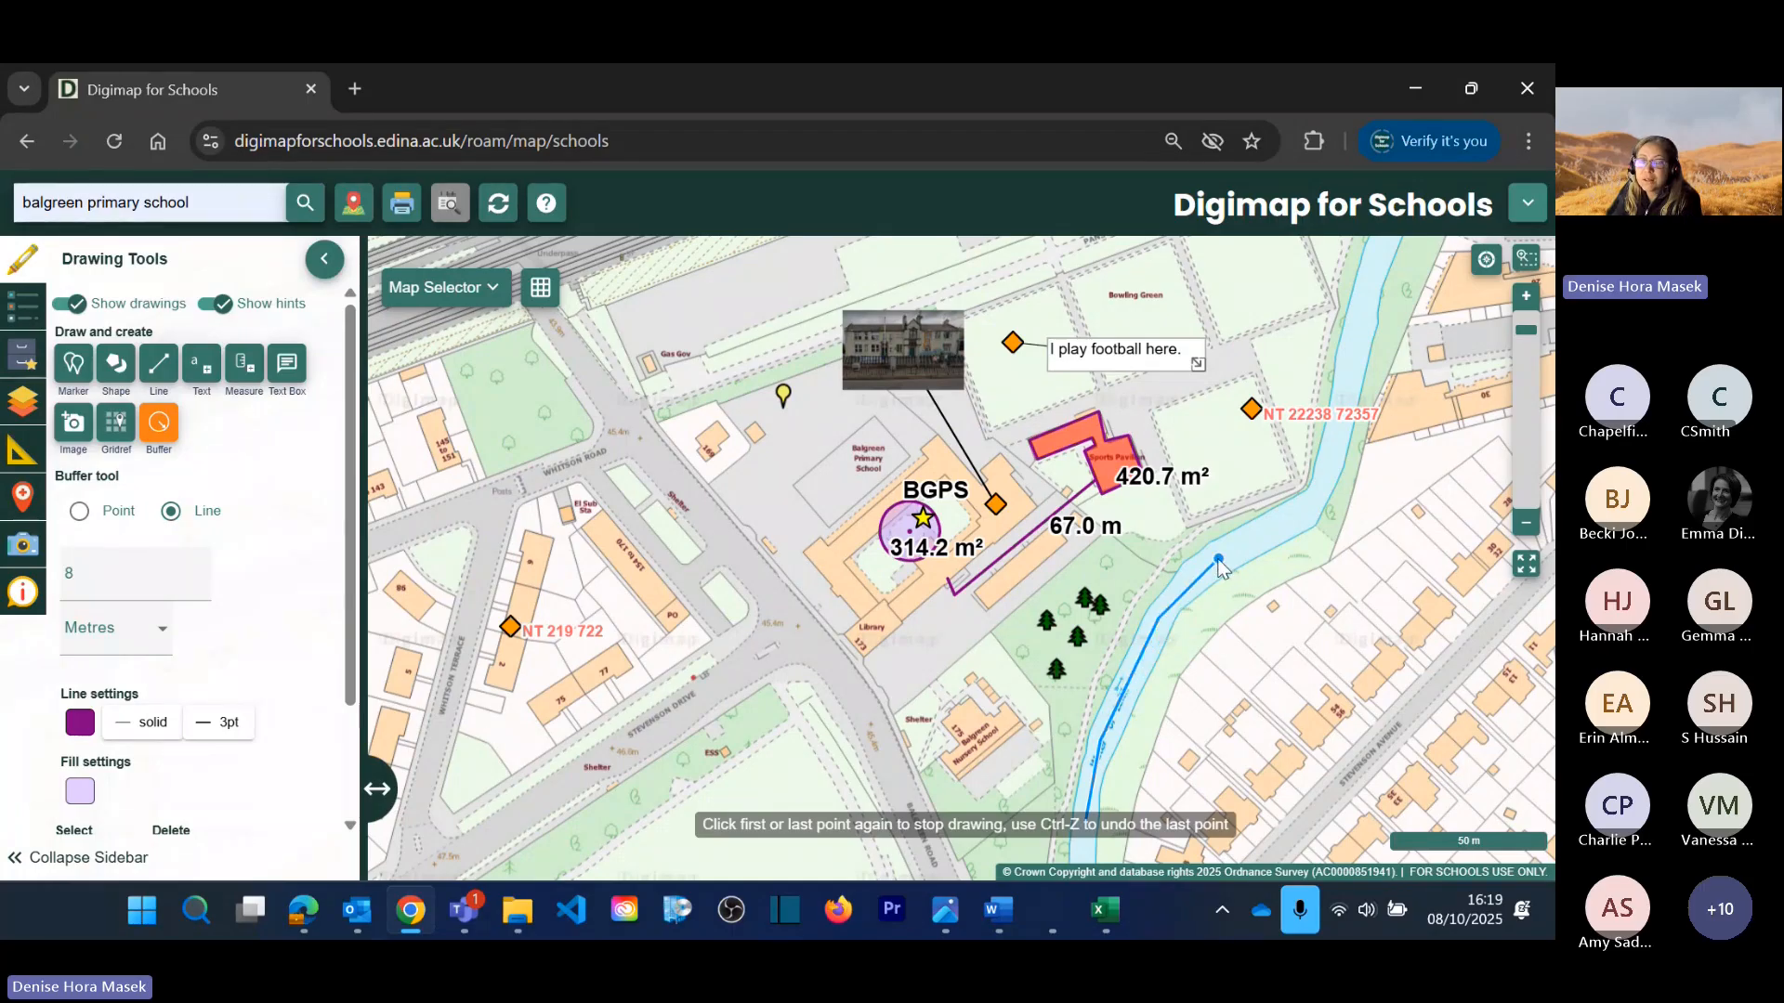
left_click(1307, 513)
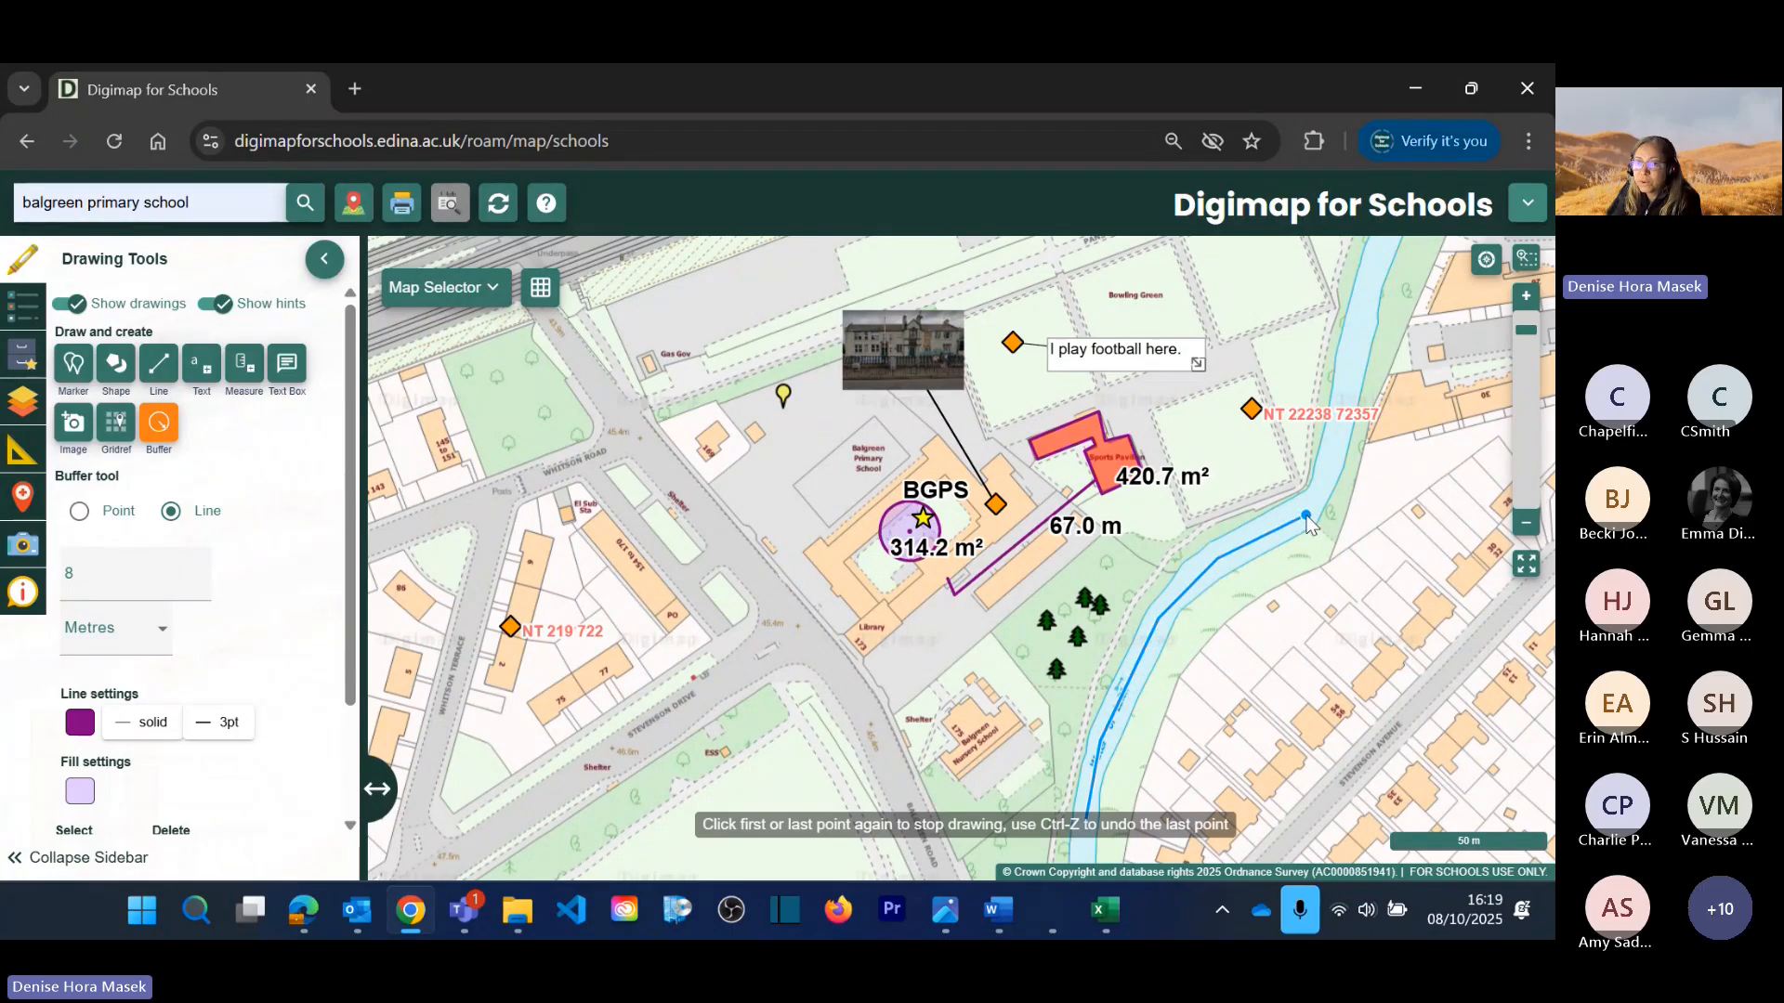
double_click(1336, 435)
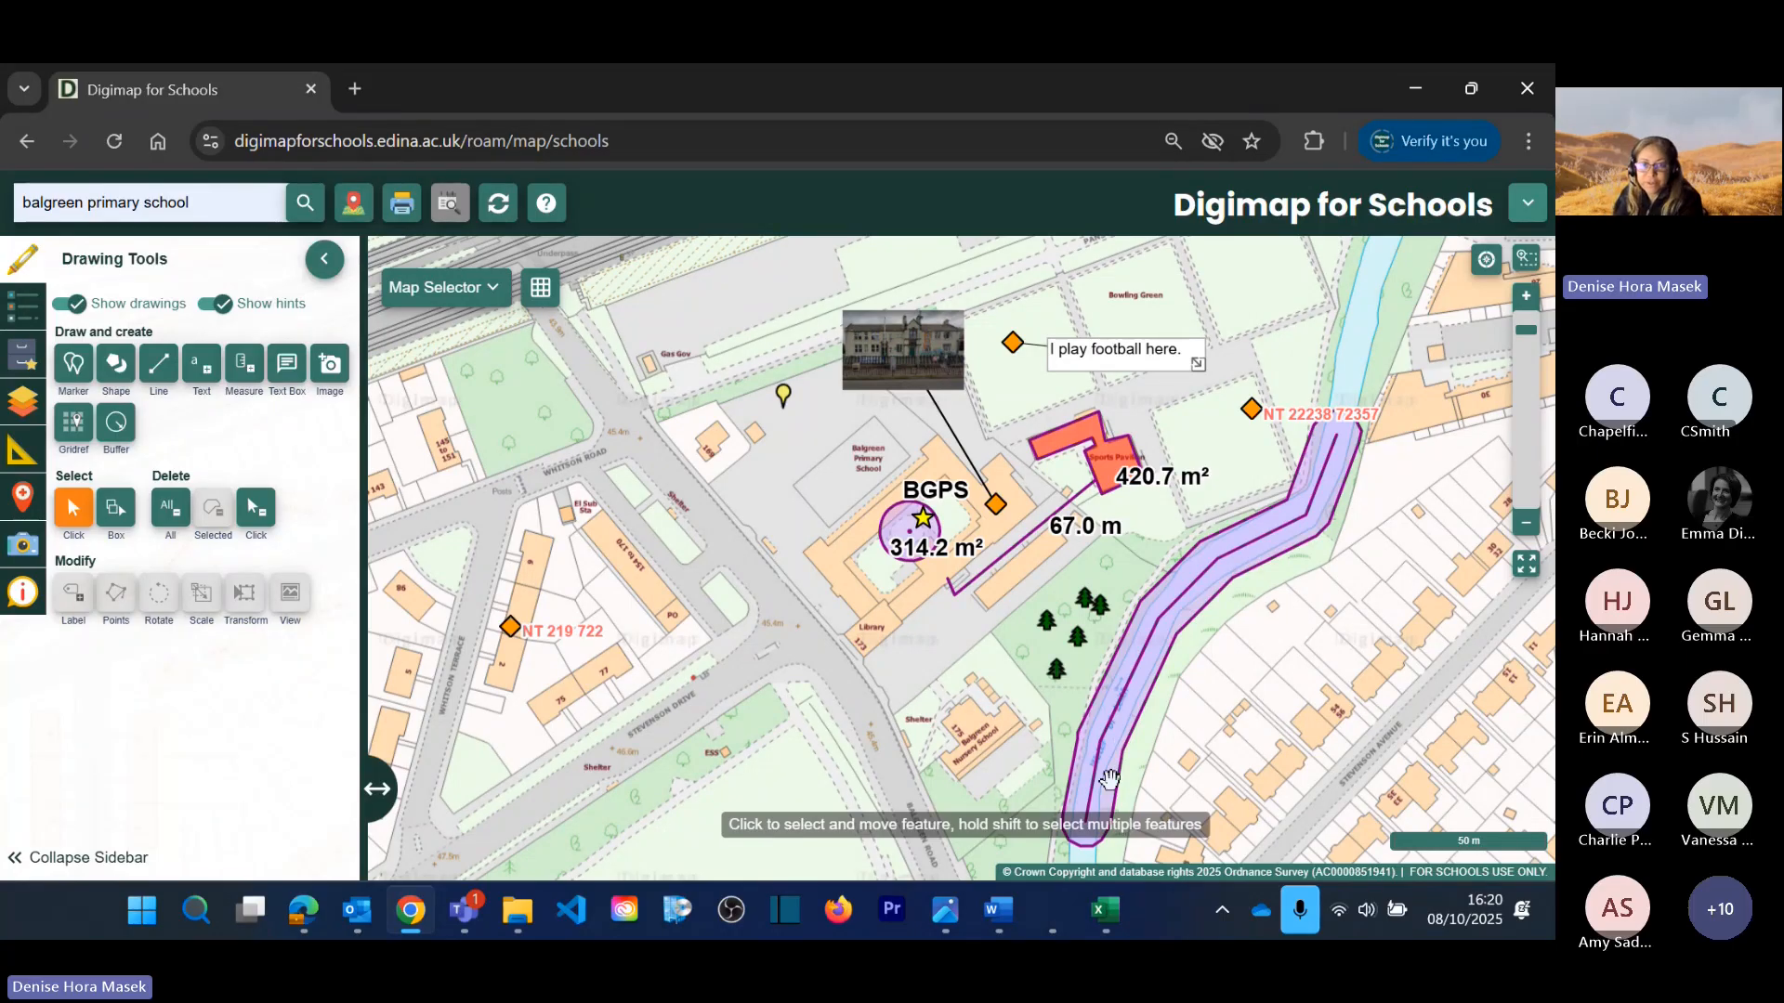
left_click(117, 425)
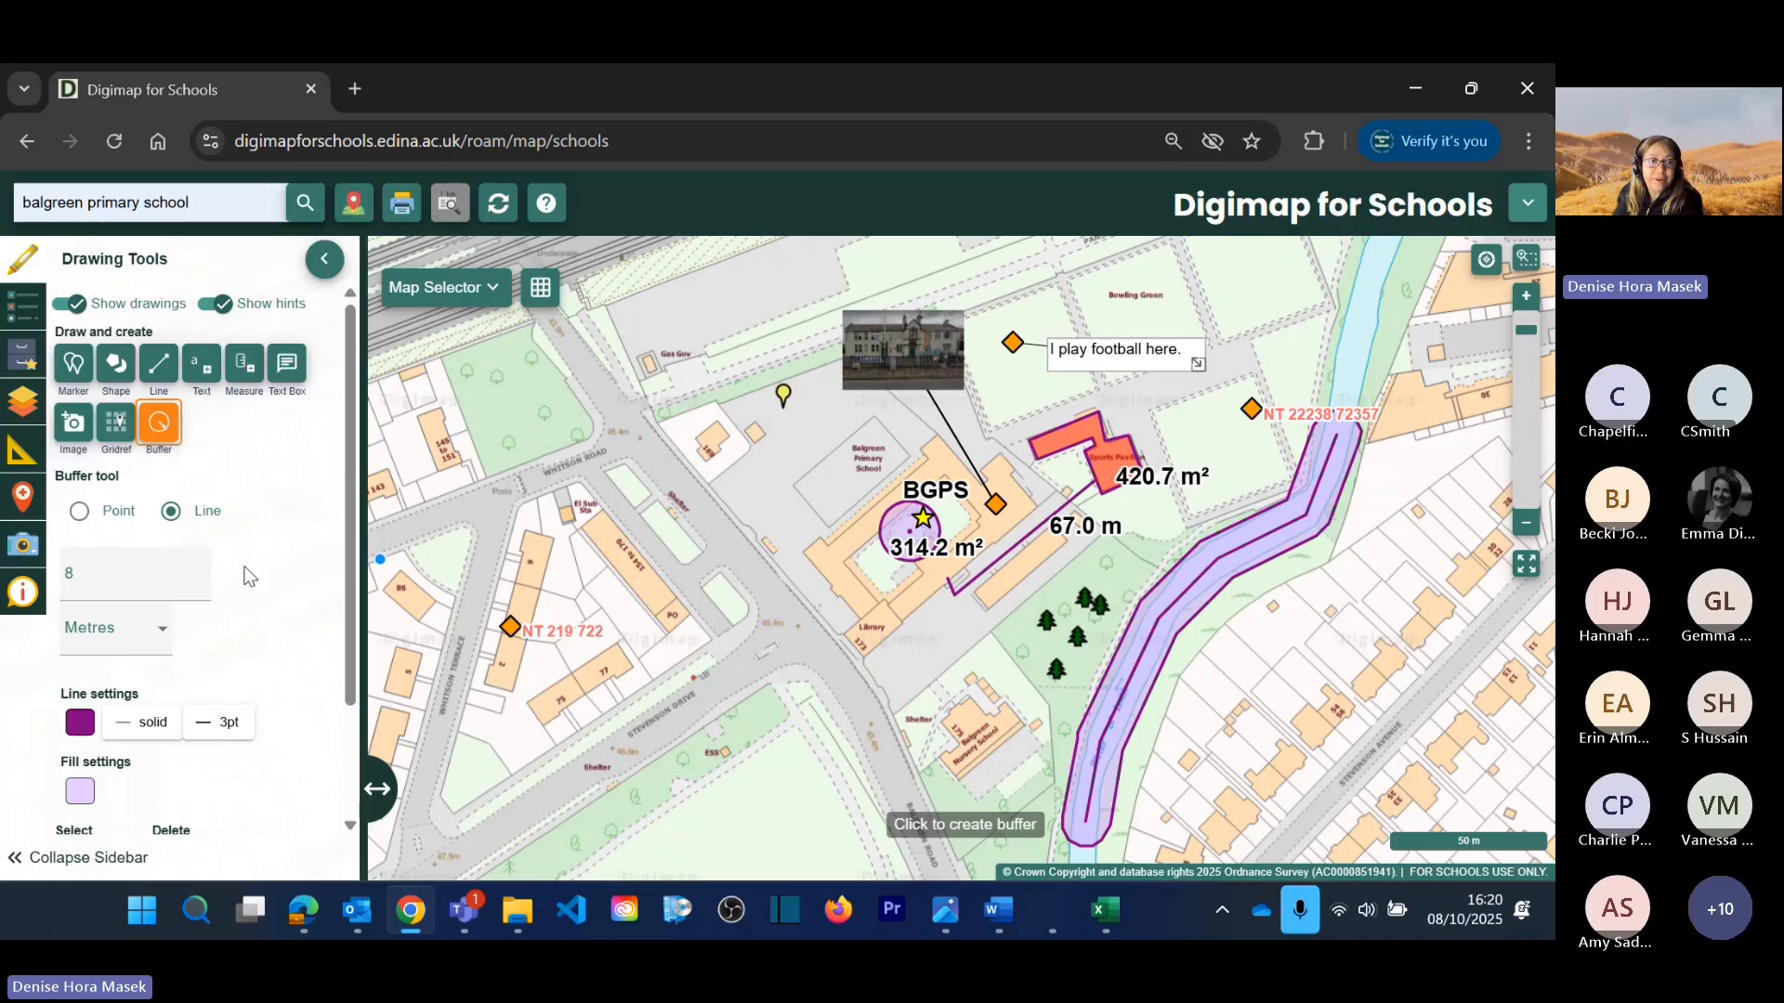
left_click(158, 424)
left_click(73, 511)
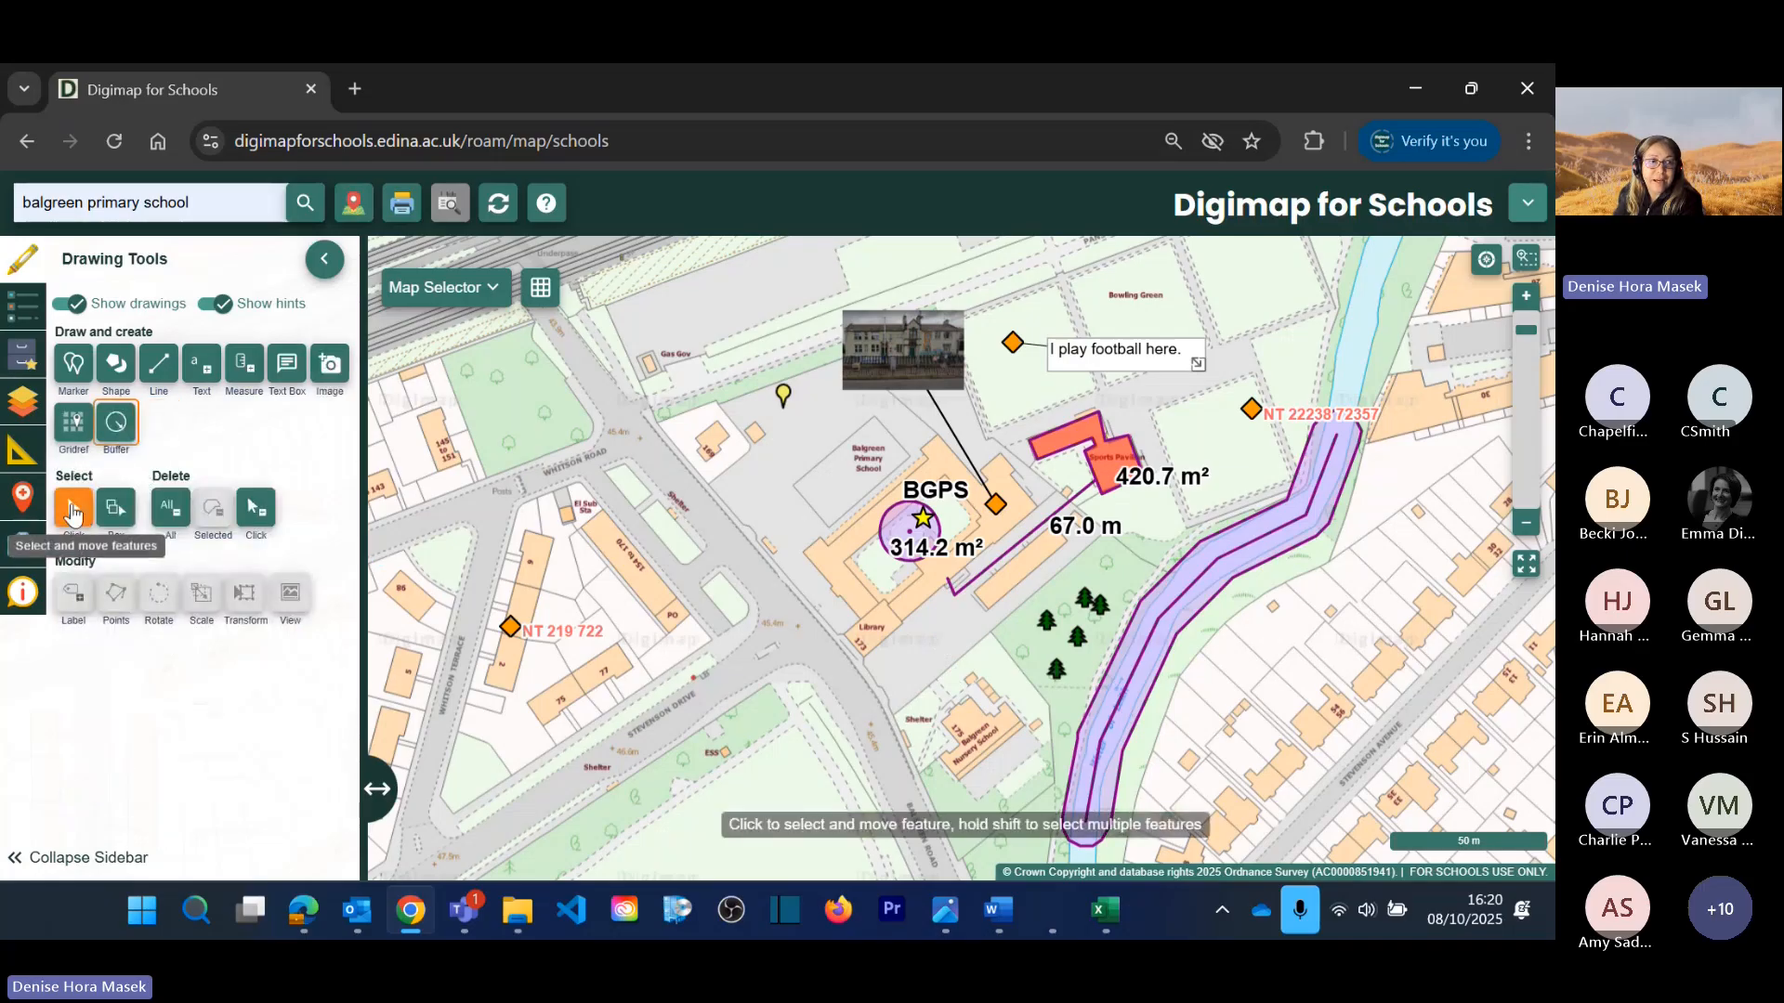
Step: Draw a four-sided polygon over the rectangular area labelled Balgreen Primary School, northwest of the school building
left_click_drag(1323, 555, 1150, 564)
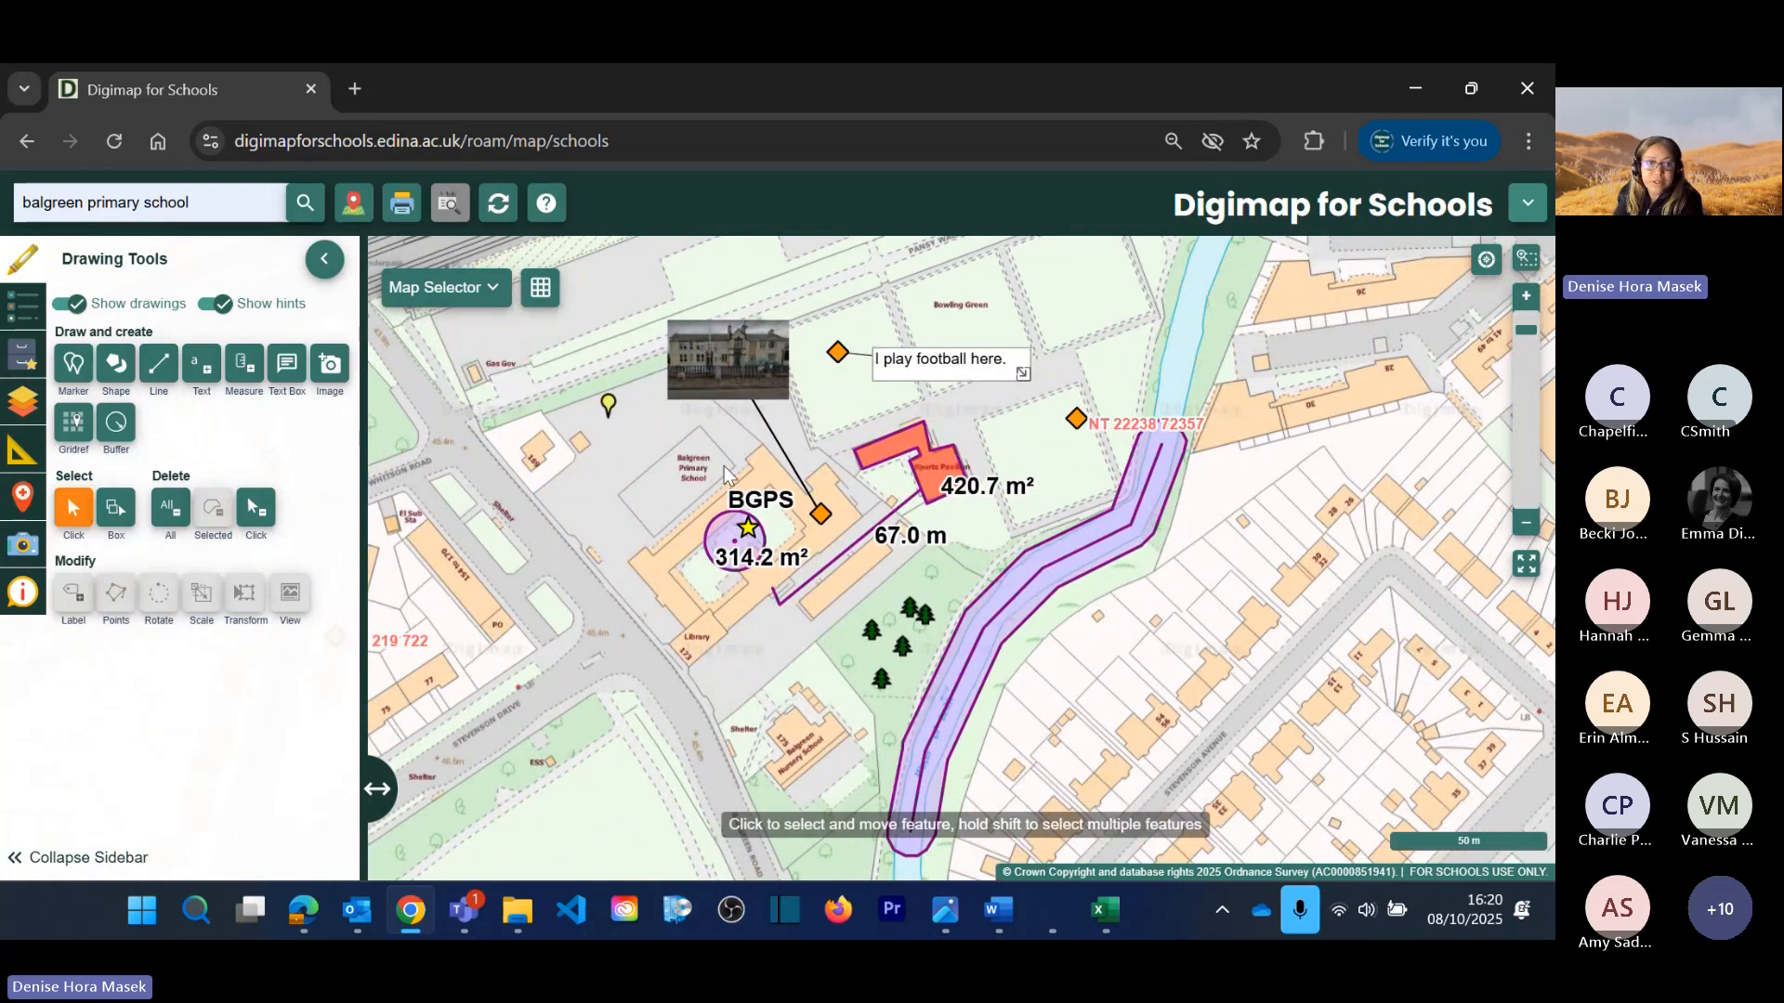
left_click(112, 365)
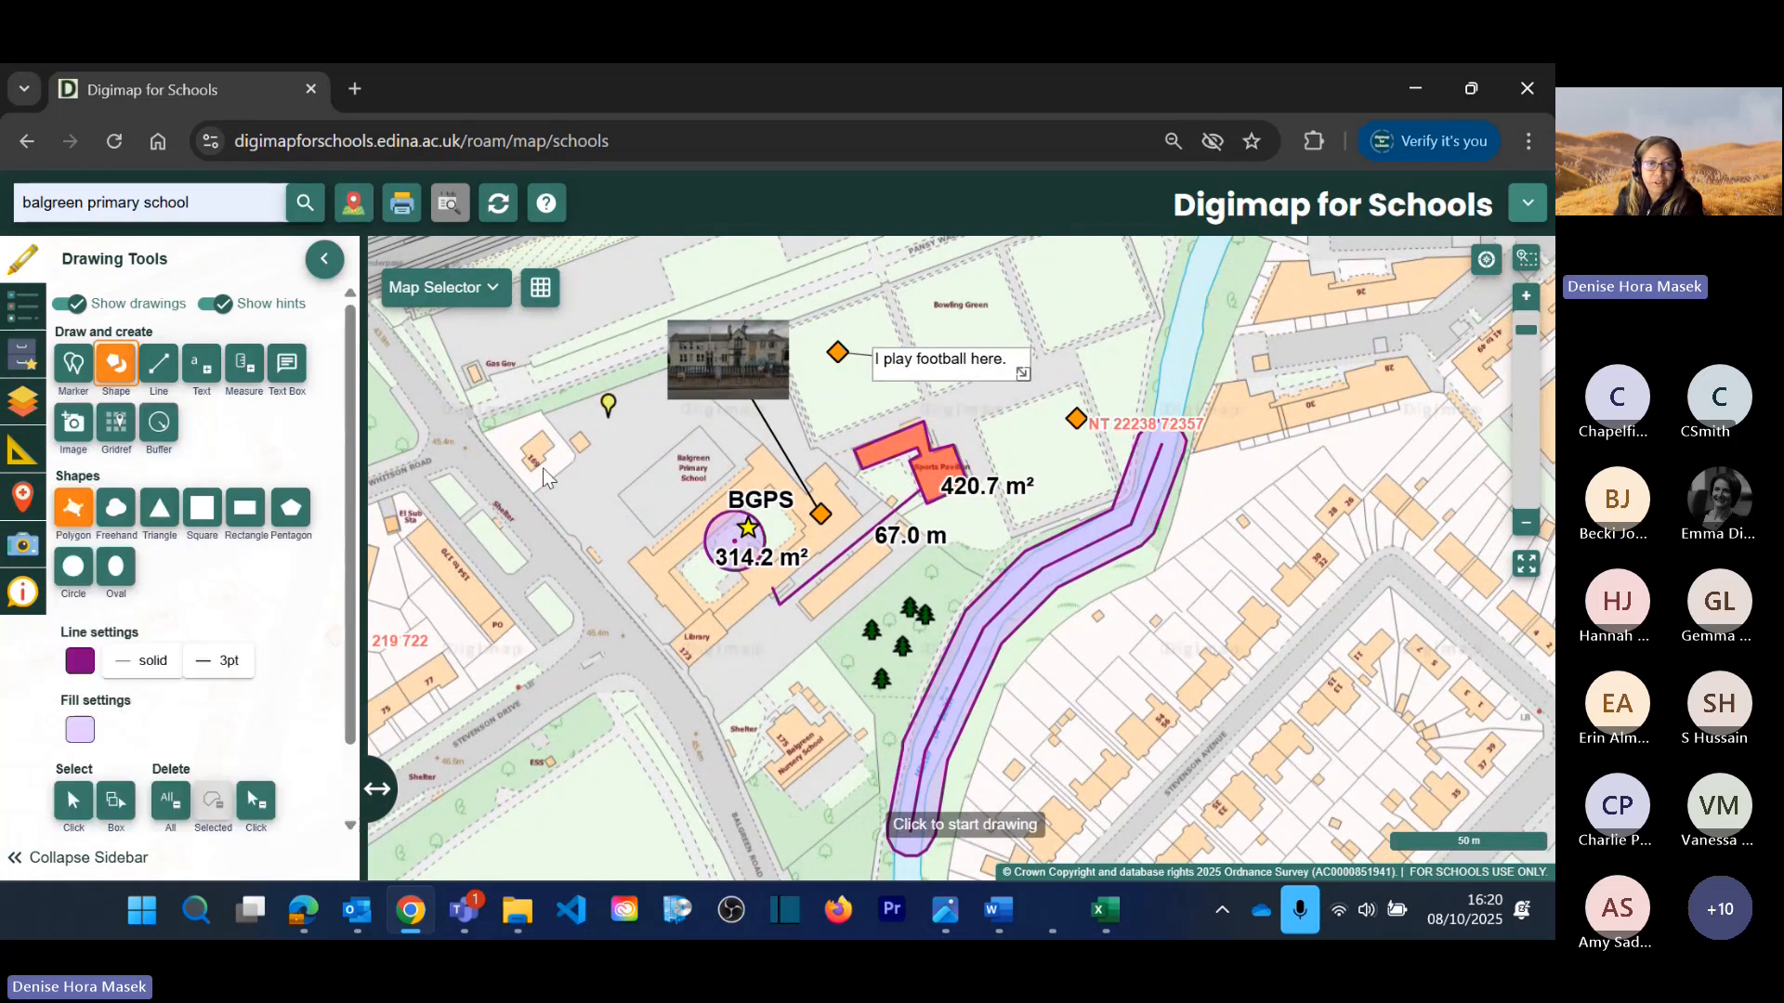
left_click(621, 494)
left_click(702, 429)
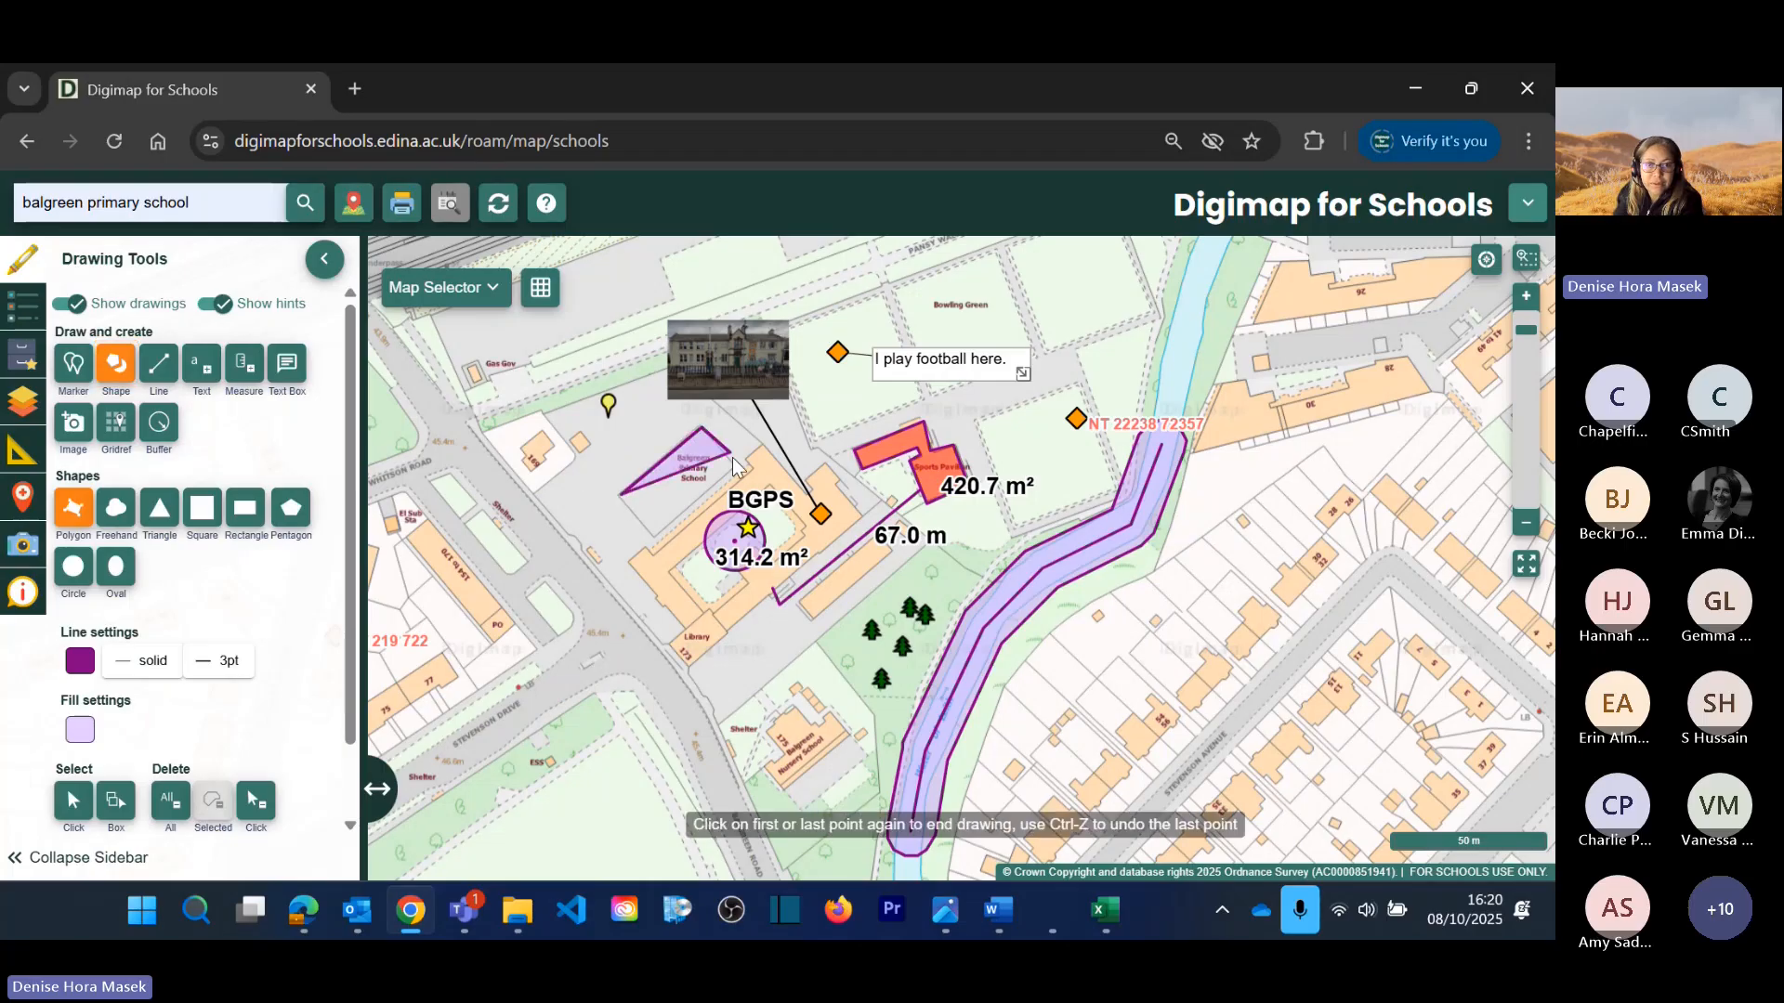
left_click(741, 467)
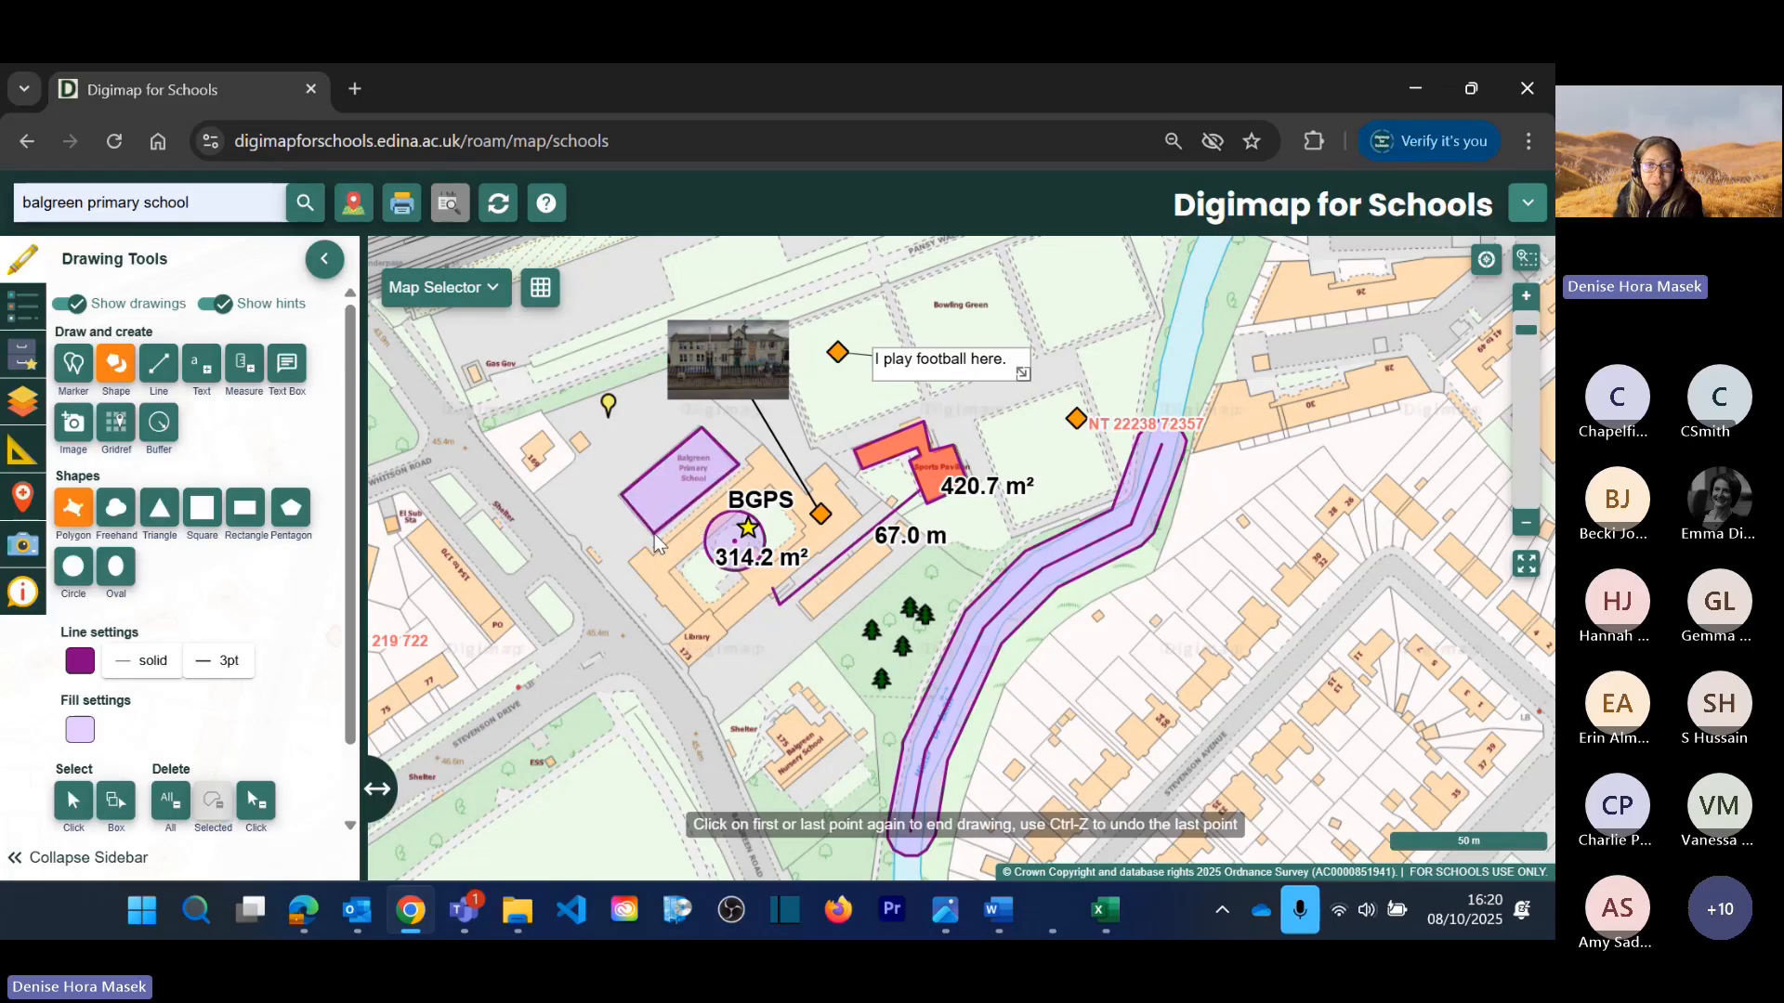
double_click(655, 537)
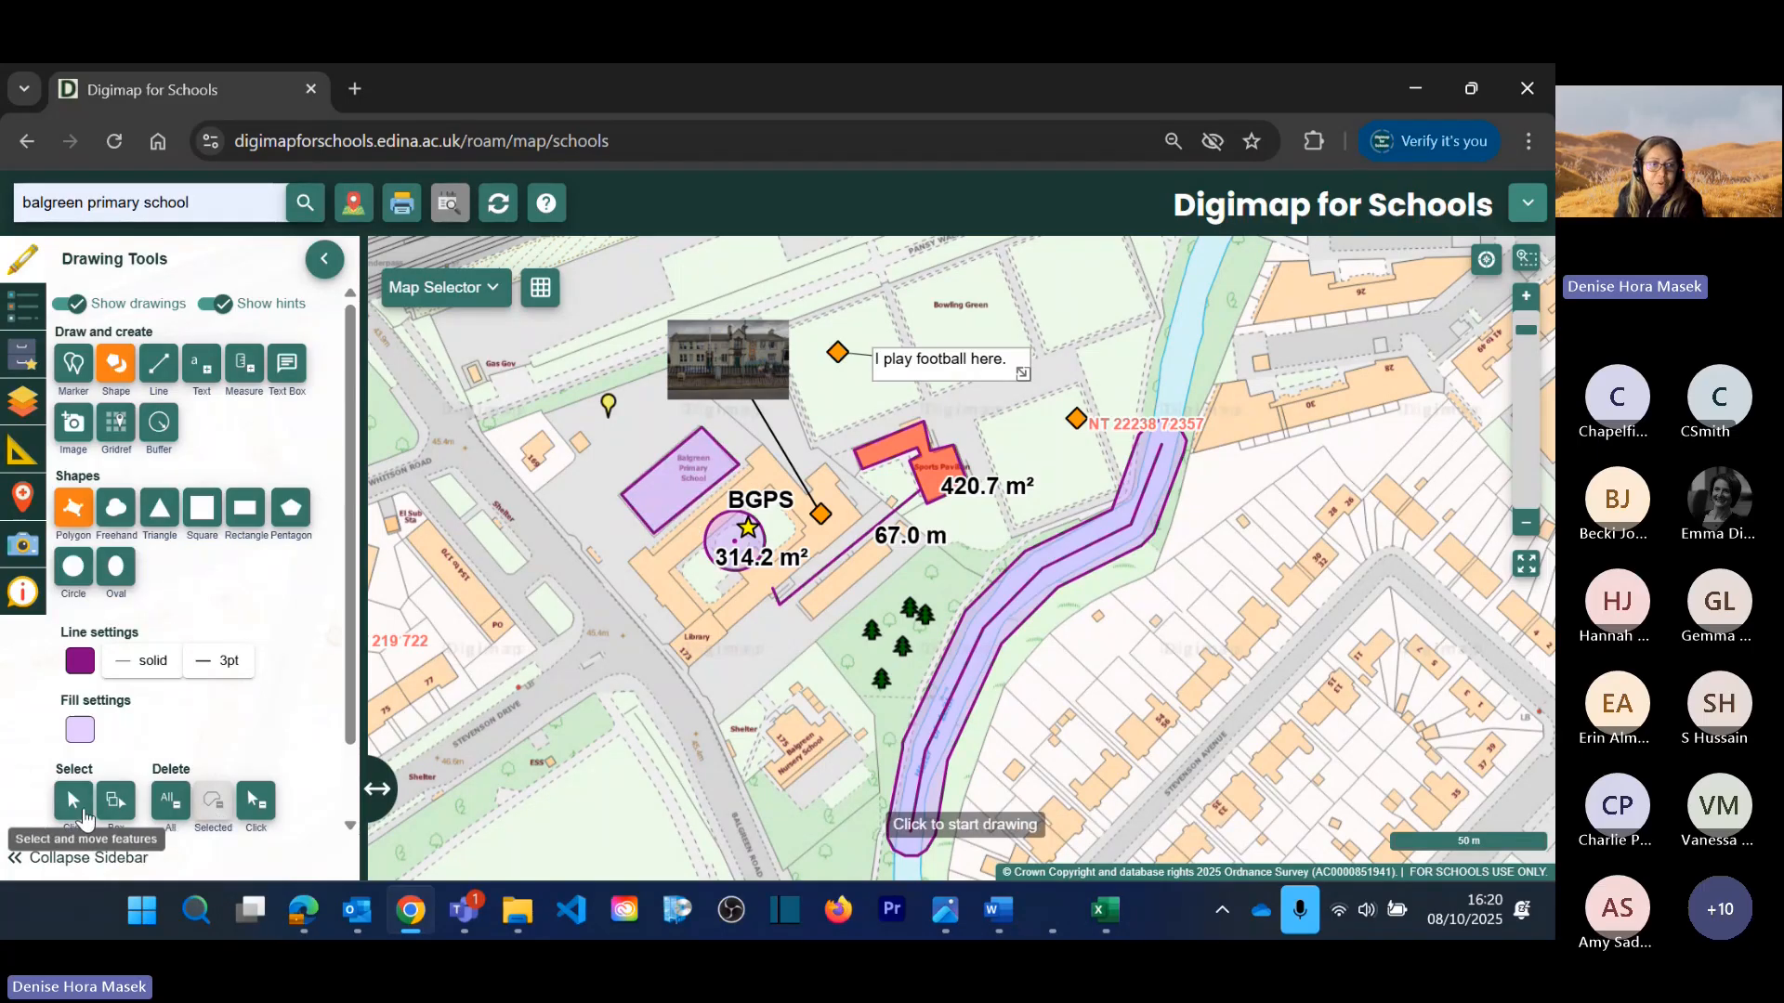
Step: Select the new polygon and modify its points, pulling the middle of its northwest edge outward to form an extra corner
scroll(247, 700, "down", 1)
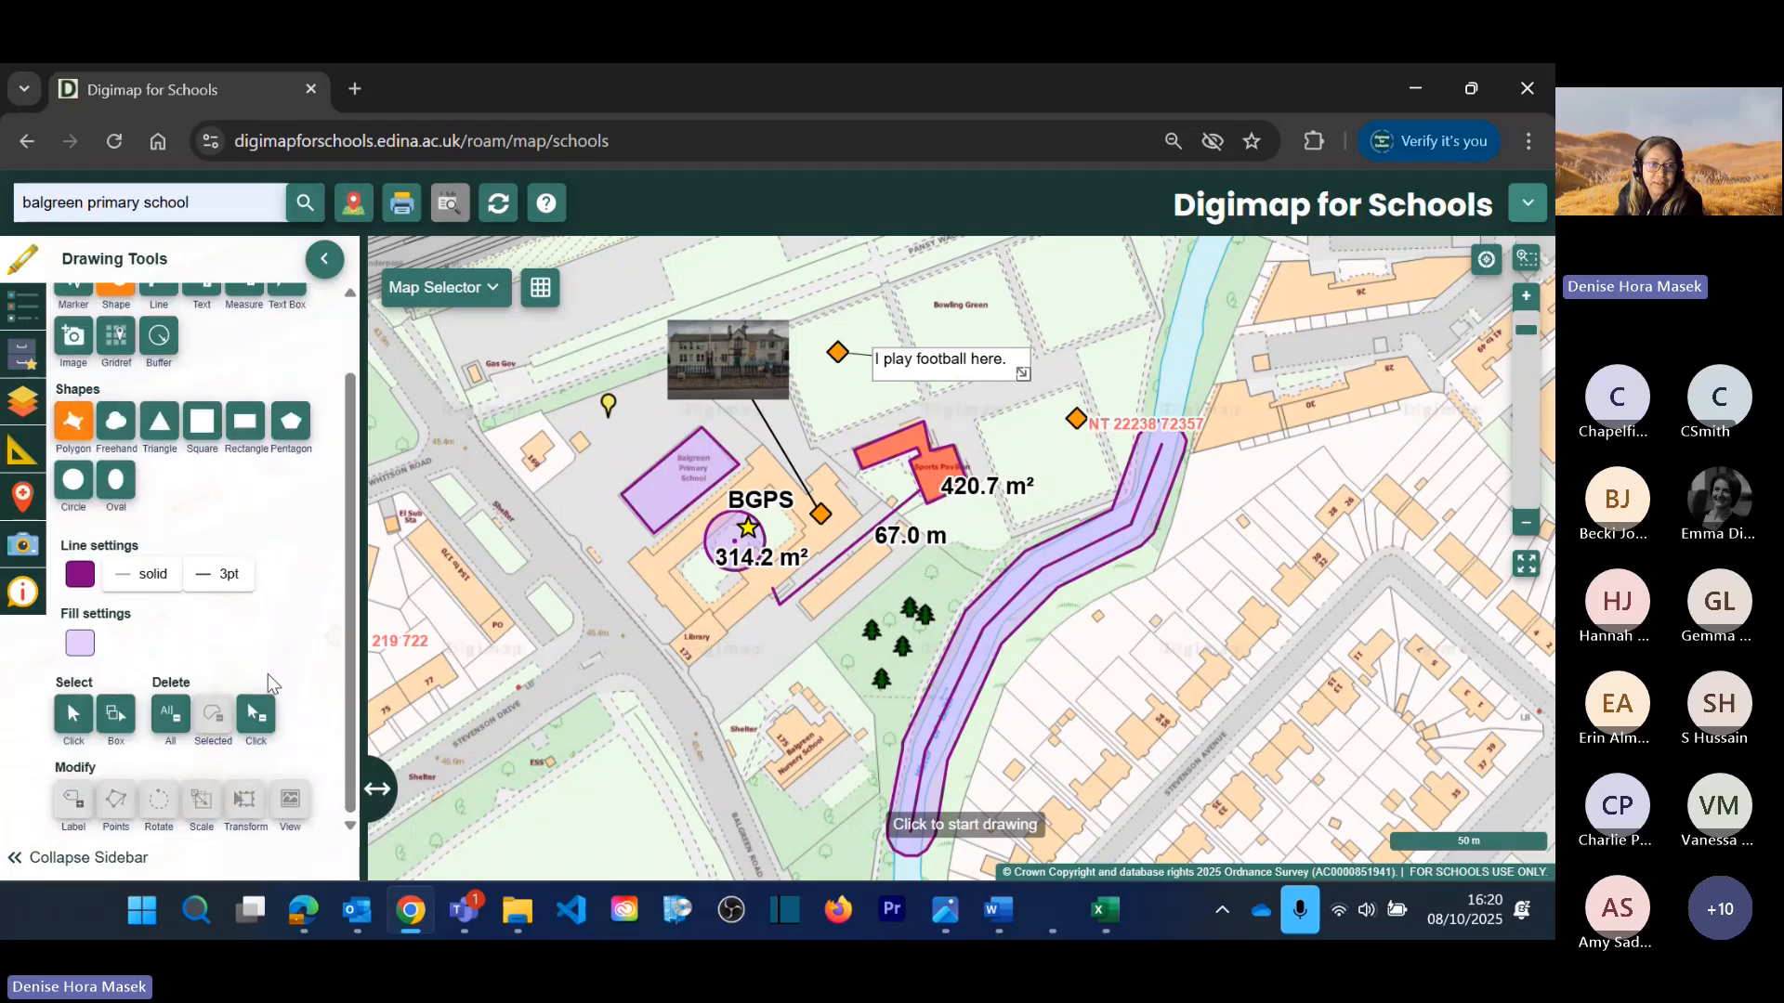
left_click(73, 717)
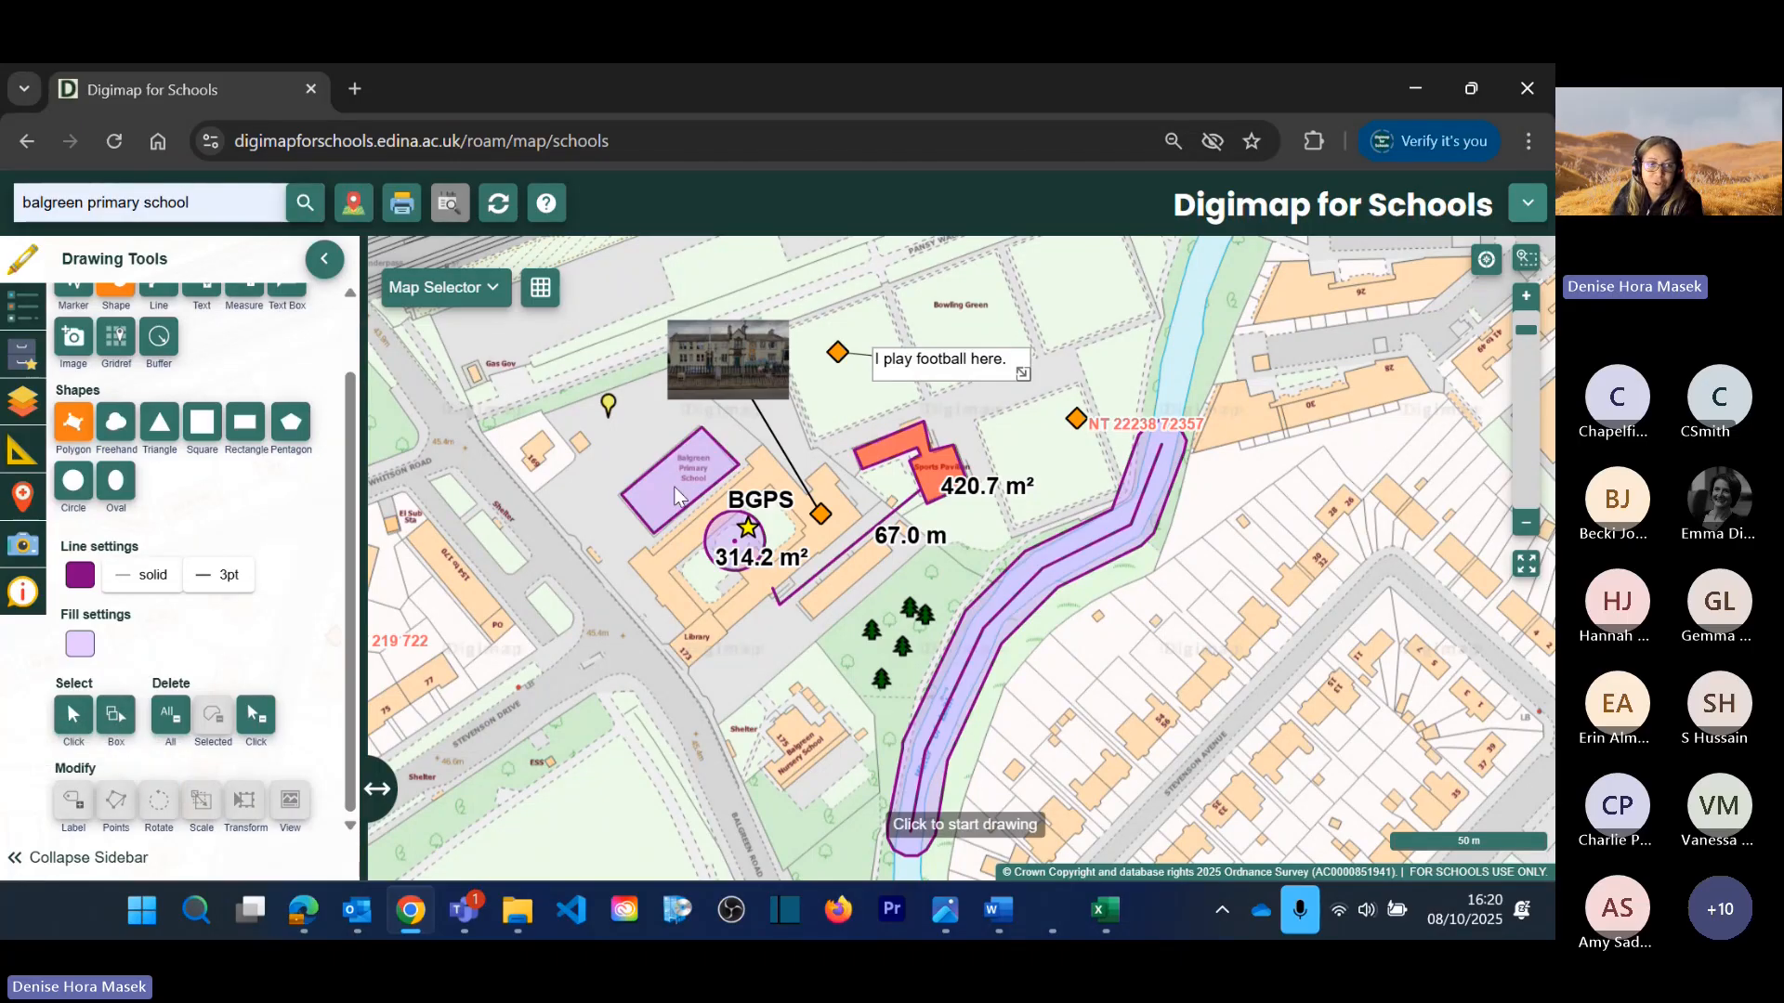
left_click(69, 704)
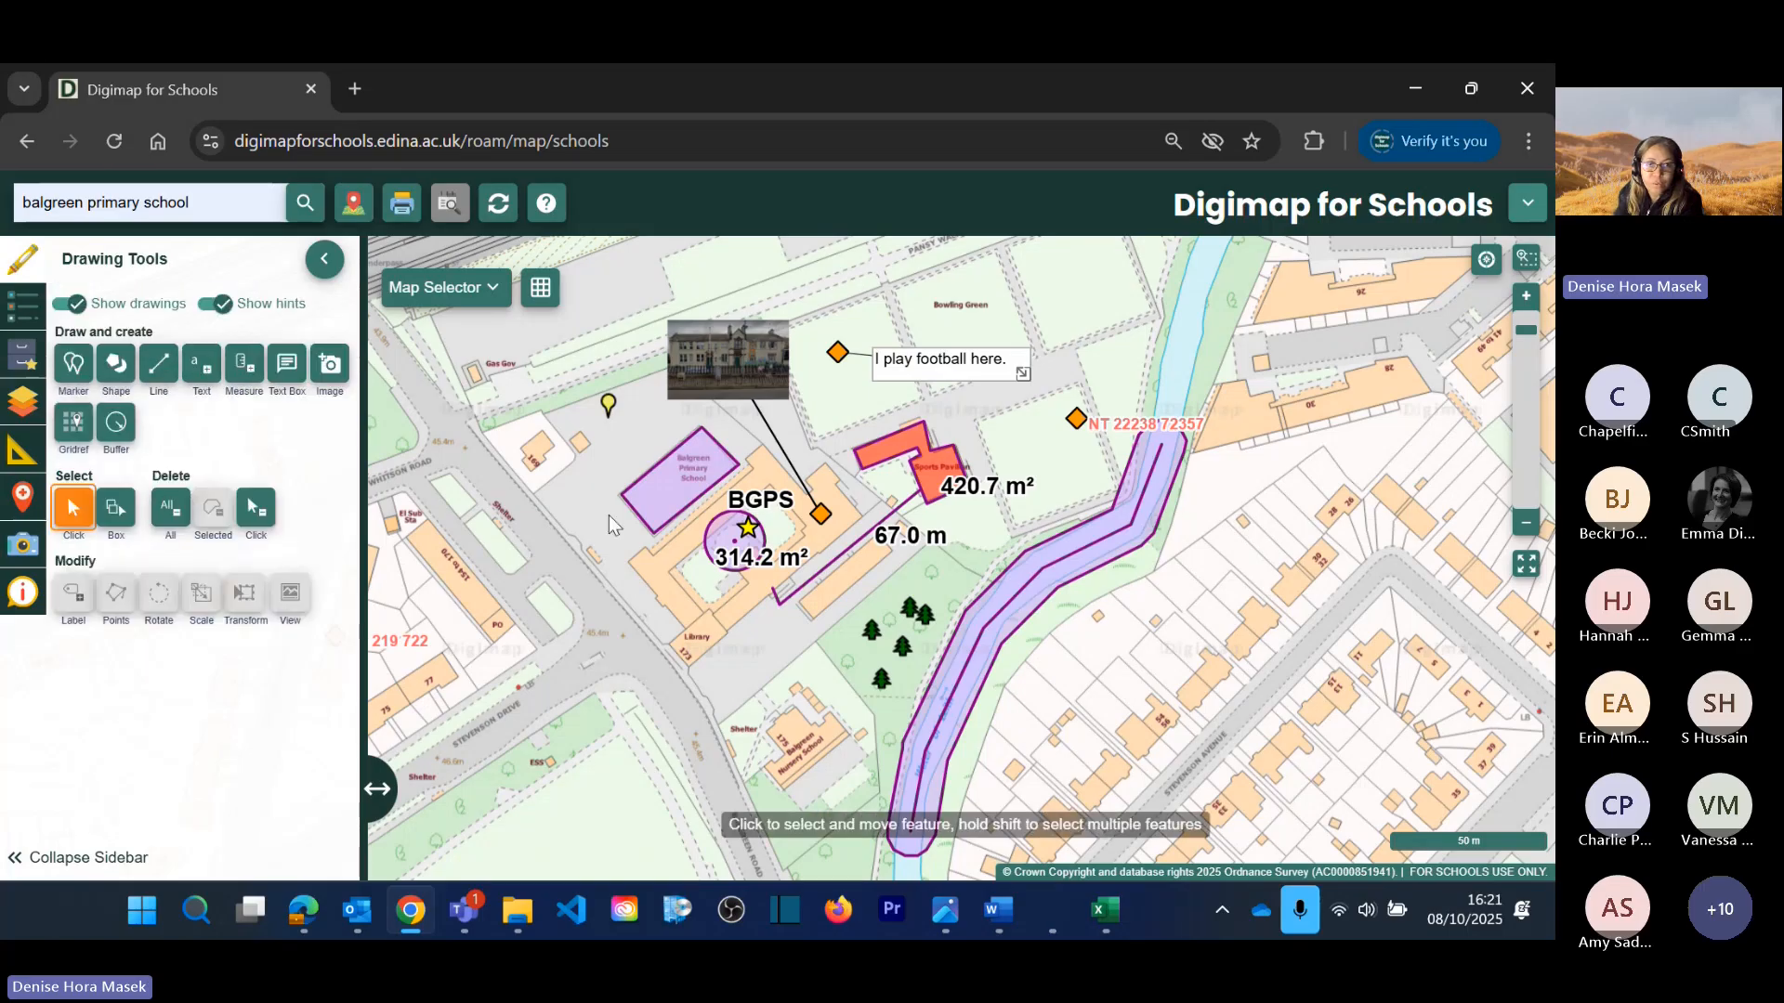
left_click(689, 472)
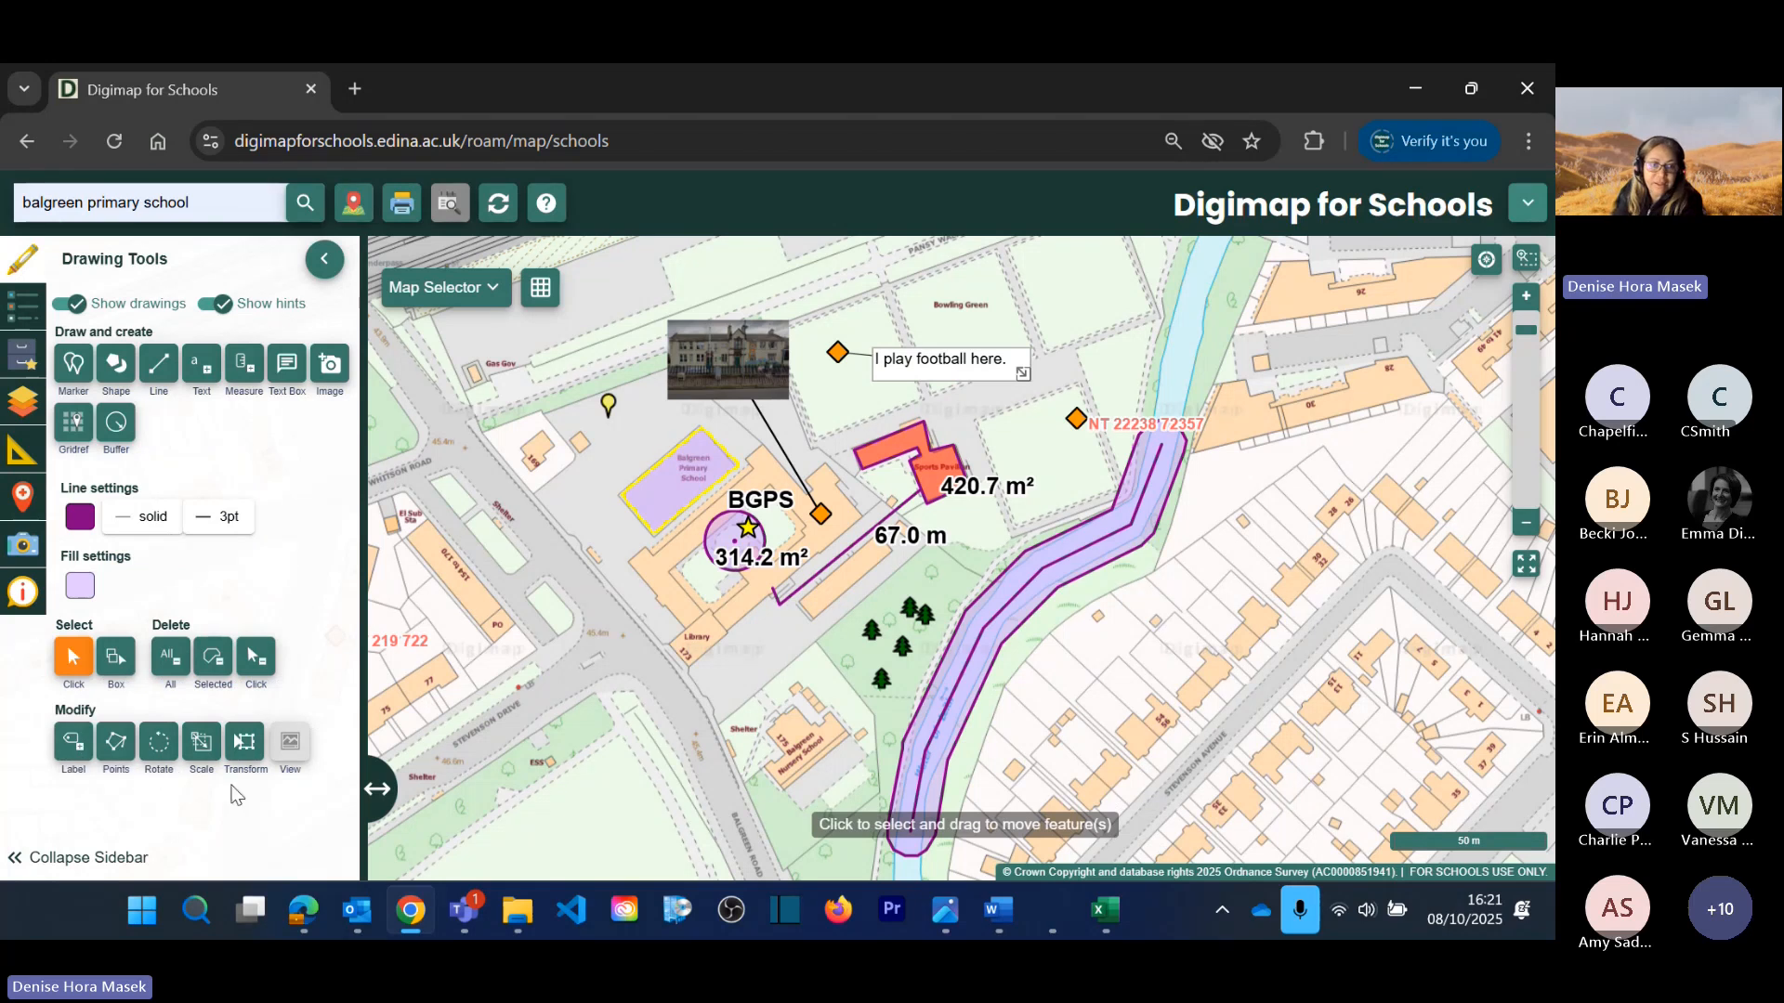
left_click(116, 748)
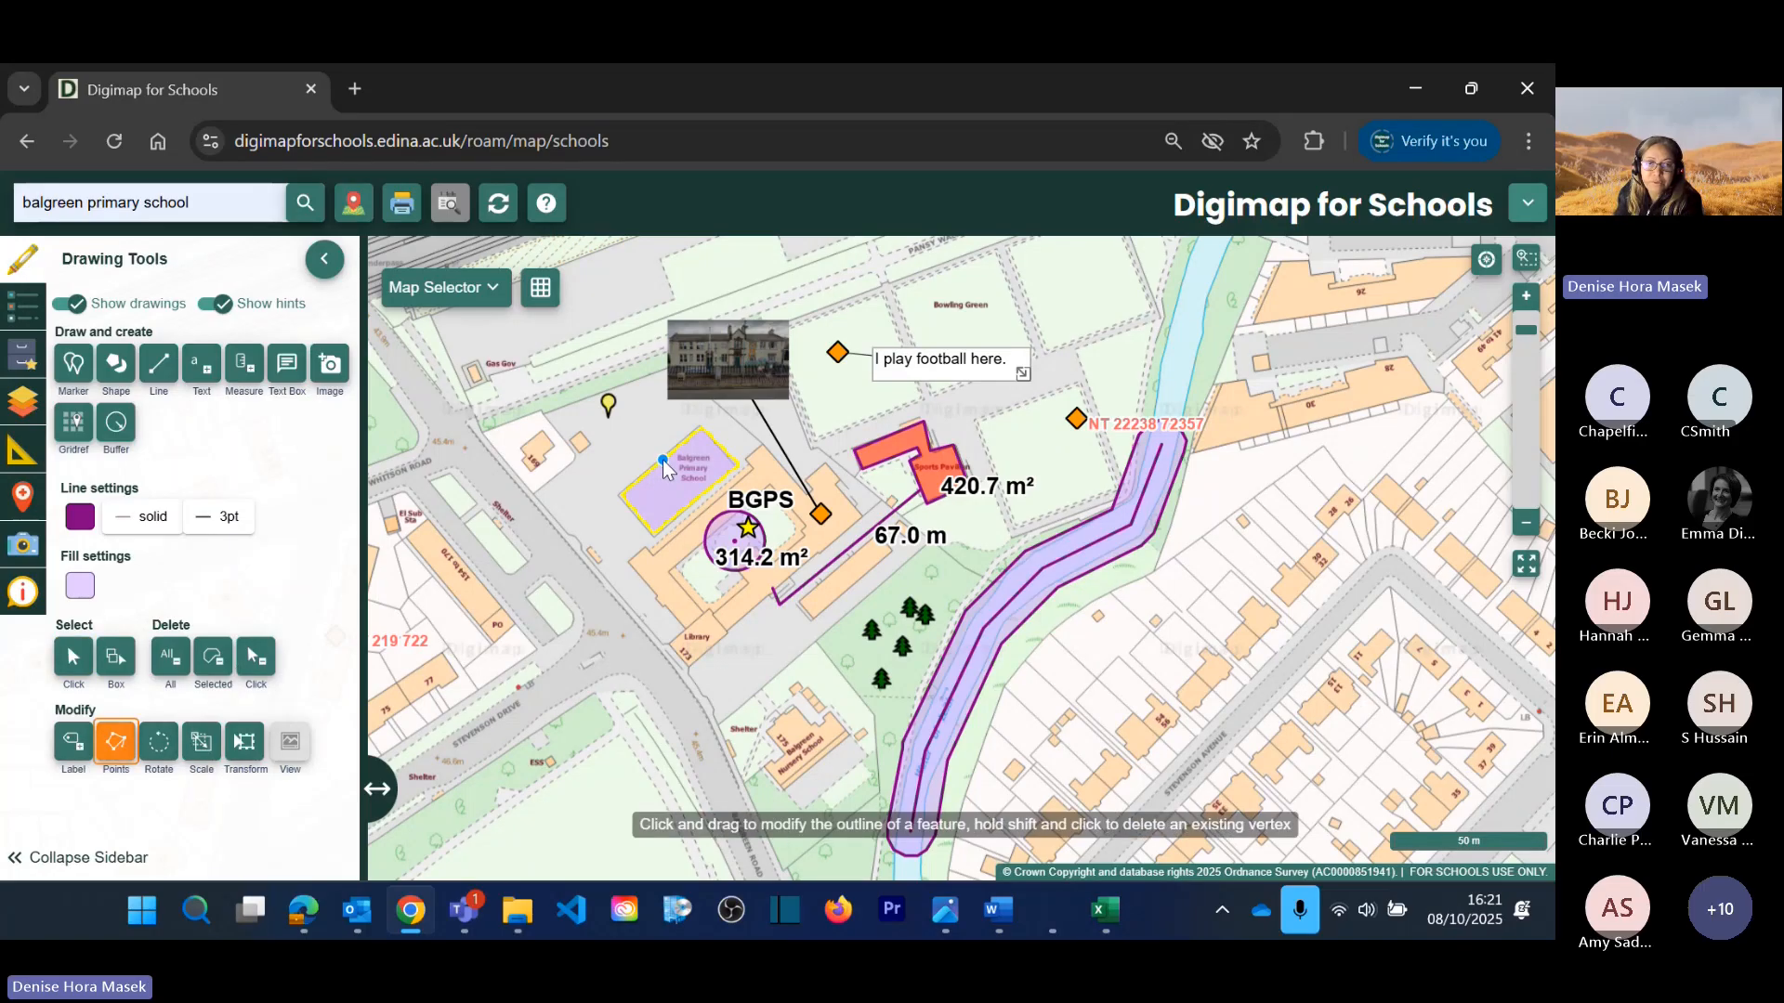
left_click_drag(663, 461, 626, 428)
Step: Rotate the polygon anticlockwise until its long southeast edge runs north-south, and scale it down to roughly three quarters of its size
left_click(159, 741)
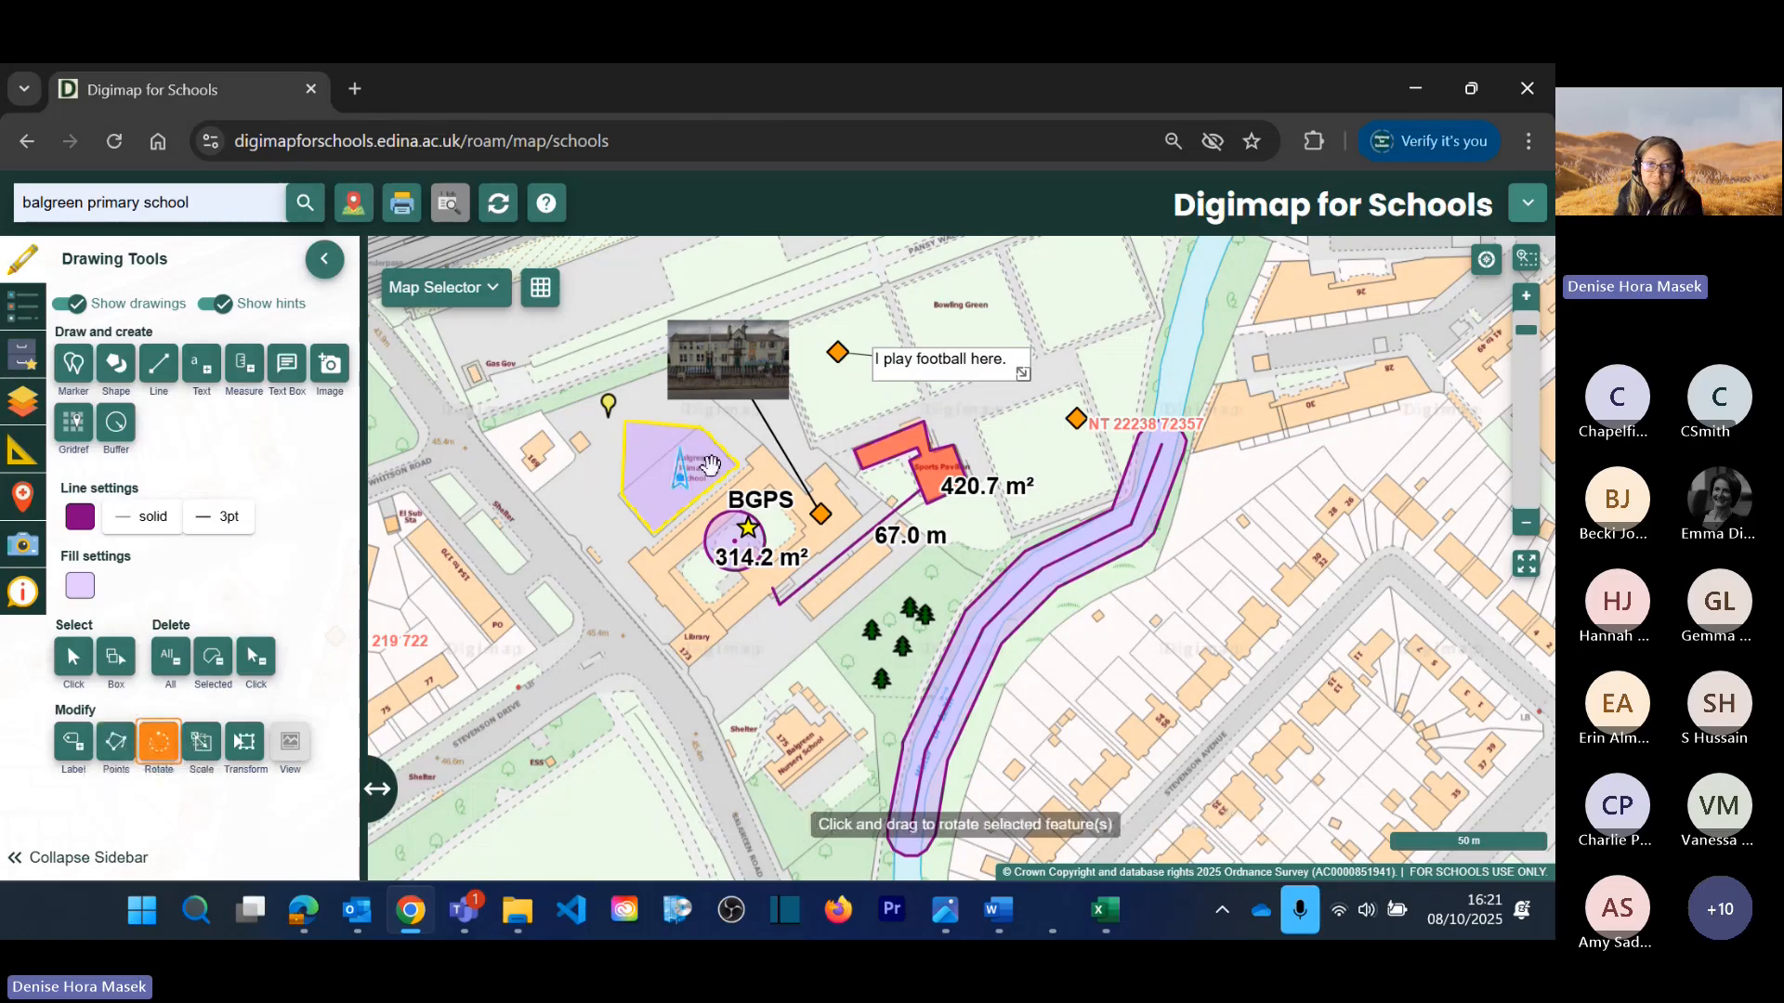
left_click(209, 743)
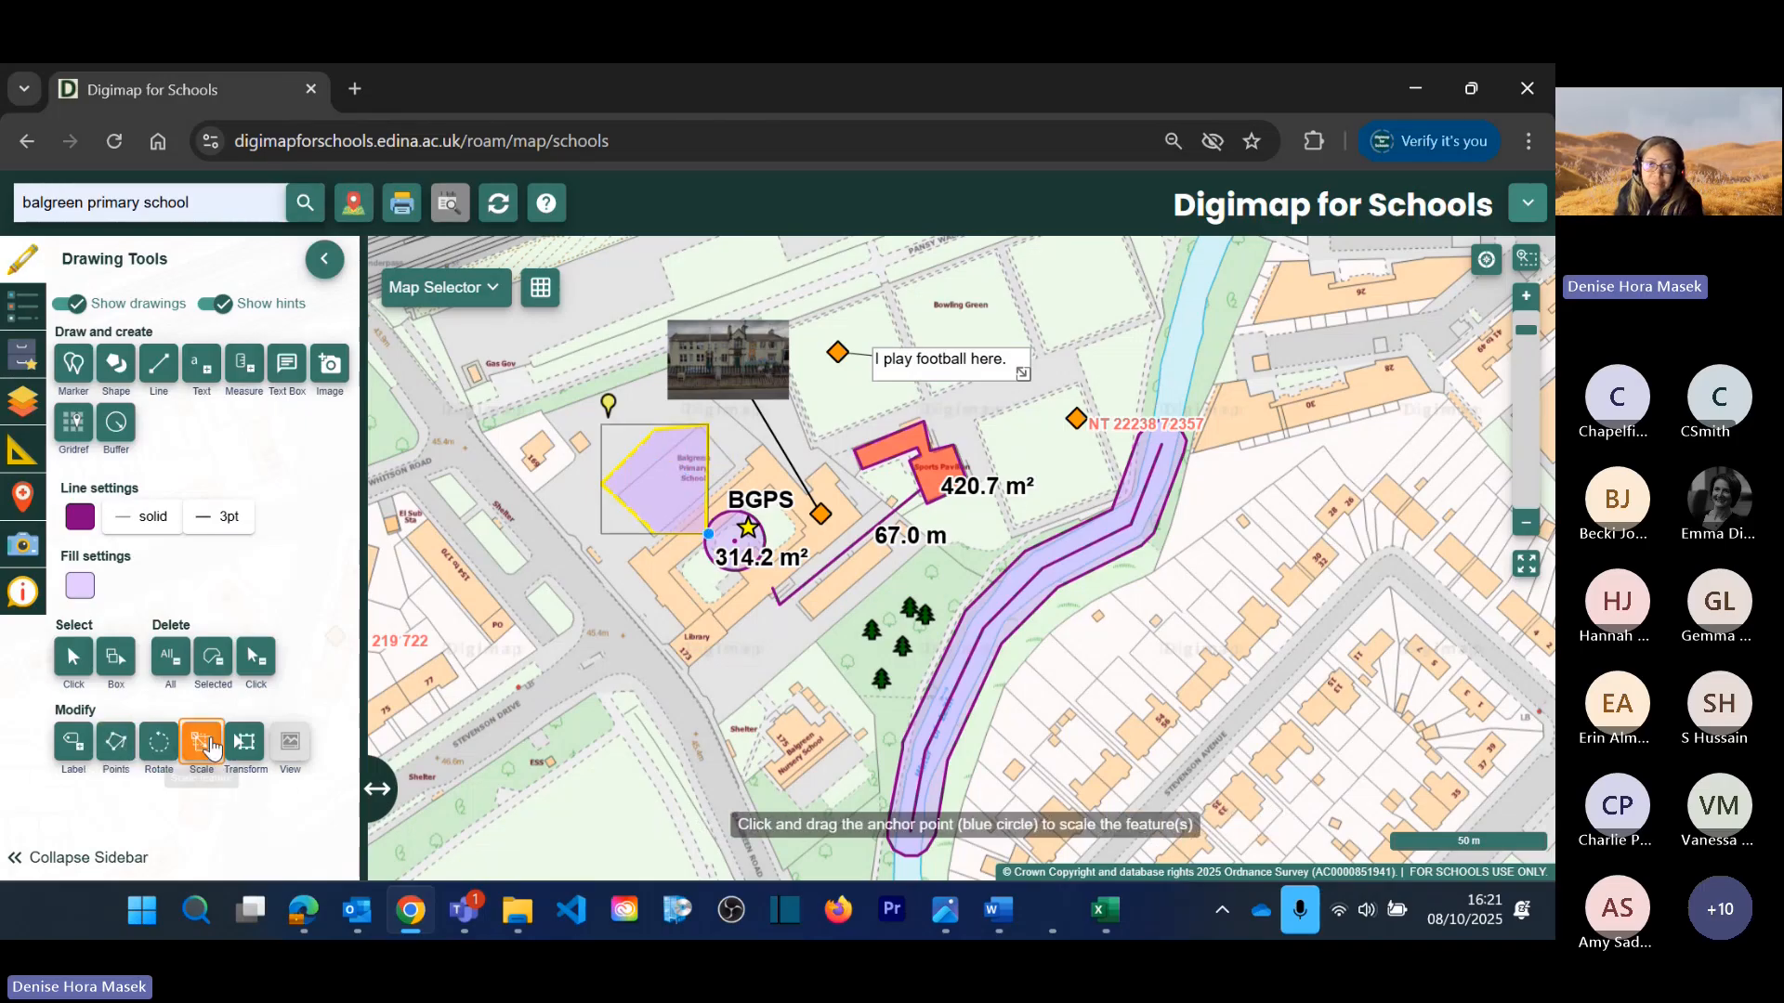
left_click_drag(708, 534, 693, 518)
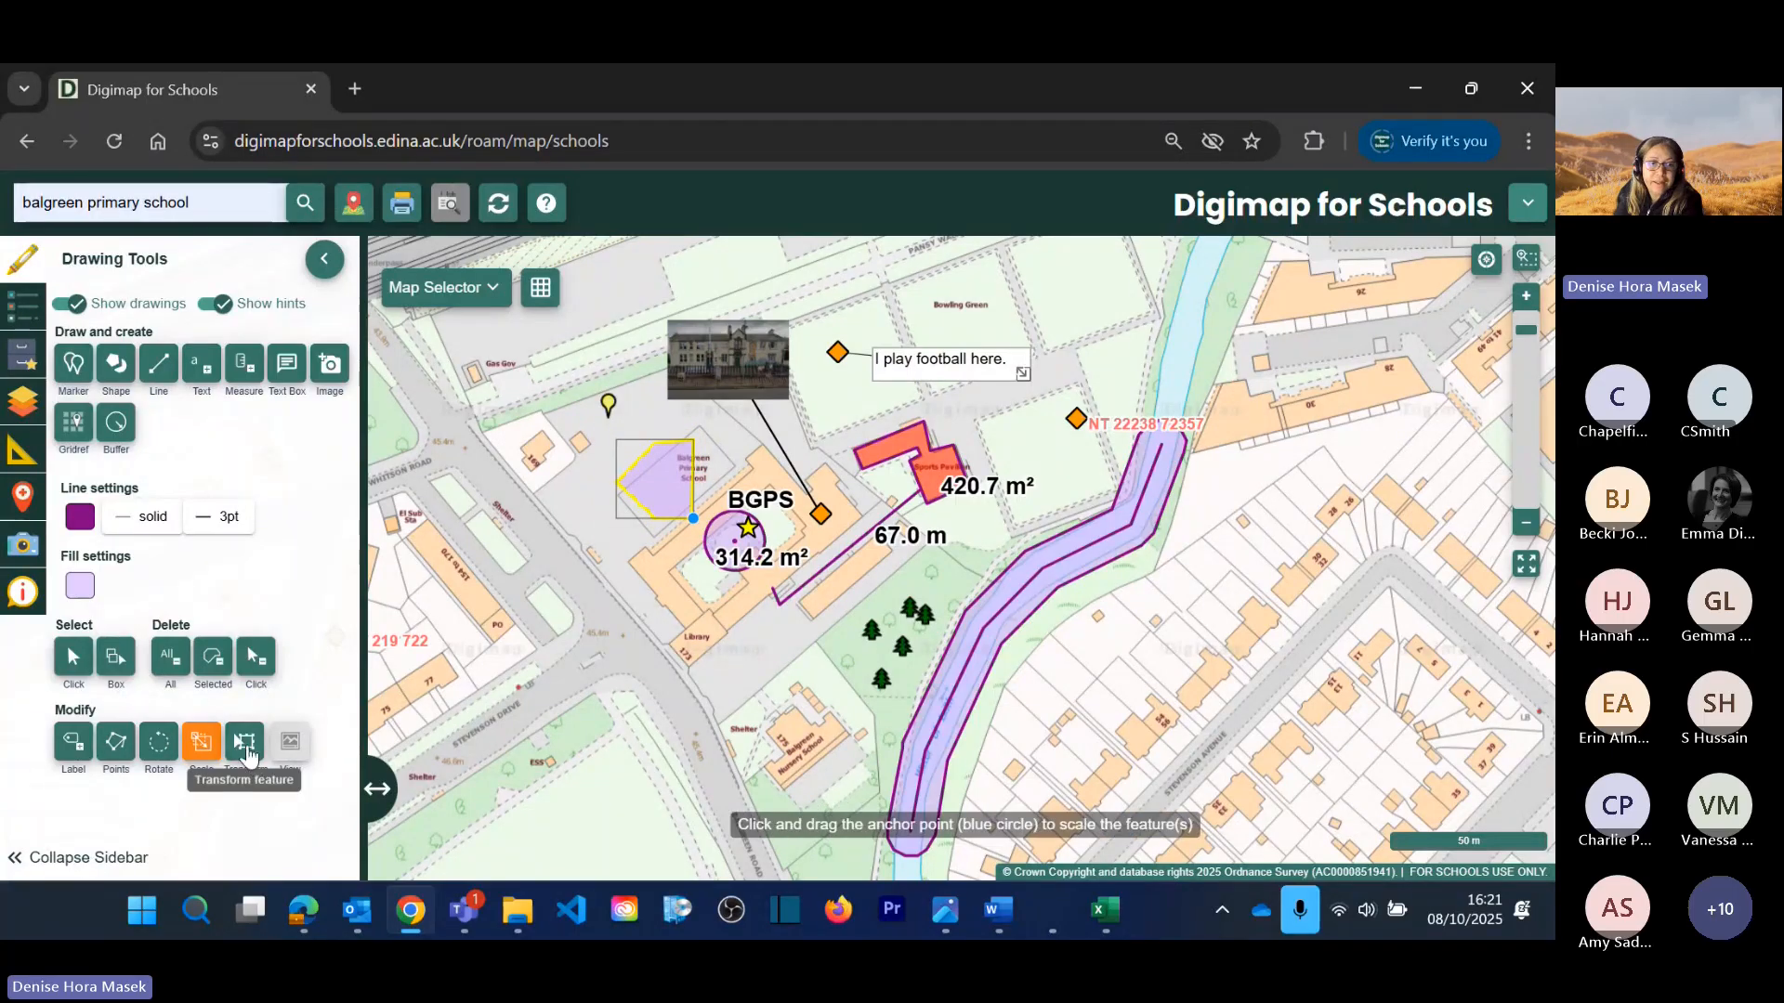
Step: Transform the polygon into a wider, flatter shape without preserving its aspect ratio, and return to the feature selection tool
left_click(244, 743)
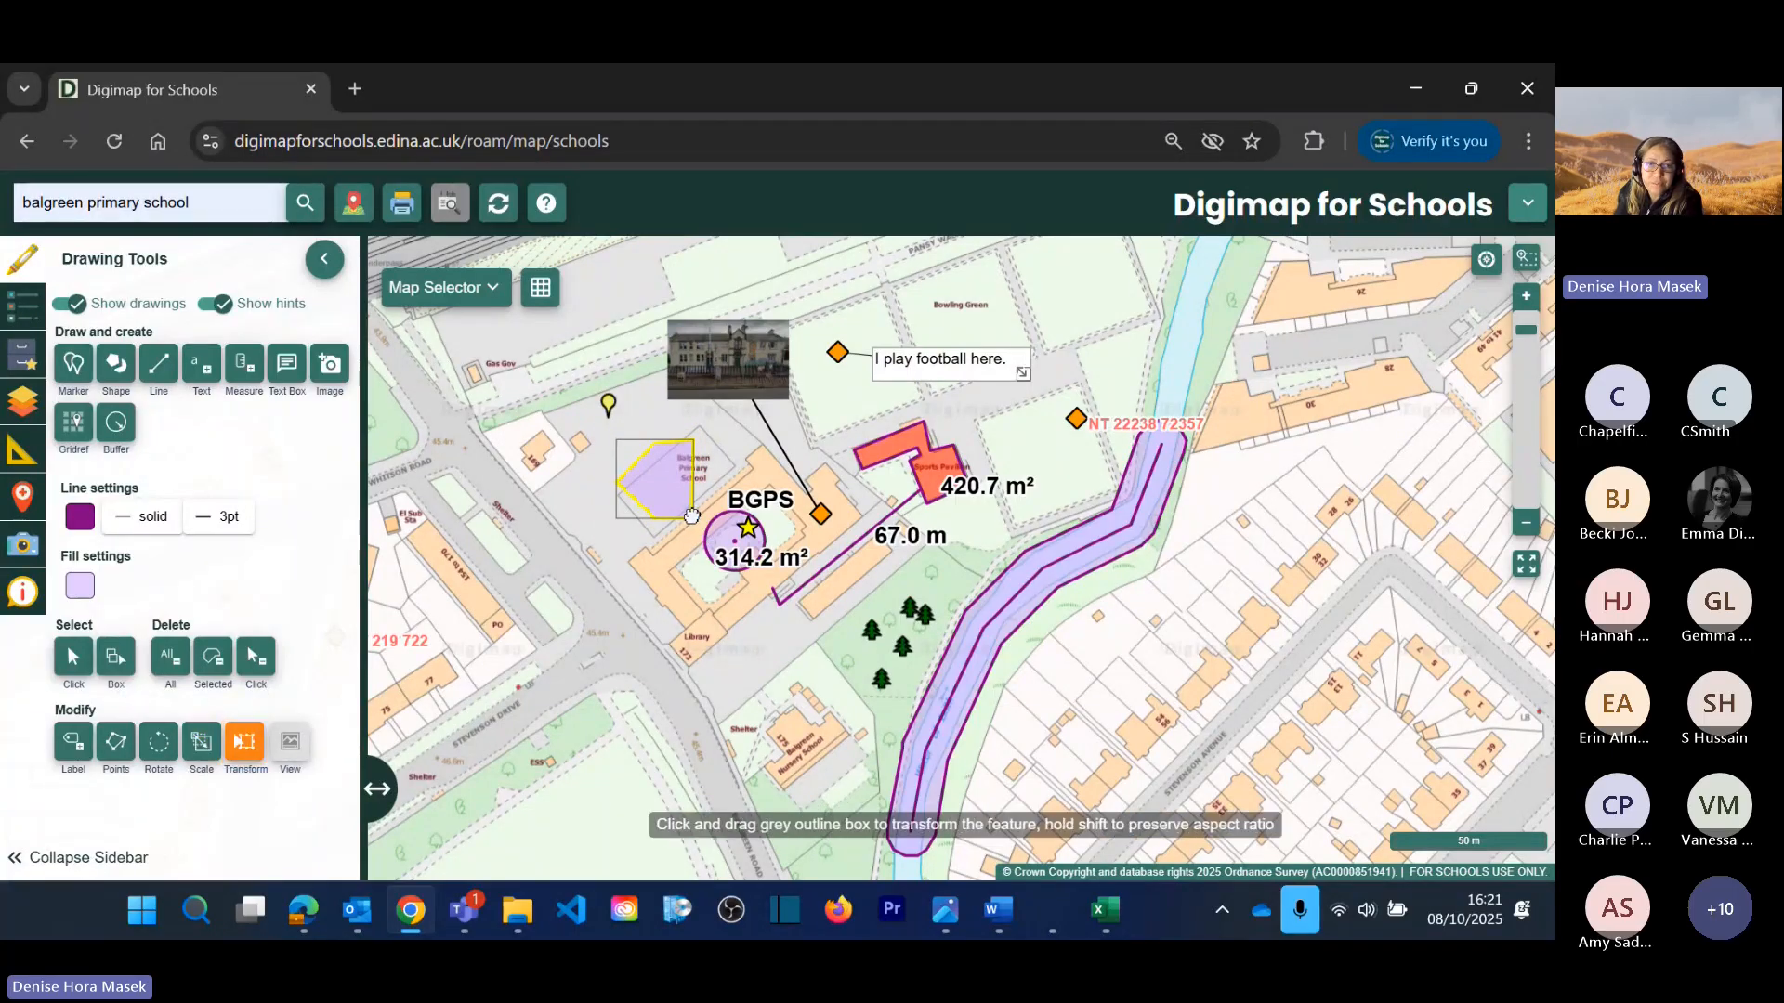
mouse_move(693, 517)
left_mouse_down()
mouse_move(684, 492)
mouse_move(670, 513)
mouse_move(712, 502)
left_mouse_up()
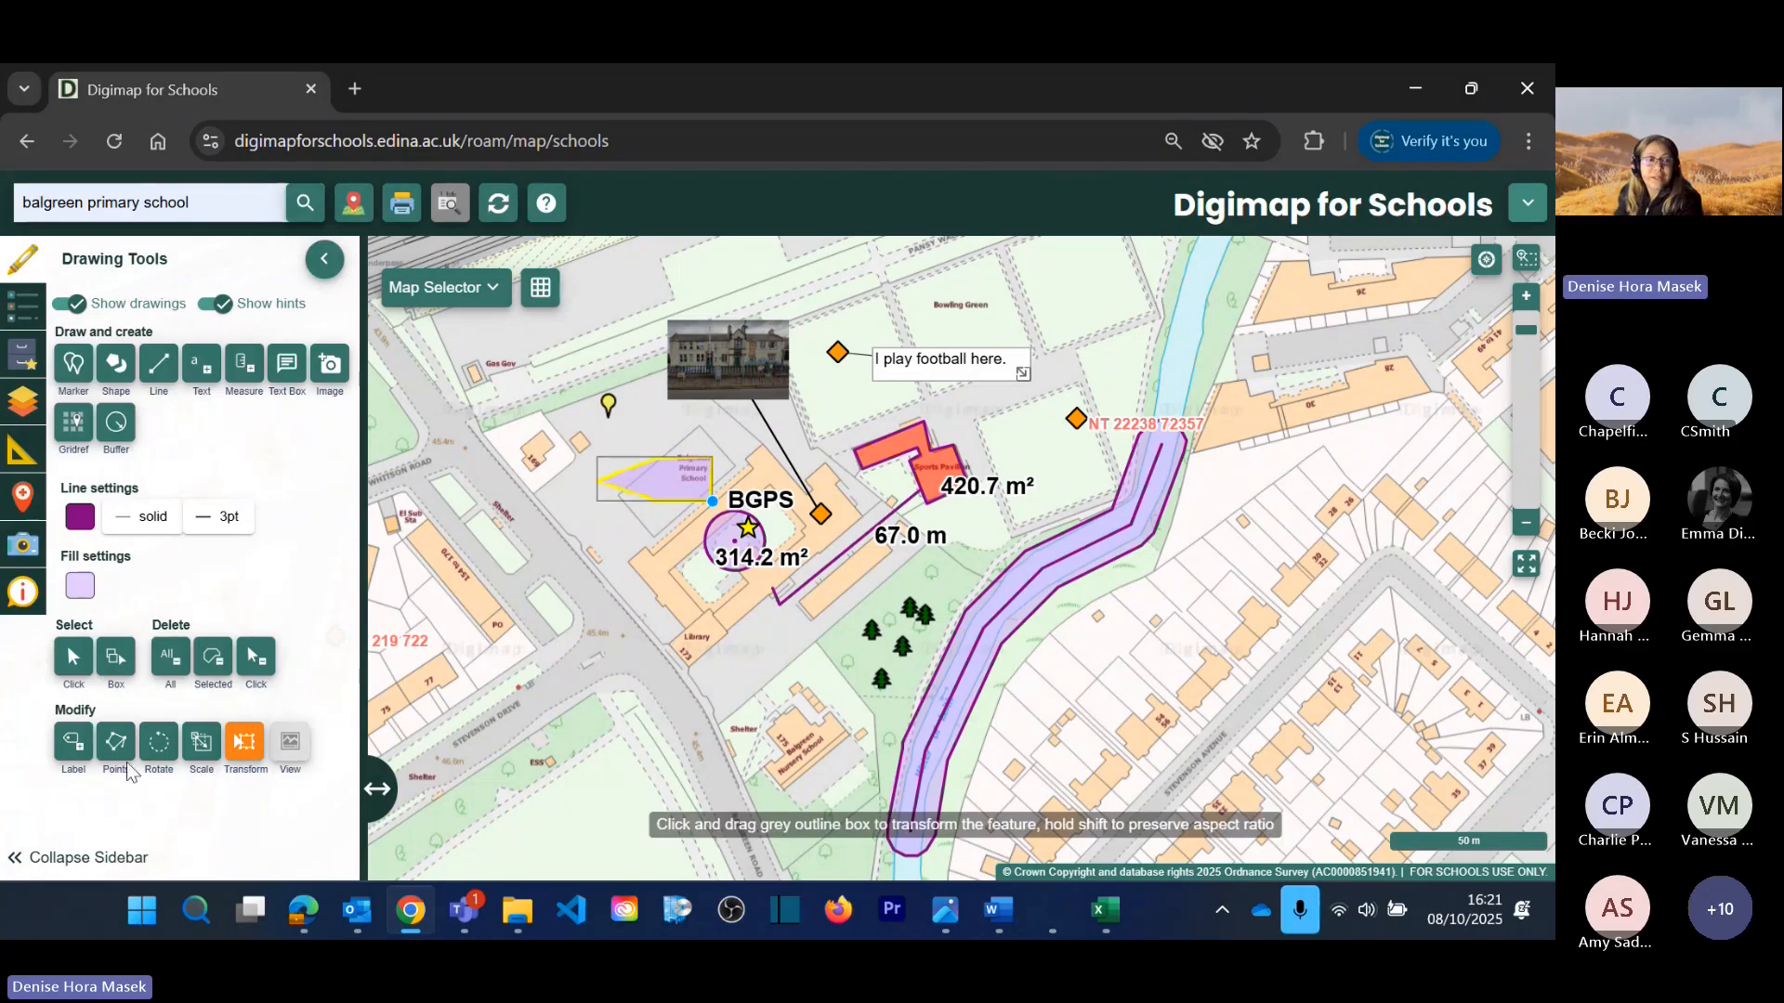
left_click(91, 665)
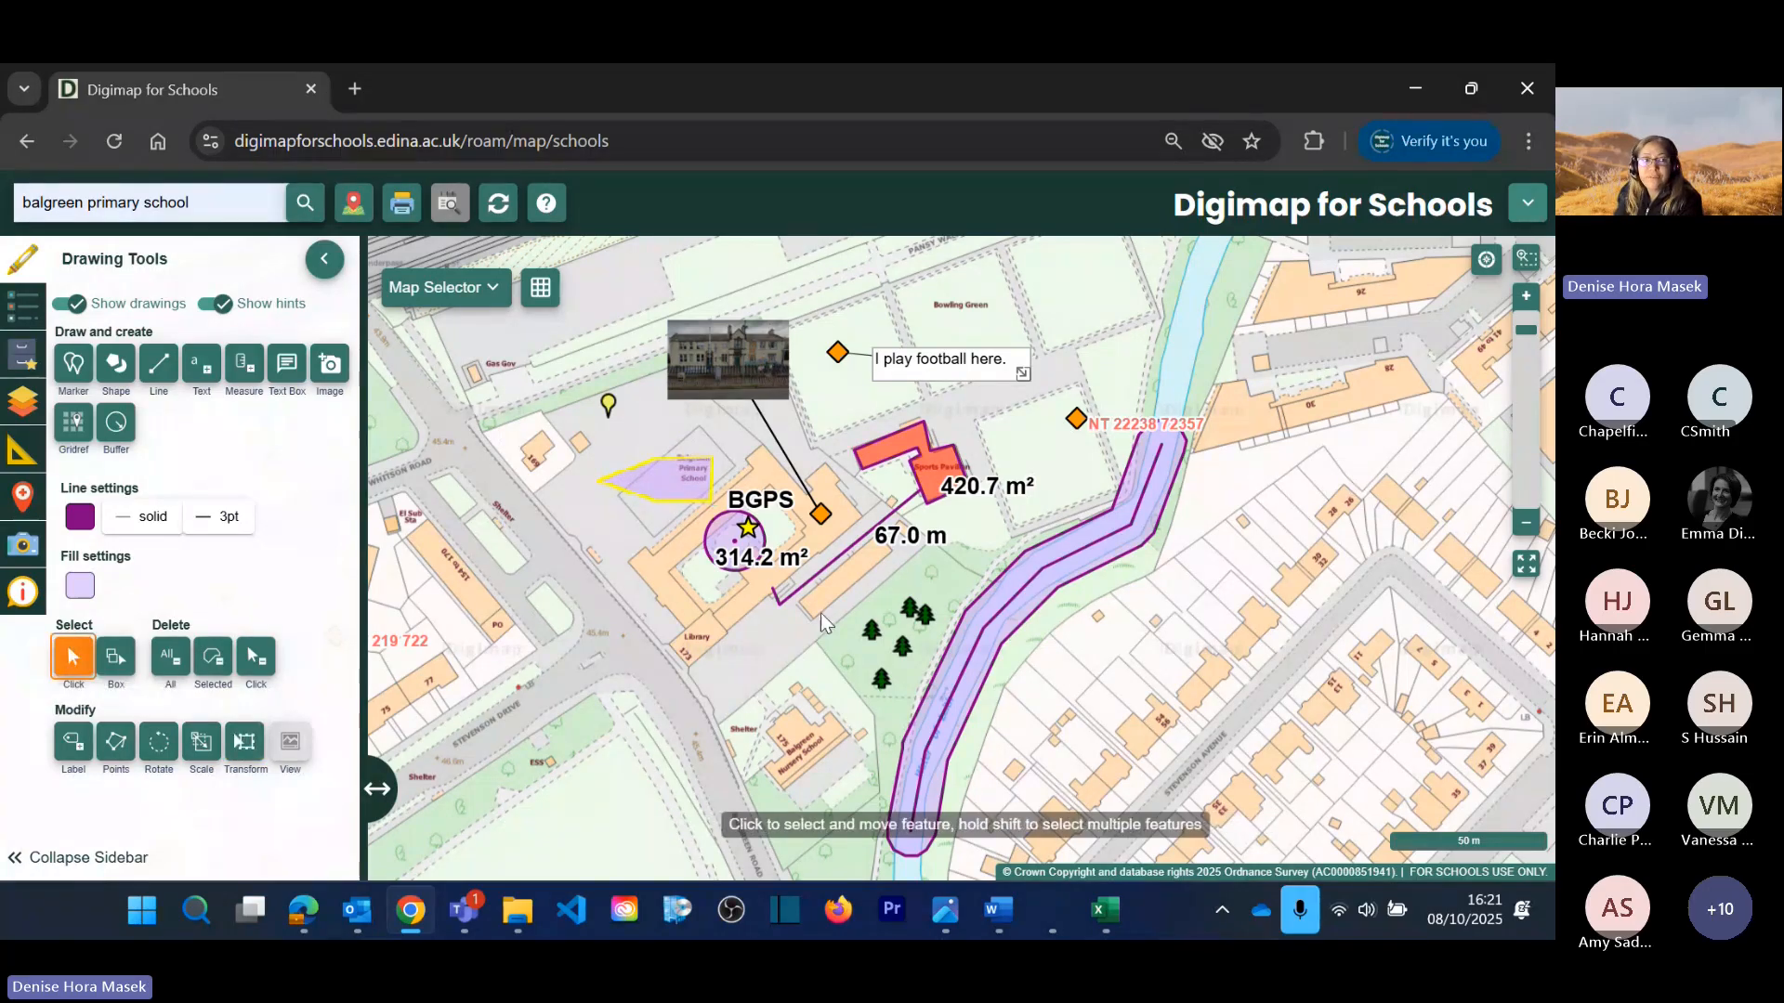
Step: Open the saved maps and view the form for saving the current map, leaving it without saving
left_click(19, 360)
left_click(115, 359)
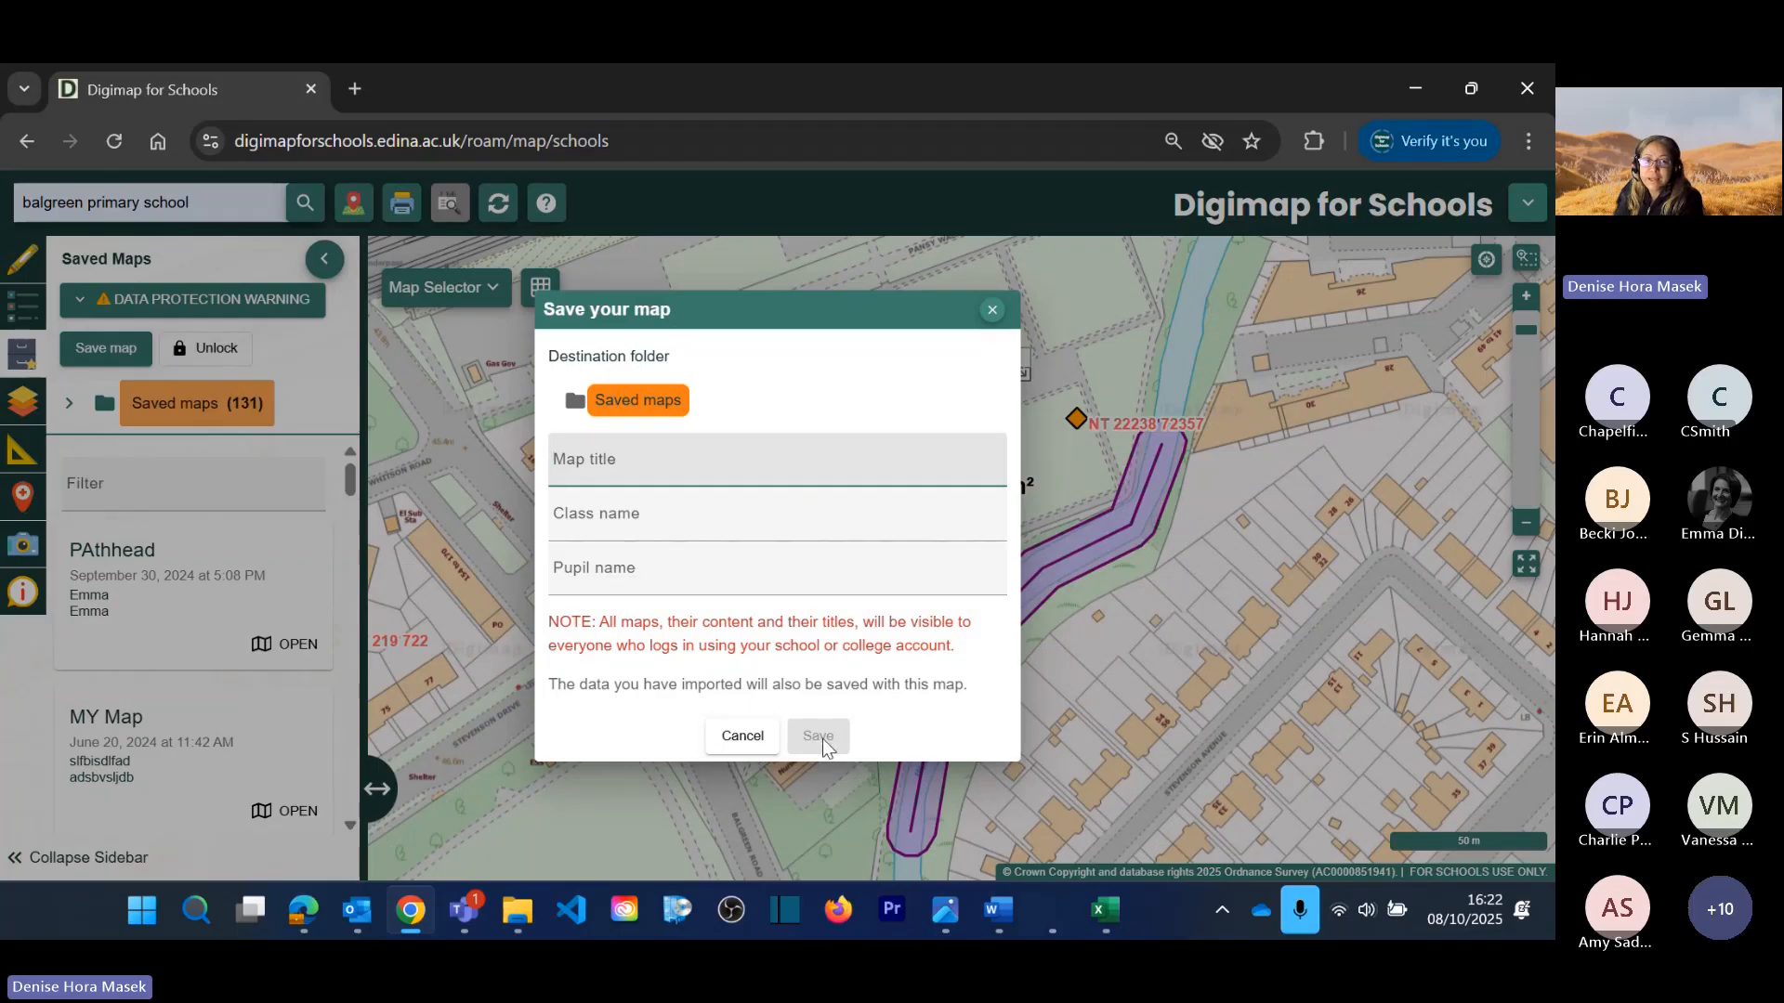
left_click(743, 736)
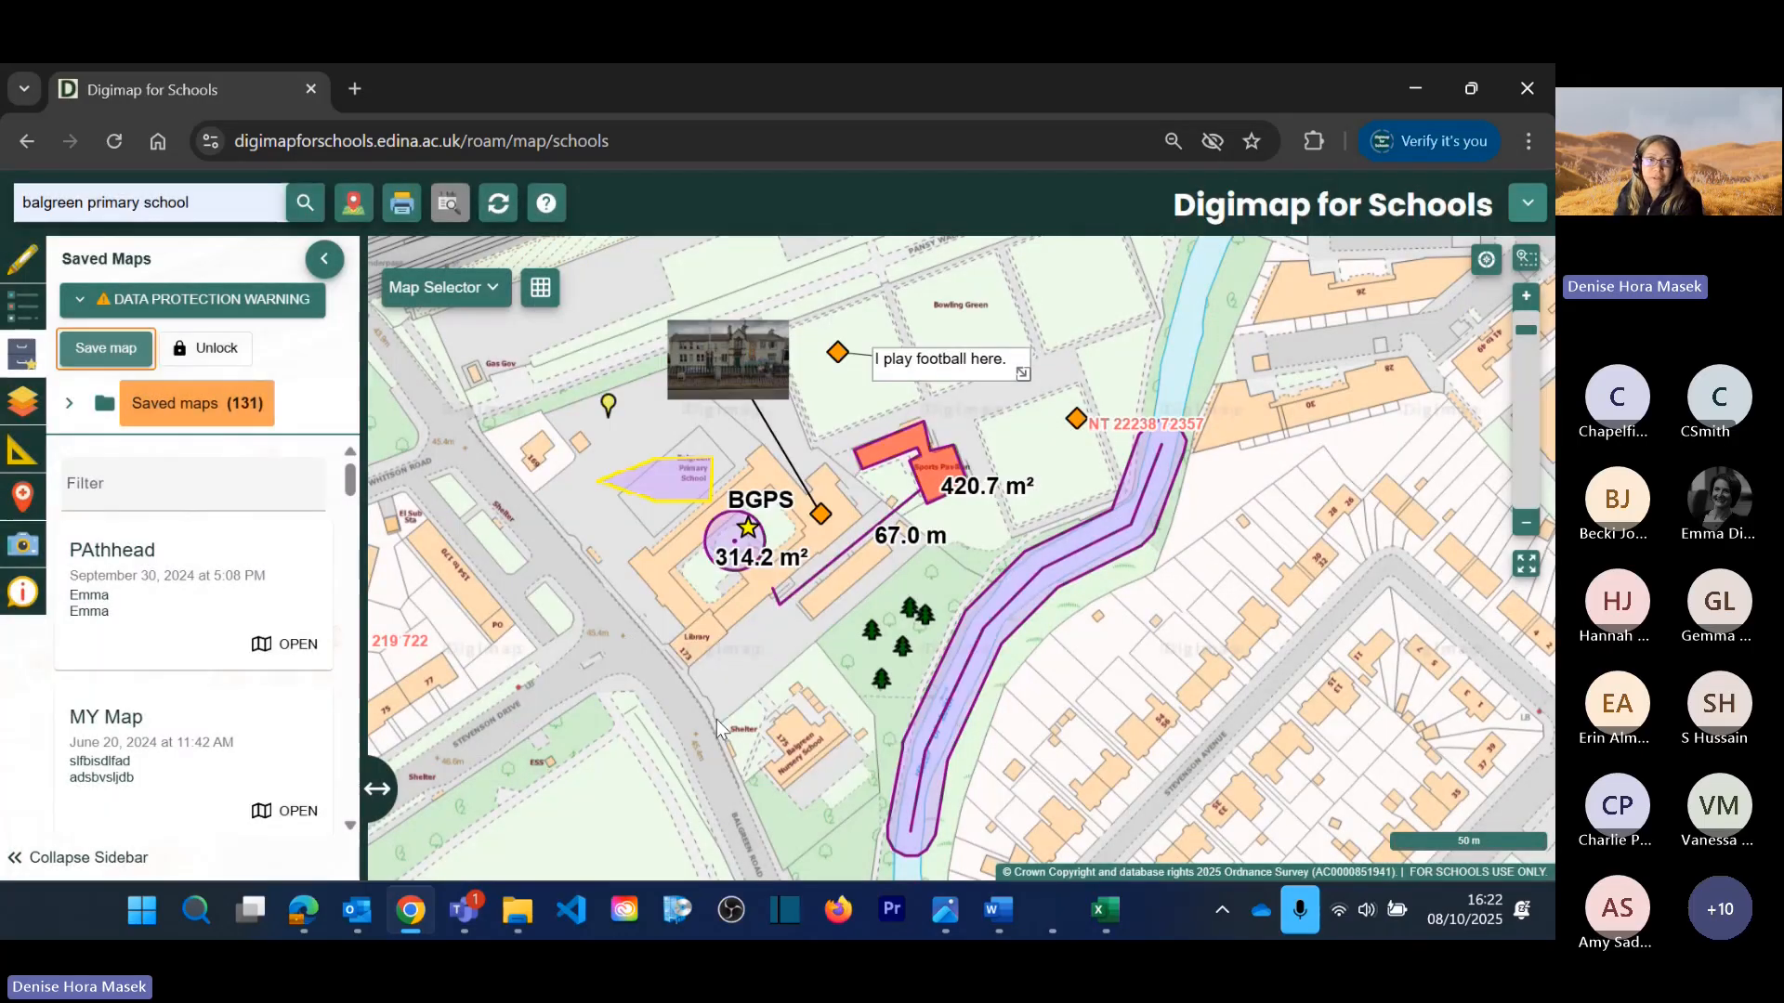
Step: Browse the list of maps stored in the main Saved maps folder
scroll(171, 760, "down", 5)
scroll(171, 760, "down", 5)
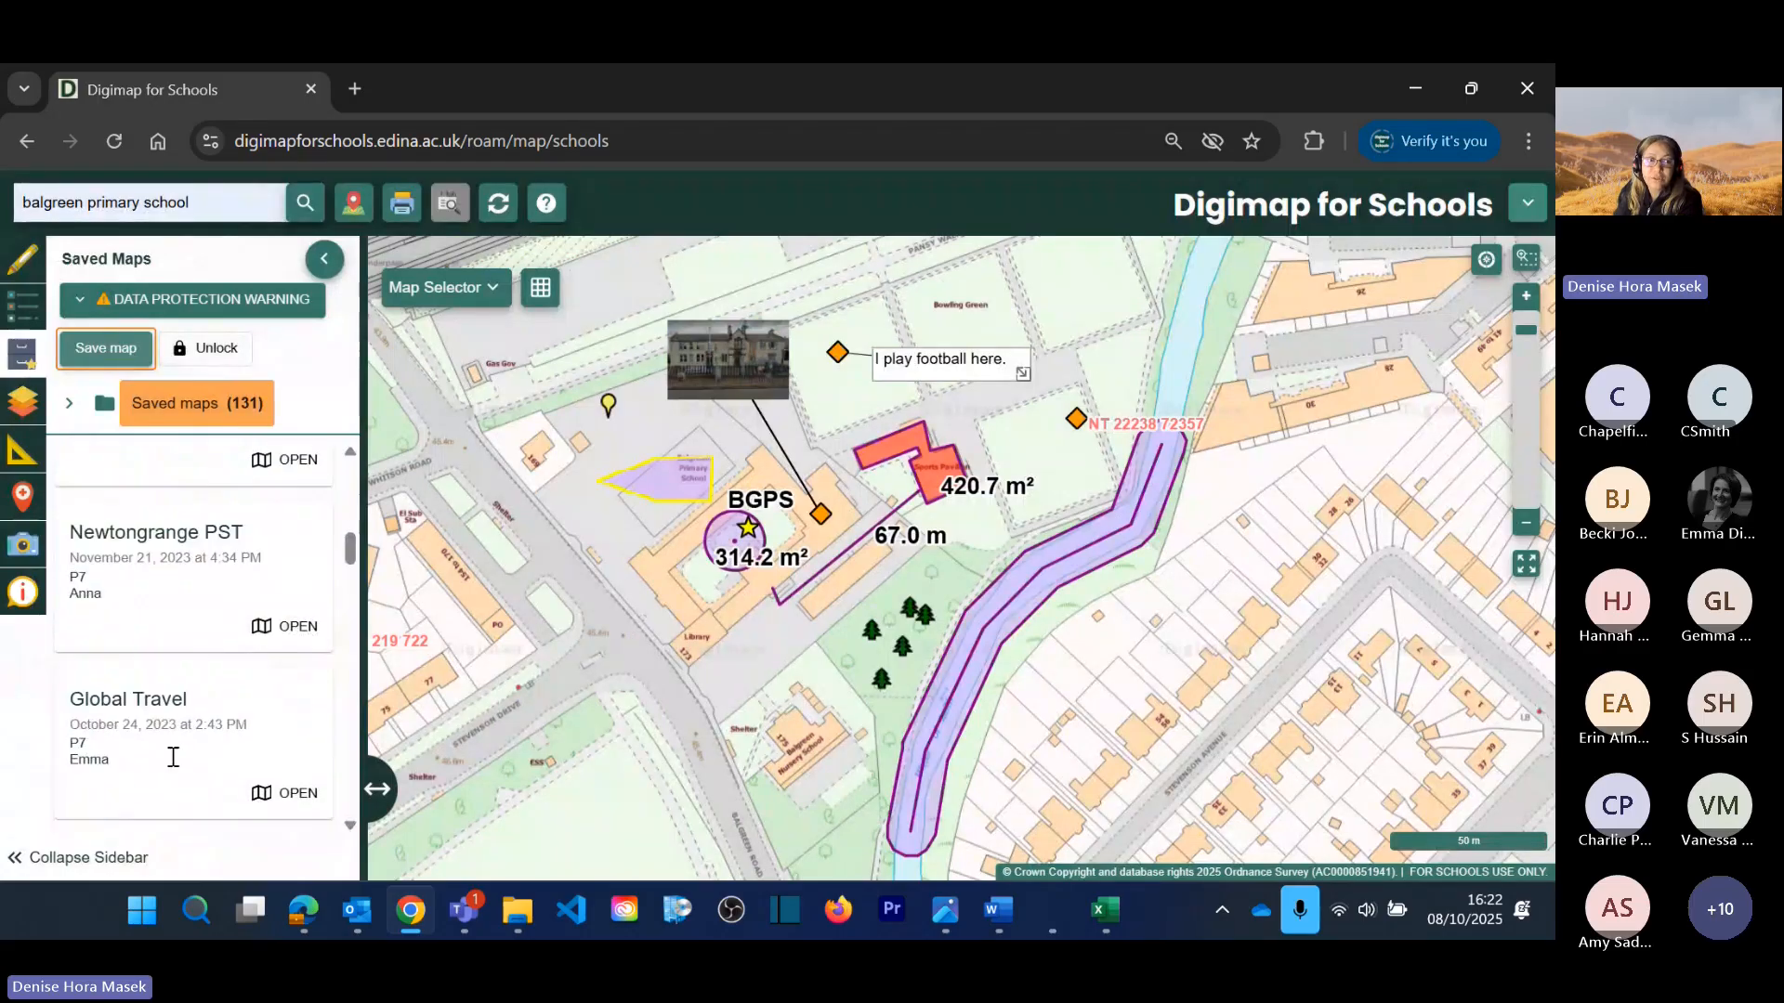
scroll(171, 760, "up", 5)
scroll(176, 762, "up", 5)
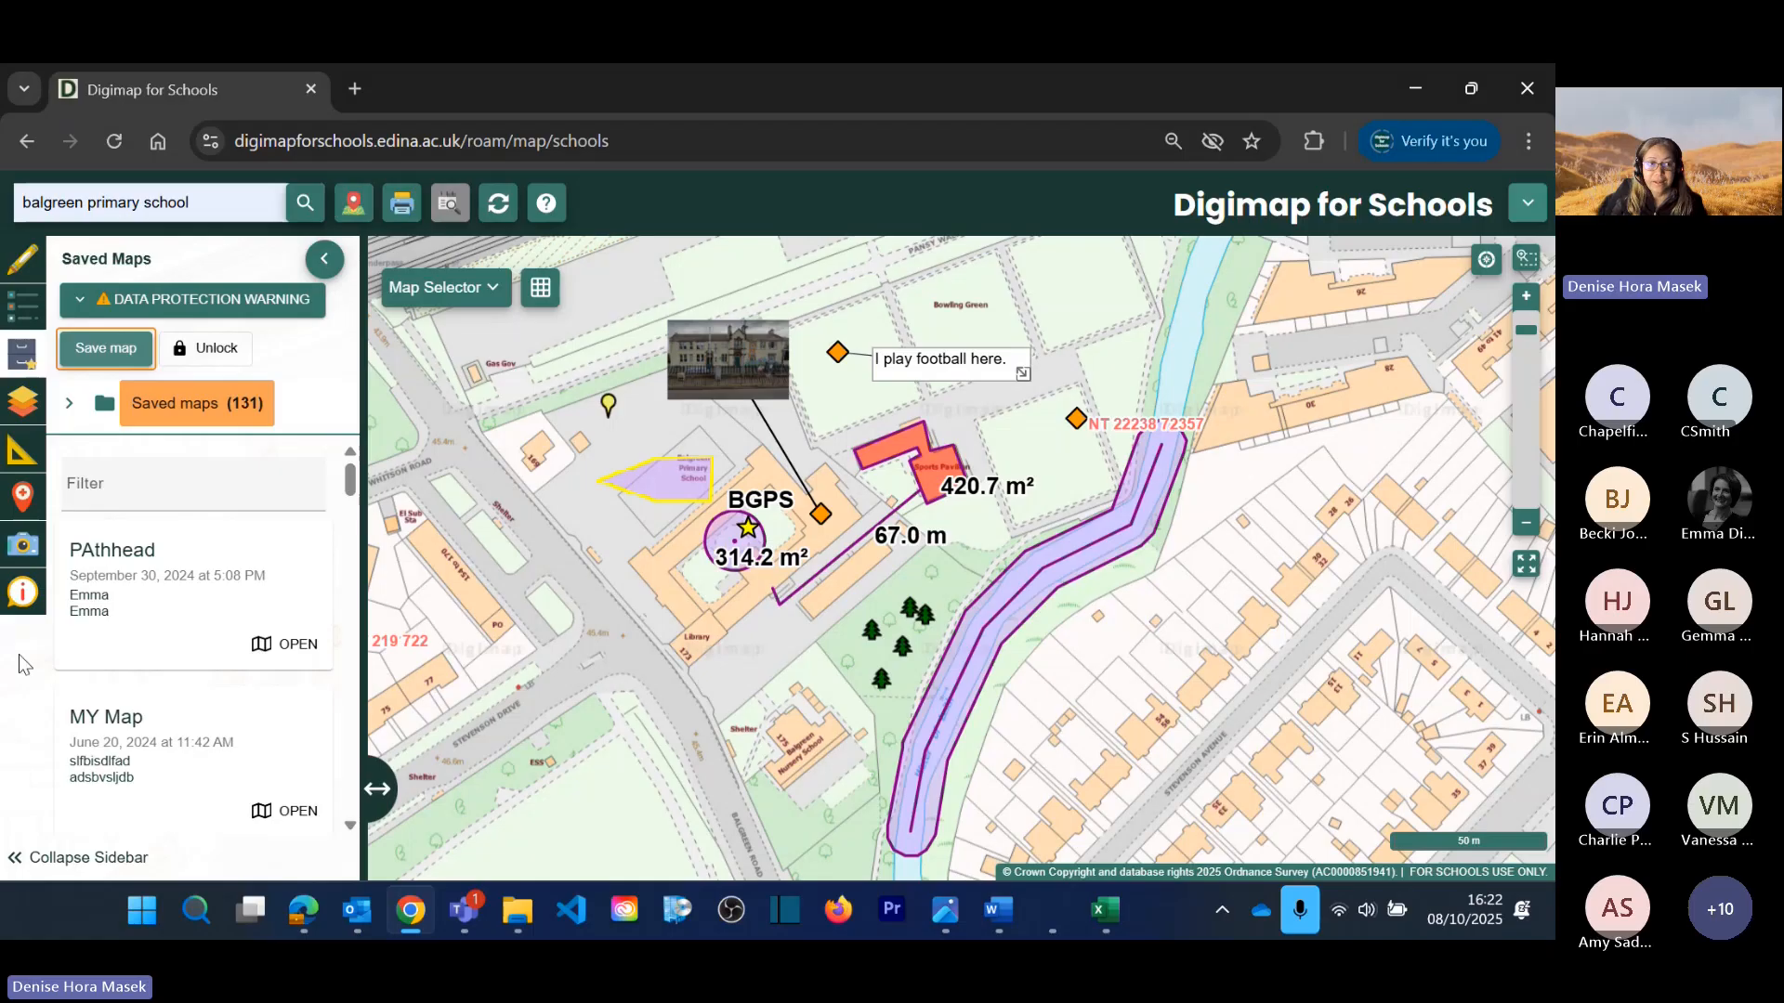
scroll(187, 715, "down", 1)
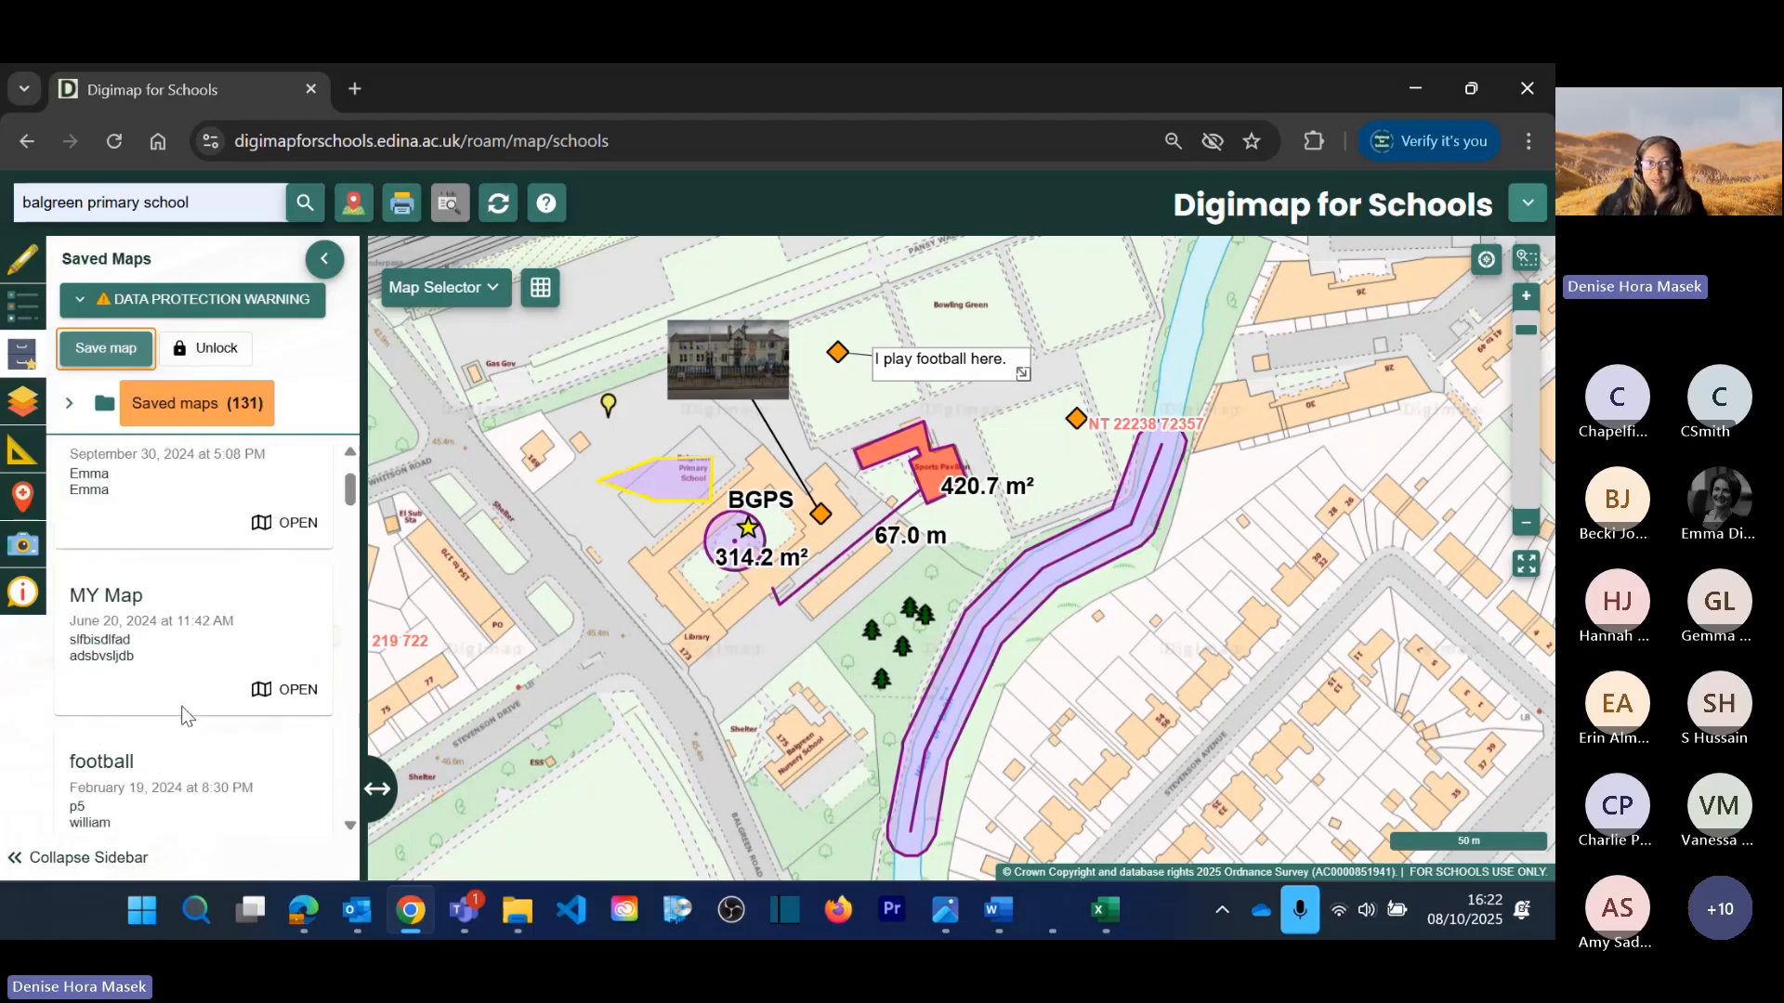
scroll(180, 703, "up", 1)
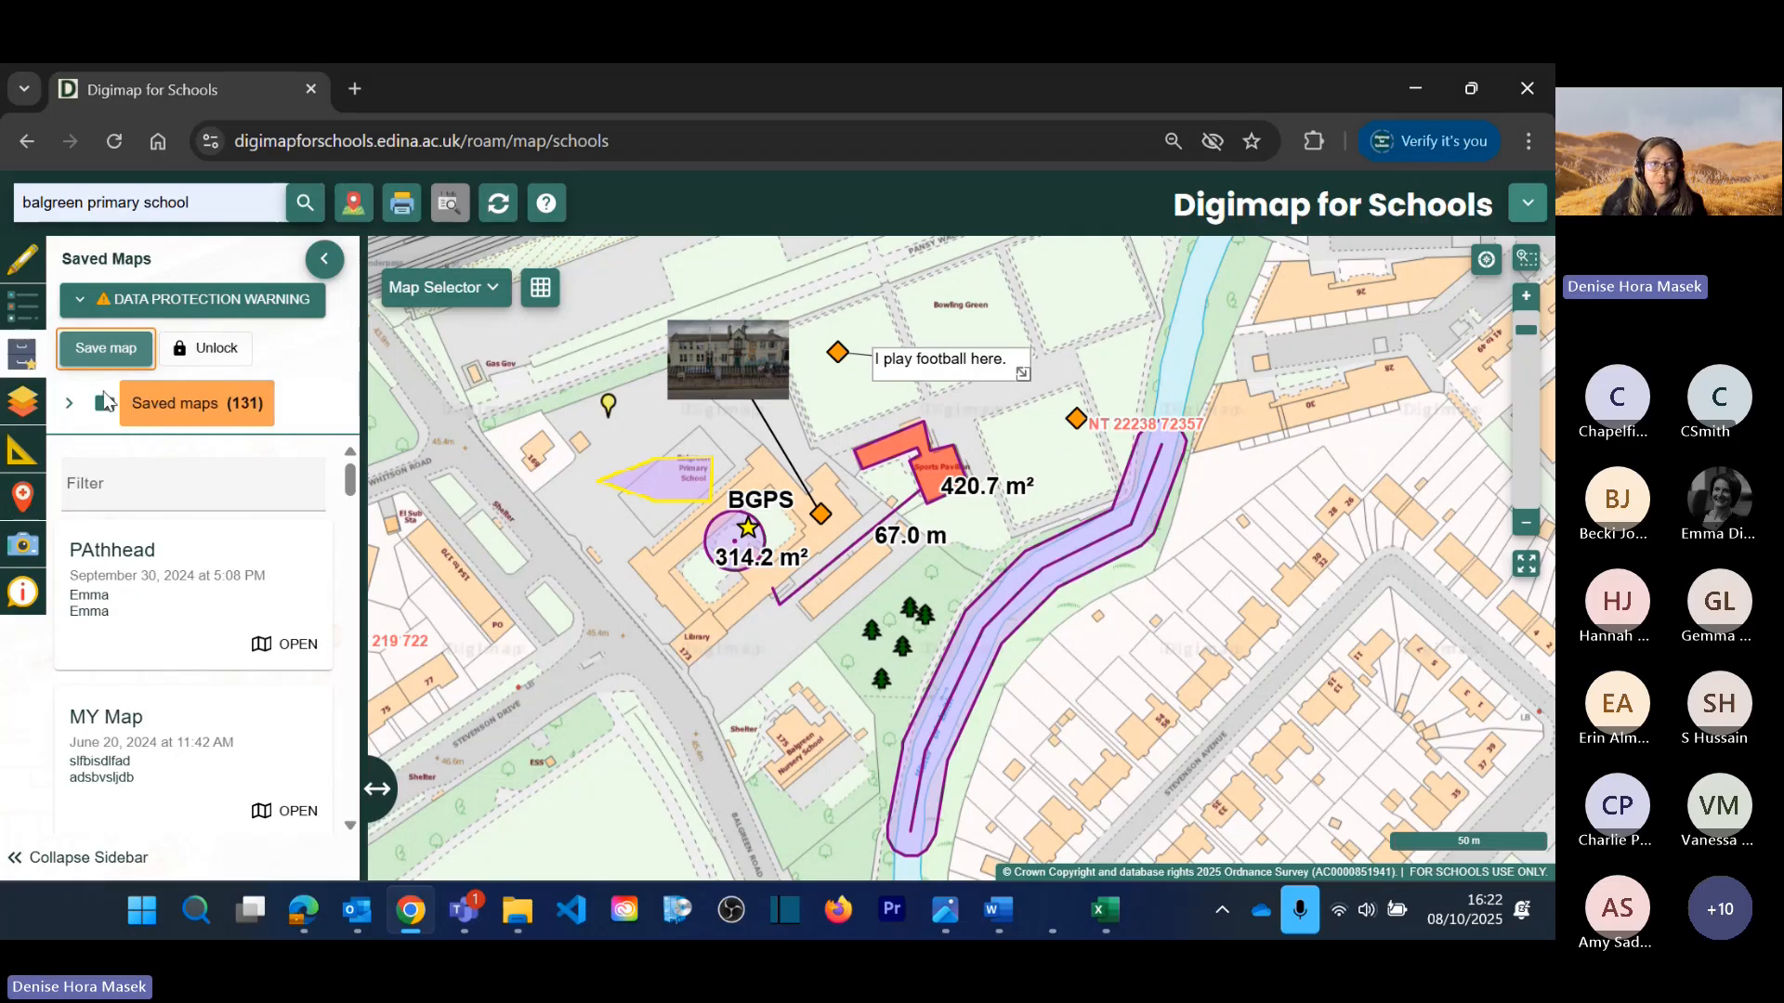
Step: Expand the Saved maps folder and browse the maps in the subfolder named after the presenter
left_click(71, 405)
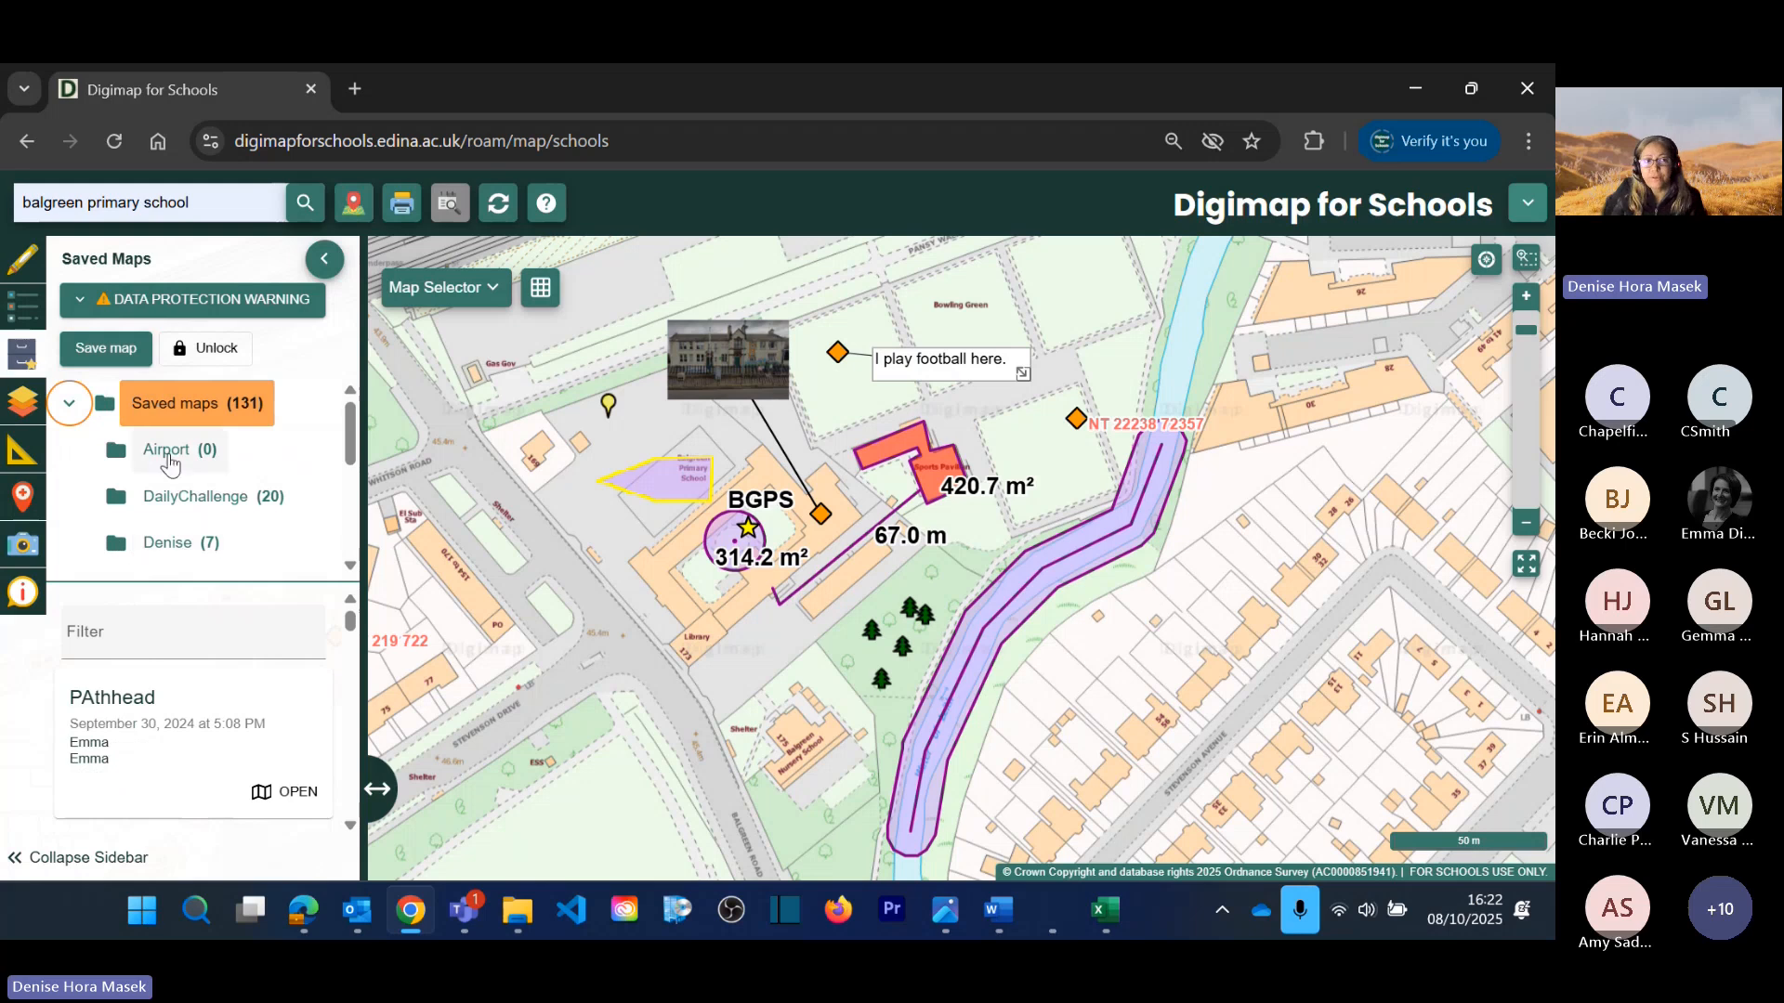
left_click(168, 554)
scroll(214, 627, "down", 1)
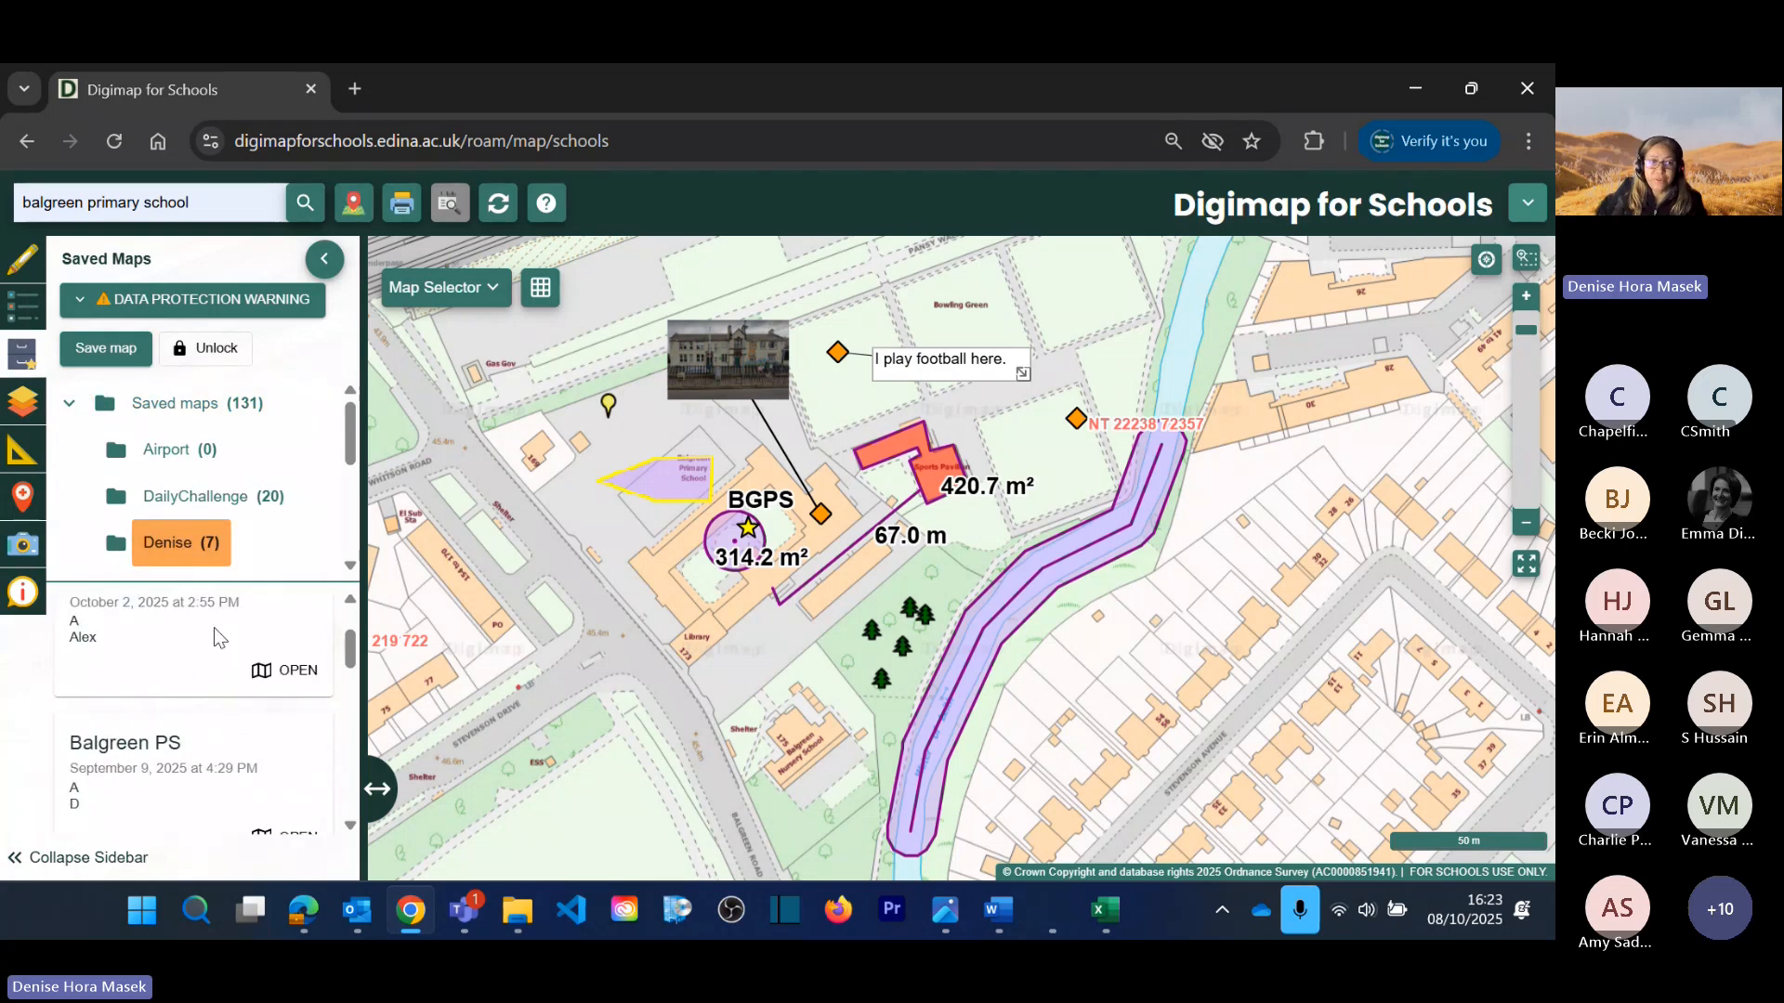
scroll(213, 627, "down", 6)
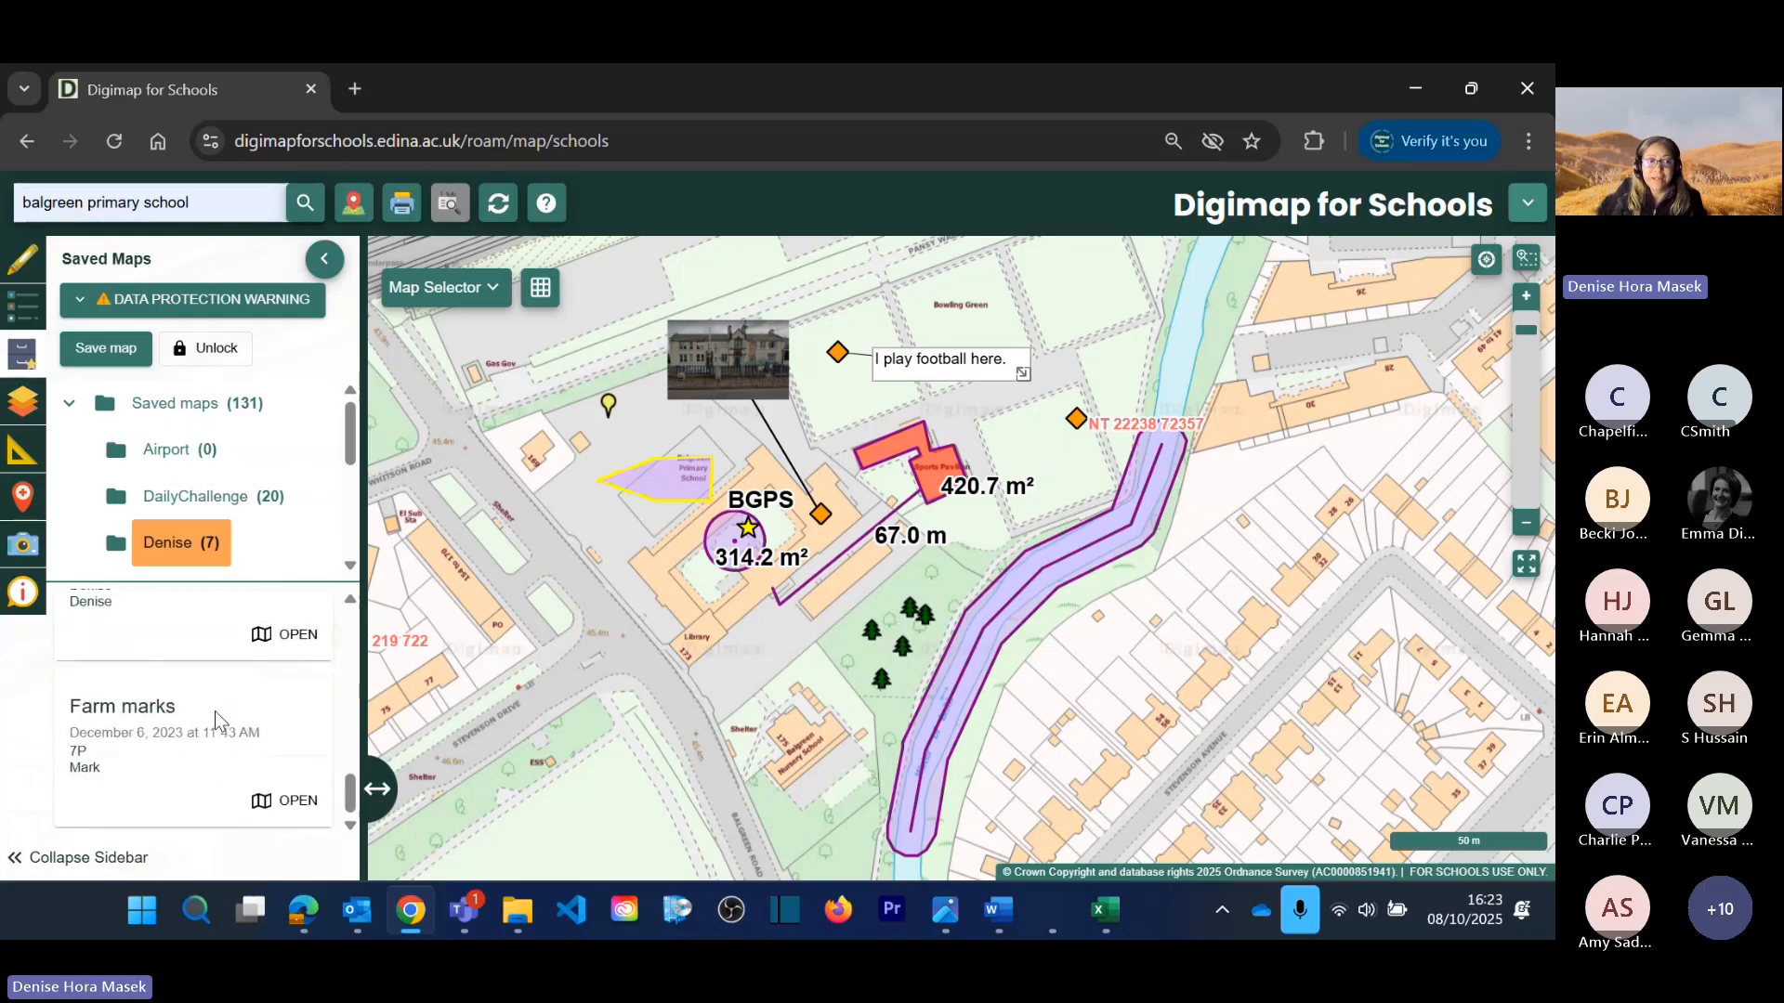
scroll(214, 710, "up", 7)
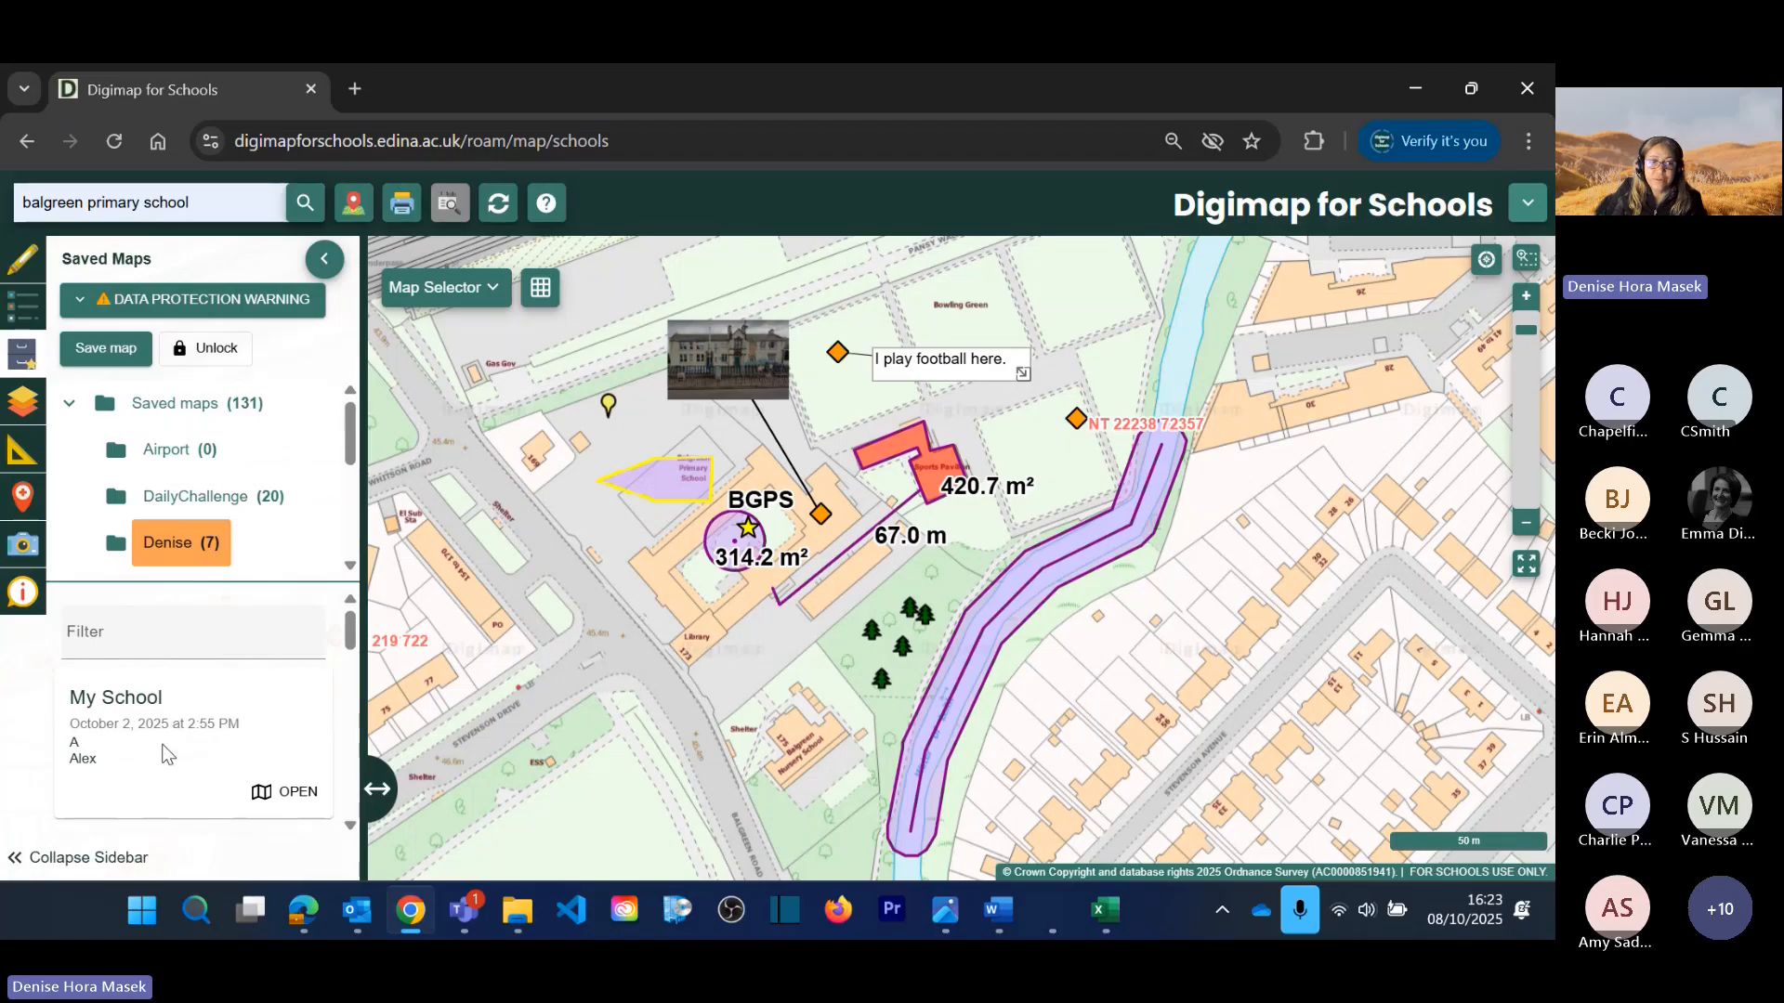
scroll(186, 767, "down", 1)
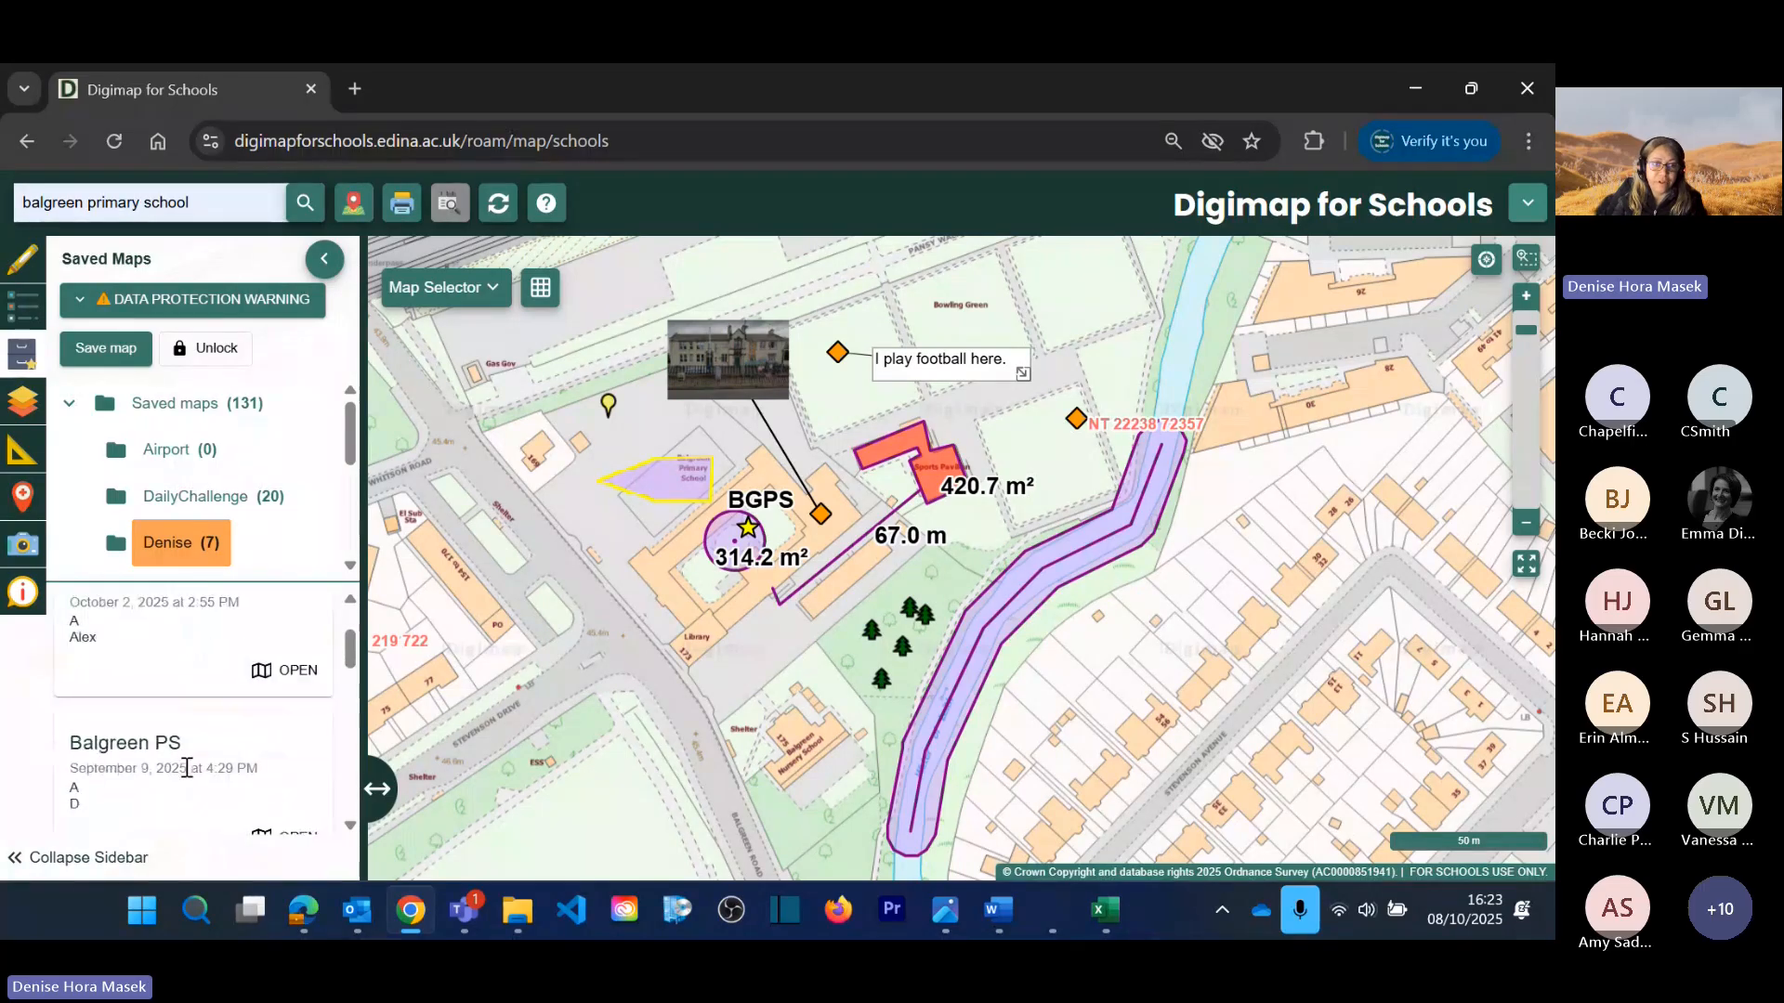
Step: Open the saved map Balgreen PS and merge its drawings with the current ones
scroll(186, 768, "down", 1)
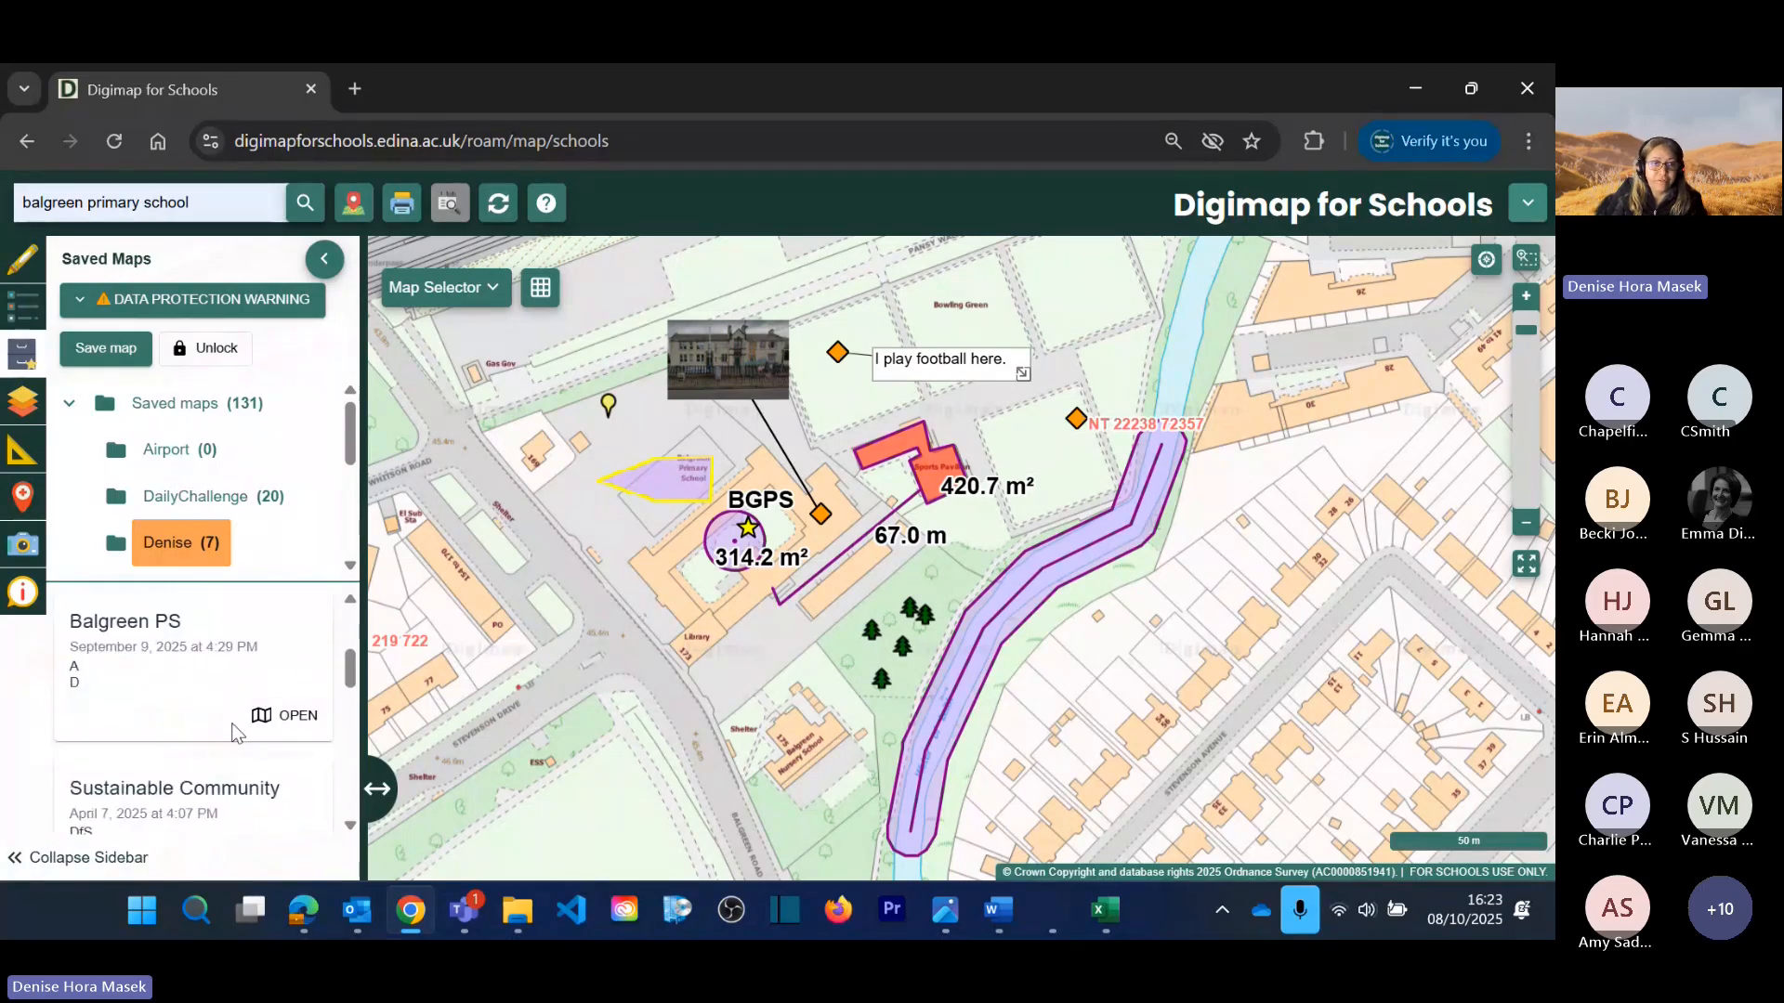
left_click(298, 717)
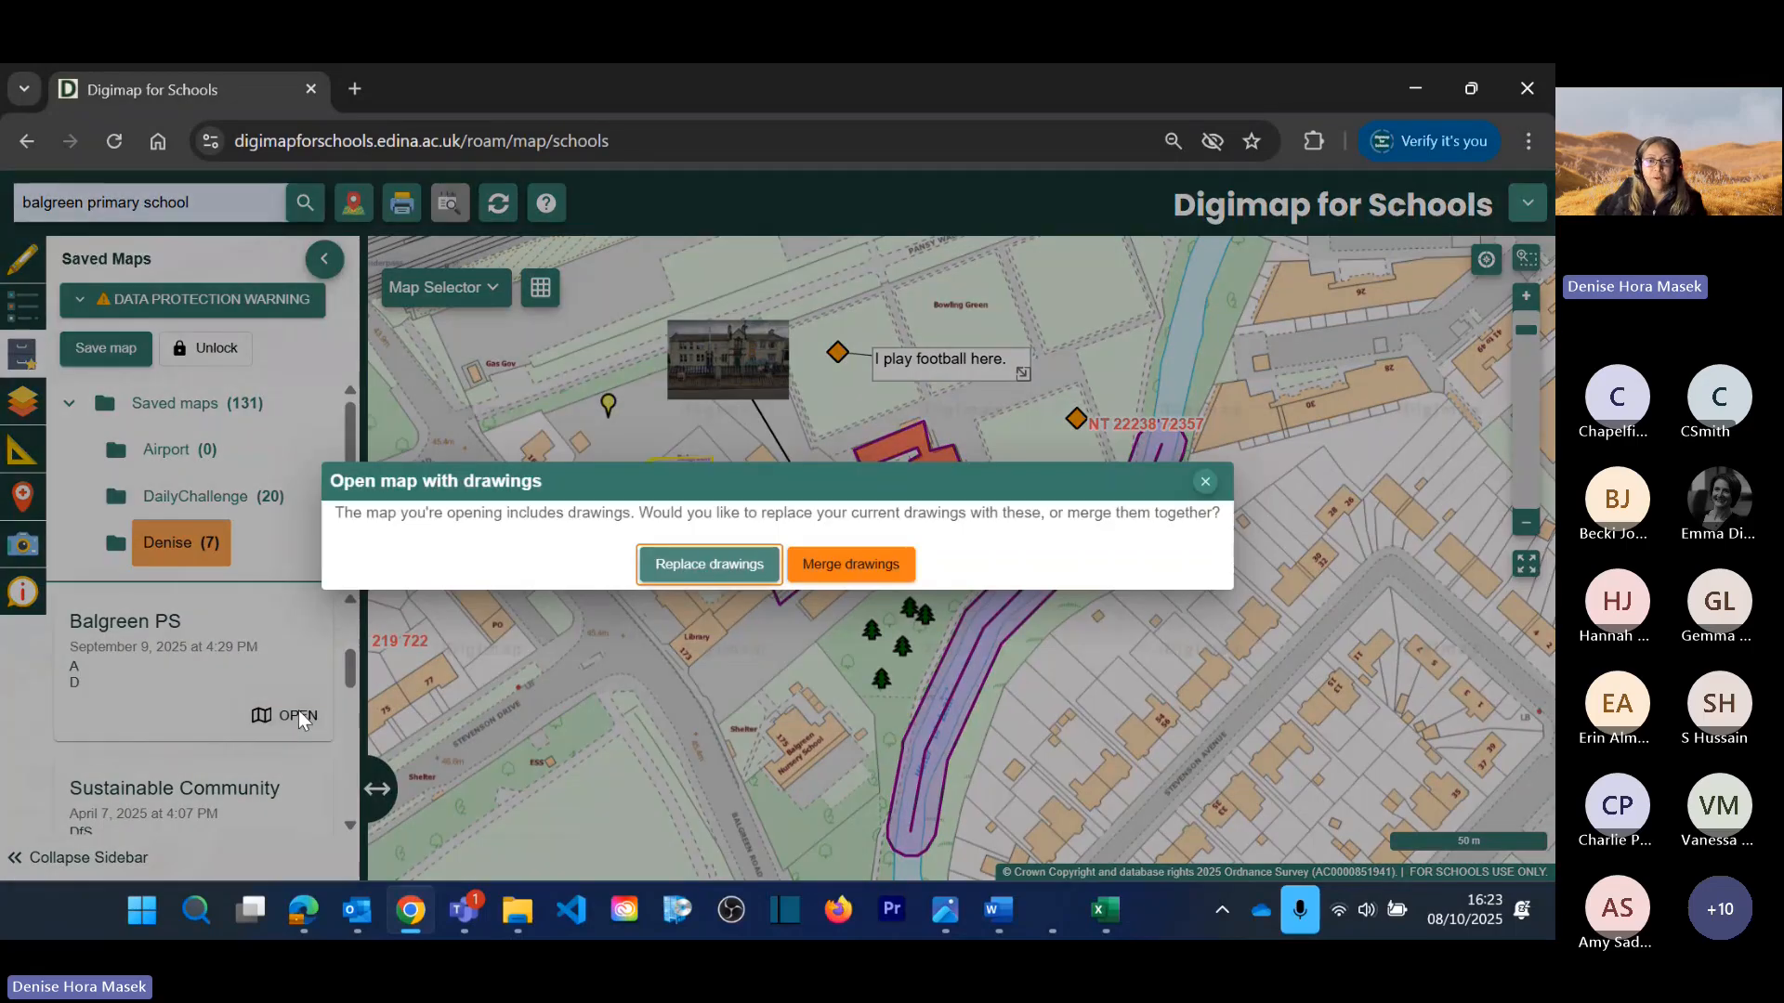
left_click(869, 567)
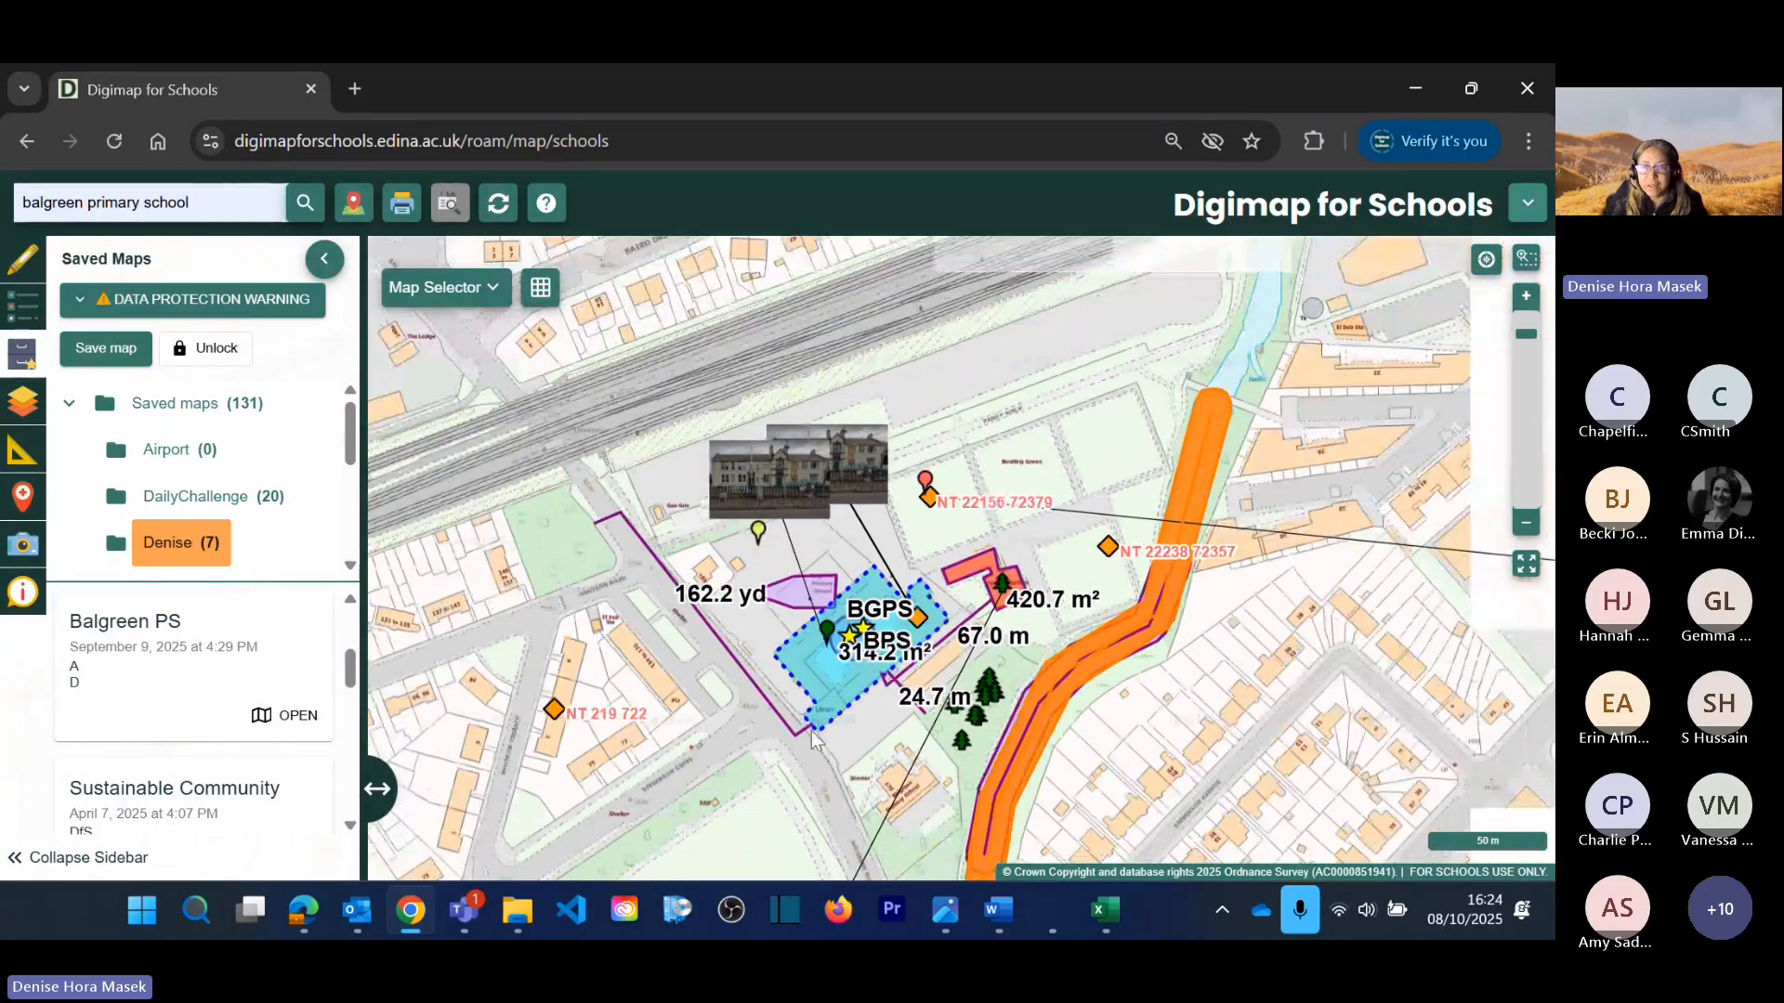
left_click_drag(778, 799, 747, 649)
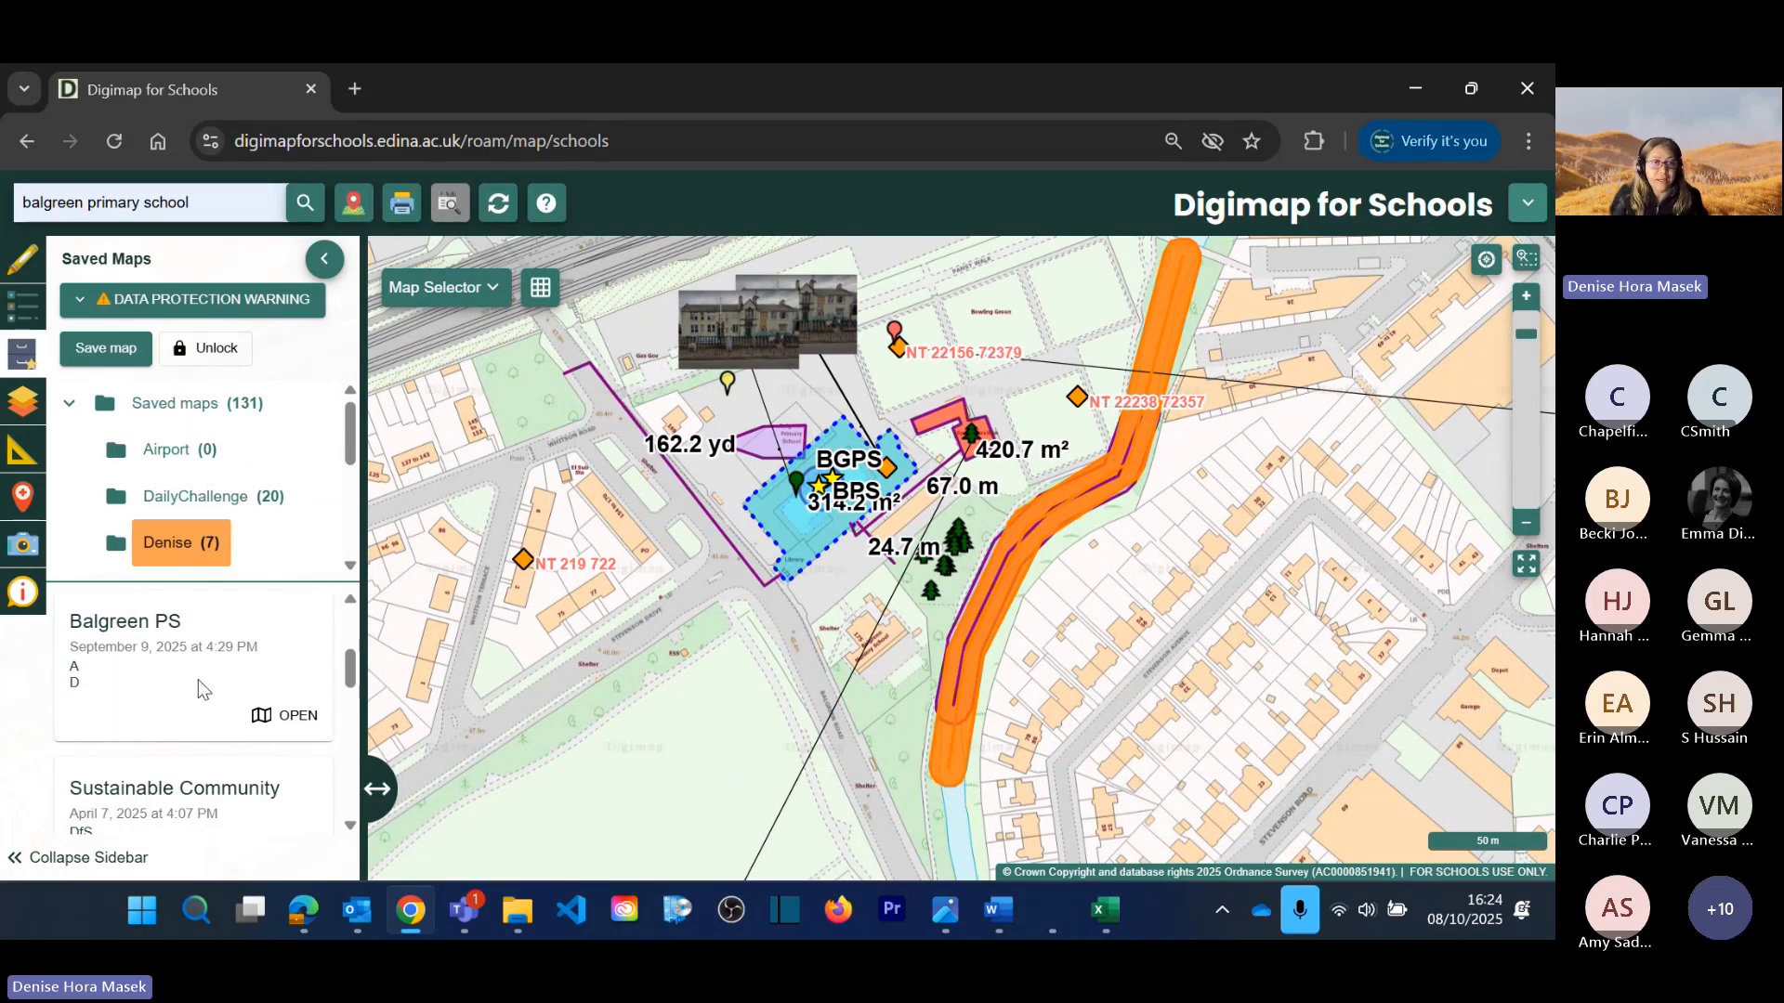
Step: Show the saved maps in the DailyChallenge folder, and start again with a fresh map, discarding the unsaved drawings
scroll(173, 773, "down", 1)
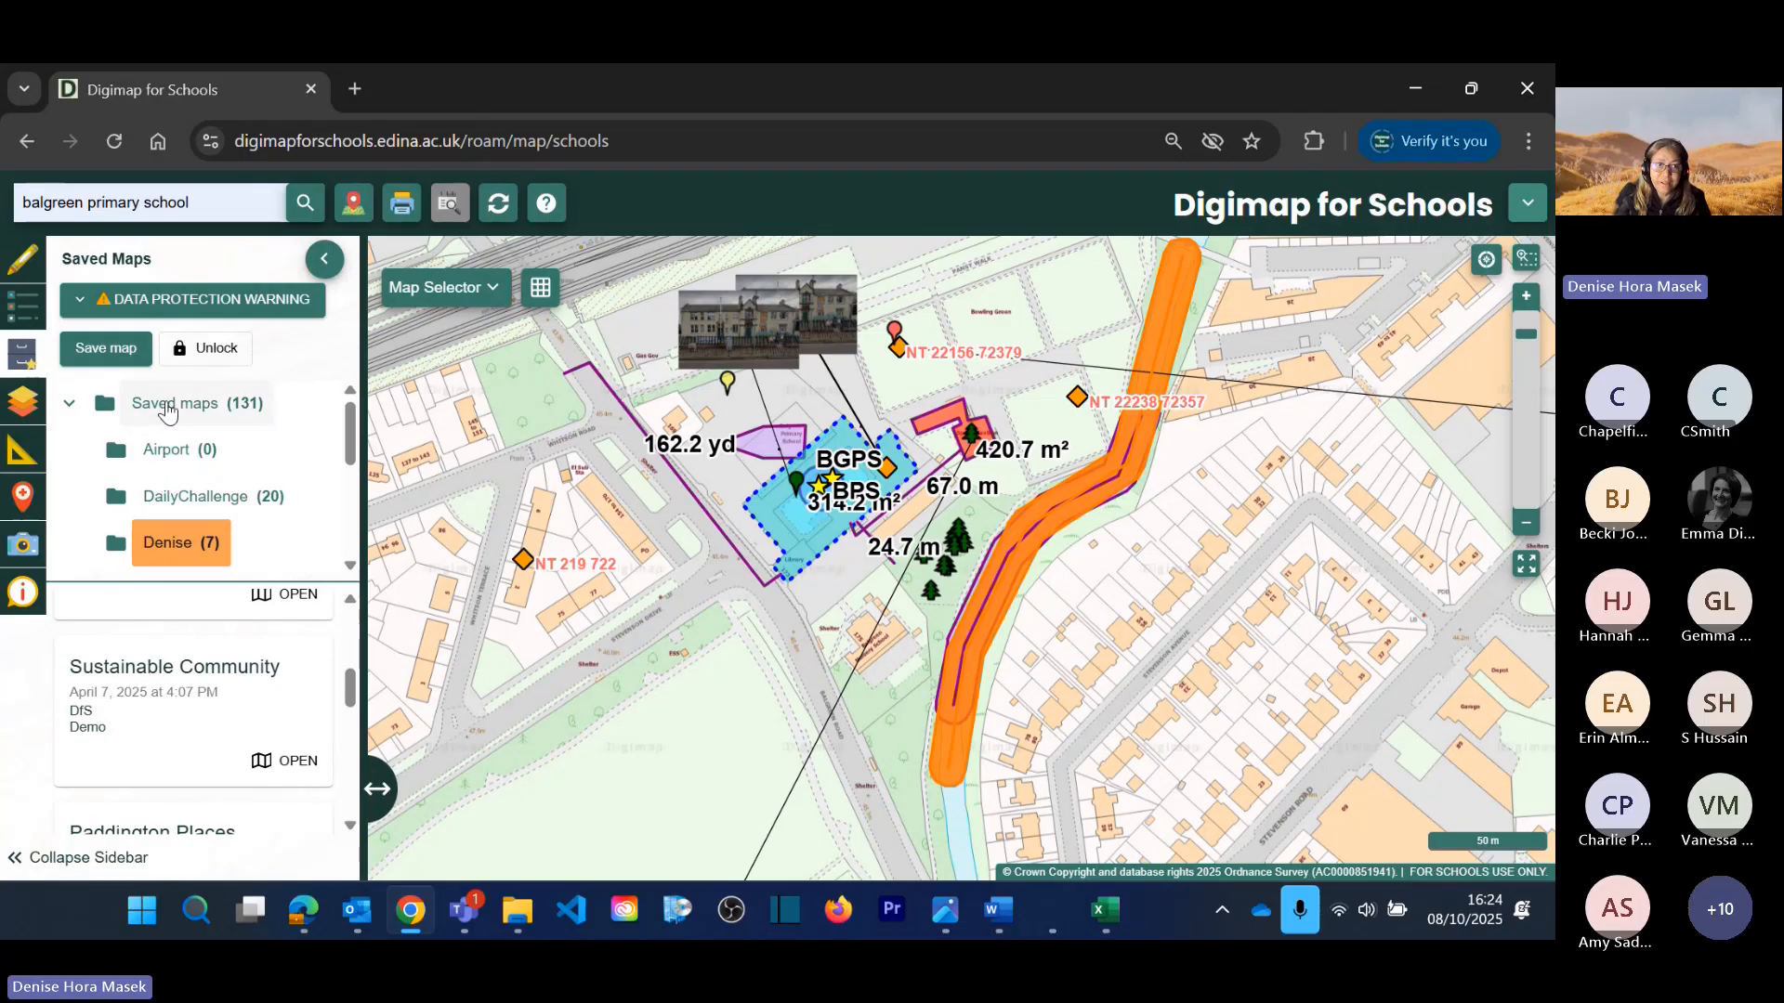
left_click(195, 496)
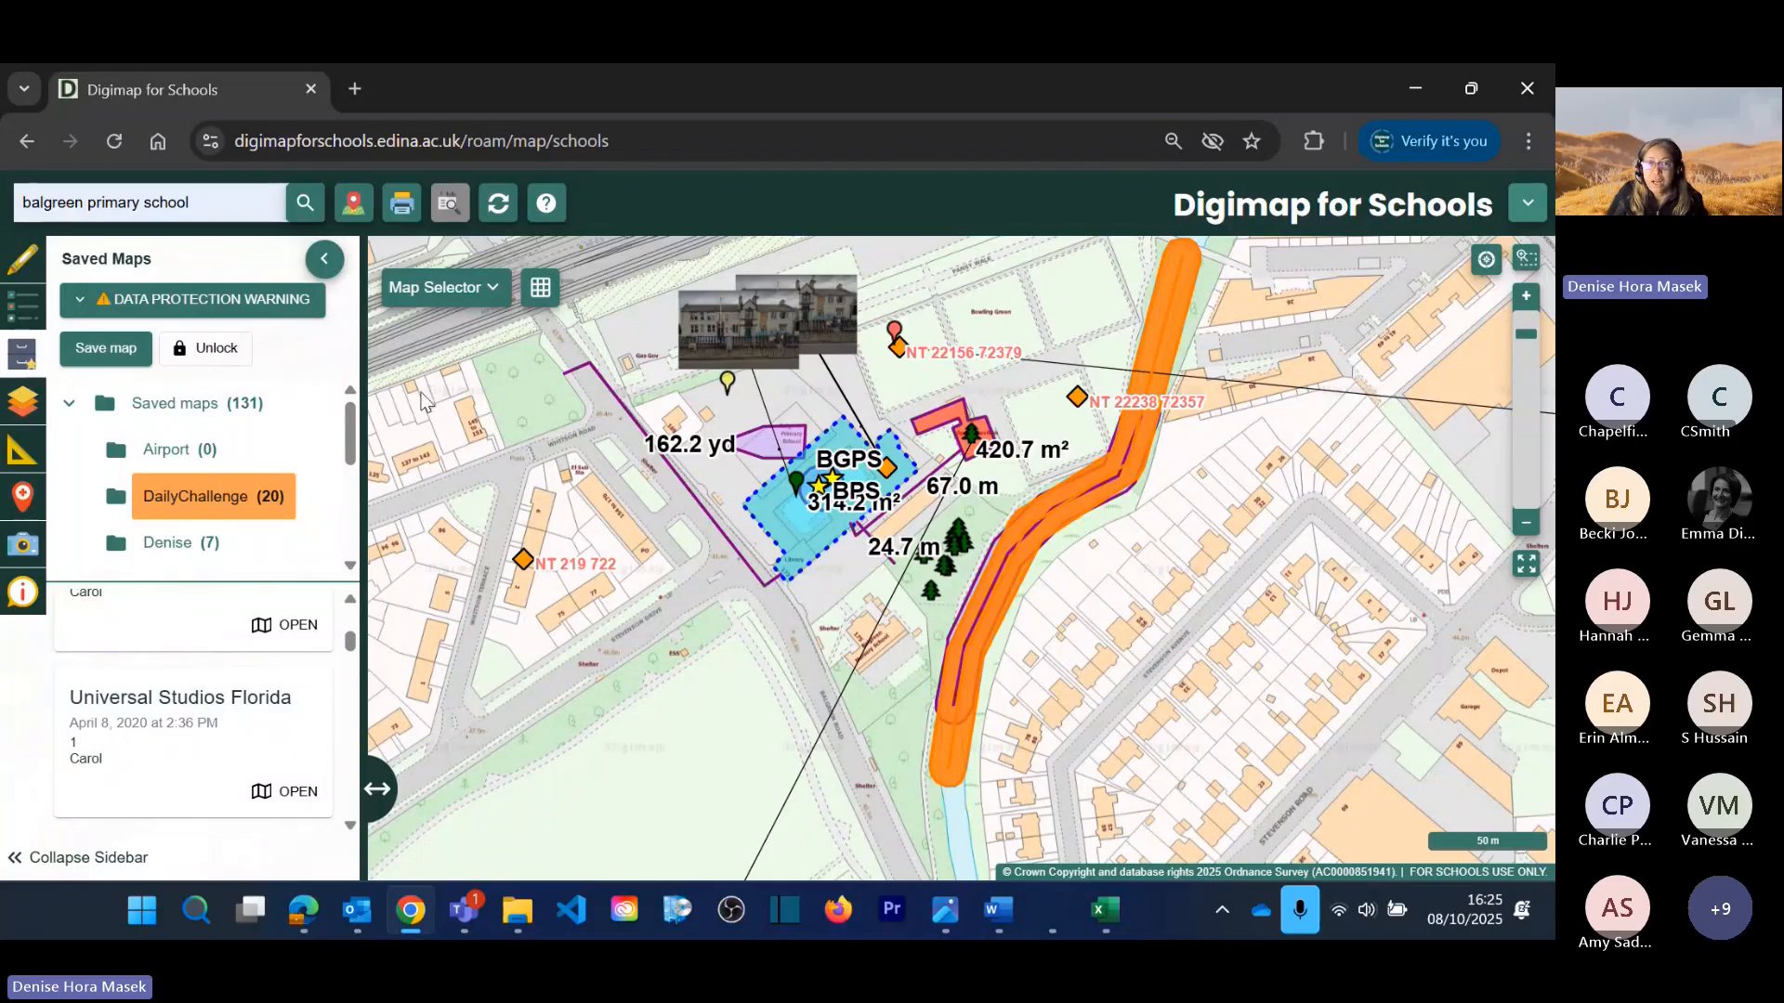
left_click(500, 214)
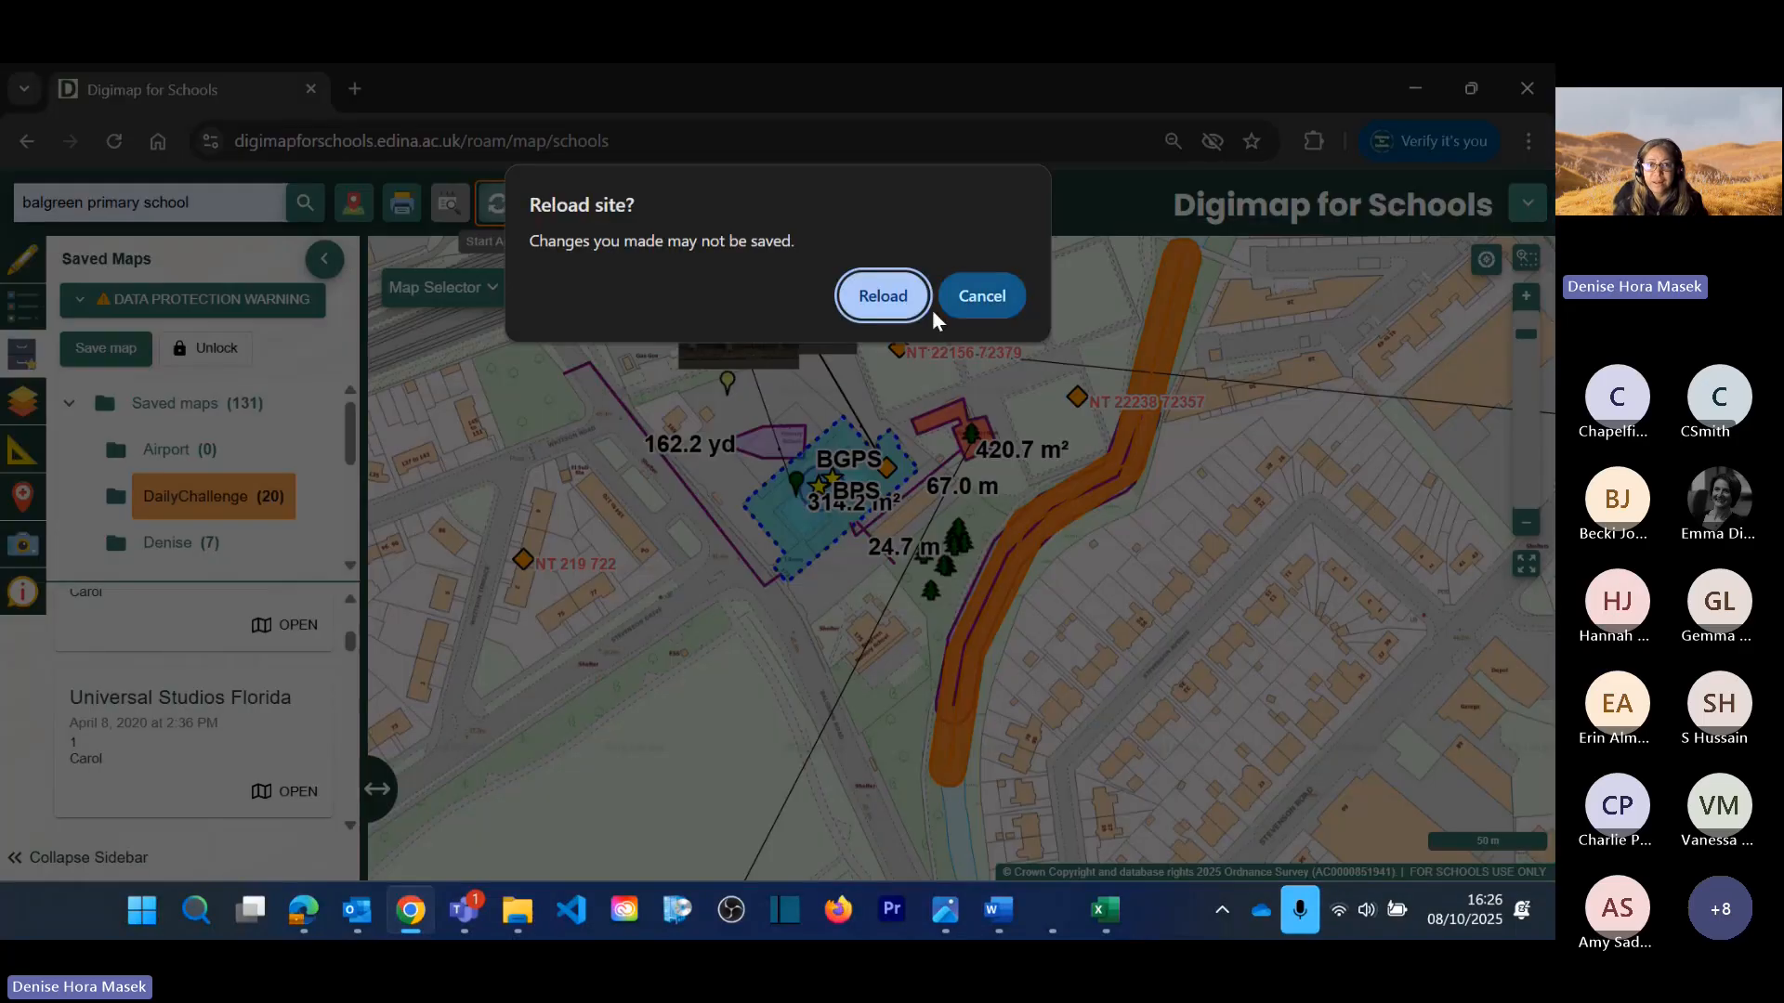
left_click(890, 299)
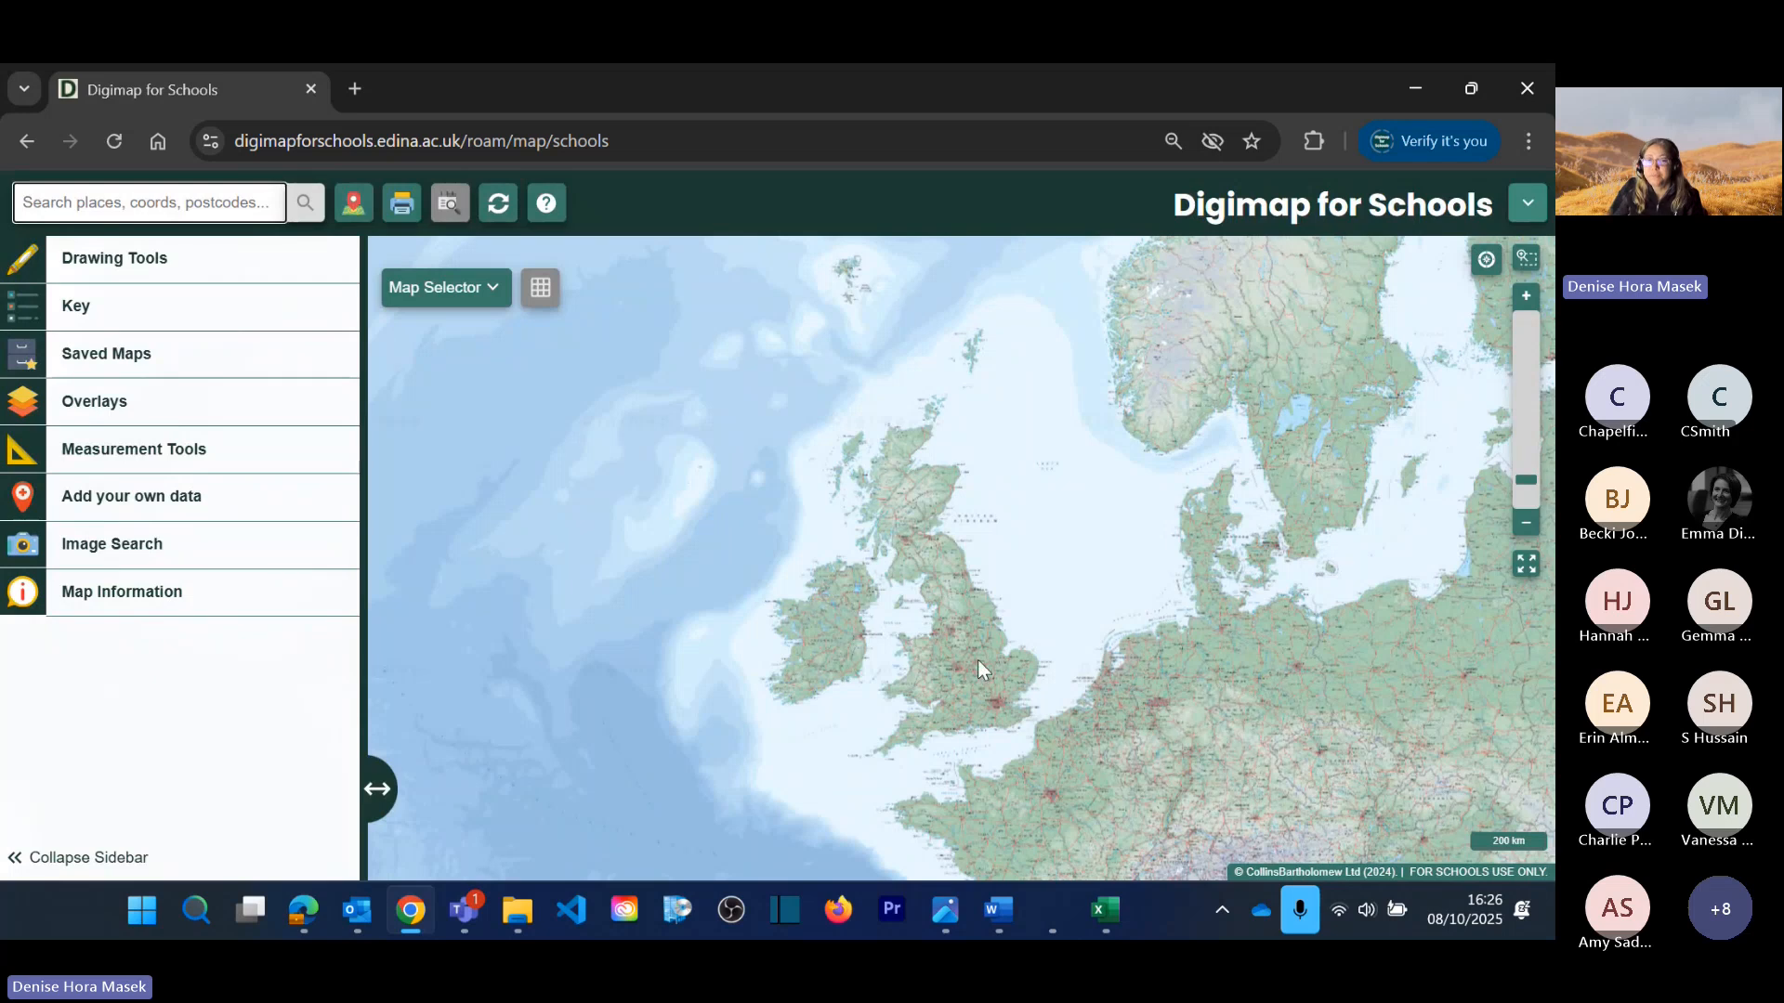
Step: Examine the Northumberland coast on the map, from Berwick-upon-Tweed and Seahouses to a closer view of Holy Island
scroll(985, 591, "up", 3)
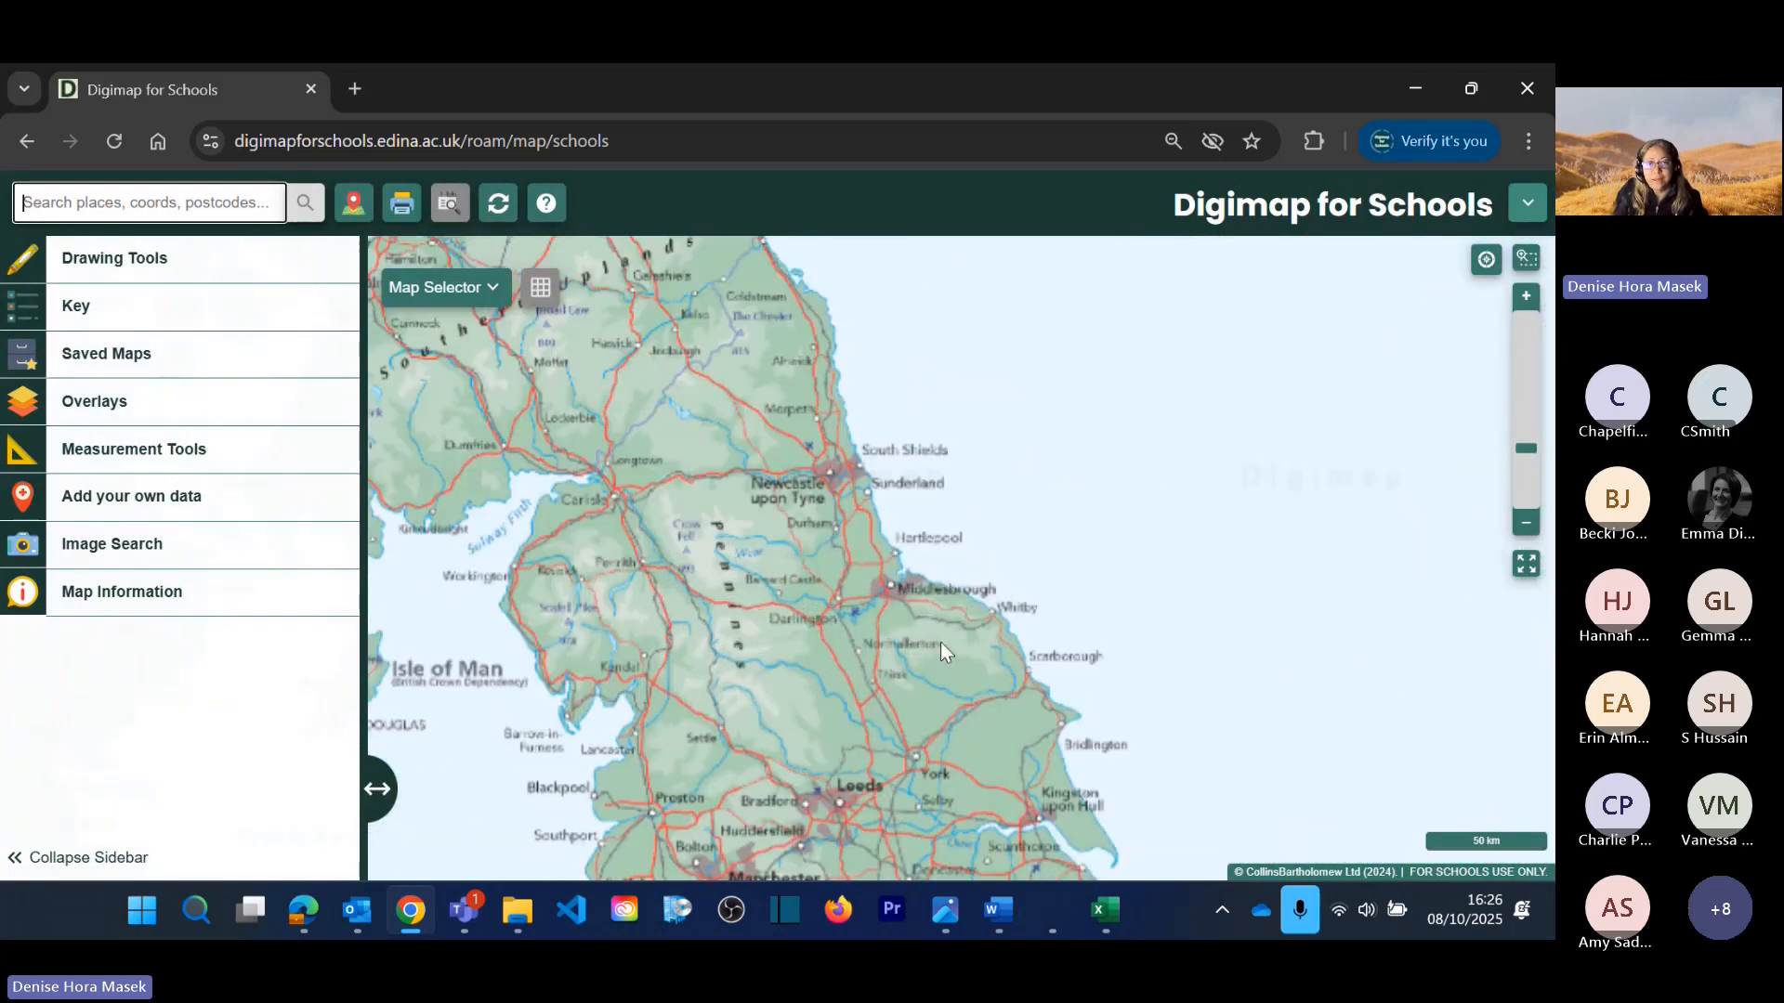
left_click_drag(1018, 765, 1058, 852)
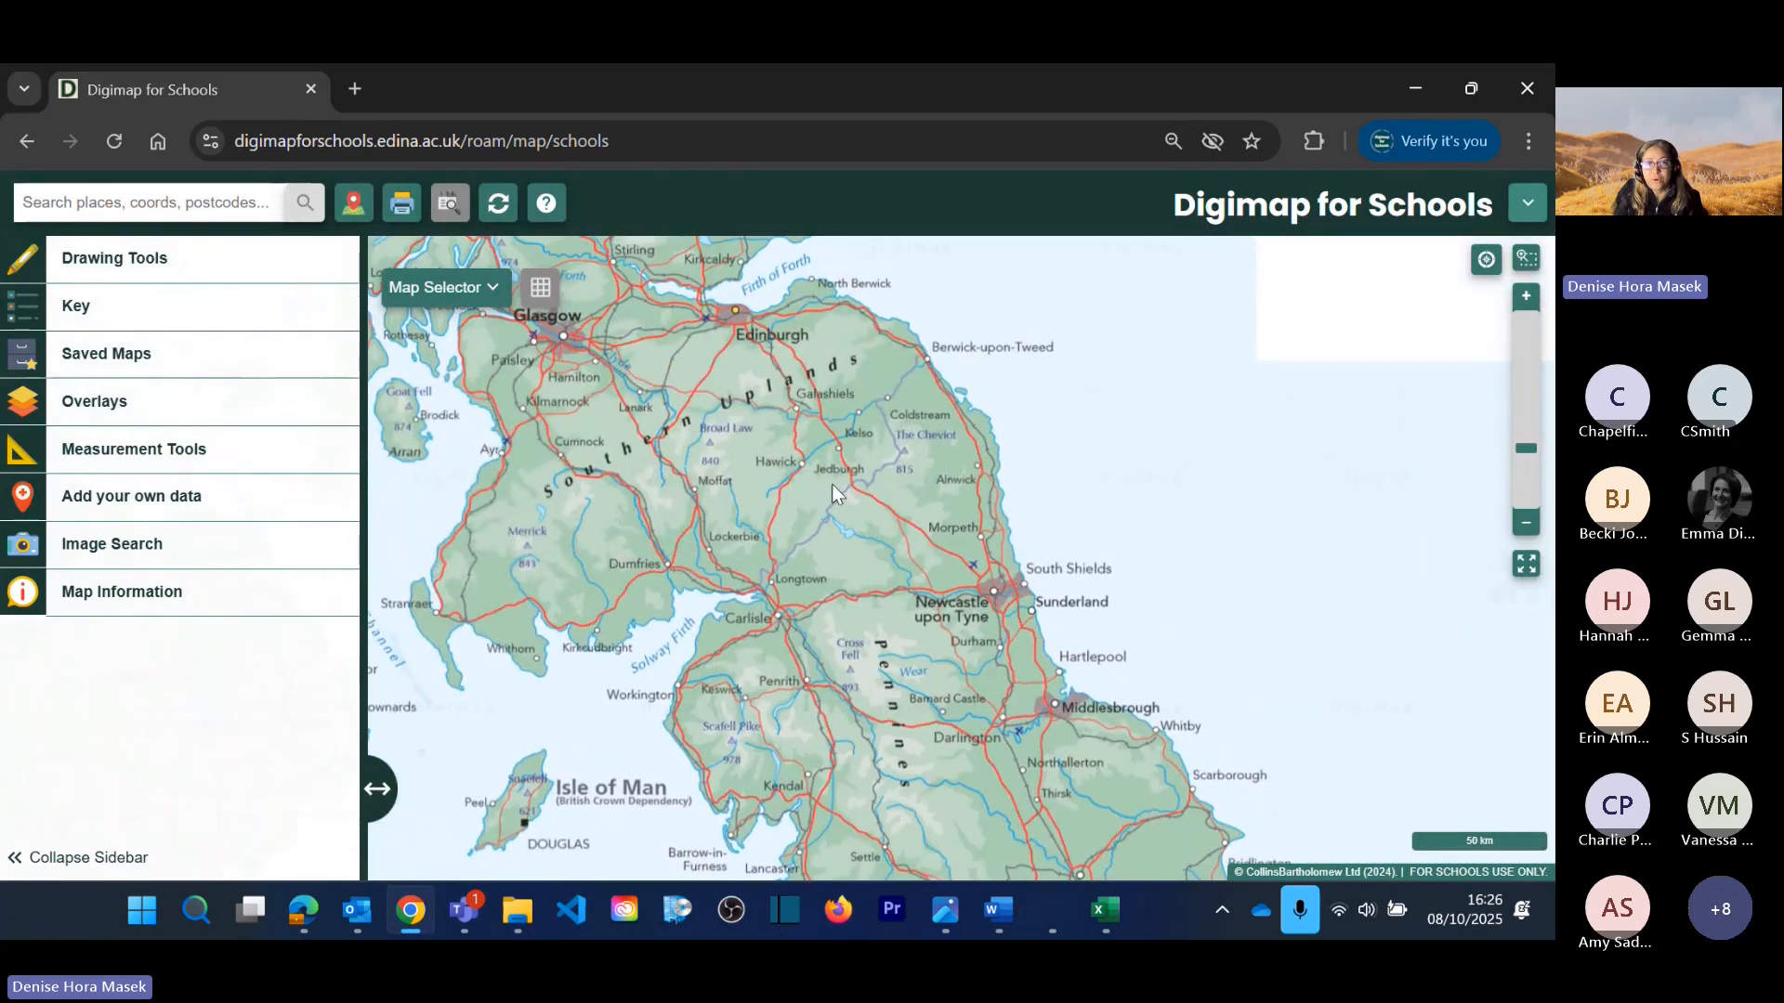
left_click_drag(840, 465, 948, 625)
scroll(1046, 593, "up", 1)
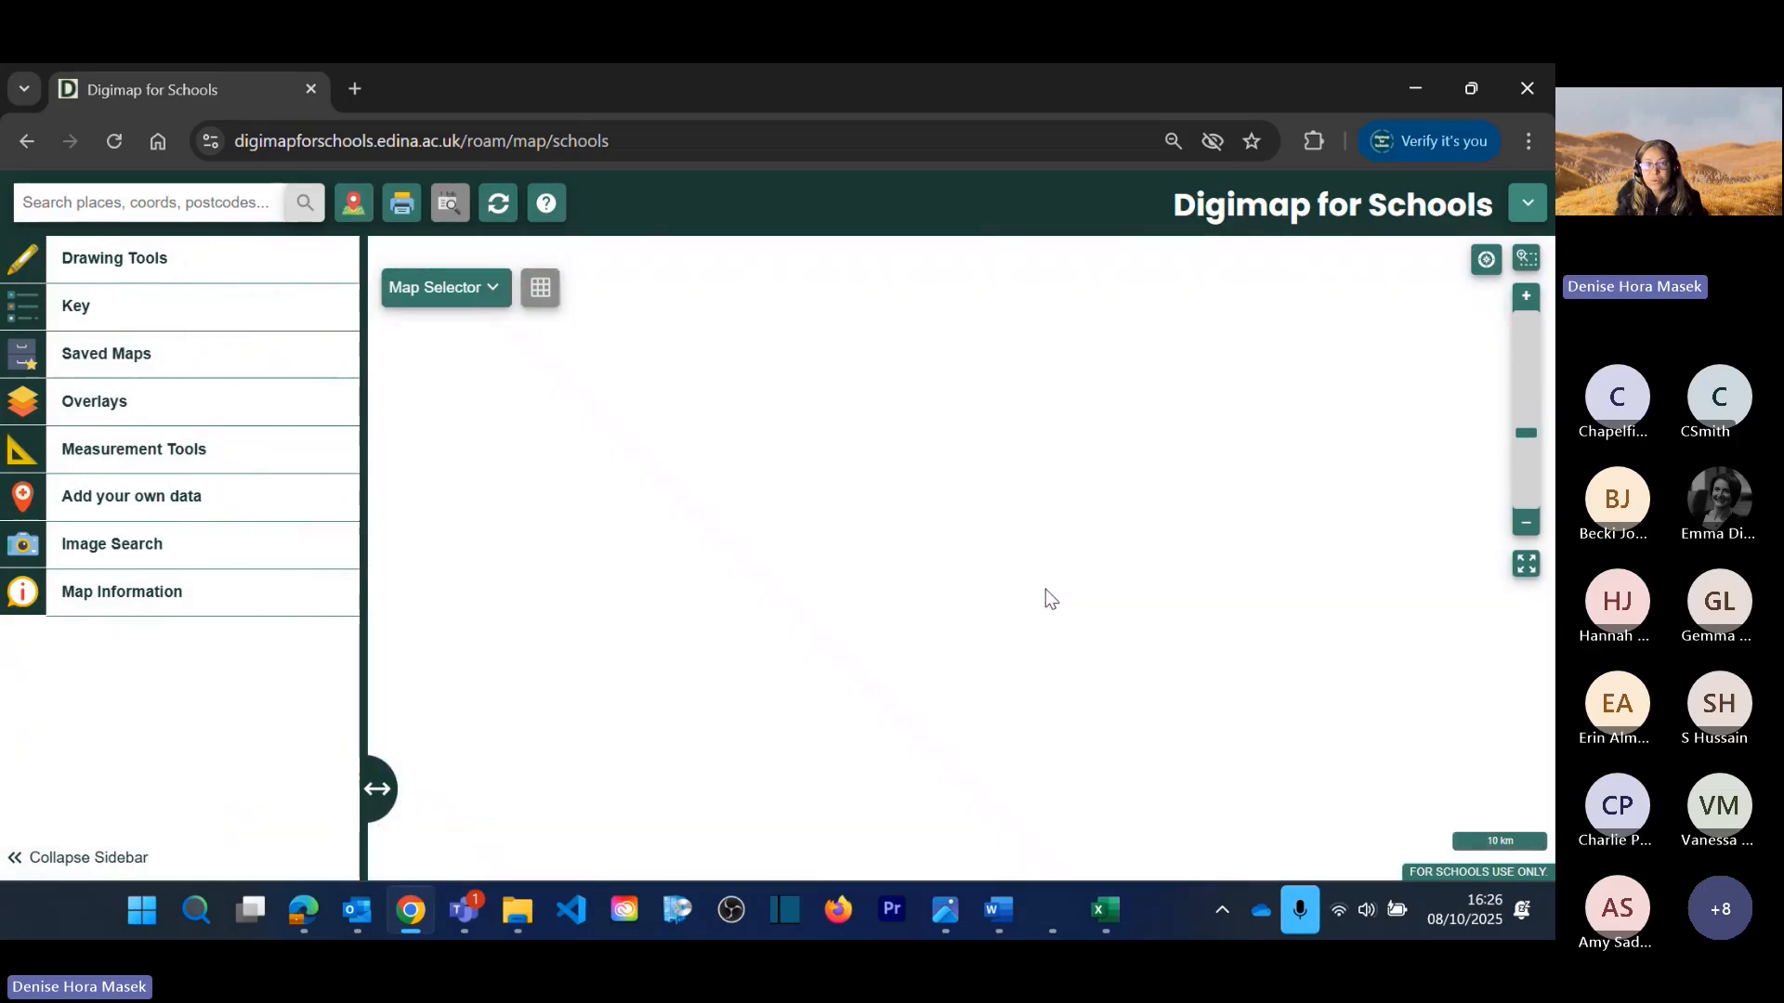
scroll(1033, 591, "up", 2)
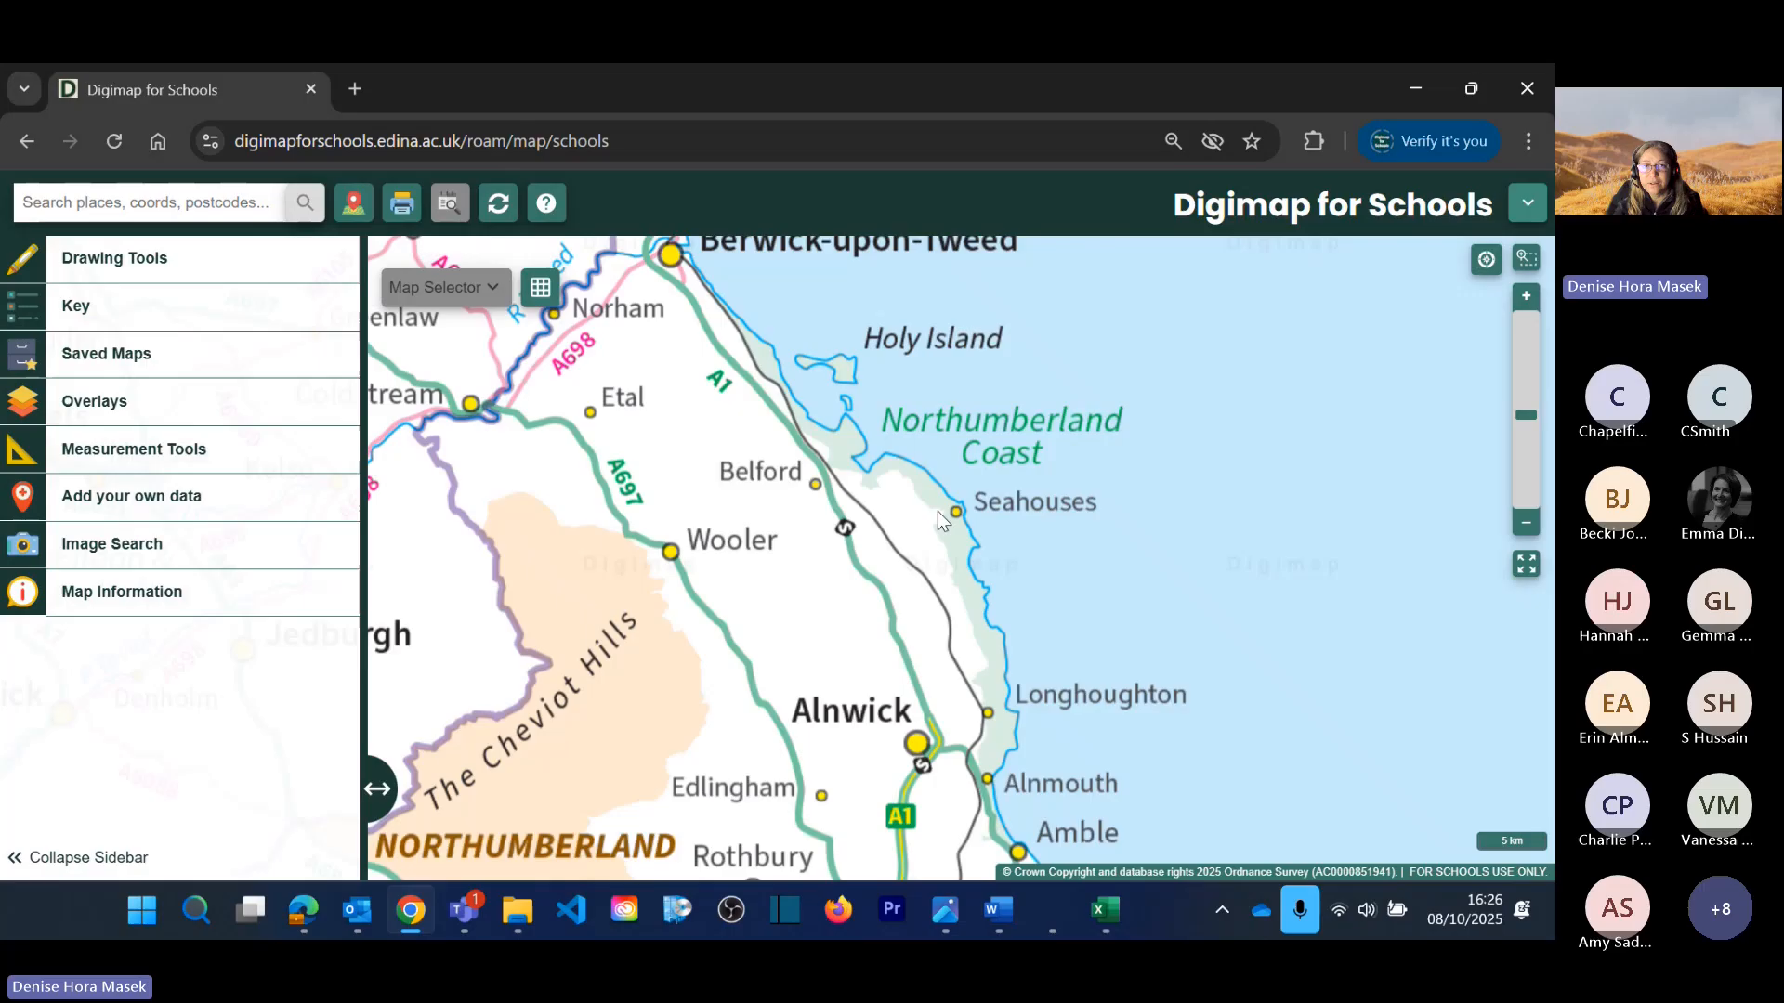
left_click_drag(938, 510, 1003, 724)
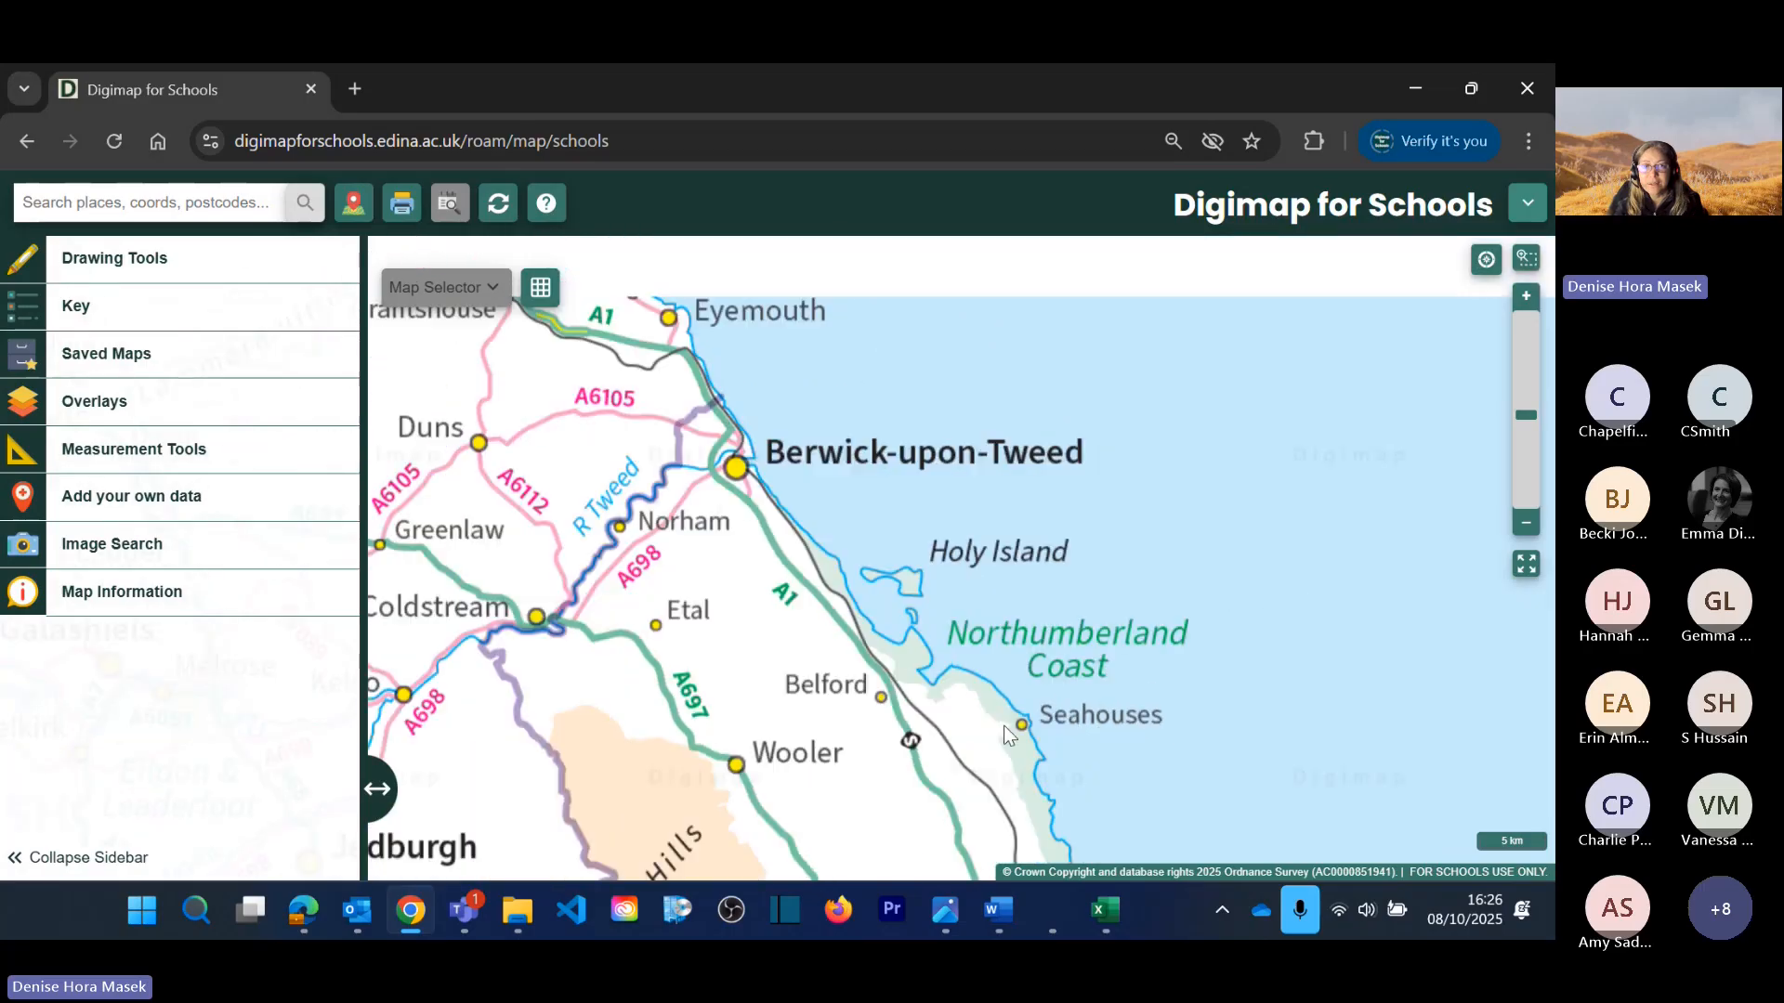
scroll(909, 625, "up", 1)
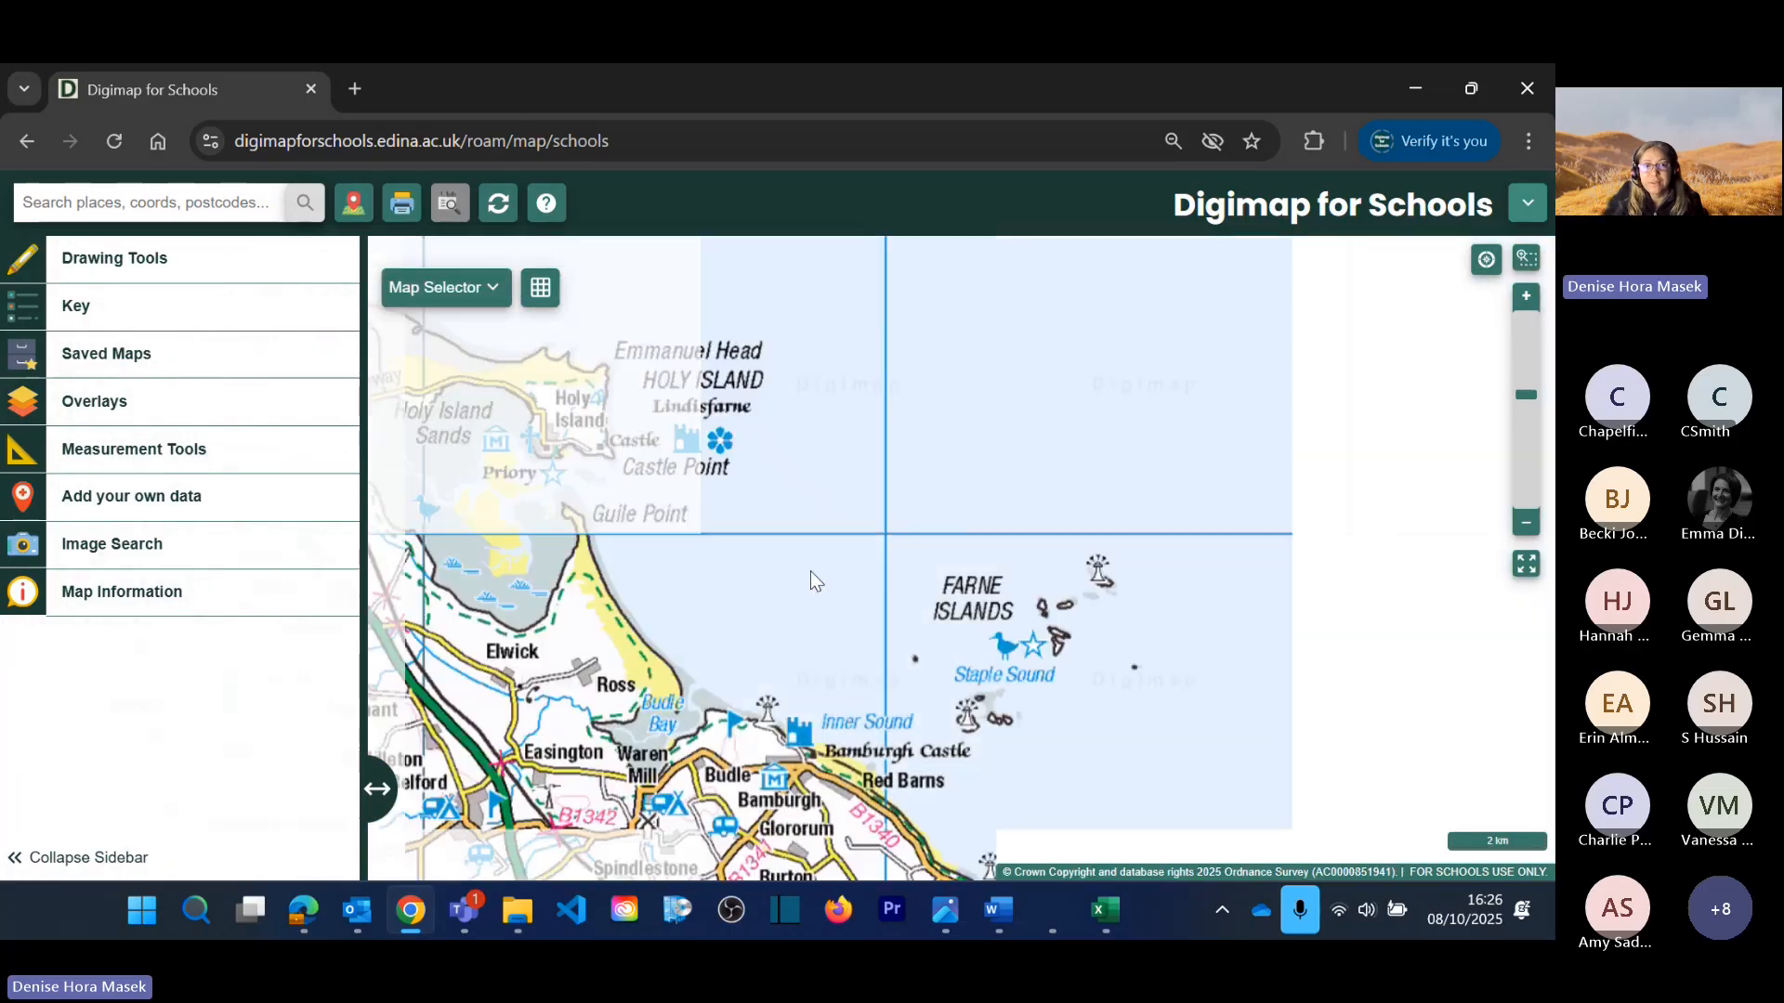
left_click_drag(823, 544, 1151, 656)
scroll(1022, 651, "up", 2)
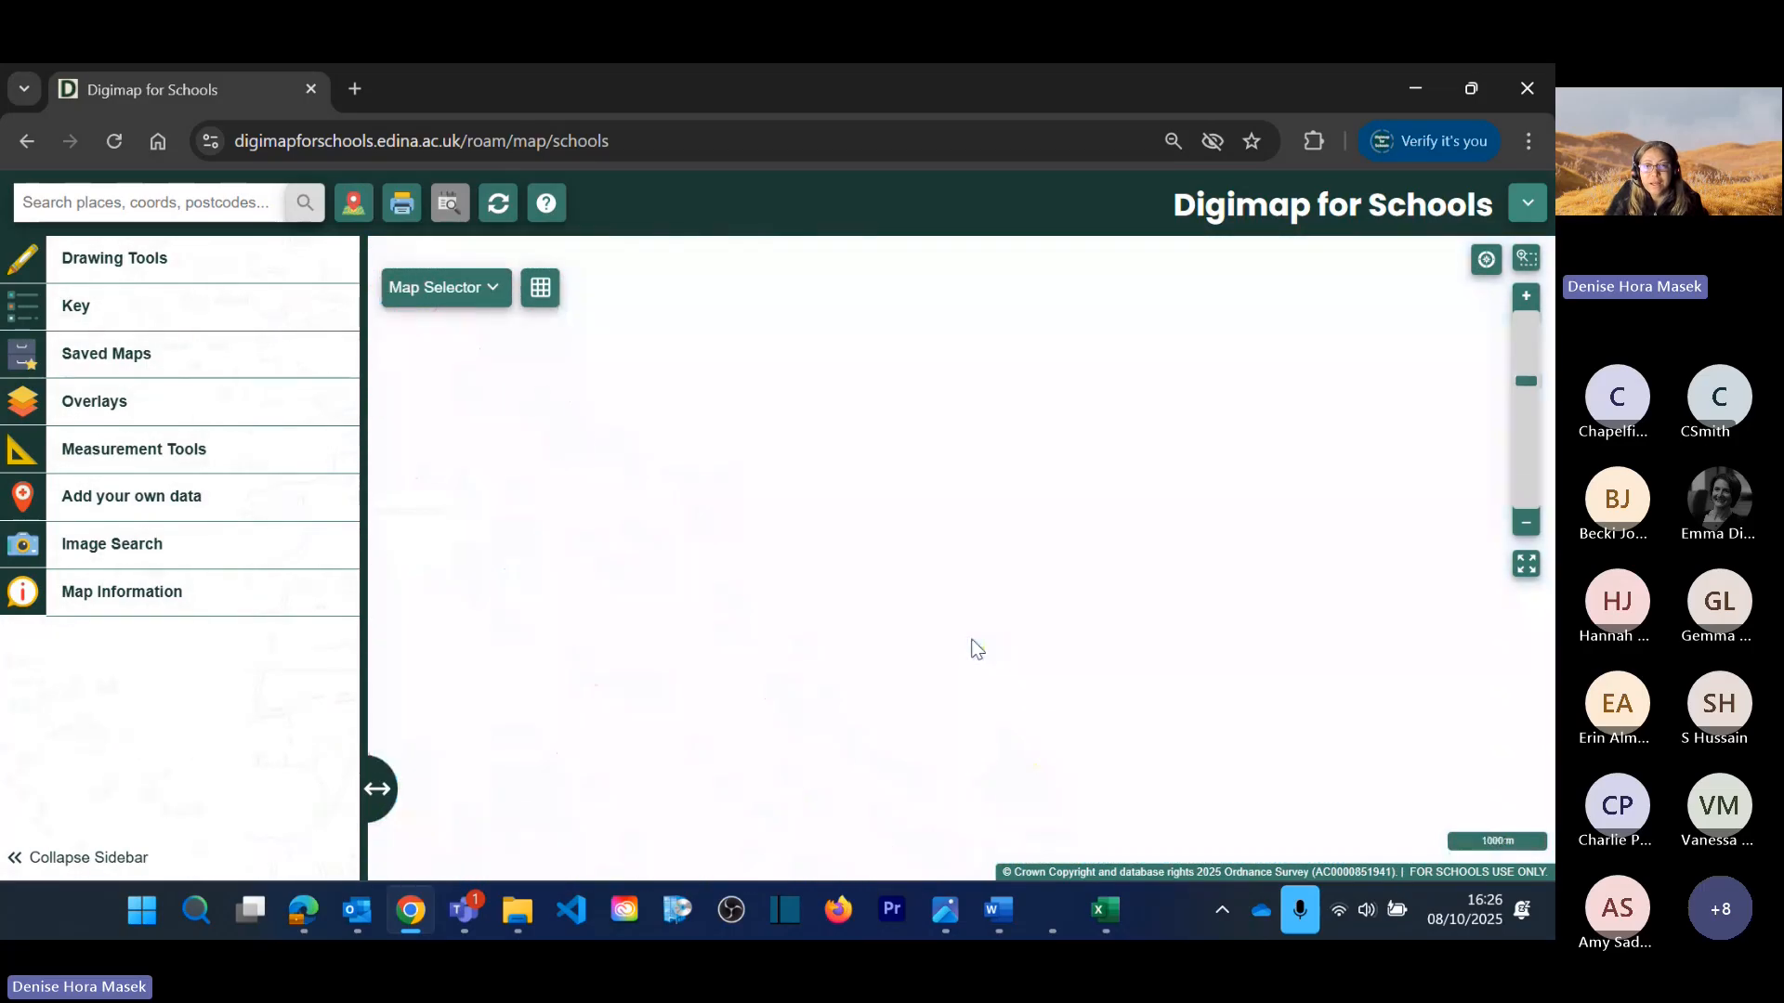
left_click_drag(908, 550, 974, 902)
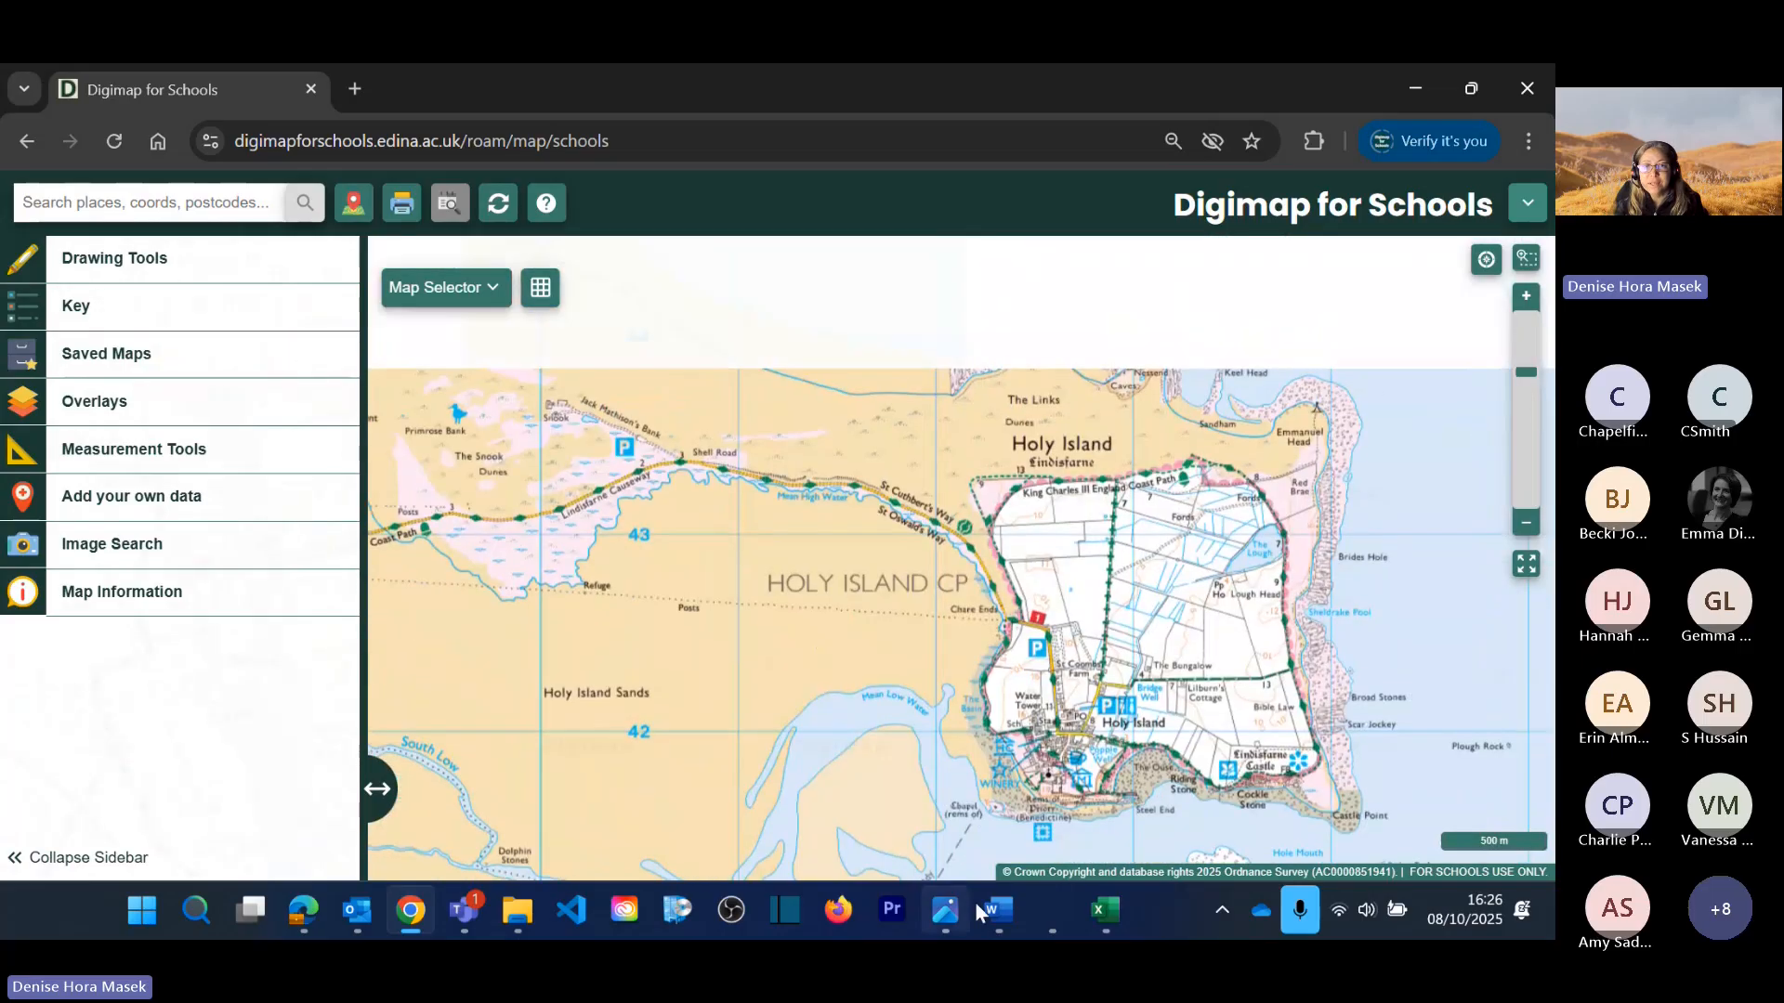
scroll(1062, 648, "up", 1)
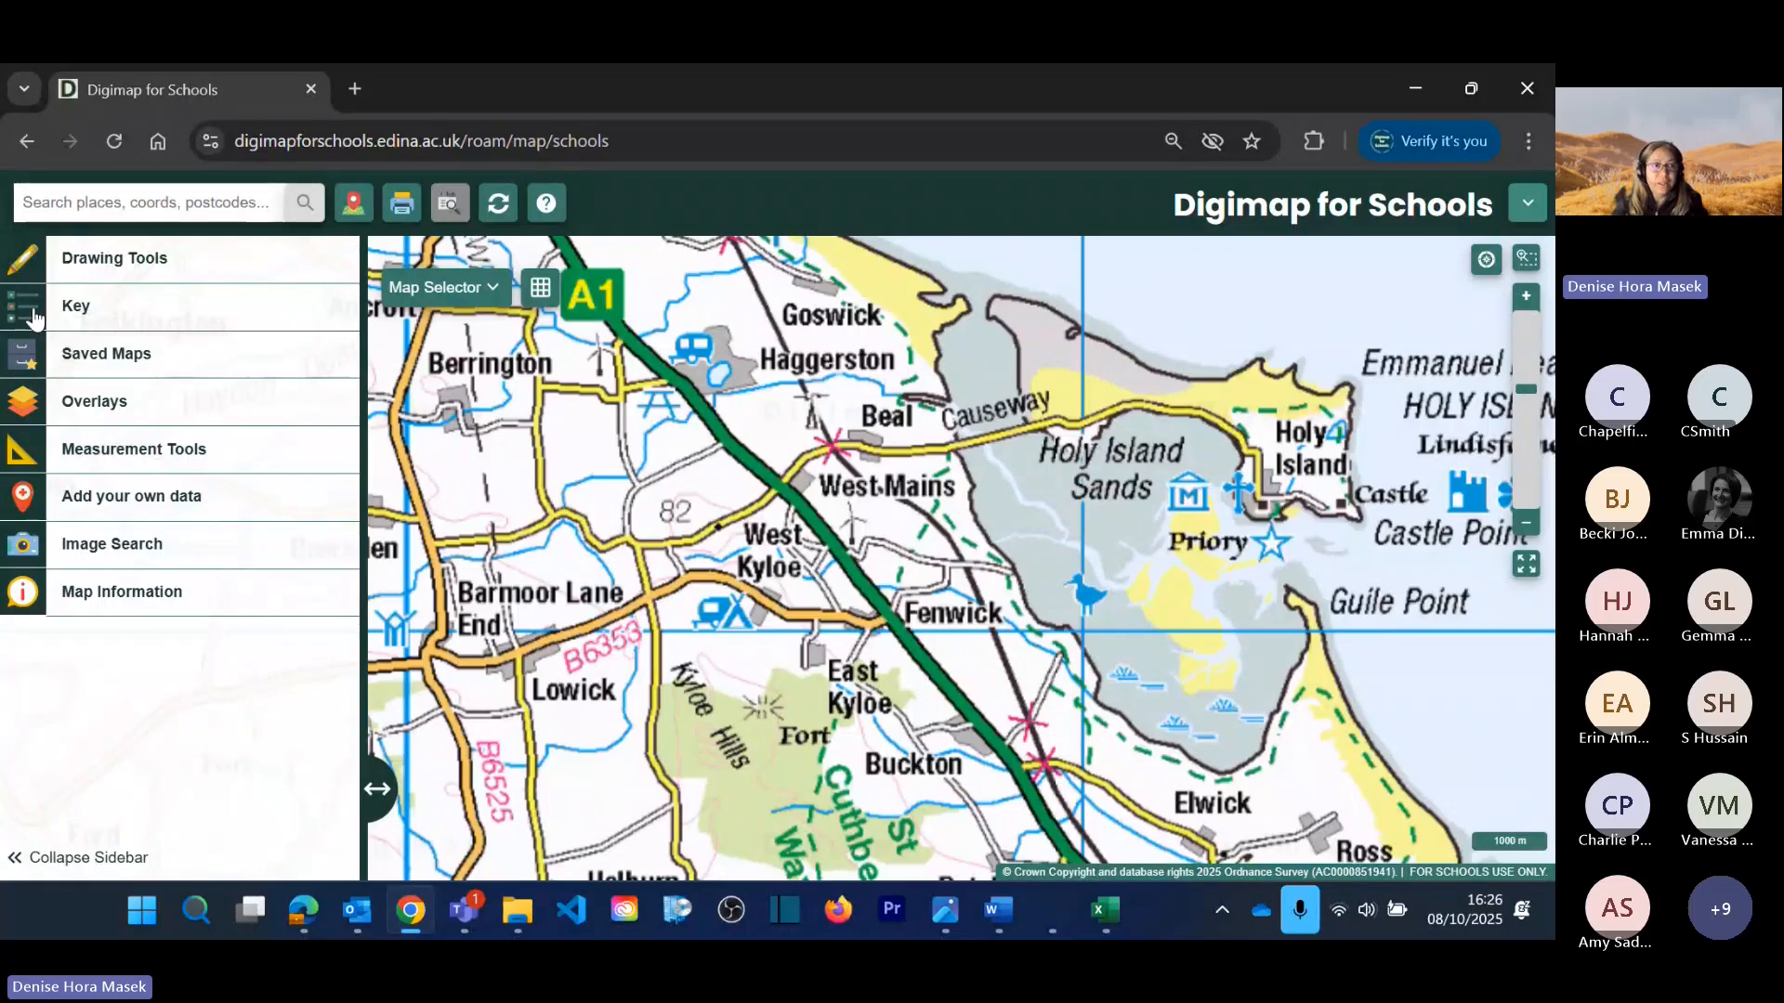
Step: Open the map key with all its categories expanded and review the symbols
left_click(32, 320)
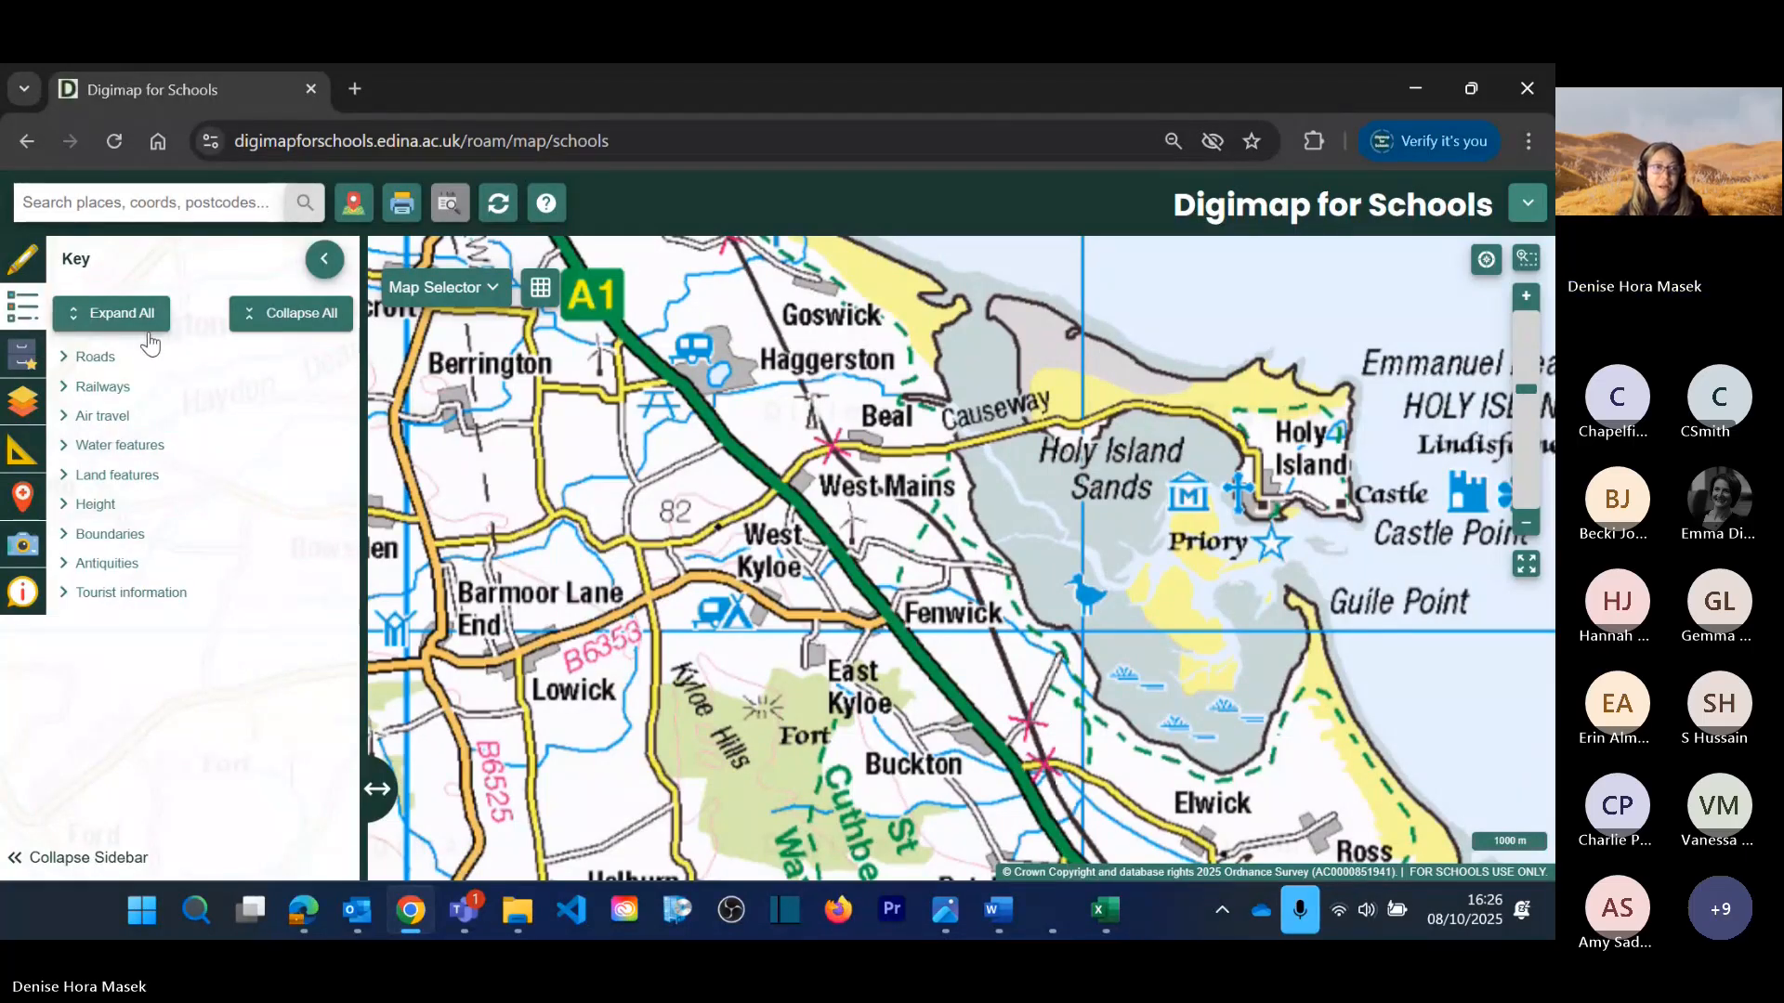
left_click(107, 320)
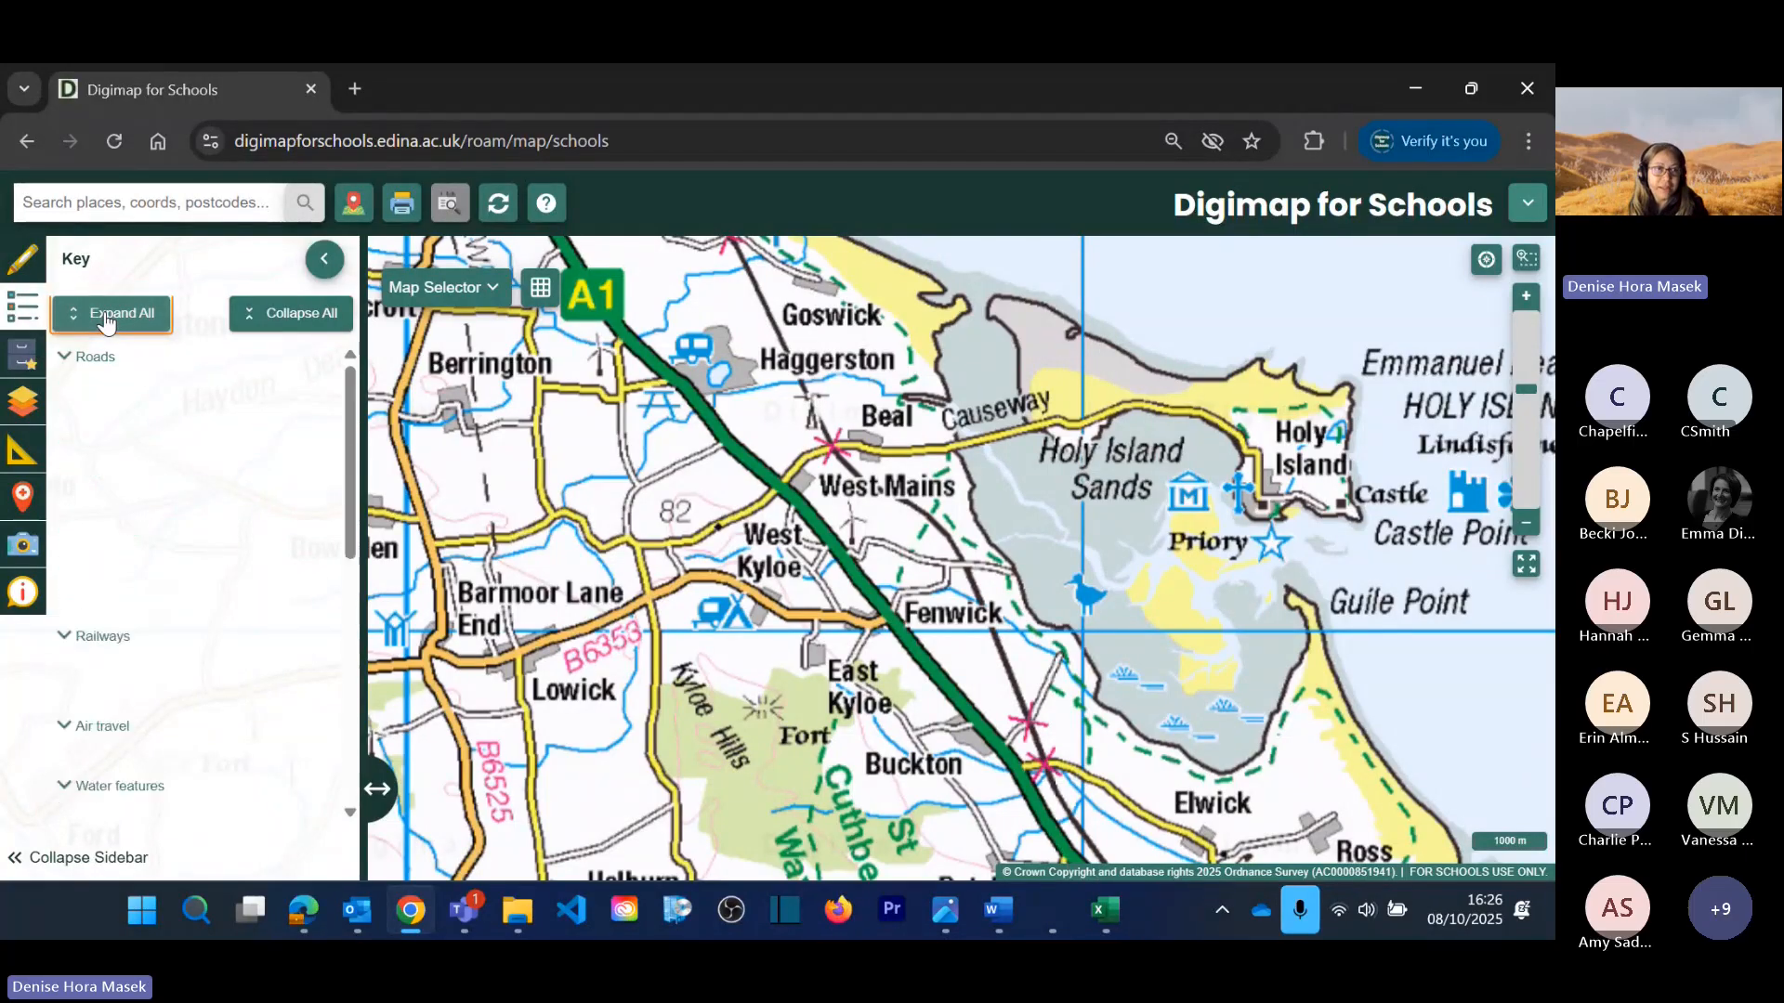
scroll(203, 491, "down", 5)
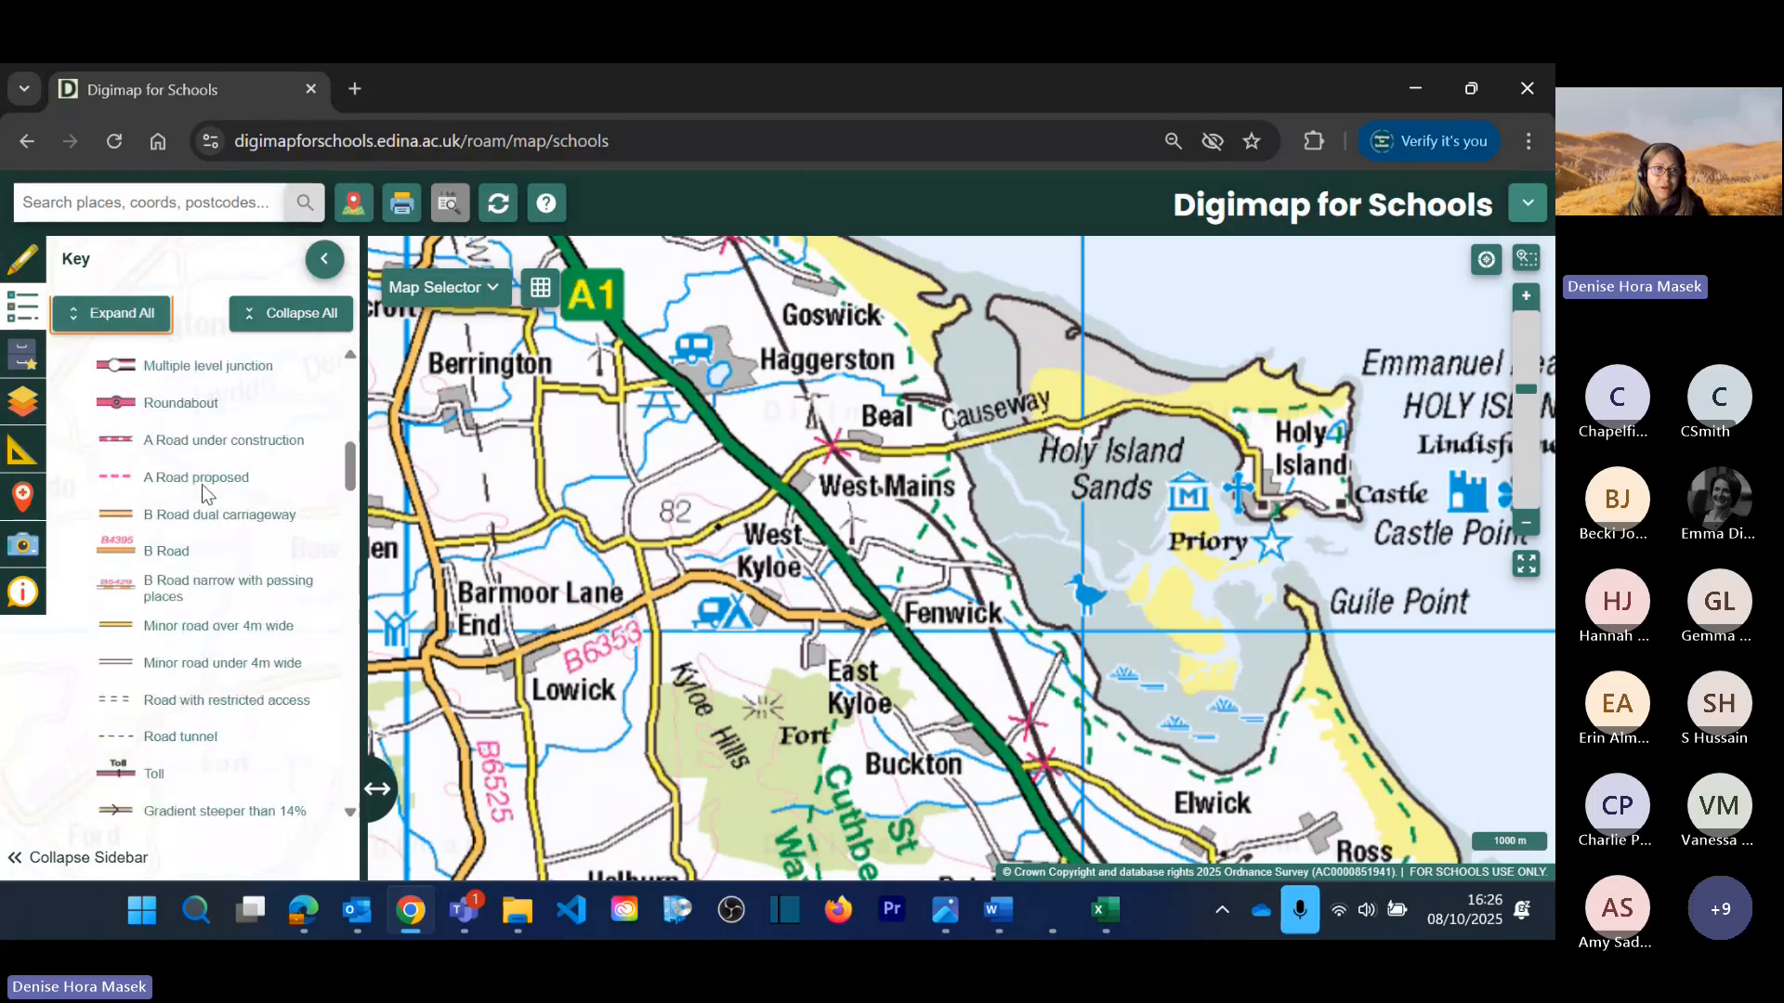
scroll(203, 490, "up", 5)
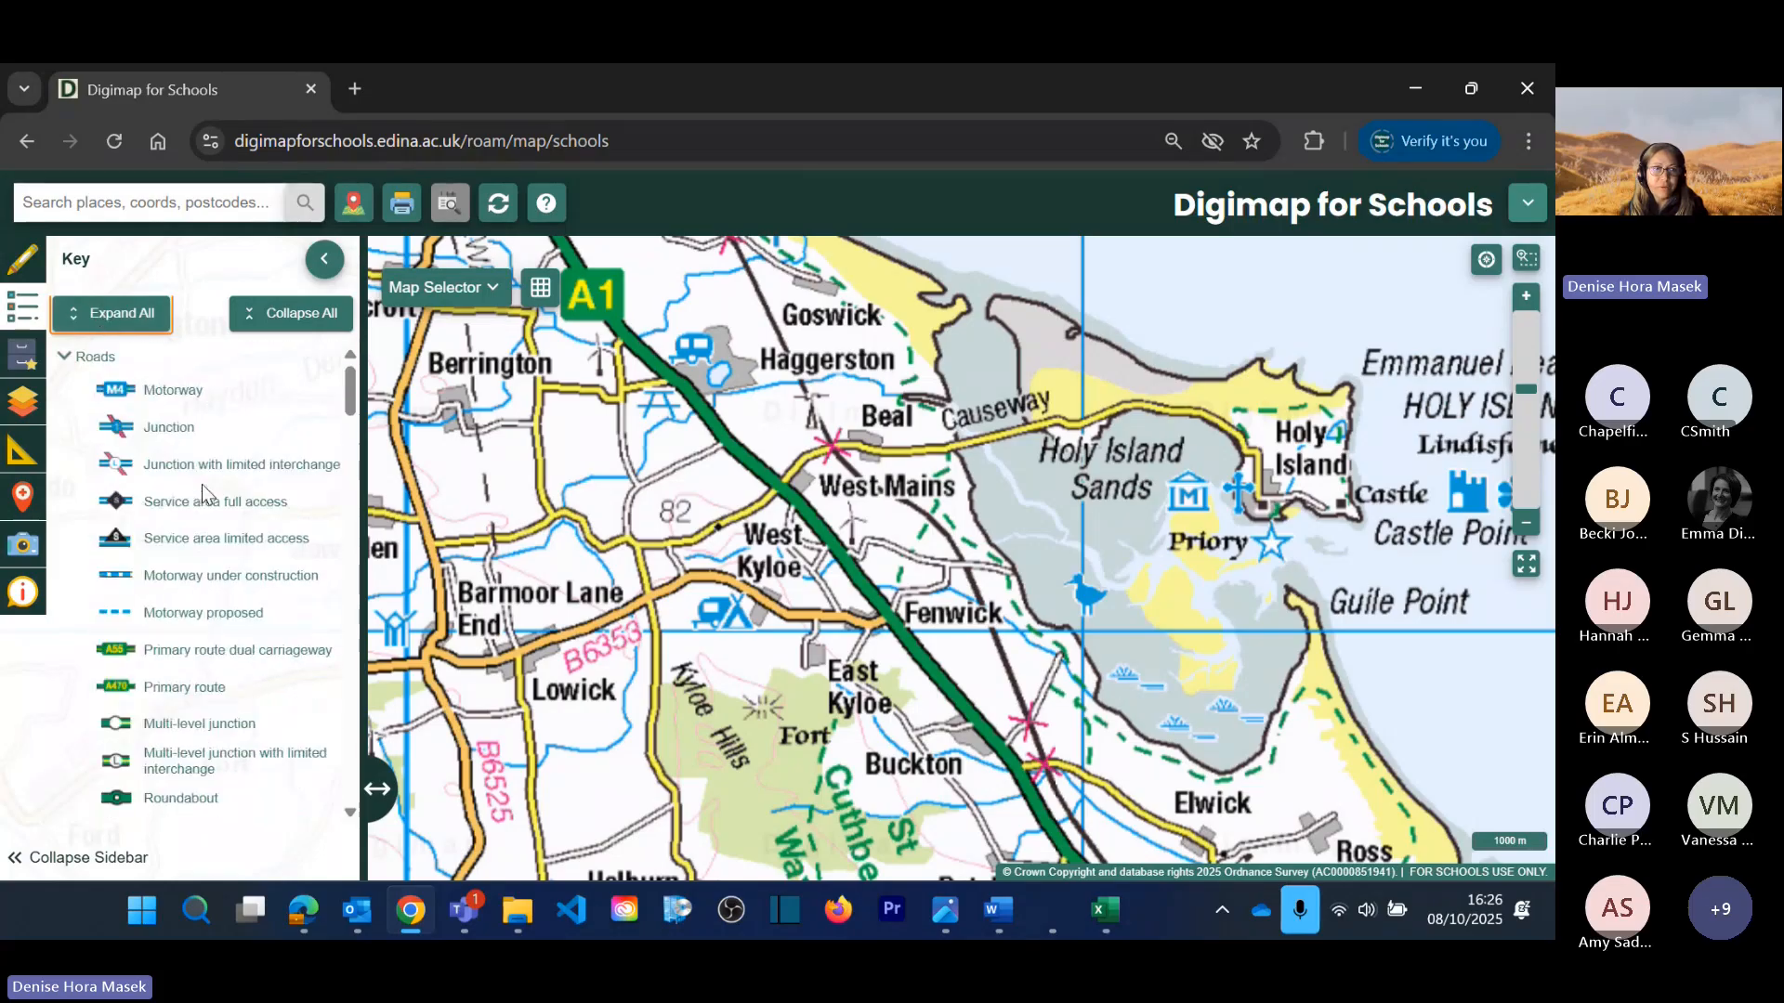
Step: Collapse all key categories, expand only Roads, and review the road symbols
left_click(277, 318)
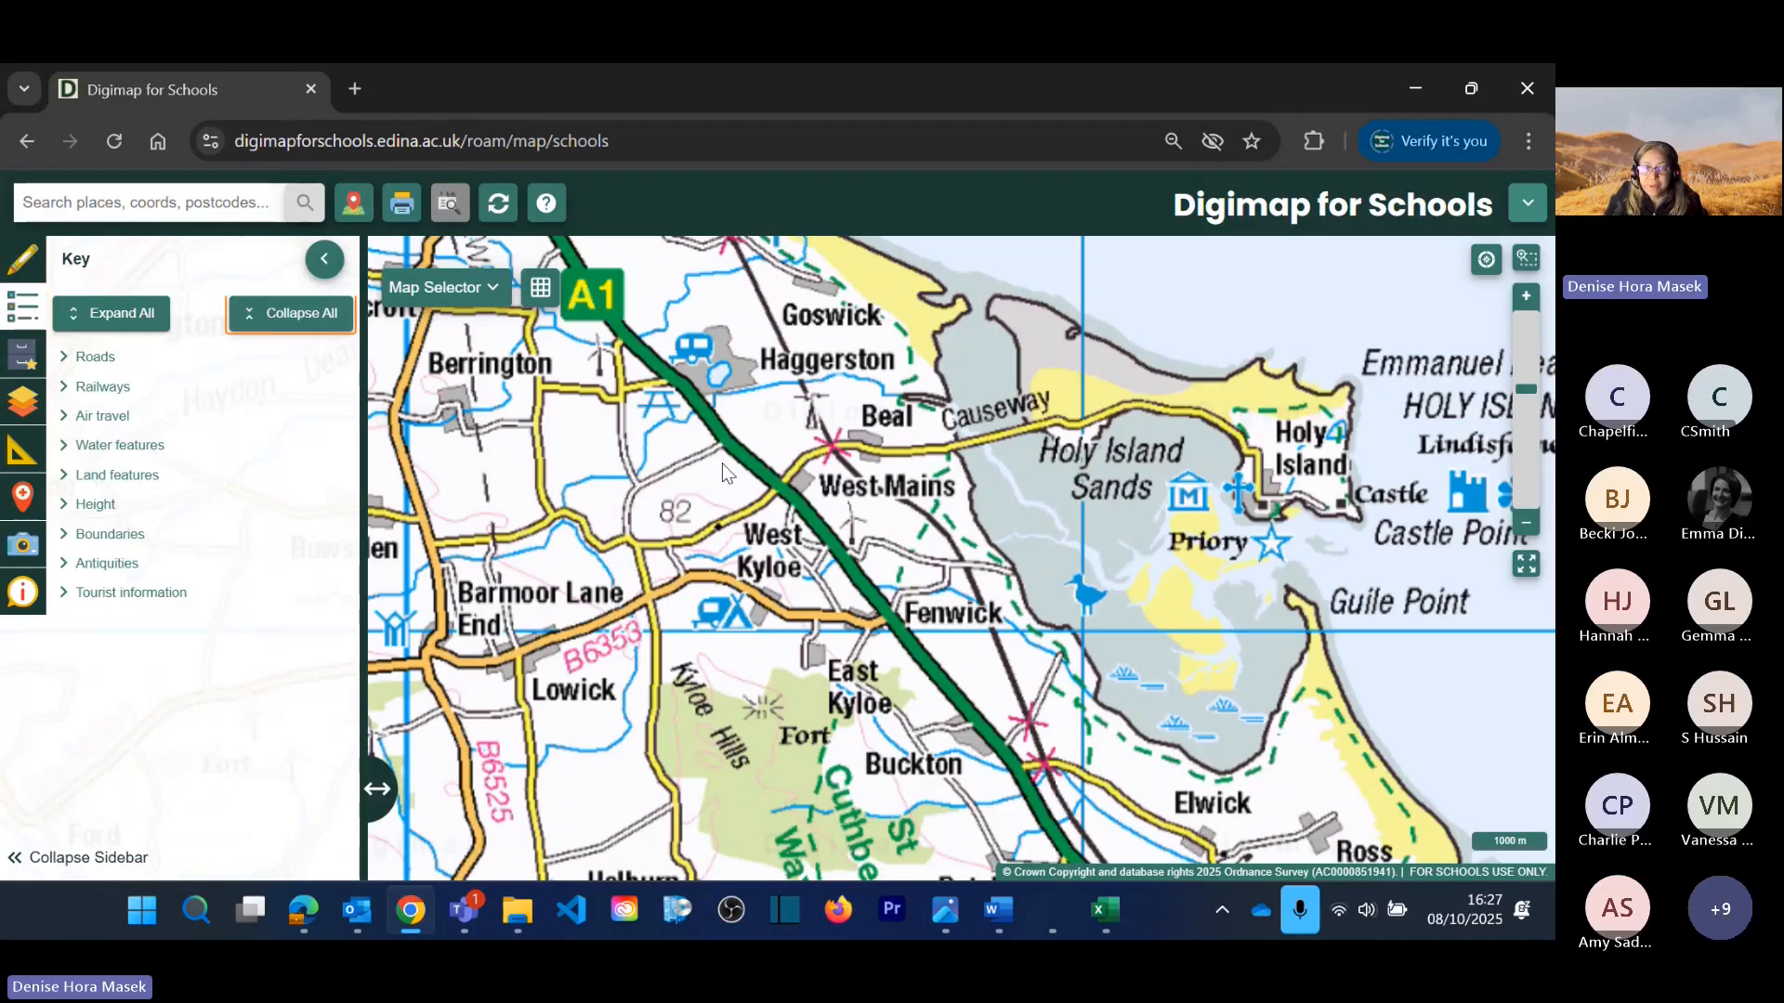
left_click(70, 363)
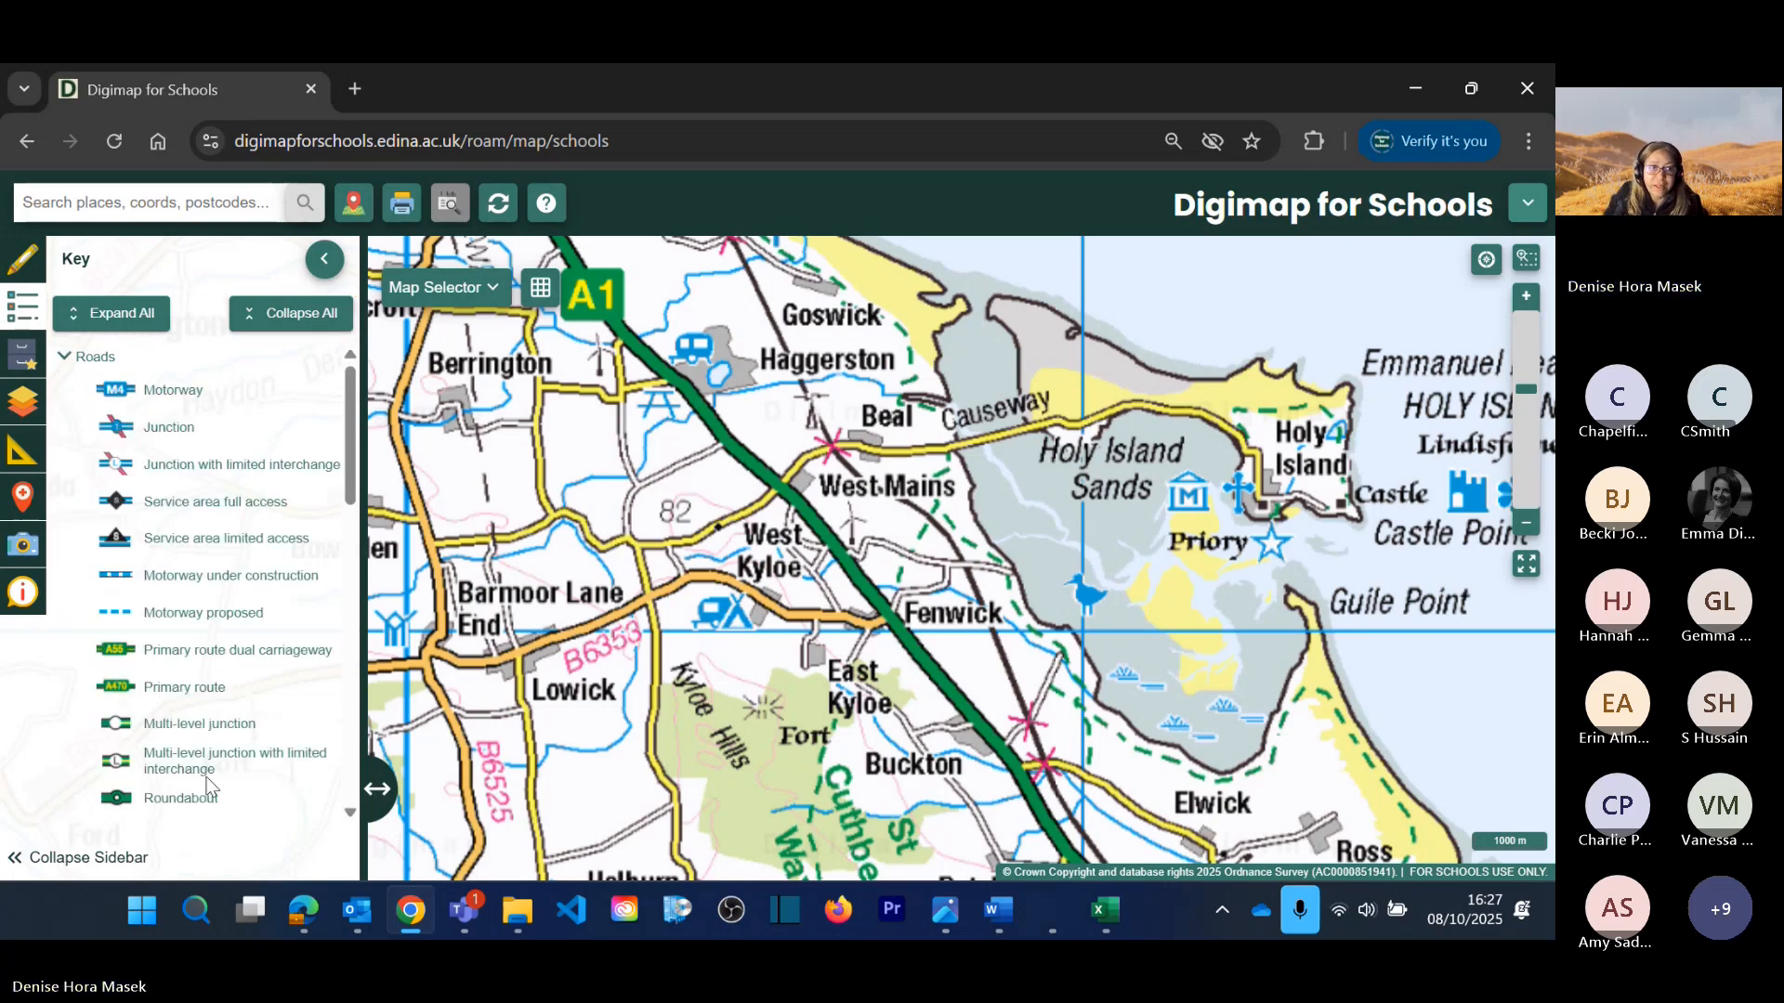
scroll(206, 712, "down", 10)
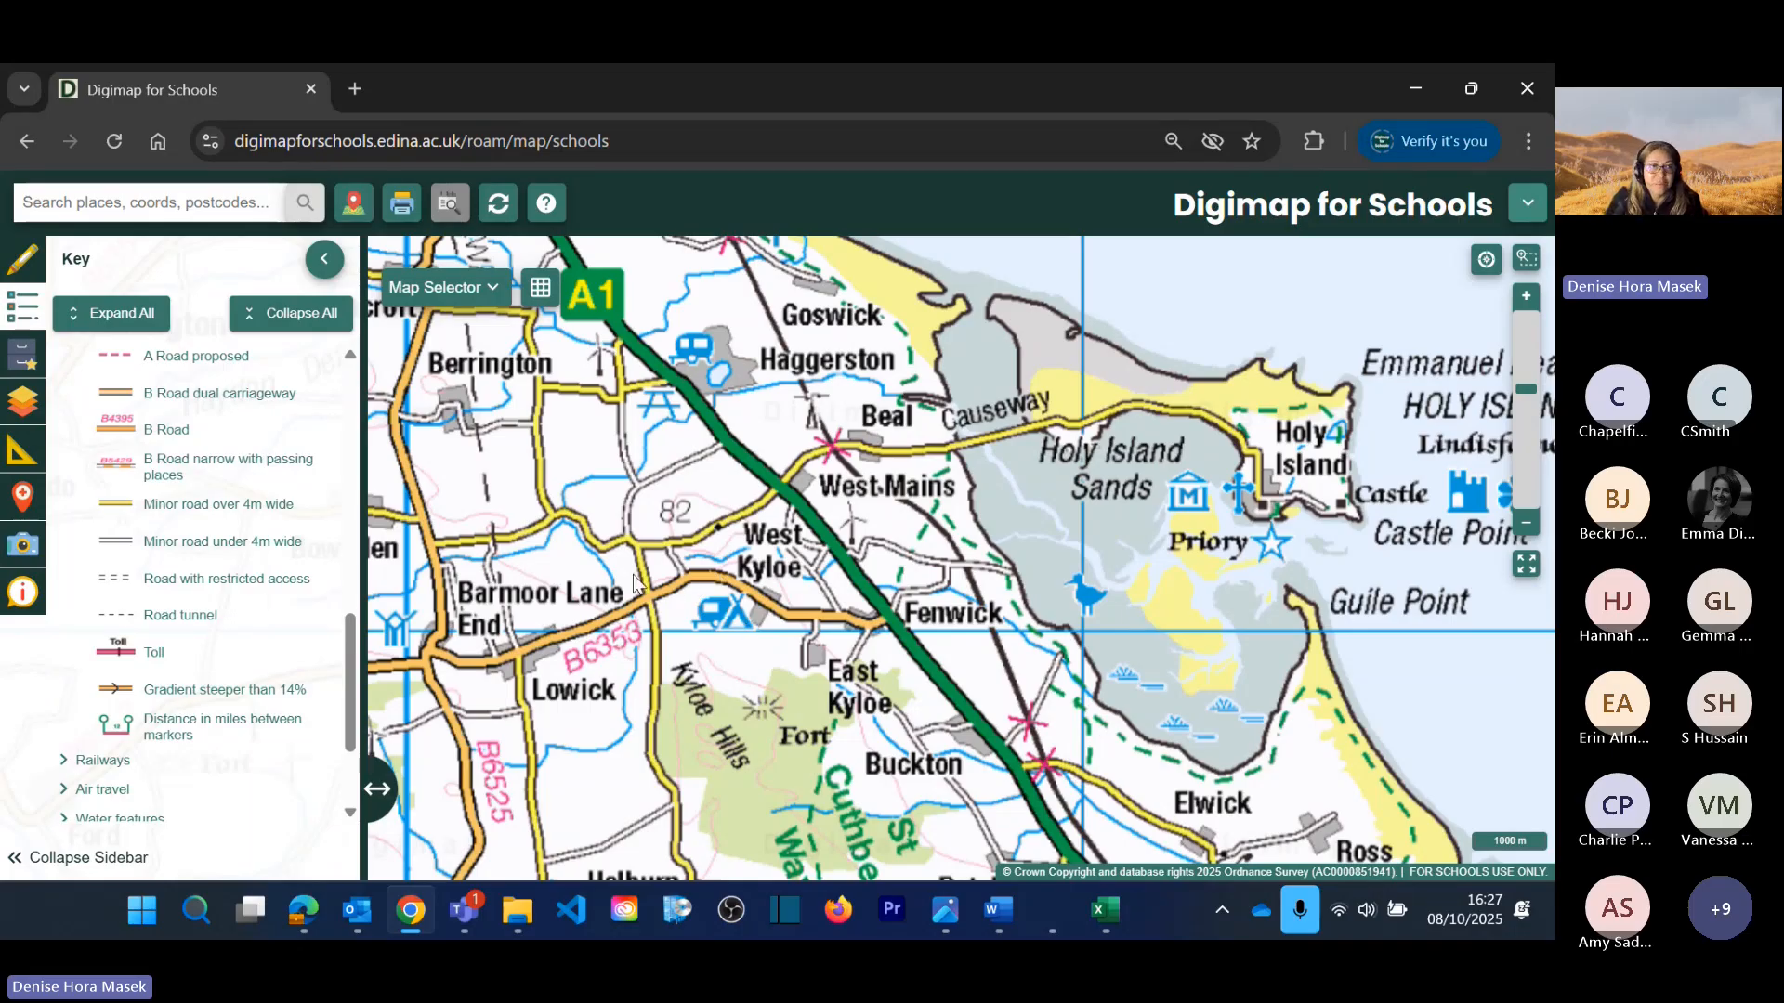
Step: Collapse the Roads category in the key, expand Tourist information, and review the full list of tourist symbols
scroll(269, 537, "up", 5)
scroll(270, 537, "up", 3)
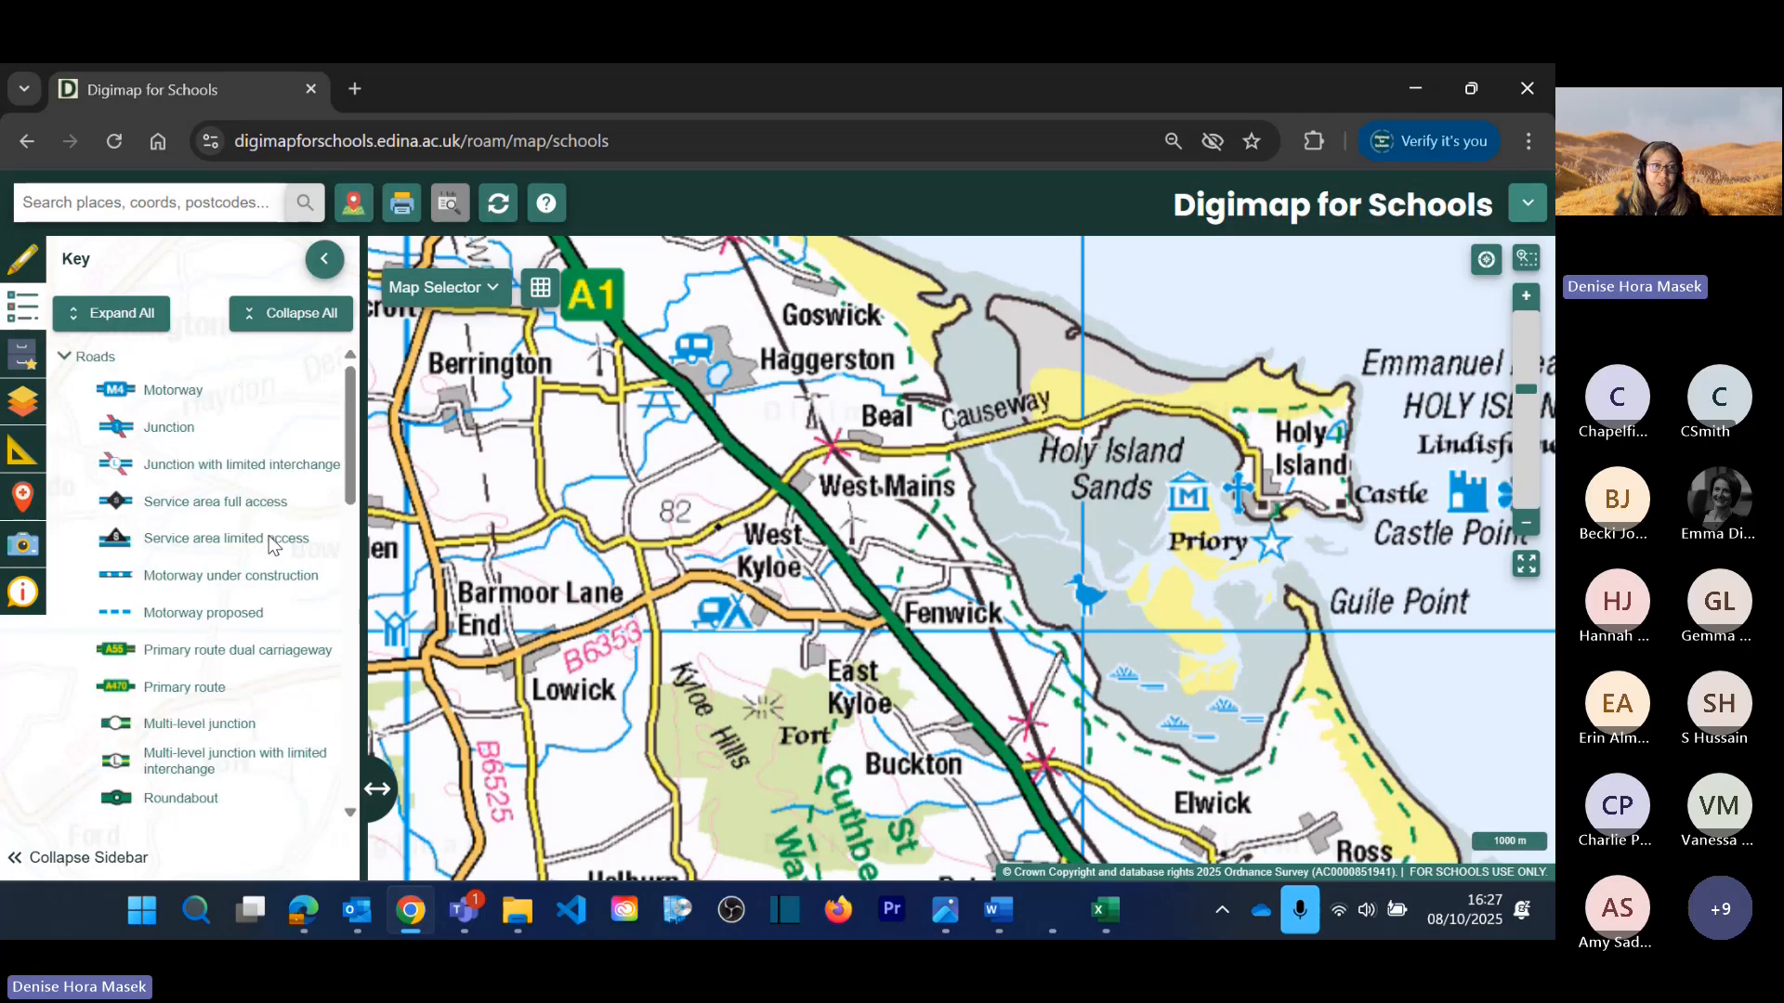
left_click(75, 362)
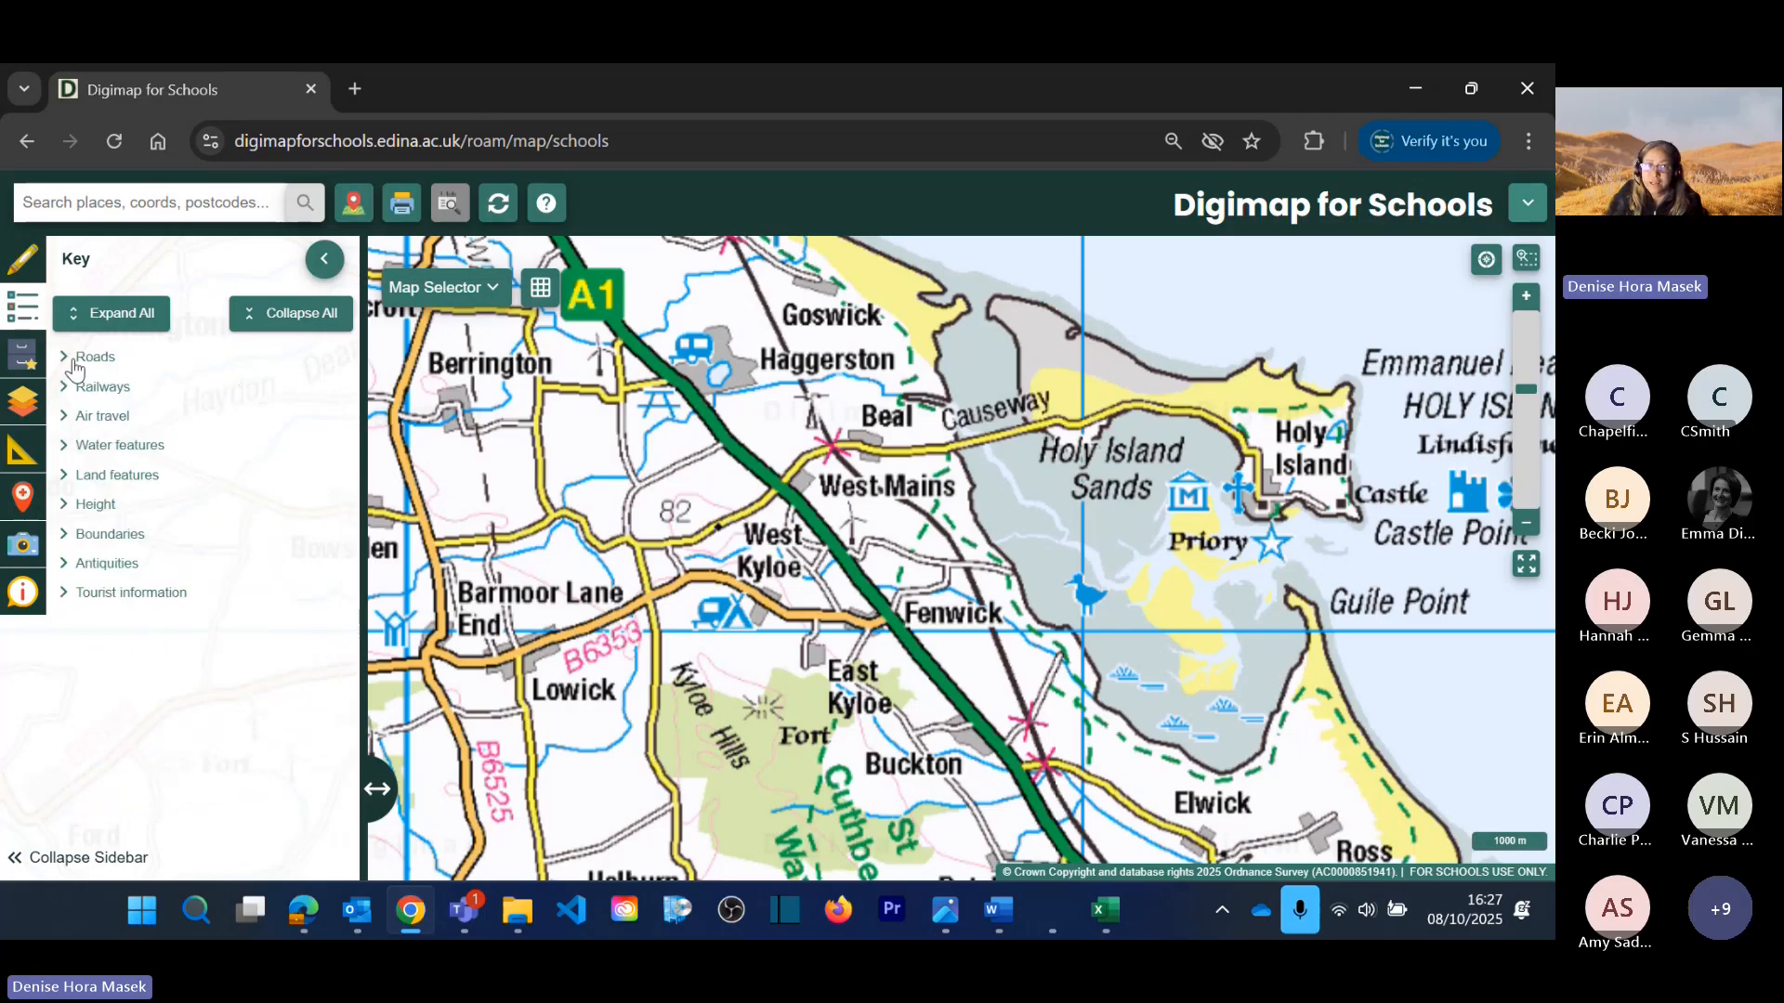
left_click(102, 593)
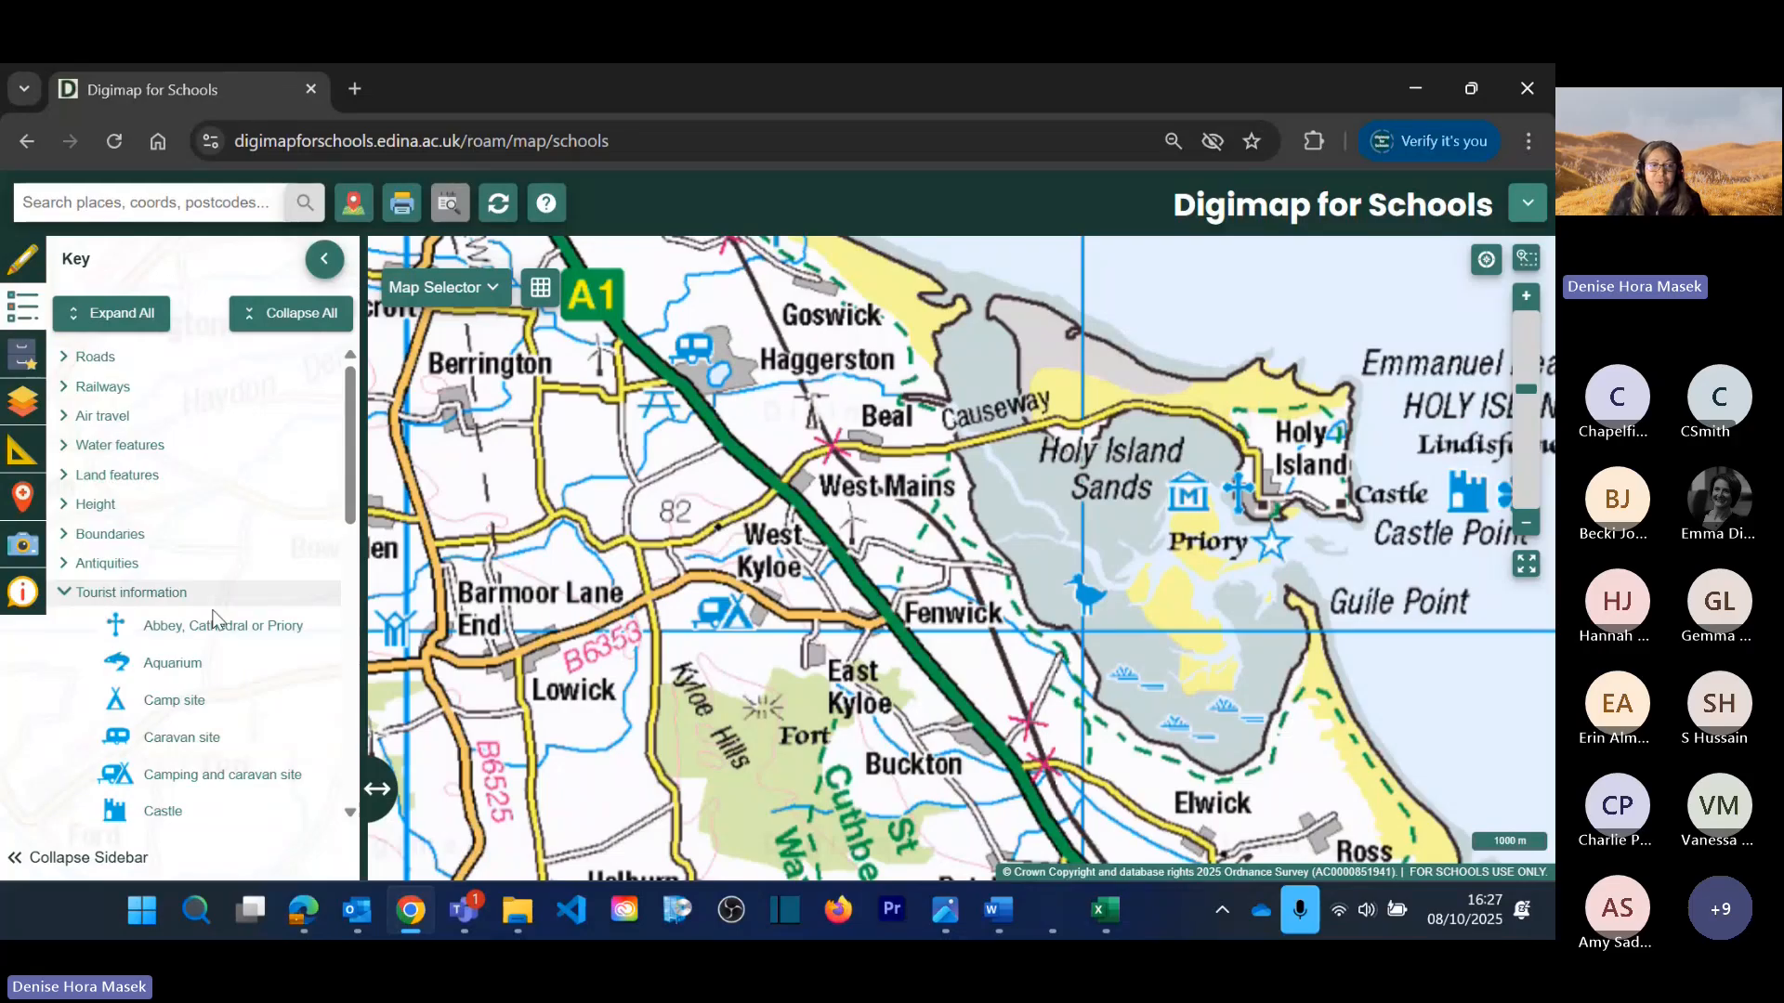
scroll(217, 554, "down", 4)
scroll(217, 548, "up", 3)
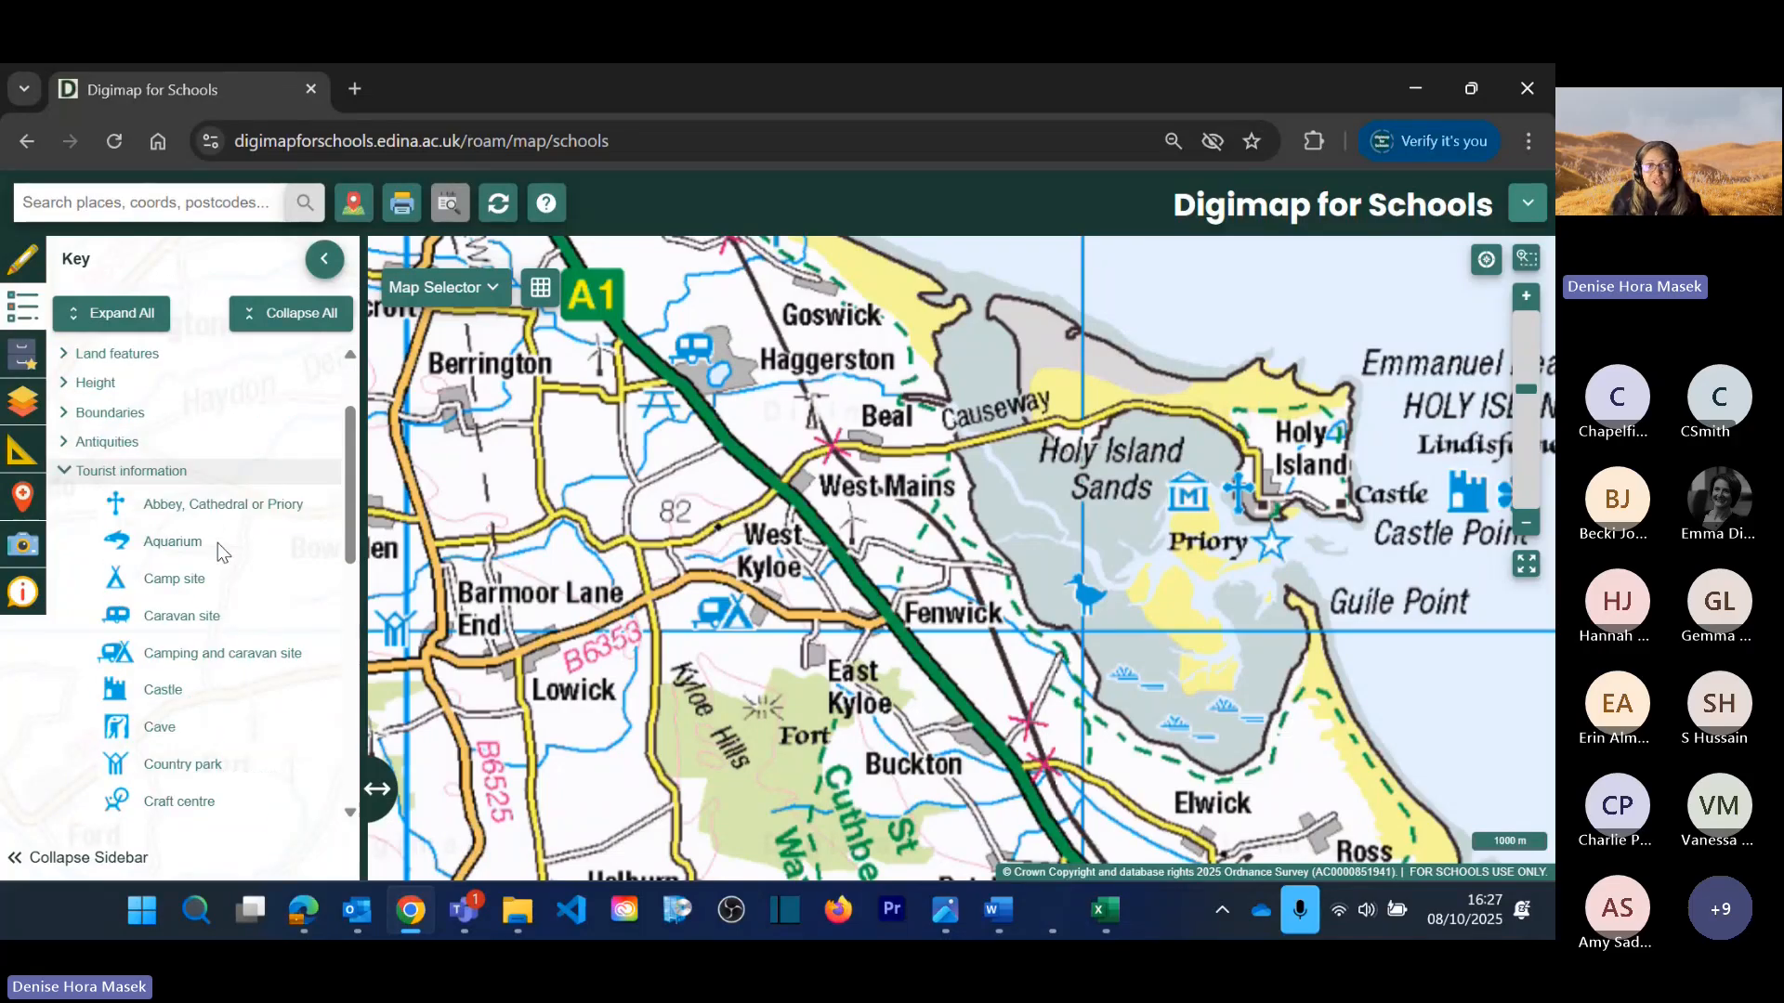
scroll(218, 542, "down", 1)
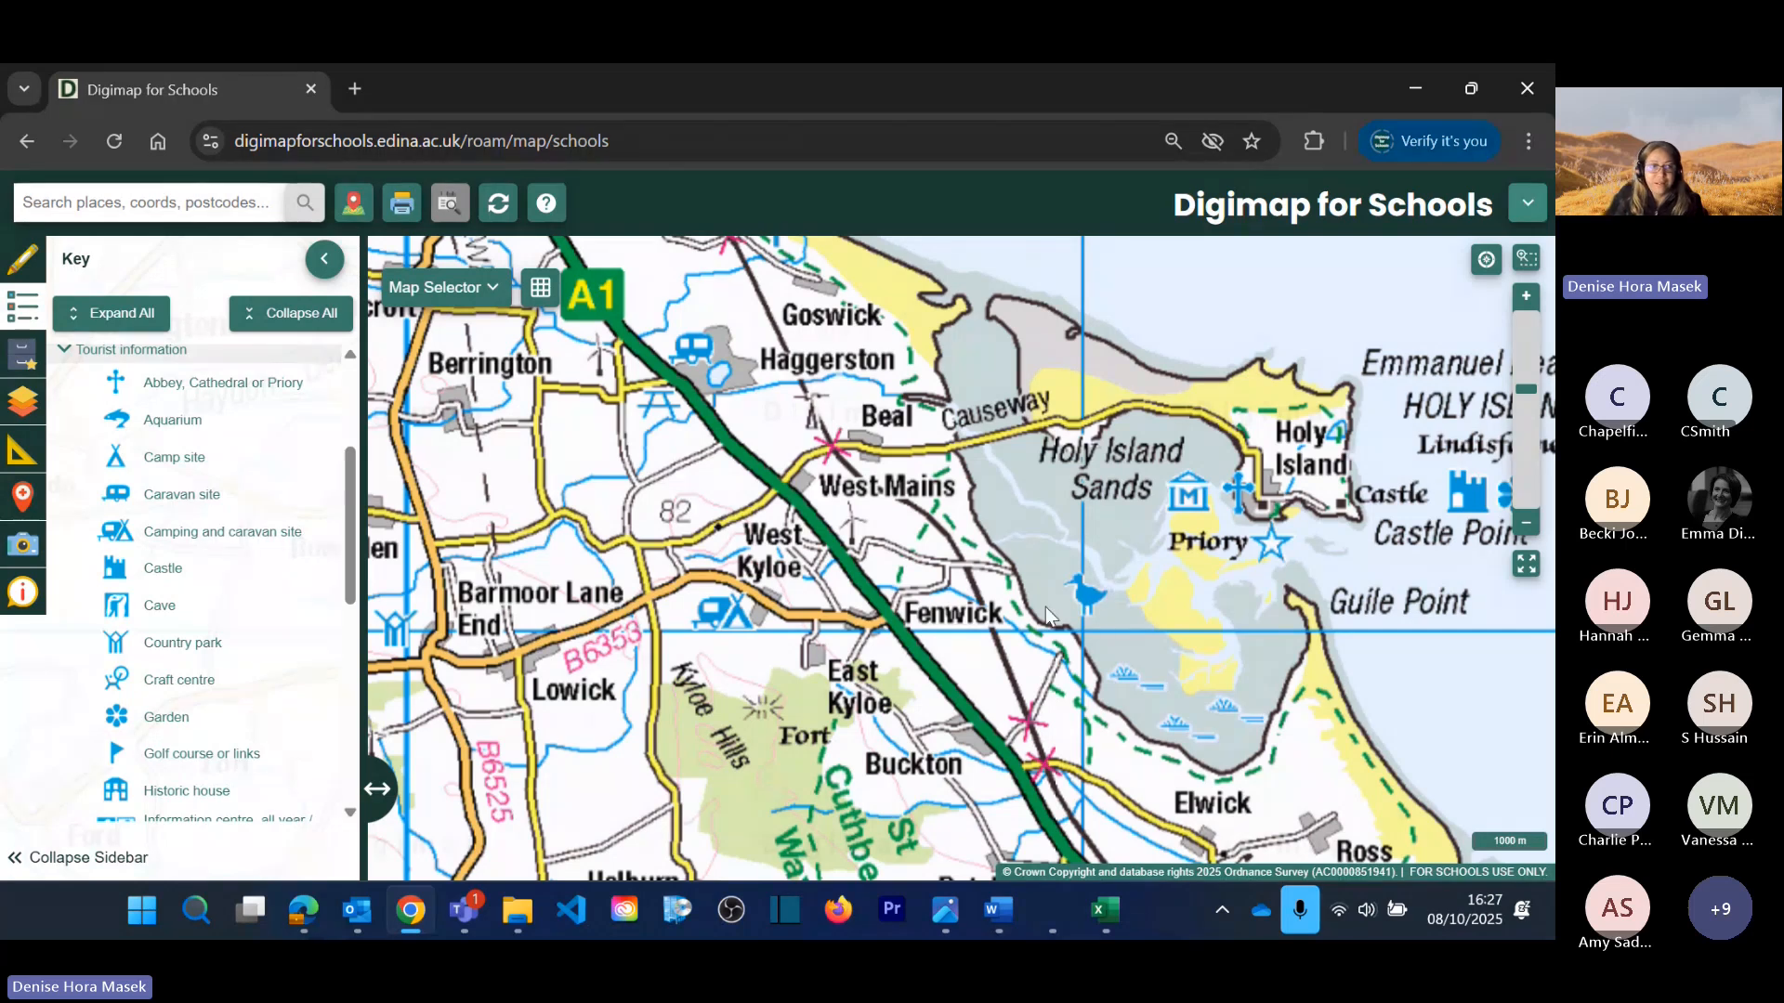
scroll(215, 533, "down", 2)
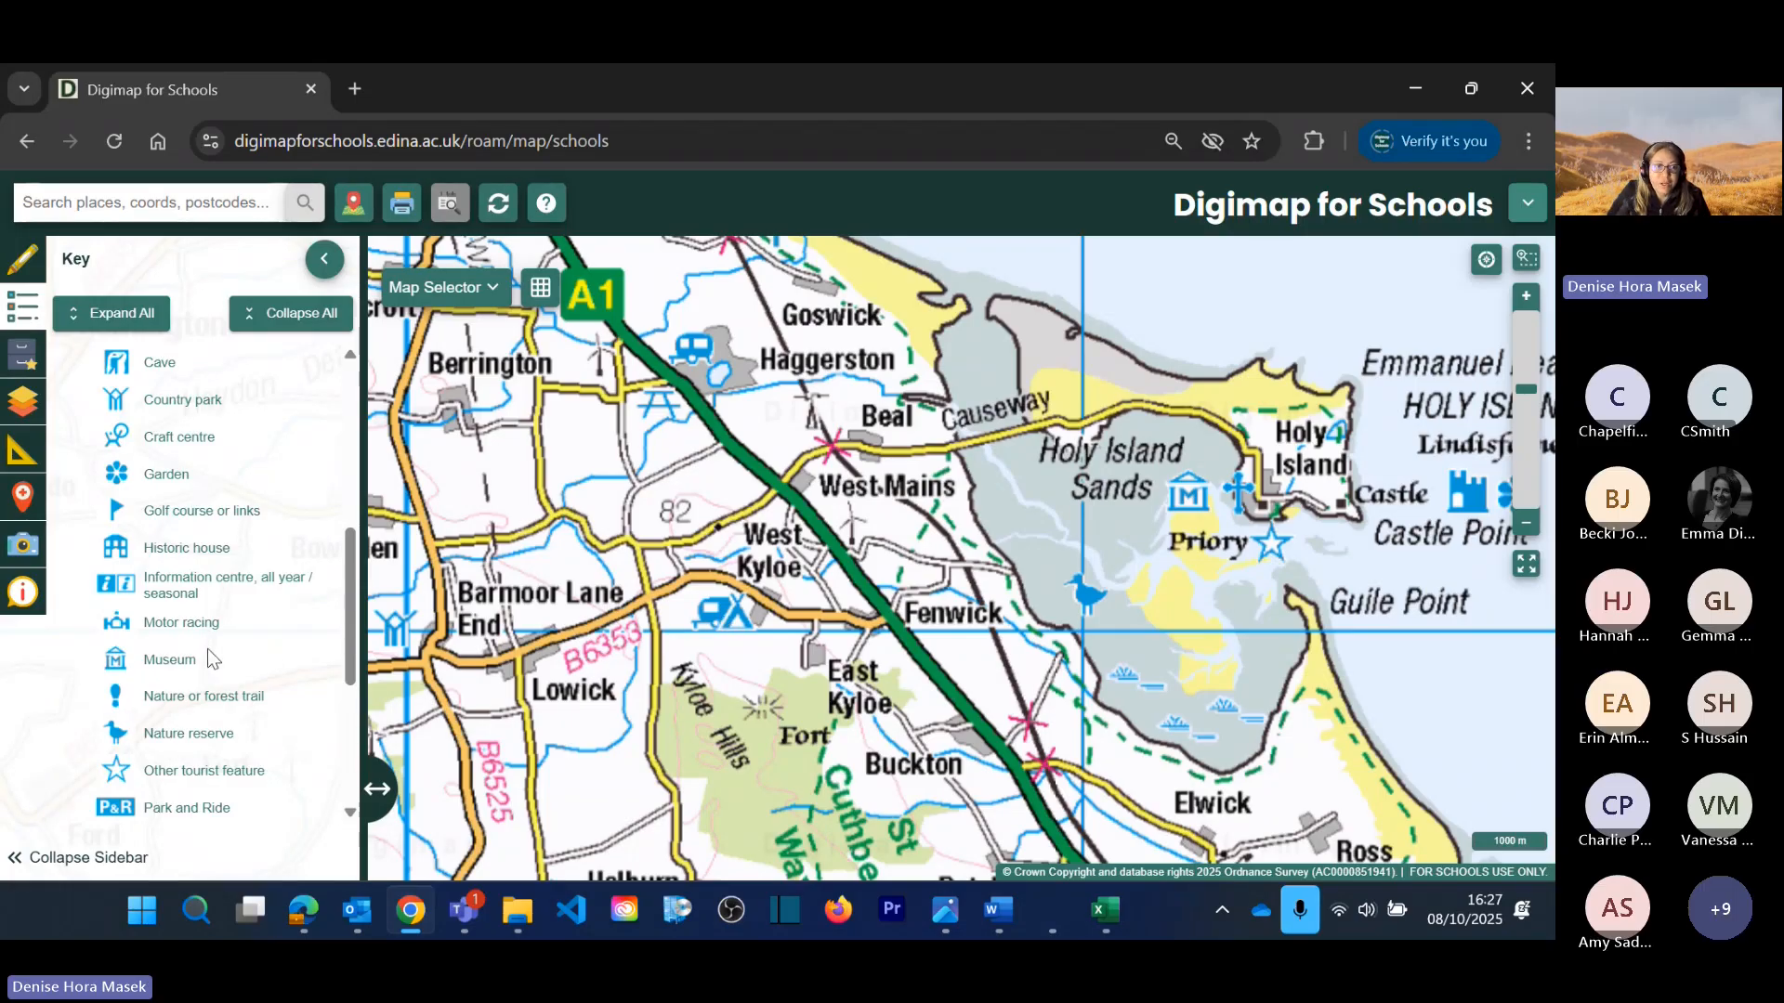
scroll(214, 634, "down", 4)
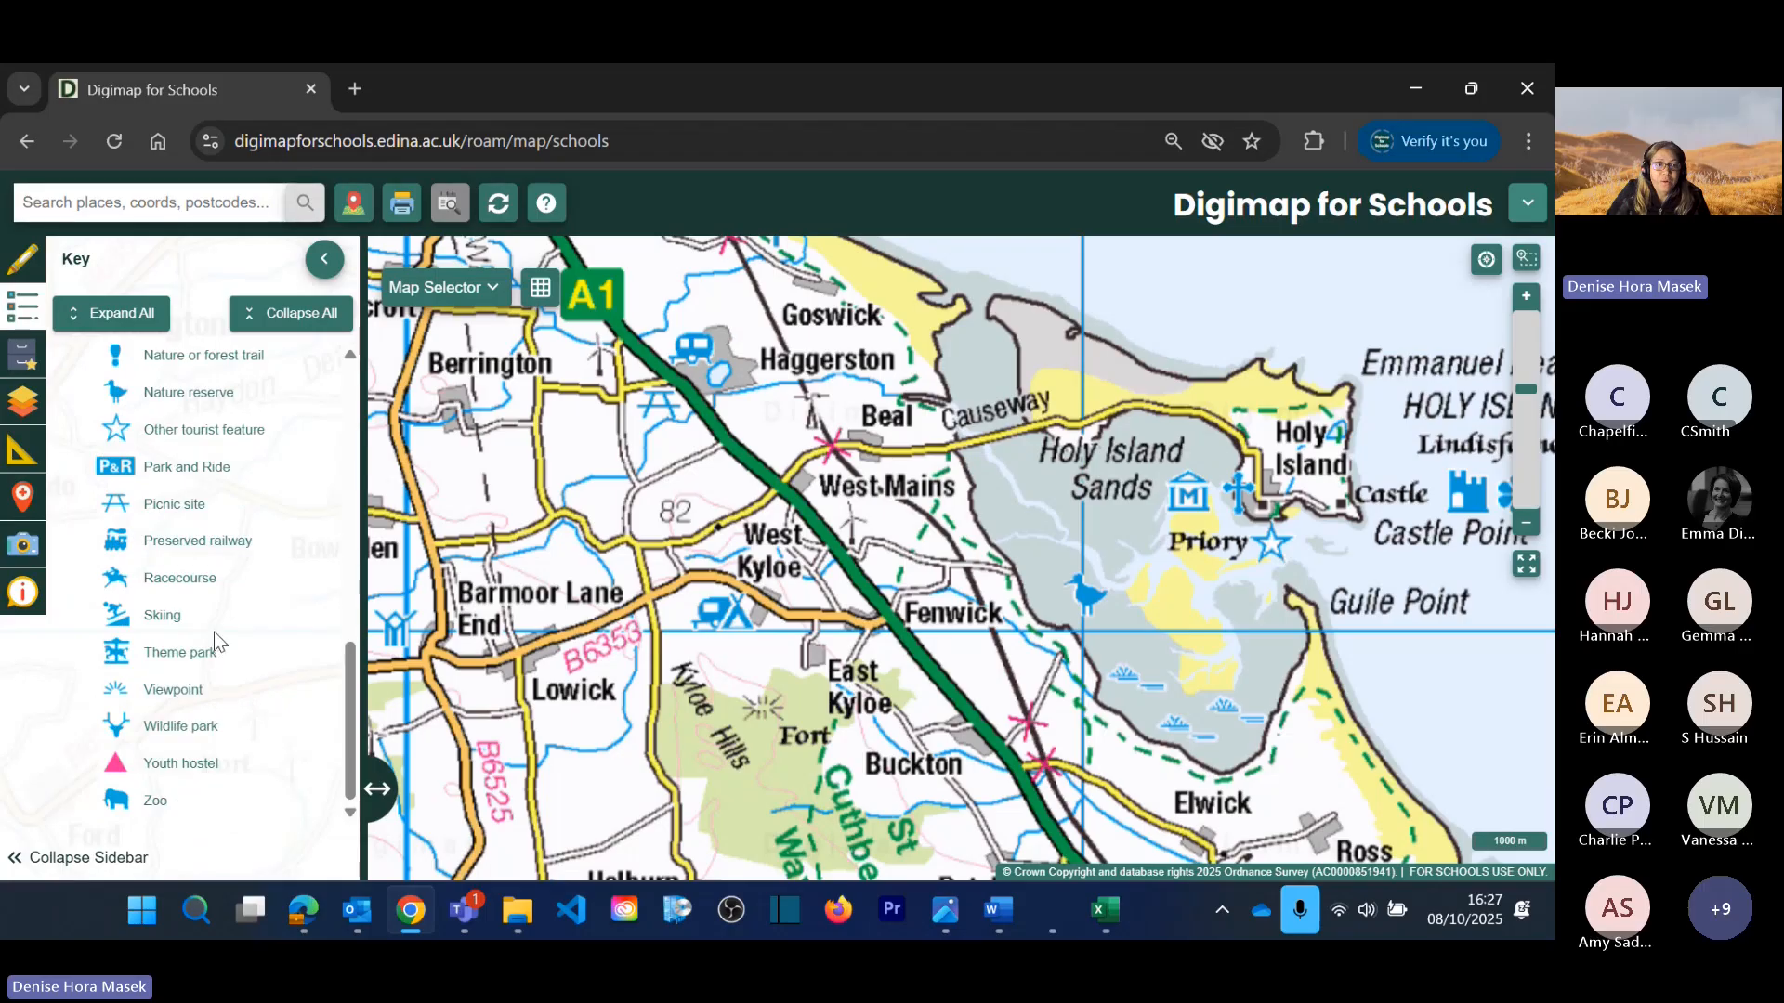
scroll(215, 639, "up", 4)
scroll(214, 641, "up", 5)
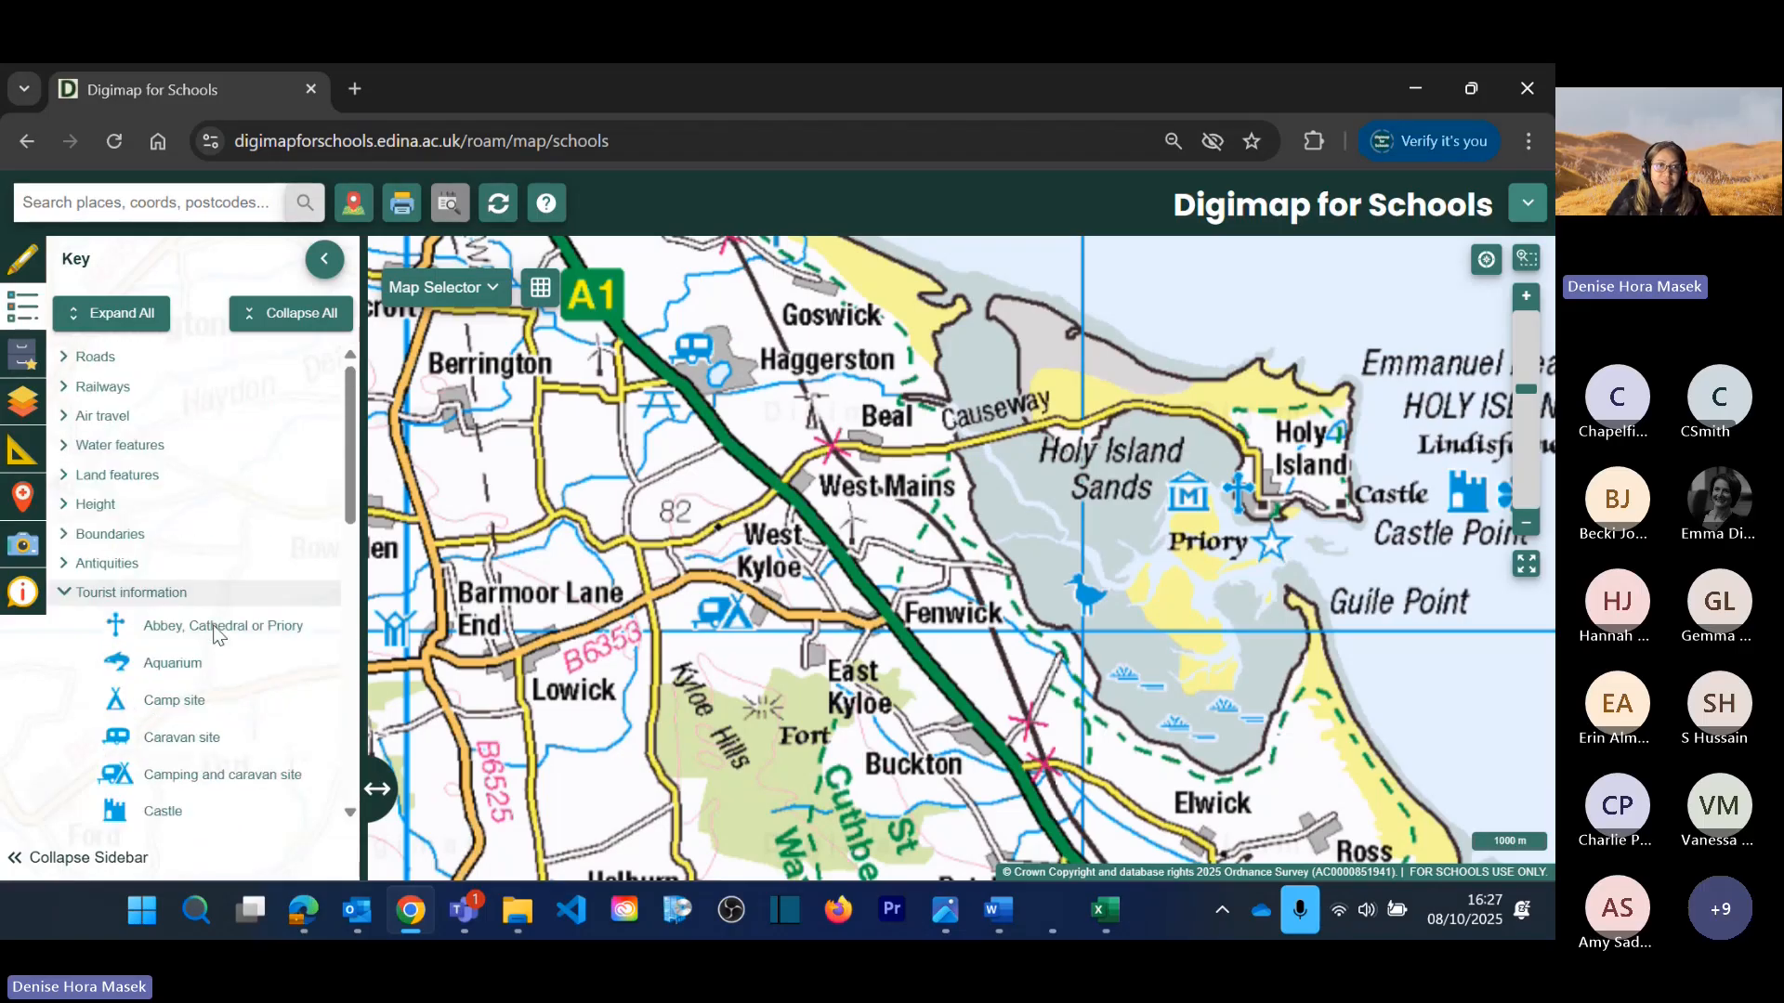
Step: Collapse the Tourist information category, and look at the symbols under Land features before closing that category too
left_click(134, 591)
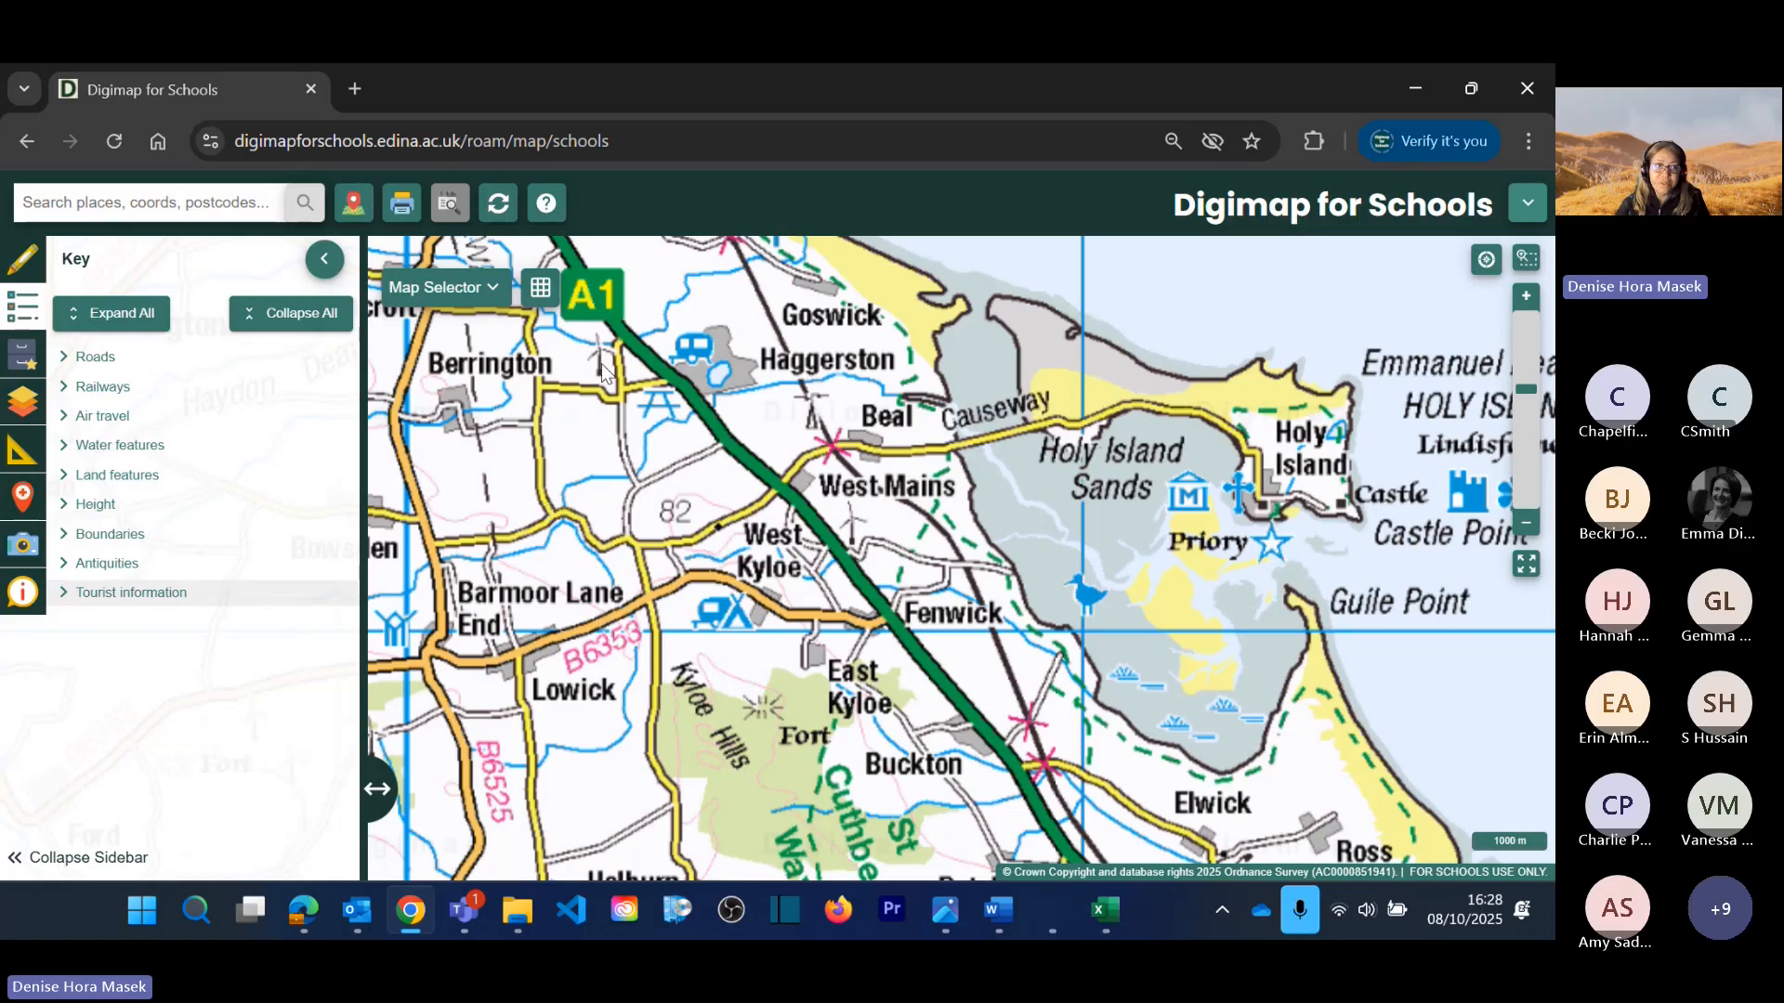
left_click(149, 479)
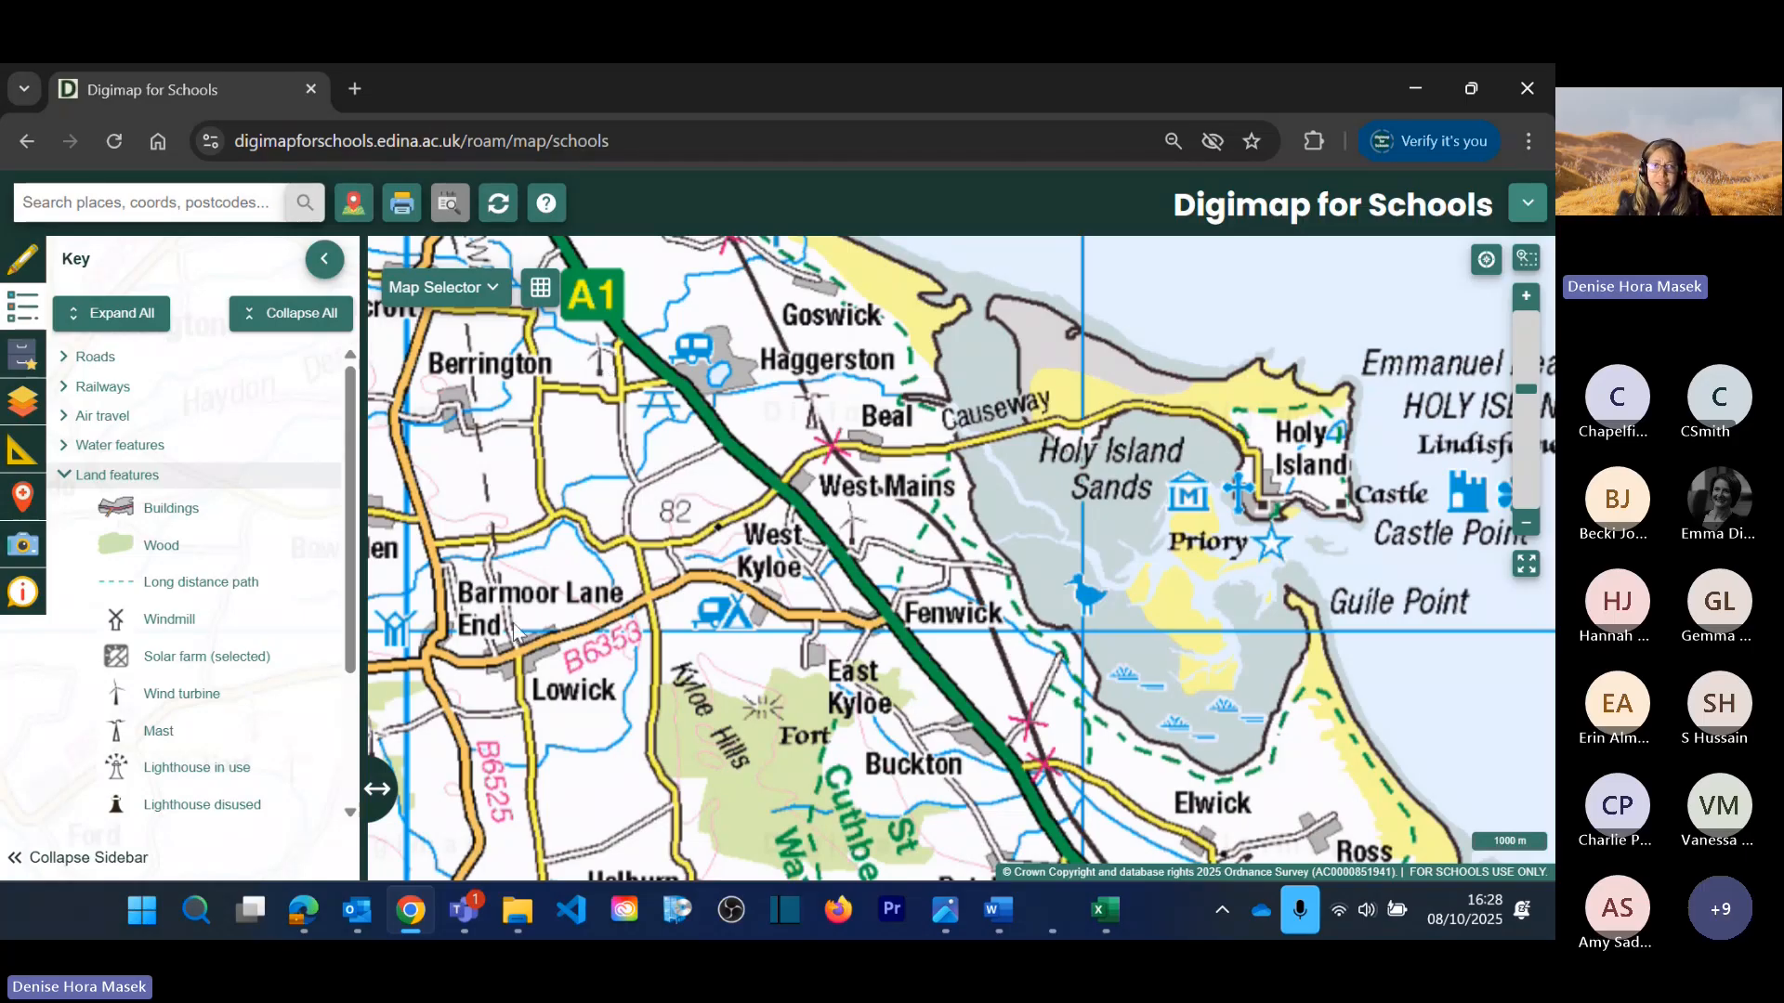
left_click(117, 475)
Step: Compare how the key symbols change with map scale across the Scottish Borders, from road mapping to relief mapping
scroll(829, 517, "down", 4)
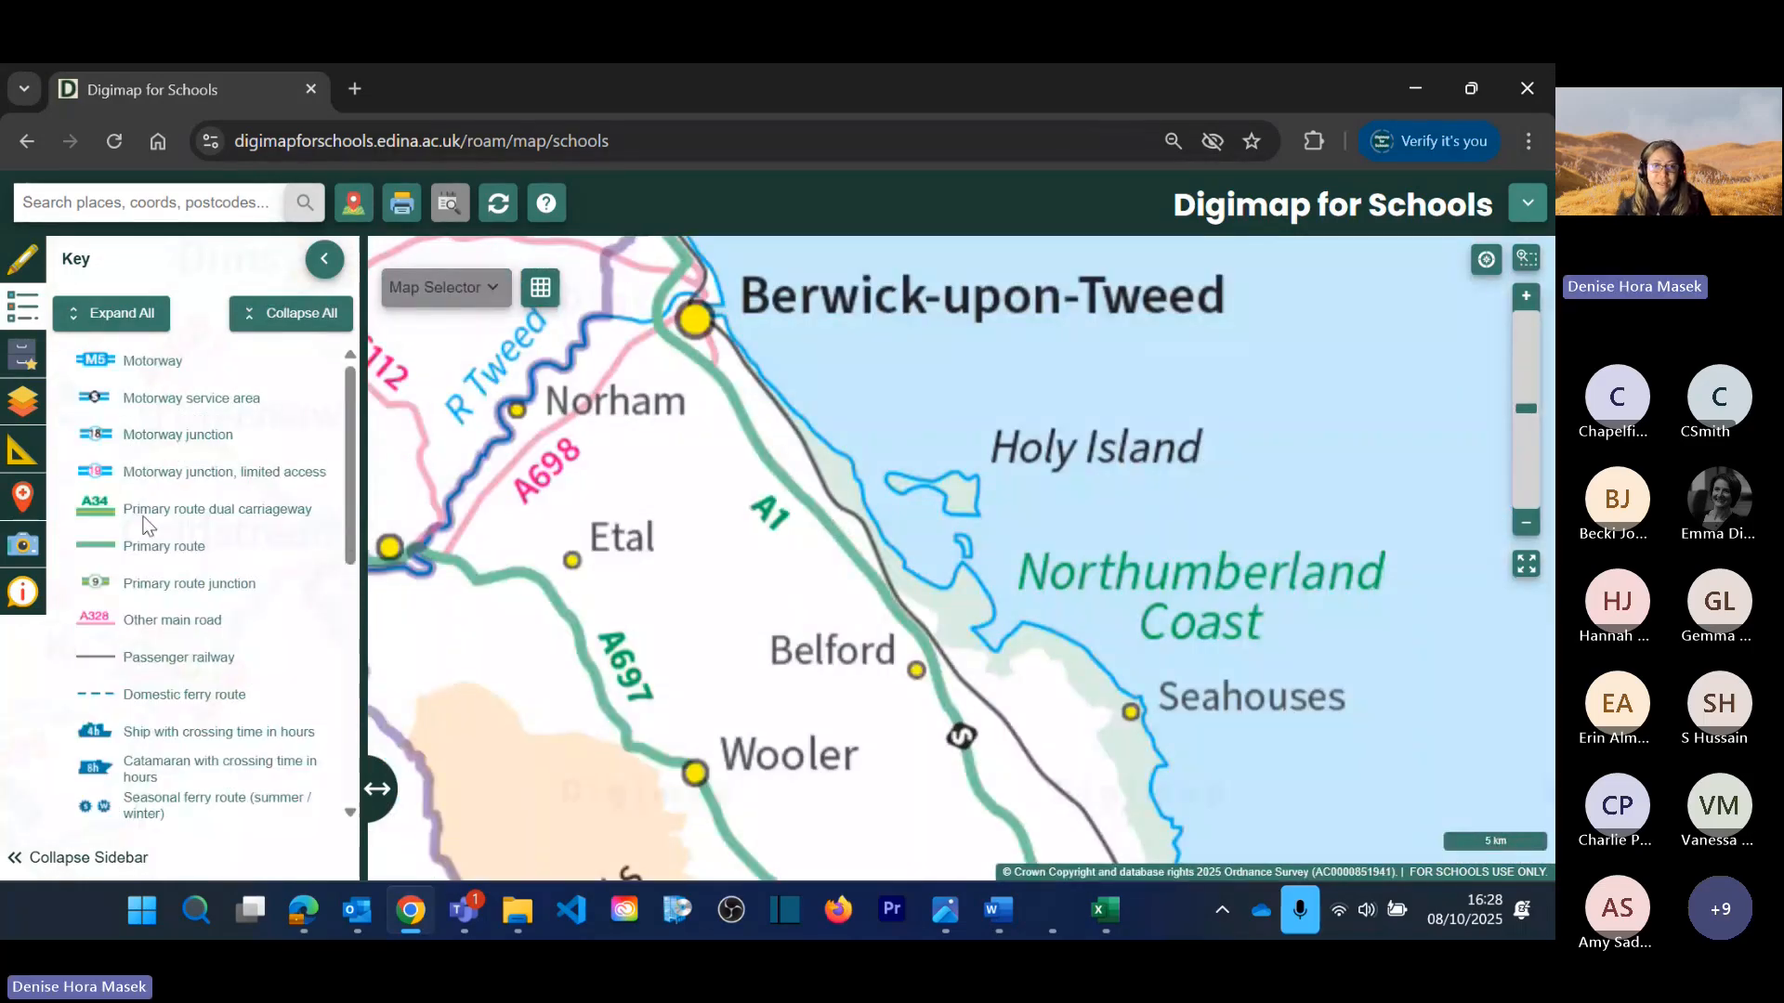
left_click_drag(639, 551, 1474, 384)
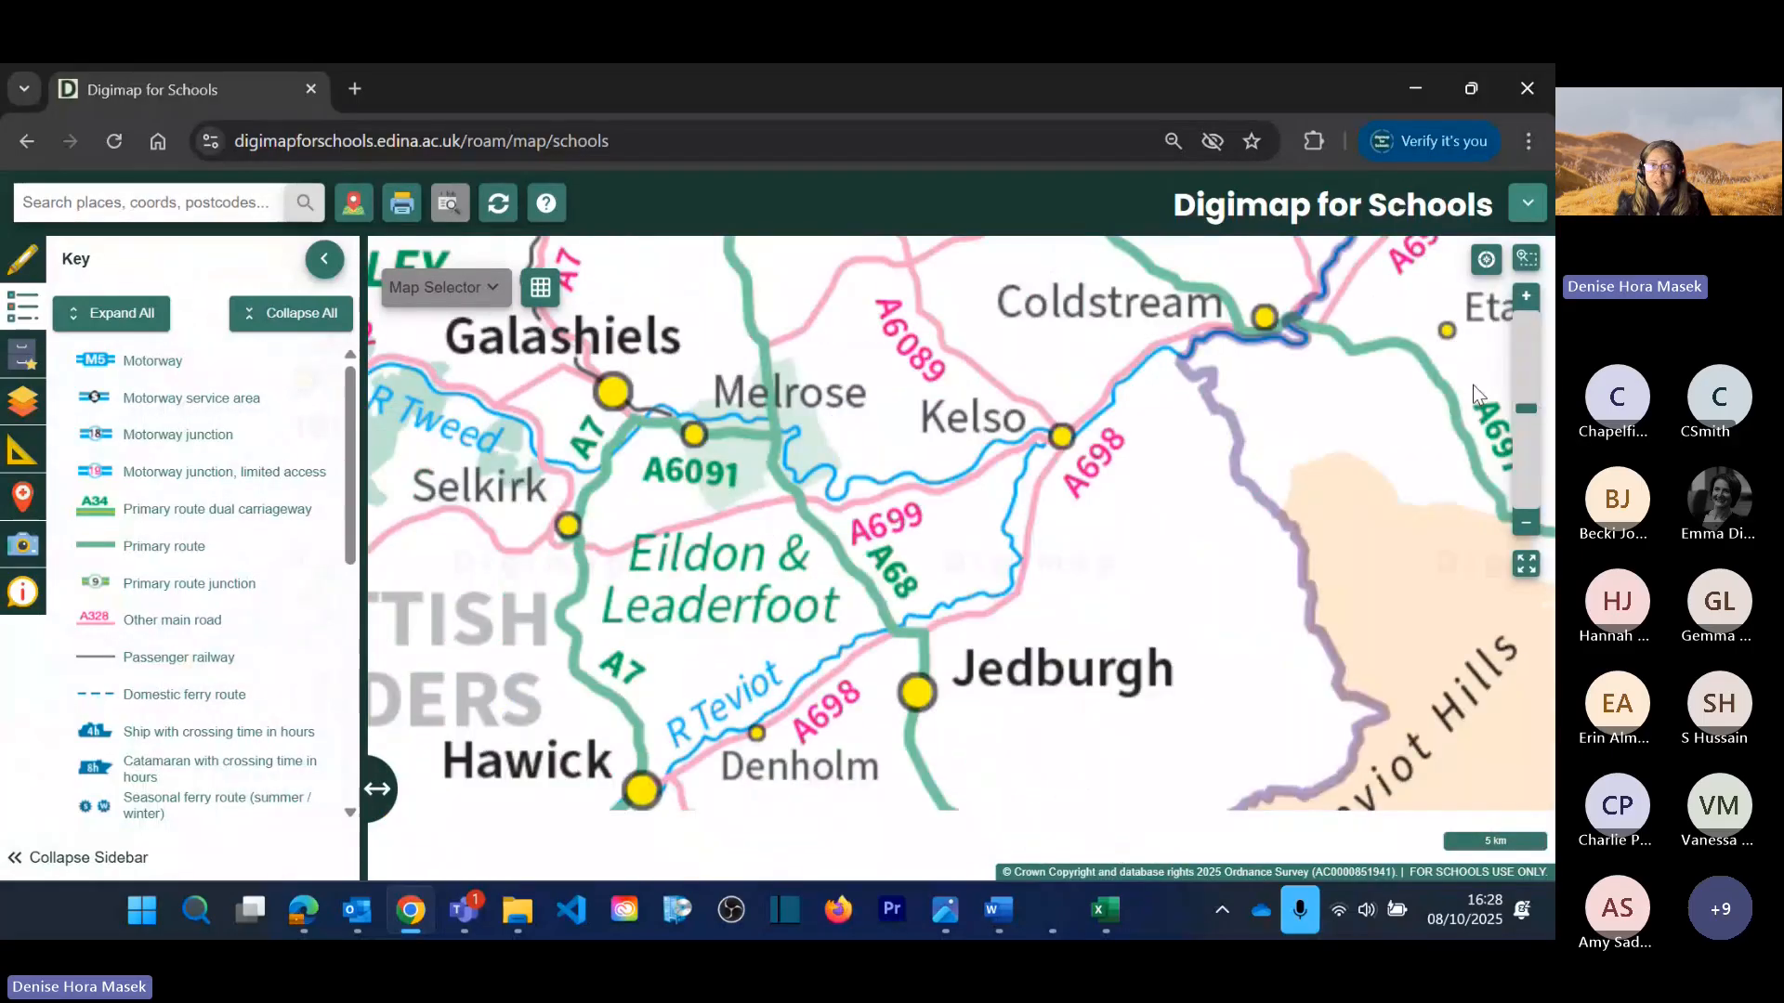
scroll(920, 565, "down", 2)
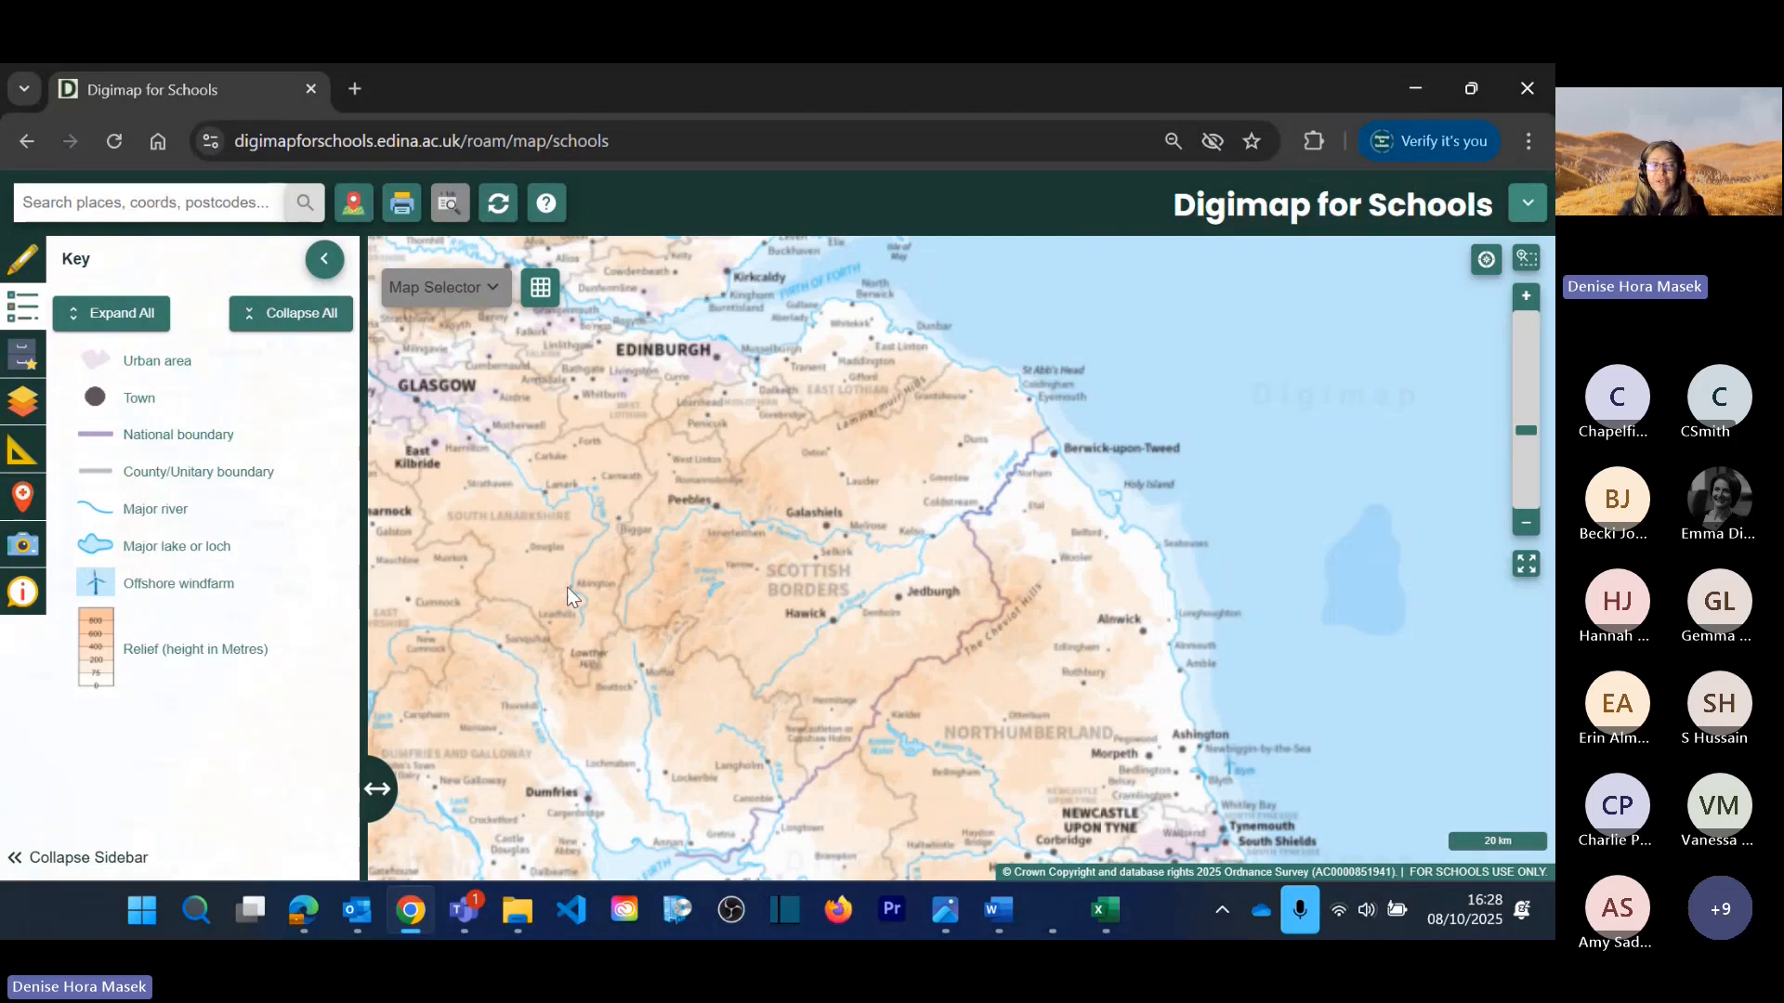
scroll(567, 587, "up", 2)
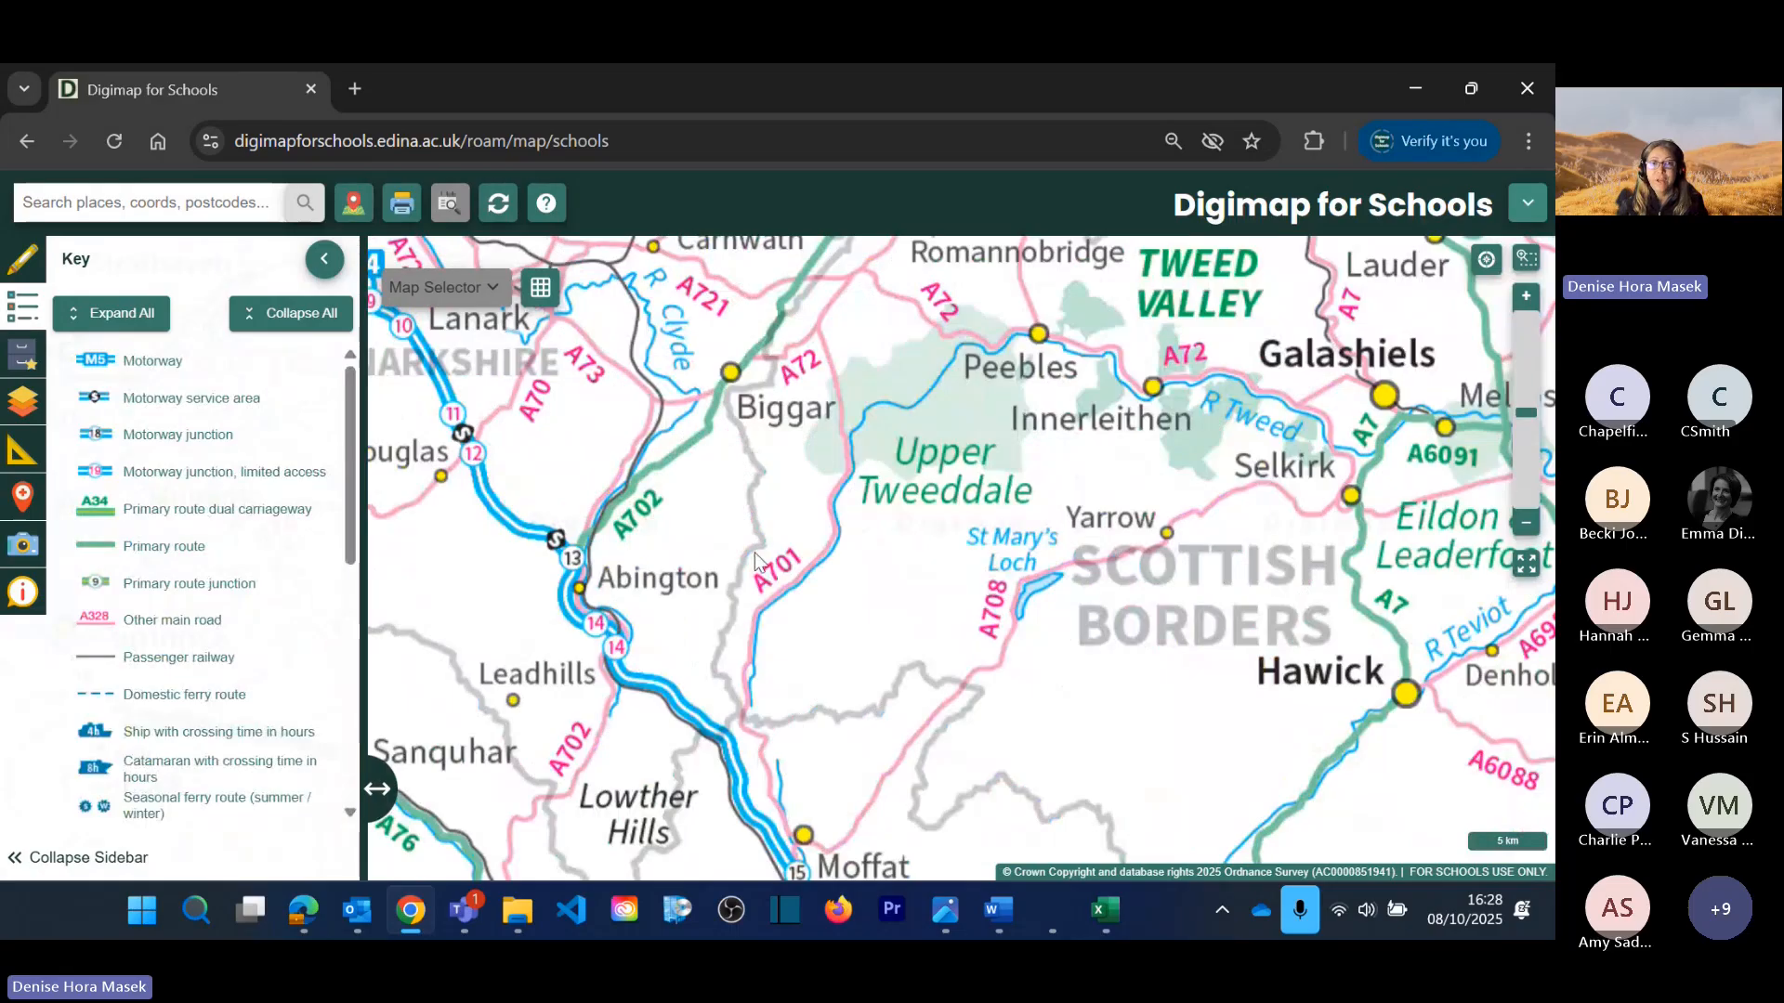
scroll(748, 564, "down", 1)
scroll(748, 564, "down", 1)
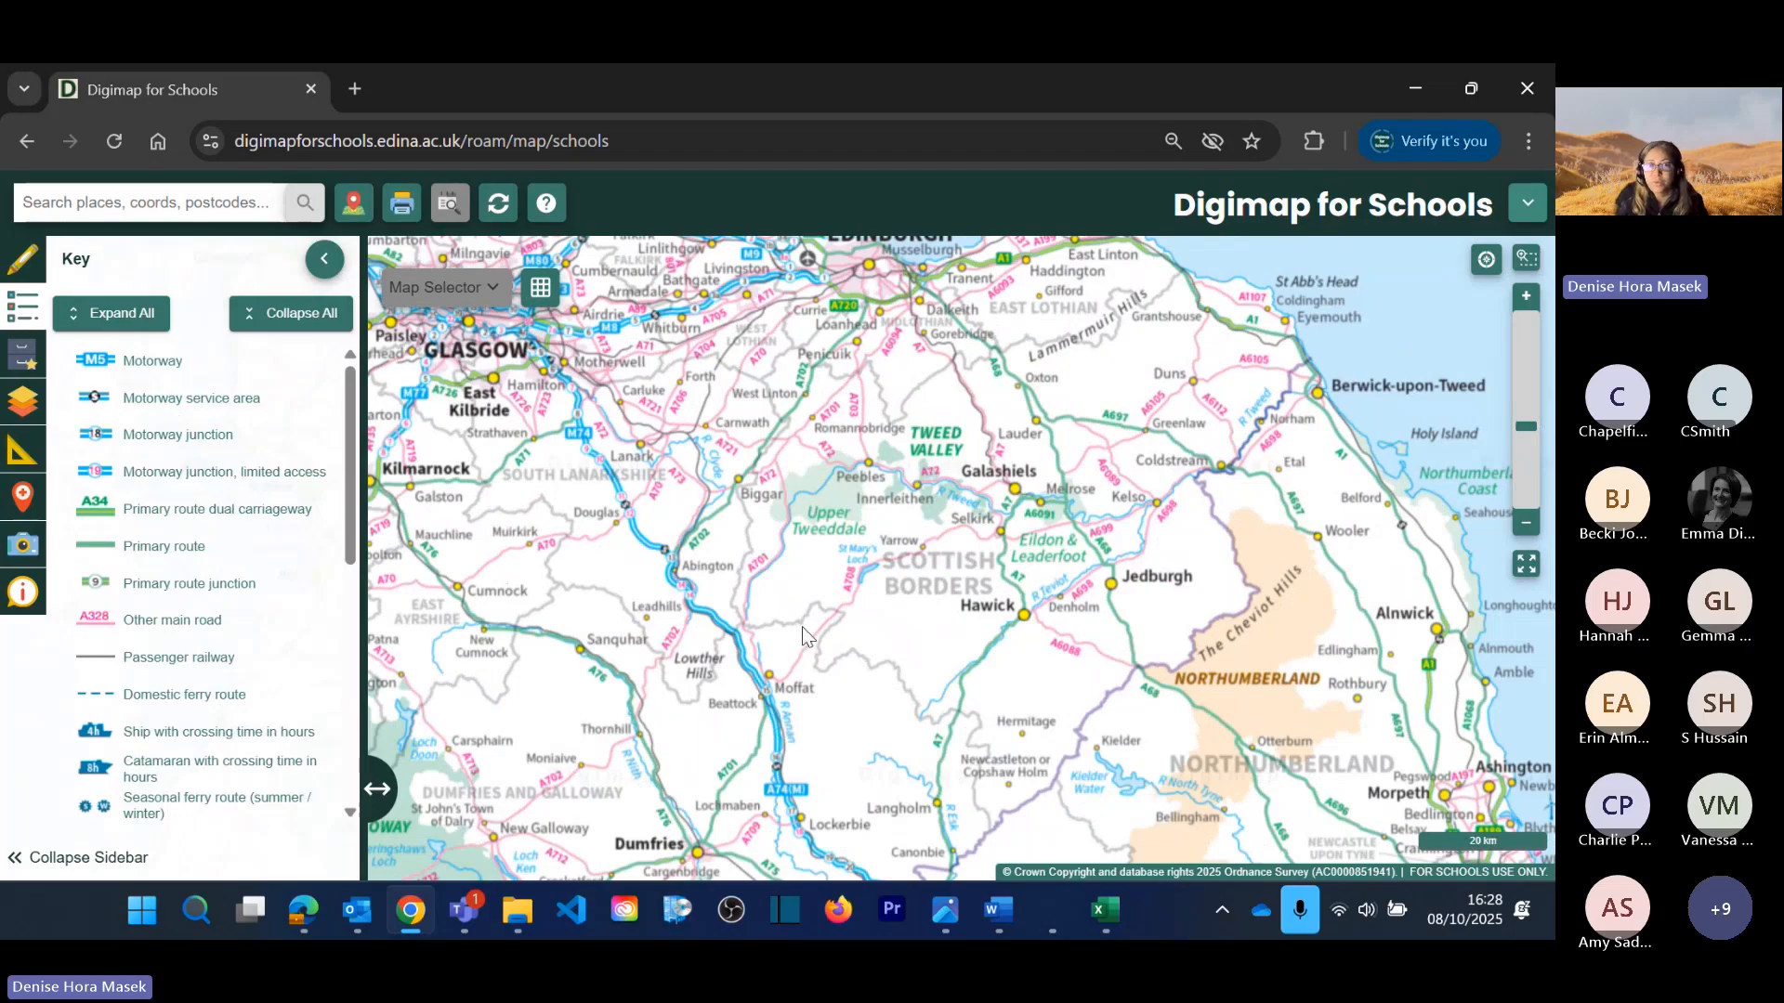
scroll(831, 619, "down", 1)
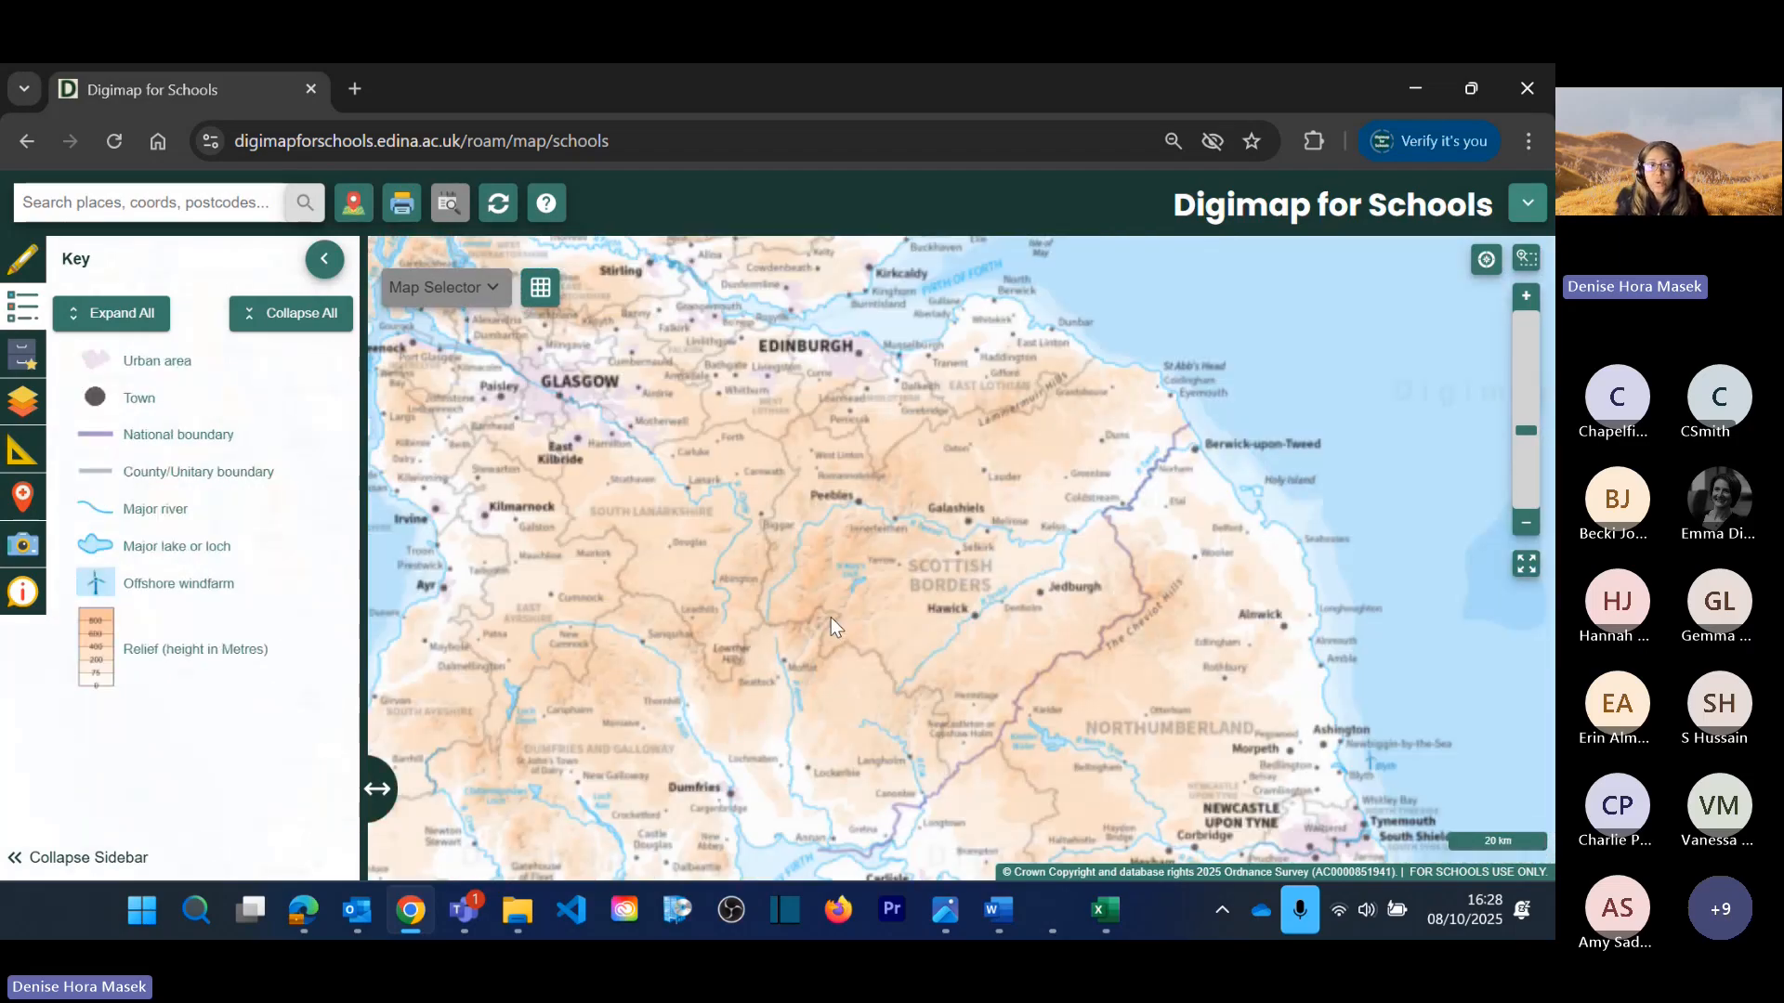
scroll(820, 640, "up", 2)
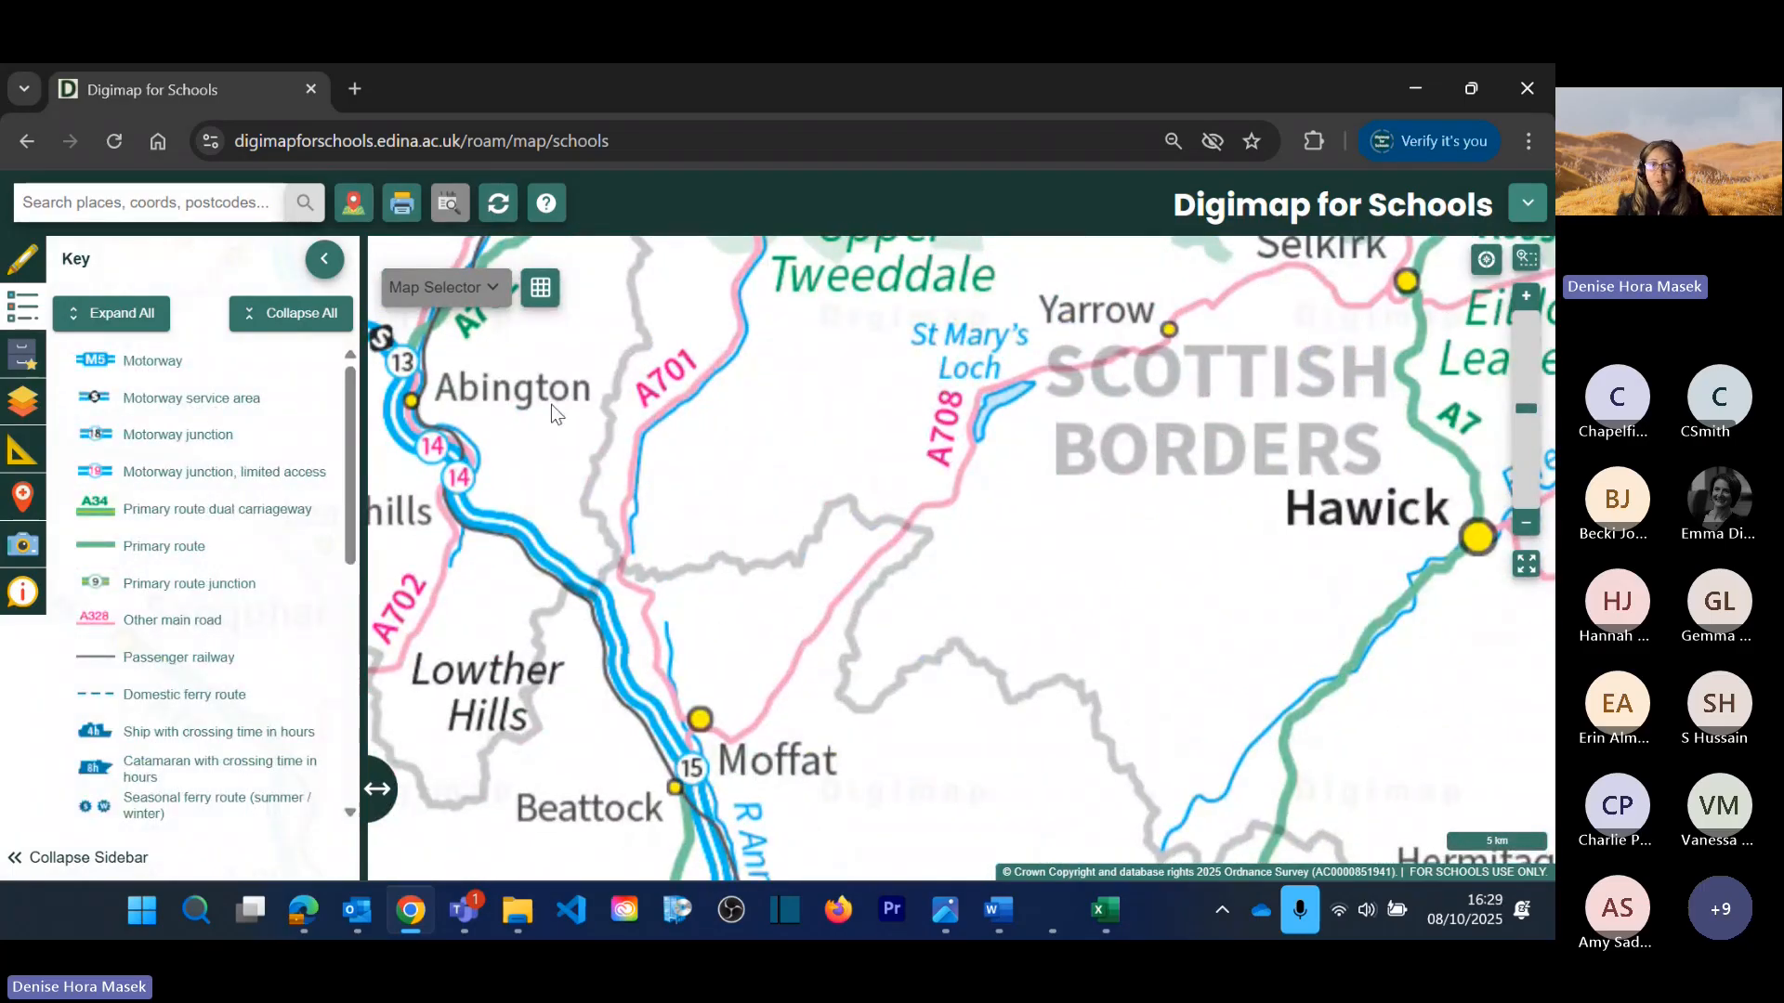
Step: Open the list of map overlays, and widen the map to cover southern Scotland and northern England
left_click(22, 401)
scroll(719, 466, "down", 2)
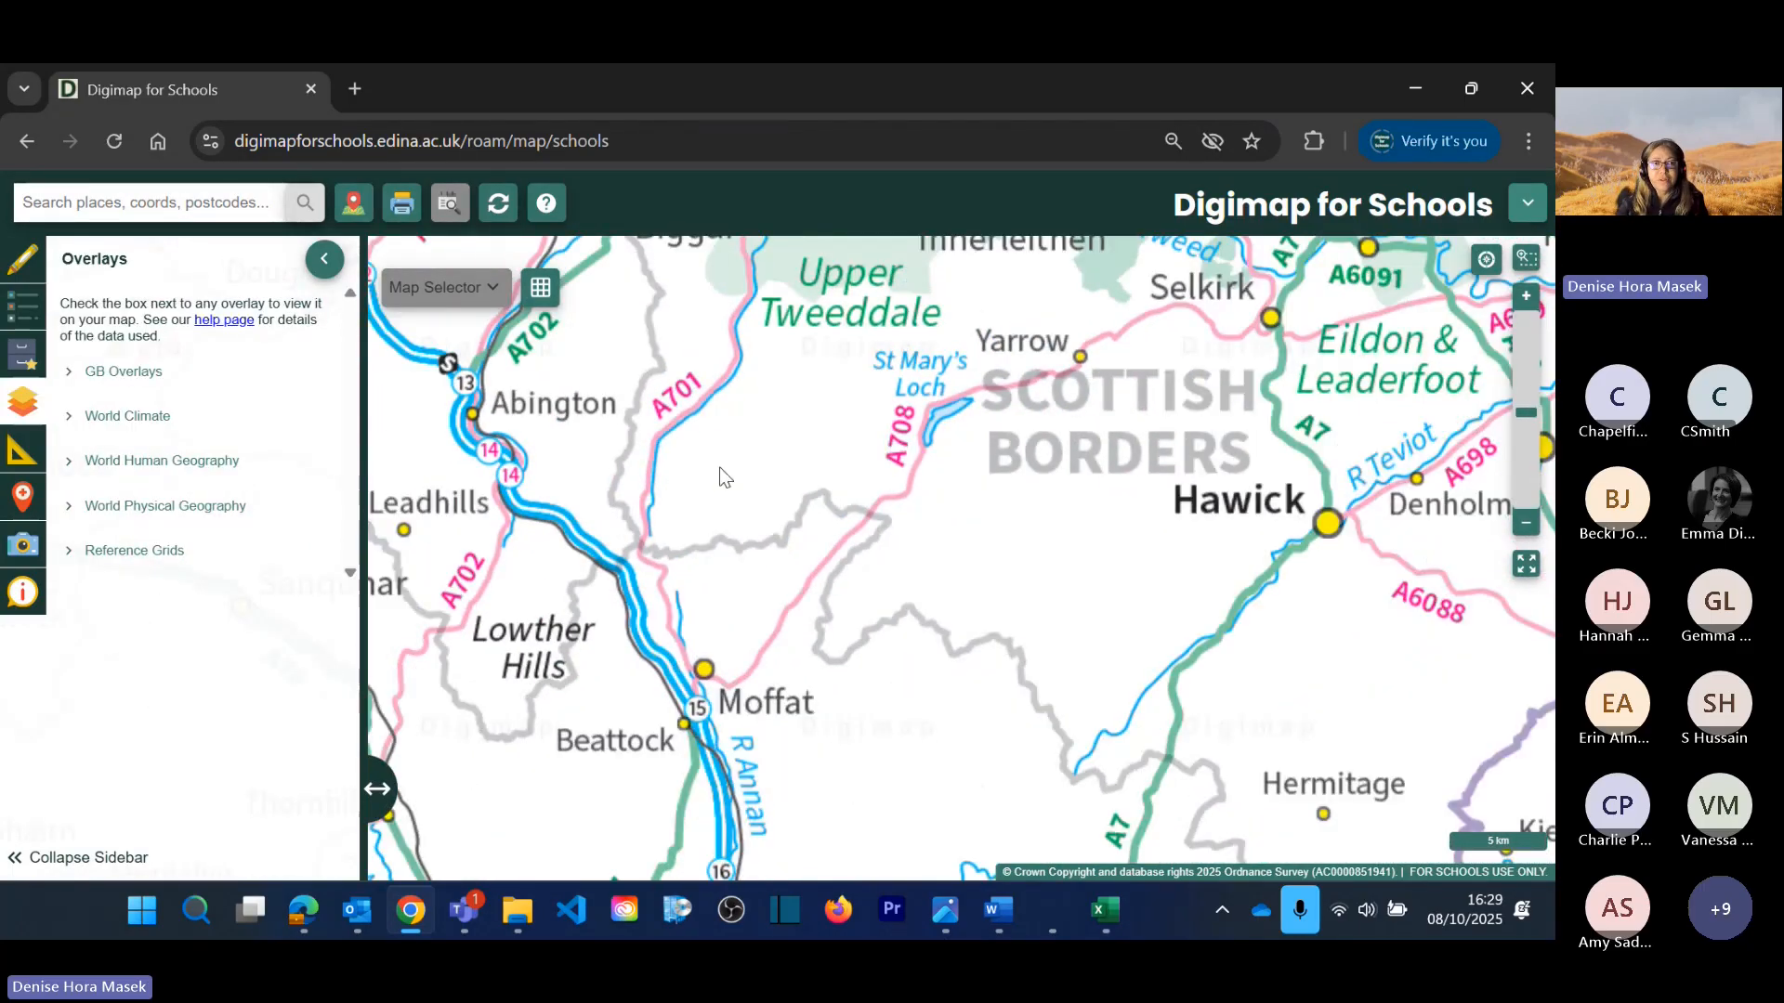
scroll(719, 466, "down", 1)
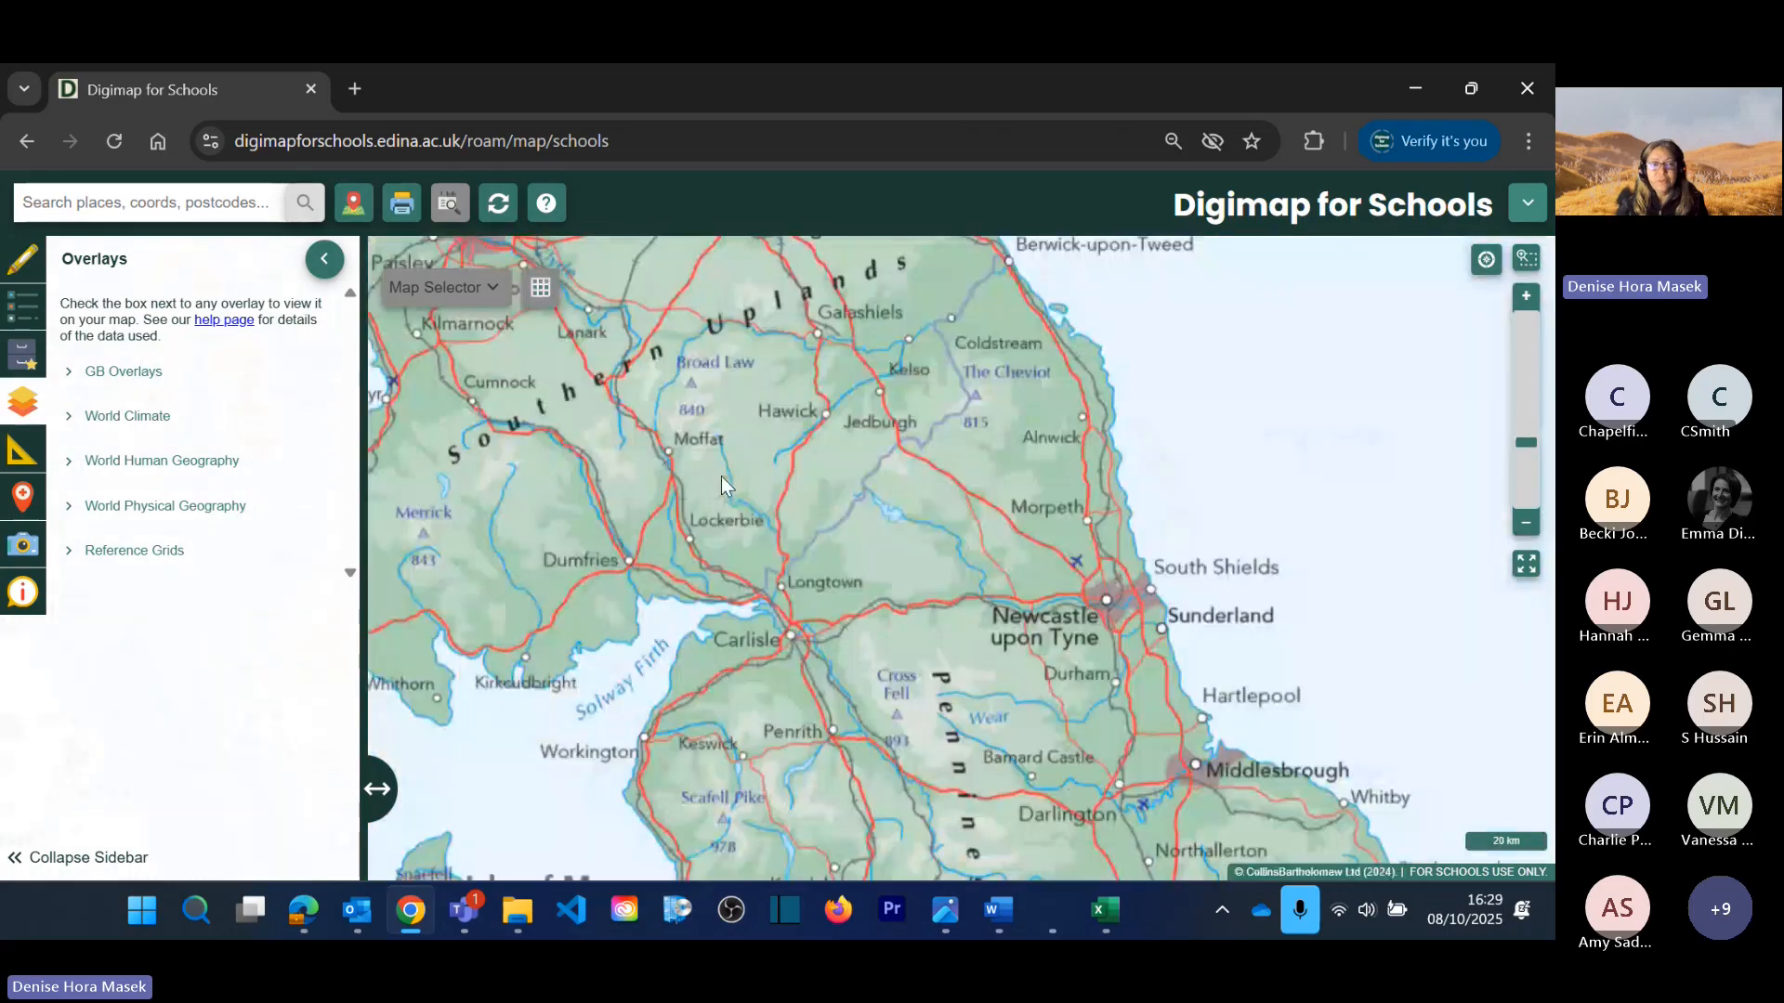
Step: Search for "durrington", go to Durrington (Wiltshire) on the map, and close the search results
left_click(160, 202)
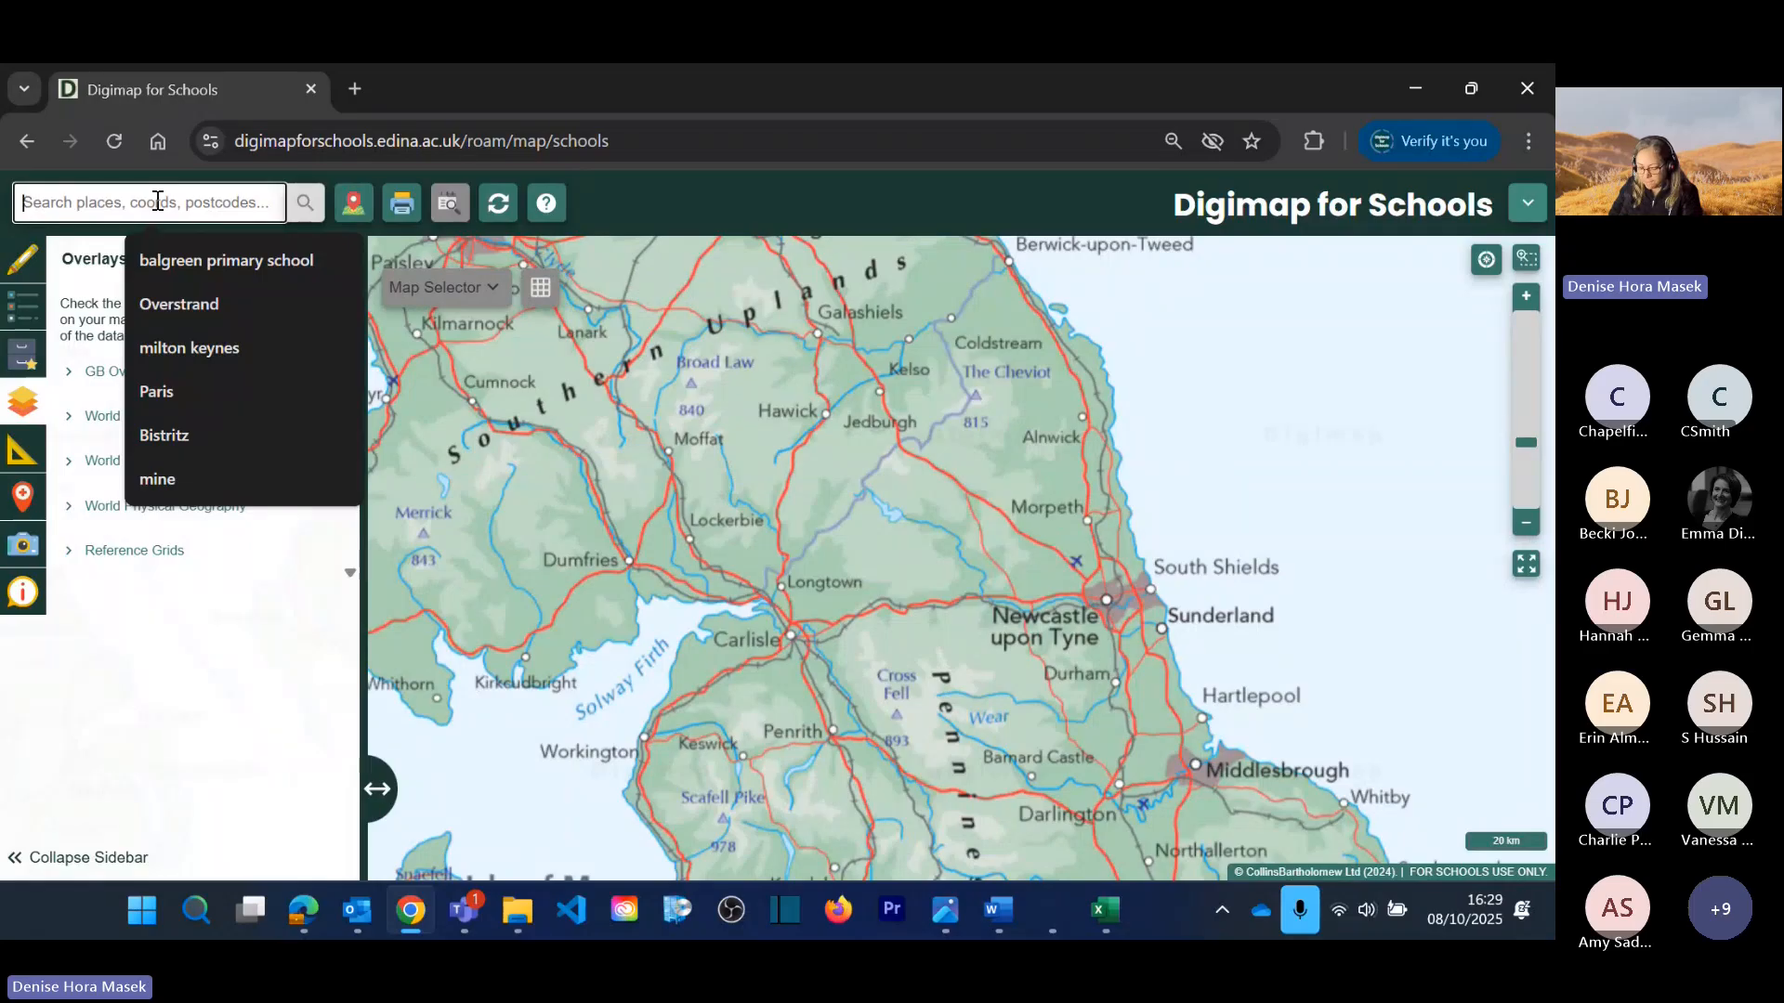
type("durrington")
key("Return")
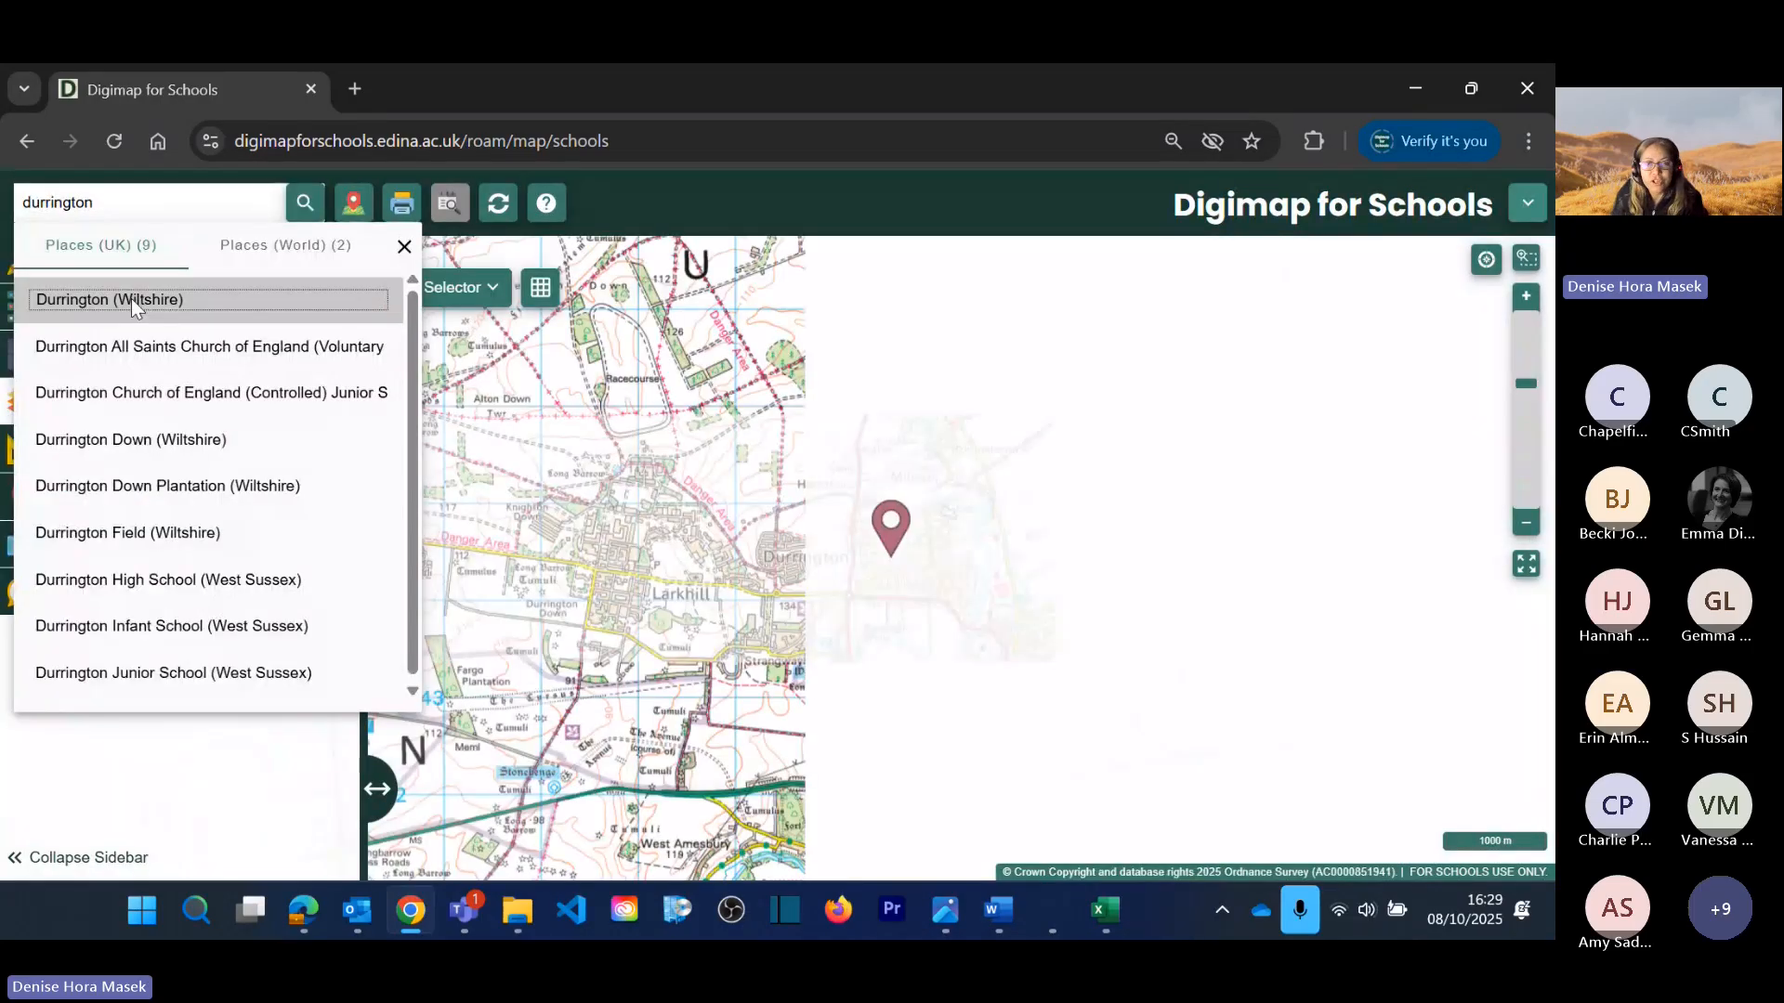
left_click(405, 247)
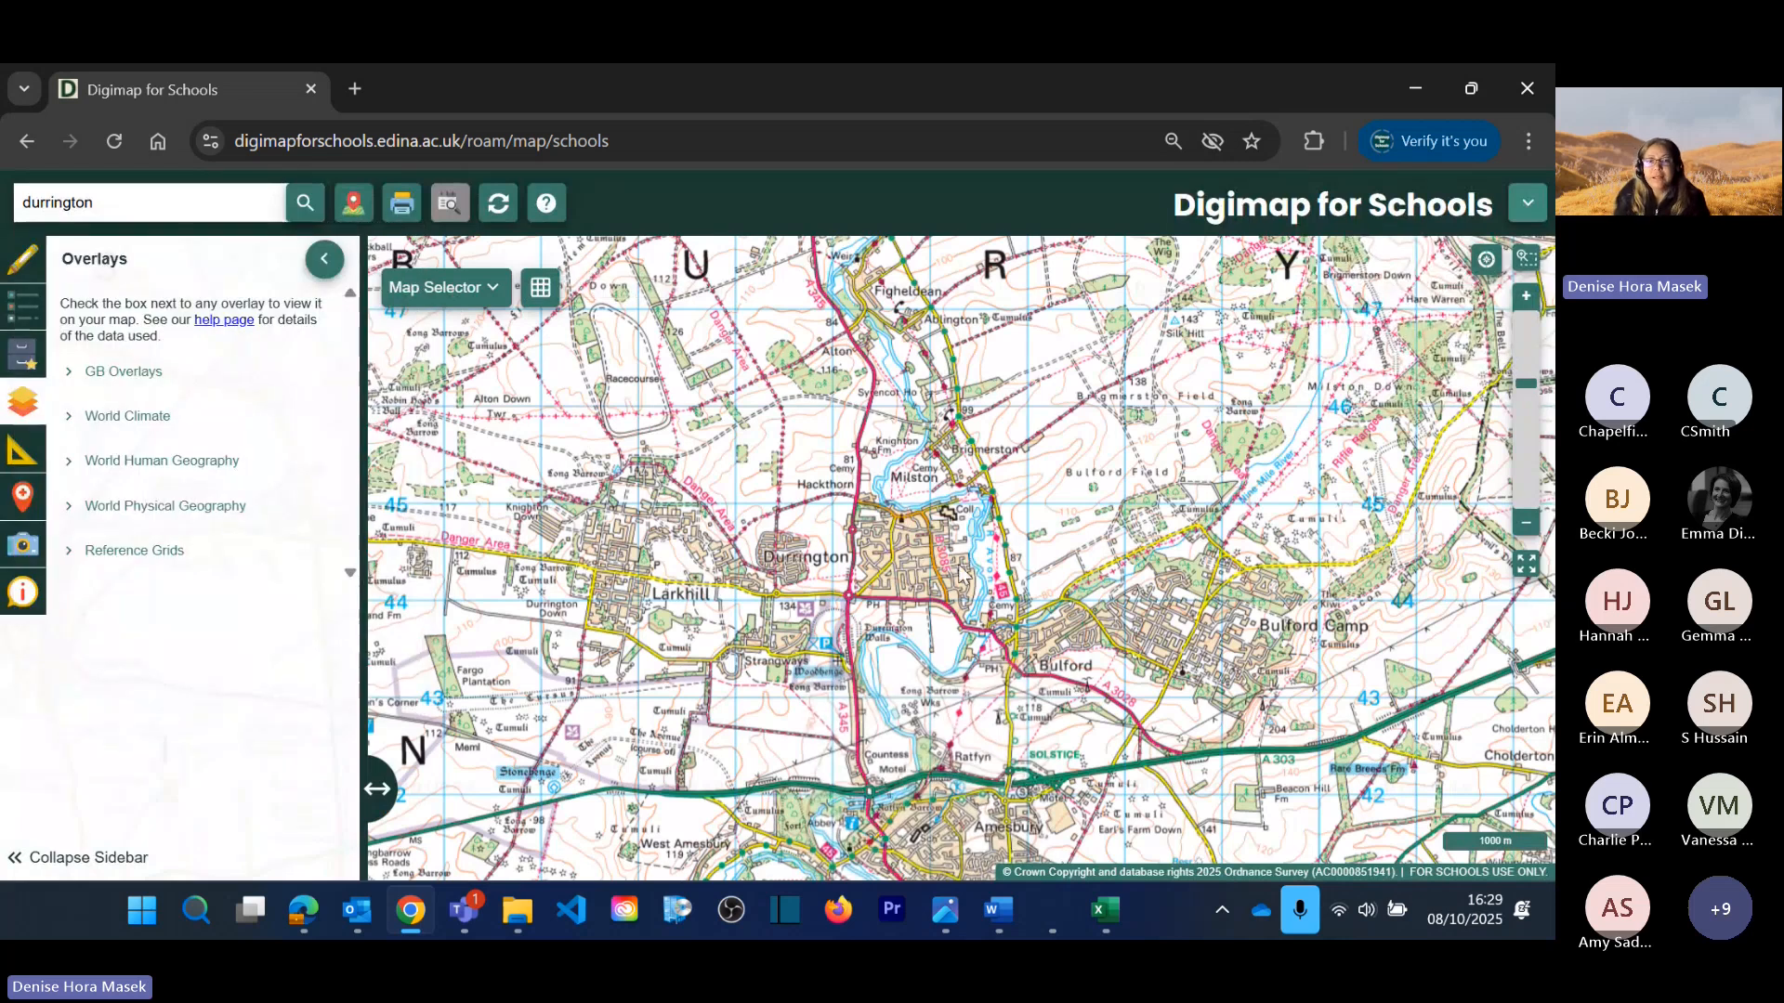
Step: Examine Durrington and Bulford at several map scales, and briefly display the OS grid before hiding it again
scroll(961, 571, "up", 1)
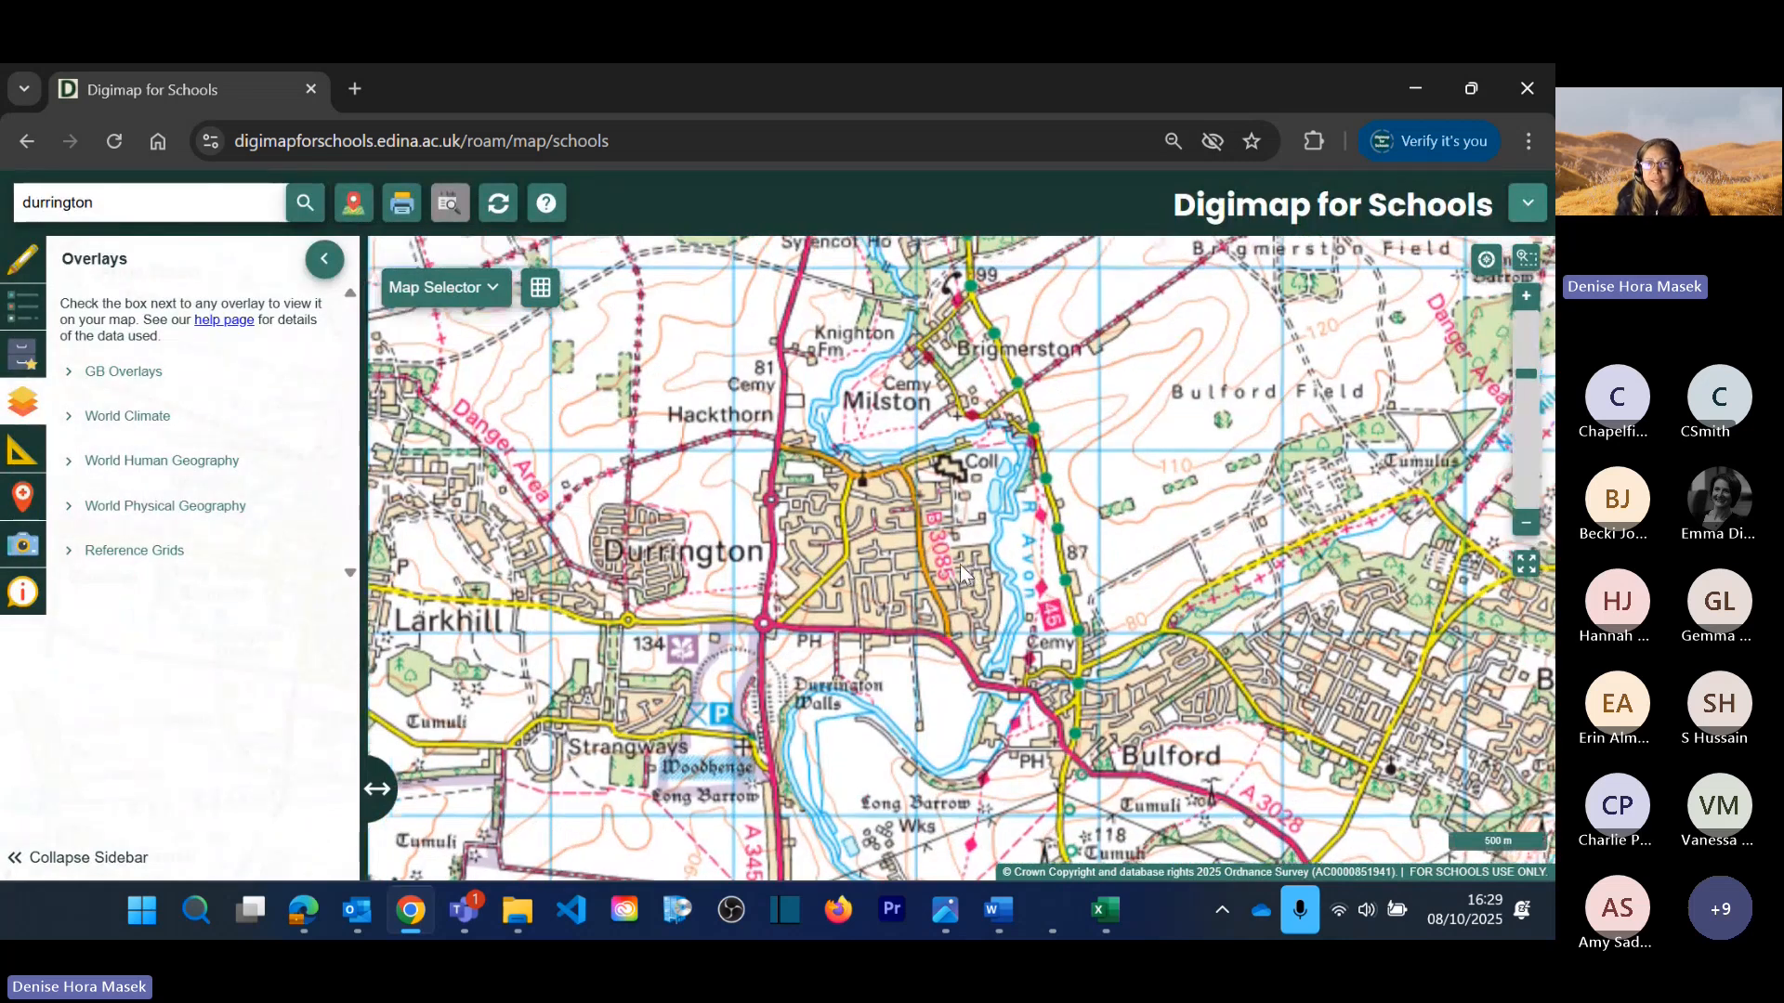
scroll(961, 570, "down", 1)
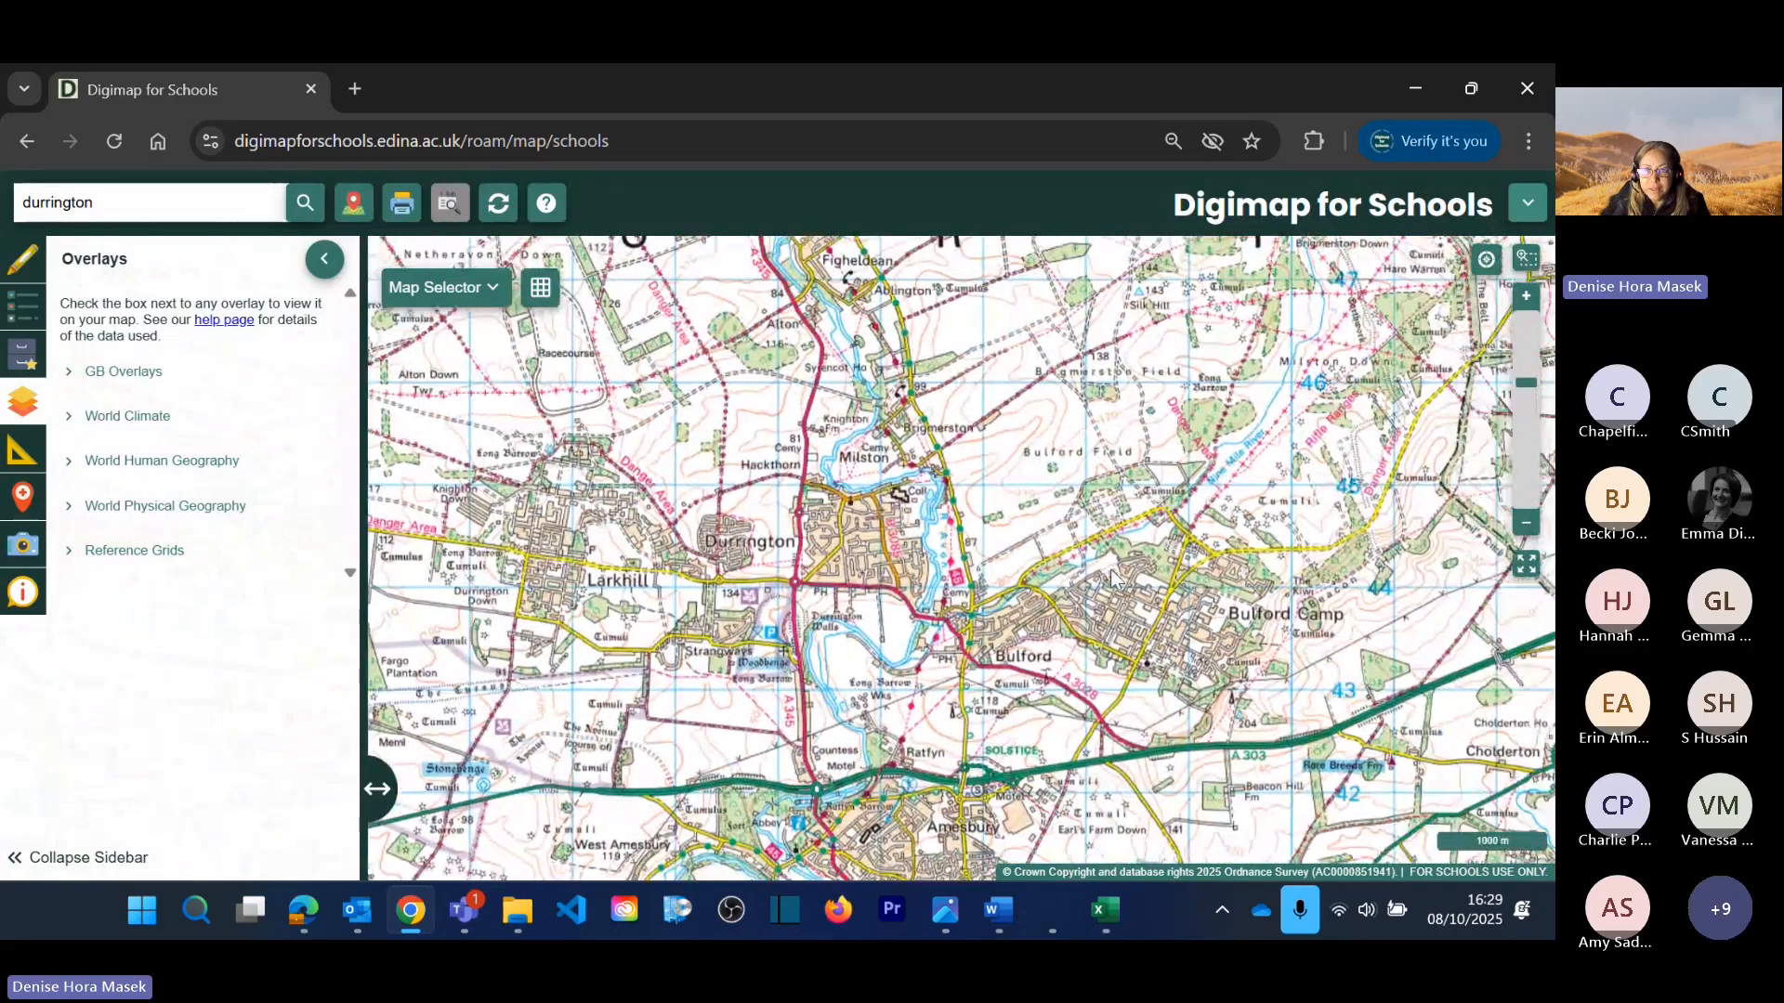
scroll(1111, 589, "down", 1)
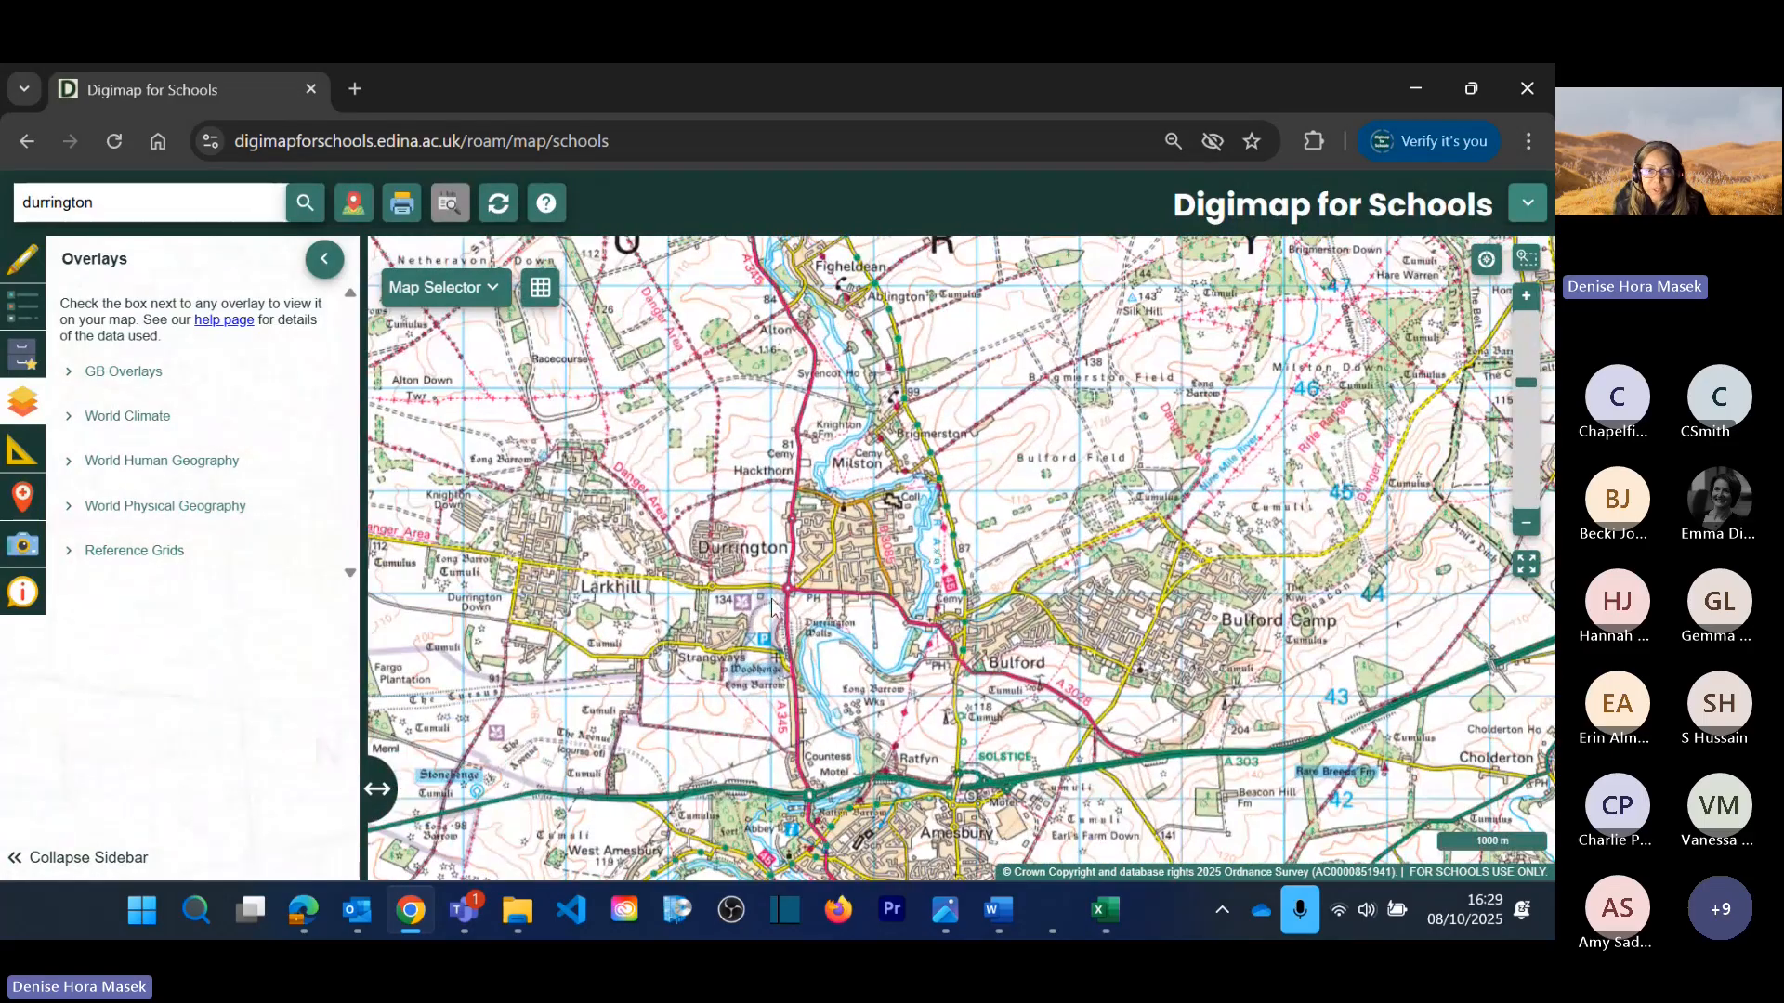
scroll(788, 583, "up", 1)
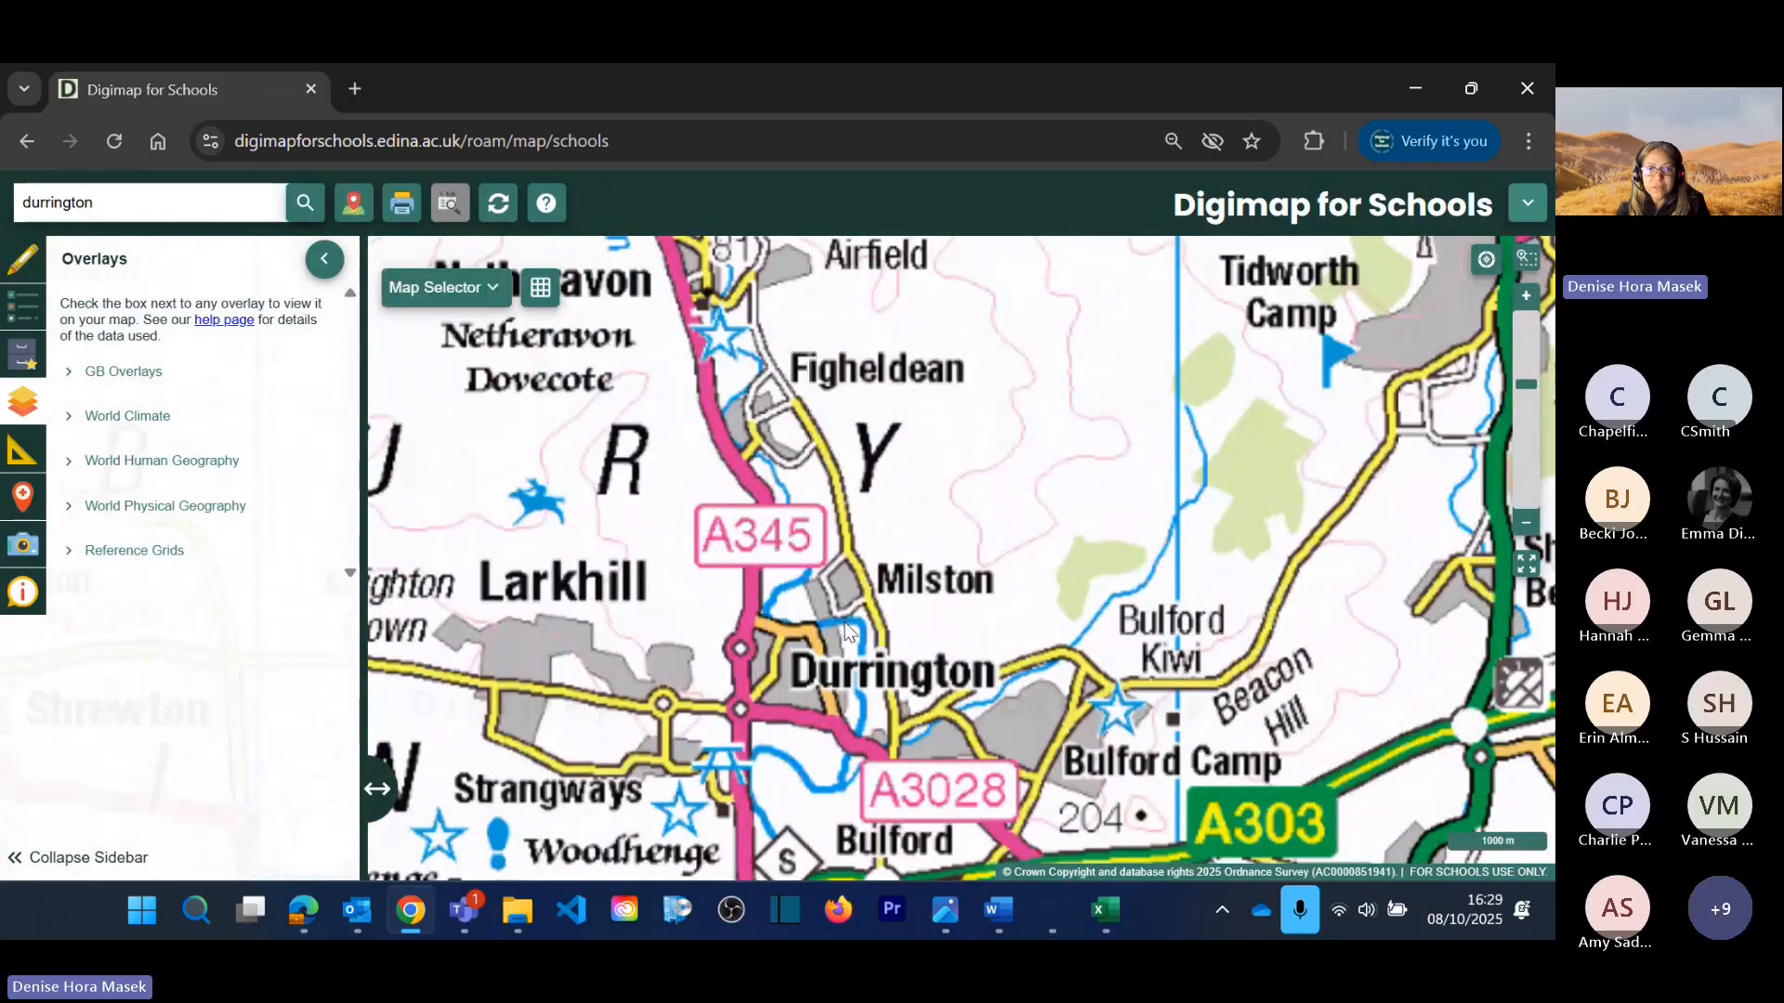
scroll(849, 626, "up", 1)
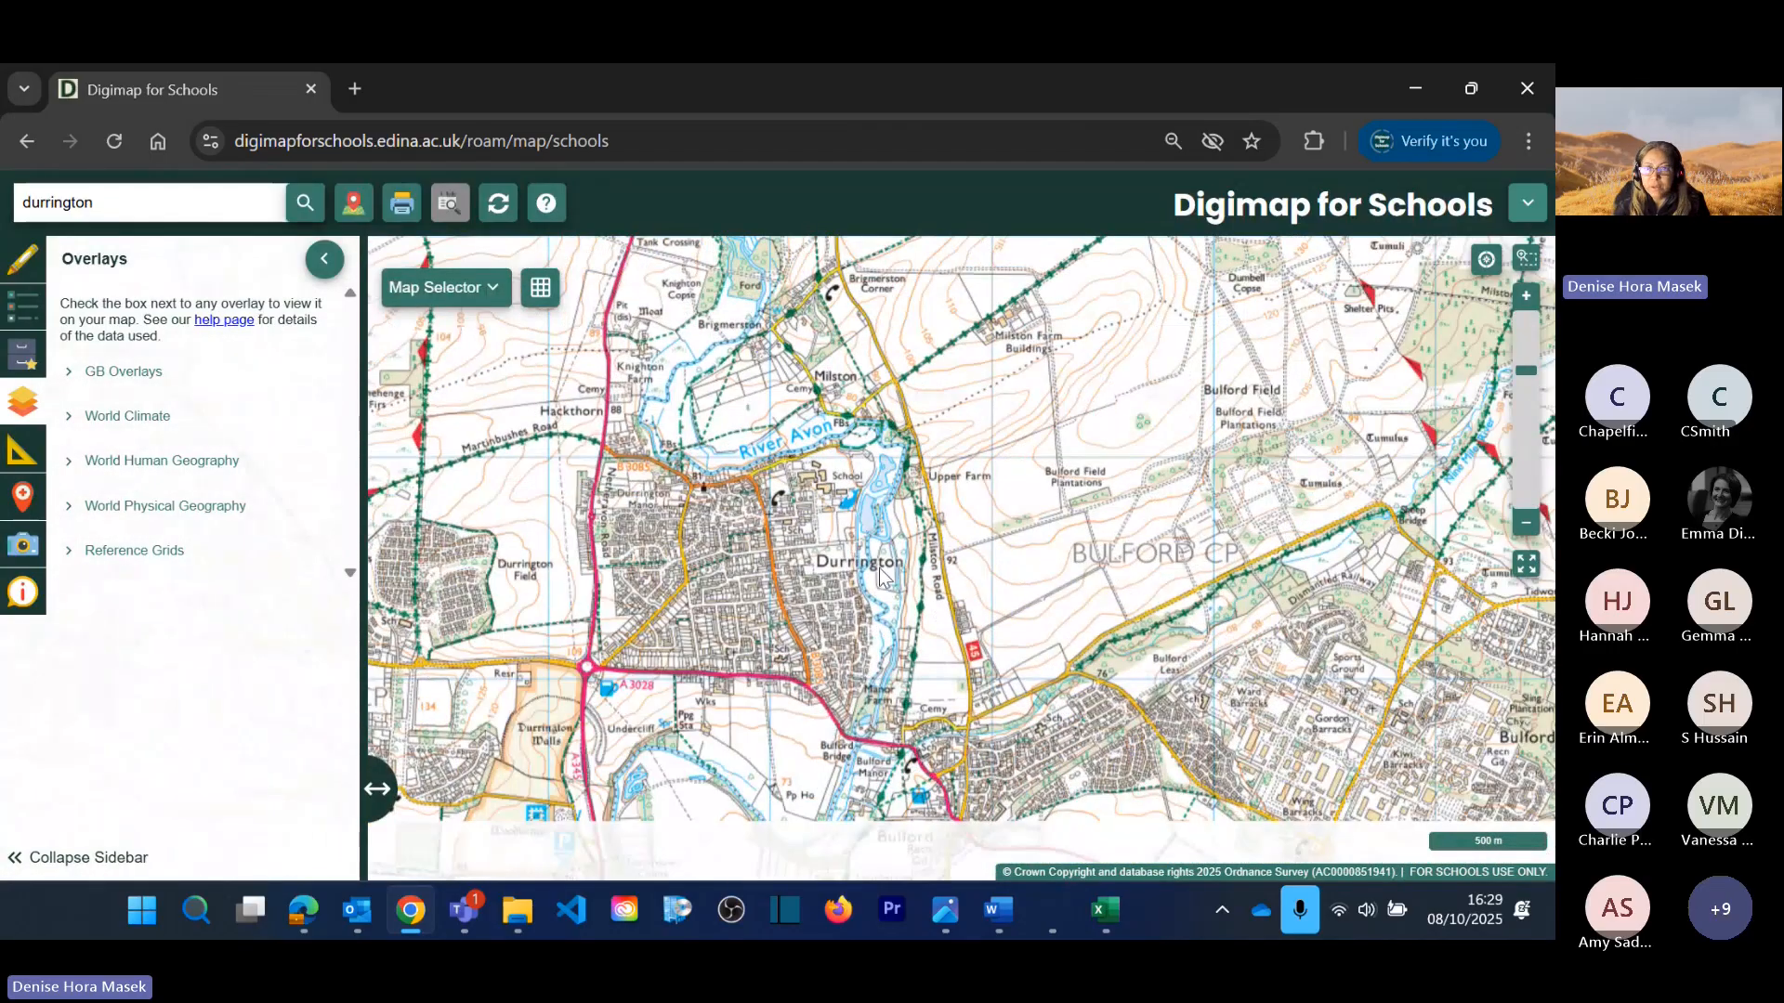
left_click_drag(1014, 572, 811, 451)
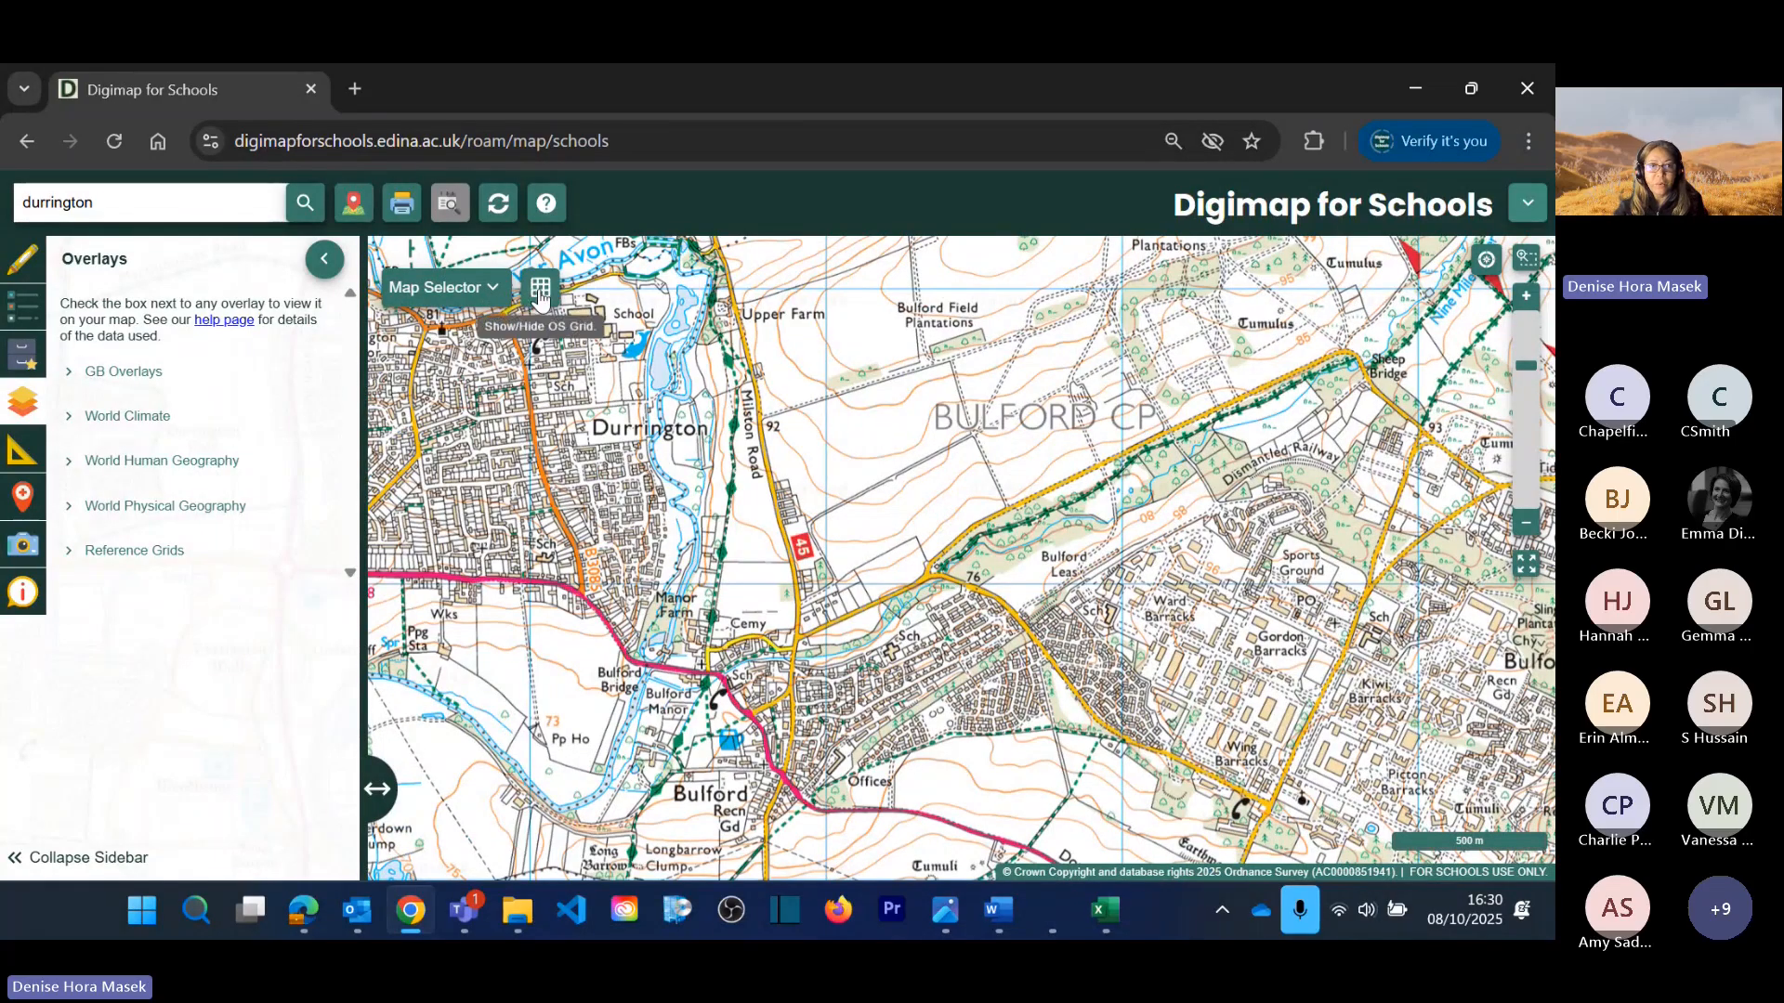
left_click(540, 290)
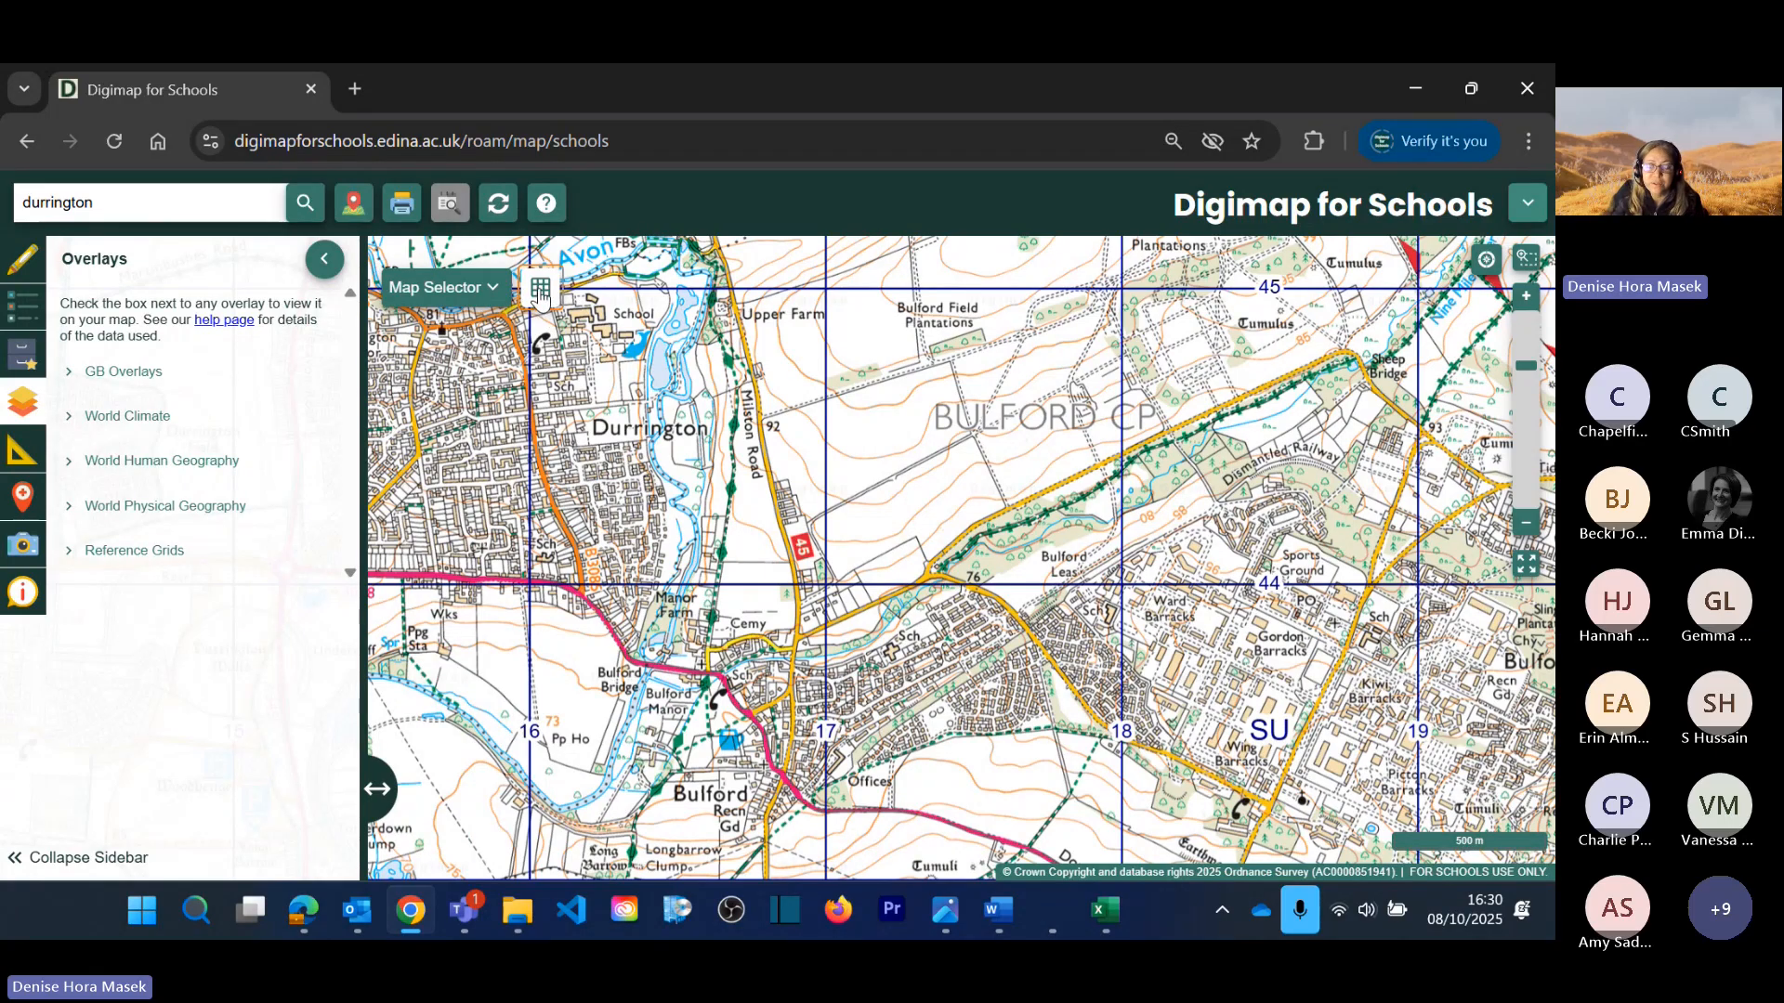
left_click(541, 294)
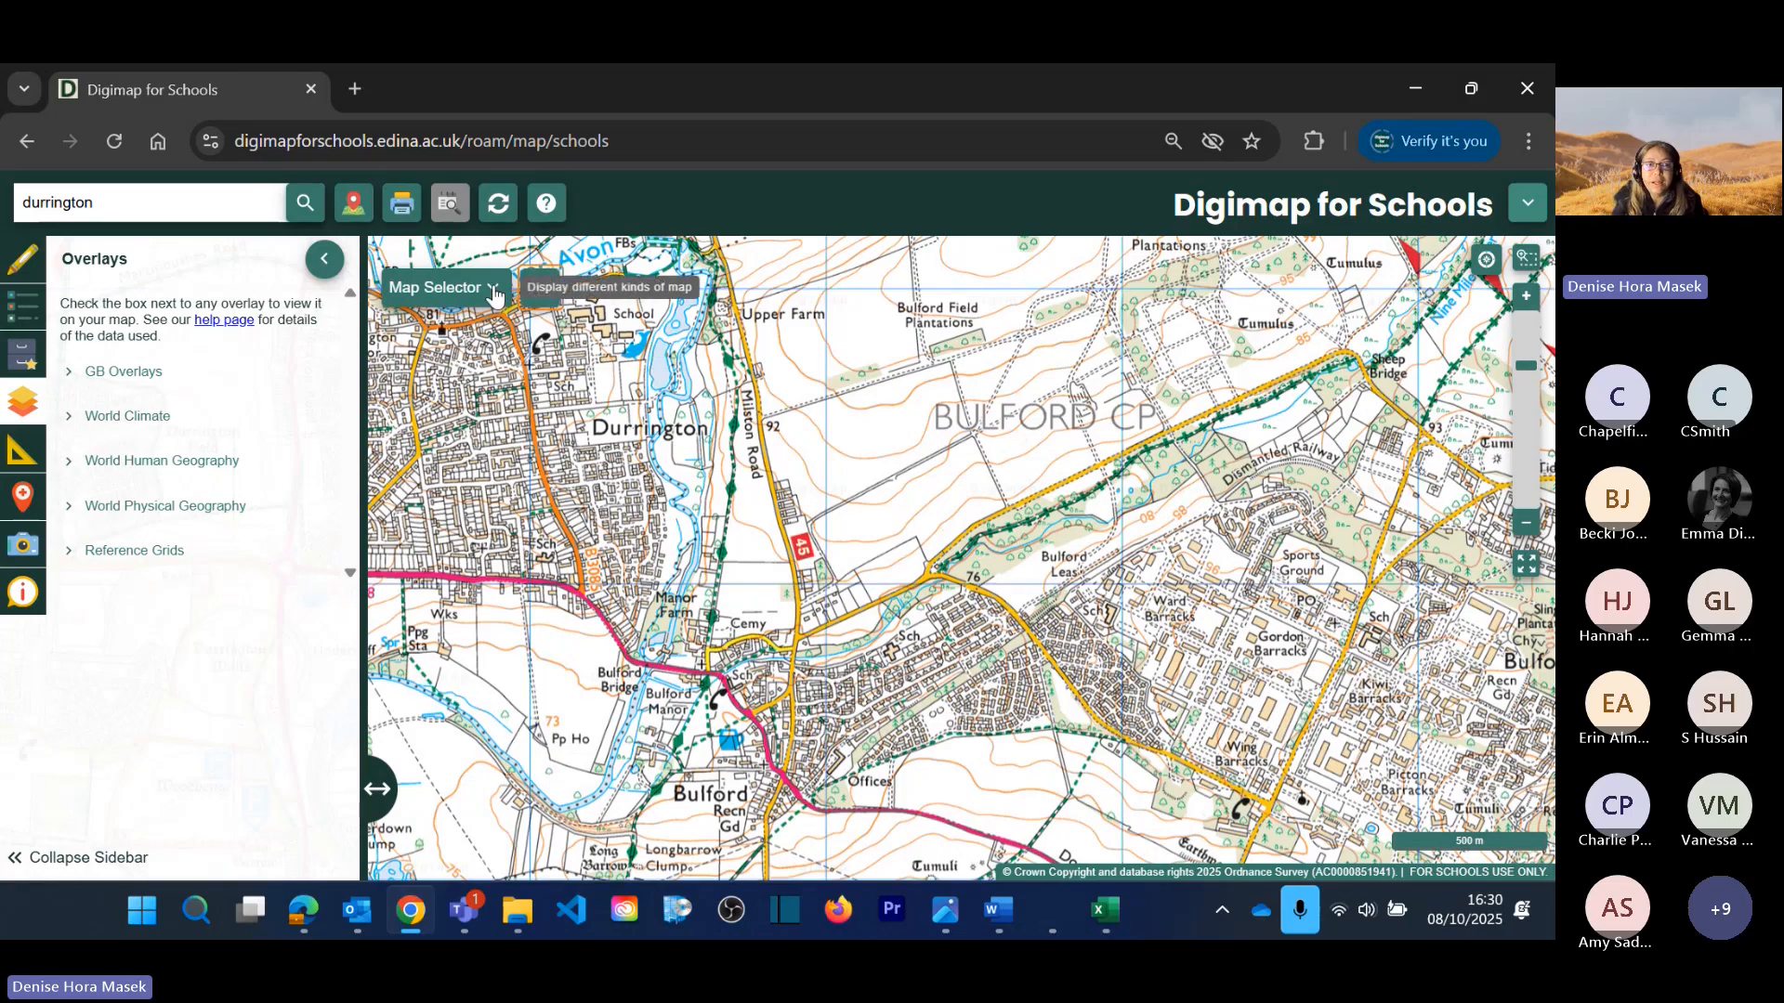
Step: Pair the 1890s map with the Ordnance Survey map, and fade fully to the 1890s map around Bulford
left_click(493, 290)
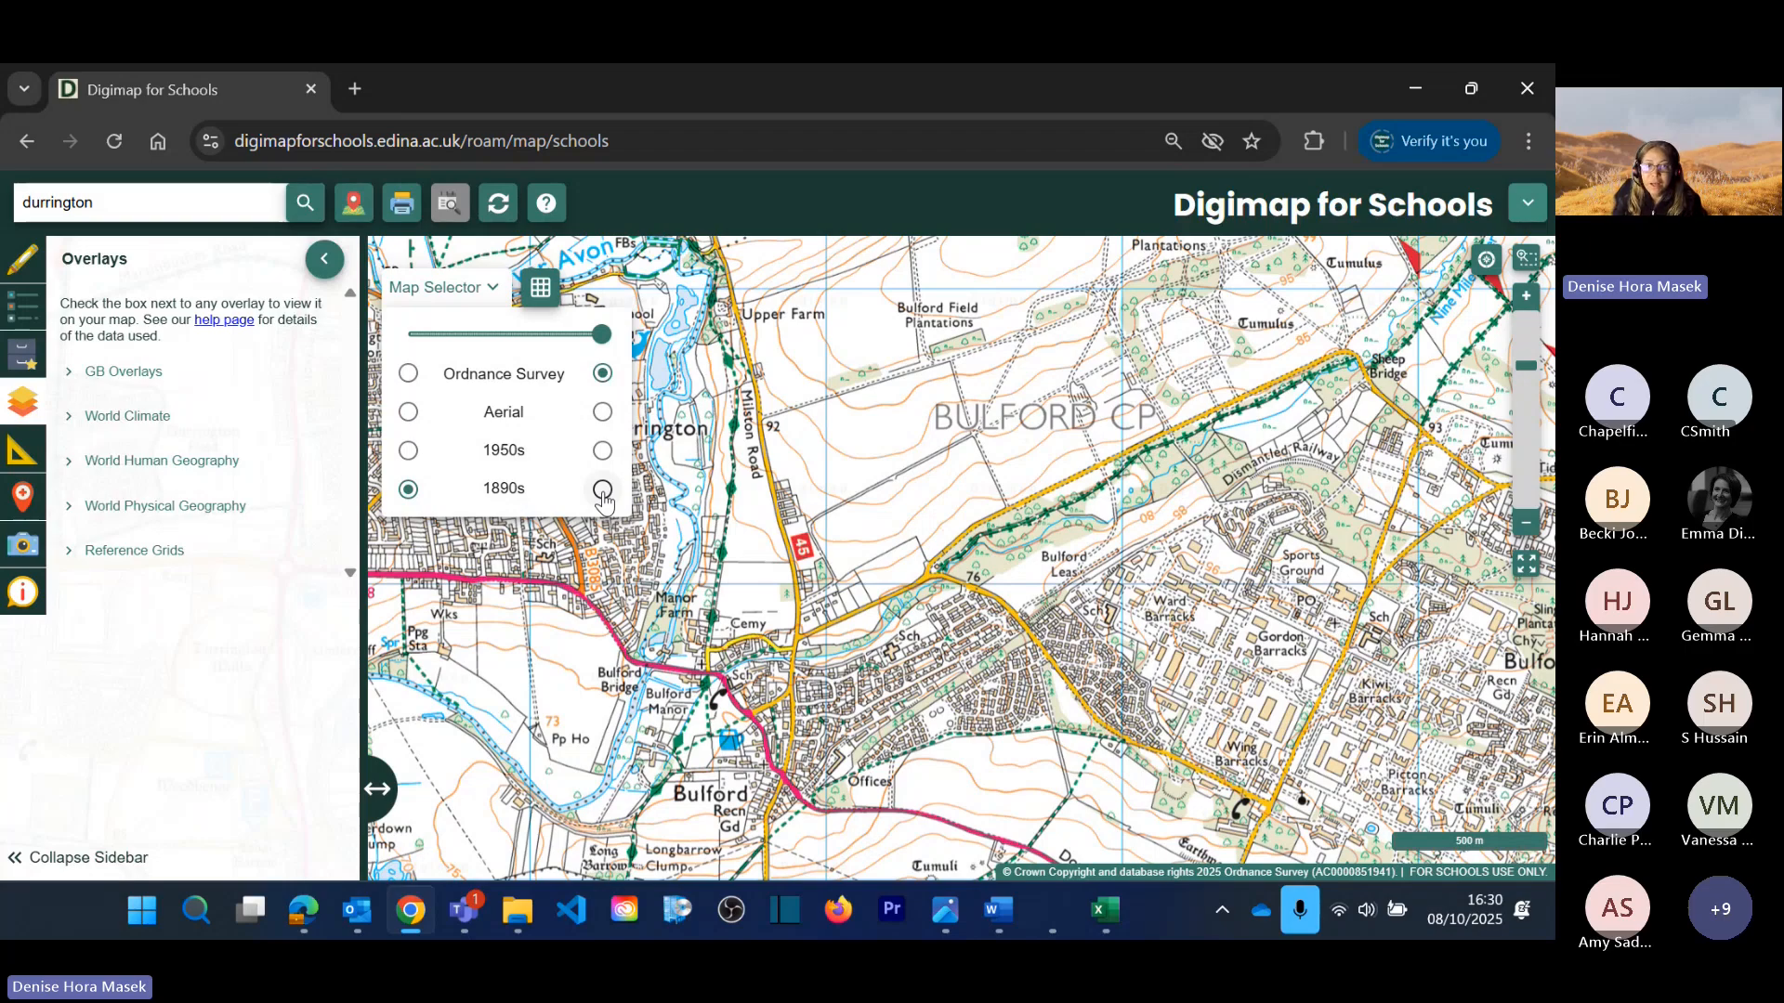
left_click(603, 491)
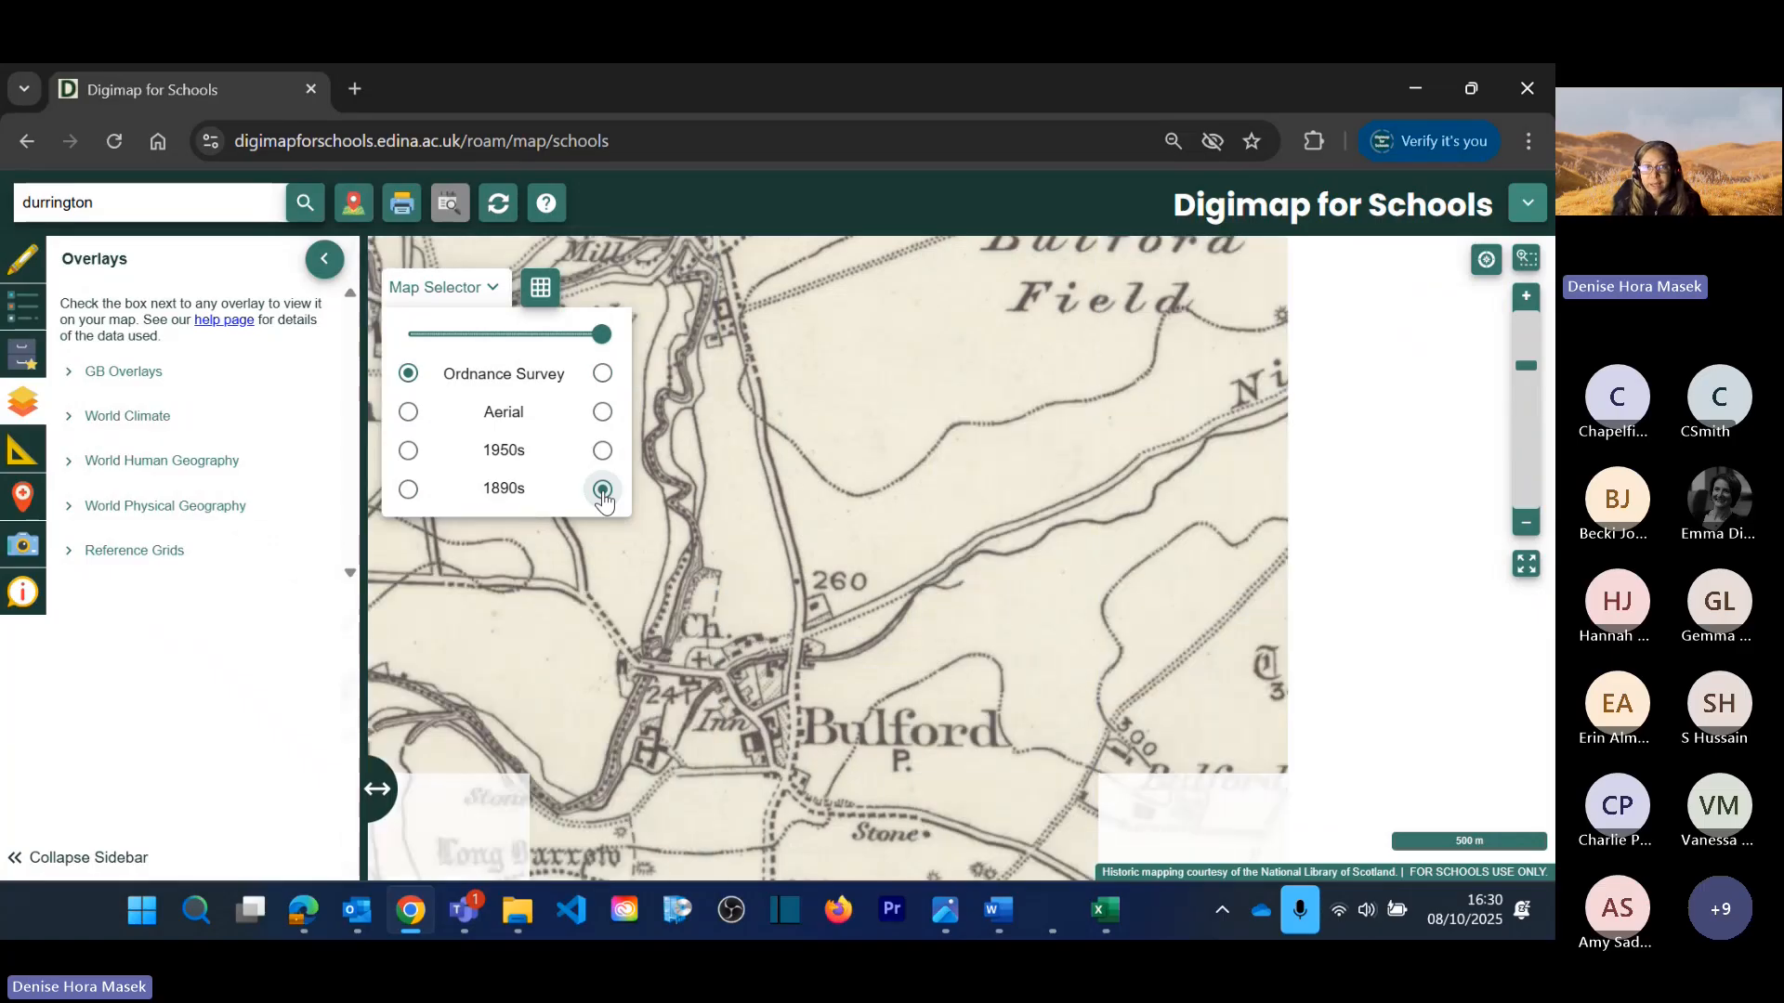
left_click(603, 374)
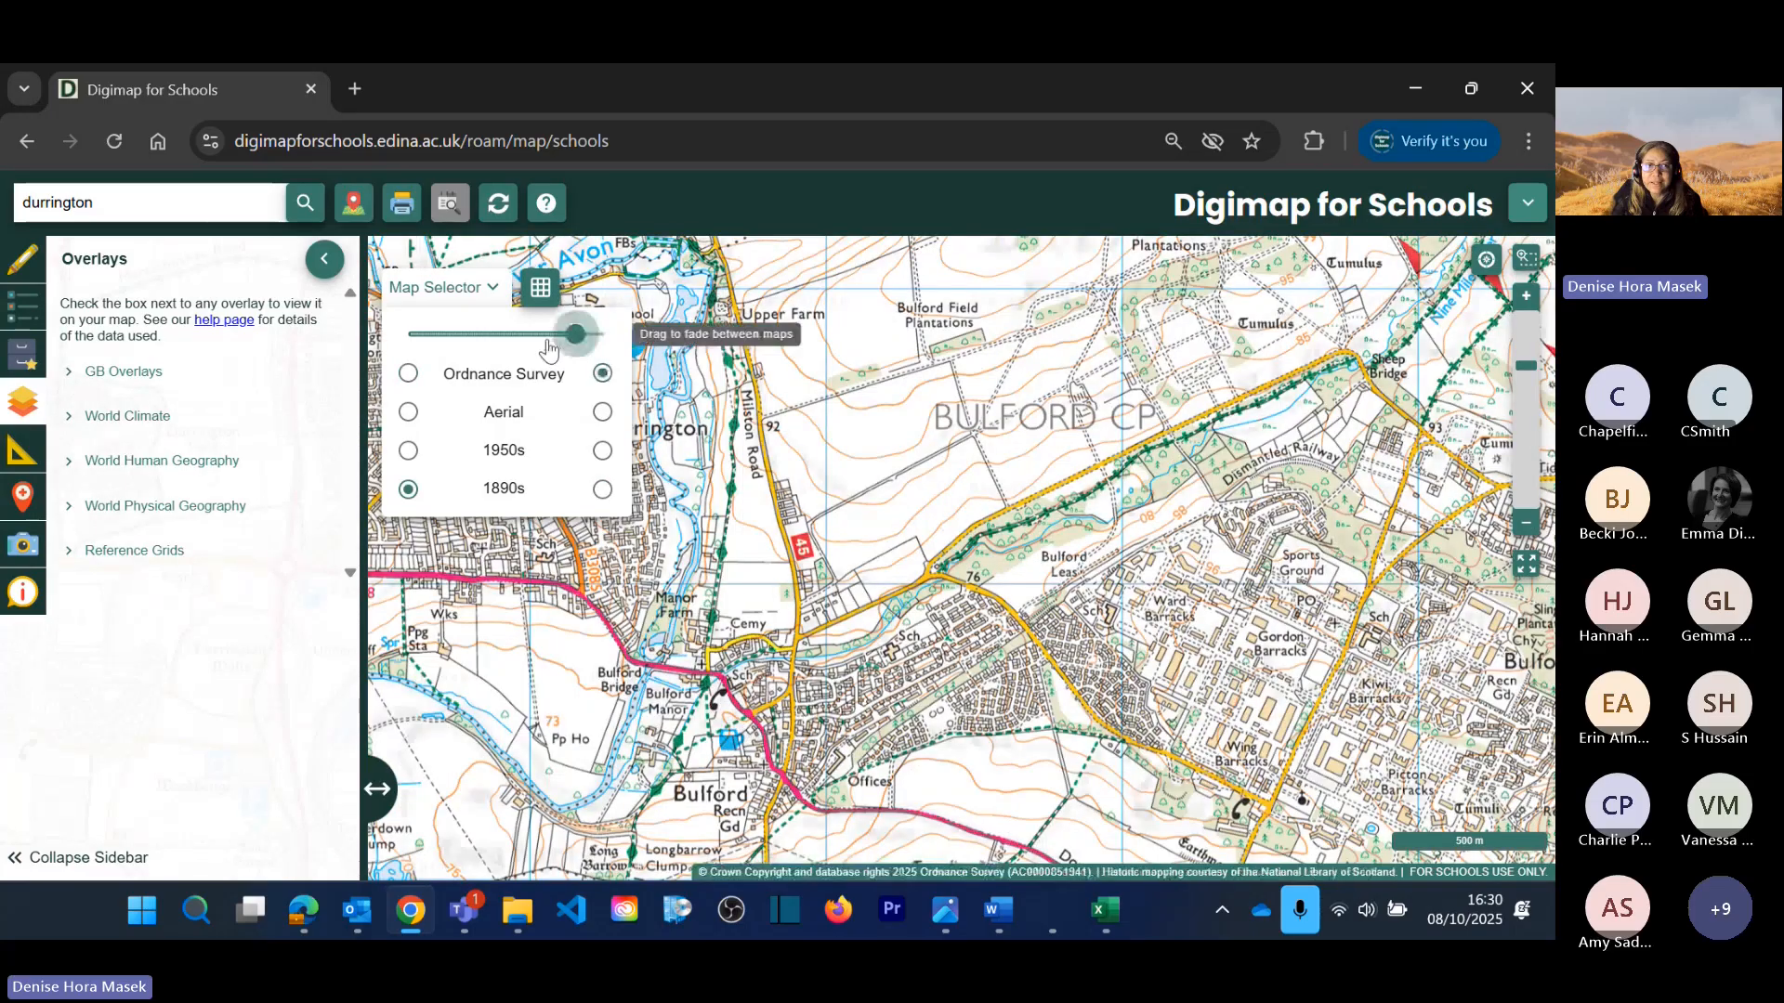
left_click_drag(549, 349, 407, 385)
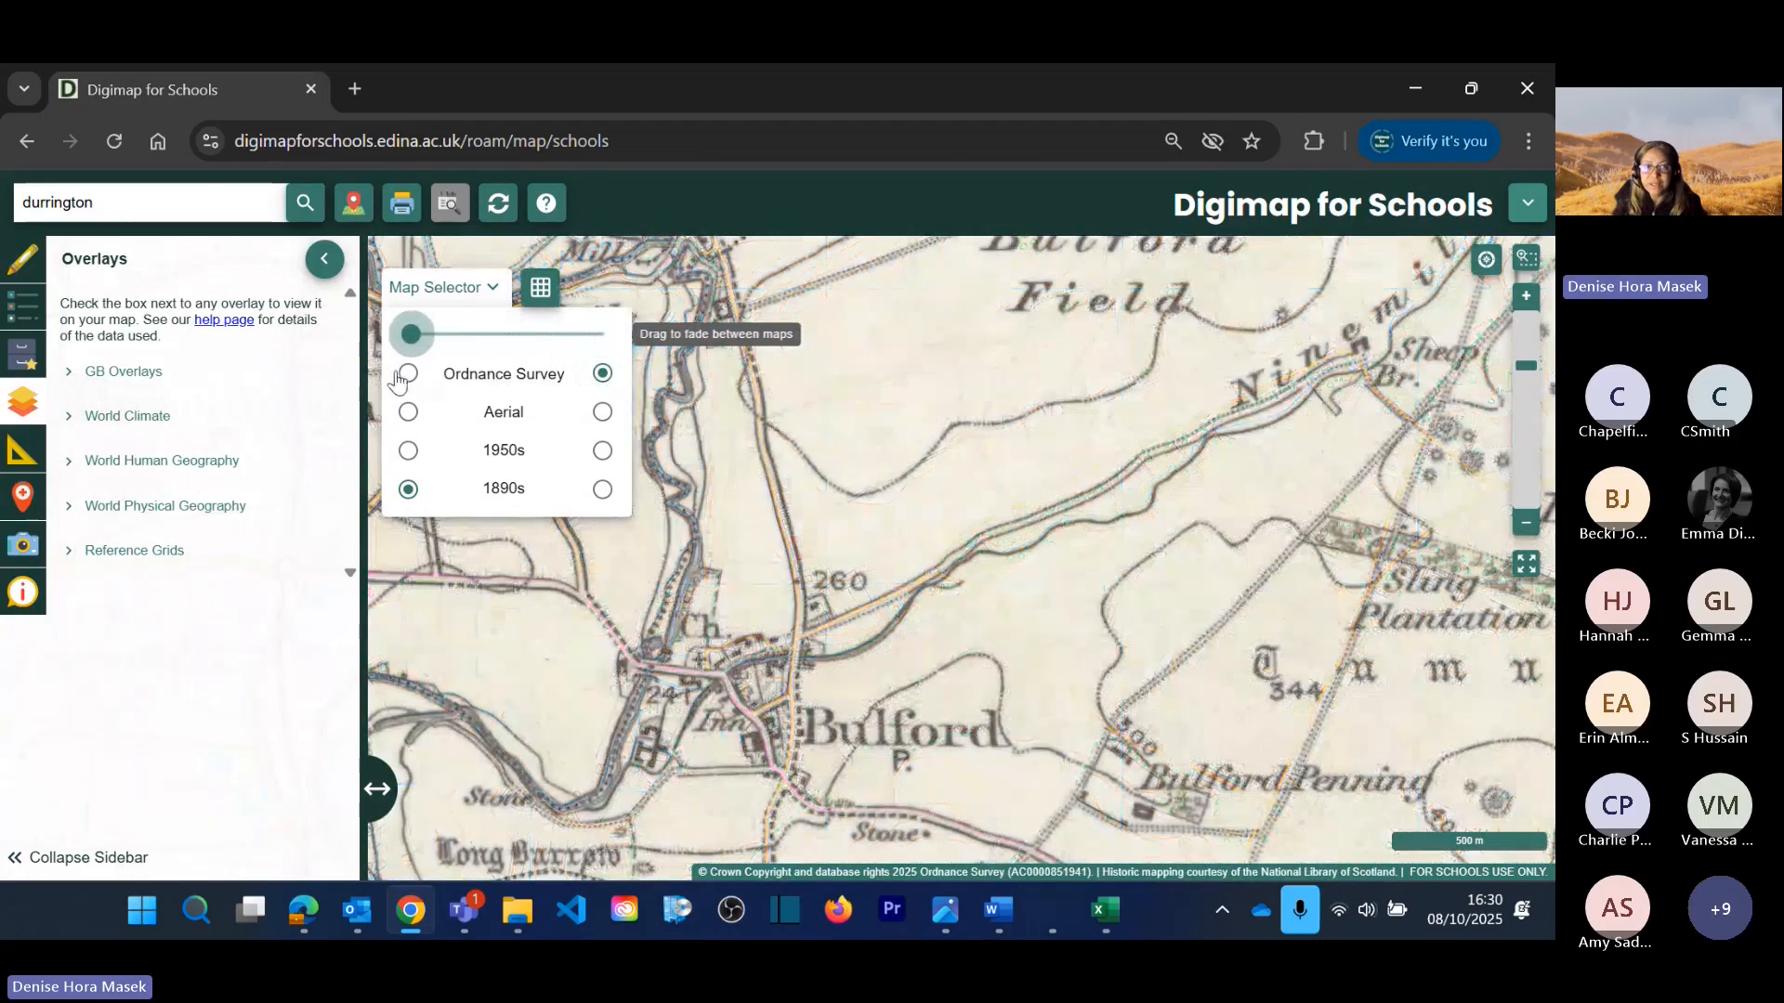
scroll(775, 537, "down", 1)
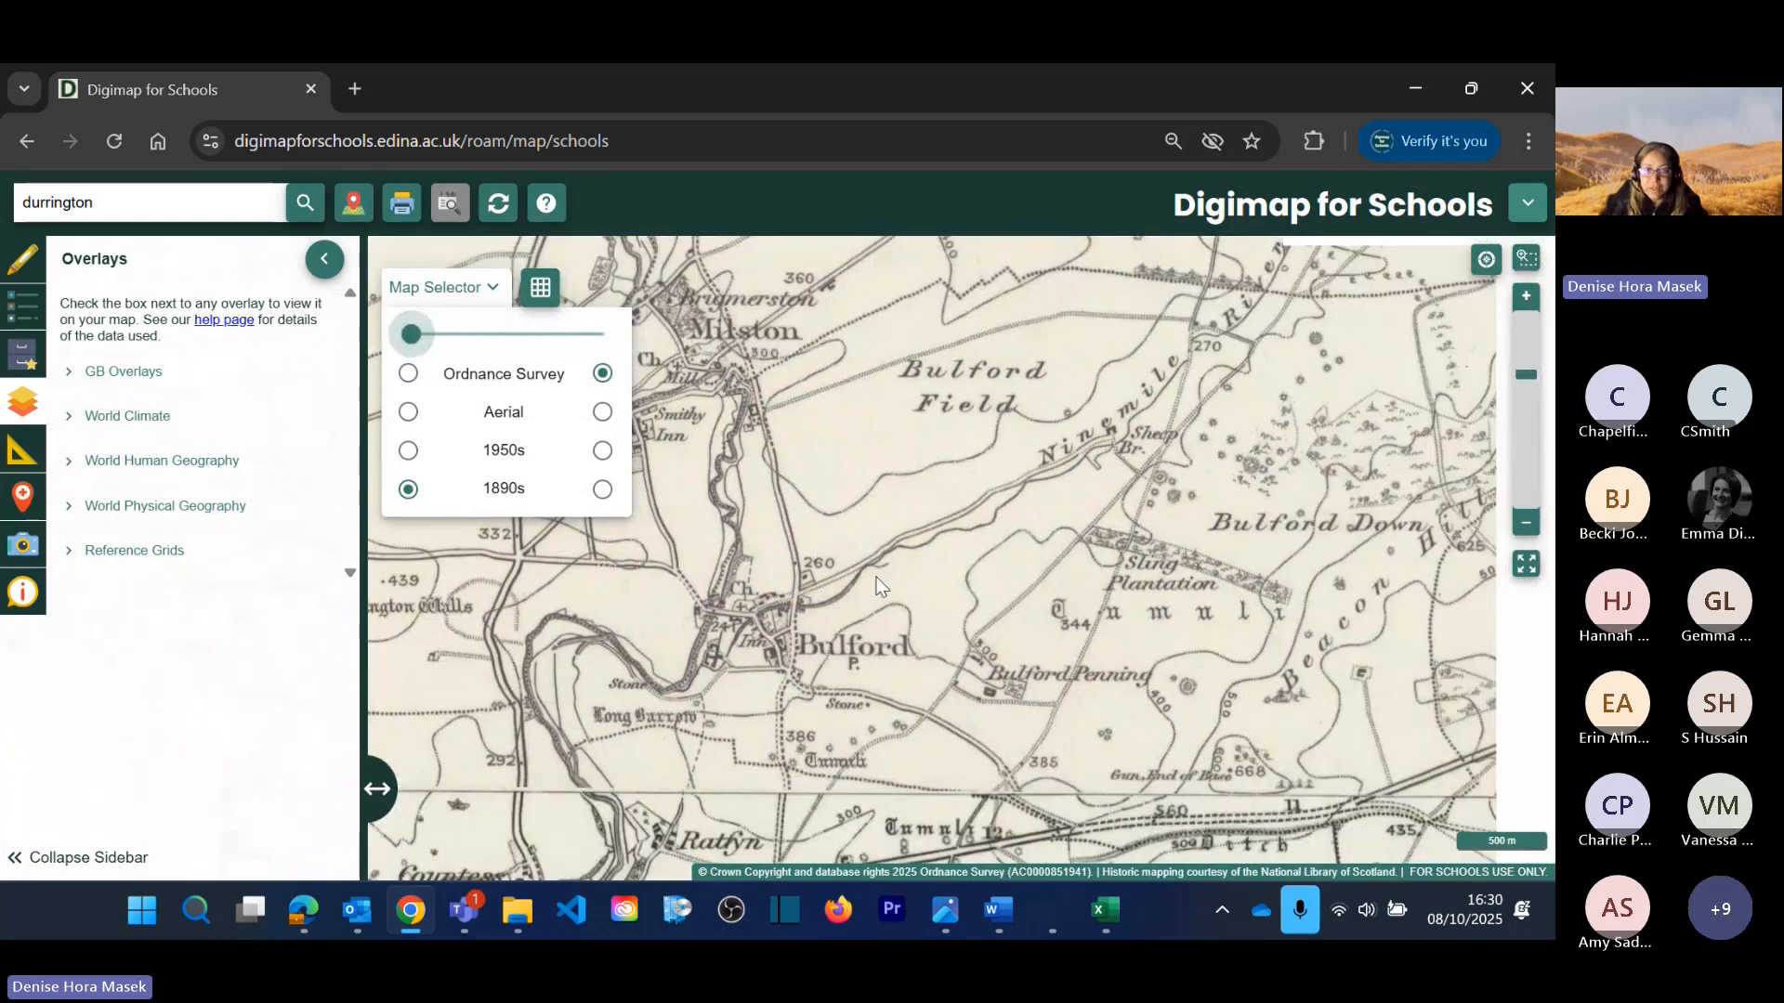
Step: Compare the 1890s and 1950s maps around Bulford, keep the 1950s map paired, and fade fully to the Ordnance Survey map
scroll(881, 586, "down", 1)
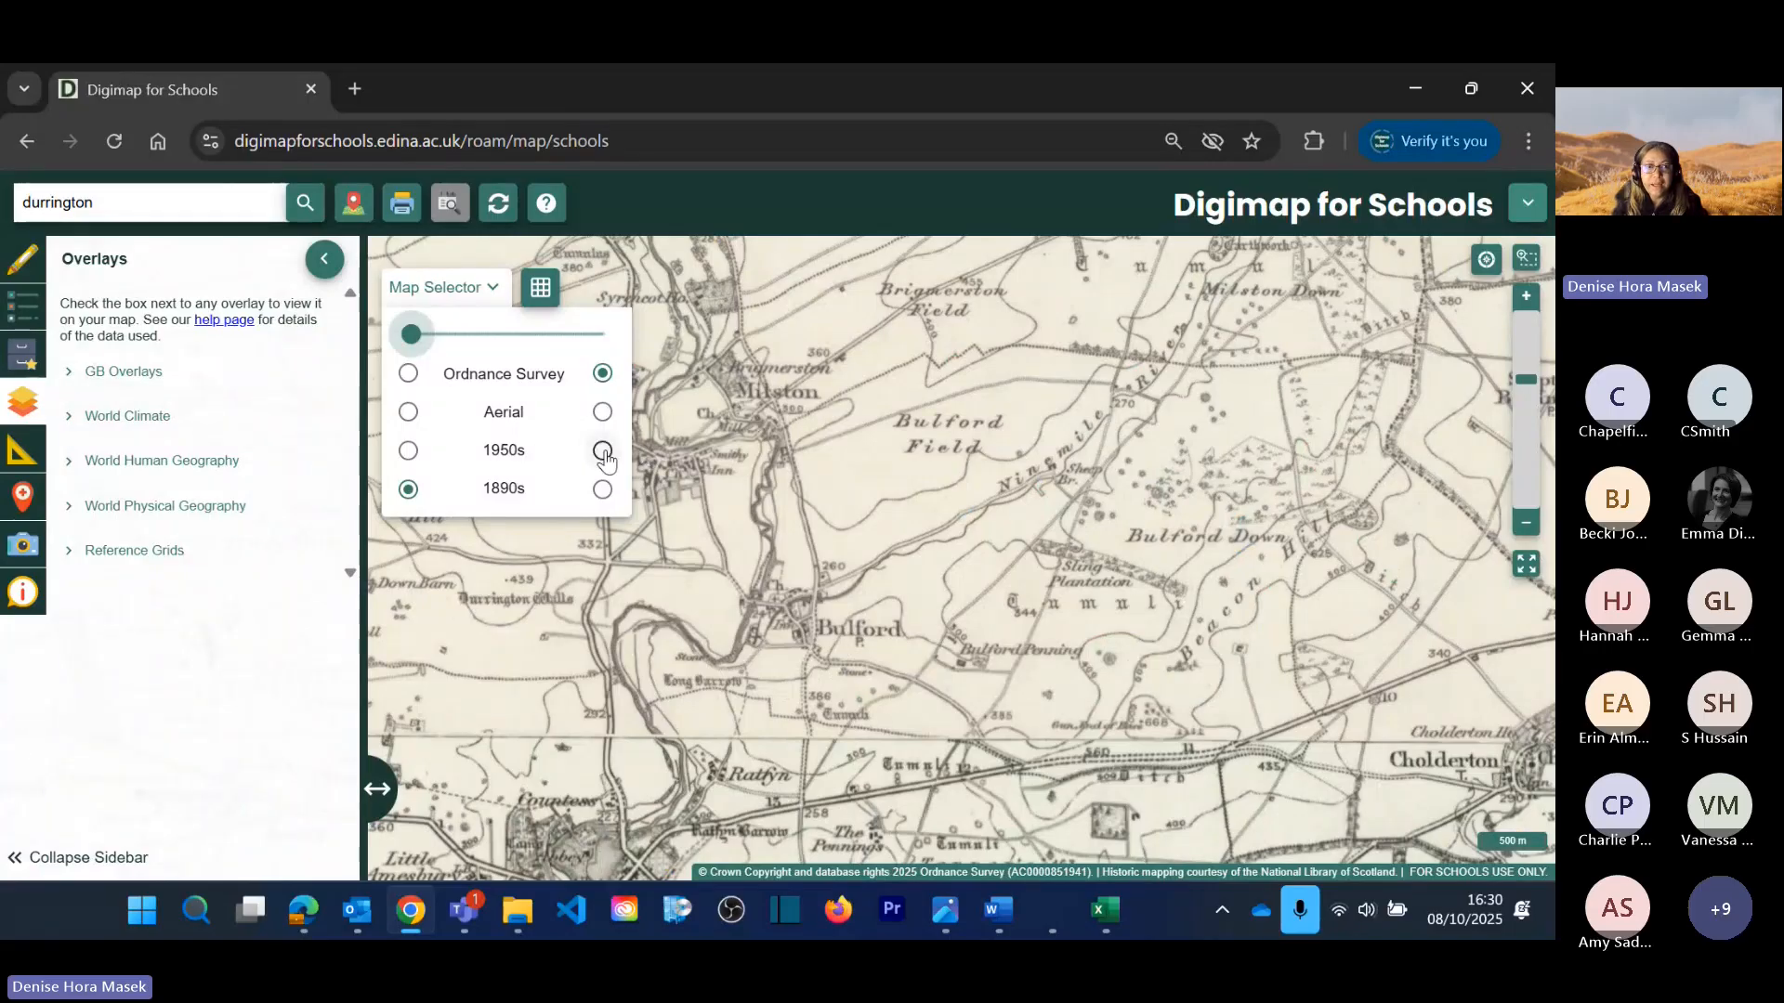
left_click(409, 452)
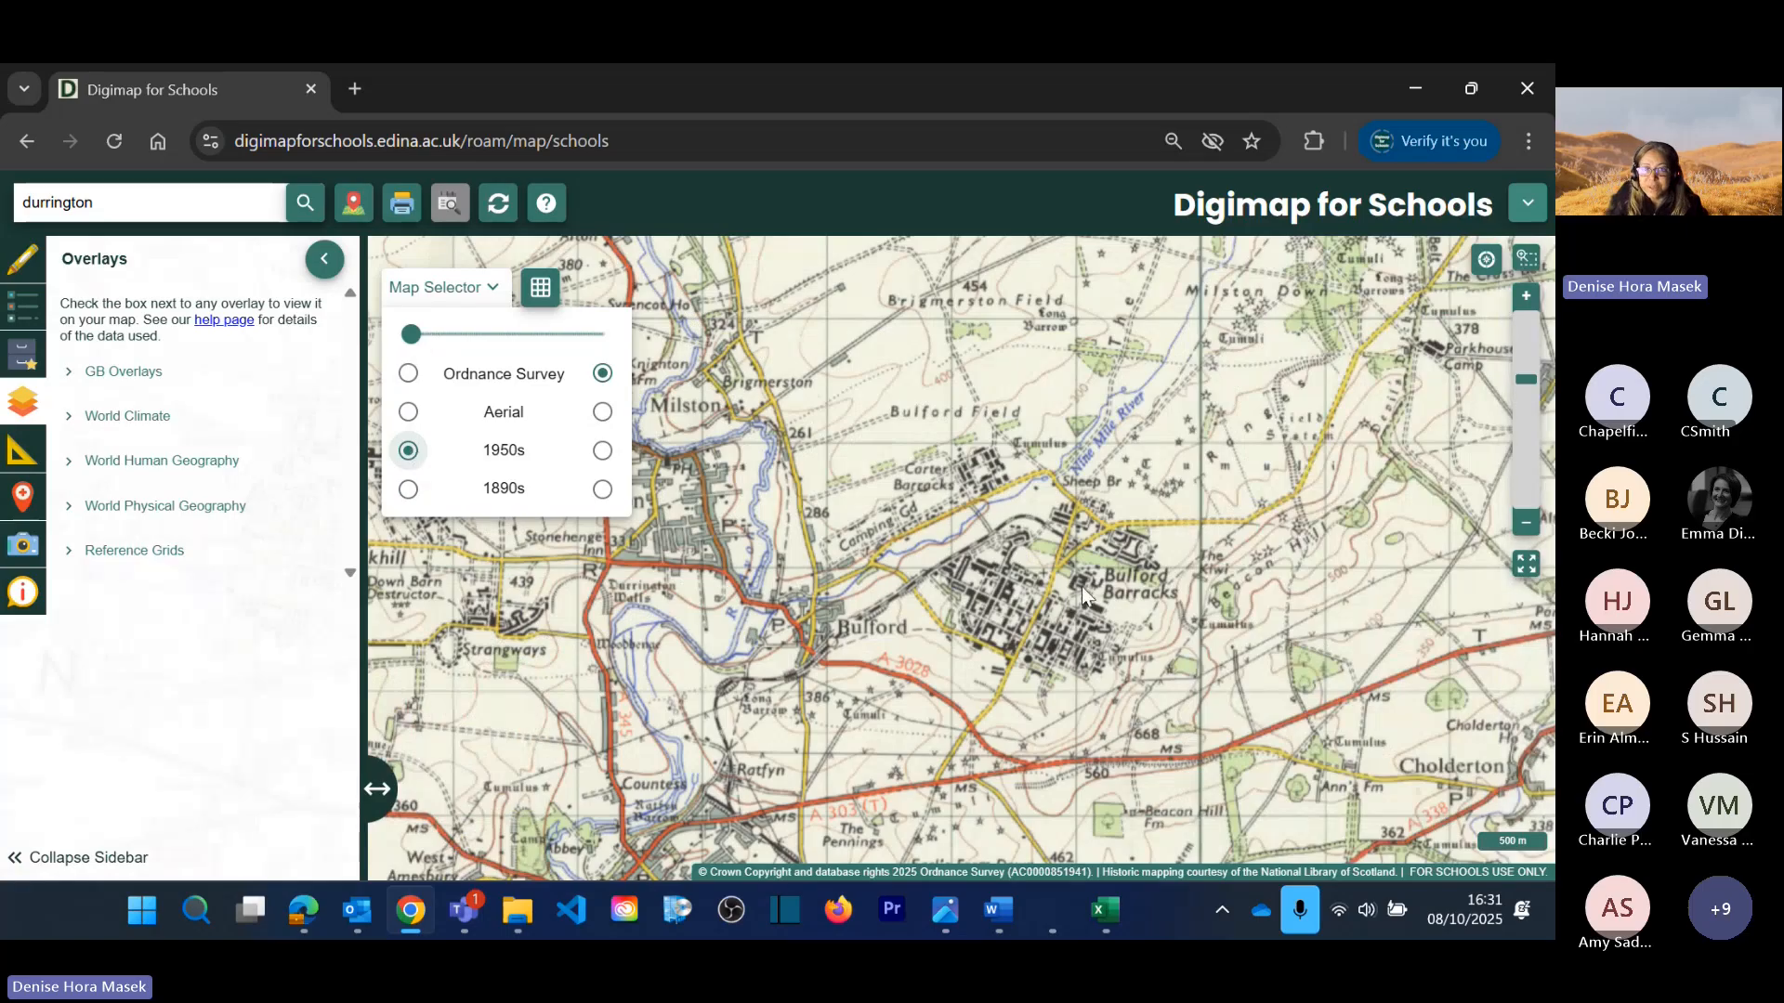
left_click(408, 490)
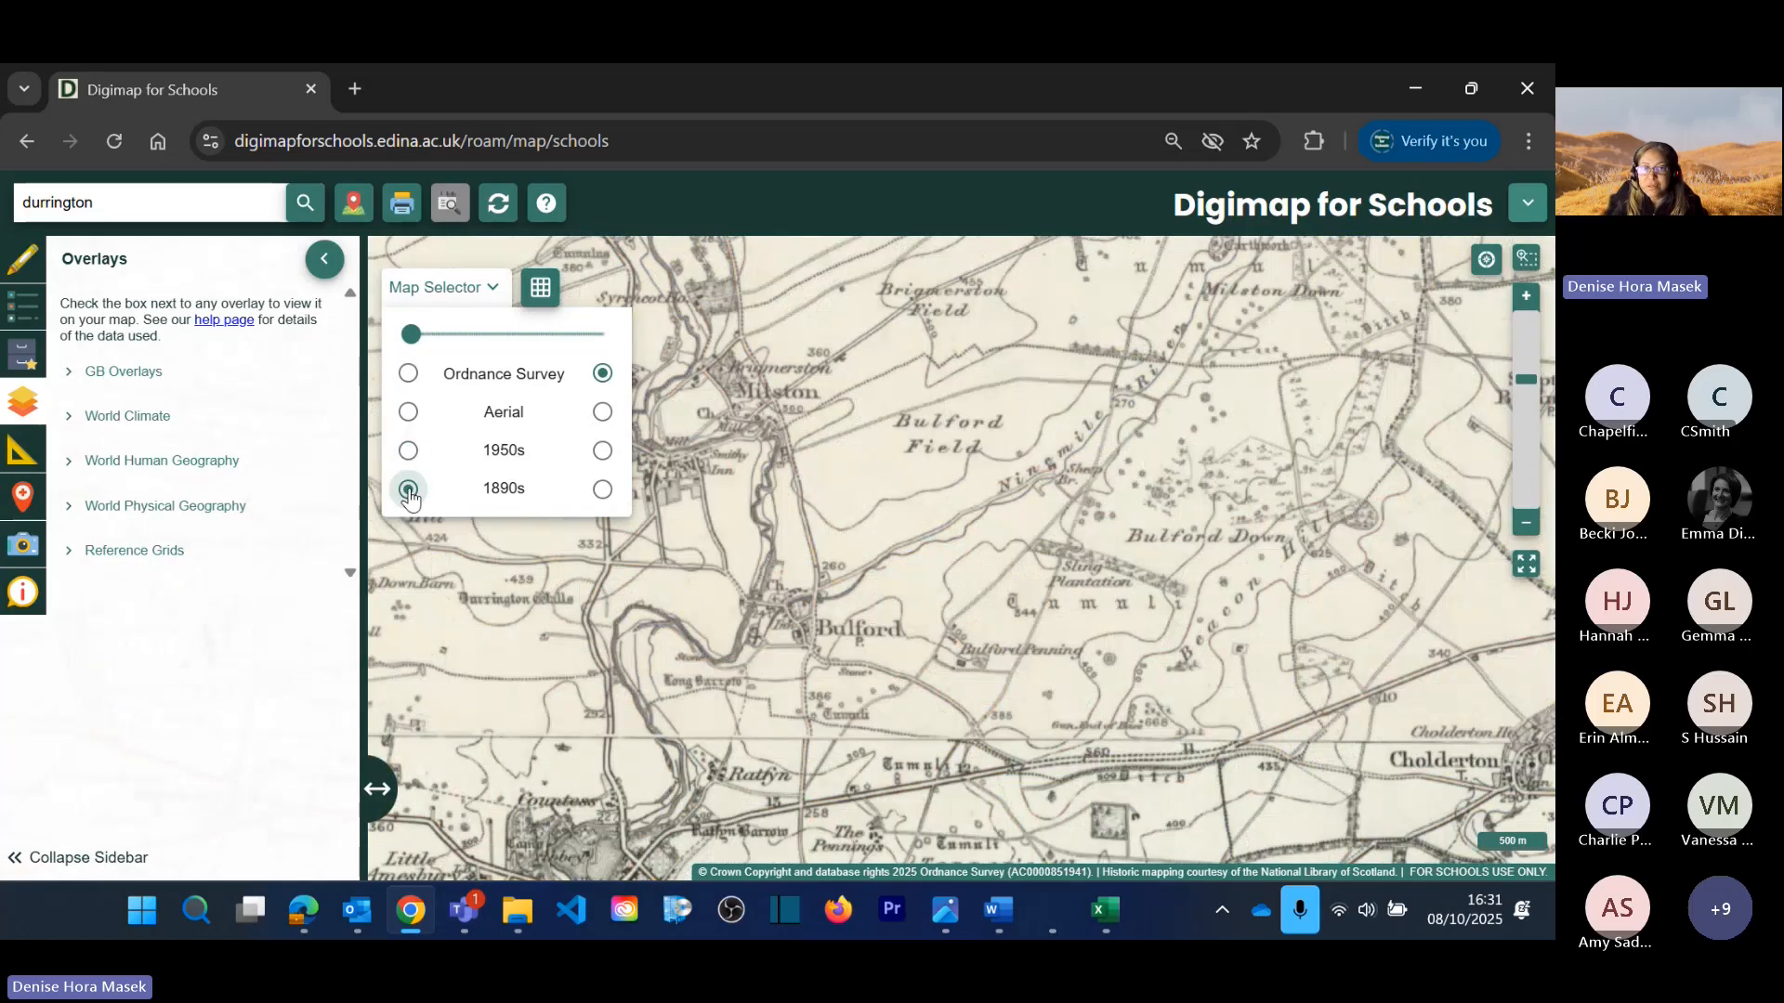
left_click(409, 453)
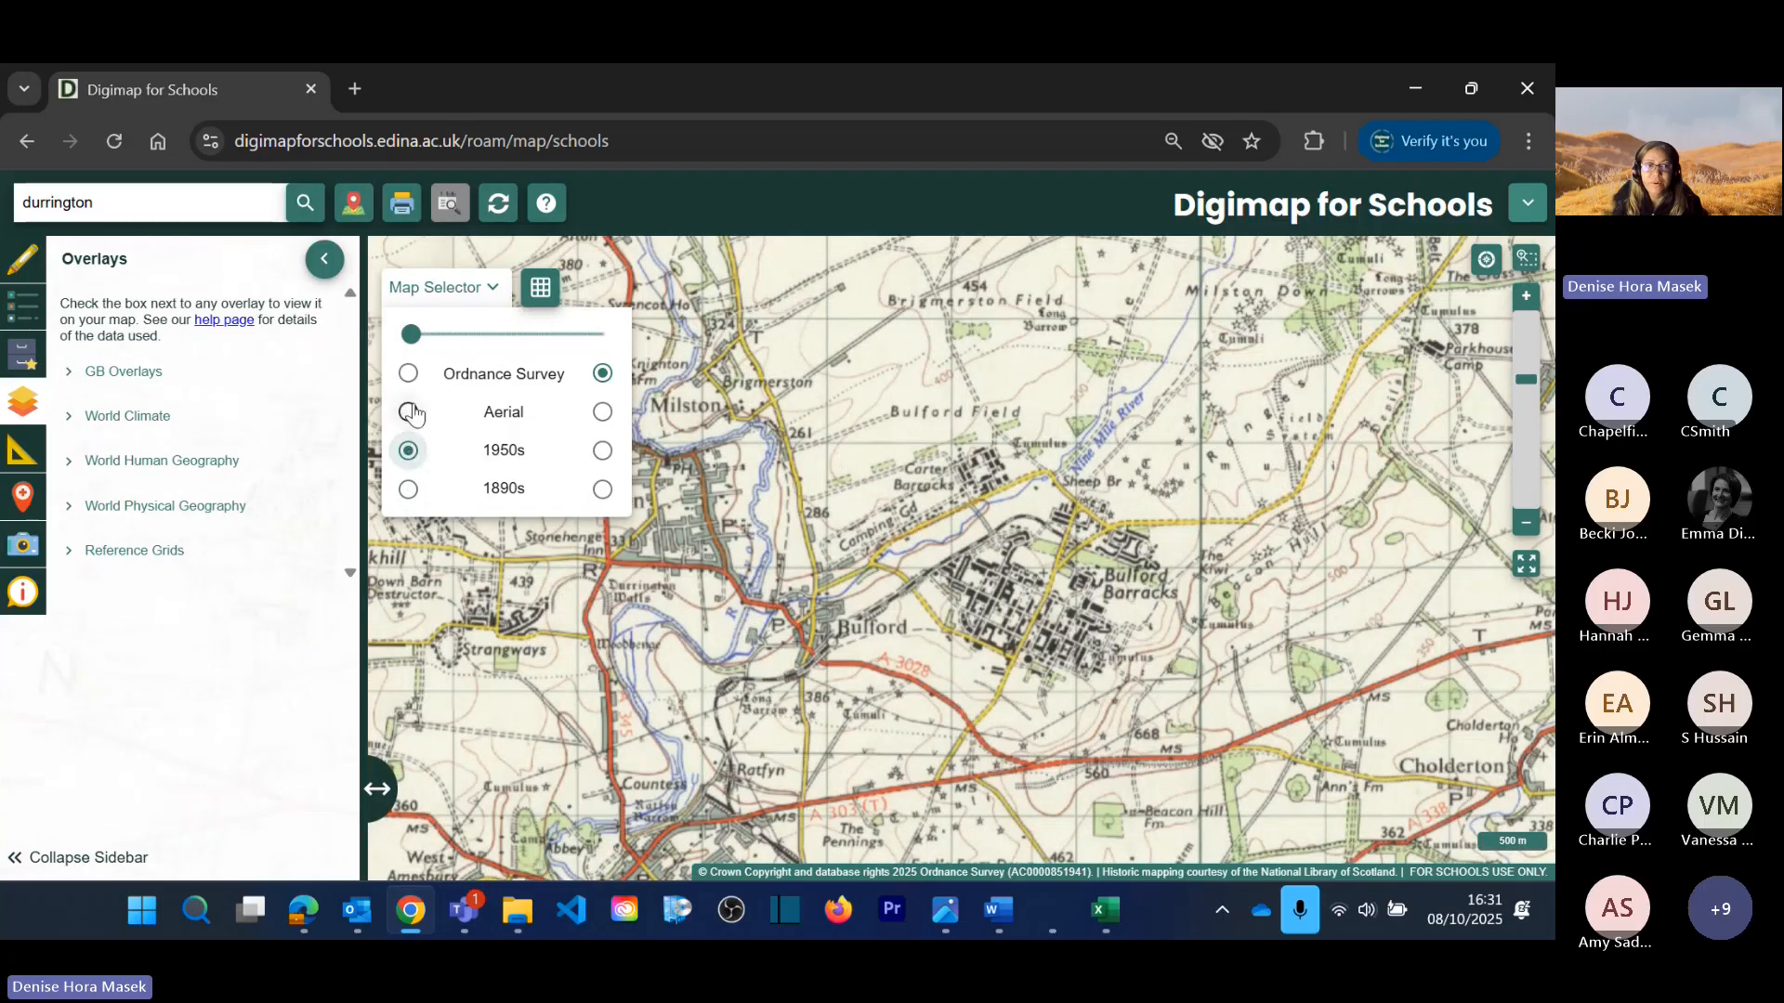
left_click_drag(410, 334, 602, 337)
scroll(950, 581, "up", 1)
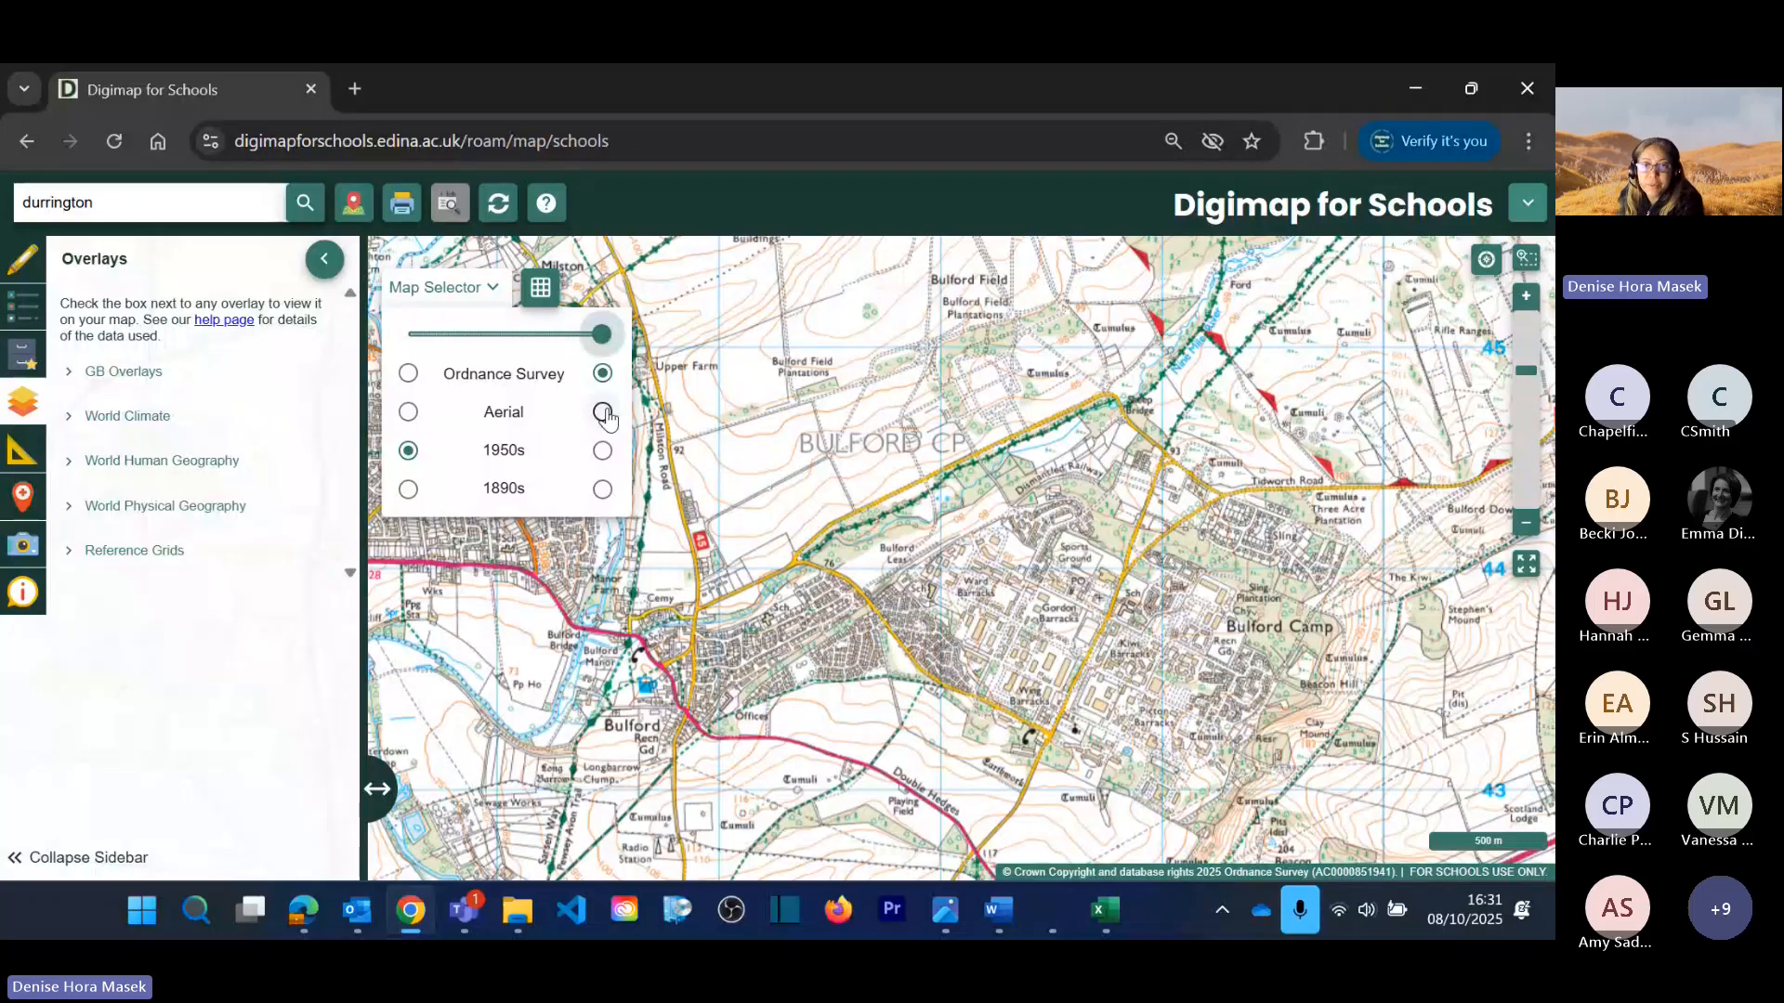
Step: Briefly view Bulford as aerial imagery, return to the Ordnance Survey map, and close the map selector
left_click(604, 414)
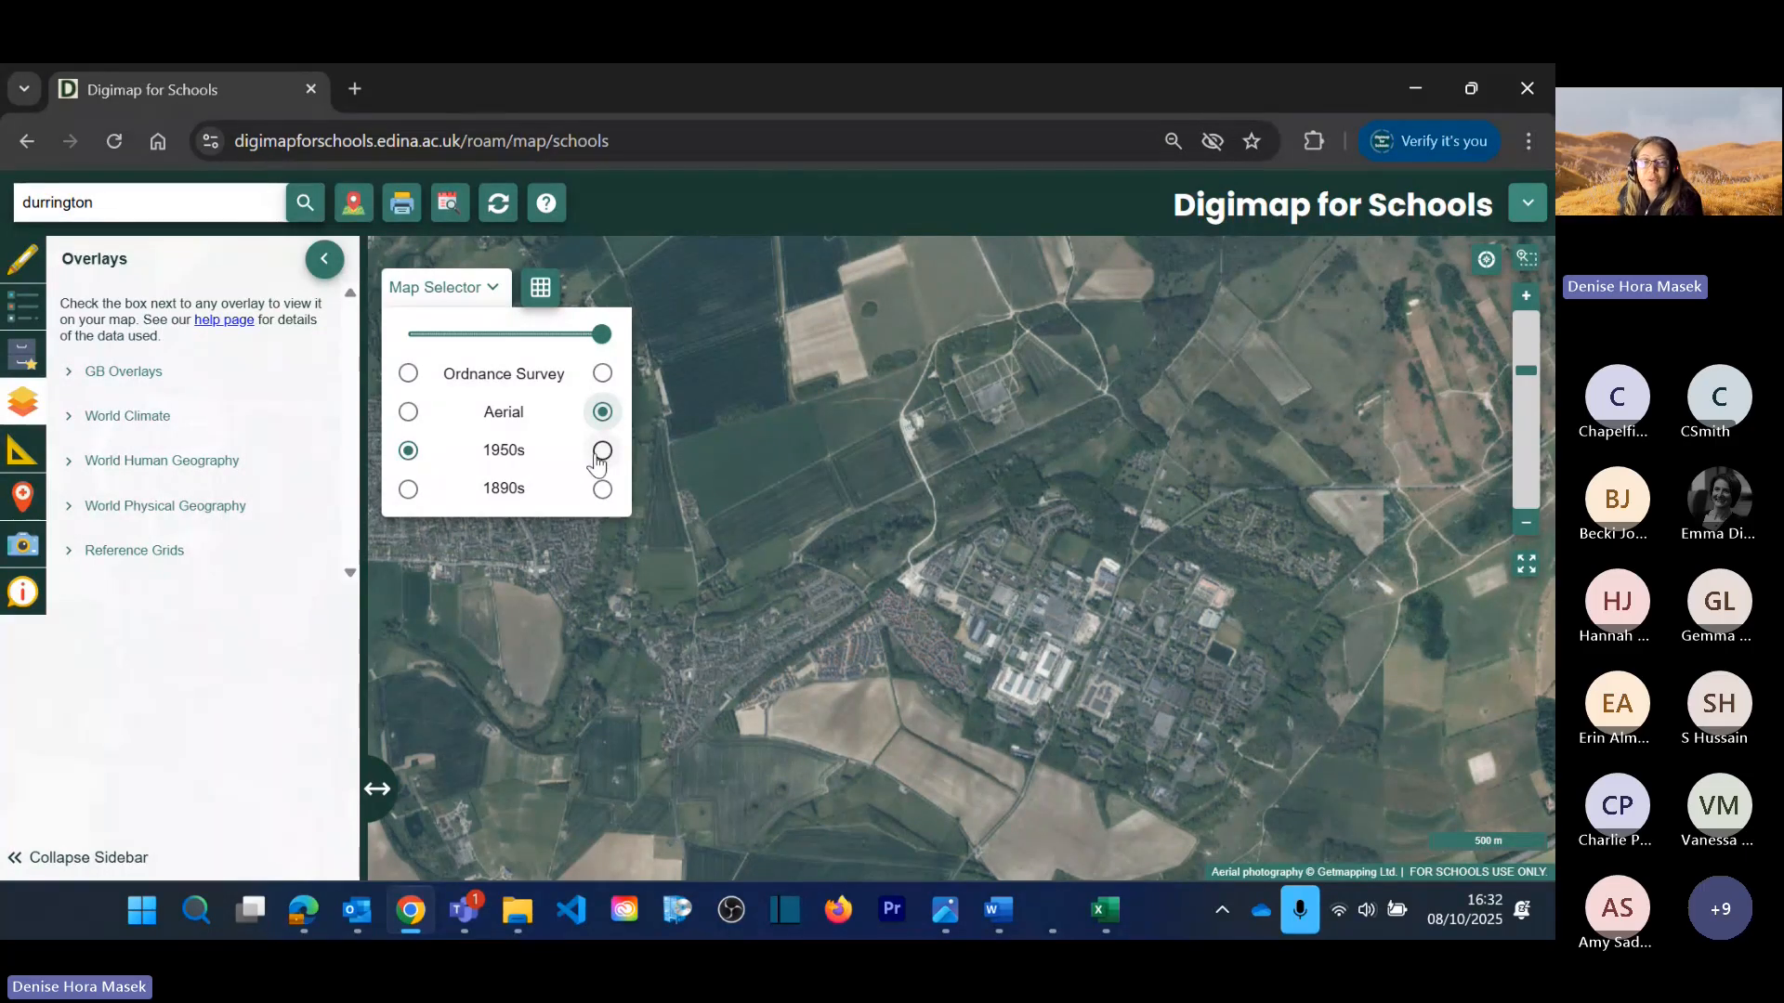
left_click(602, 373)
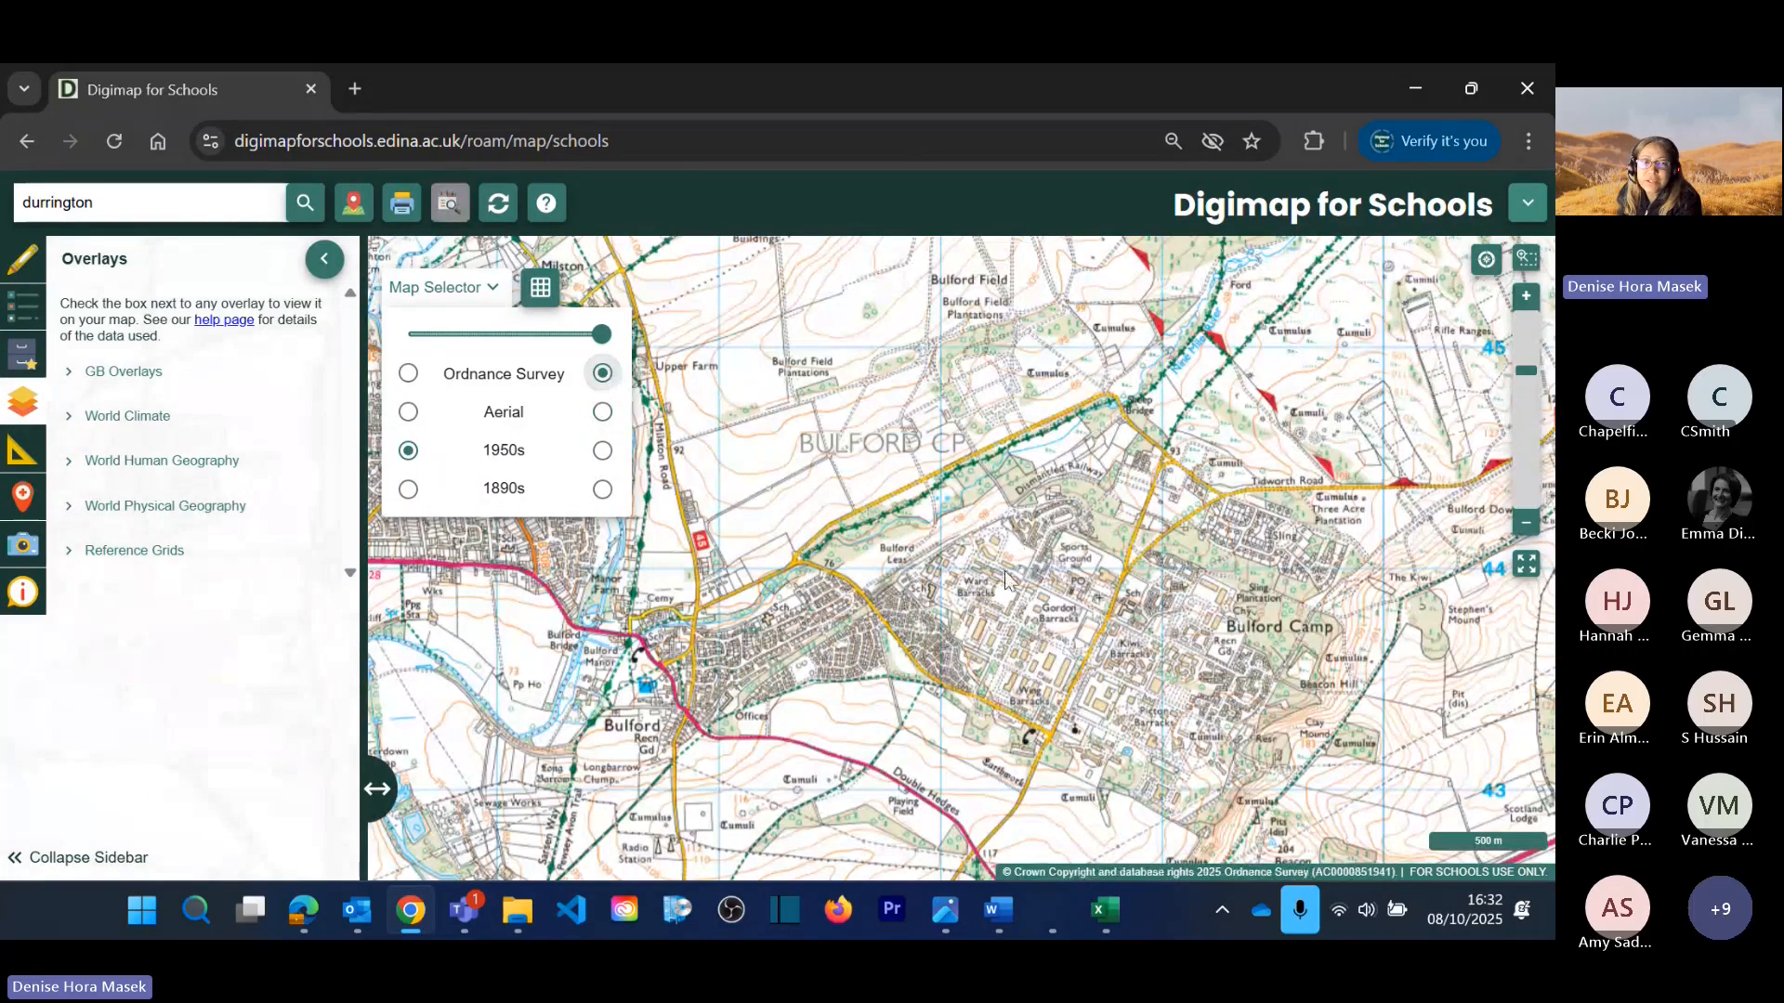
left_click(496, 296)
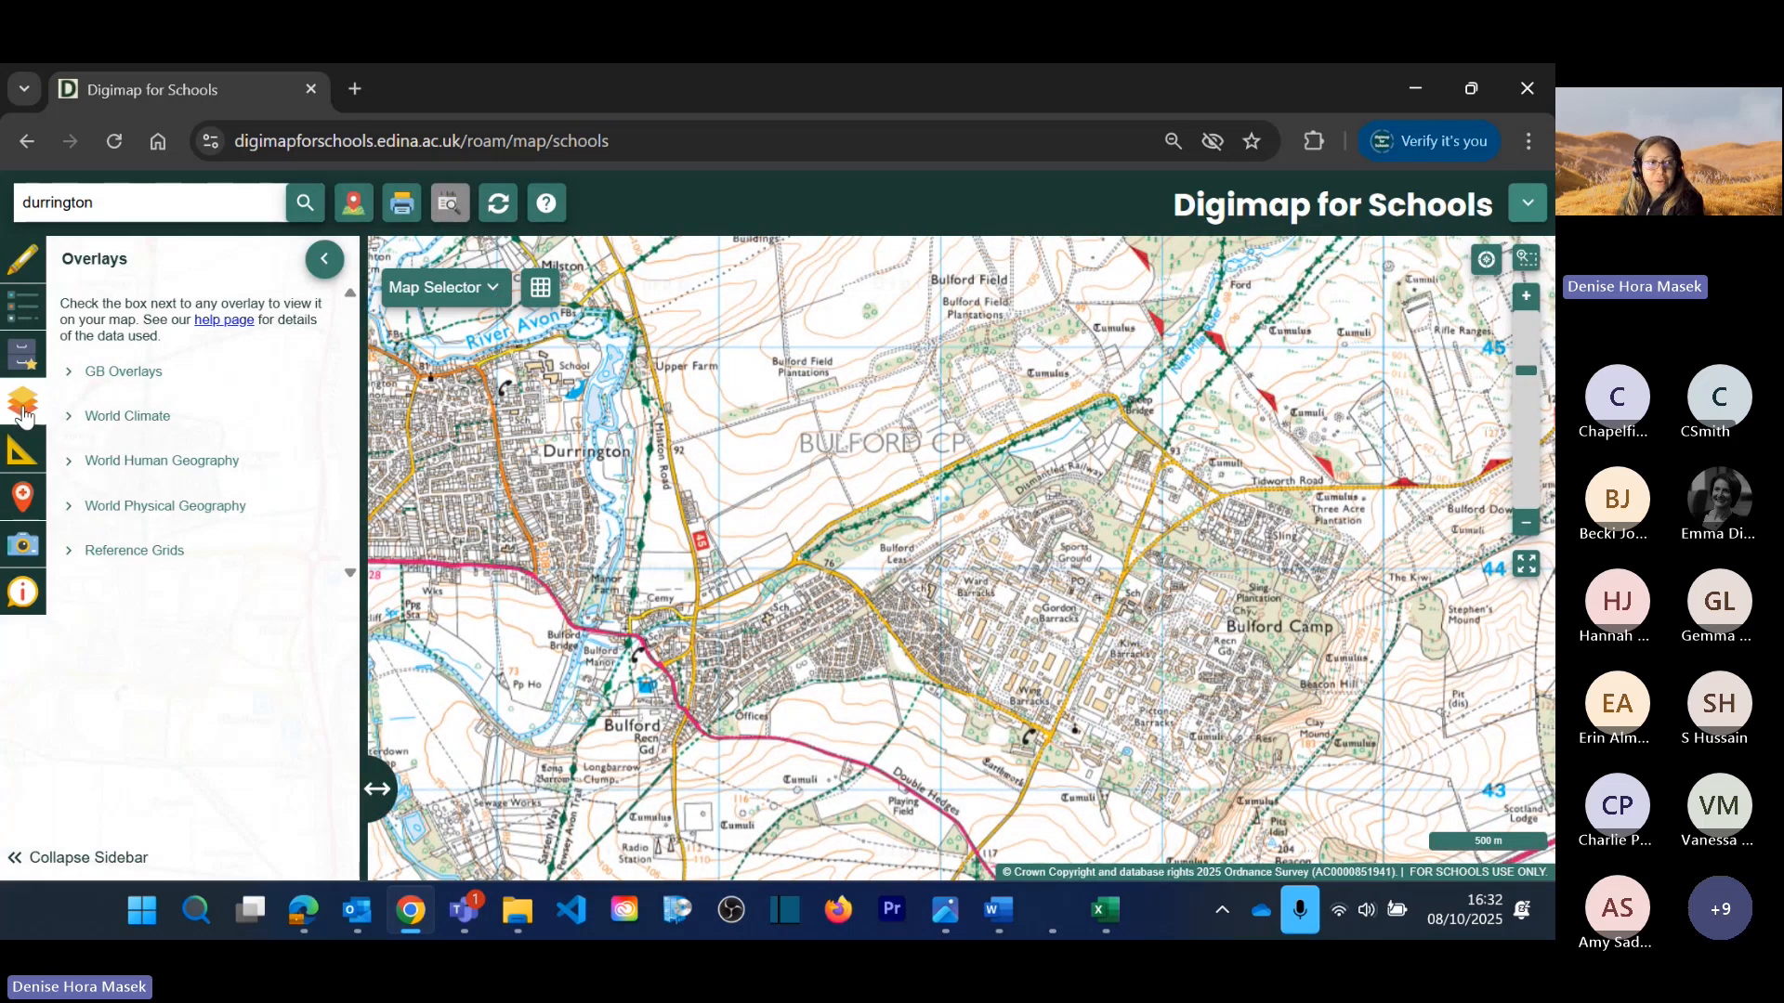
Step: List the GB overlays, and briefly display Roads/Place names and British National Grid one after the other
left_click(119, 373)
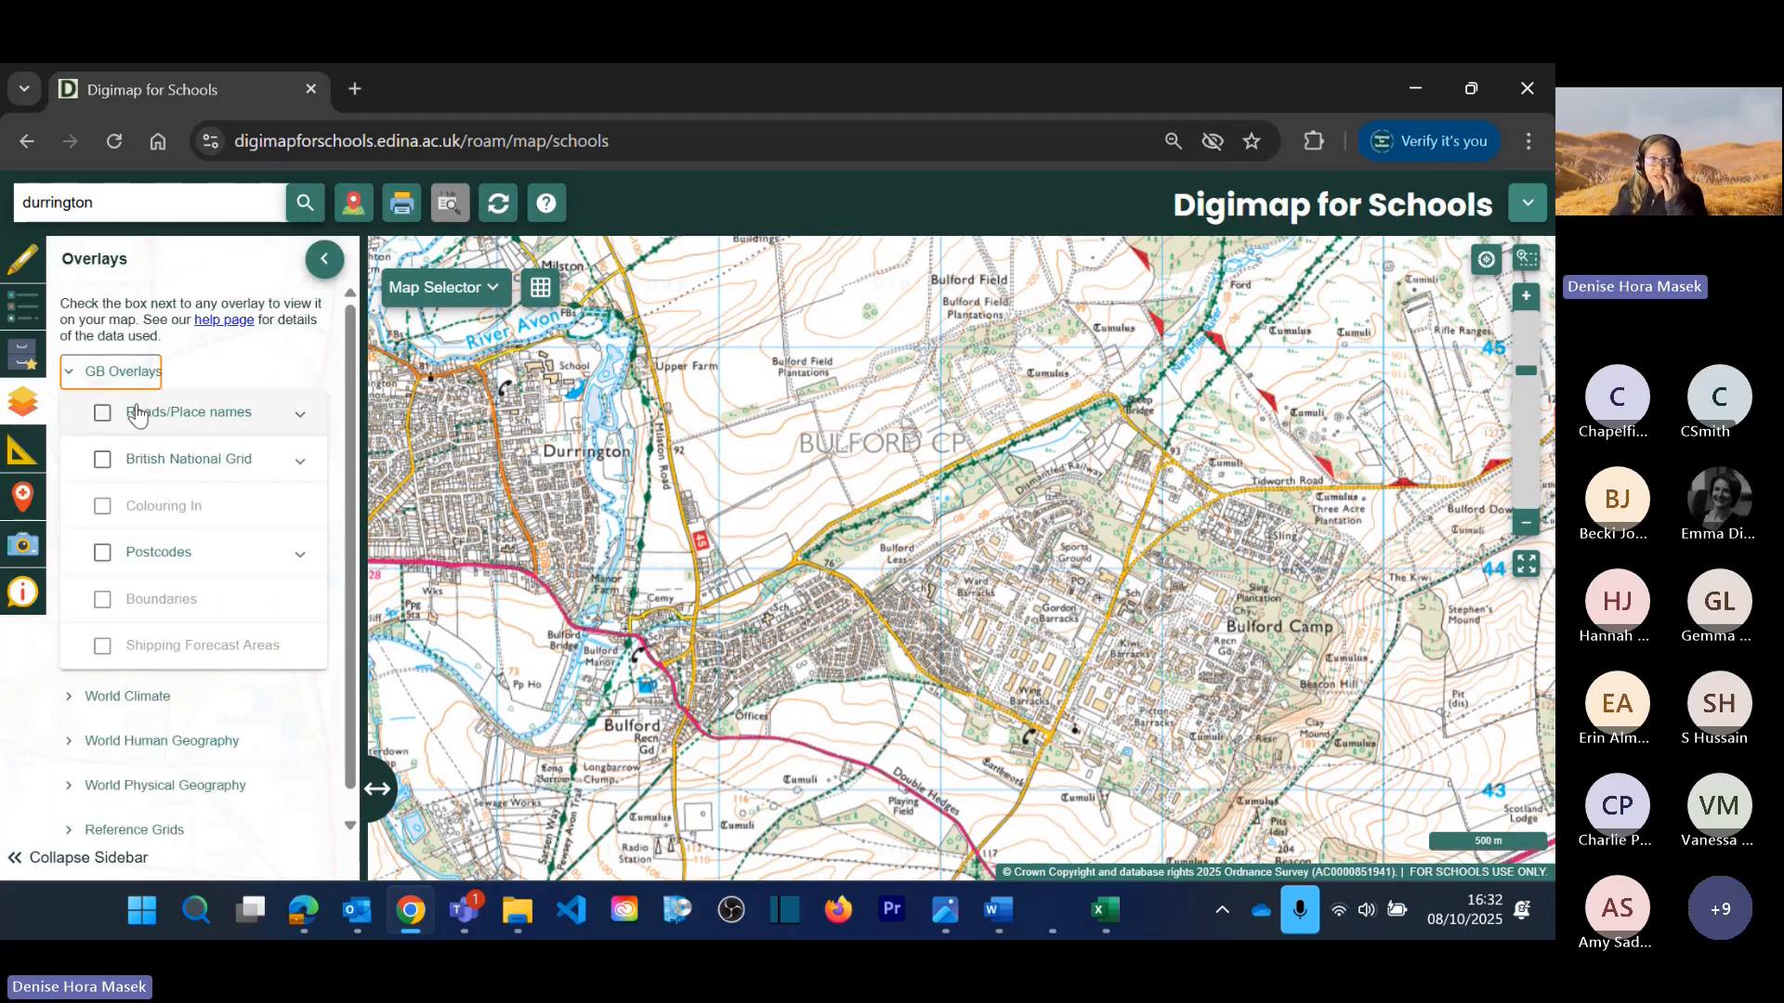
left_click(103, 416)
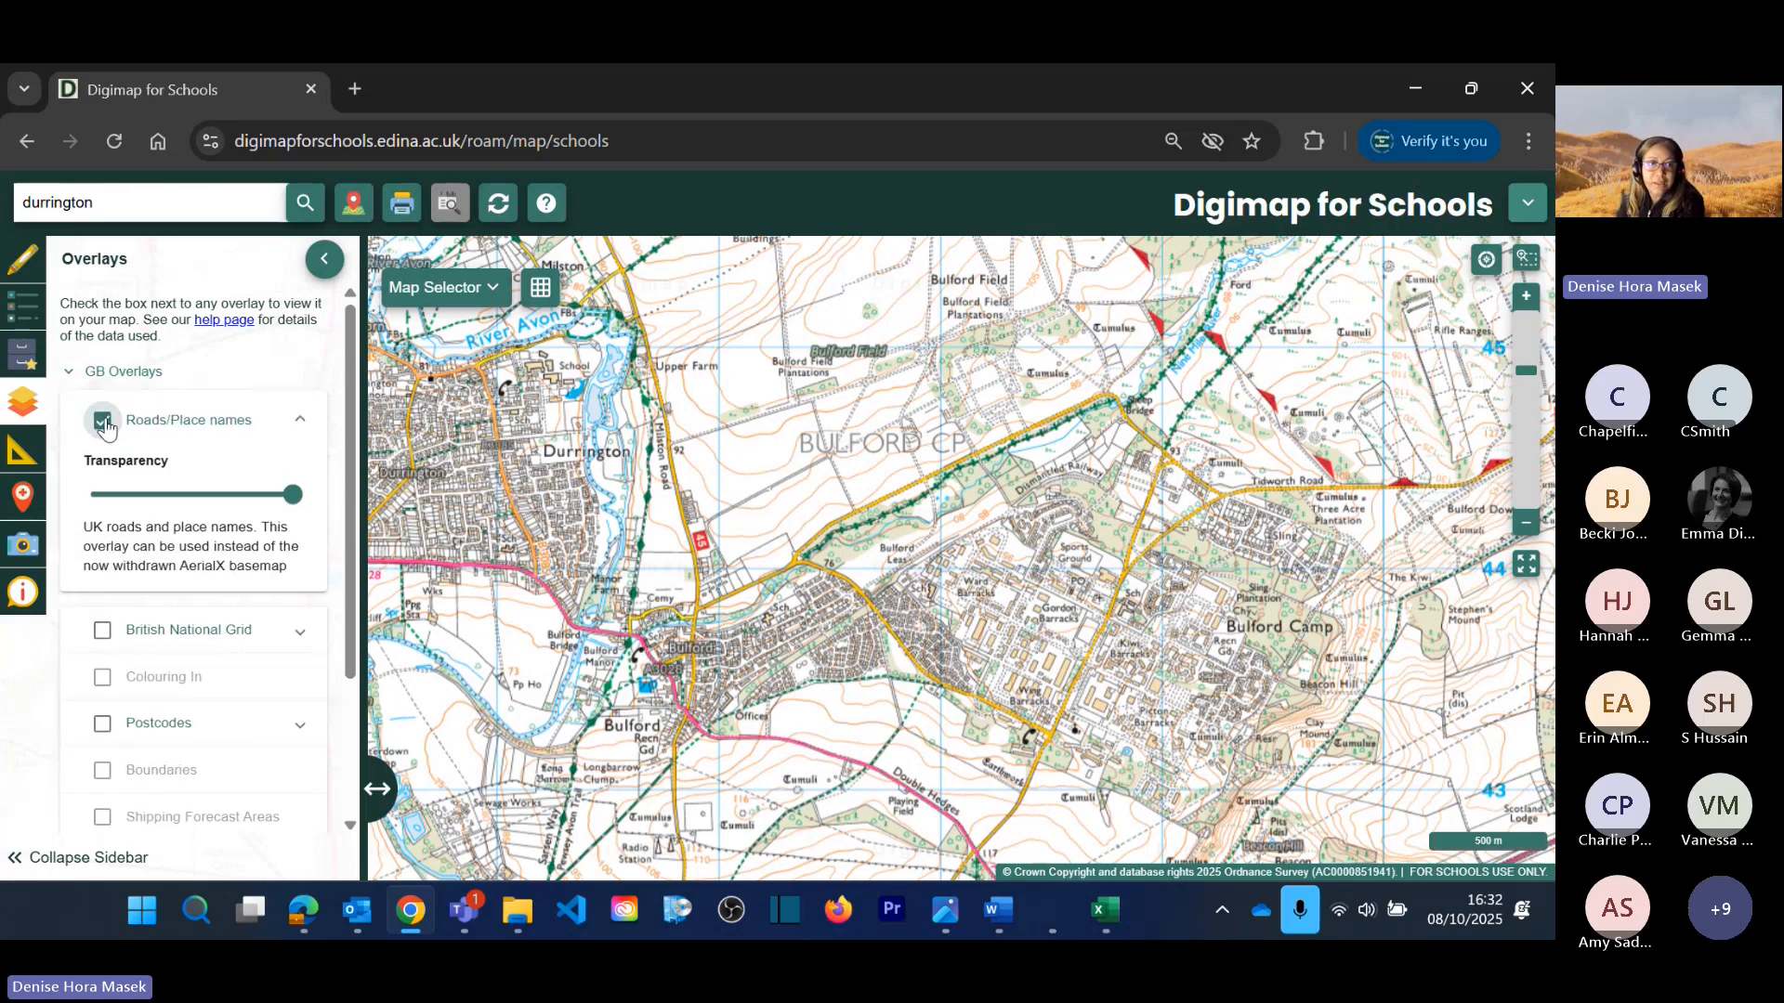
left_click(105, 423)
left_click(103, 465)
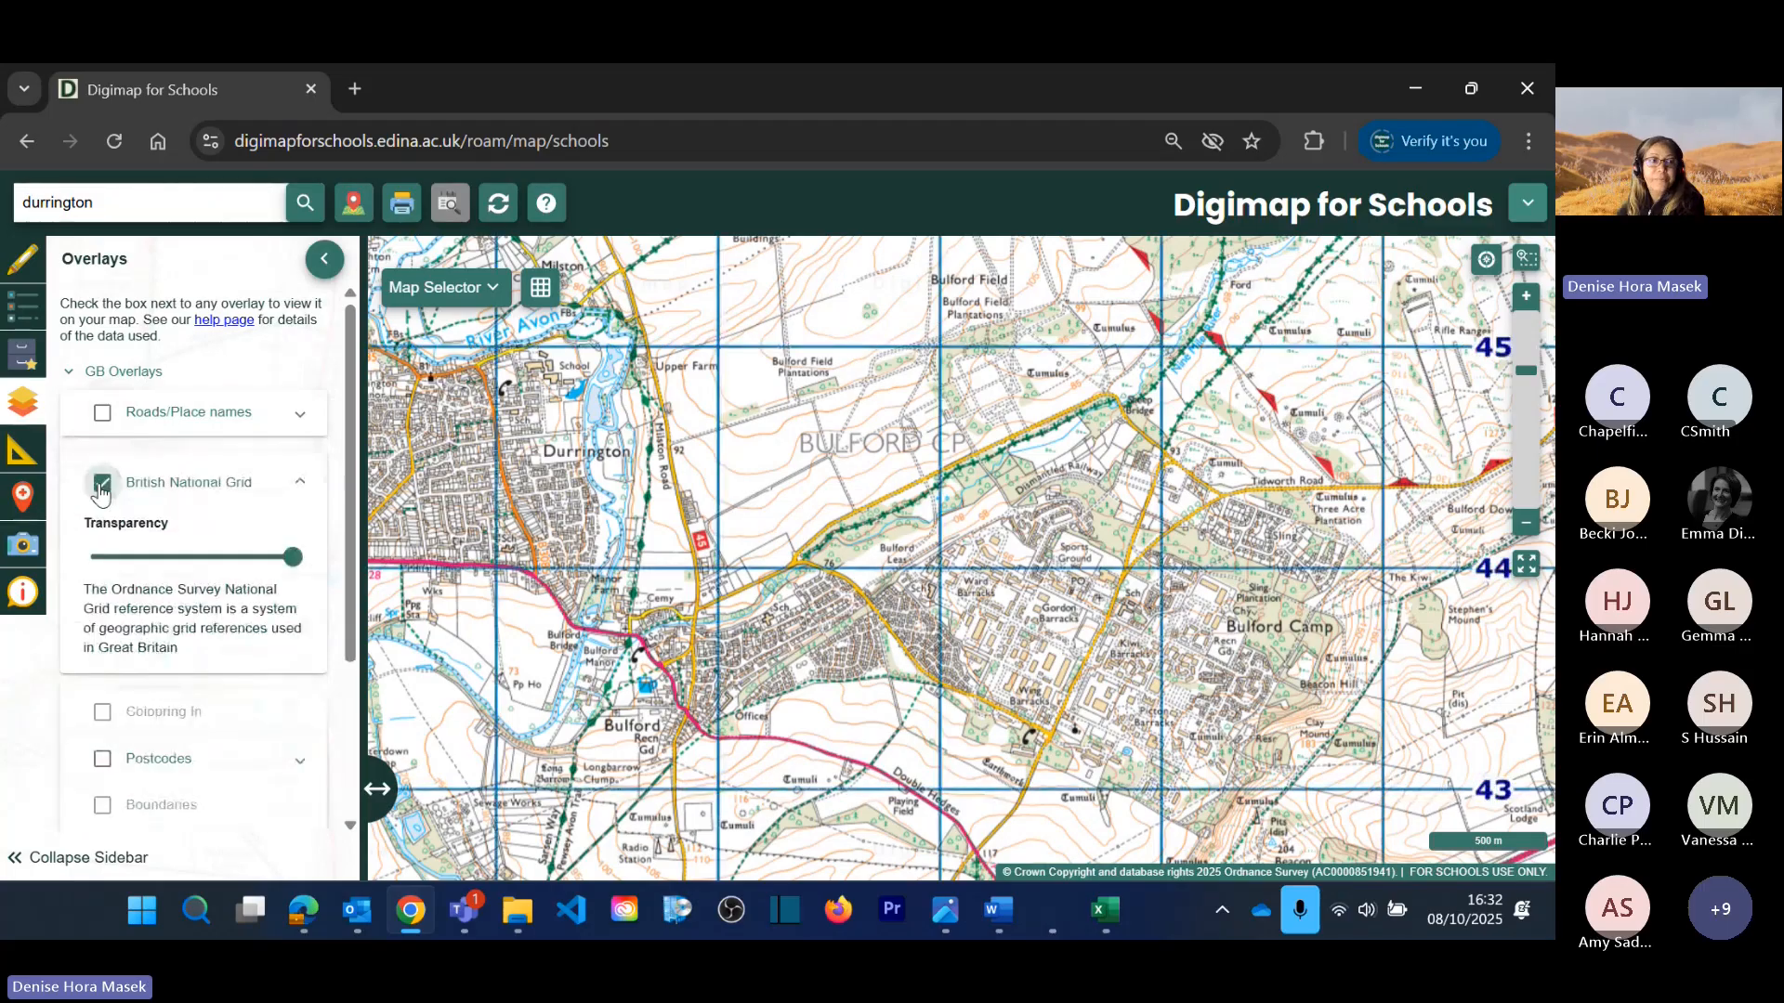
left_click(101, 483)
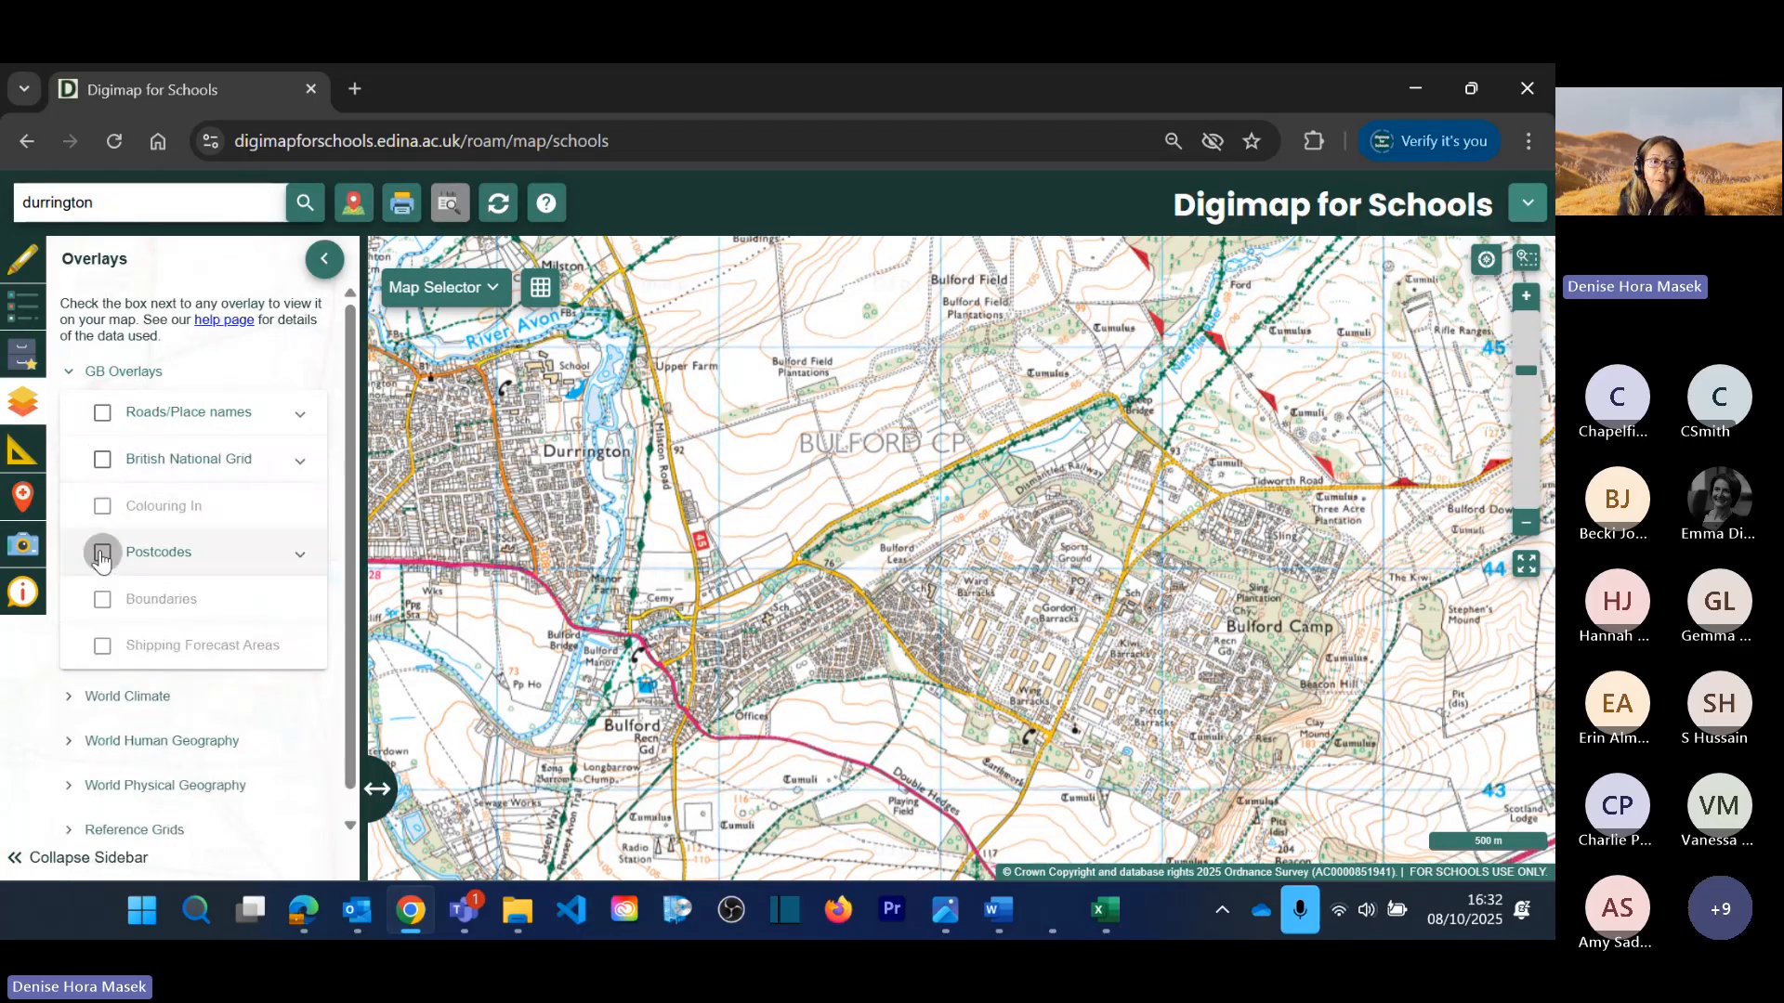
Step: Display the Postcodes overlay, examine the postcode boundaries around Bulford at several map scales, and hide the overlay again
left_click(102, 552)
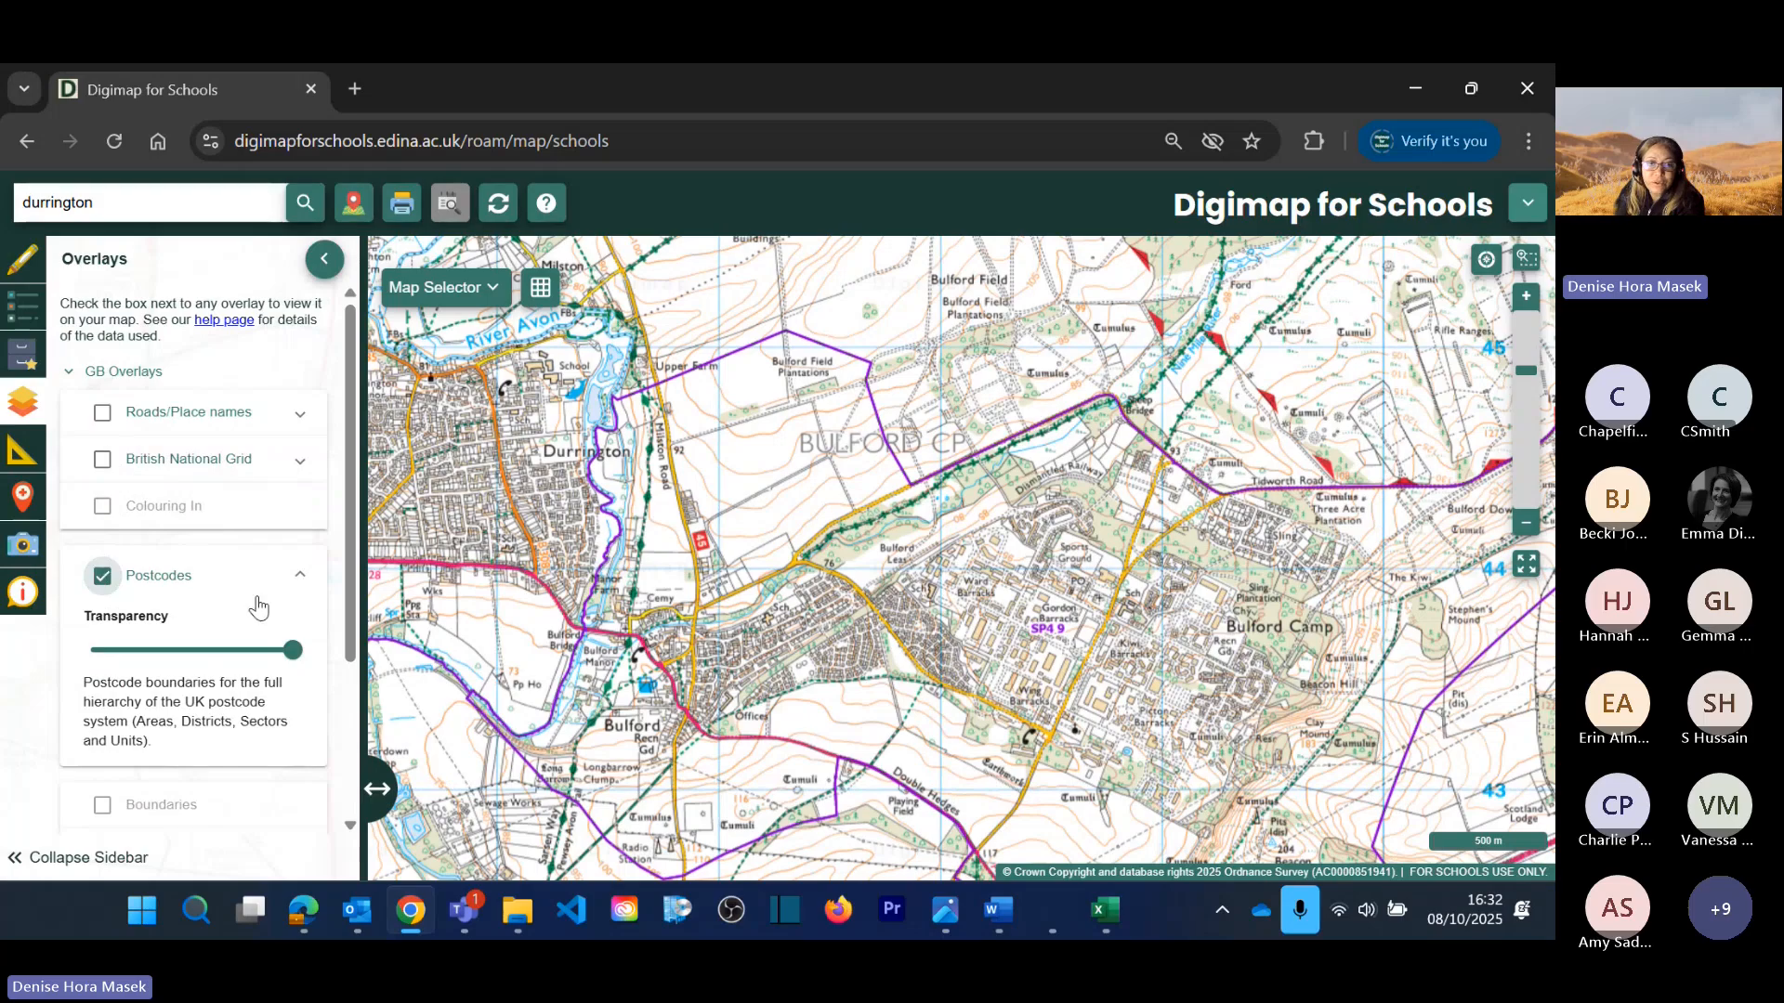
scroll(954, 539, "up", 4)
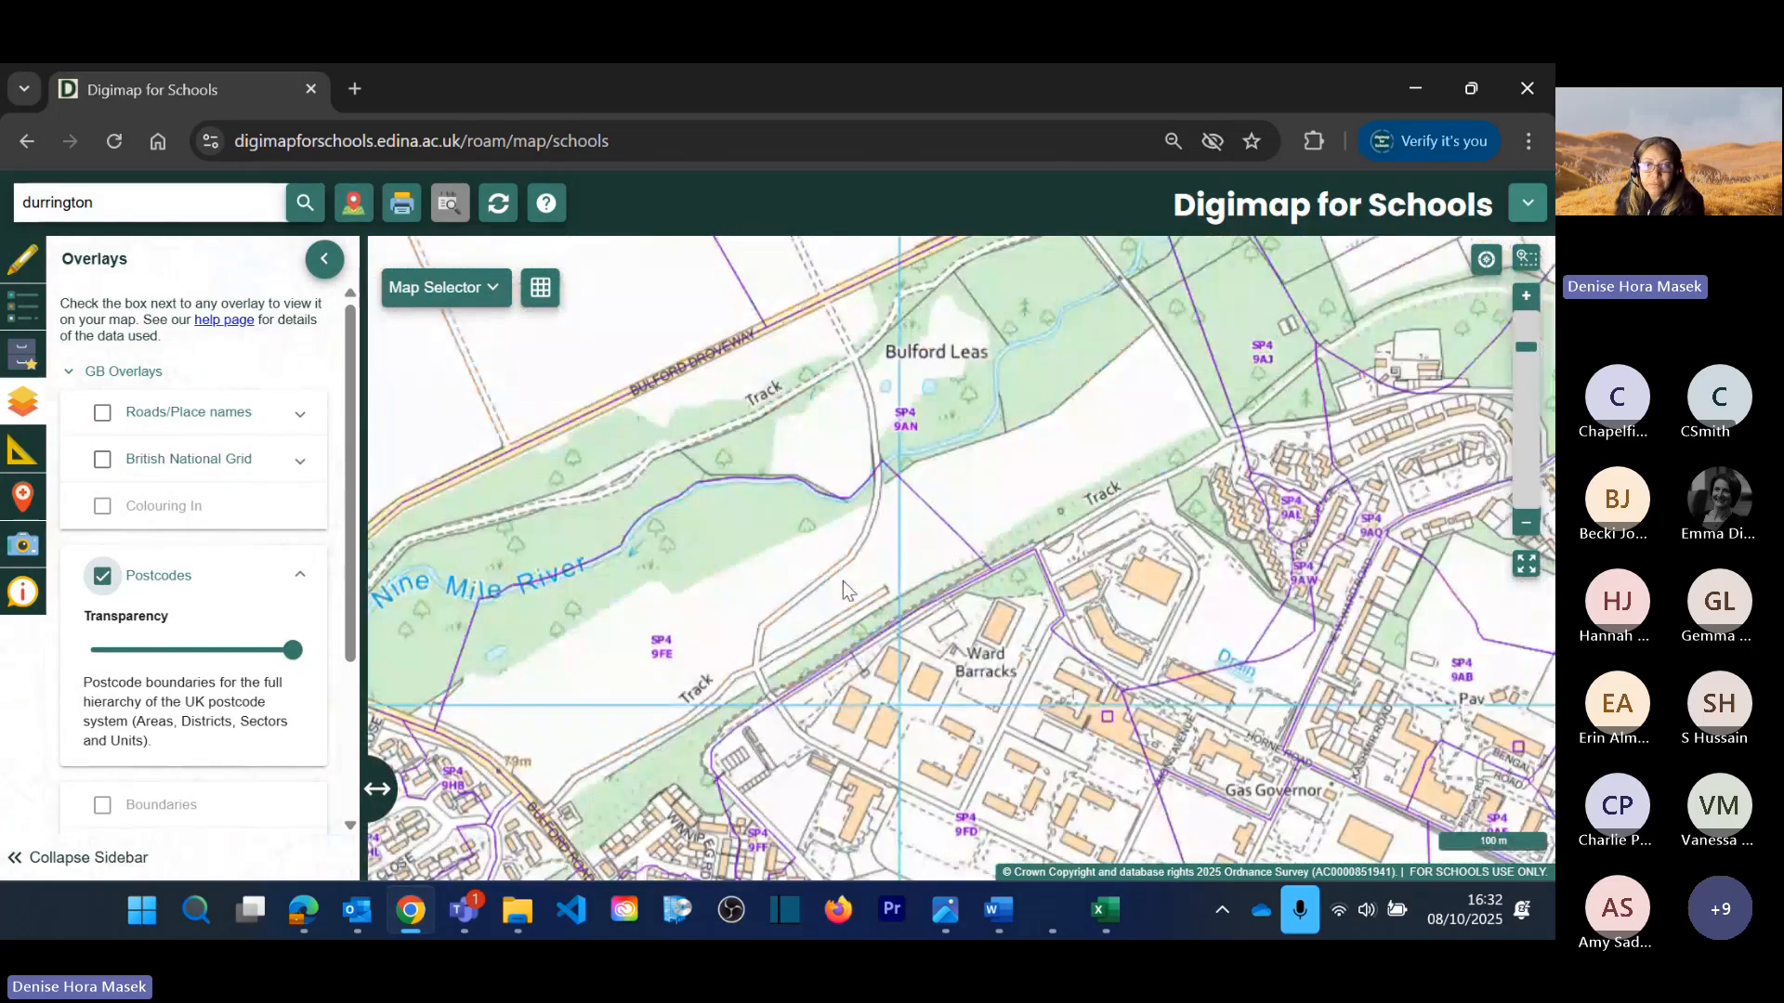
scroll(844, 582, "up", 1)
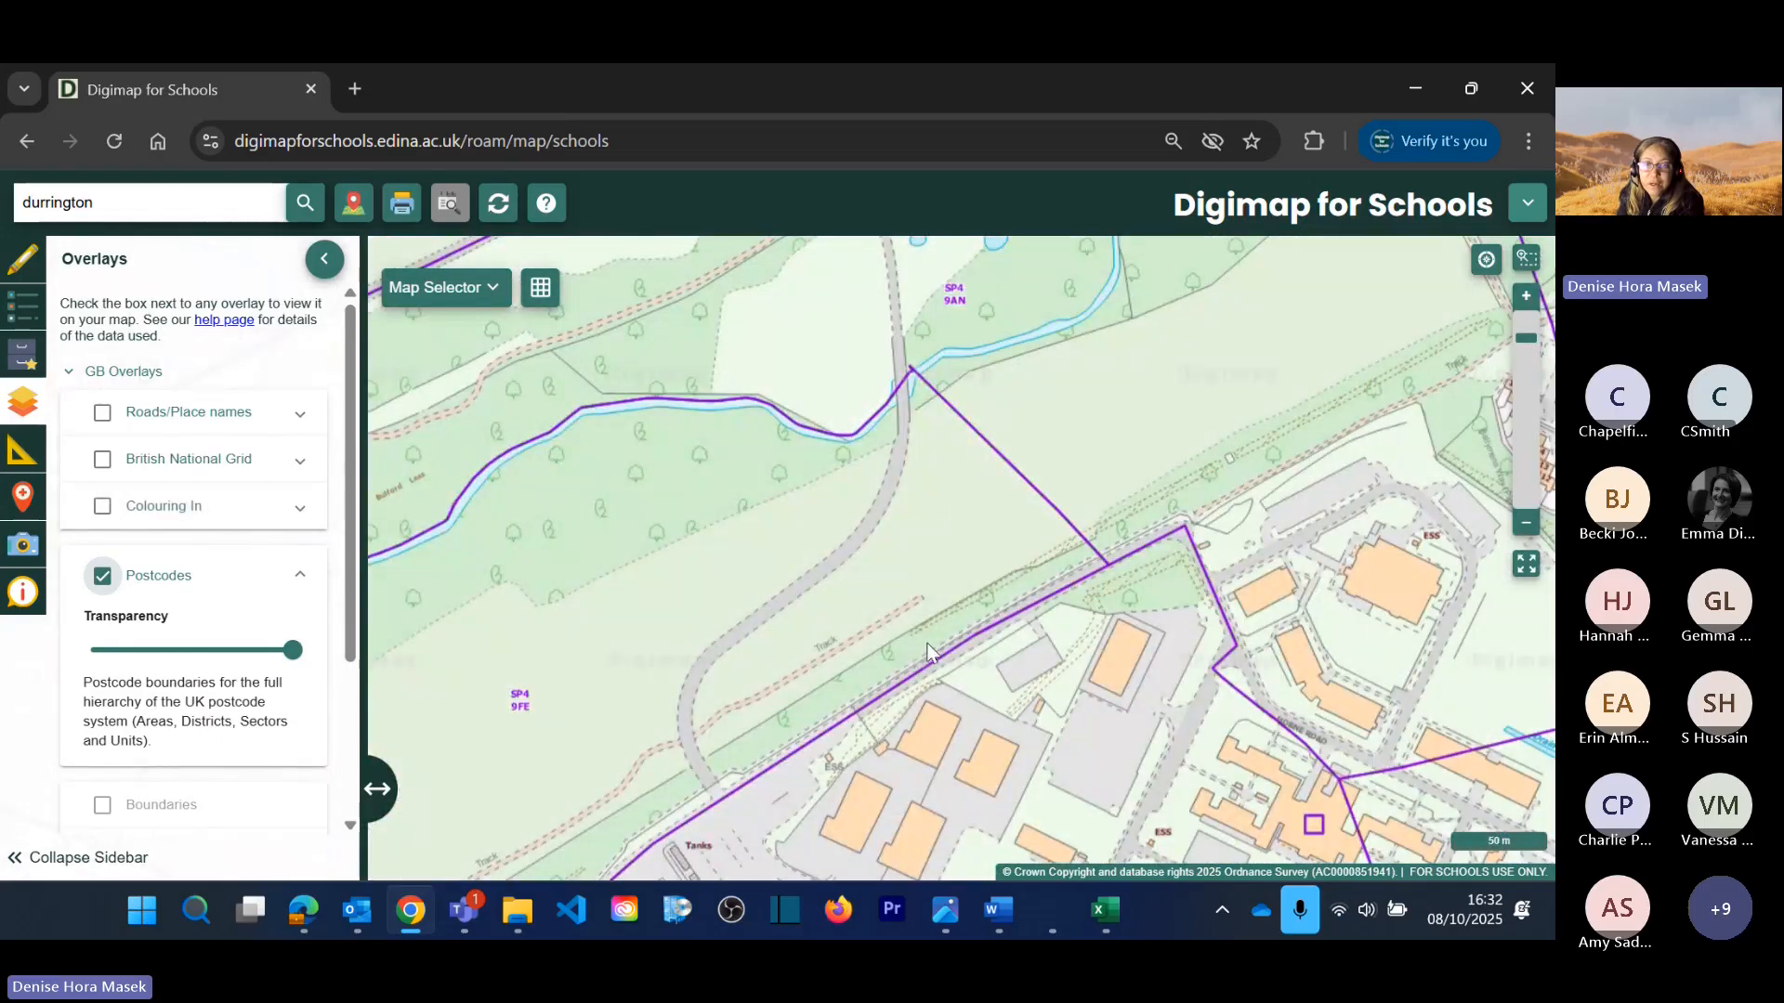
scroll(925, 645, "down", 5)
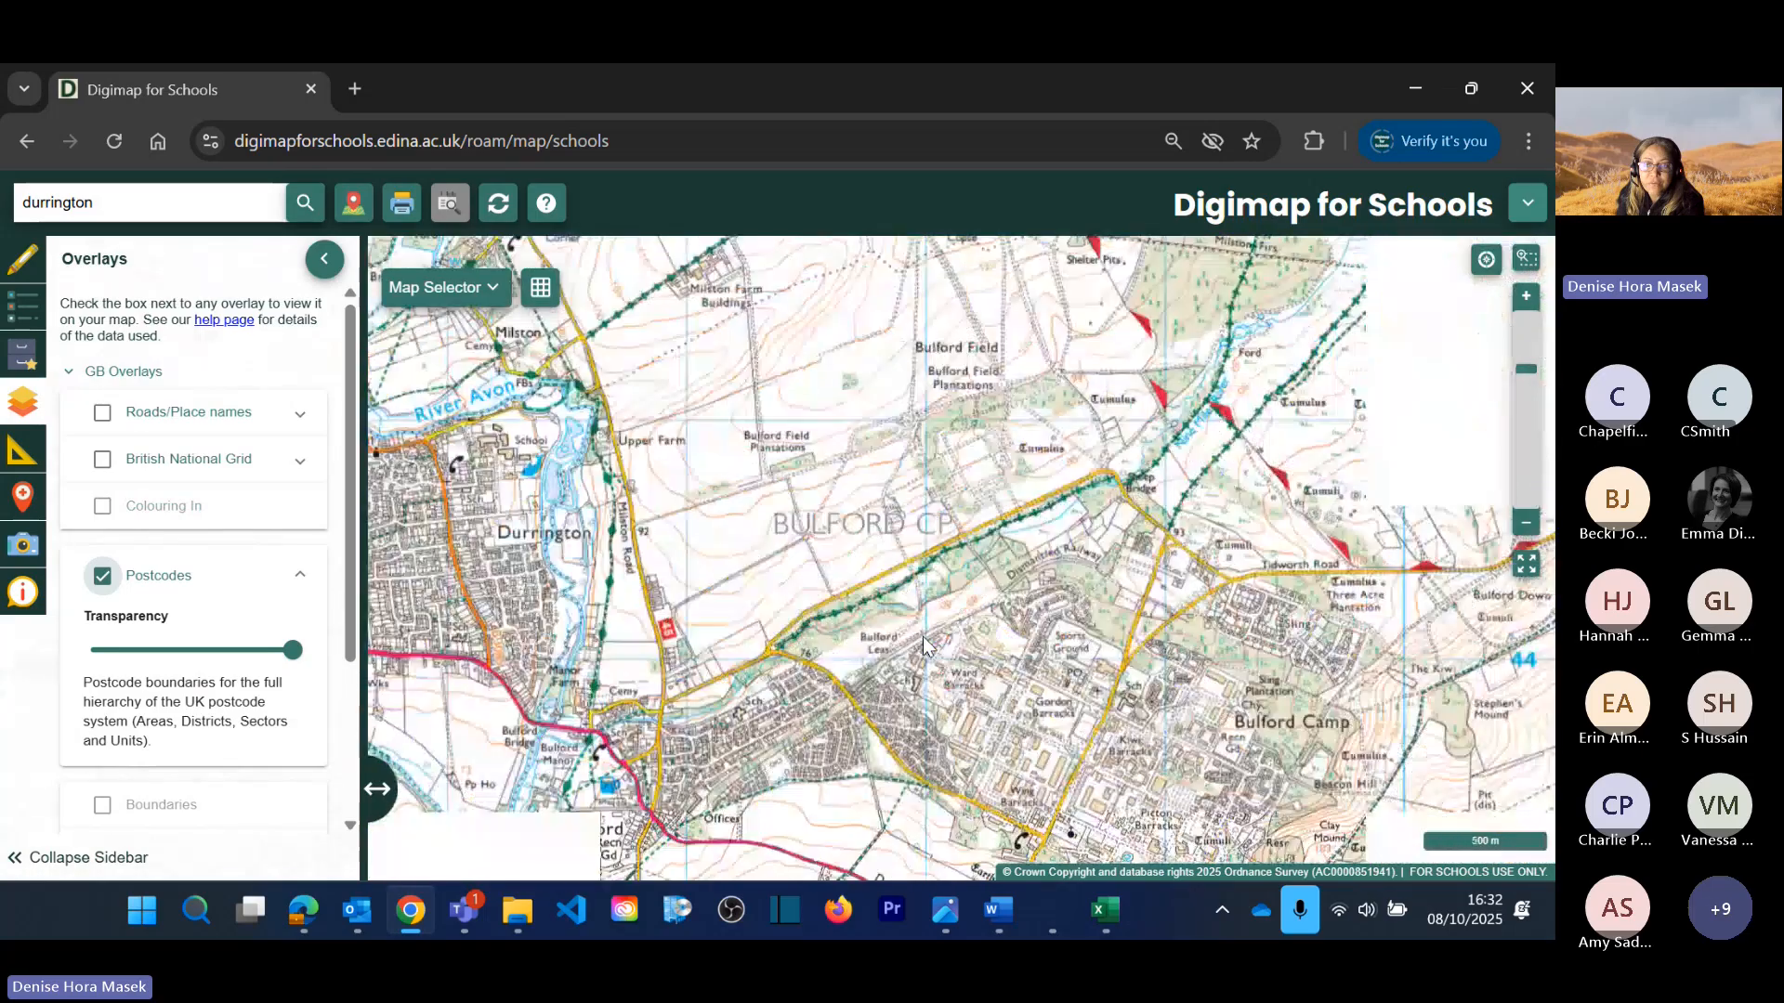
scroll(922, 638, "down", 1)
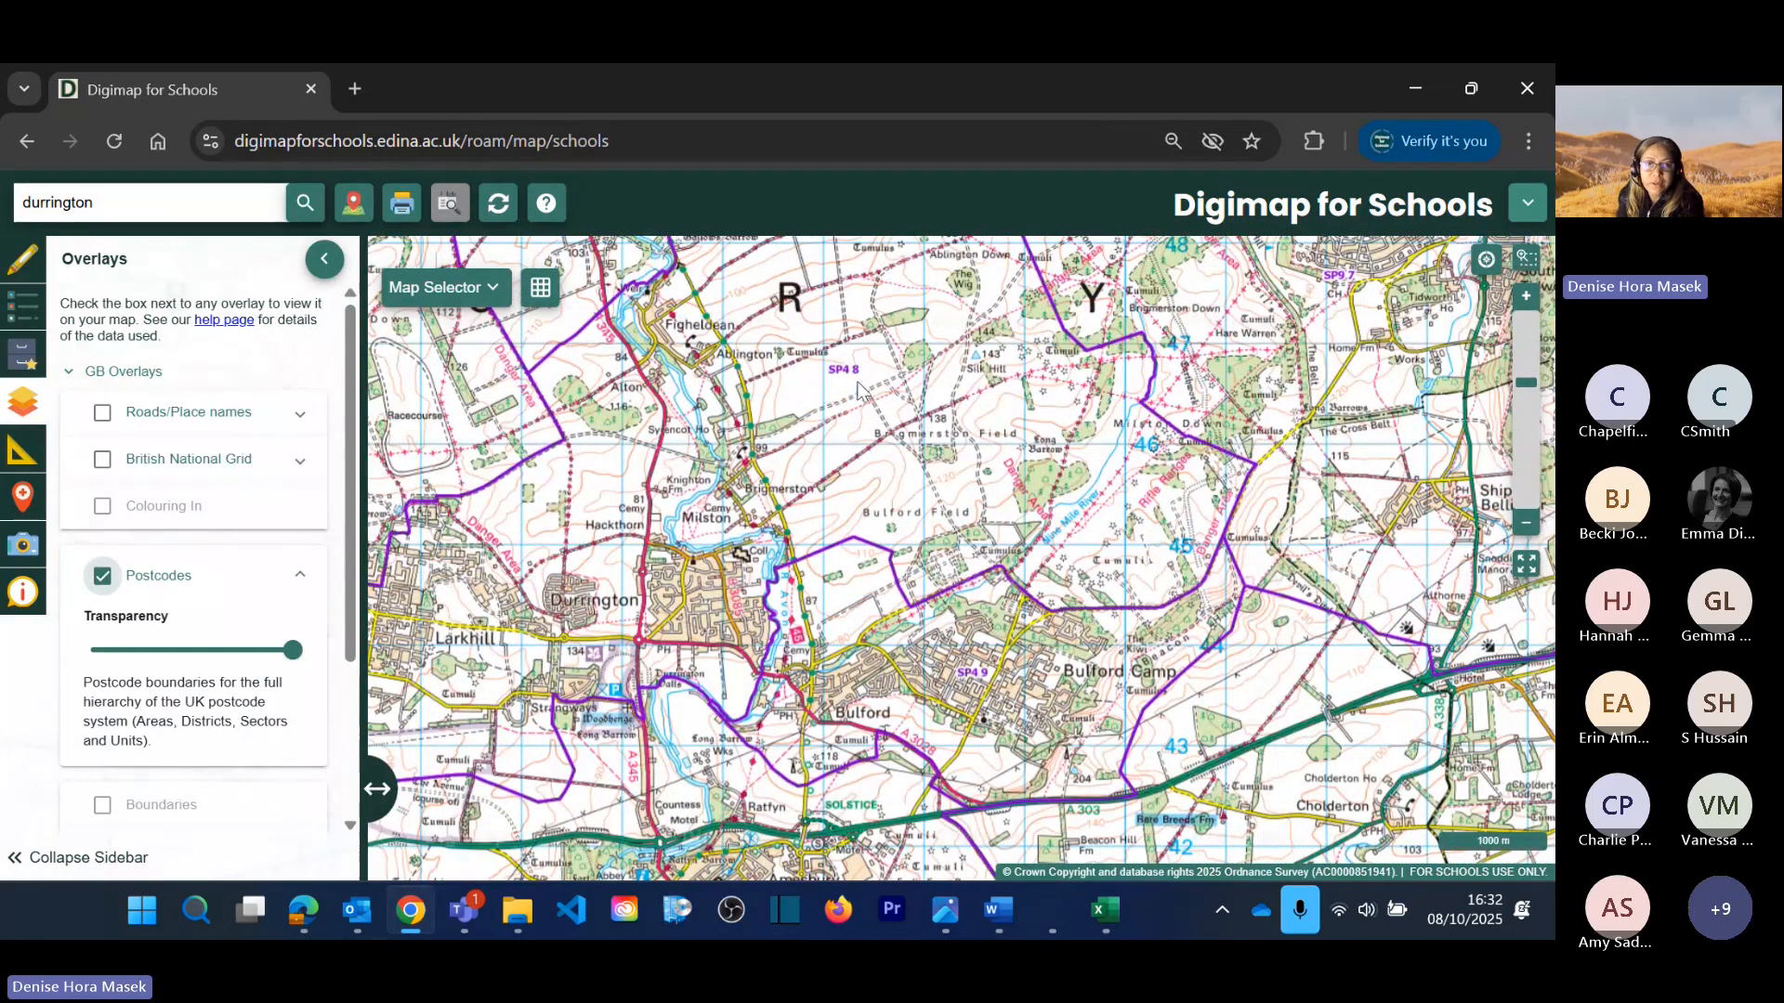
left_click(103, 576)
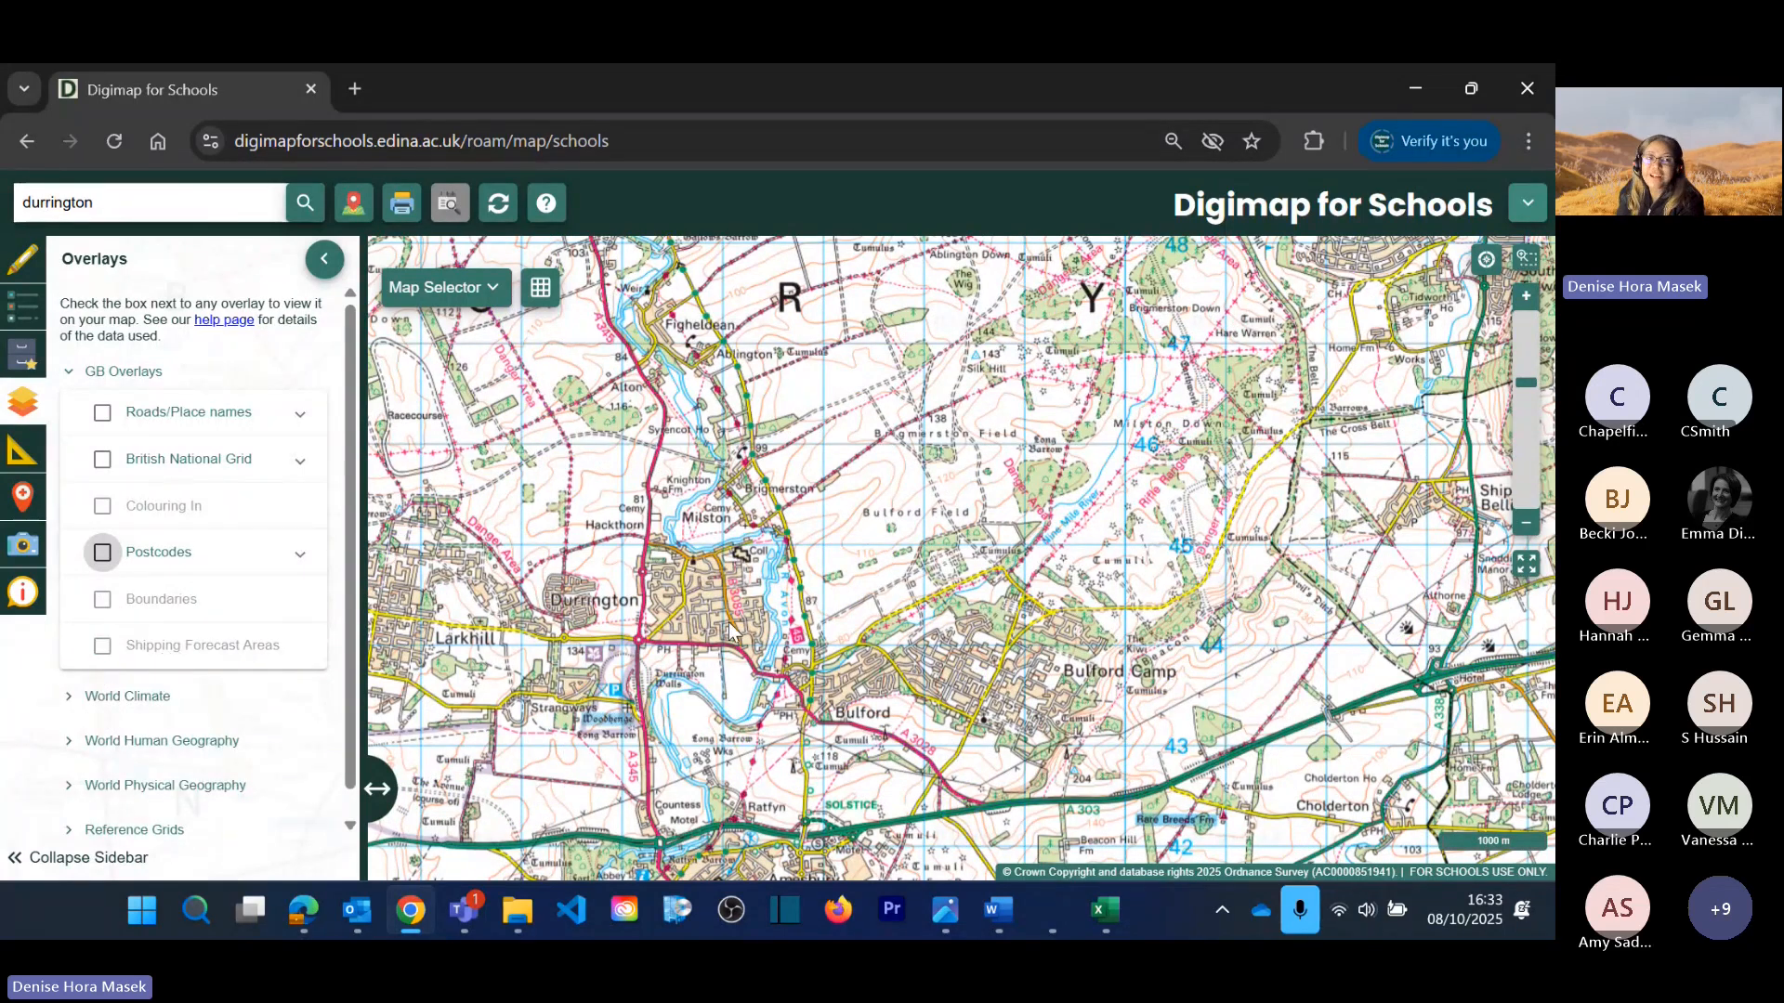
Step: Go to the building-level map around Kiwi Primary School in Bulford, and turn on the Colouring In overlay
scroll(1014, 561, "up", 1)
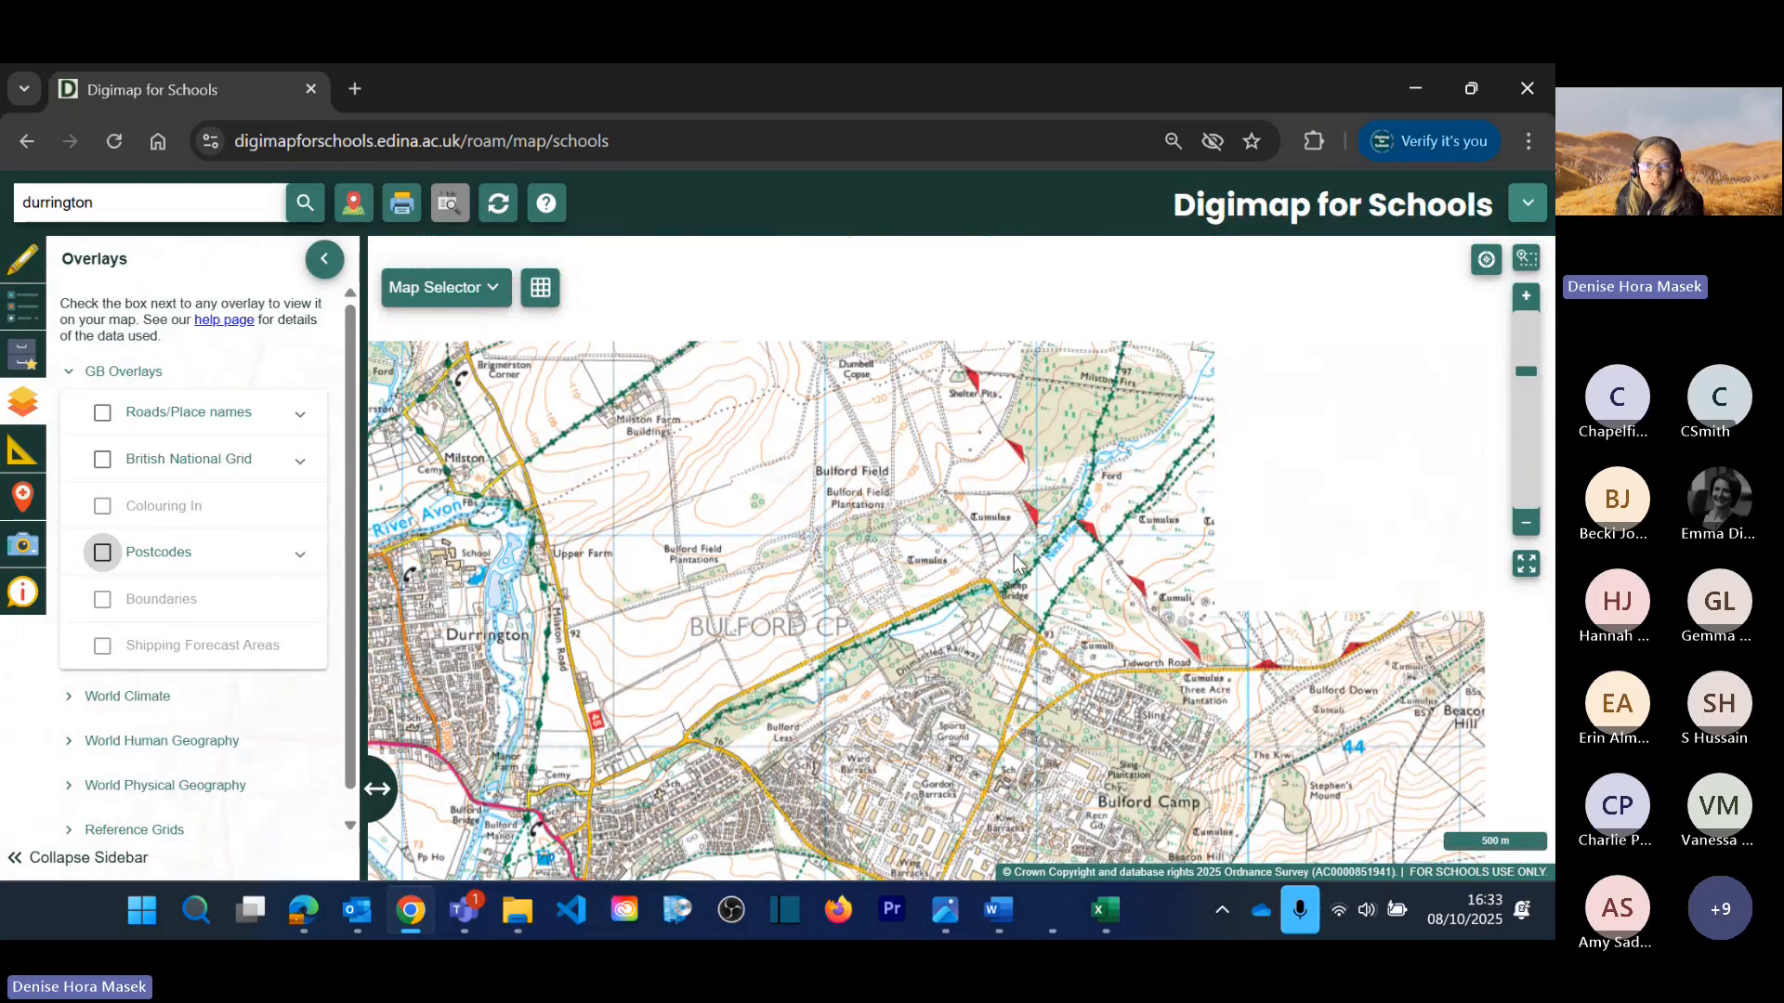
scroll(963, 611, "up", 2)
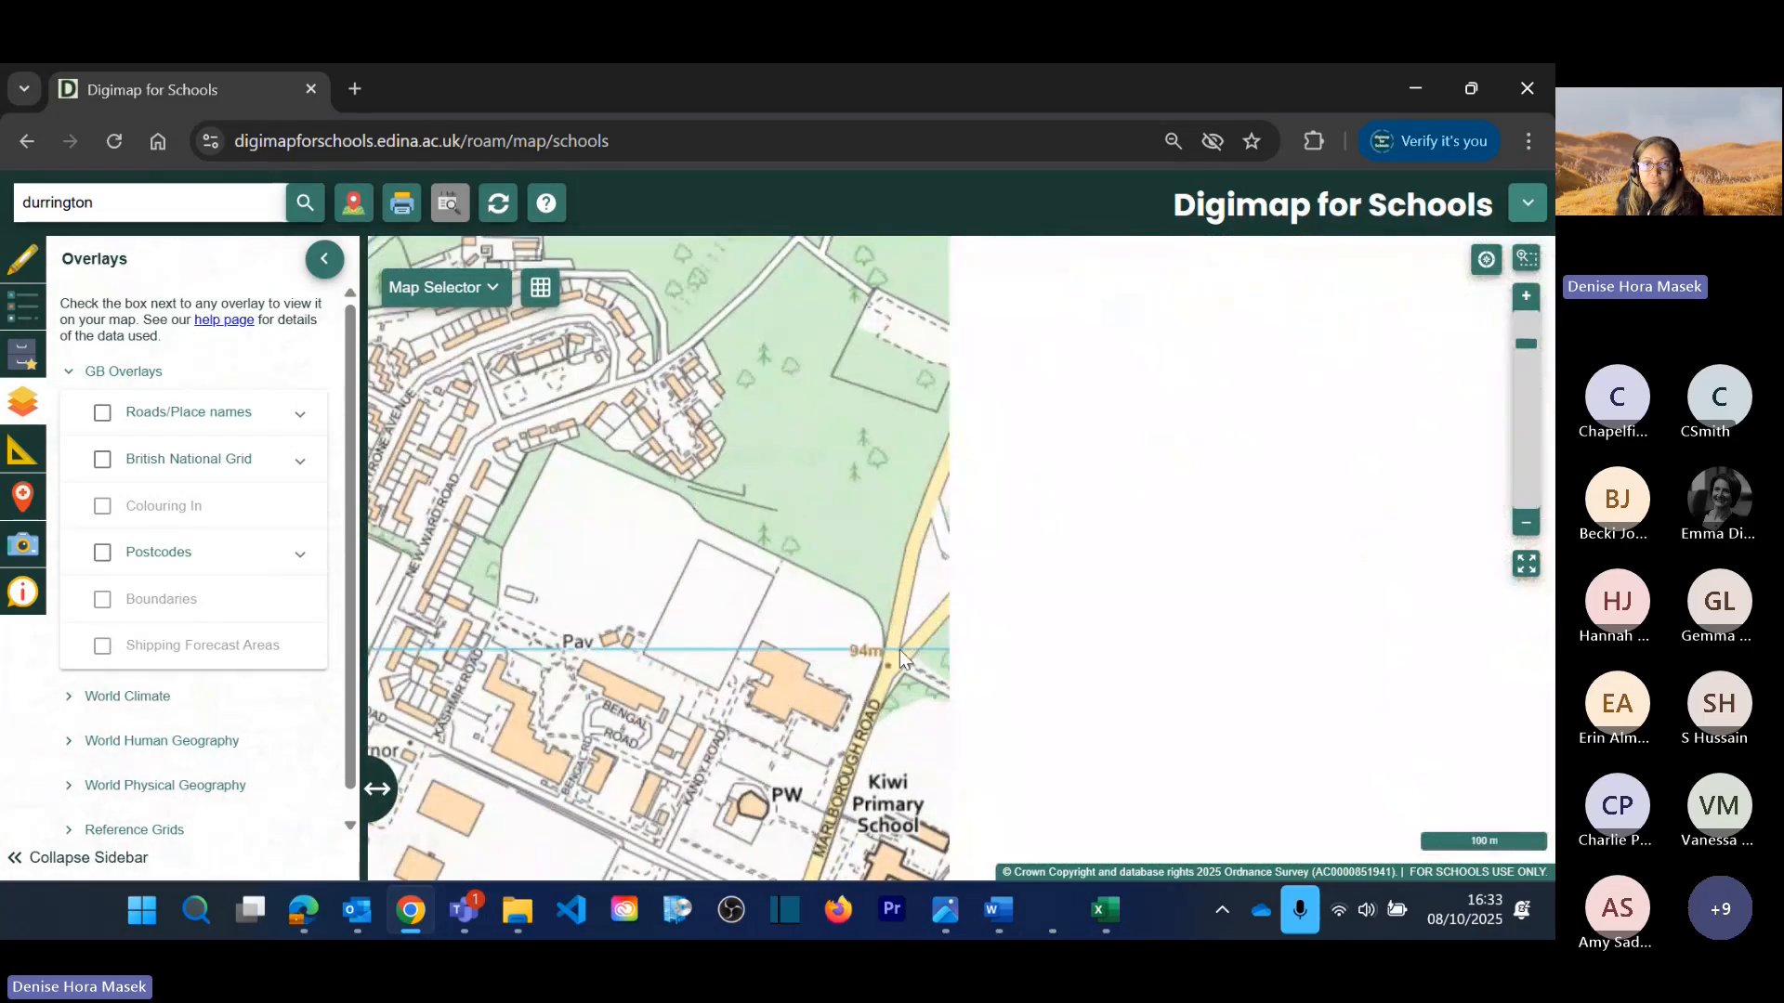
left_click_drag(889, 667, 961, 373)
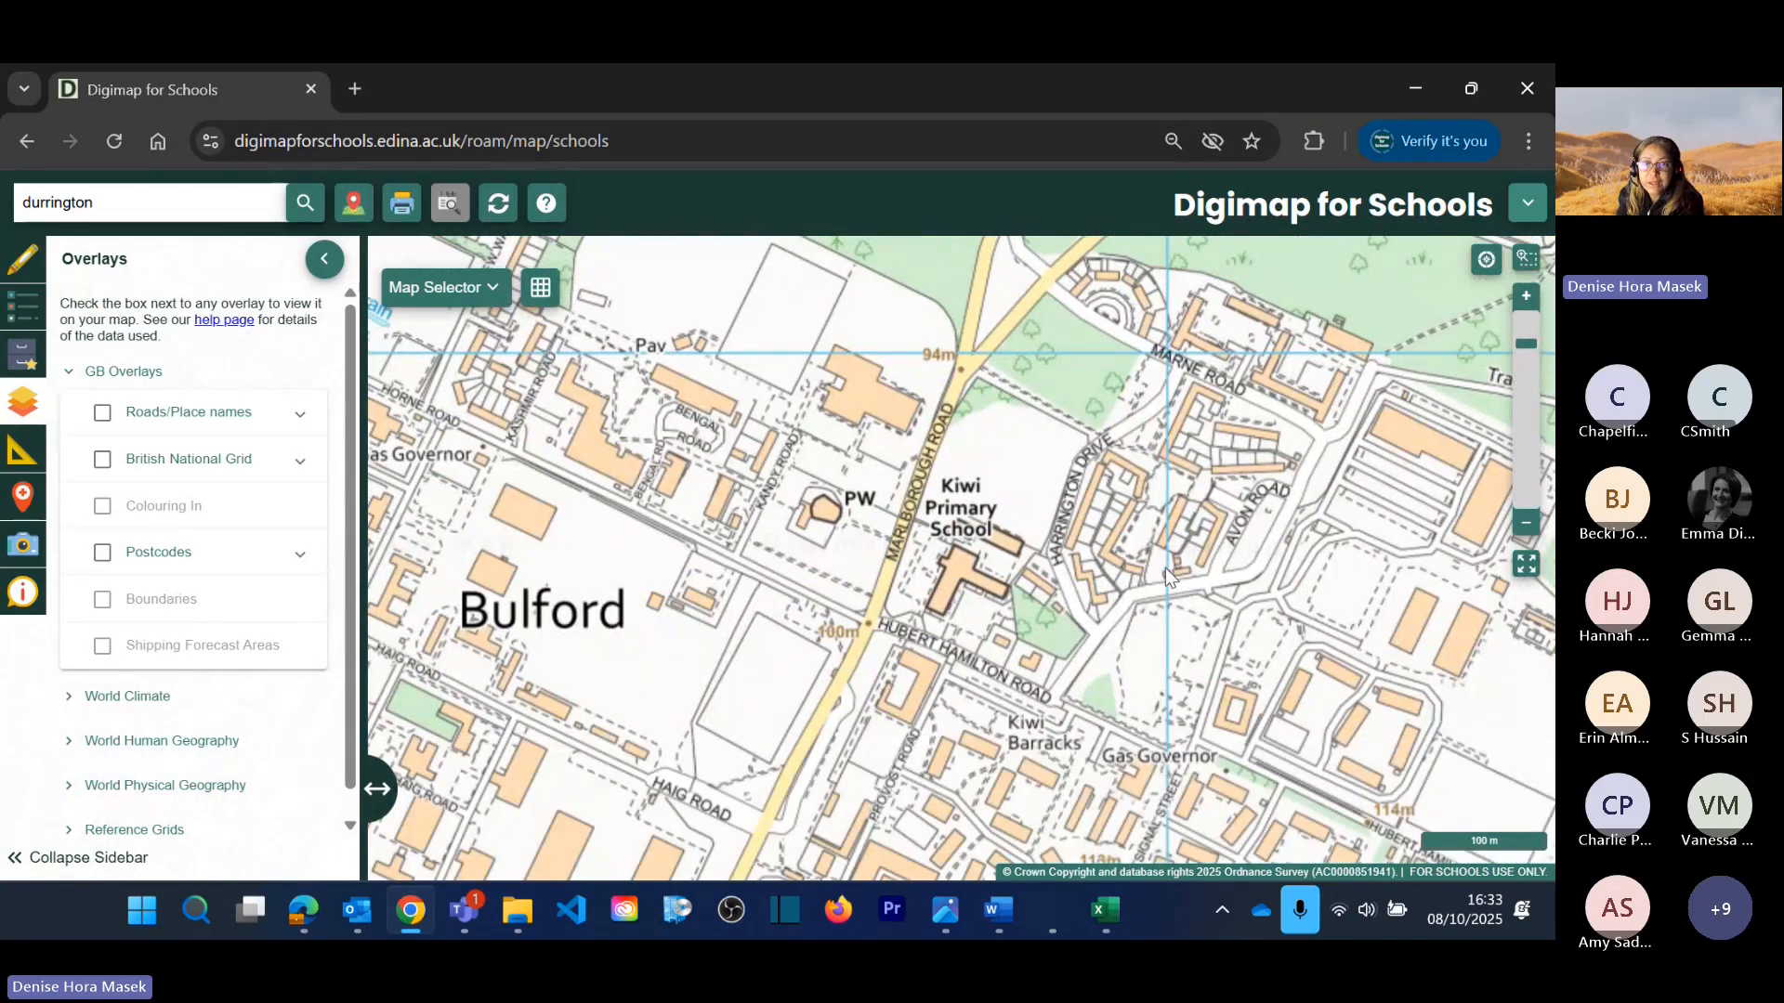
scroll(1239, 576, "up", 1)
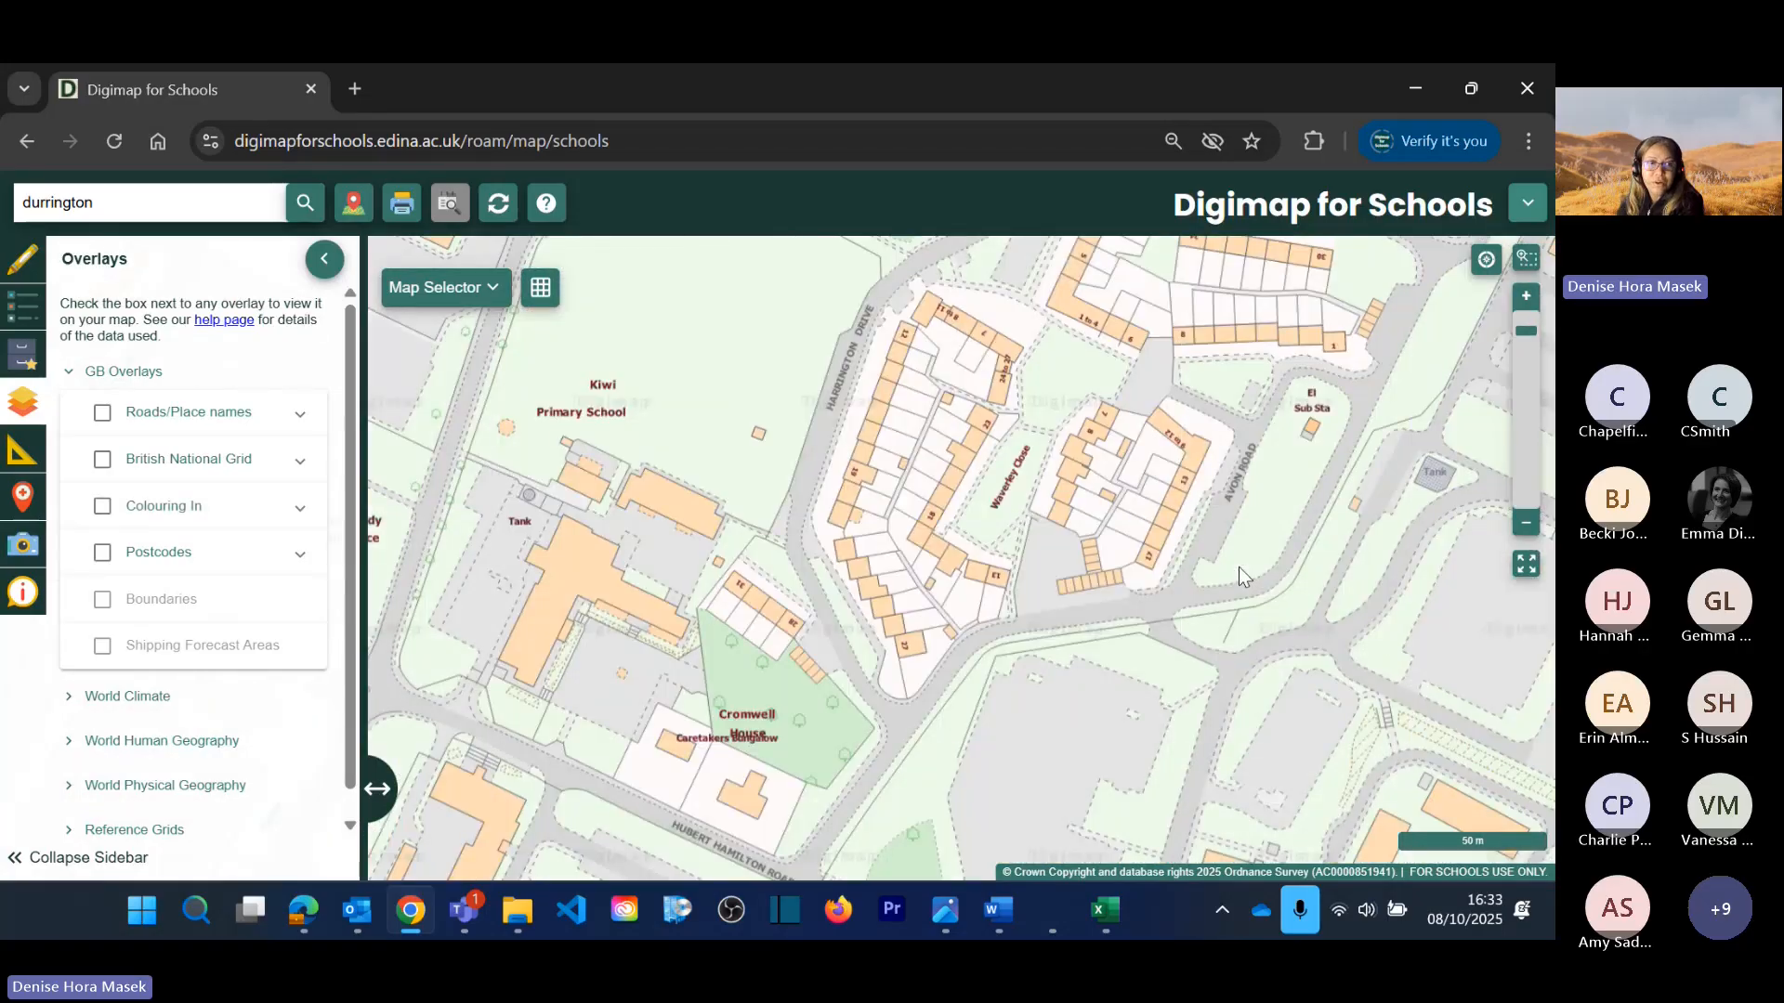
scroll(1239, 568, "down", 1)
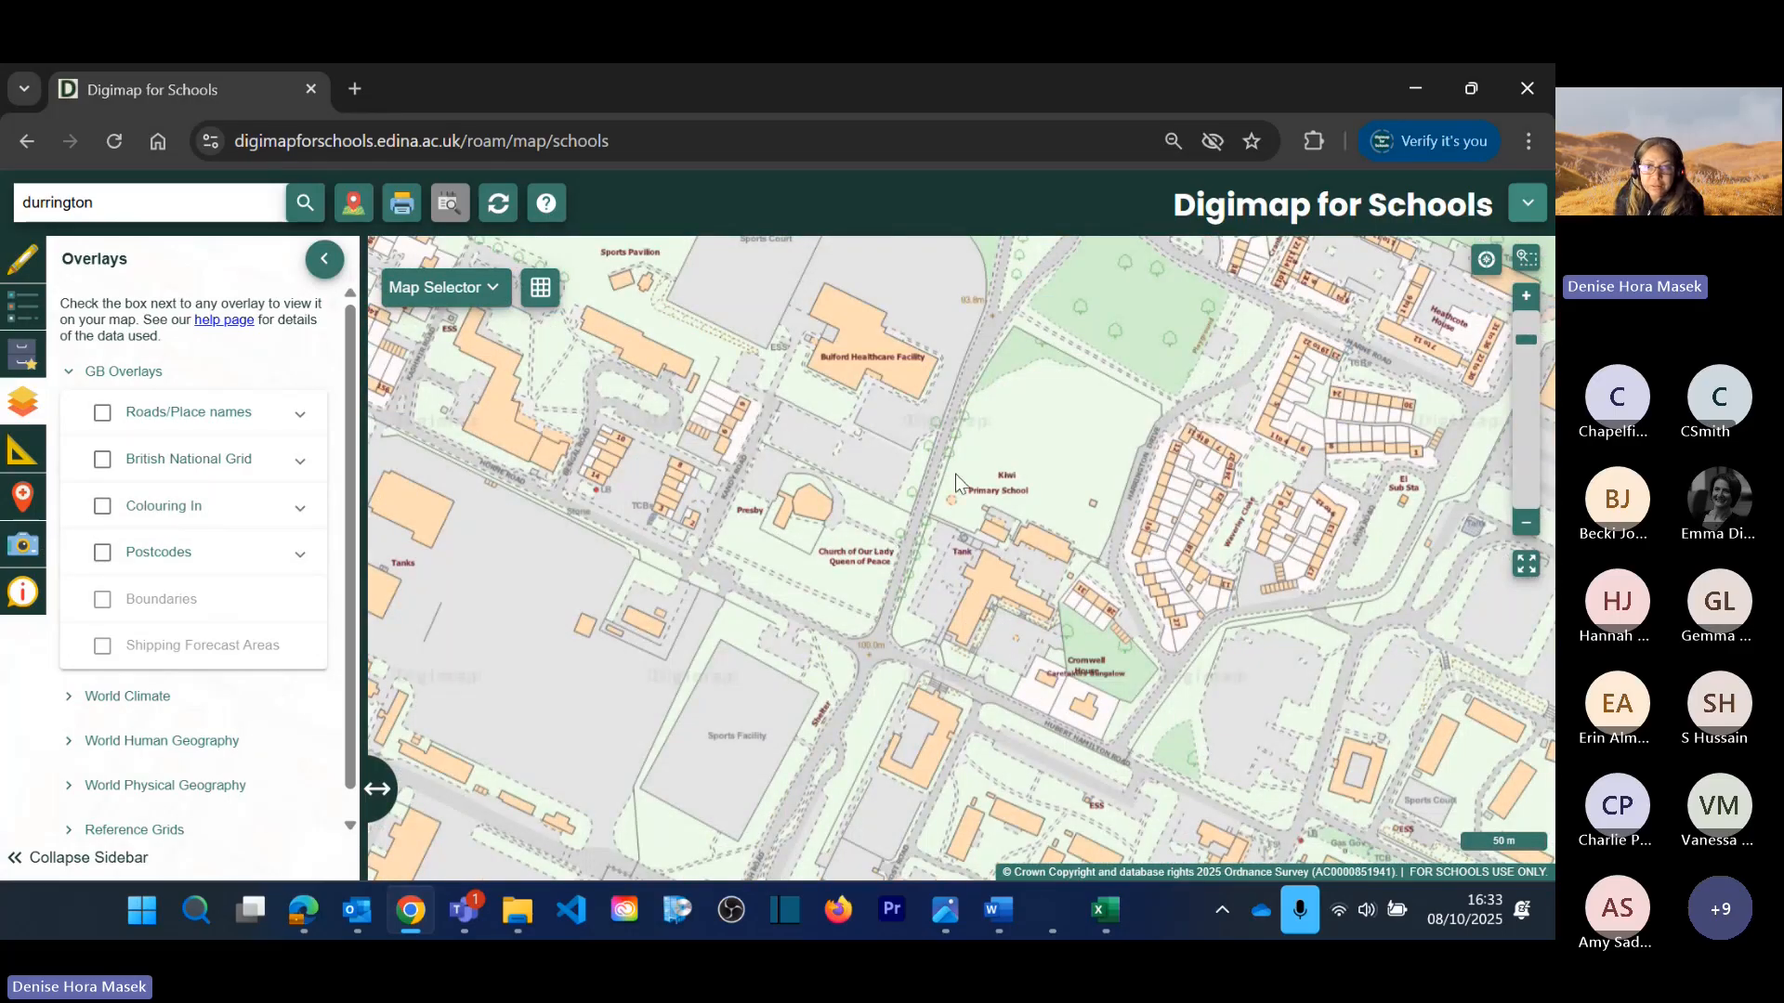
left_click(103, 507)
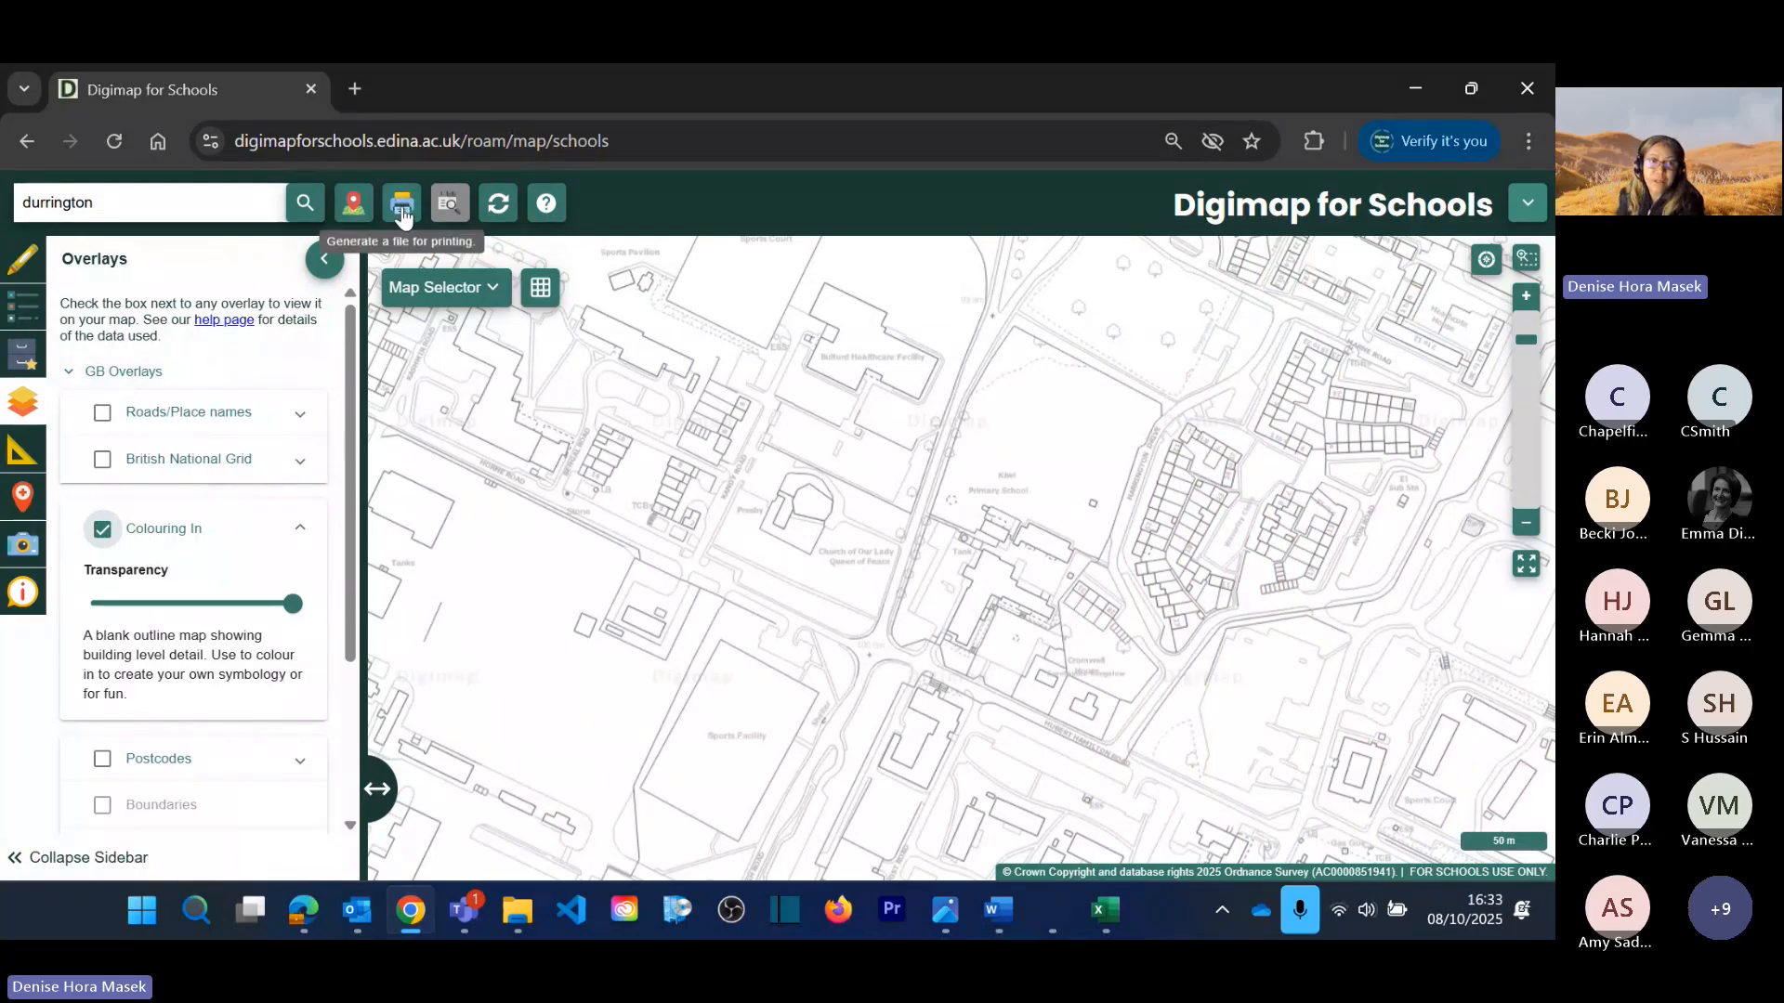
Step: Review the print options and additions, and generate an A4 landscape PDF of the outline map at the exact scale
left_click(401, 210)
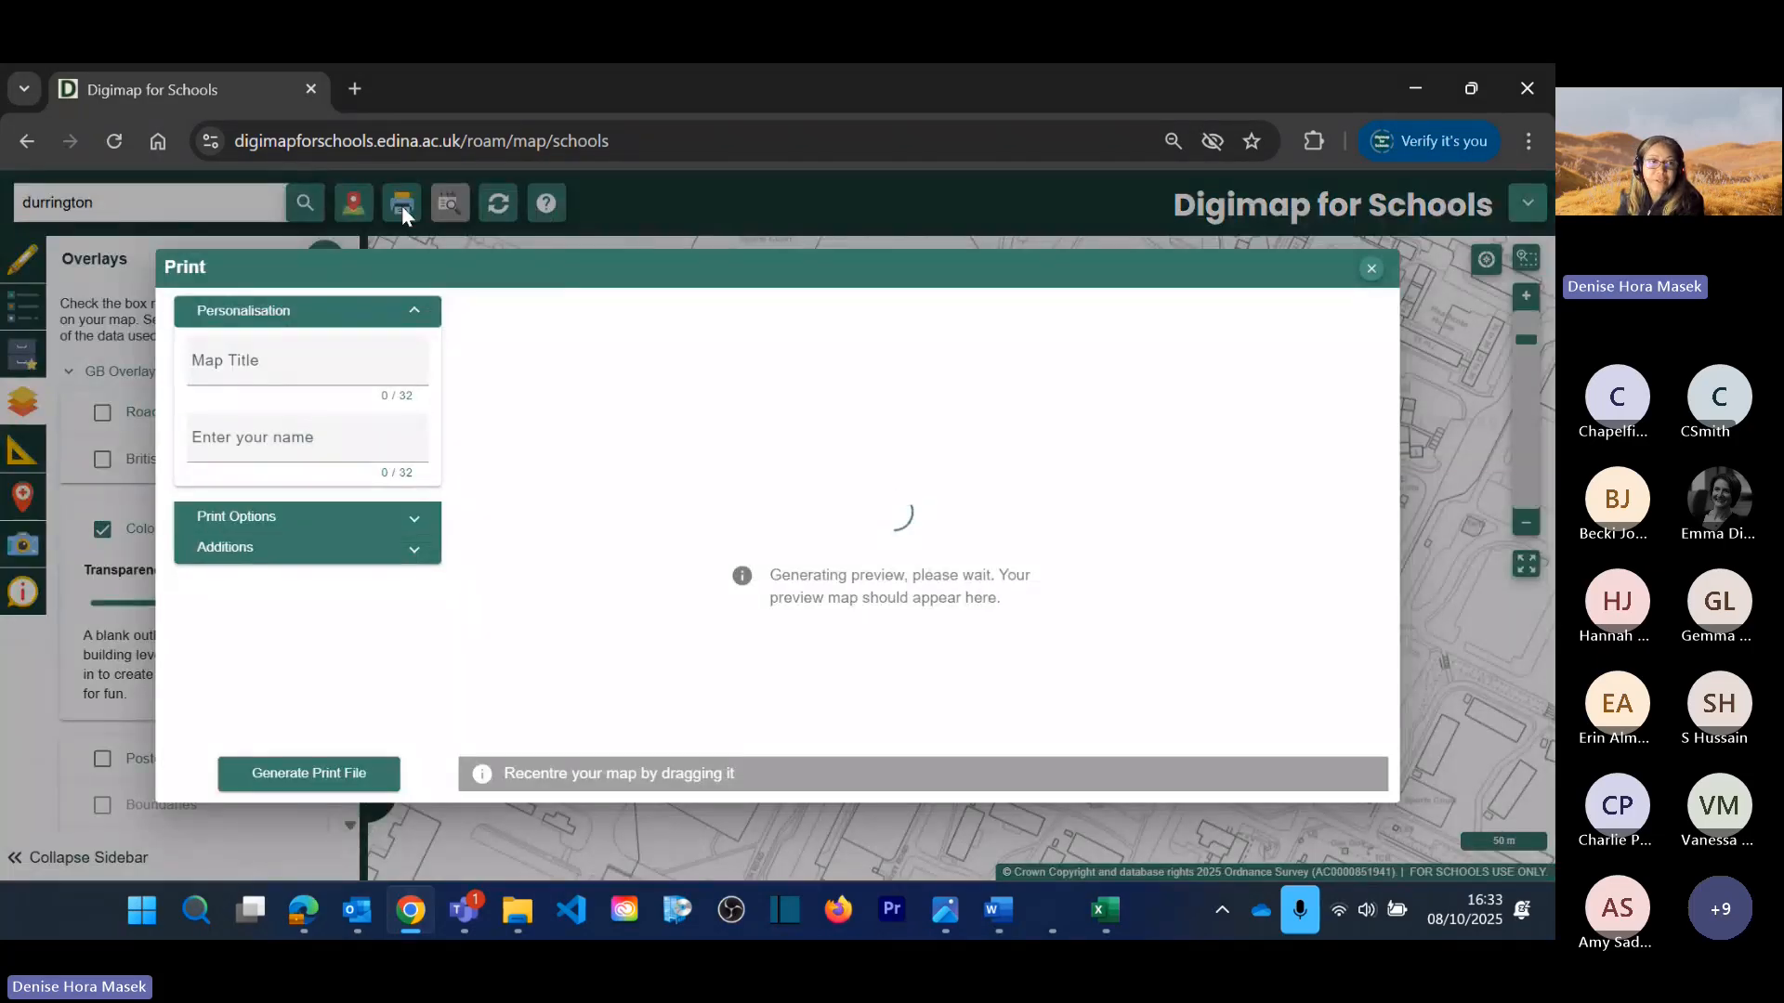
left_click(370, 517)
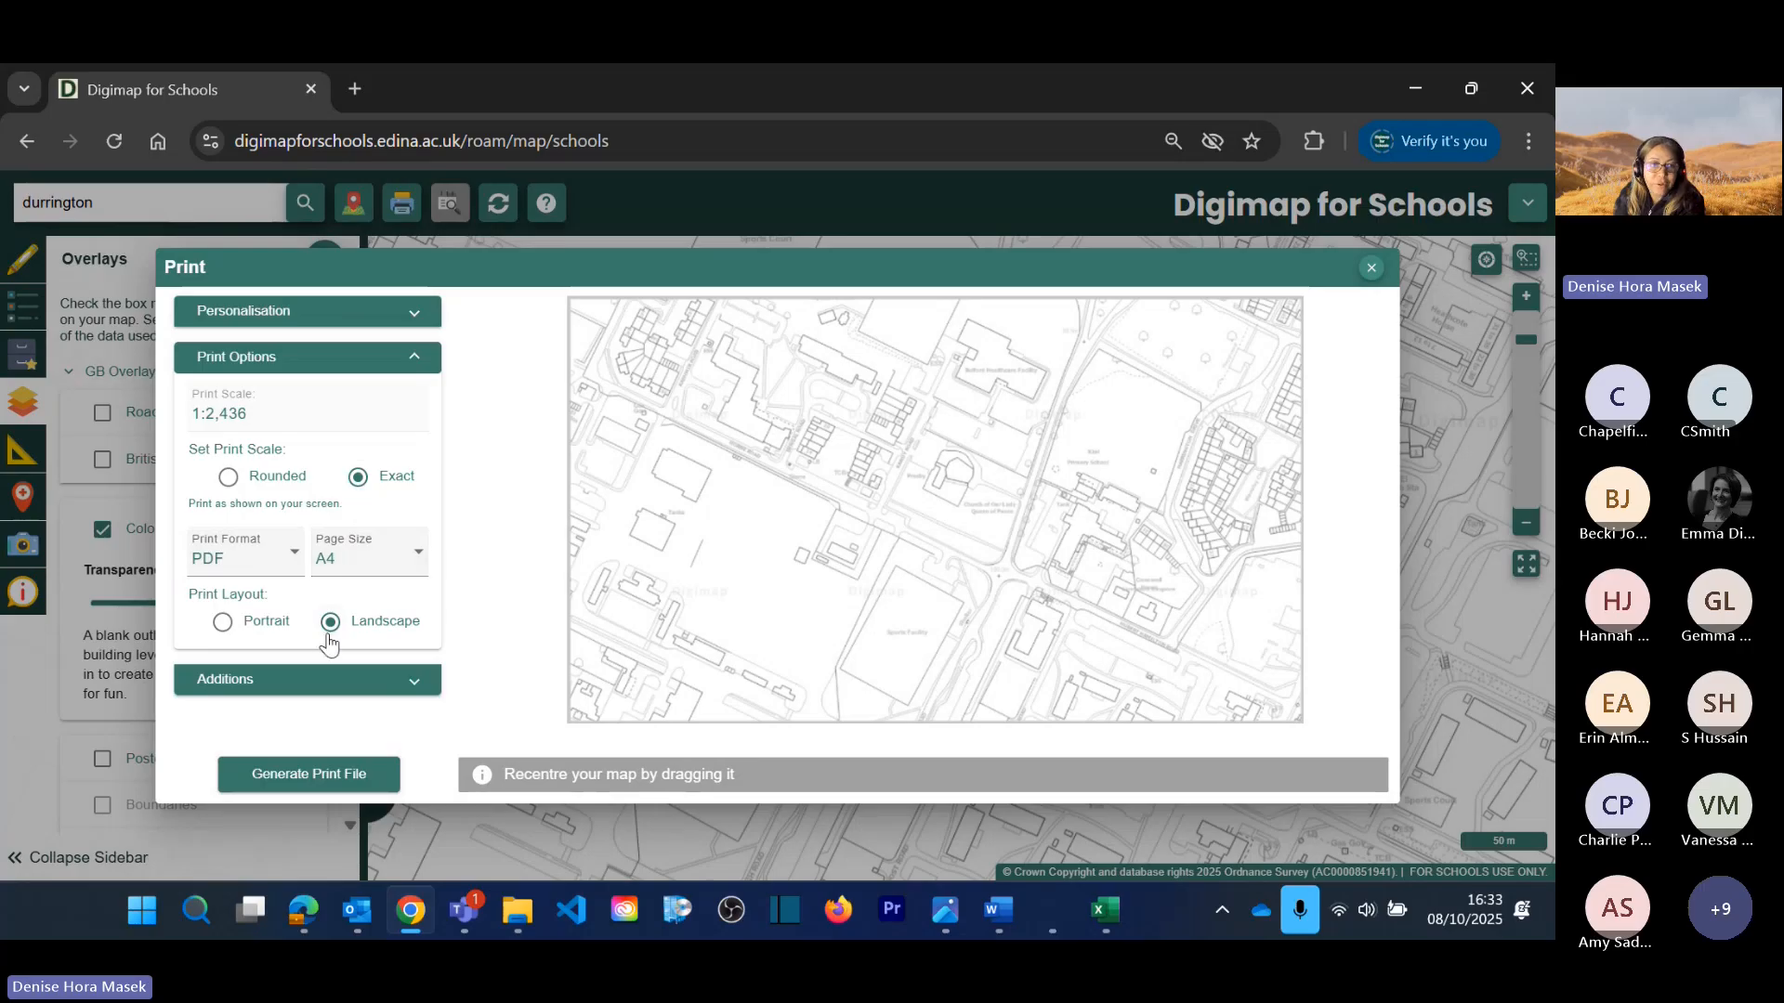
left_click(416, 682)
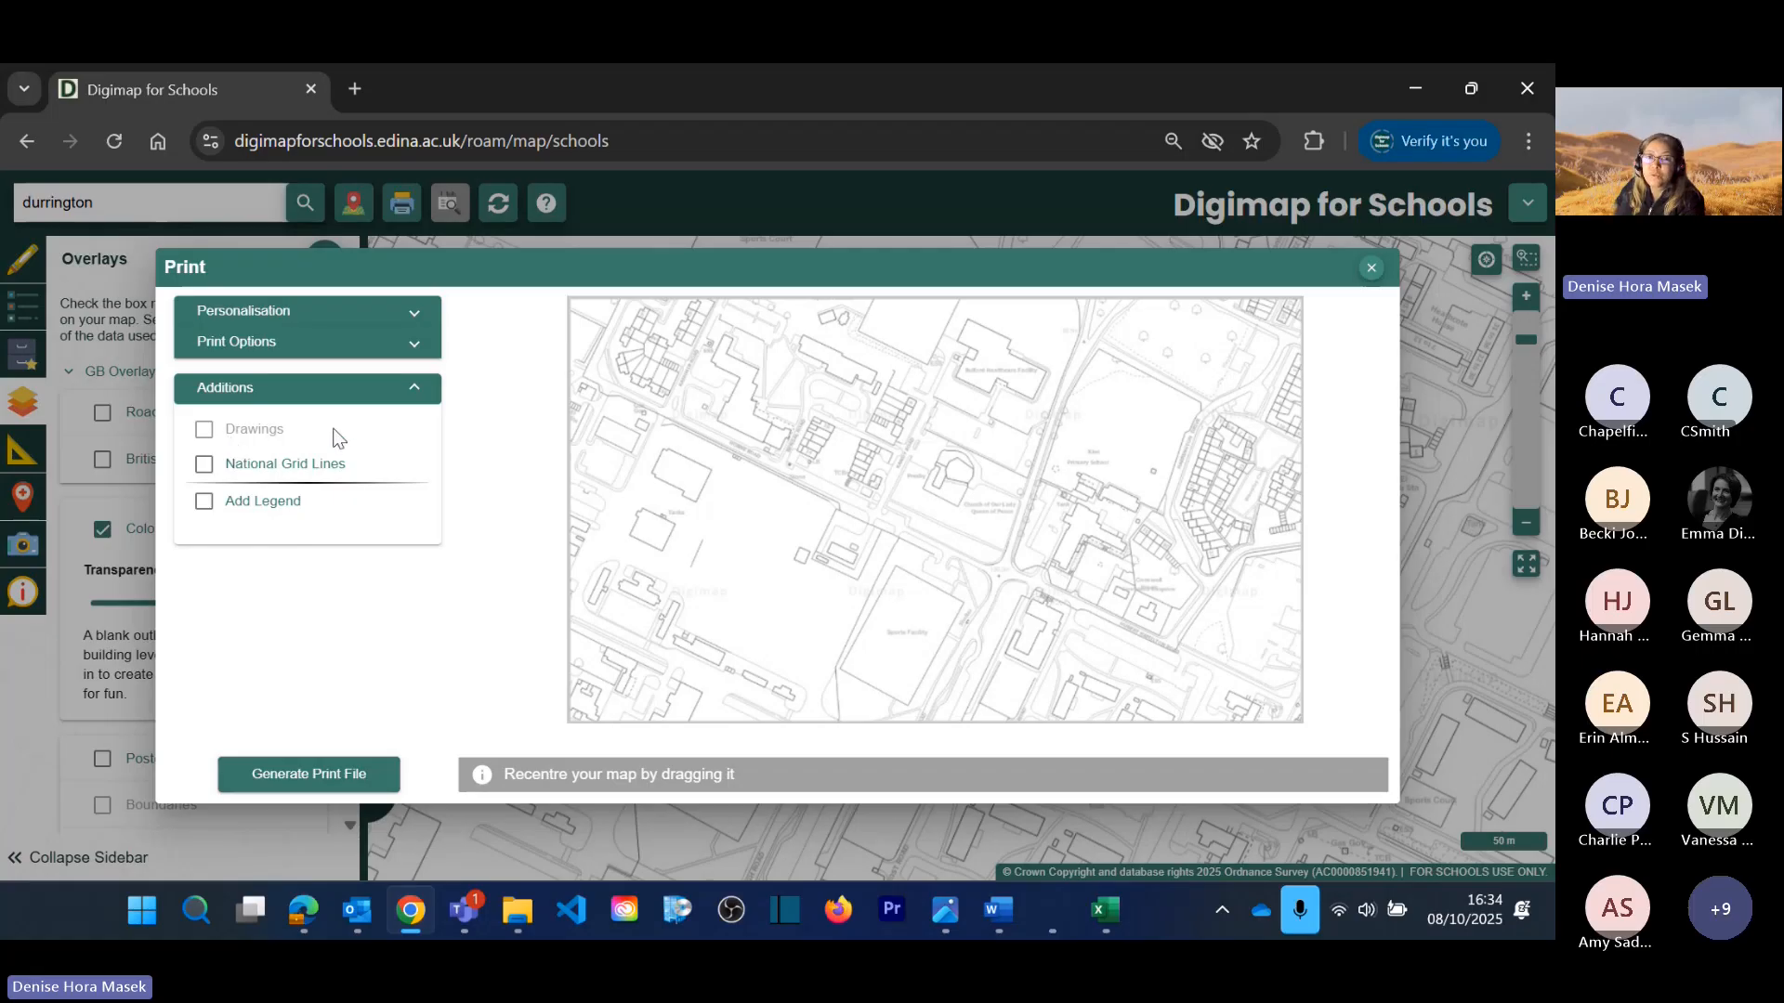
left_click(320, 781)
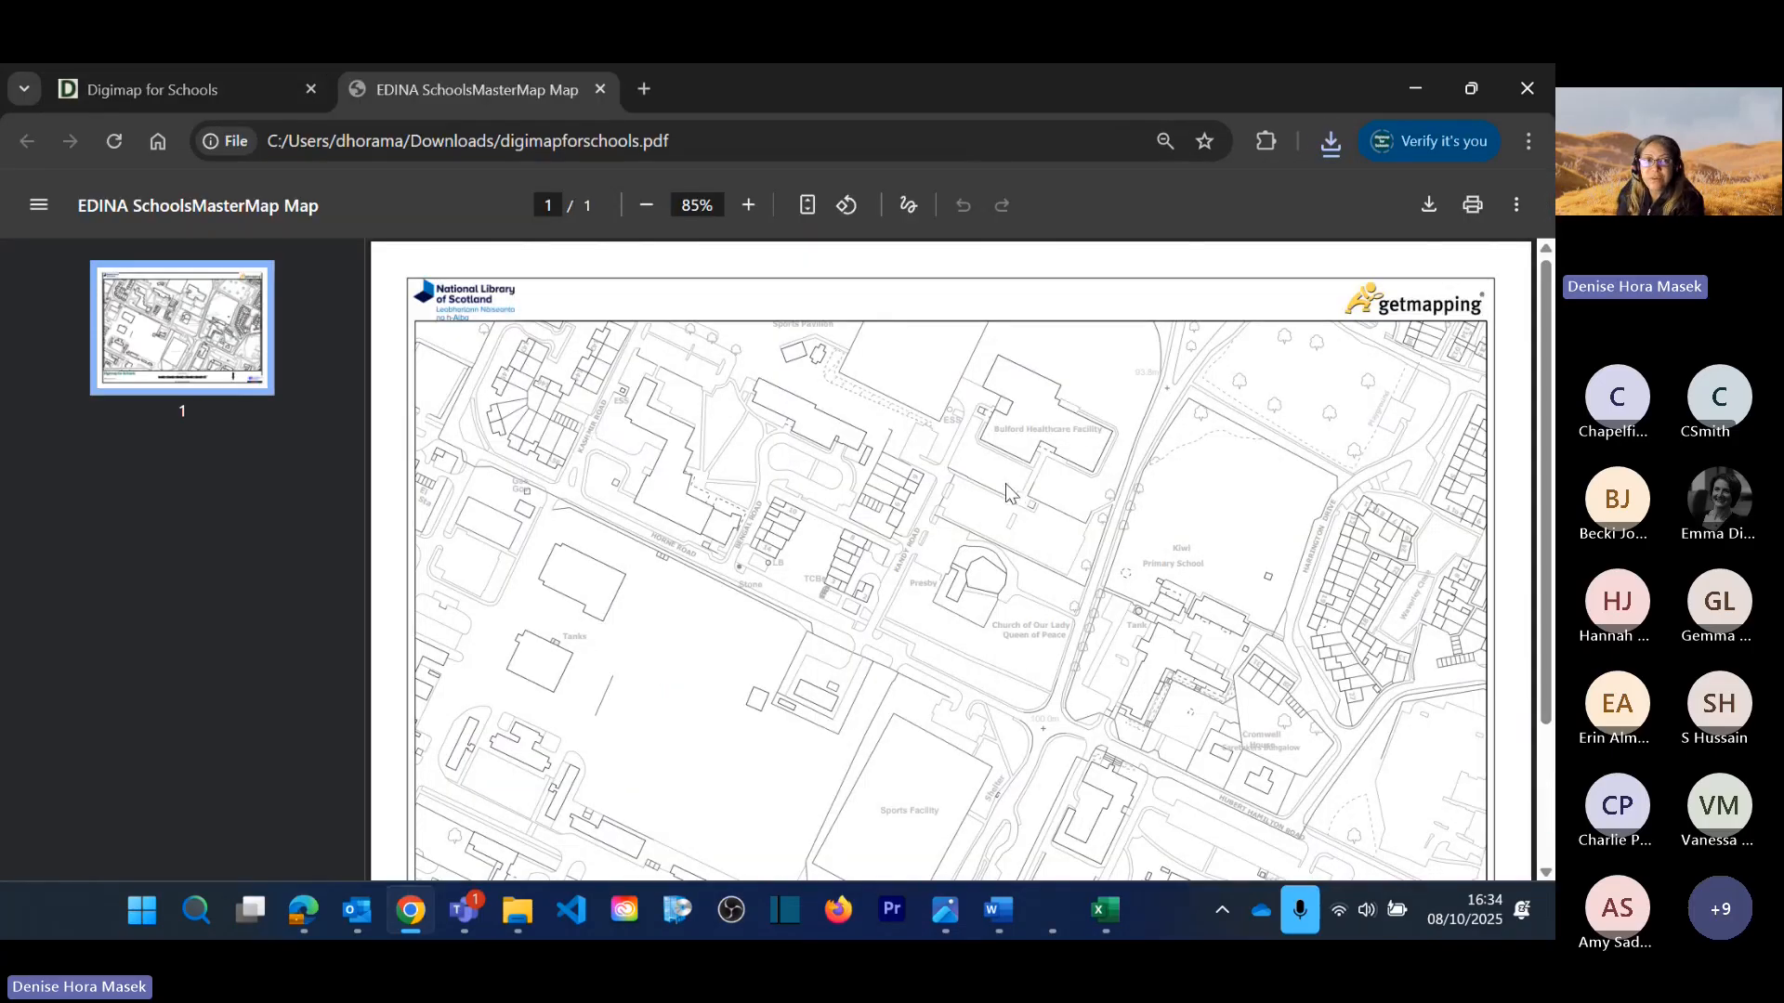
Step: Look over the generated PDF of the outline map from header to scale bar, and close it
scroll(1015, 480, "down", 2)
scroll(1013, 472, "up", 5)
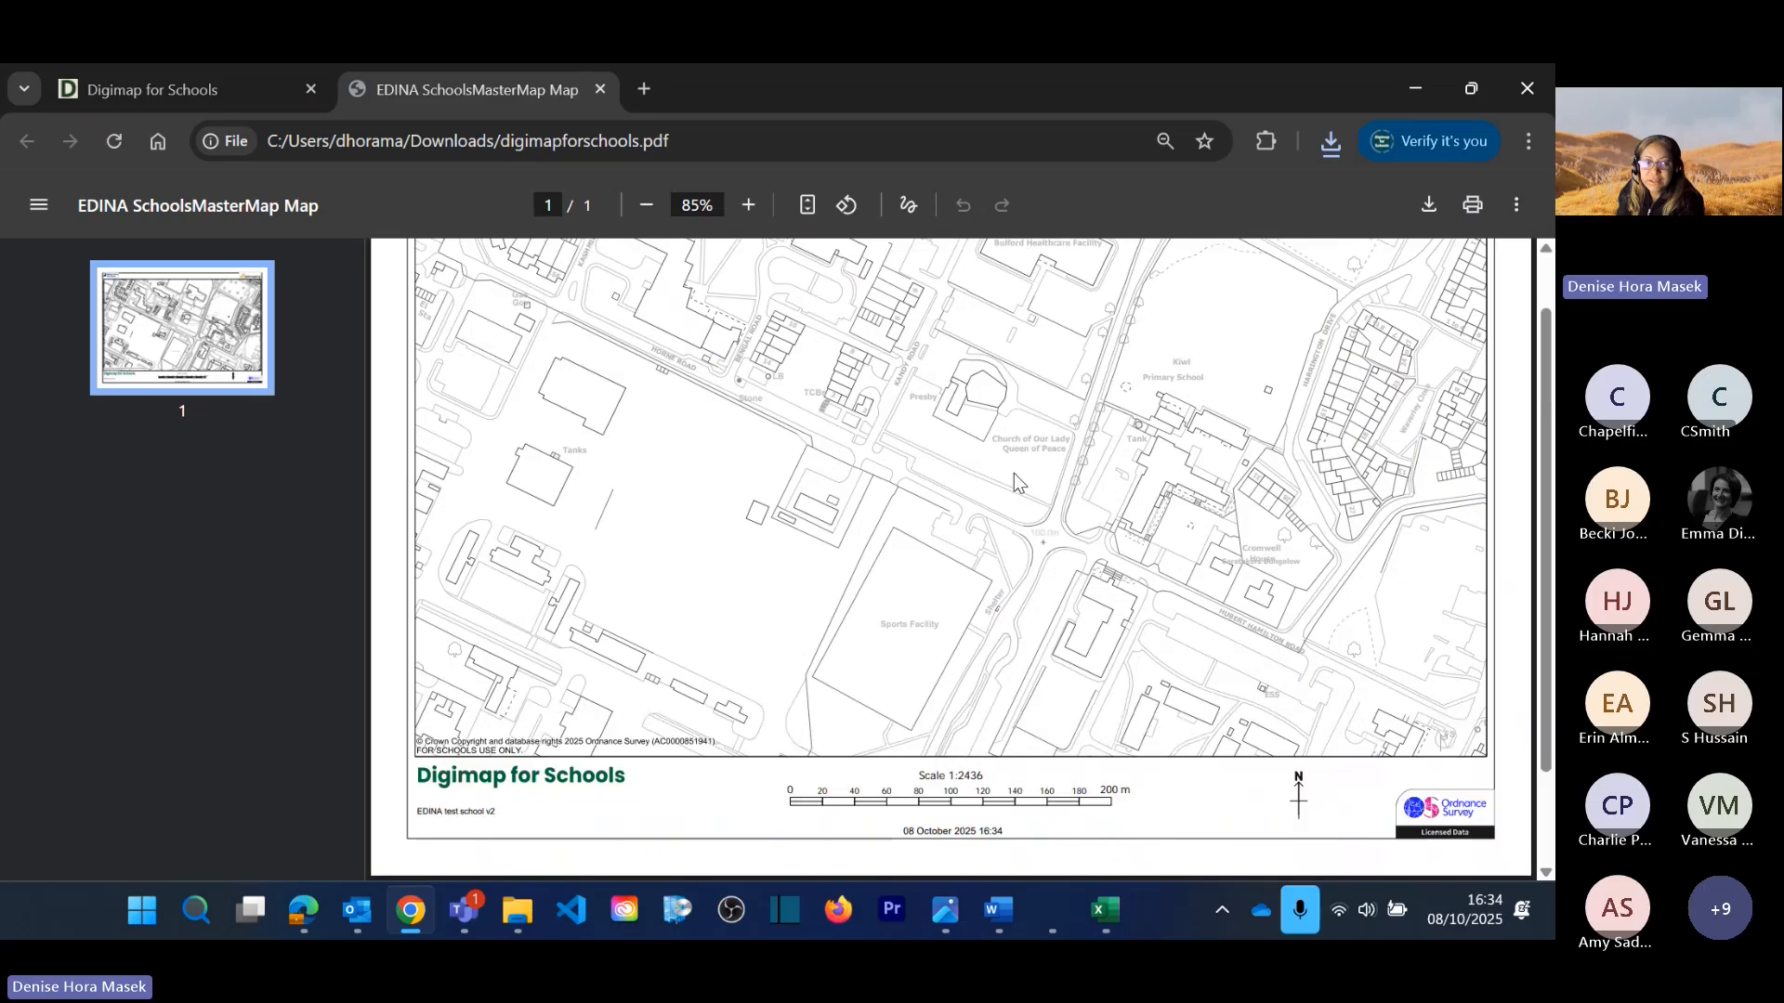
scroll(1013, 472, "down", 4)
scroll(1013, 475, "up", 2)
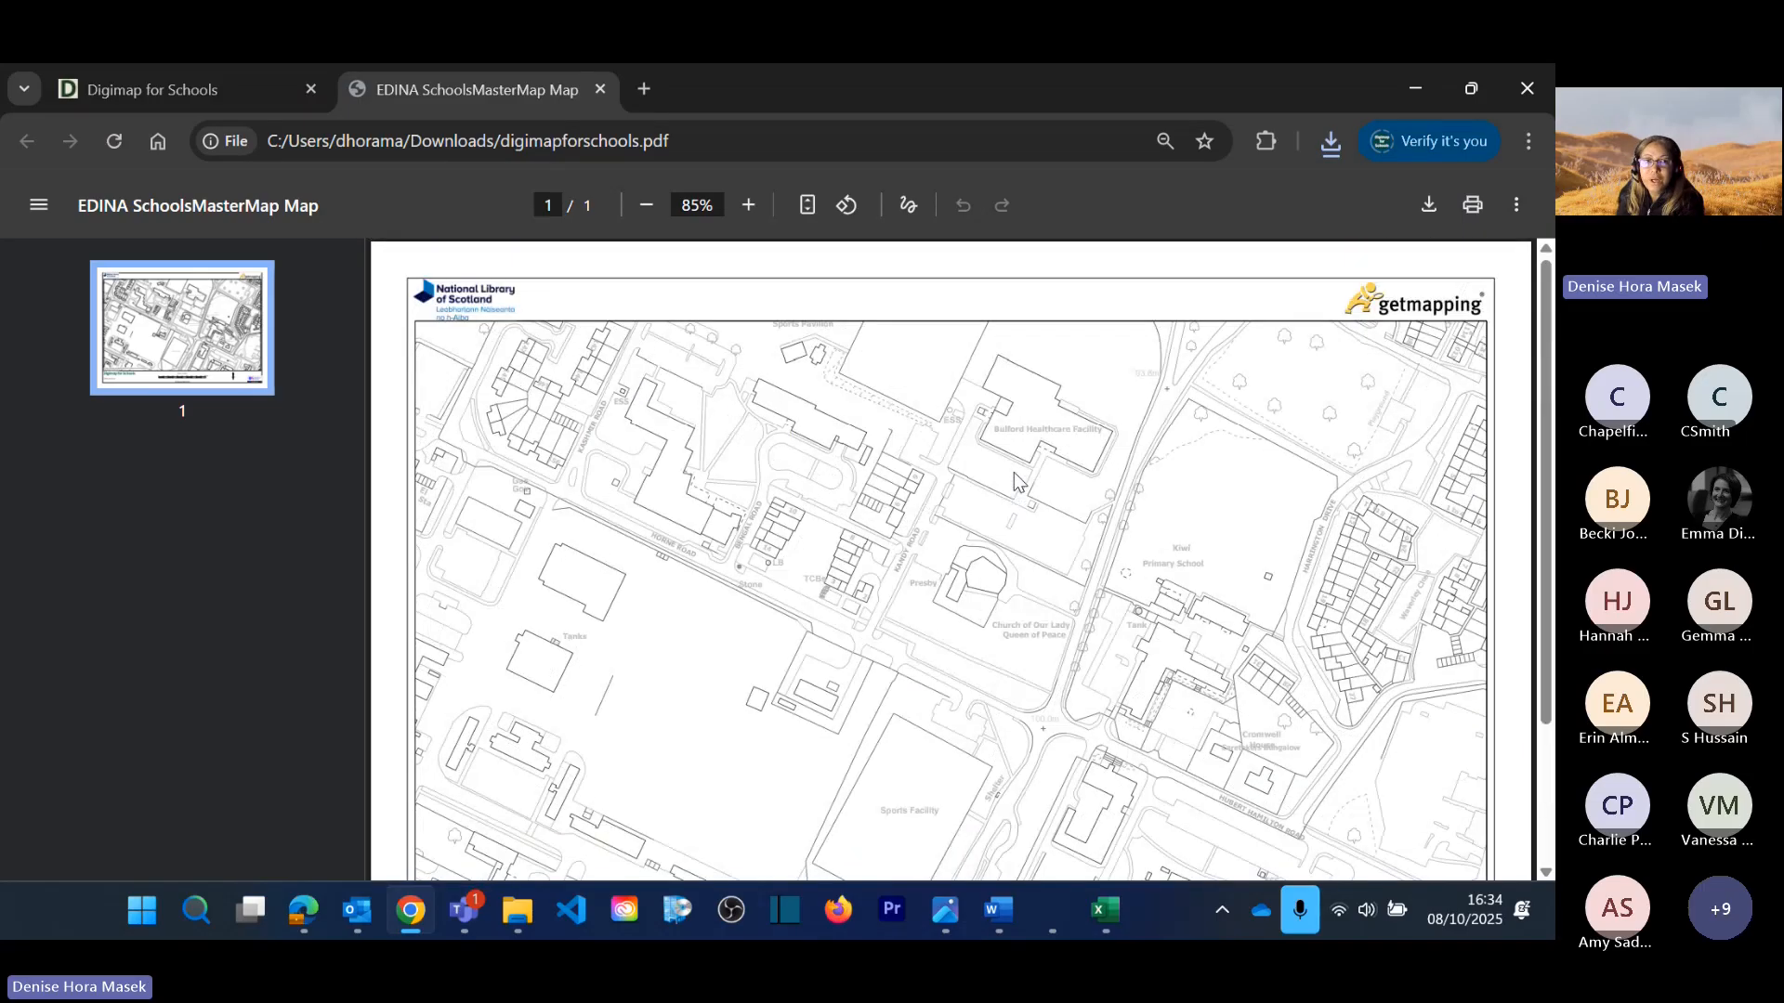
left_click(602, 88)
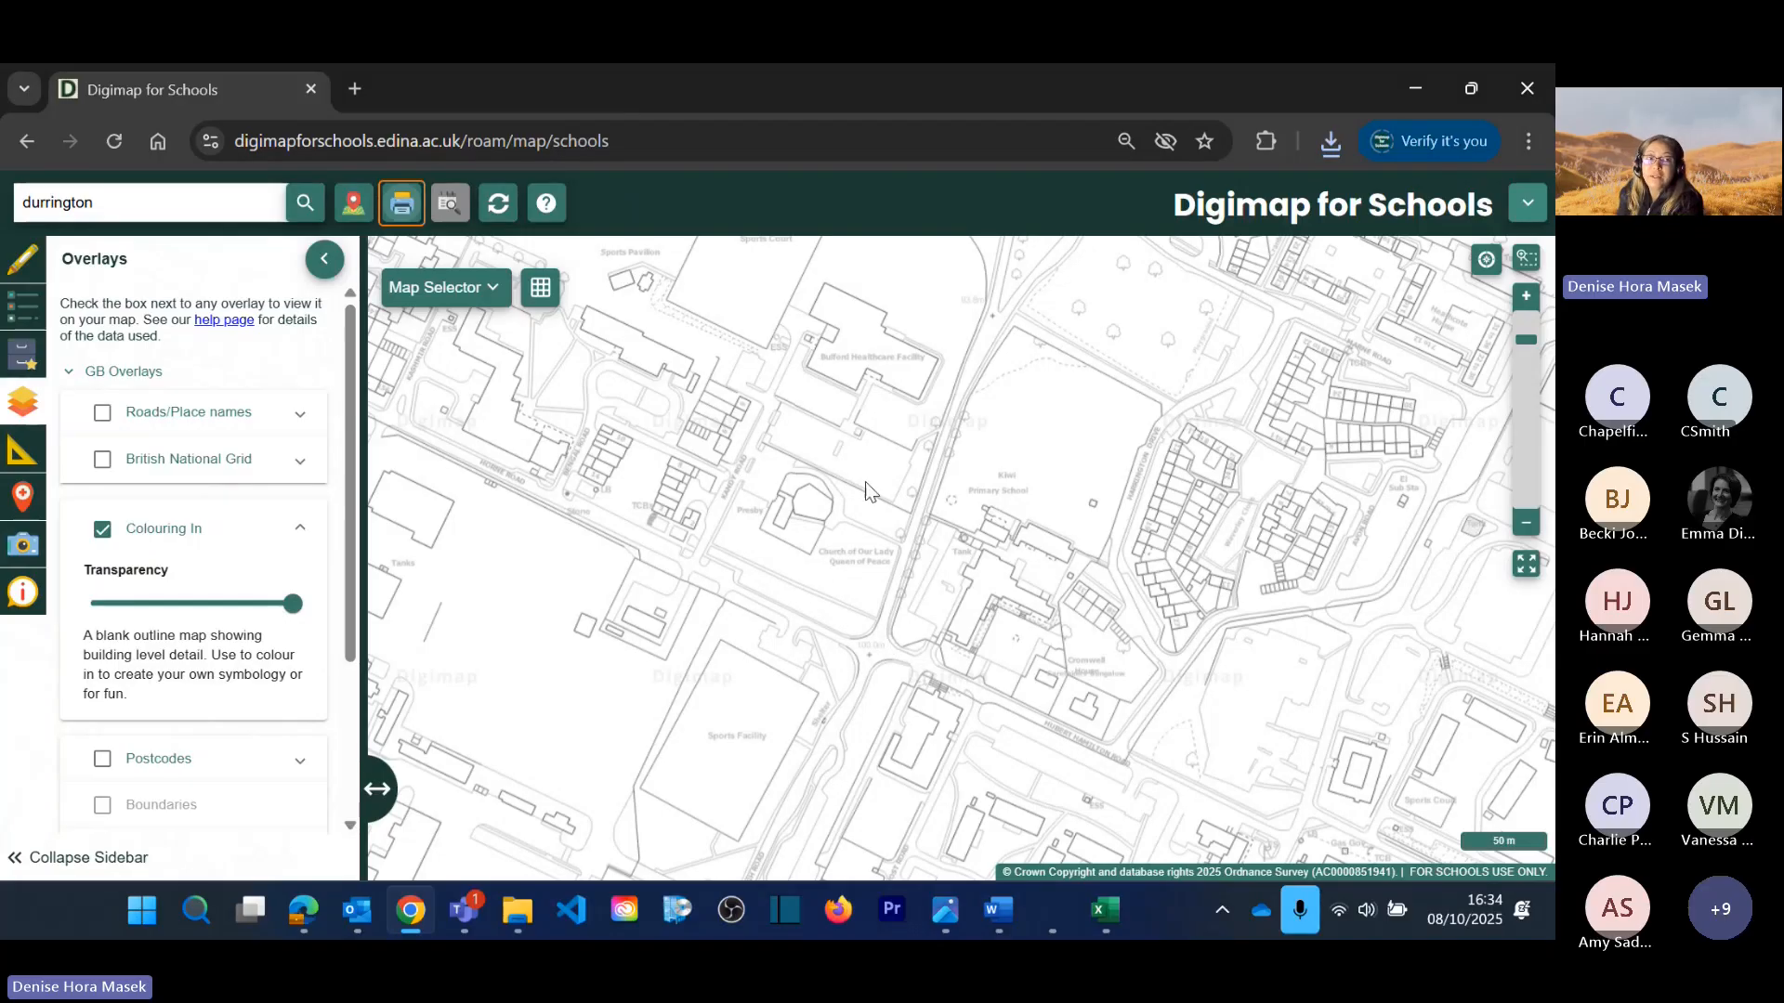
Step: Briefly show the drawing tools, turn off the Colouring In overlay, and list the World Climate overlays in place of the GB ones
left_click(22, 267)
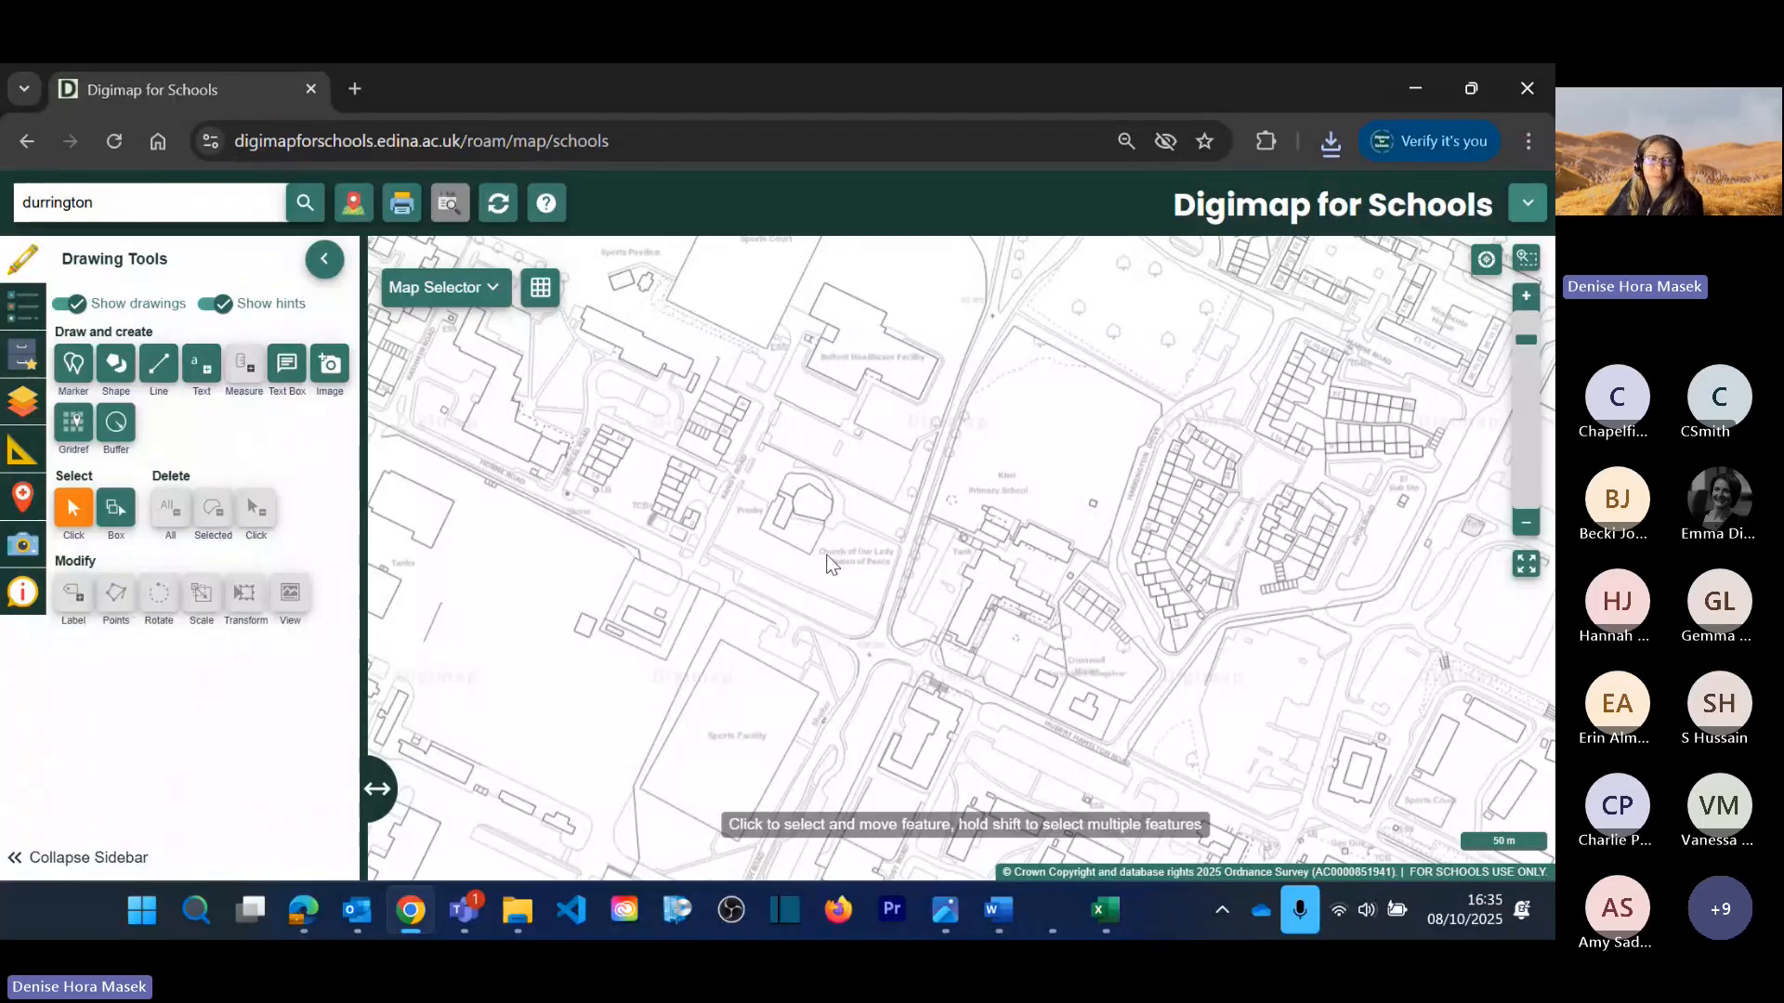
left_click(37, 408)
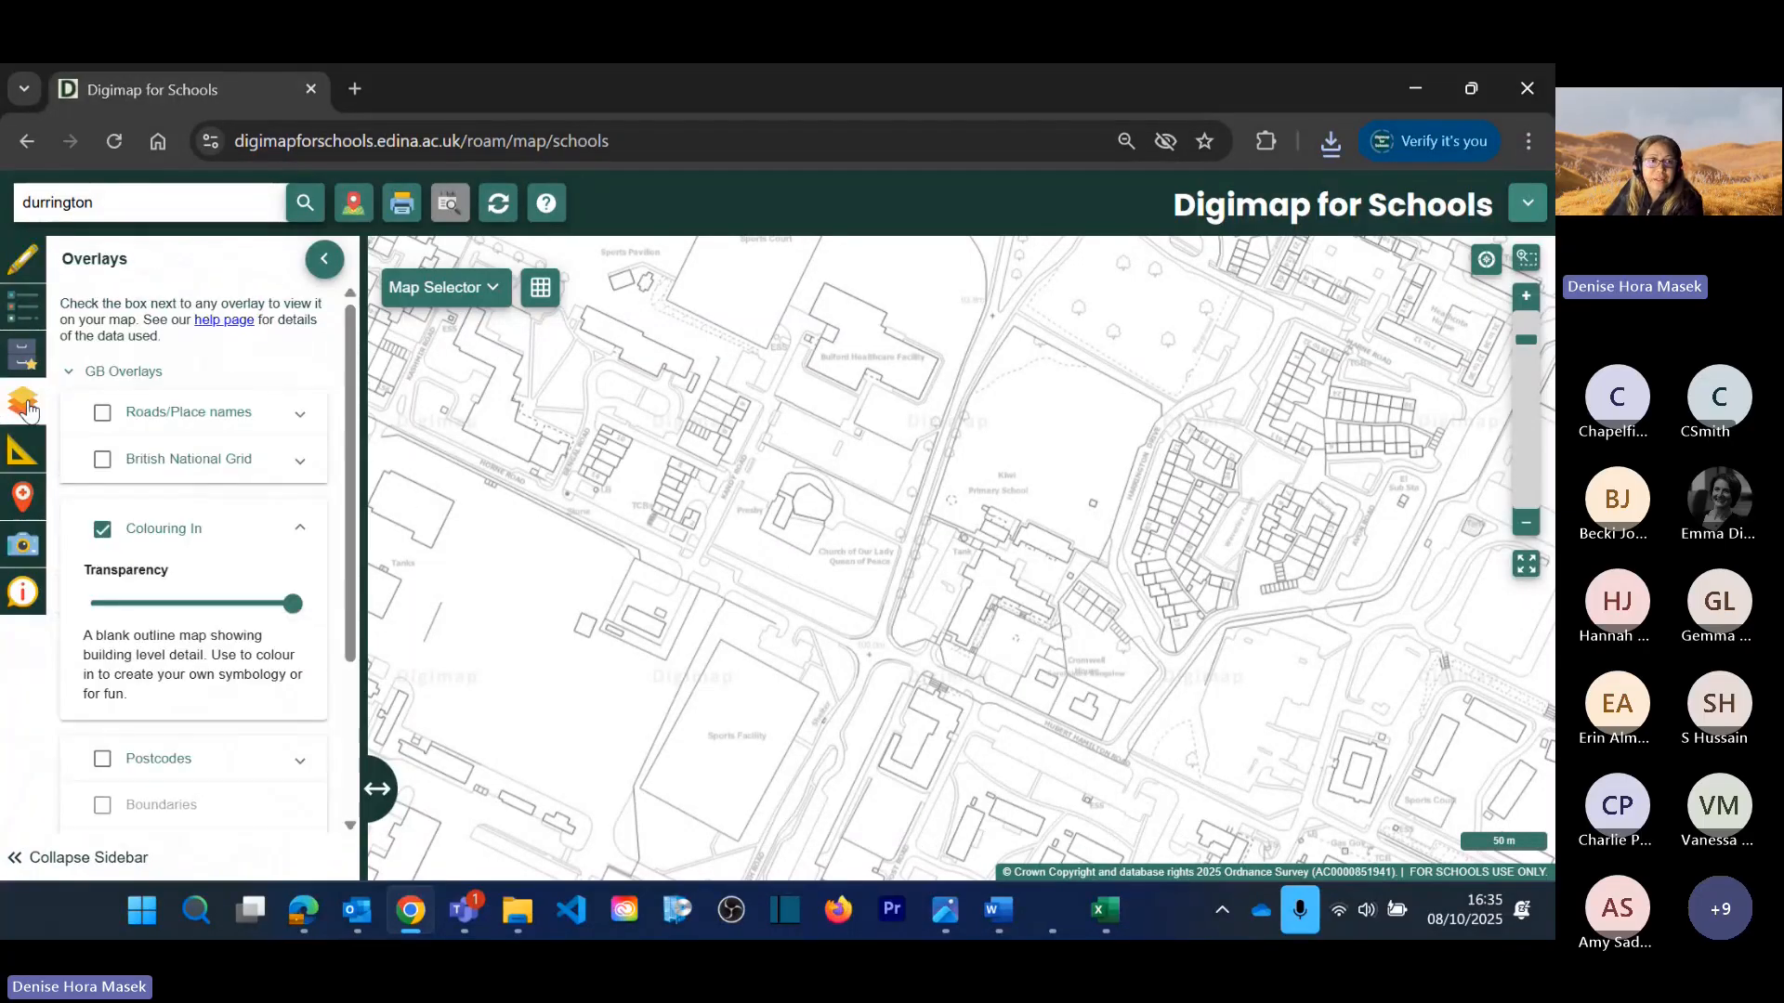
left_click(102, 529)
left_click(93, 371)
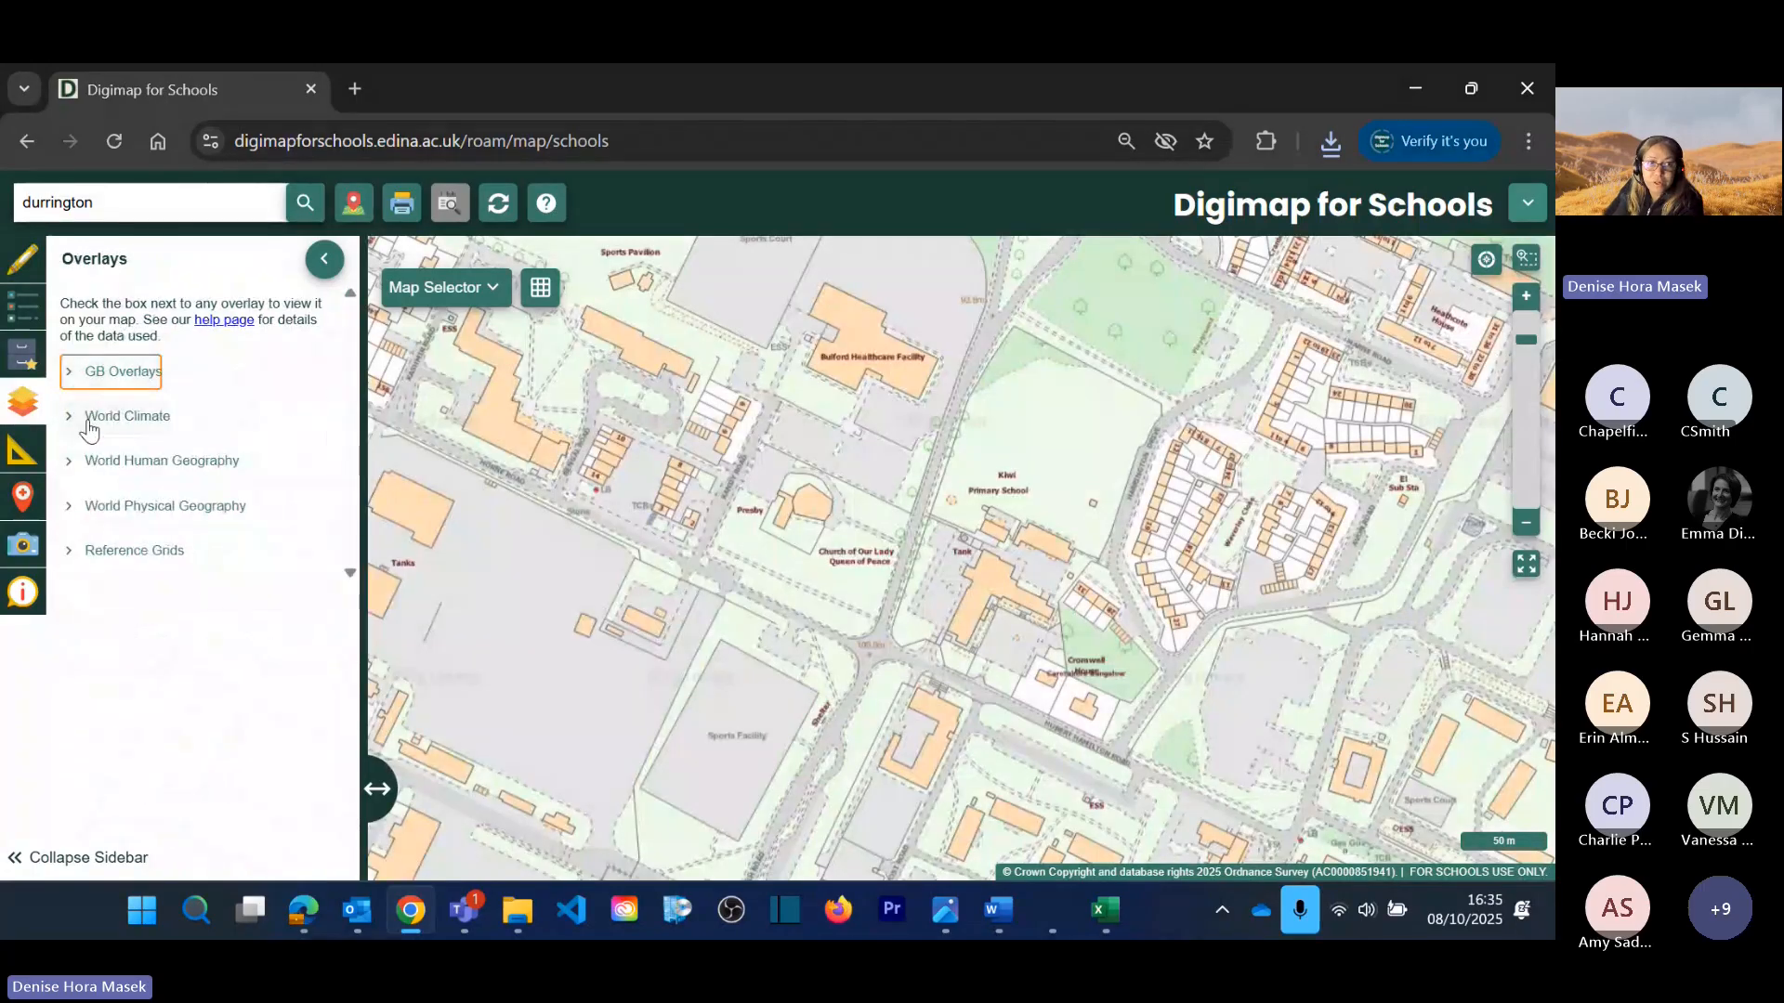
left_click(93, 417)
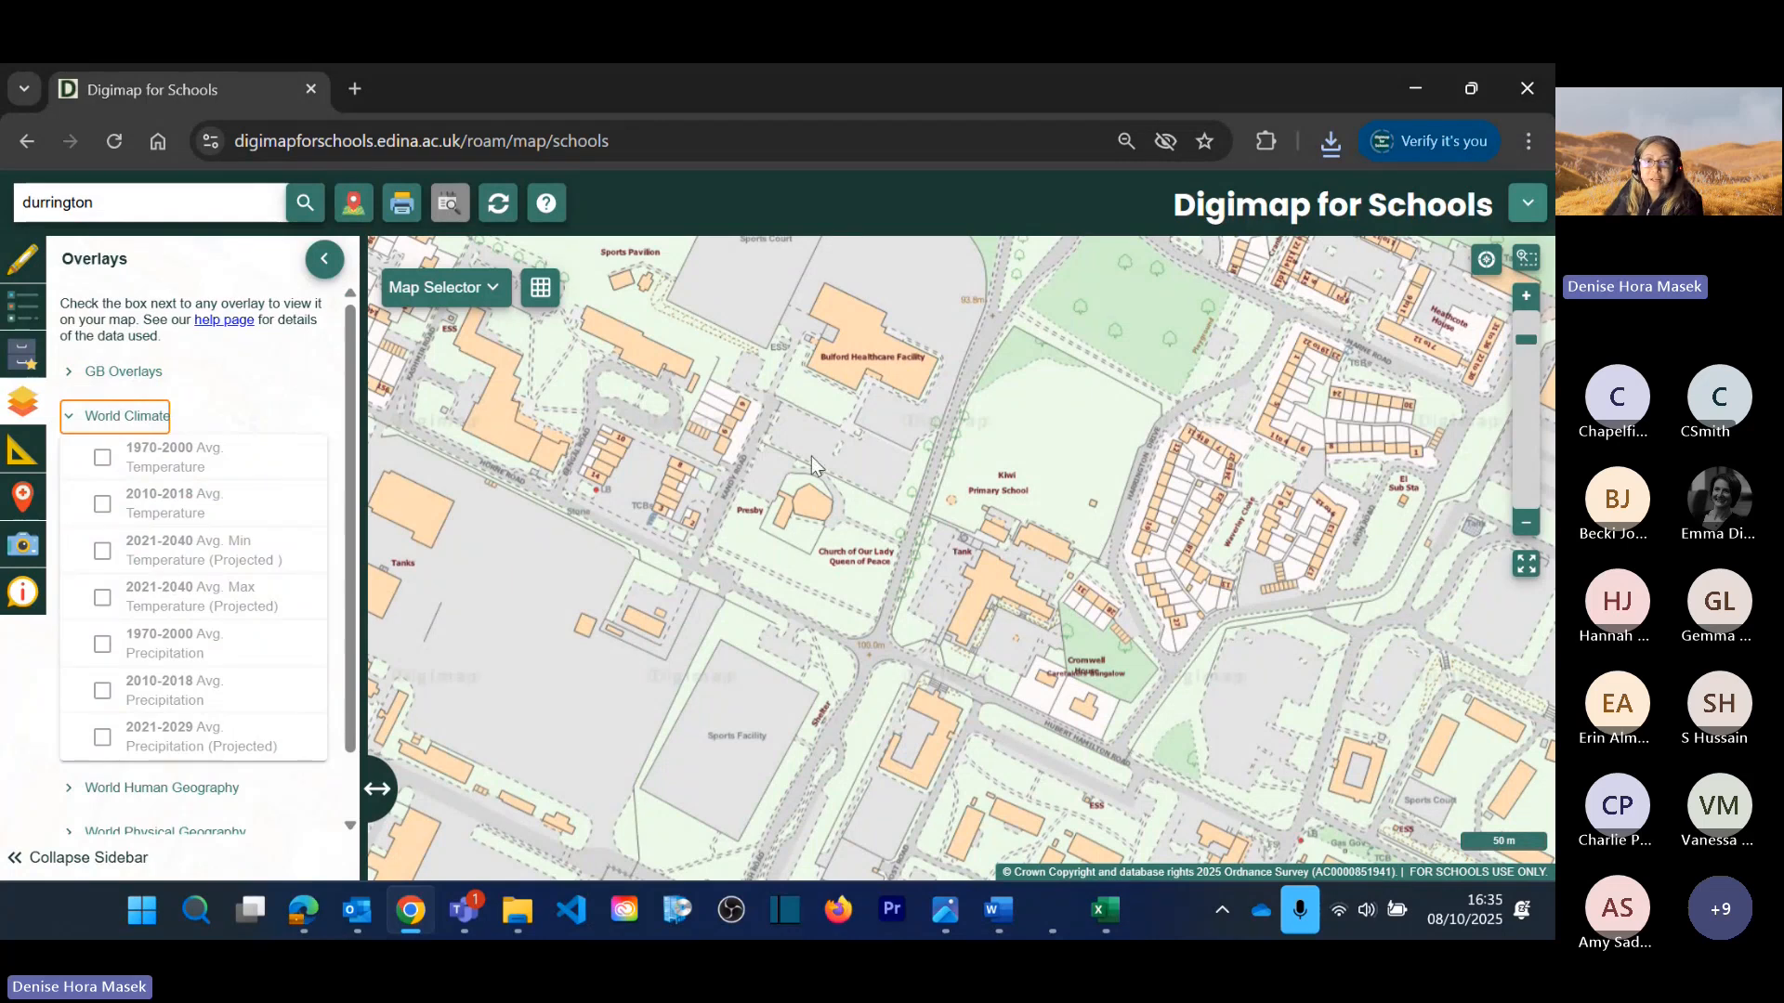
Step: Zoom the map out to the whole world, and view the 1970-2000 and 2010-2018 Avg. Temperature overlays in turn
scroll(811, 456, "down", 2)
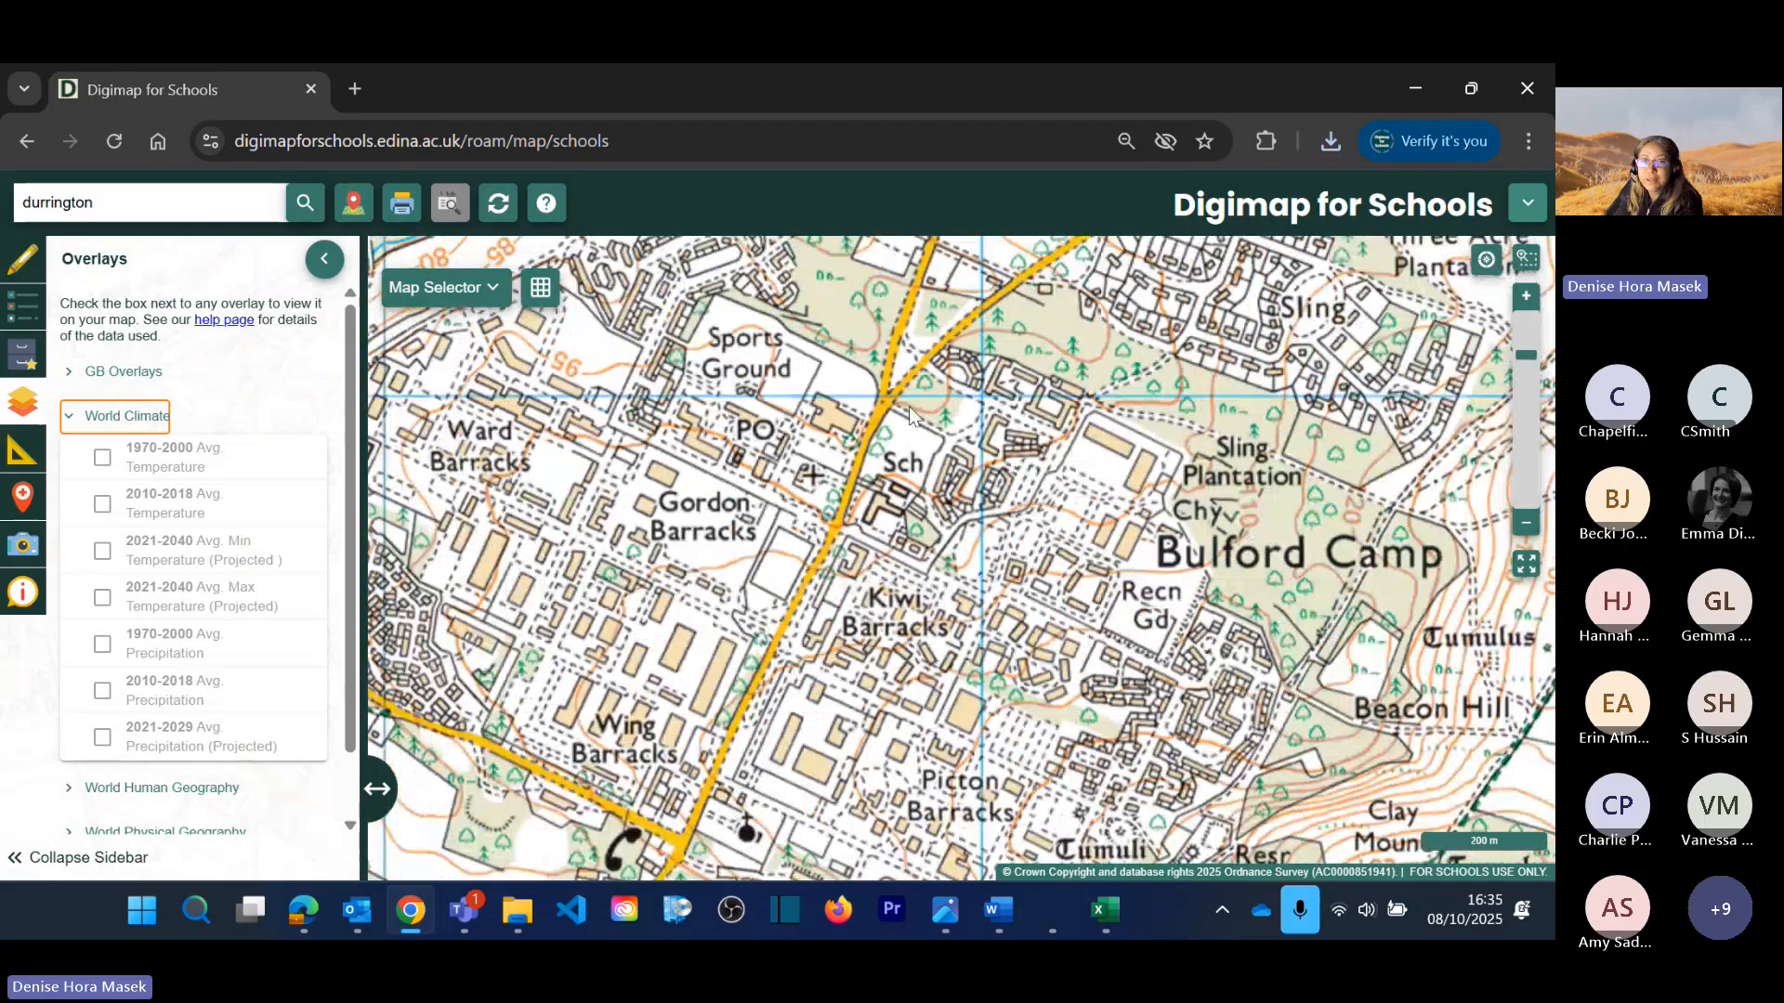
left_click(1527, 564)
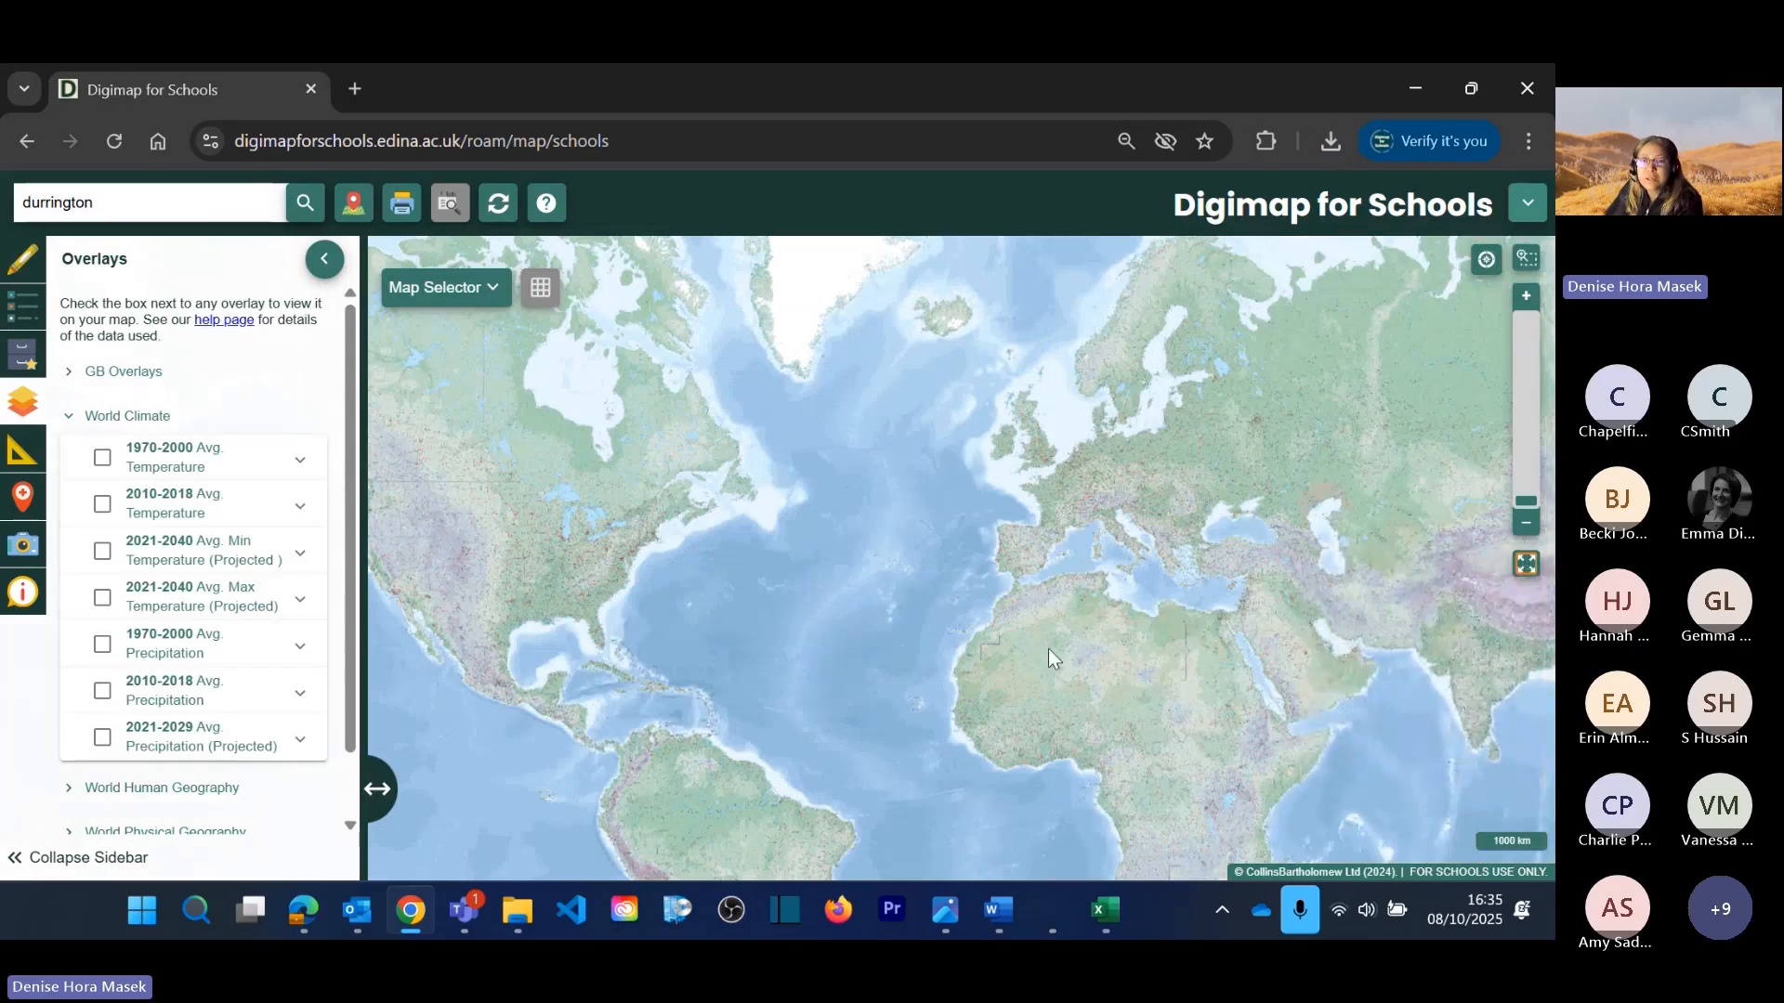
left_click(102, 459)
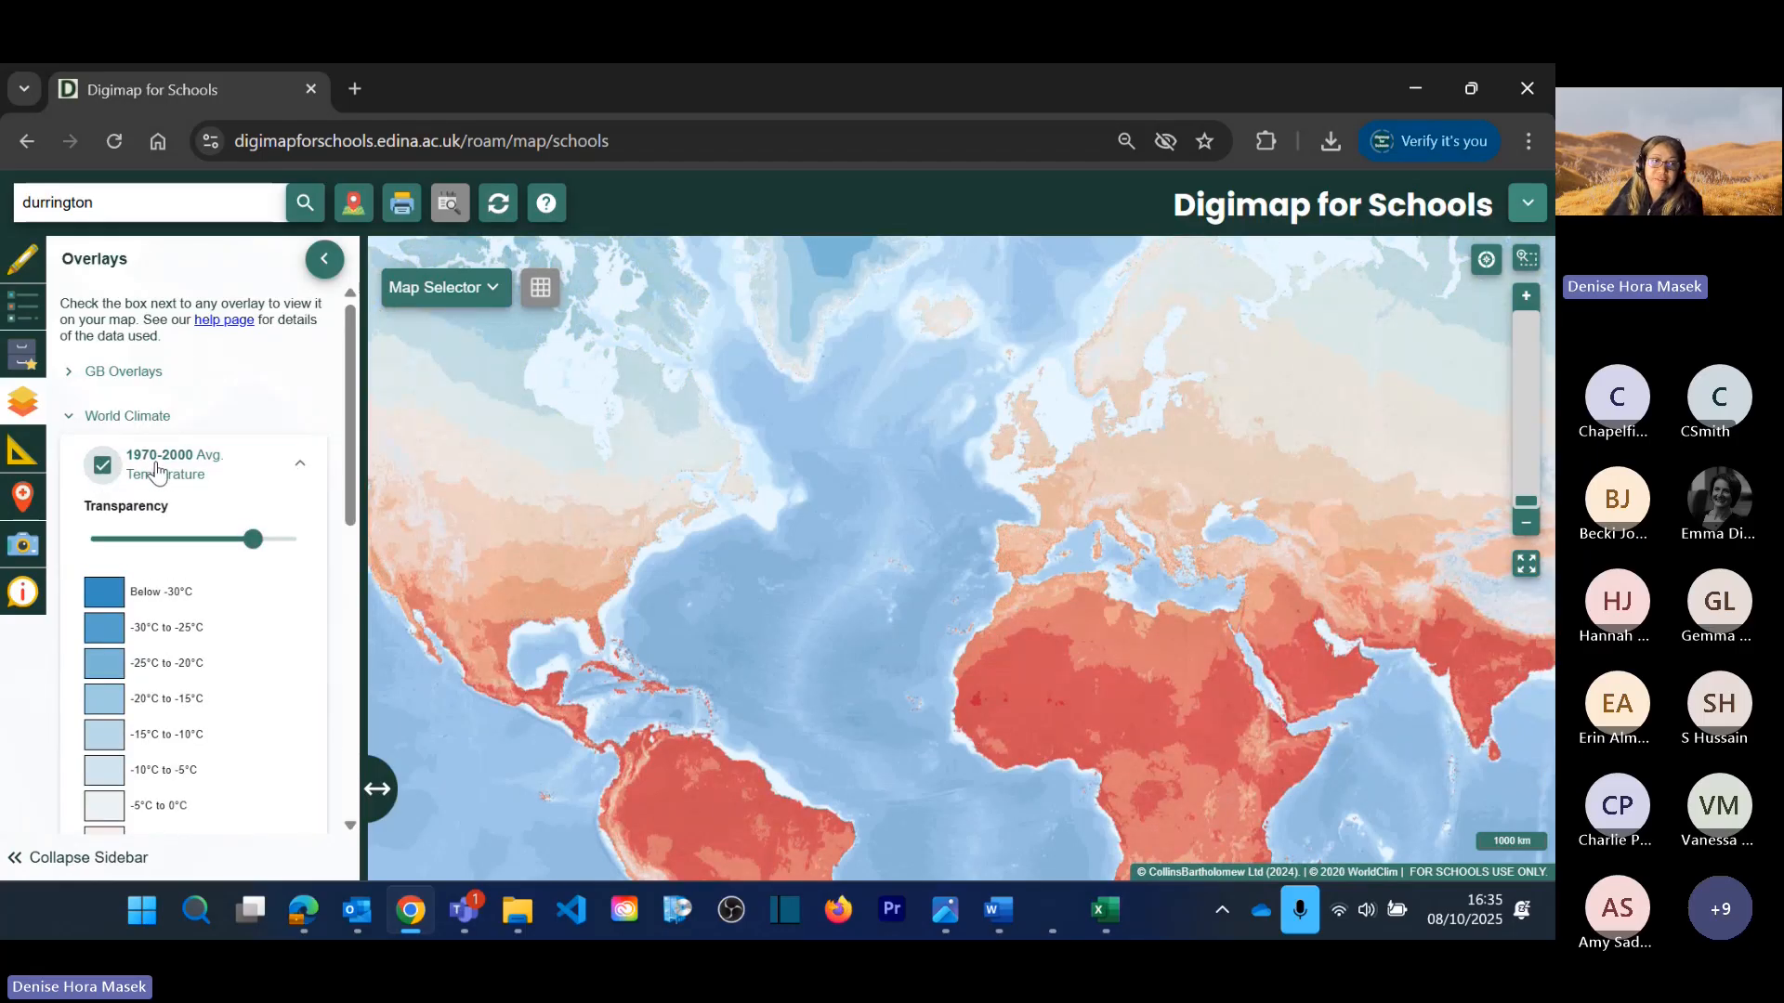
left_click(103, 464)
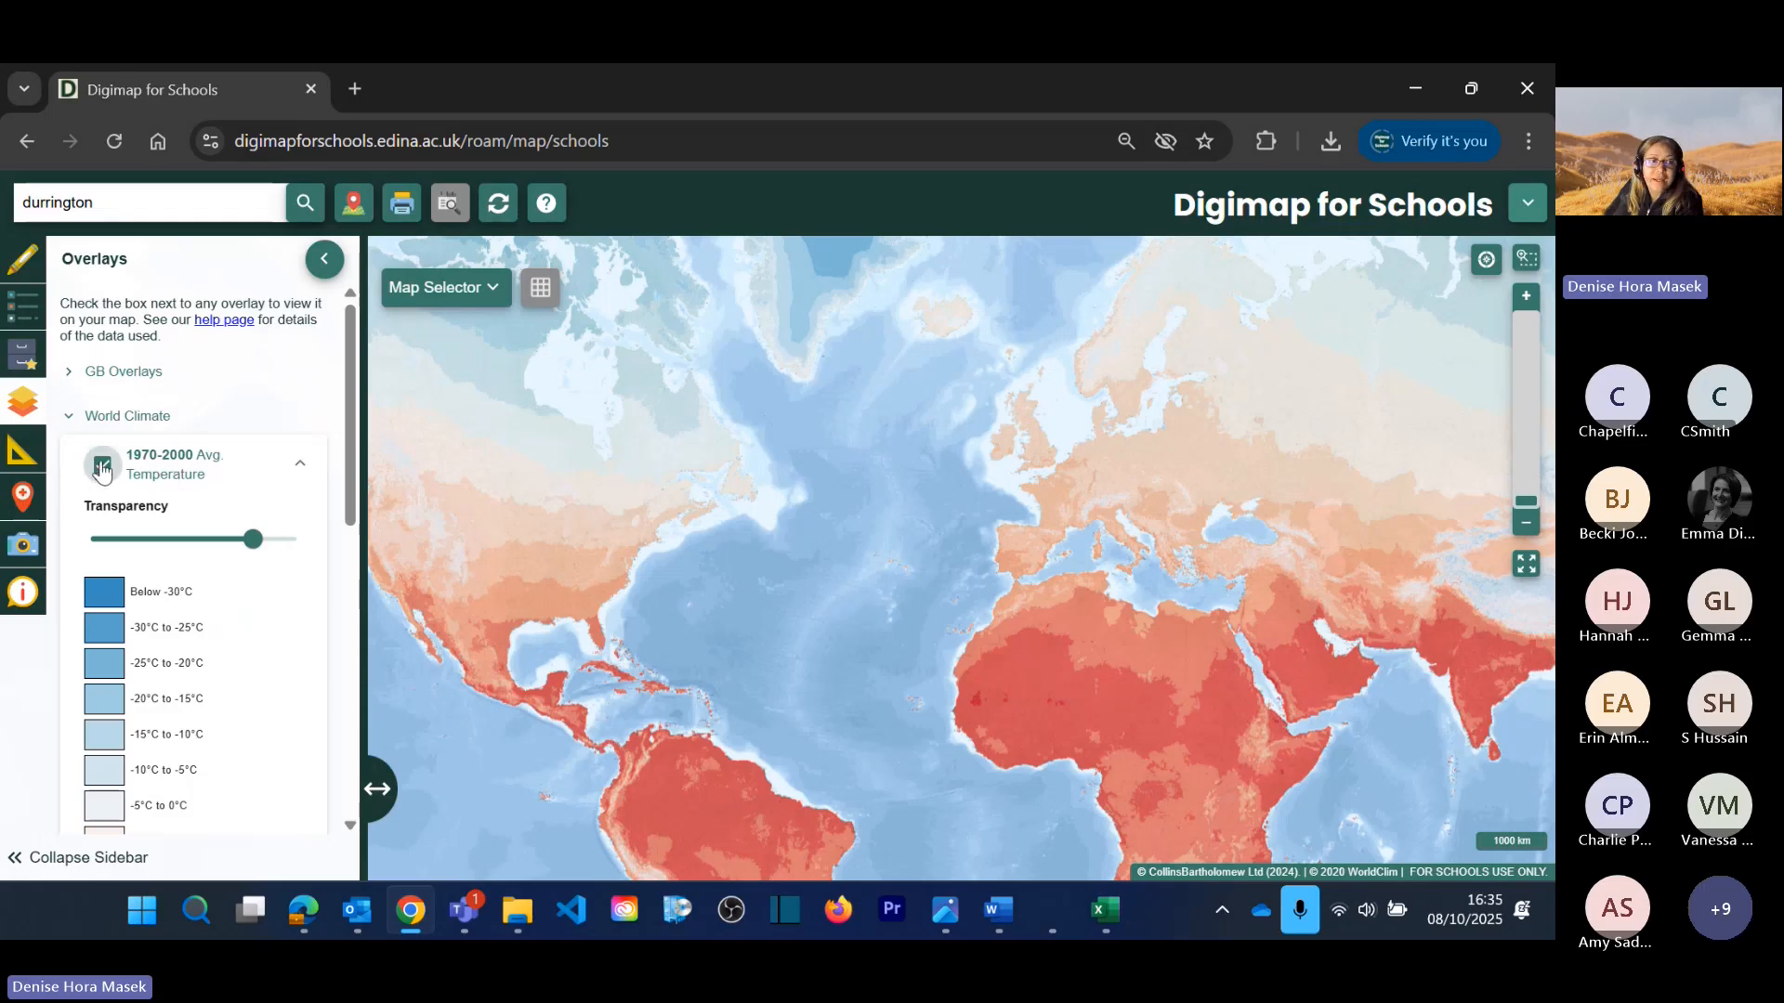
left_click(102, 506)
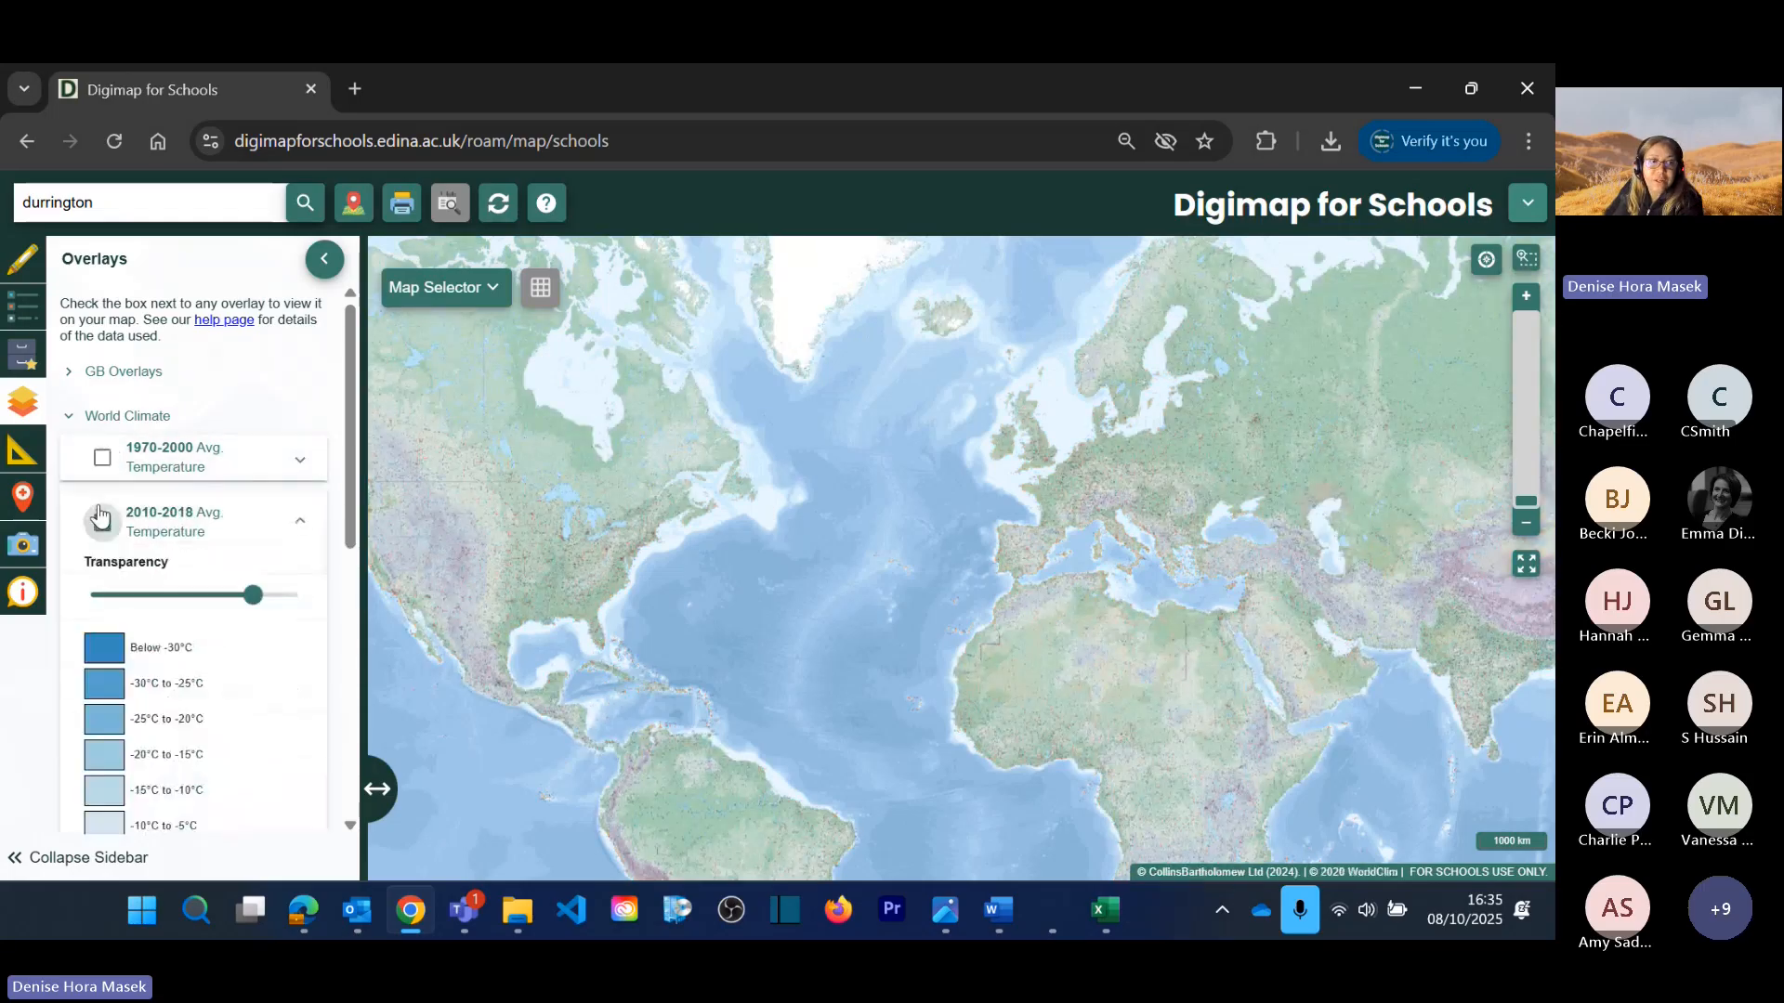
left_click(102, 532)
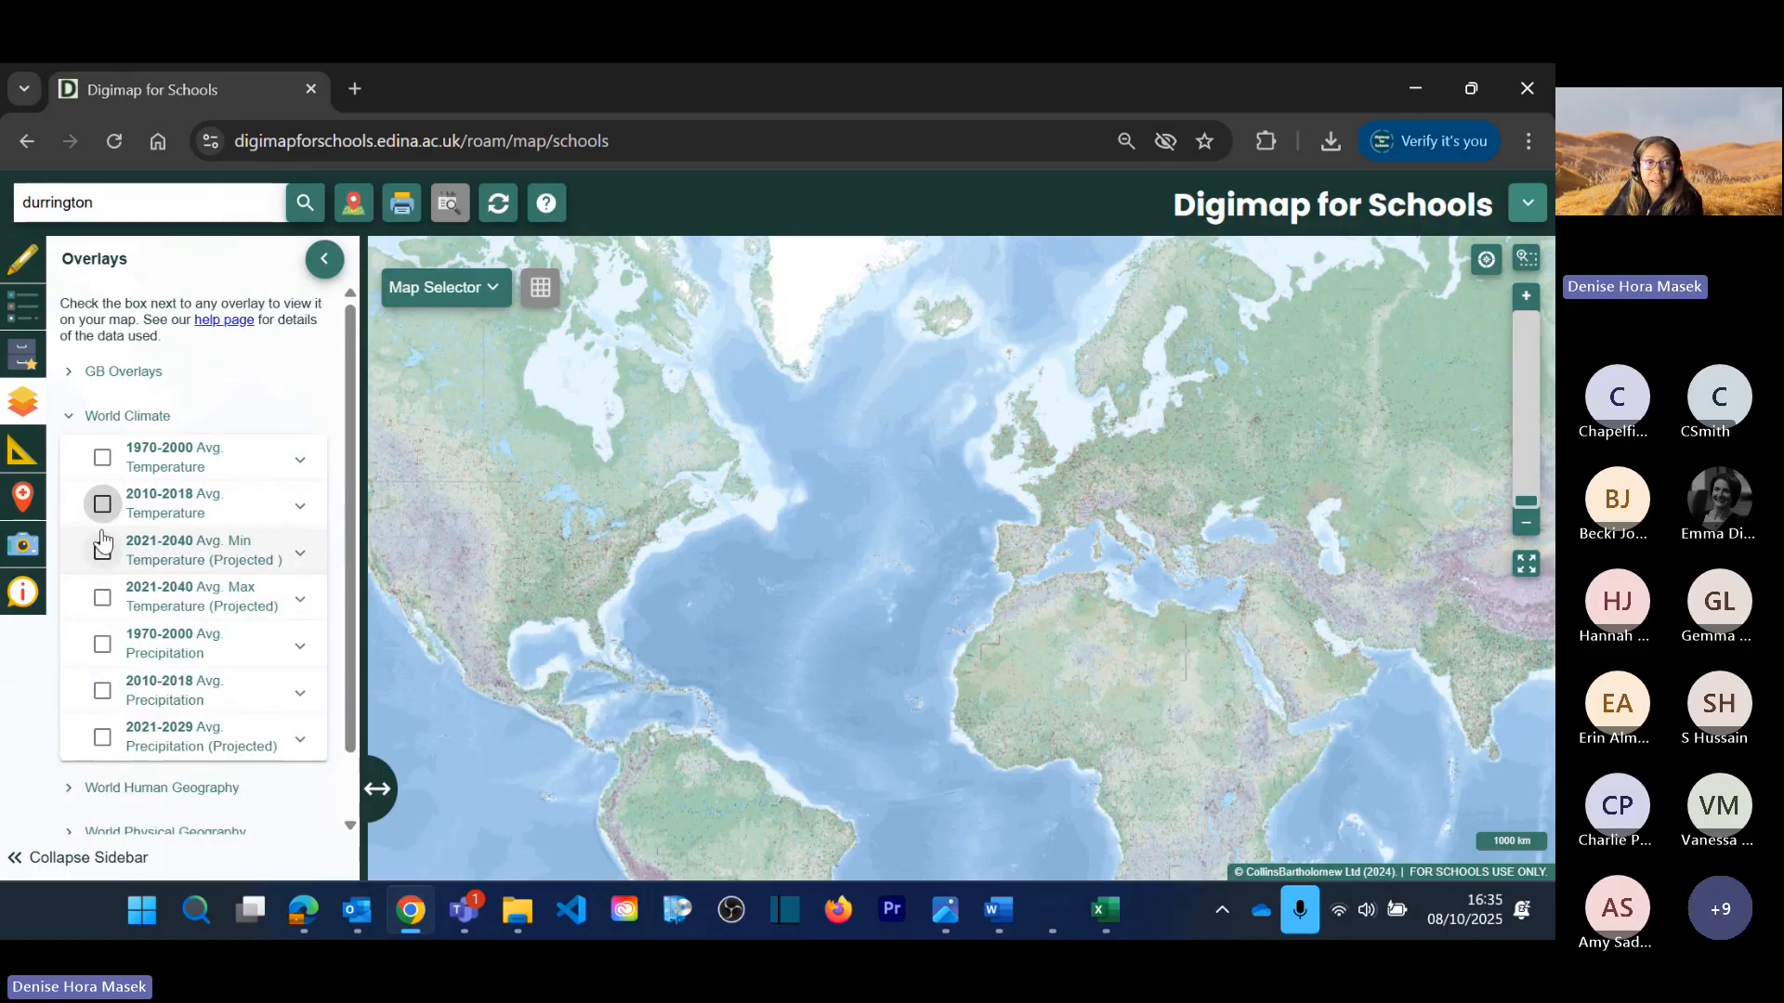
Step: Compare the 1970-2000 and 2010-2018 Avg. Temperature overlays by showing both with the 1970-2000 transparency at about halfway, and turn both off
left_click(103, 457)
scroll(104, 563, "down", 10)
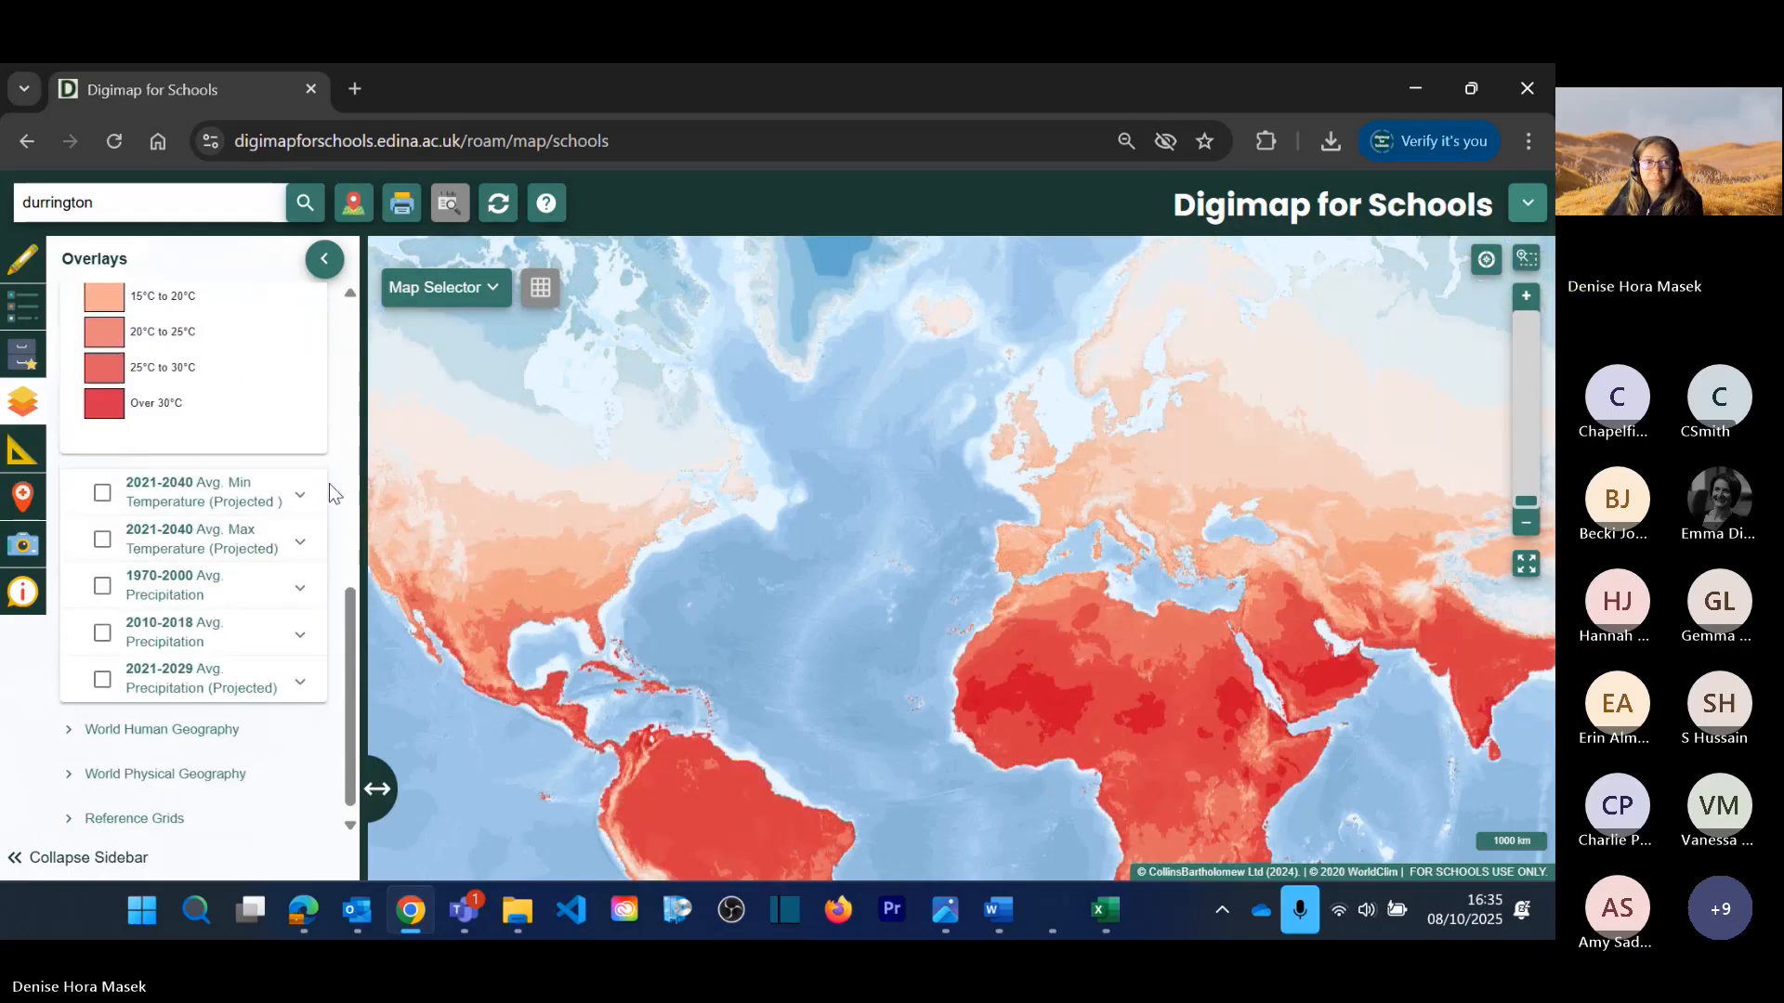
scroll(260, 493, "up", 7)
left_click_drag(262, 502, 188, 564)
scroll(279, 474, "up", 2)
left_click(299, 462)
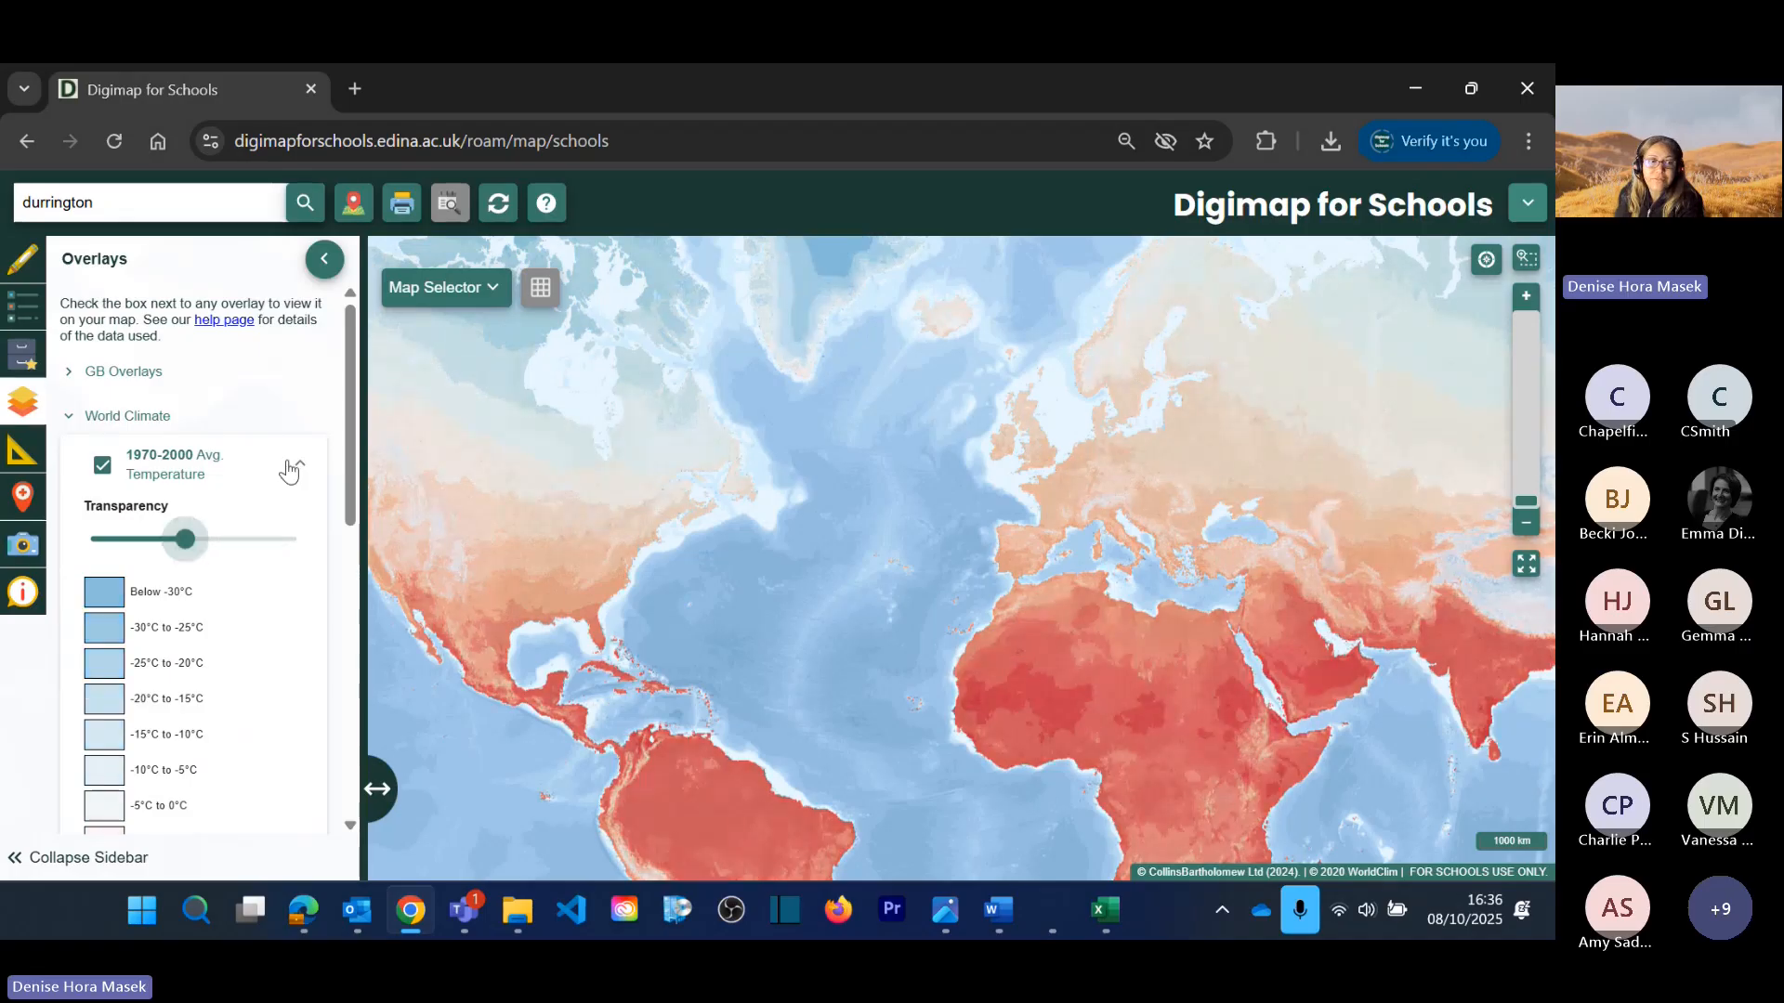
left_click(103, 467)
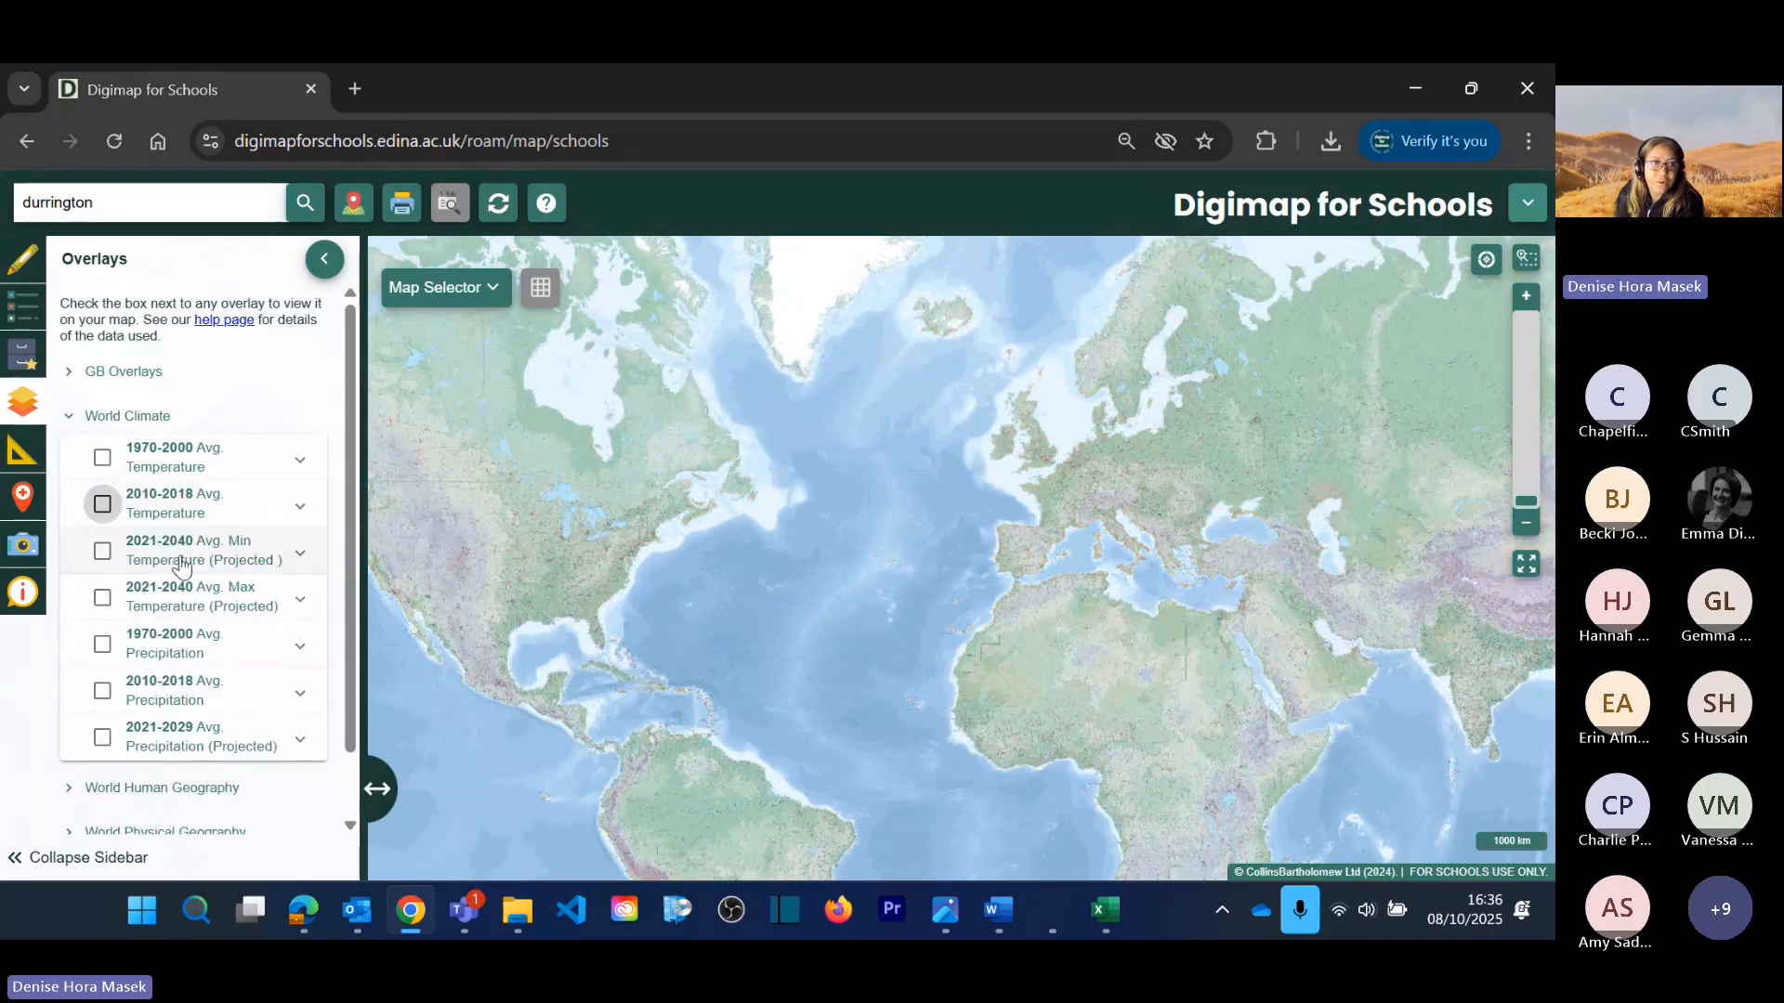
Step: Briefly show the 1970-2000 Avg. Precipitation overlay, and list the World Human Geography overlays in place of the World Climate ones
left_click(164, 656)
left_click(102, 669)
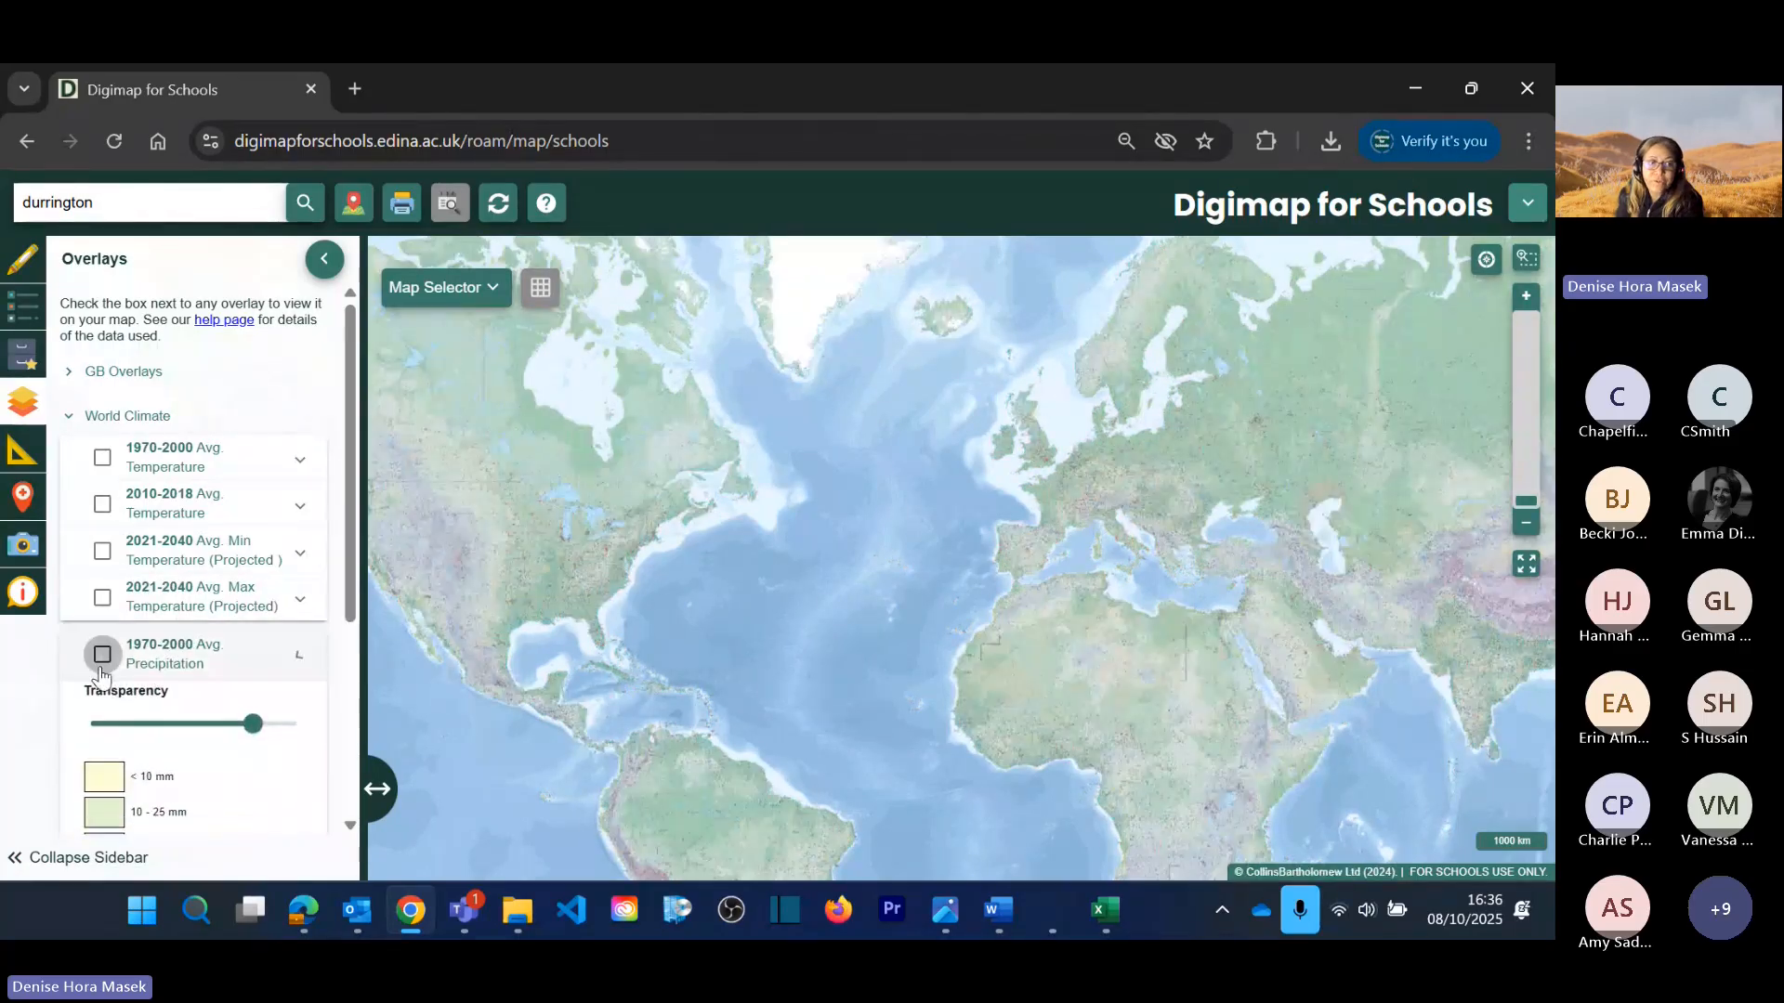
left_click(146, 425)
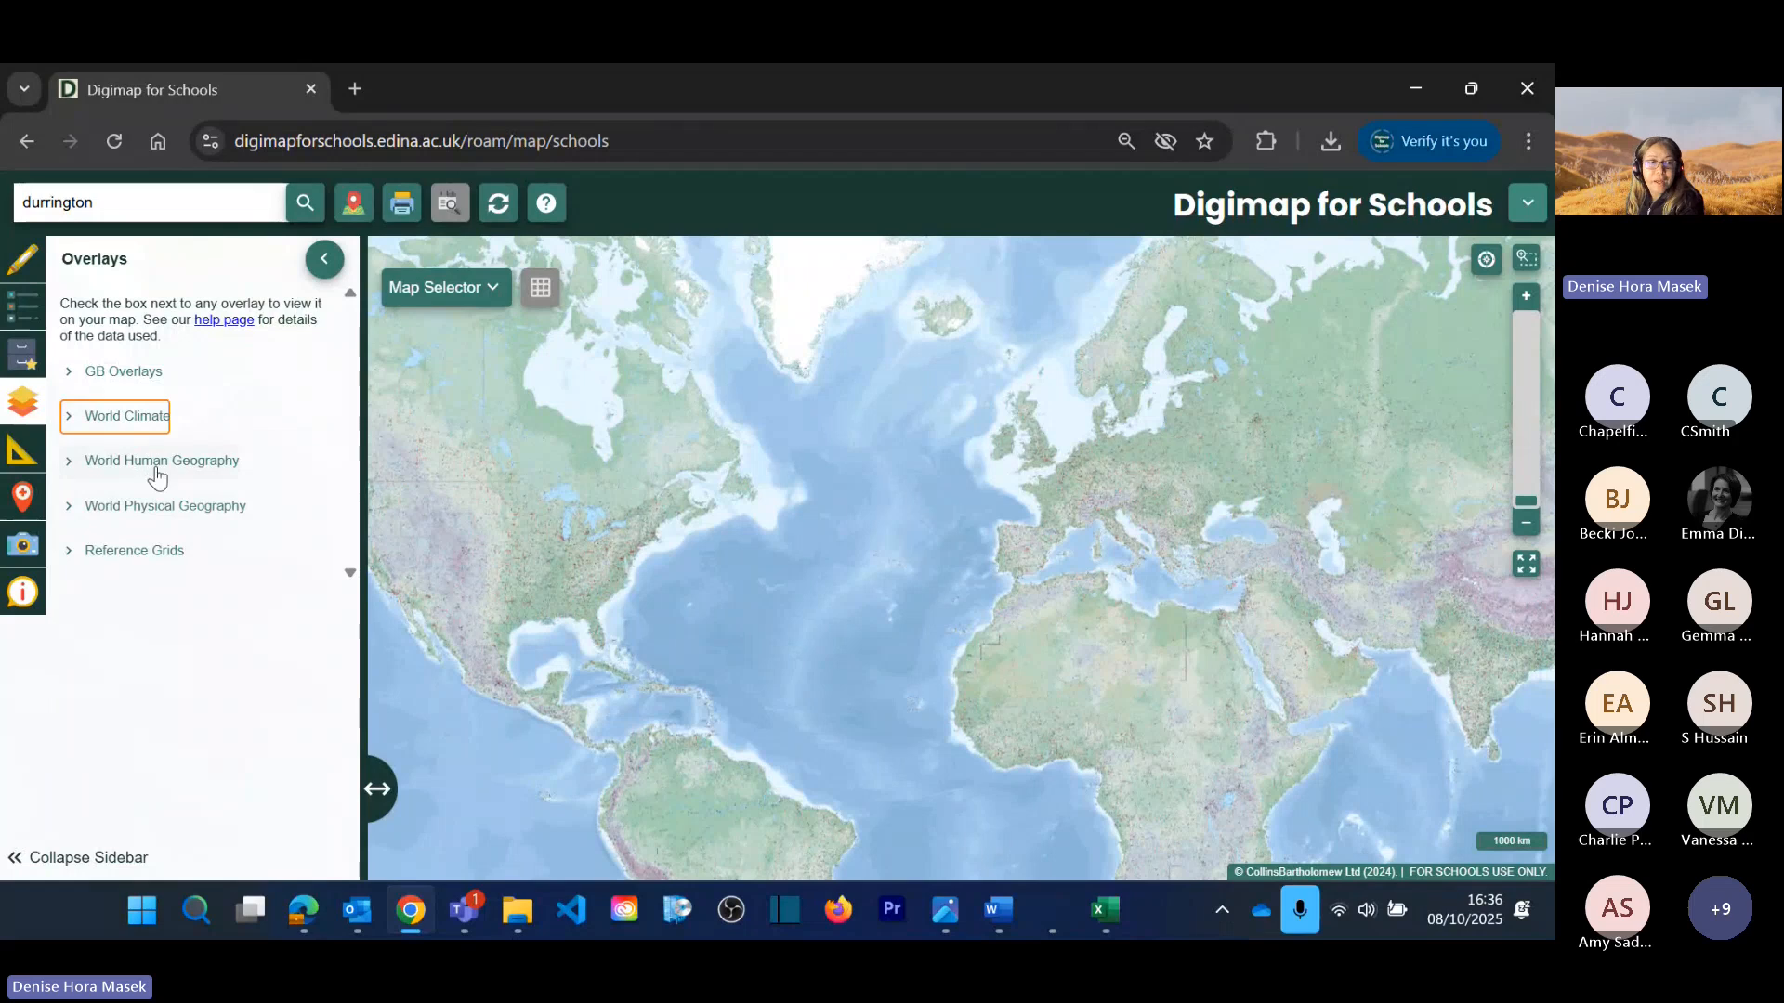
left_click(154, 465)
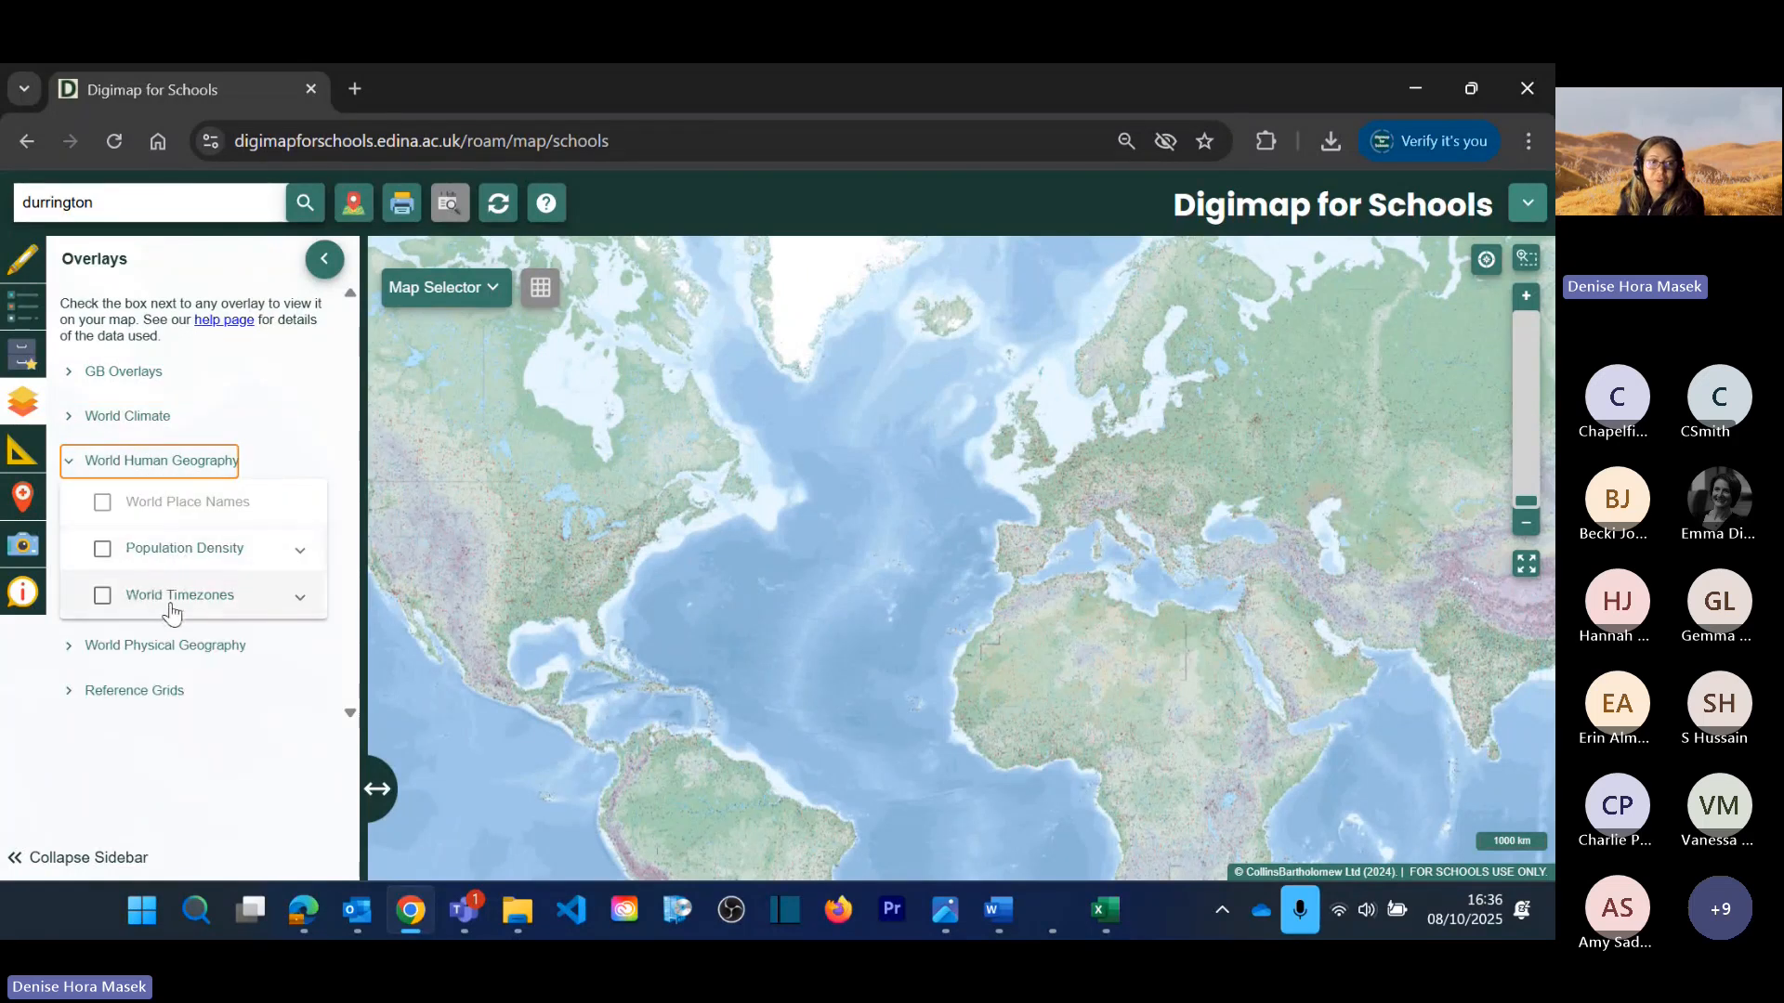
Step: Turn on the Population Density overlay, and examine Asia and the settlement along the Nile in Egypt
left_click(102, 549)
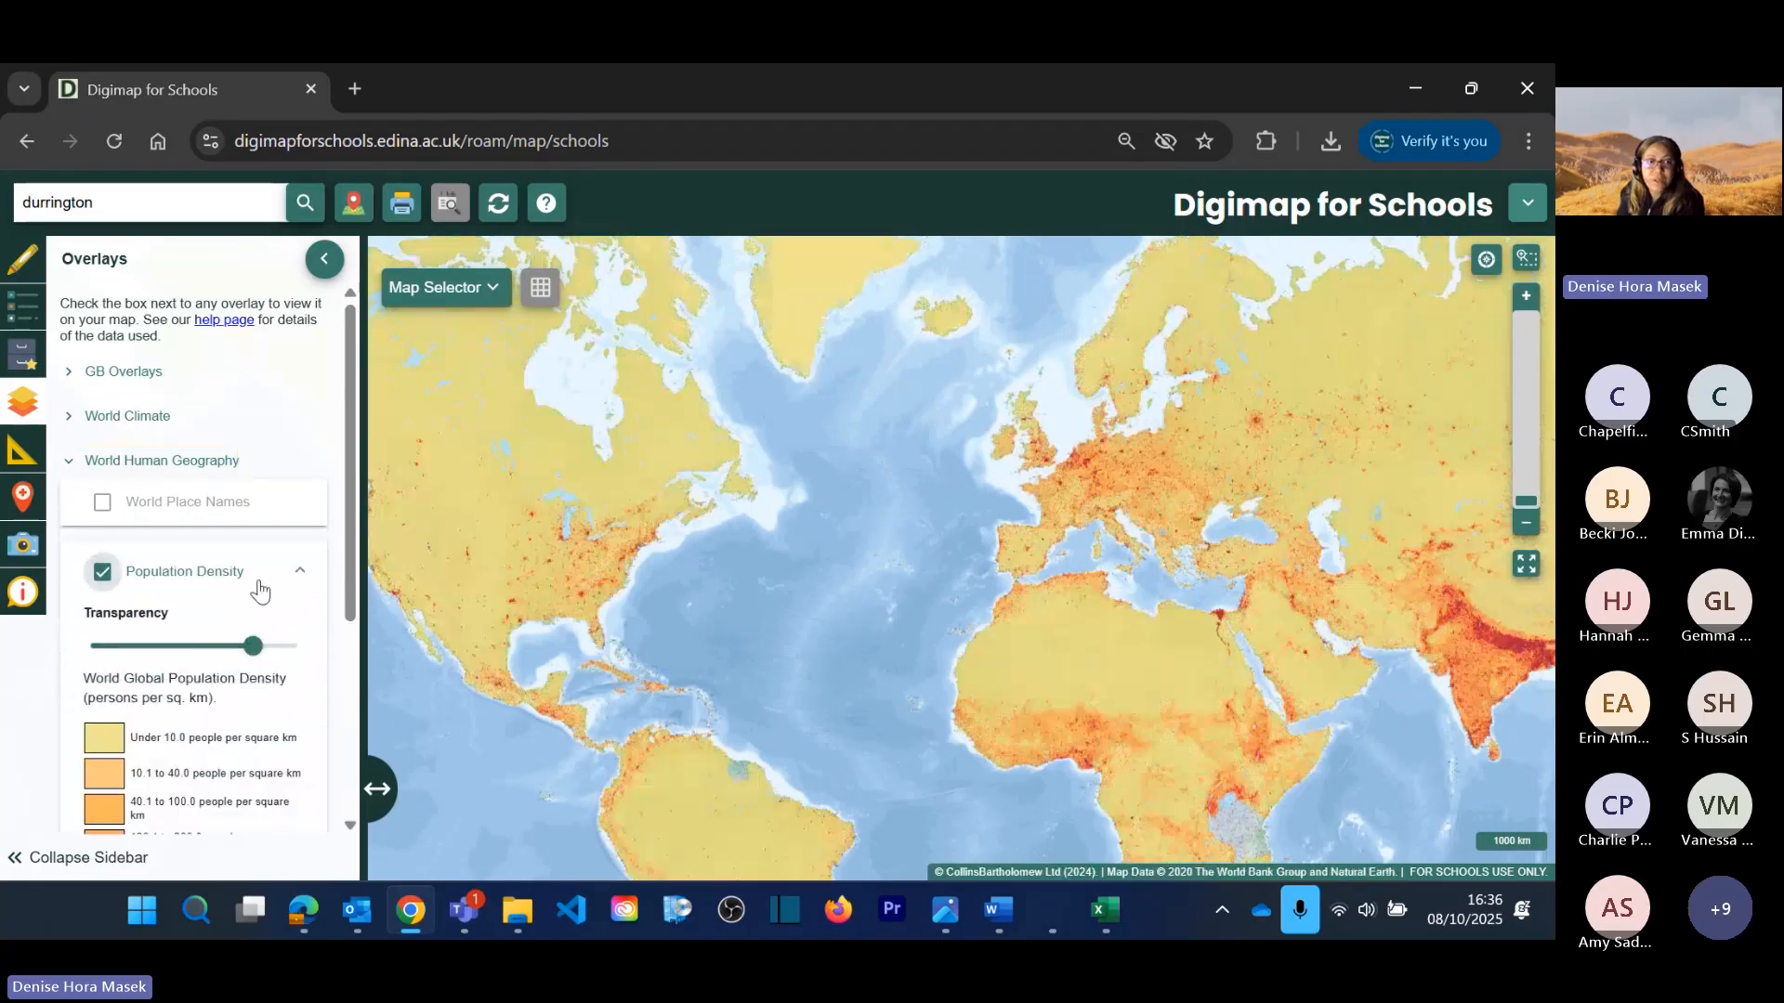
left_click_drag(1342, 585, 828, 545)
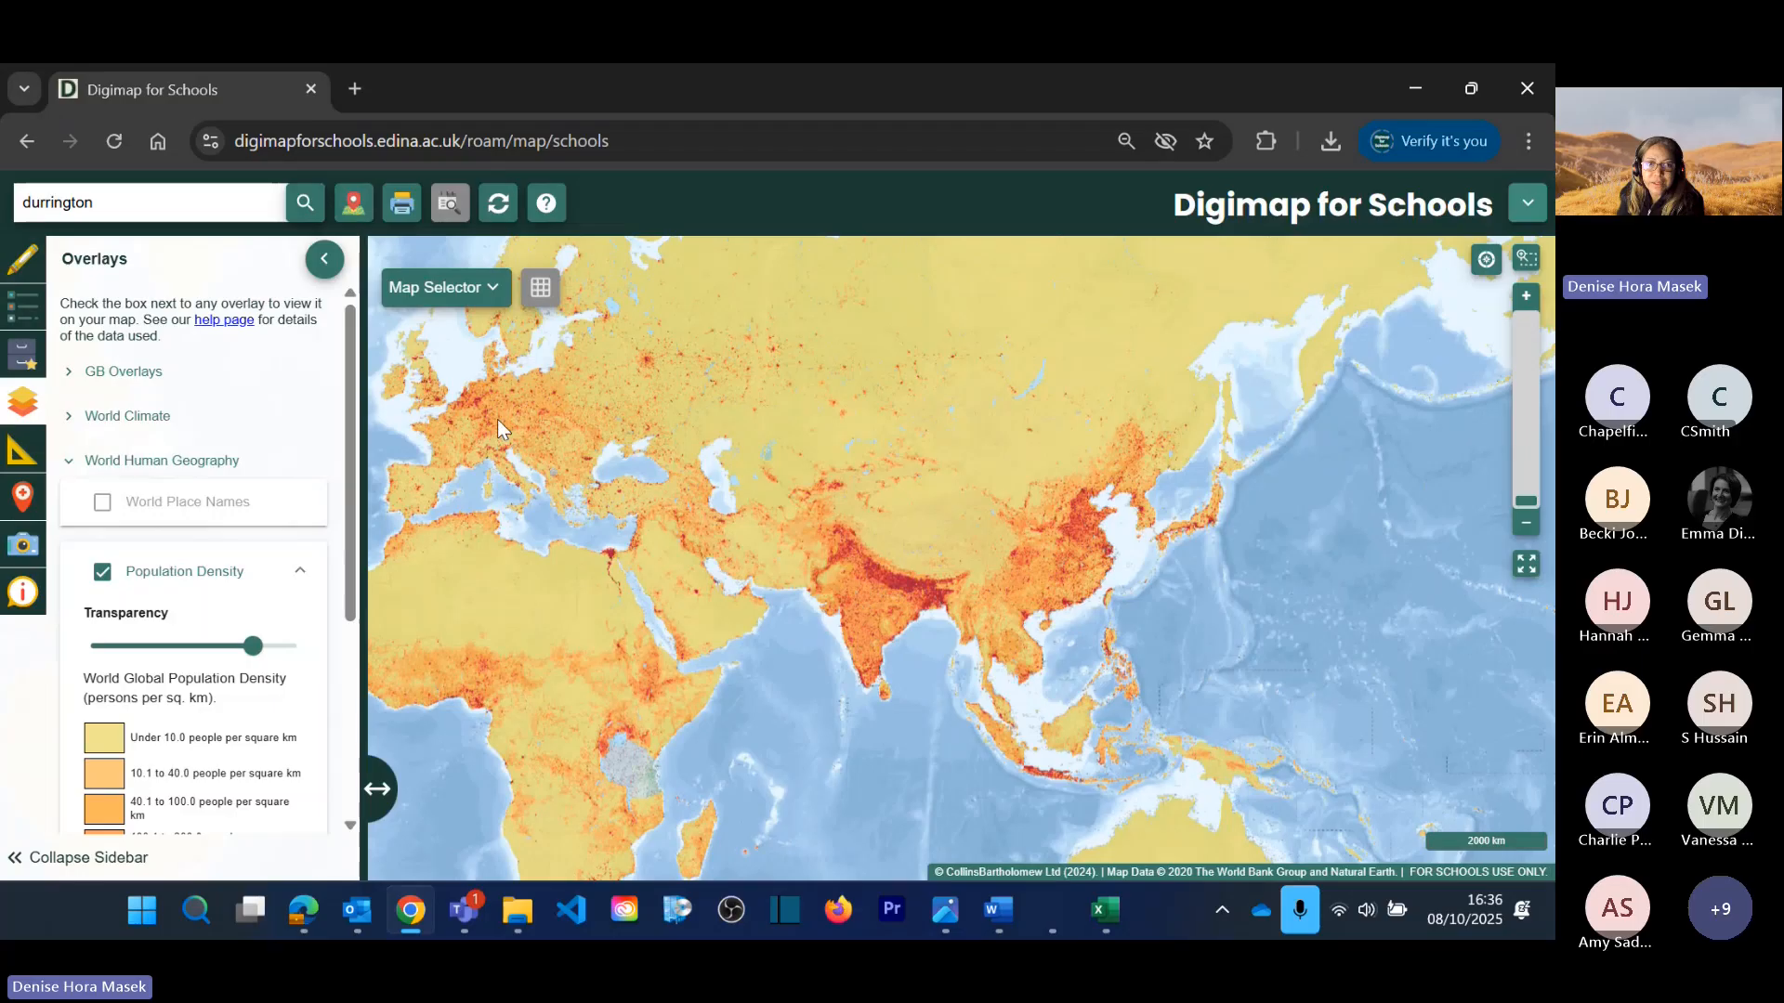
scroll(612, 561, "up", 4)
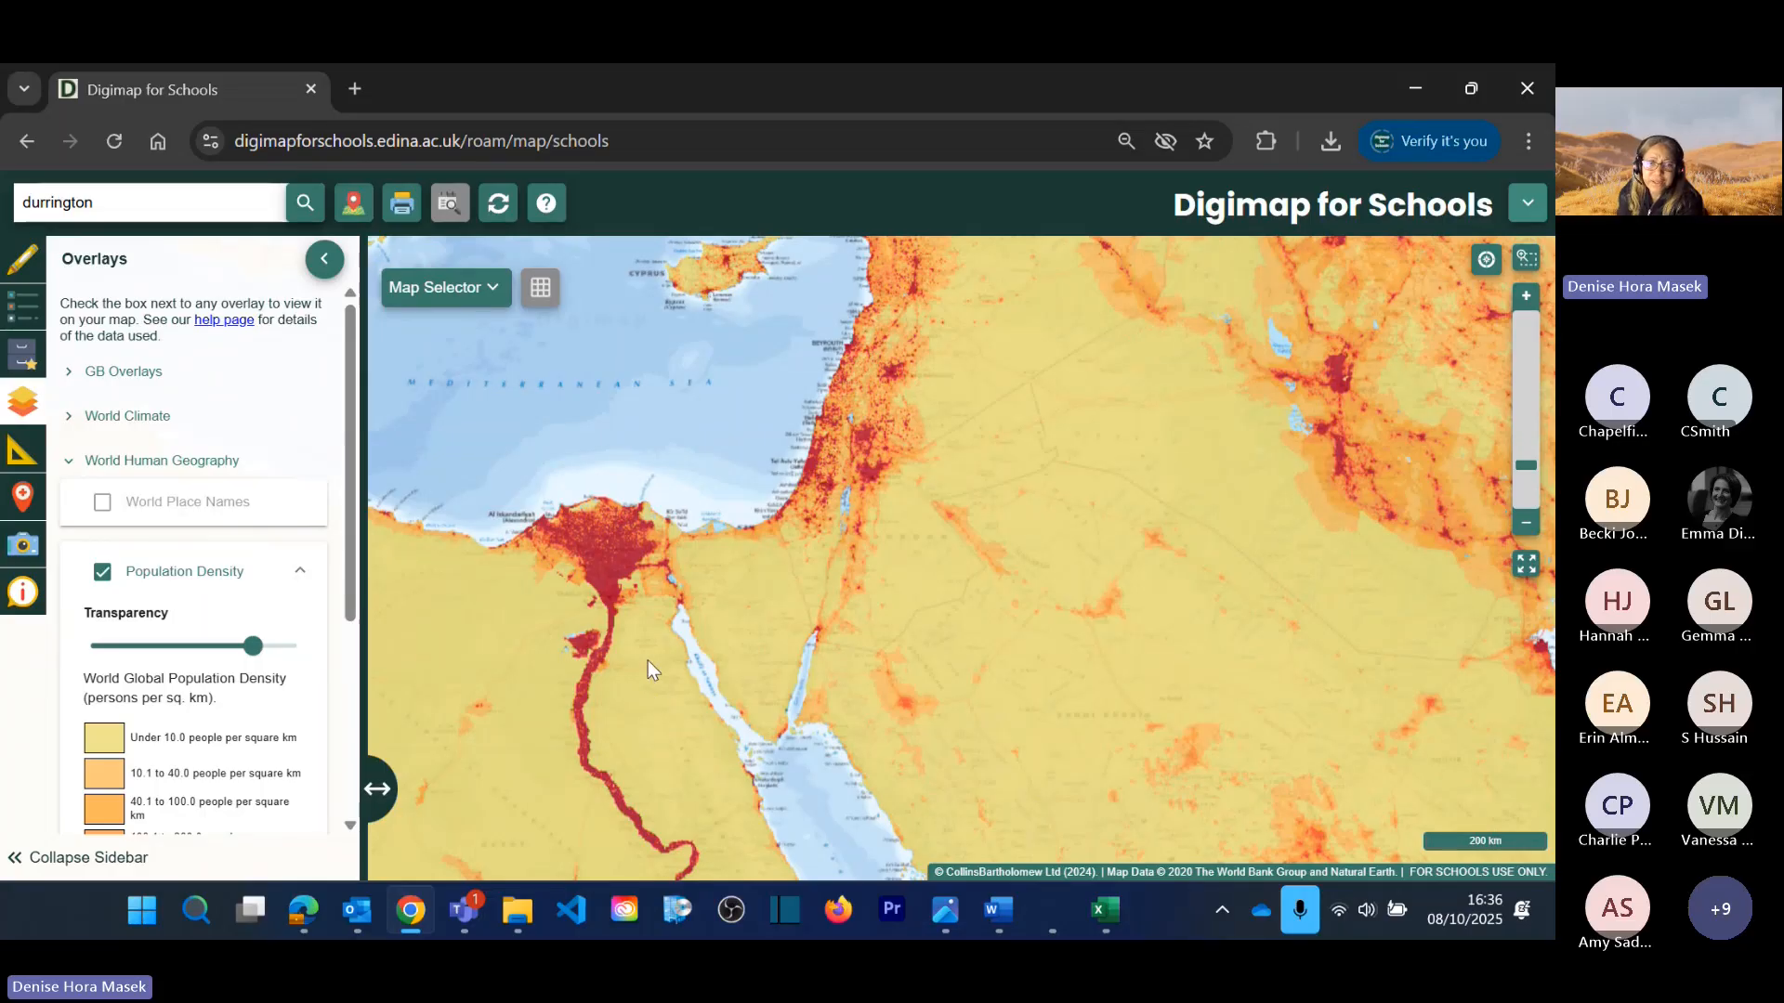
left_click_drag(648, 660, 942, 515)
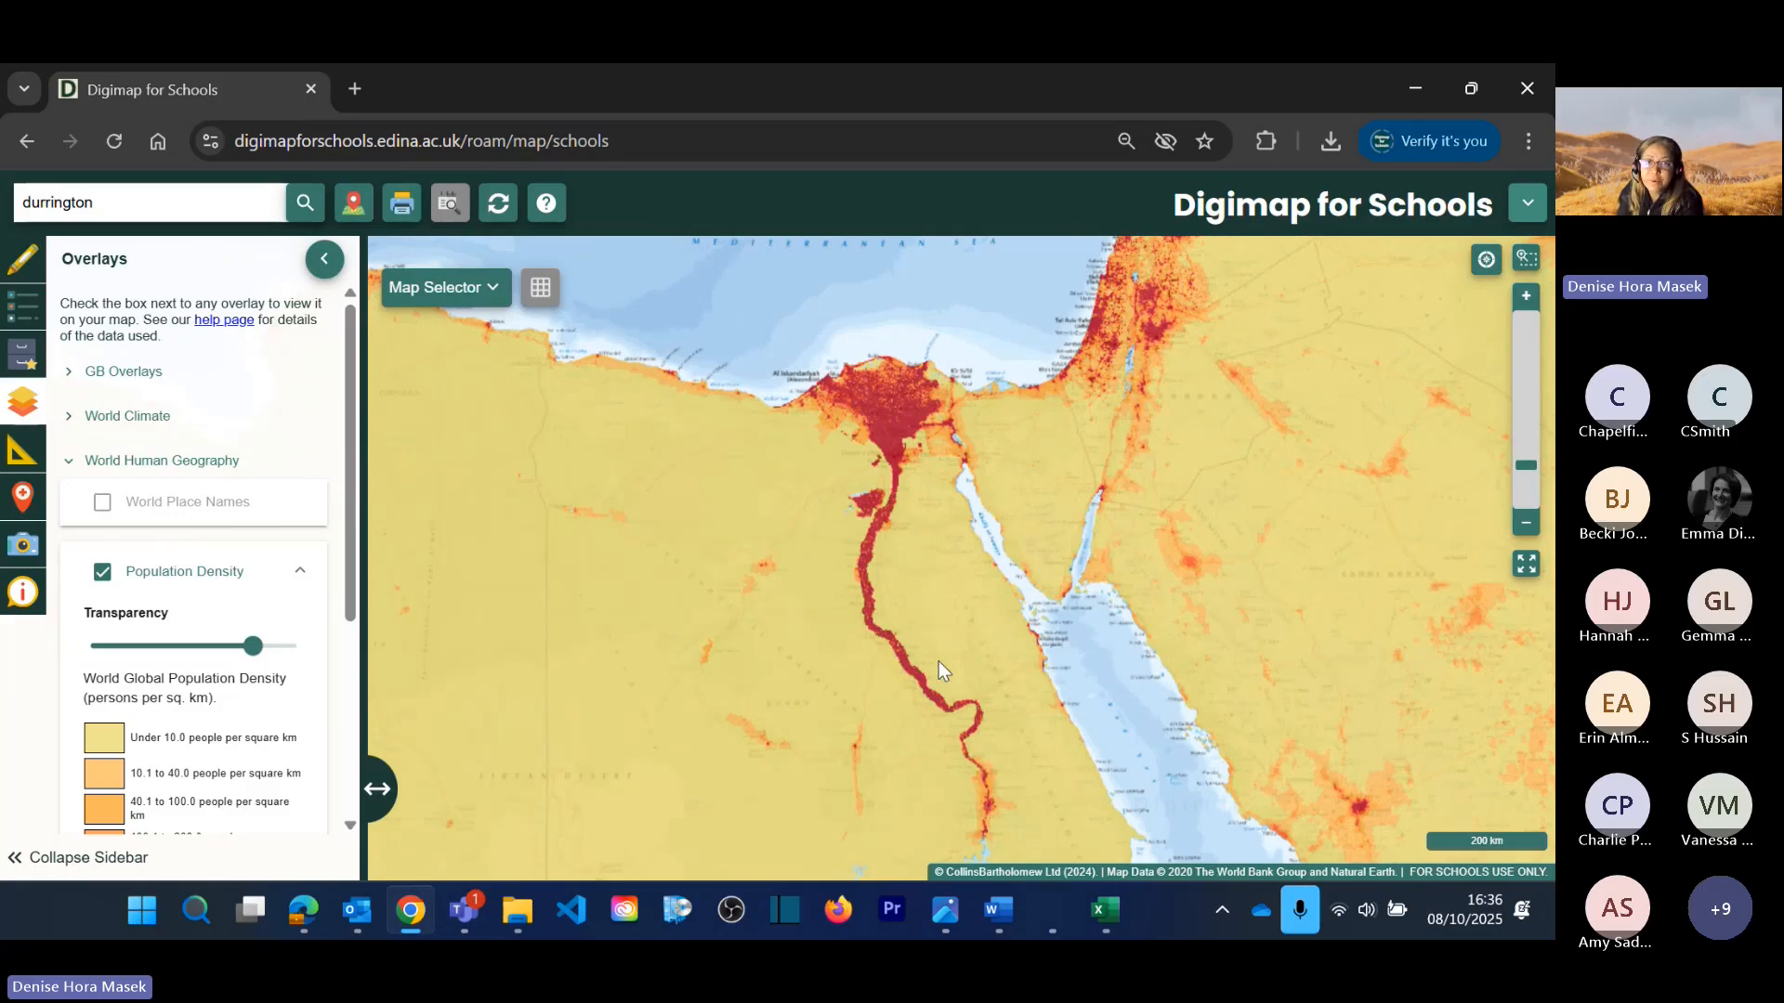
scroll(939, 661, "down", 1)
scroll(939, 661, "down", 1)
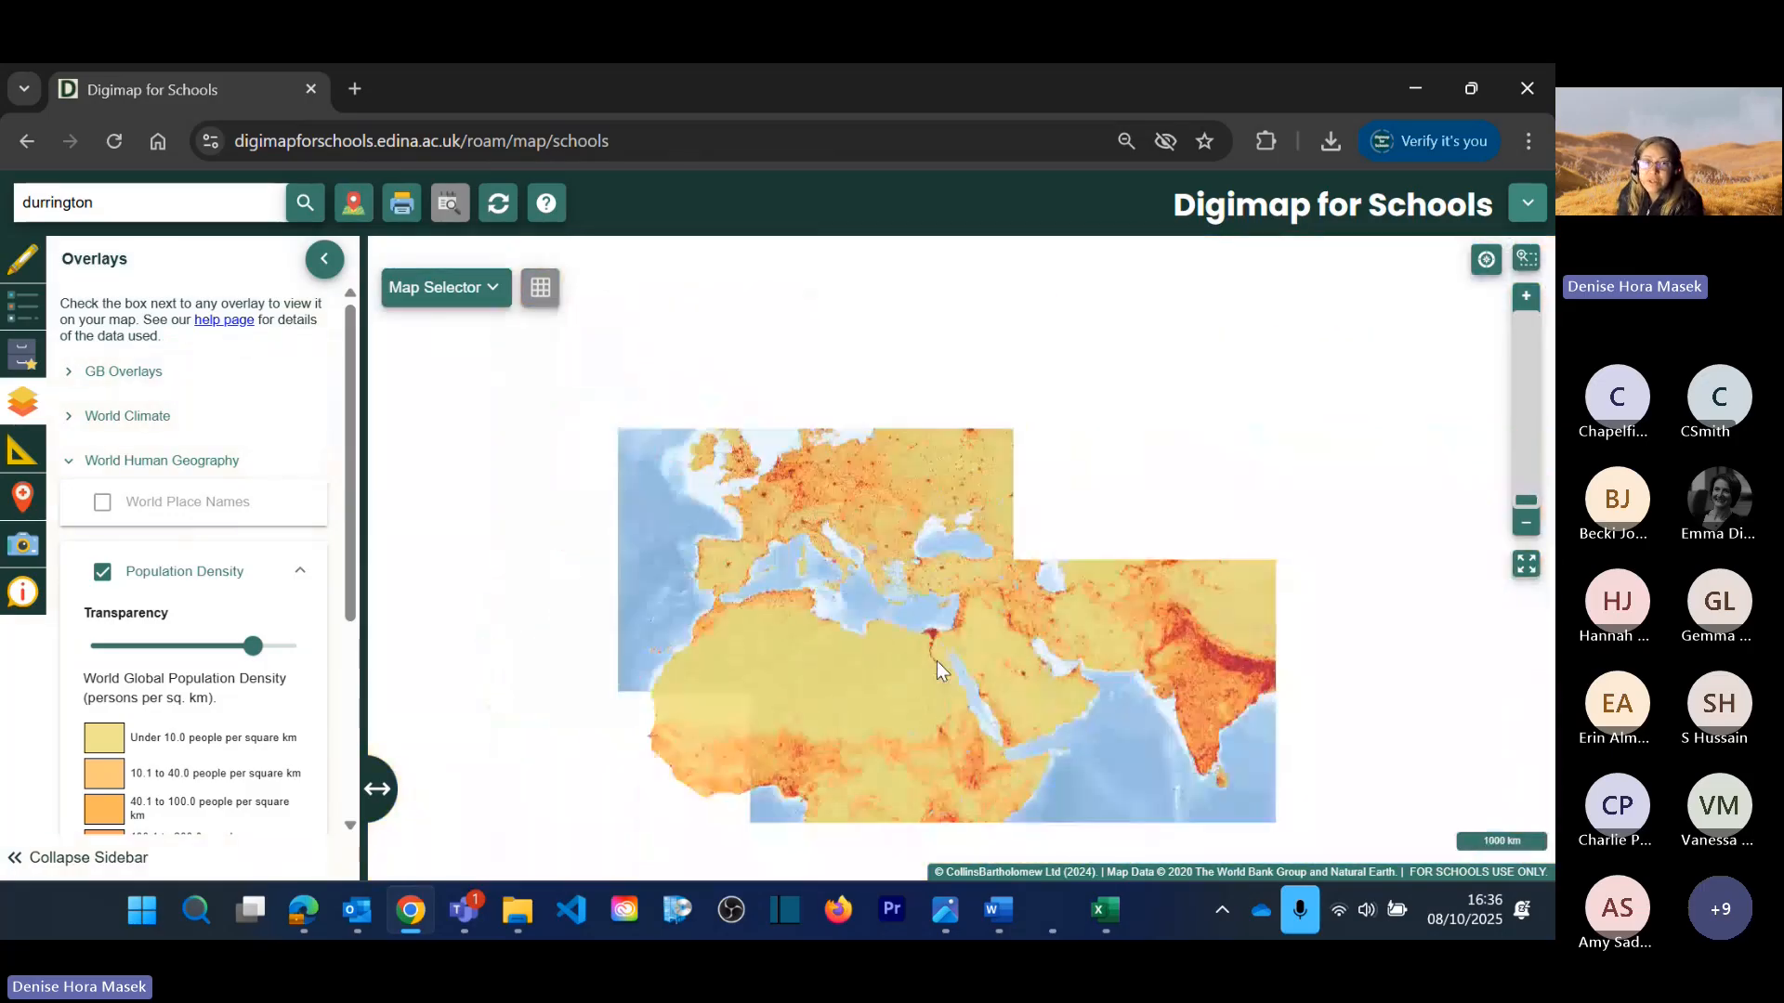
Step: Examine the population density from southern England up to Scotland against the overlay's key, and turn the overlay off
left_click_drag(1210, 611, 1453, 654)
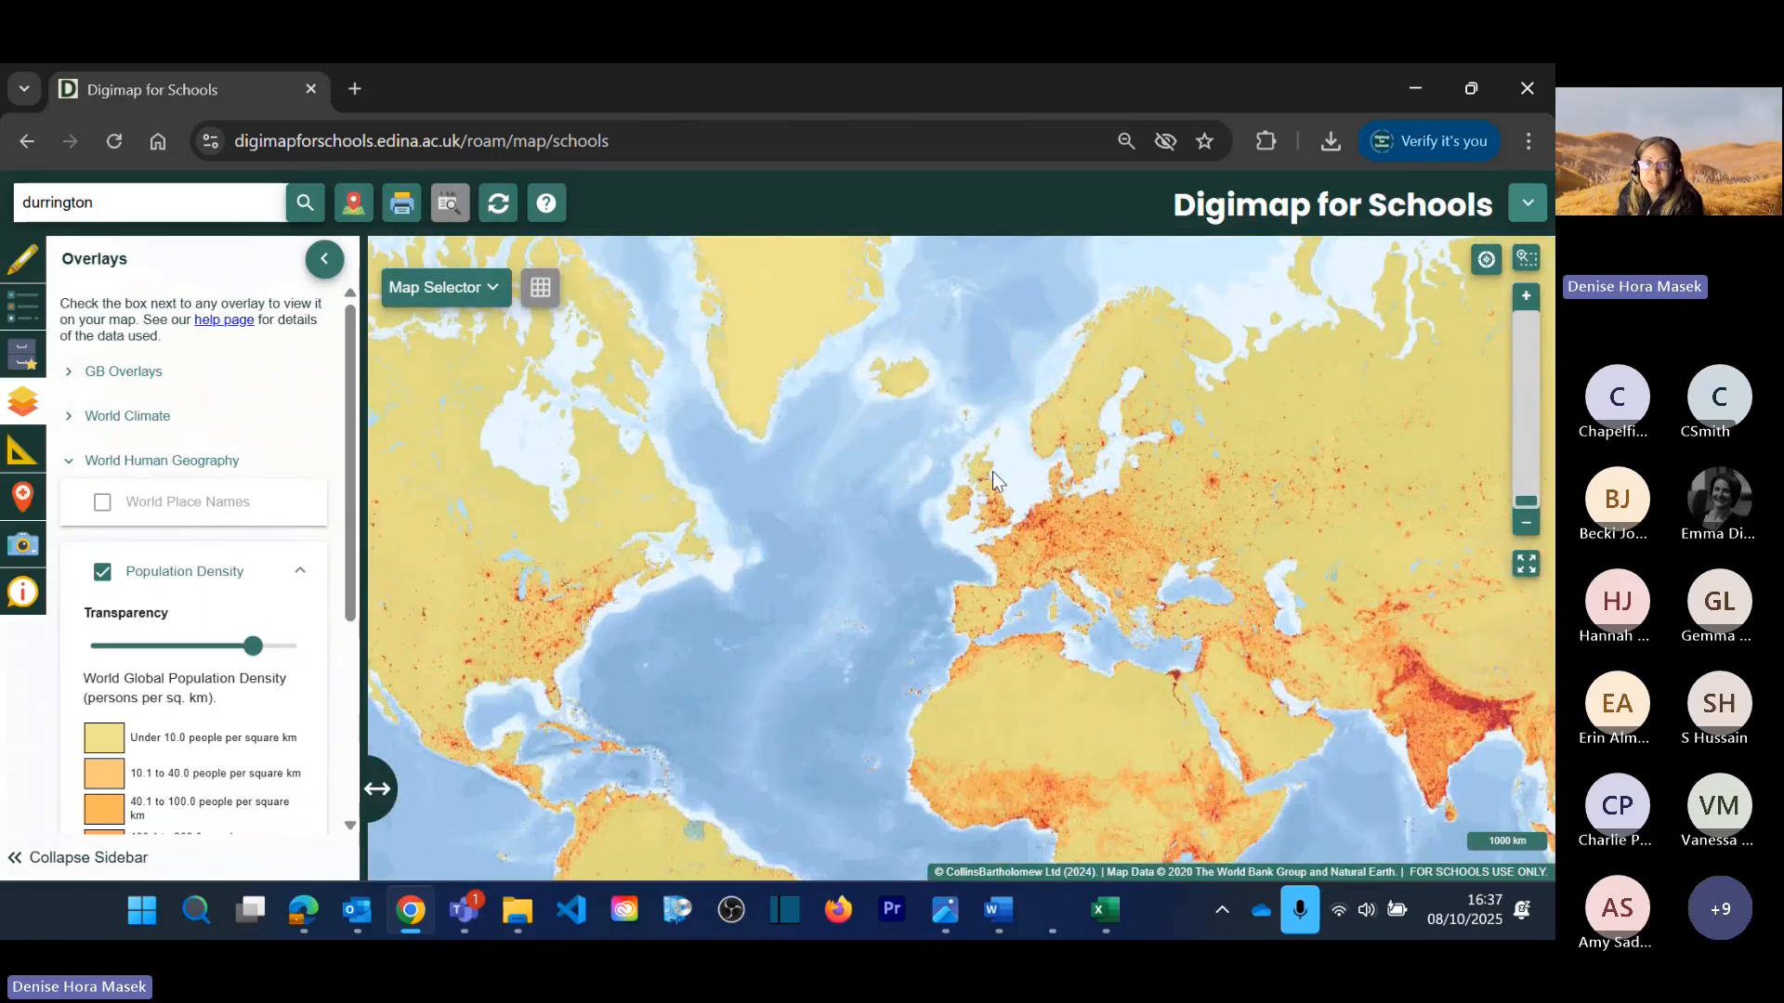
scroll(992, 471, "up", 3)
left_click_drag(1068, 565, 1053, 523)
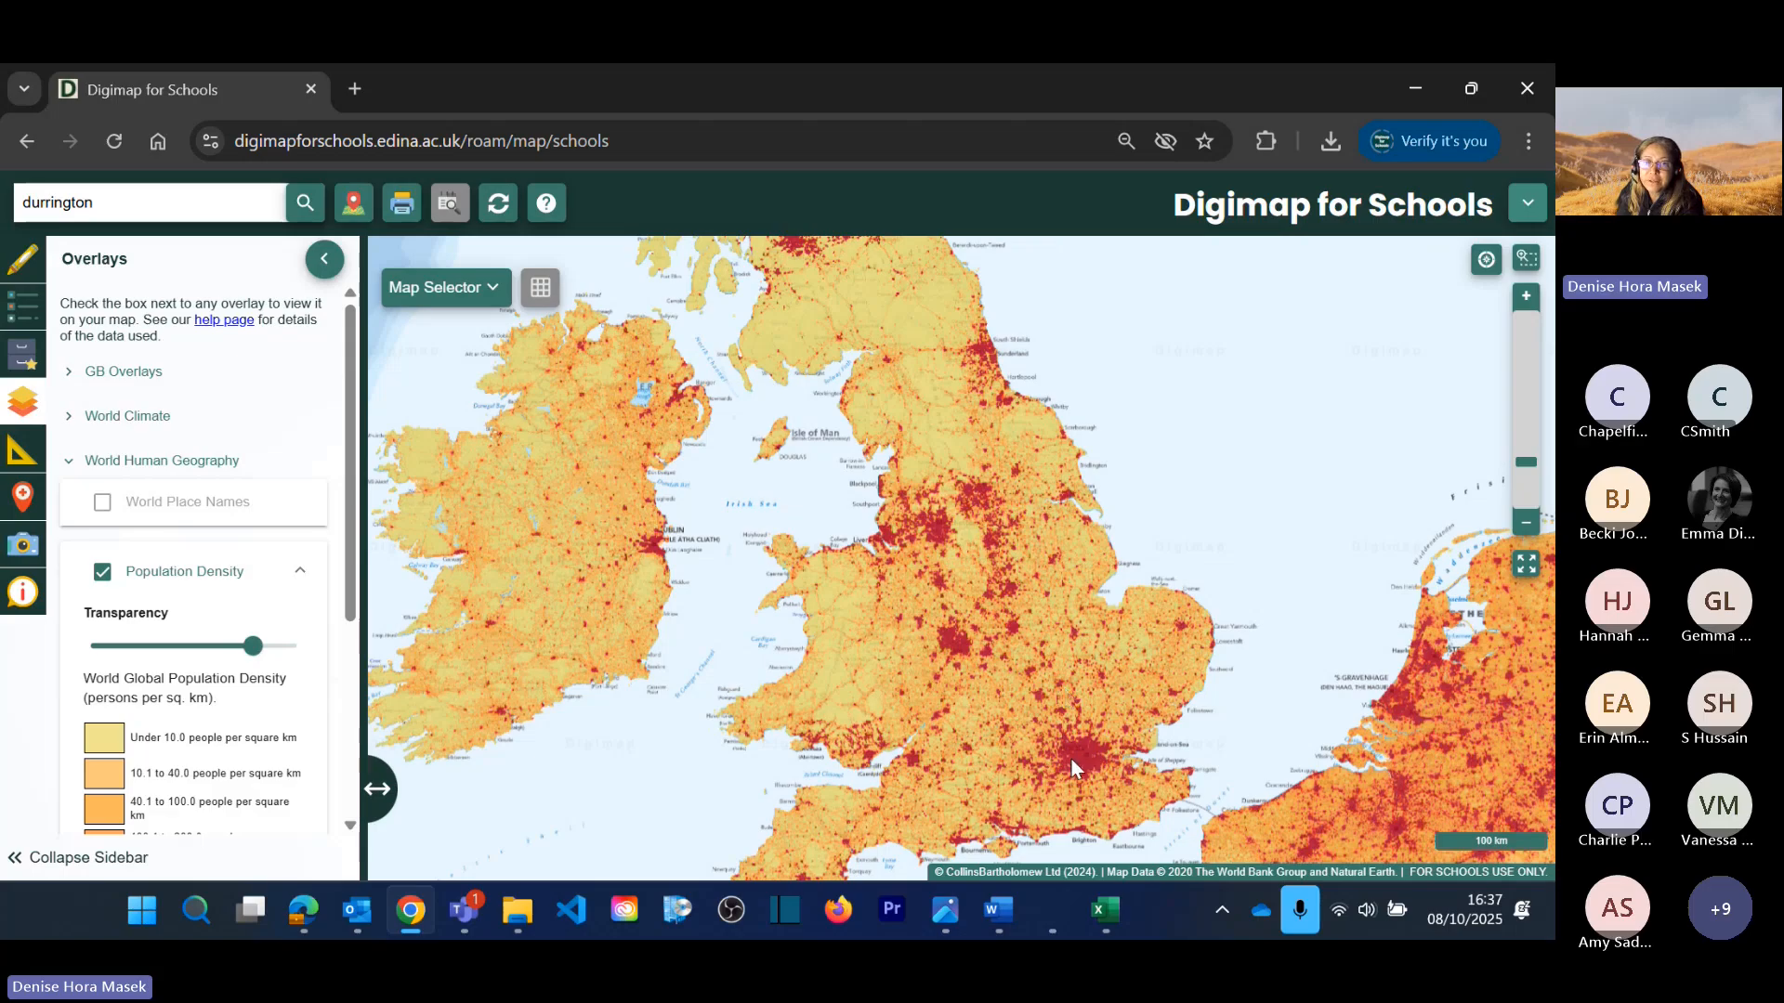
left_click_drag(971, 498, 1126, 771)
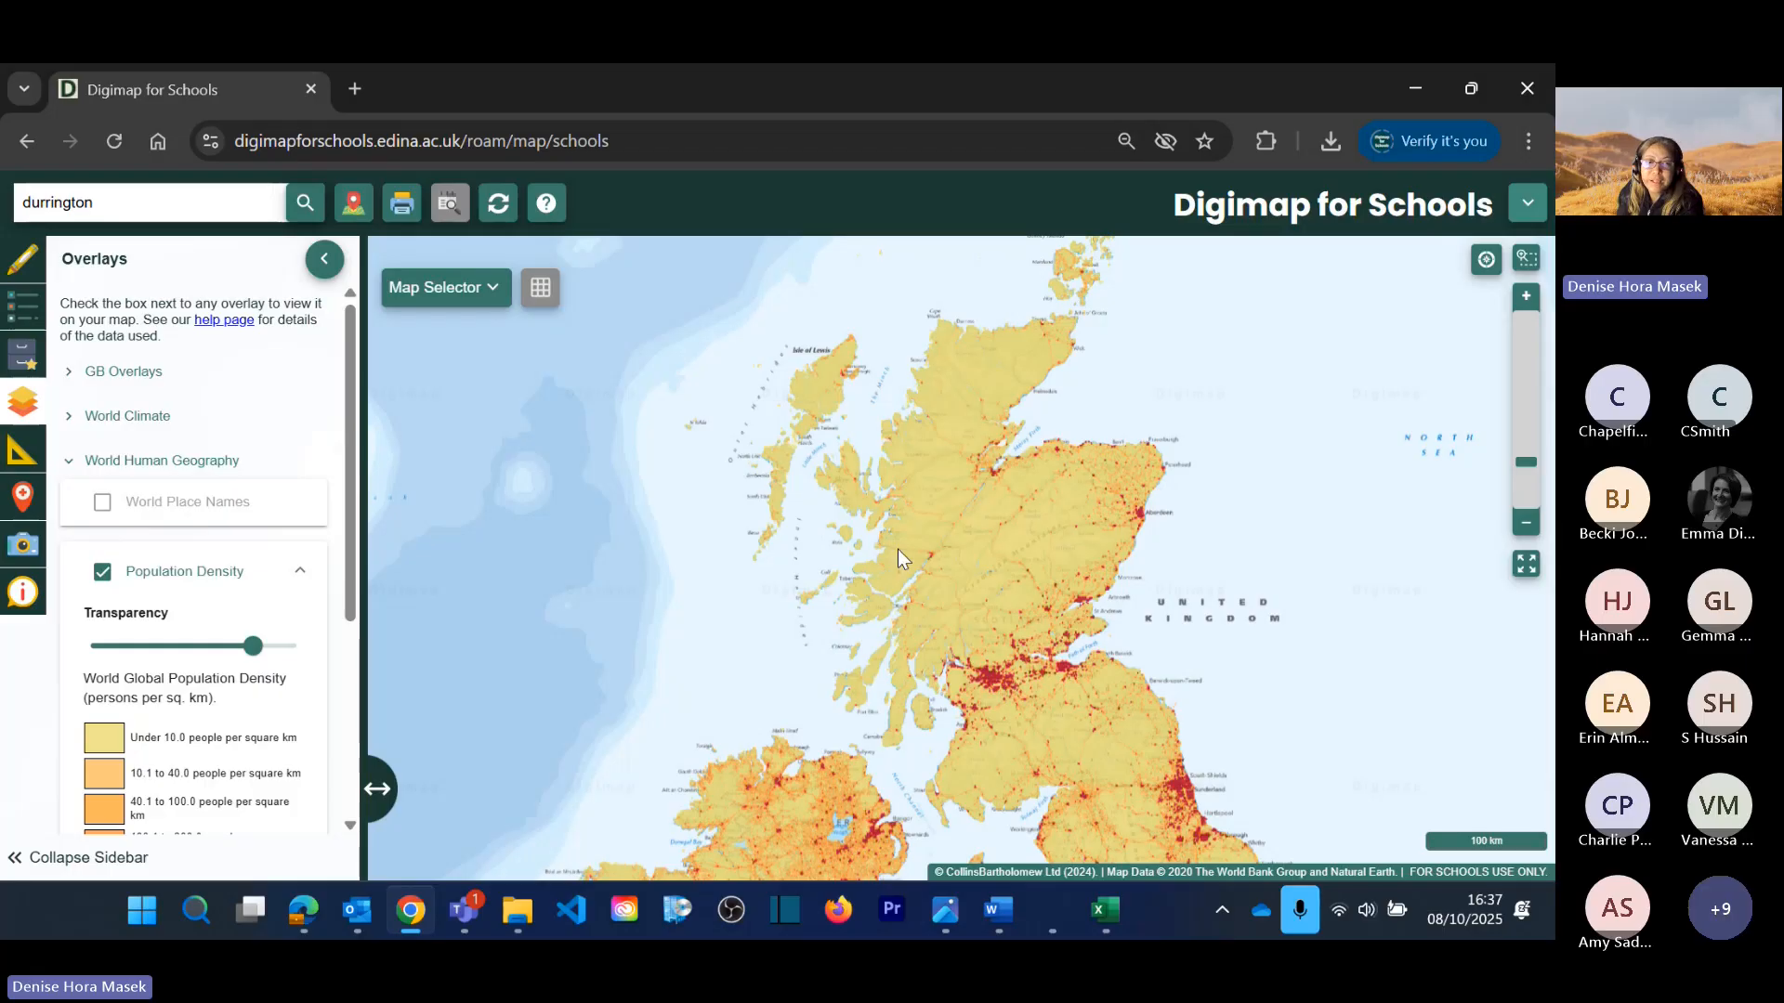
scroll(185, 697, "down", 3)
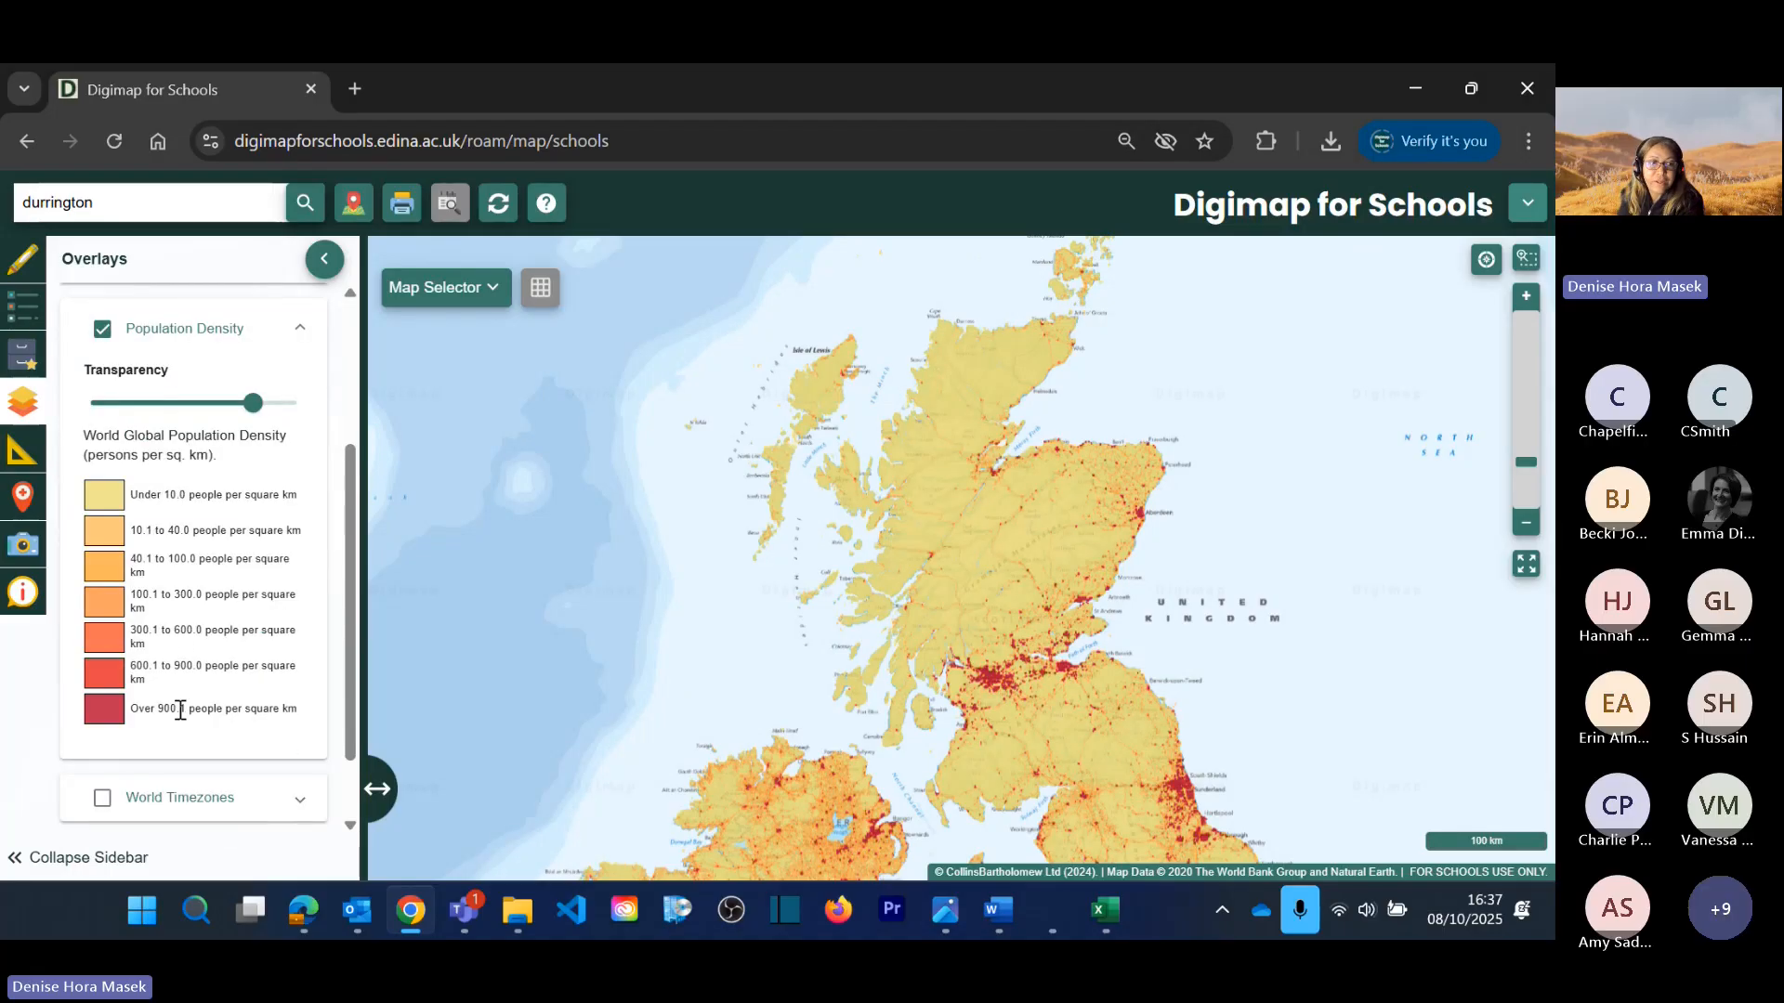
left_click(104, 328)
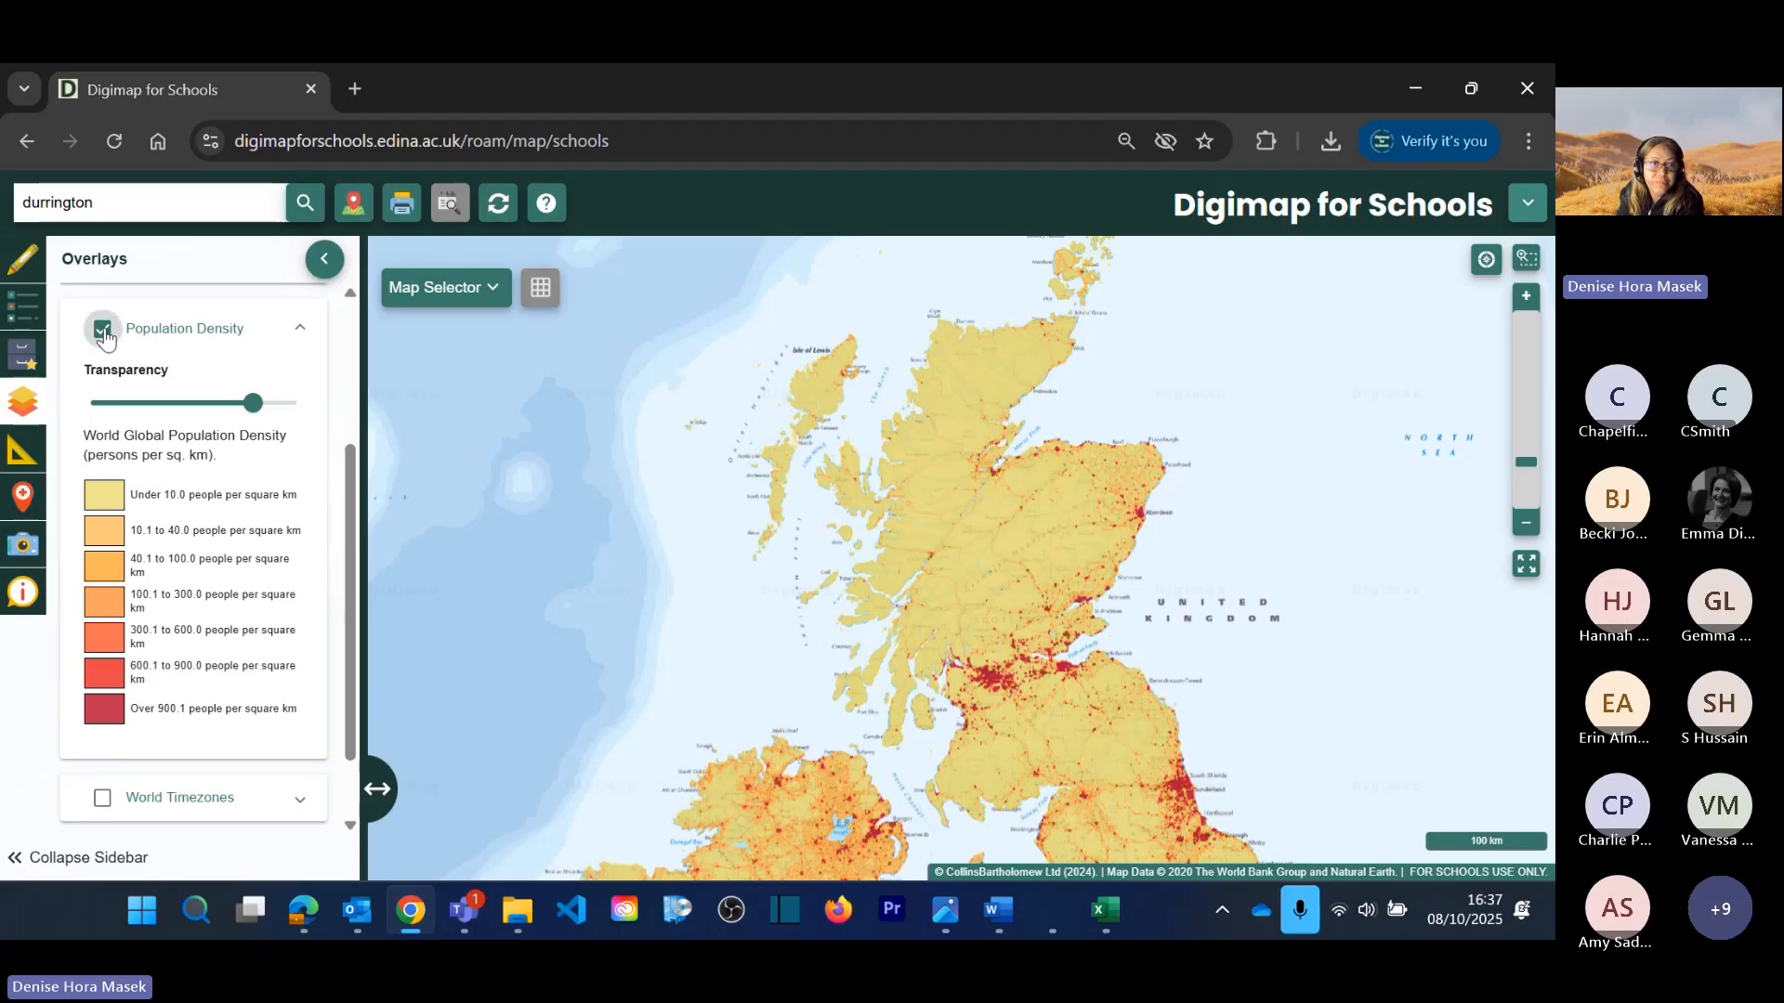
Step: Show the World Timezones overlay, look over the time offsets across Europe and Asia, and turn the overlay off
left_click(103, 616)
scroll(995, 615, "down", 3)
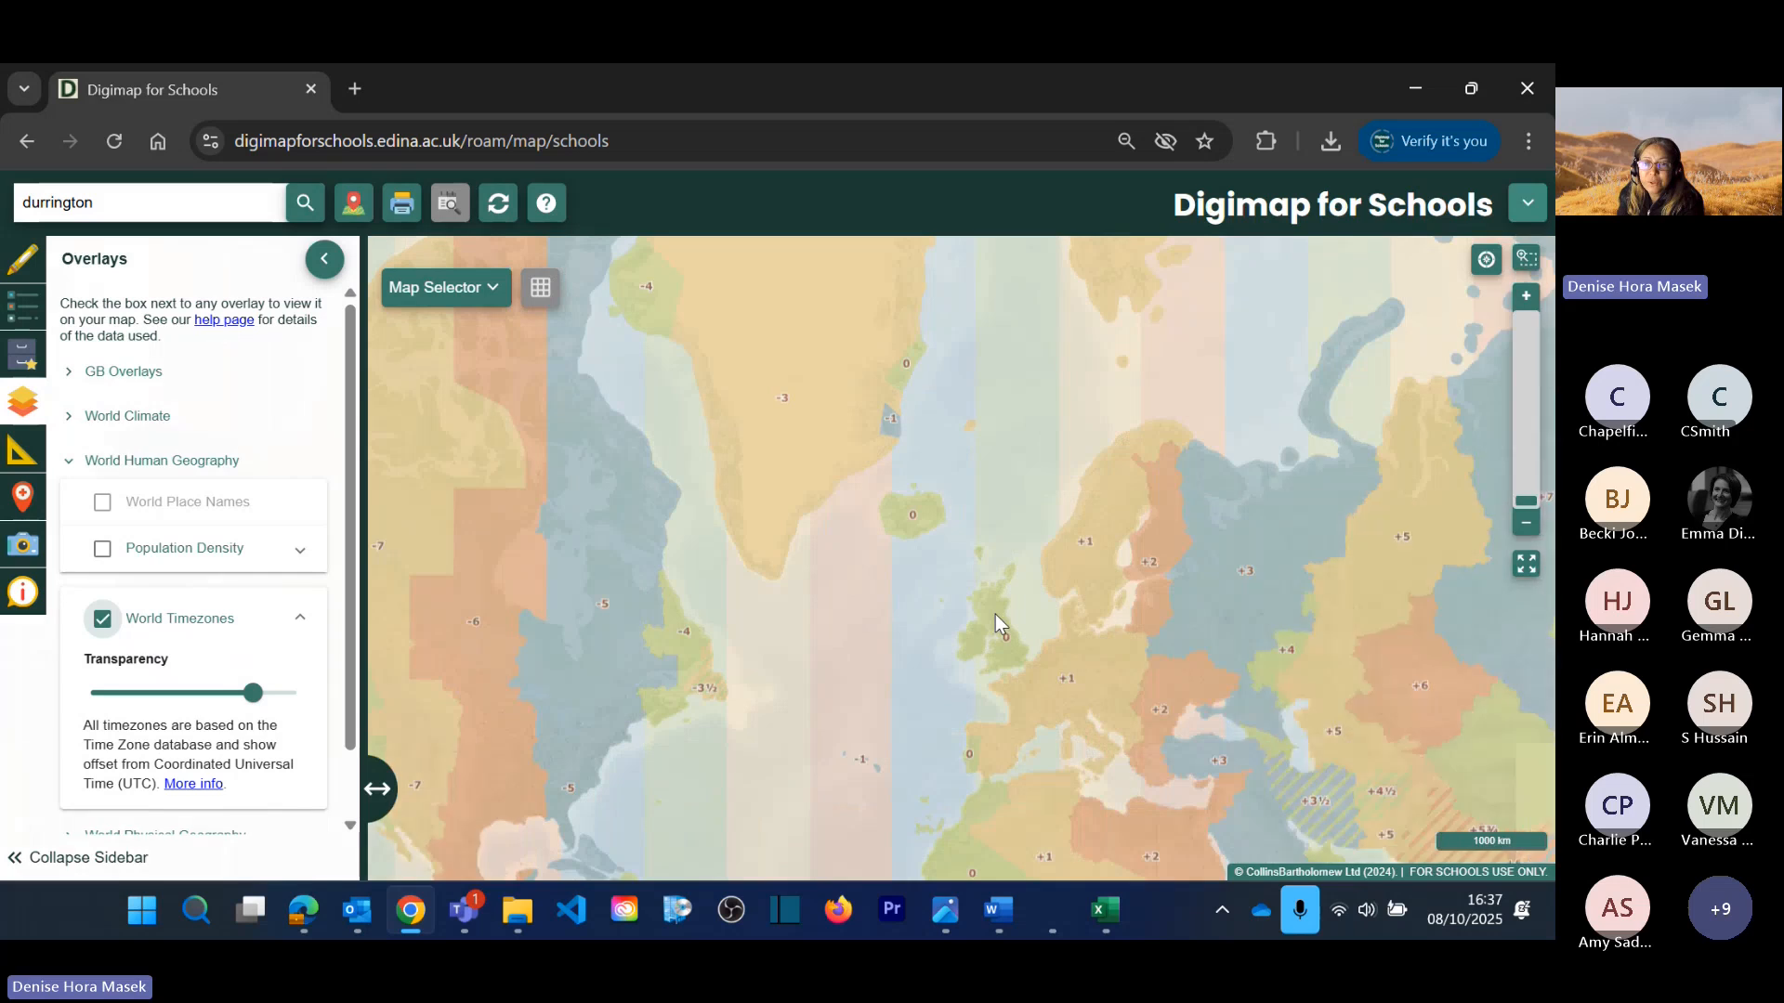
left_click_drag(1542, 763, 1053, 489)
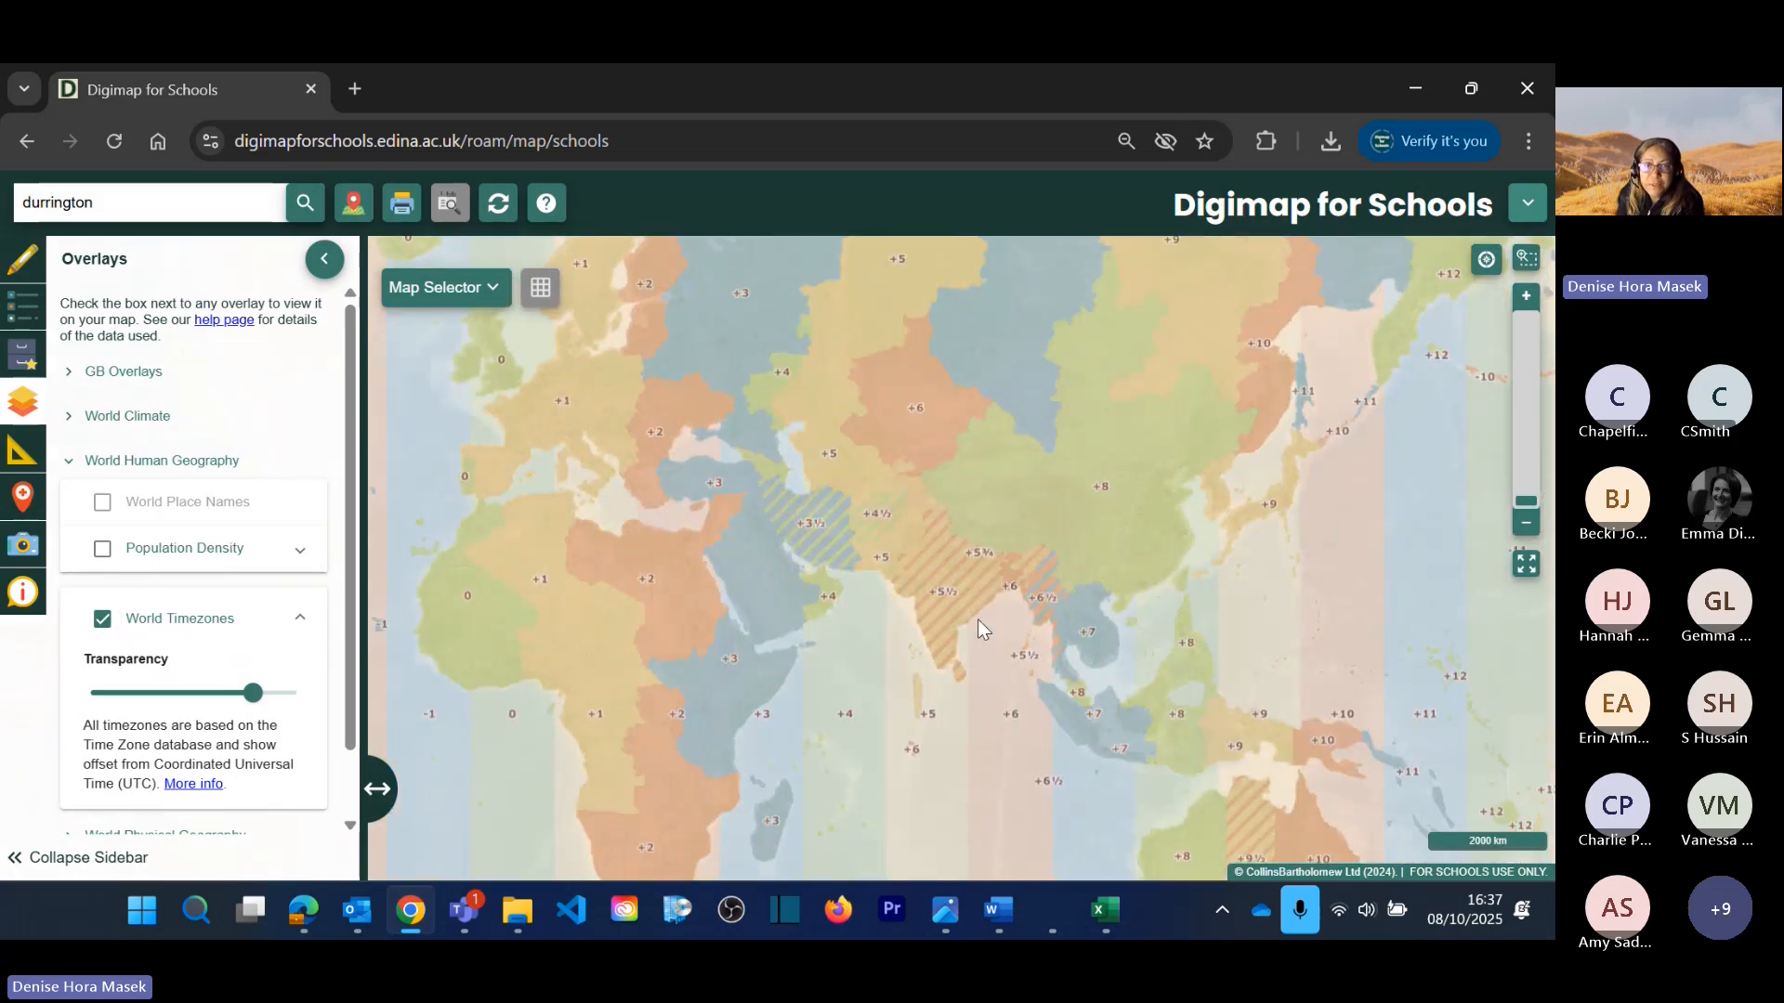
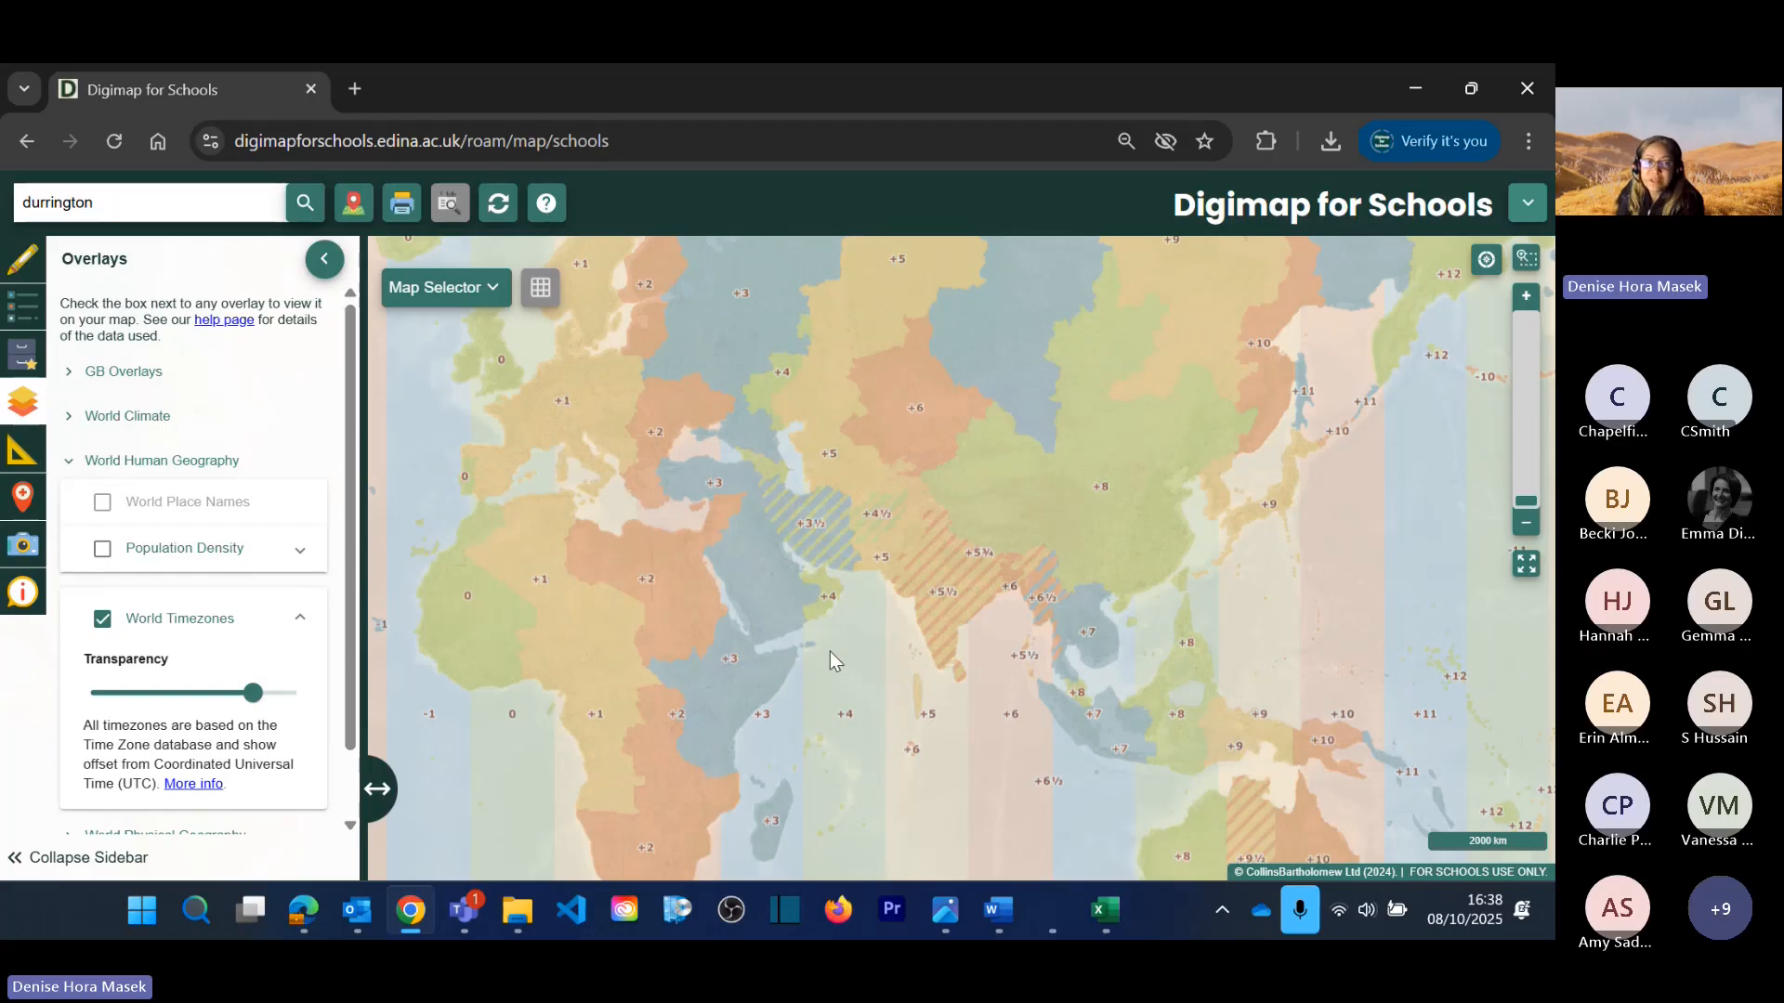
left_click_drag(1146, 571, 1445, 784)
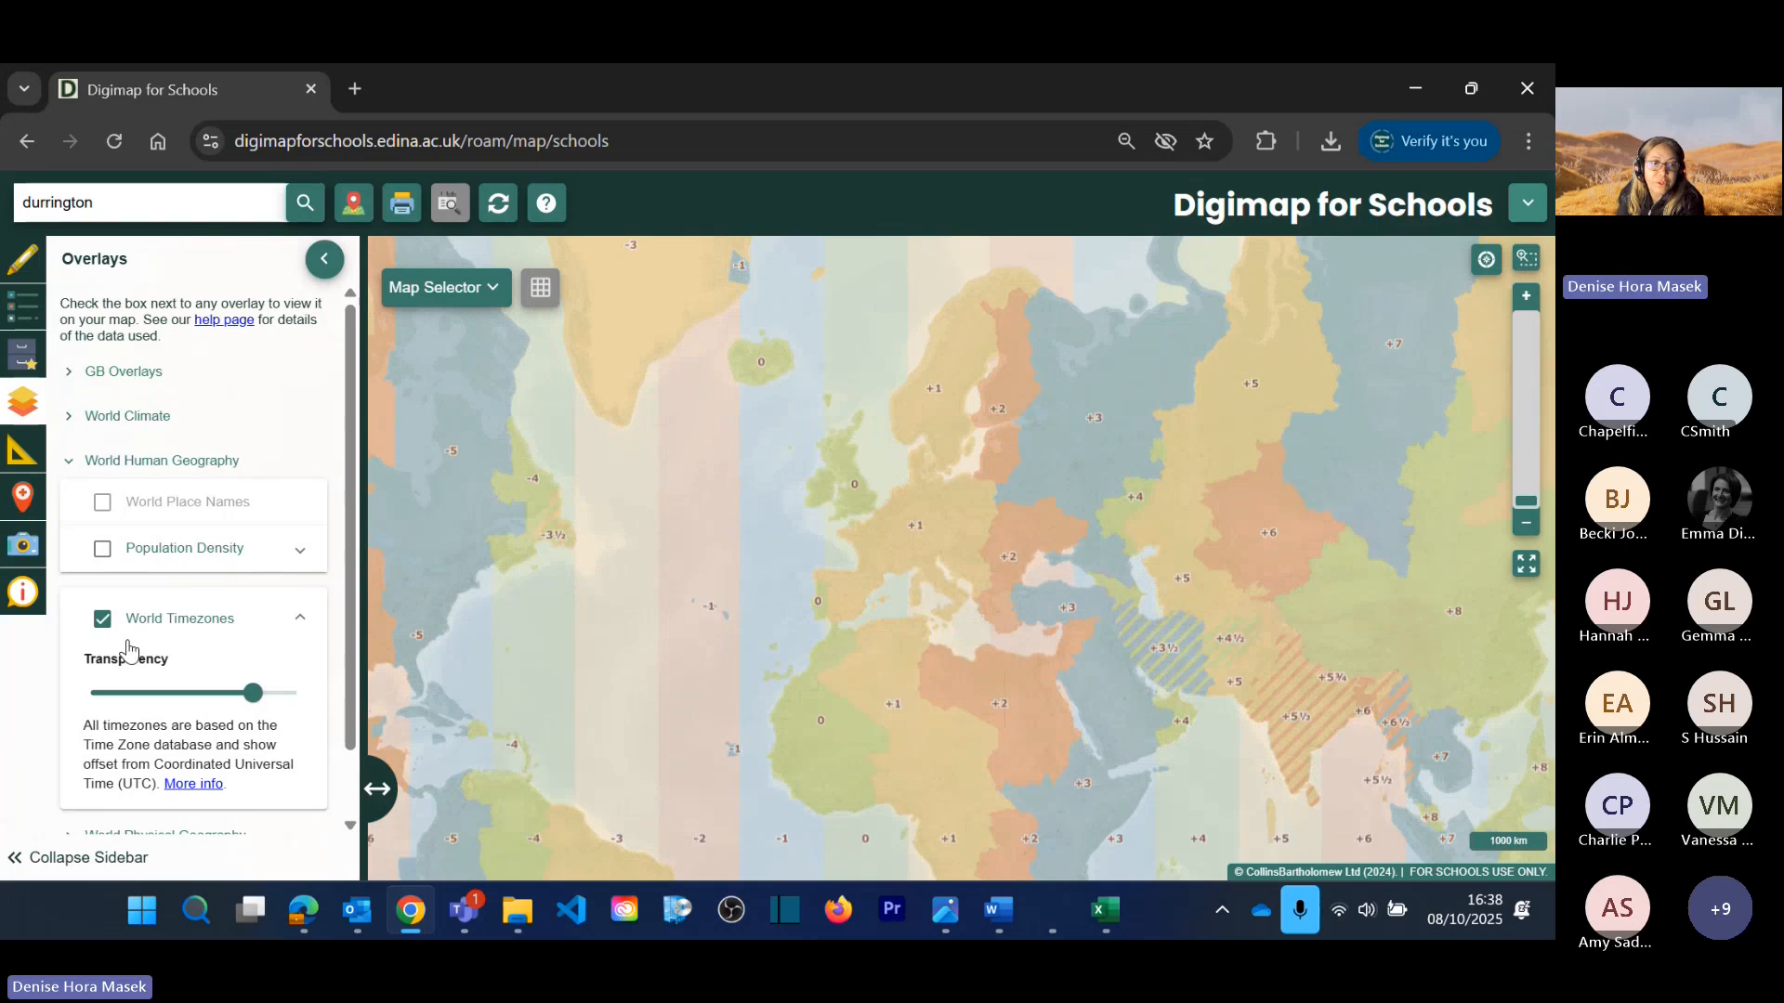
left_click(102, 617)
Step: List the World Physical Geography overlays, turn on WWF World Biomes, and read through its key of vegetation groups
left_click(109, 648)
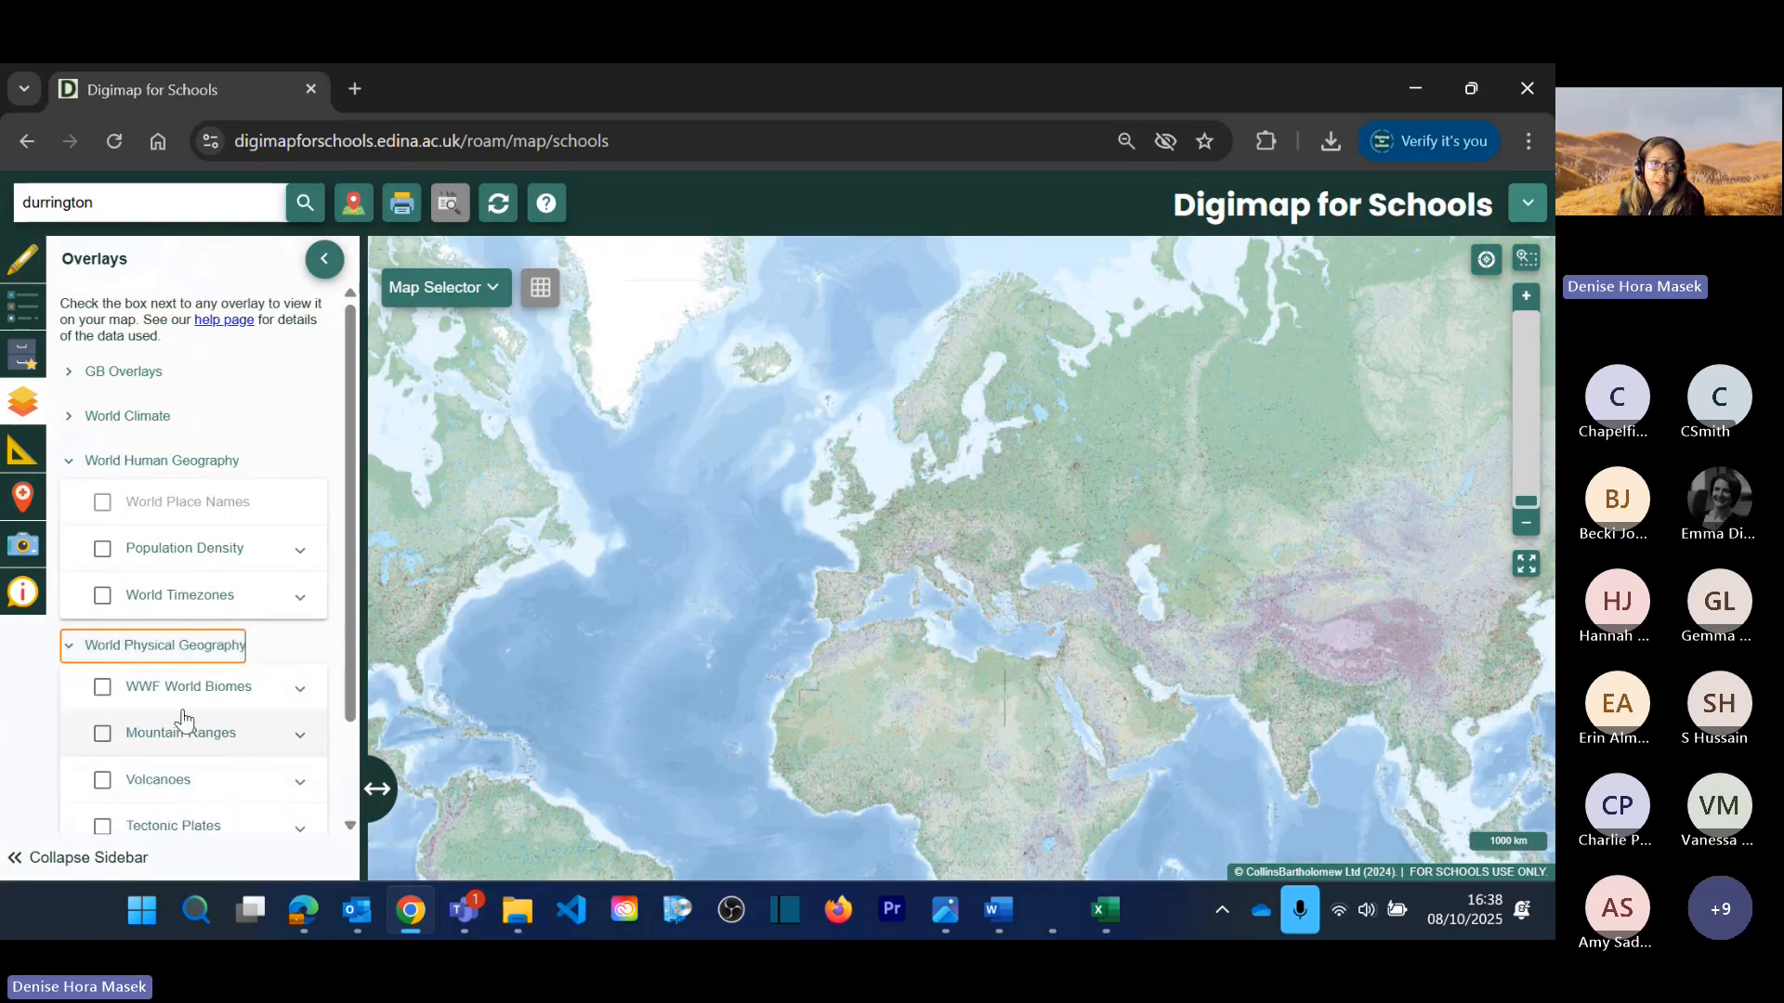
left_click(104, 689)
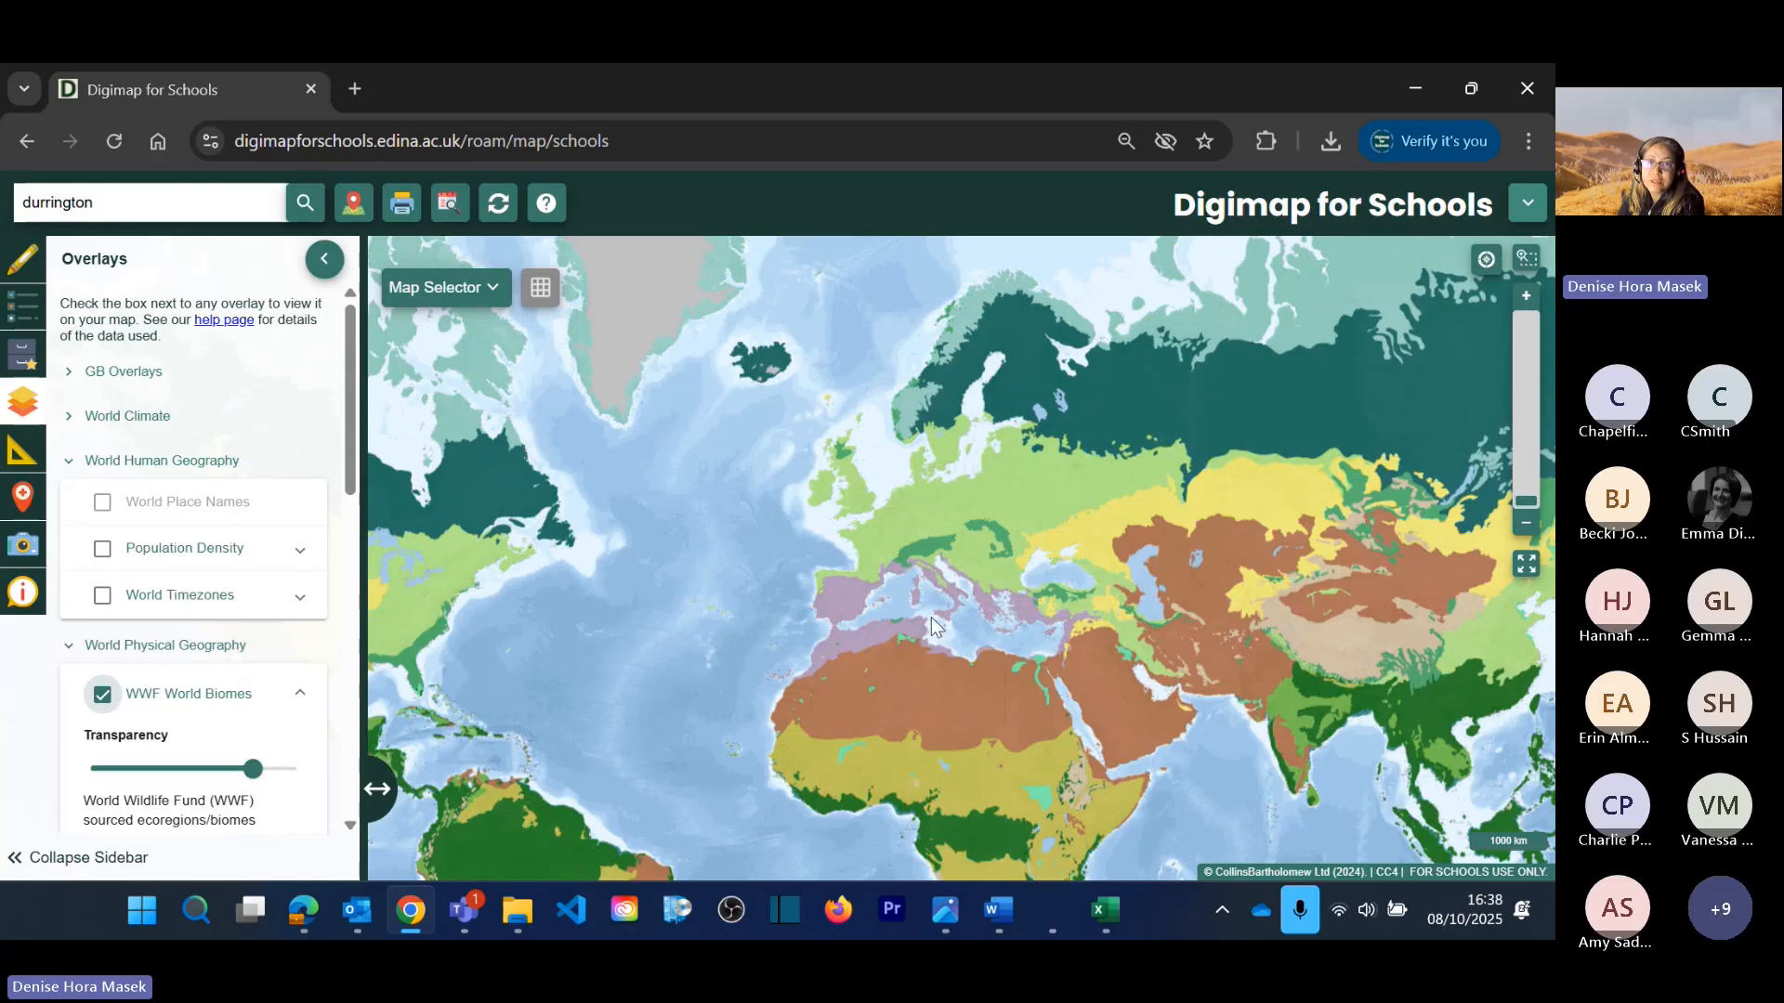
scroll(243, 683, "down", 5)
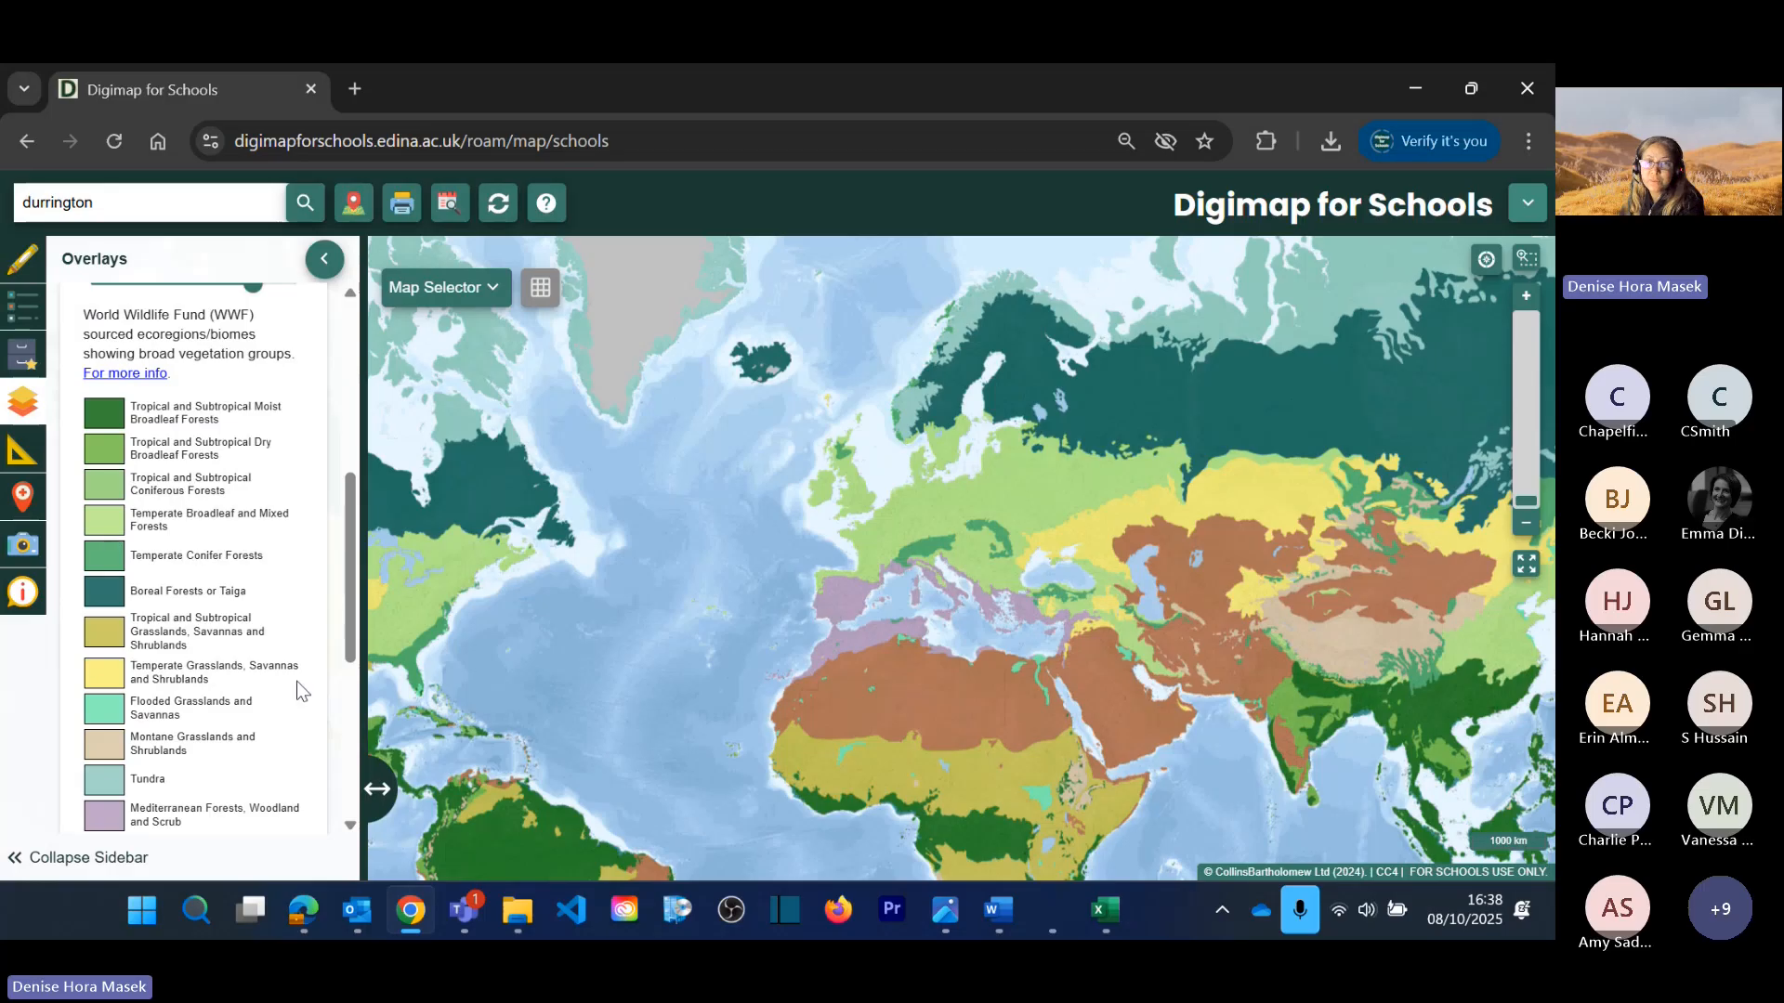
Step: Examine the biomes over Scotland and the rest of the British Isles, and turn off the WWF World Biomes overlay
scroll(851, 489, "up", 2)
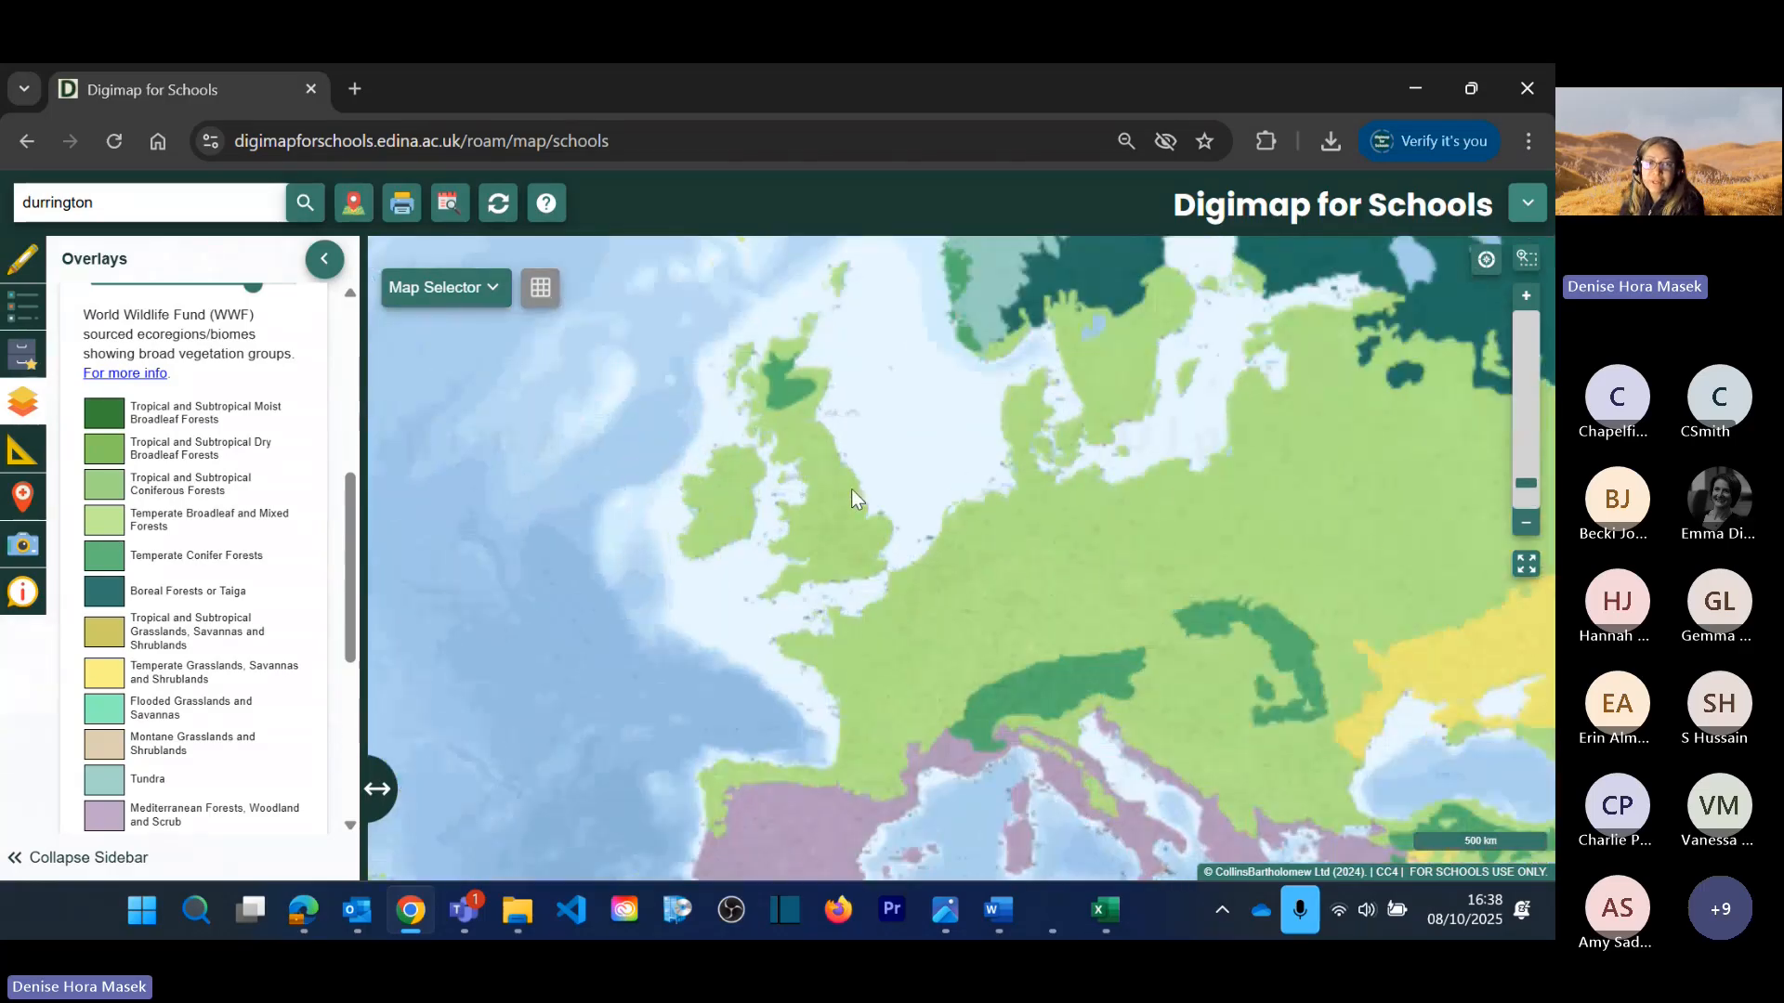
scroll(827, 471, "up", 2)
left_click_drag(825, 543, 856, 622)
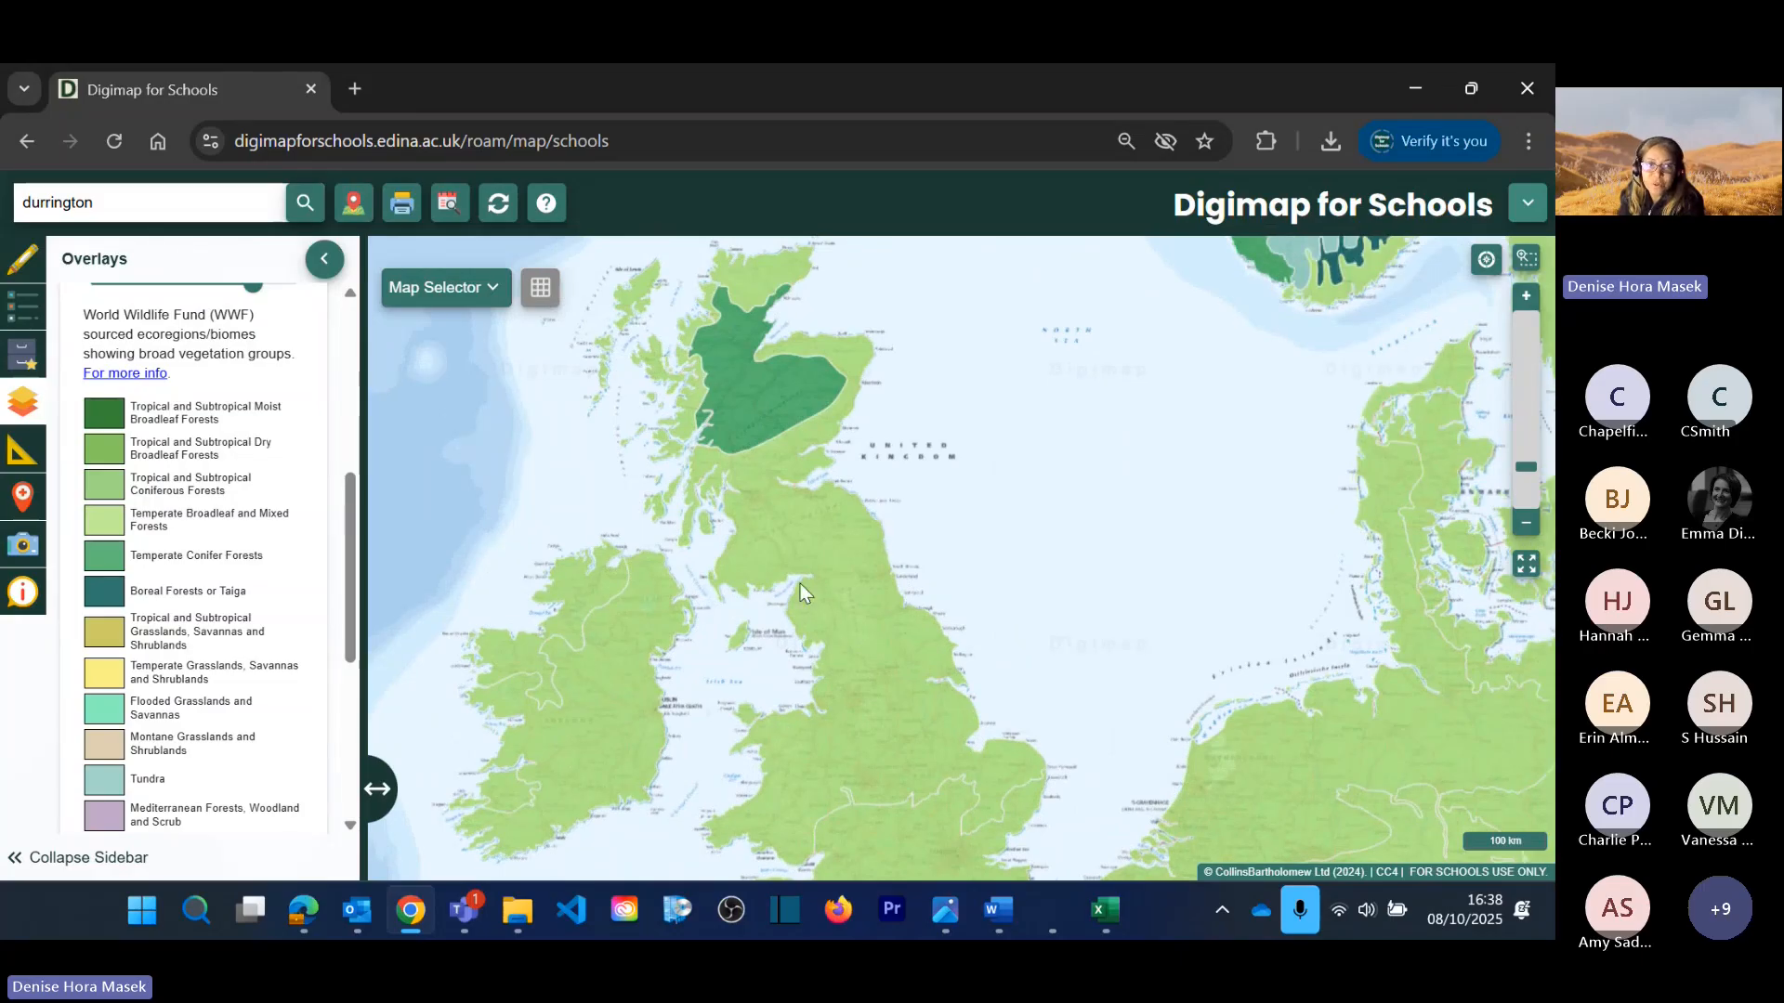
scroll(800, 584, "down", 1)
scroll(834, 570, "down", 2)
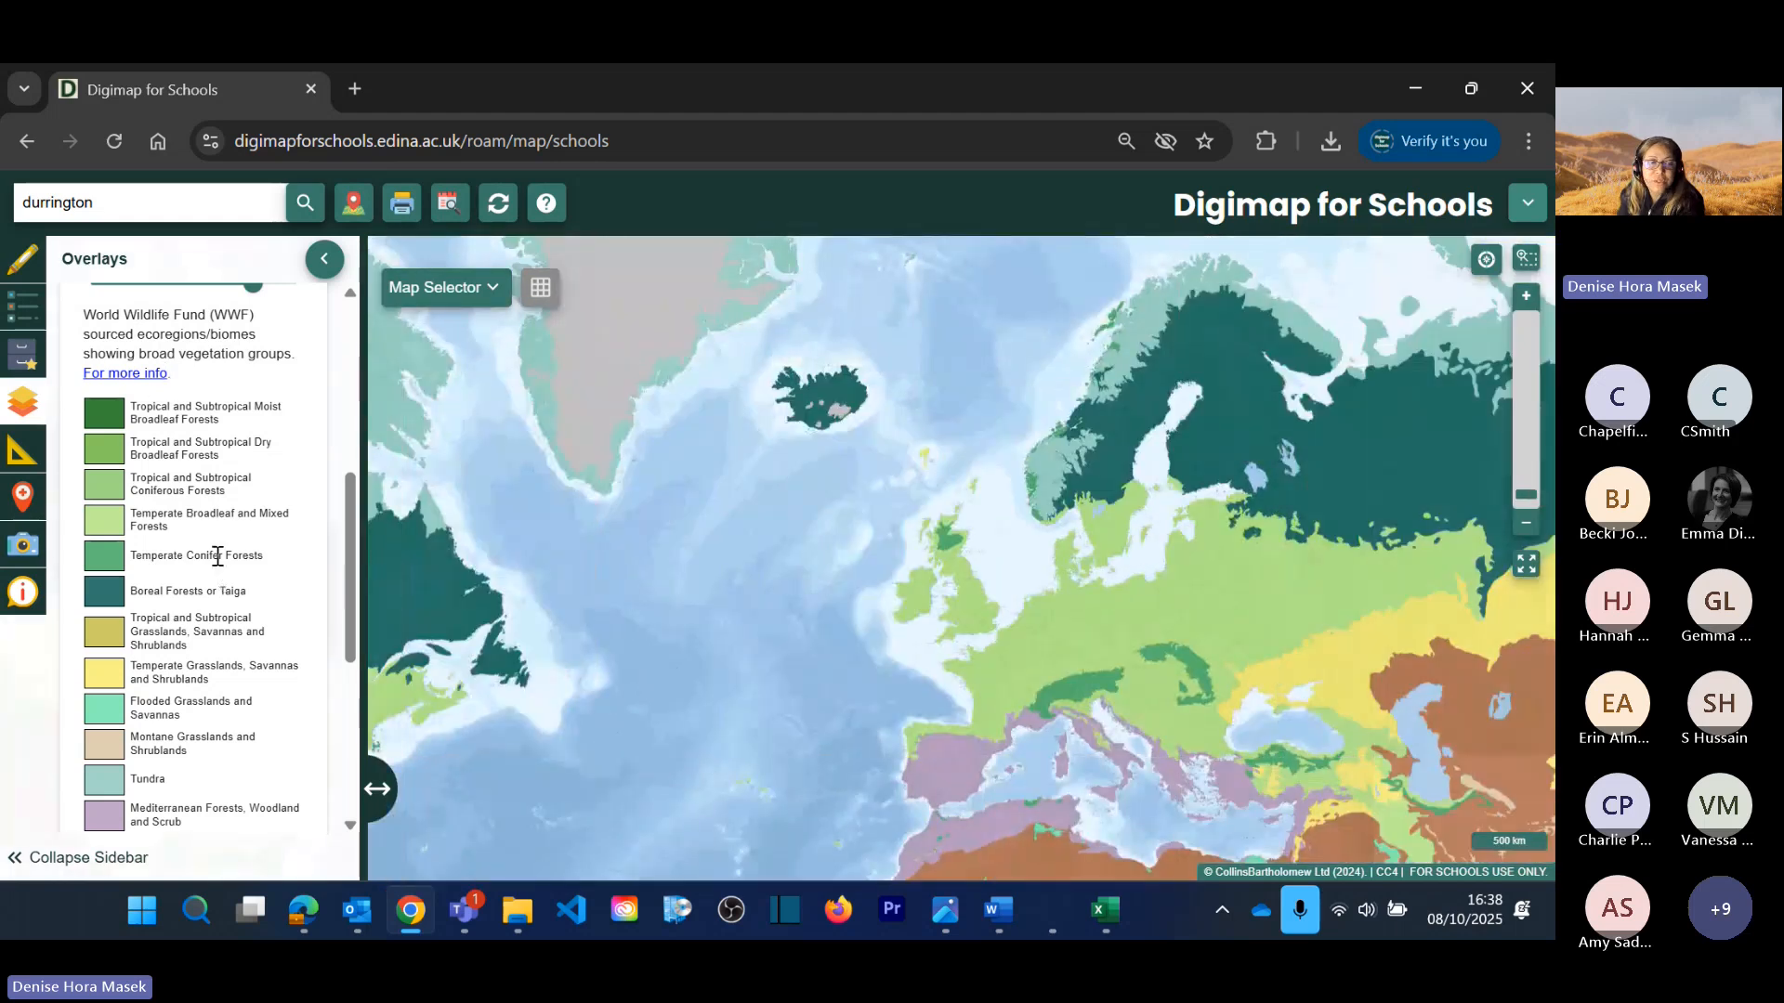
scroll(102, 462, "up", 3)
left_click(102, 455)
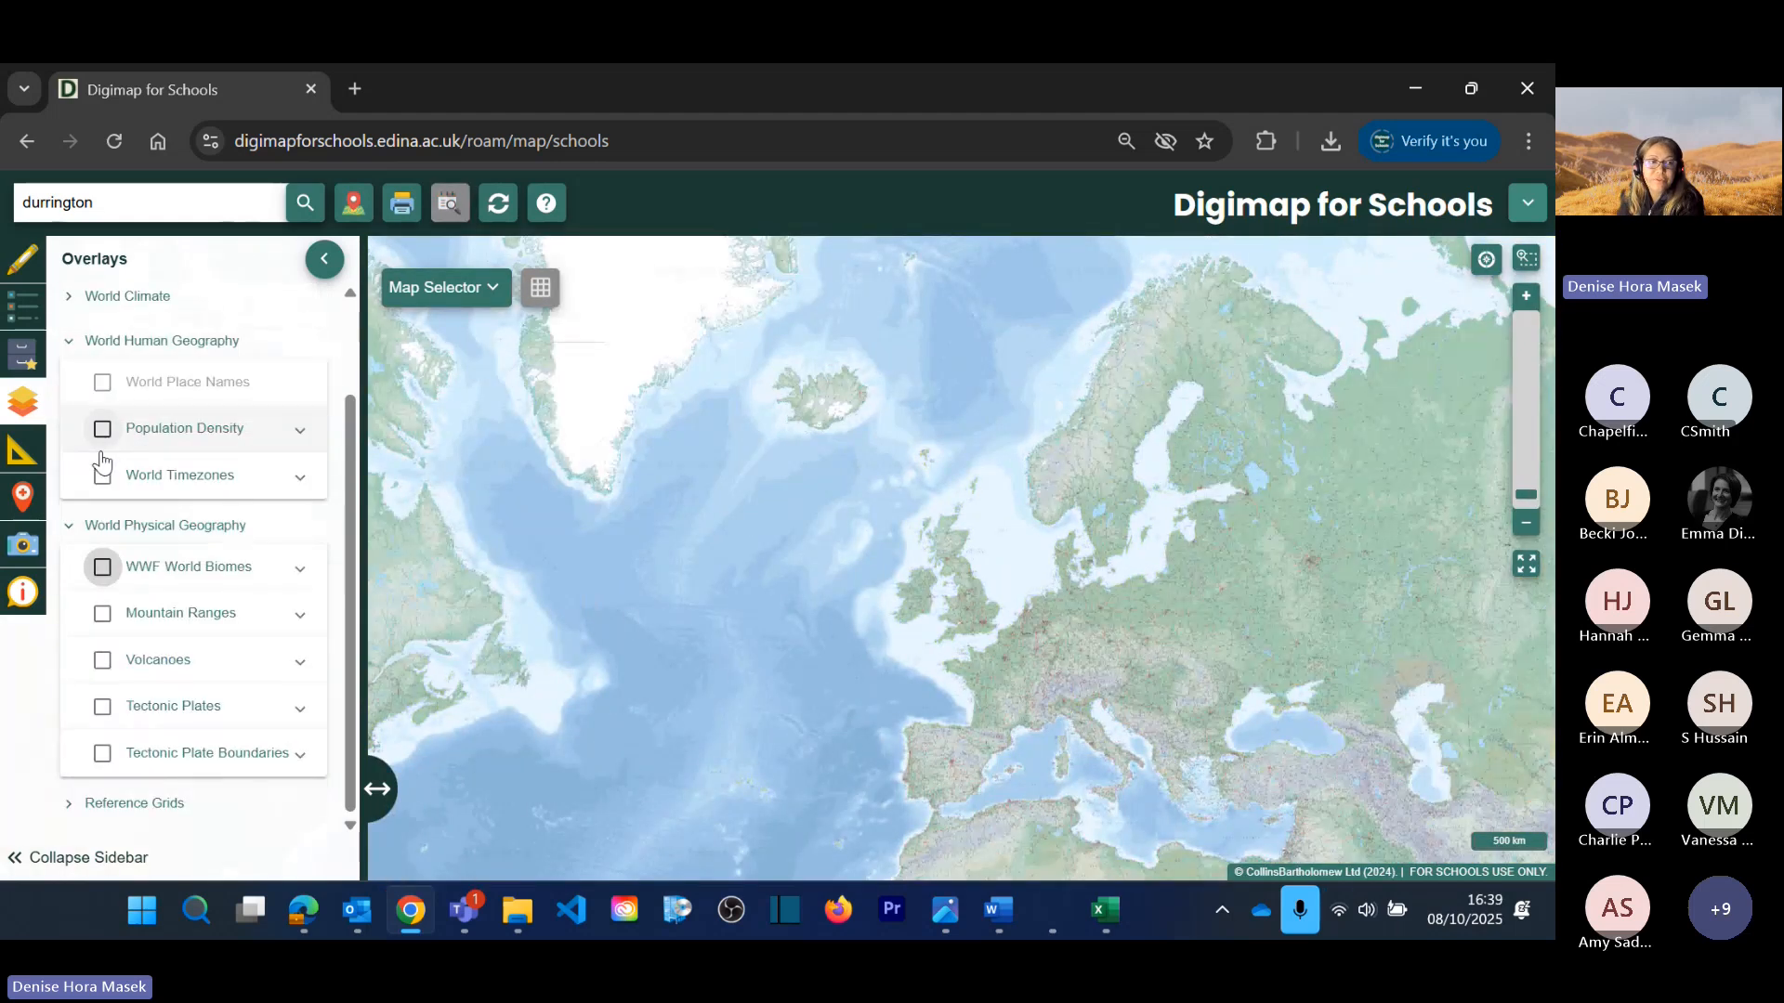
Step: Turn on the Mountain Ranges overlay, look across to Asia, and add the Volcanoes overlay to read its key of volcano types
left_click(102, 615)
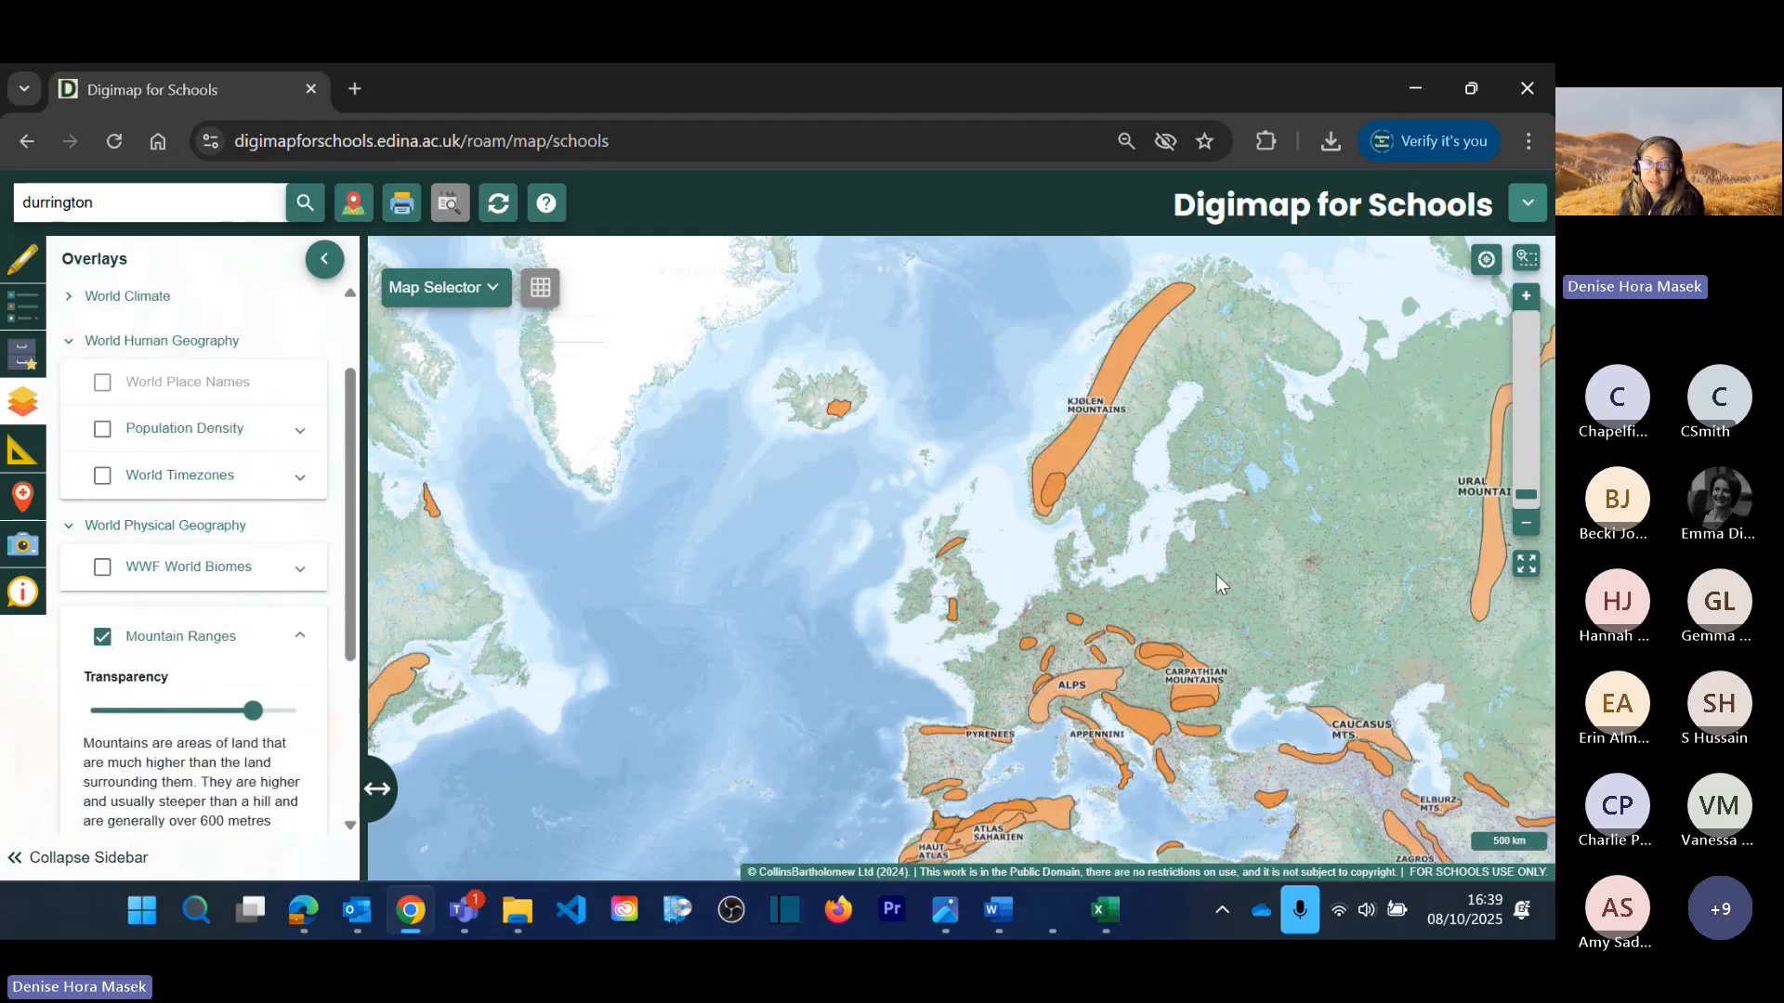
left_click_drag(1217, 574, 827, 347)
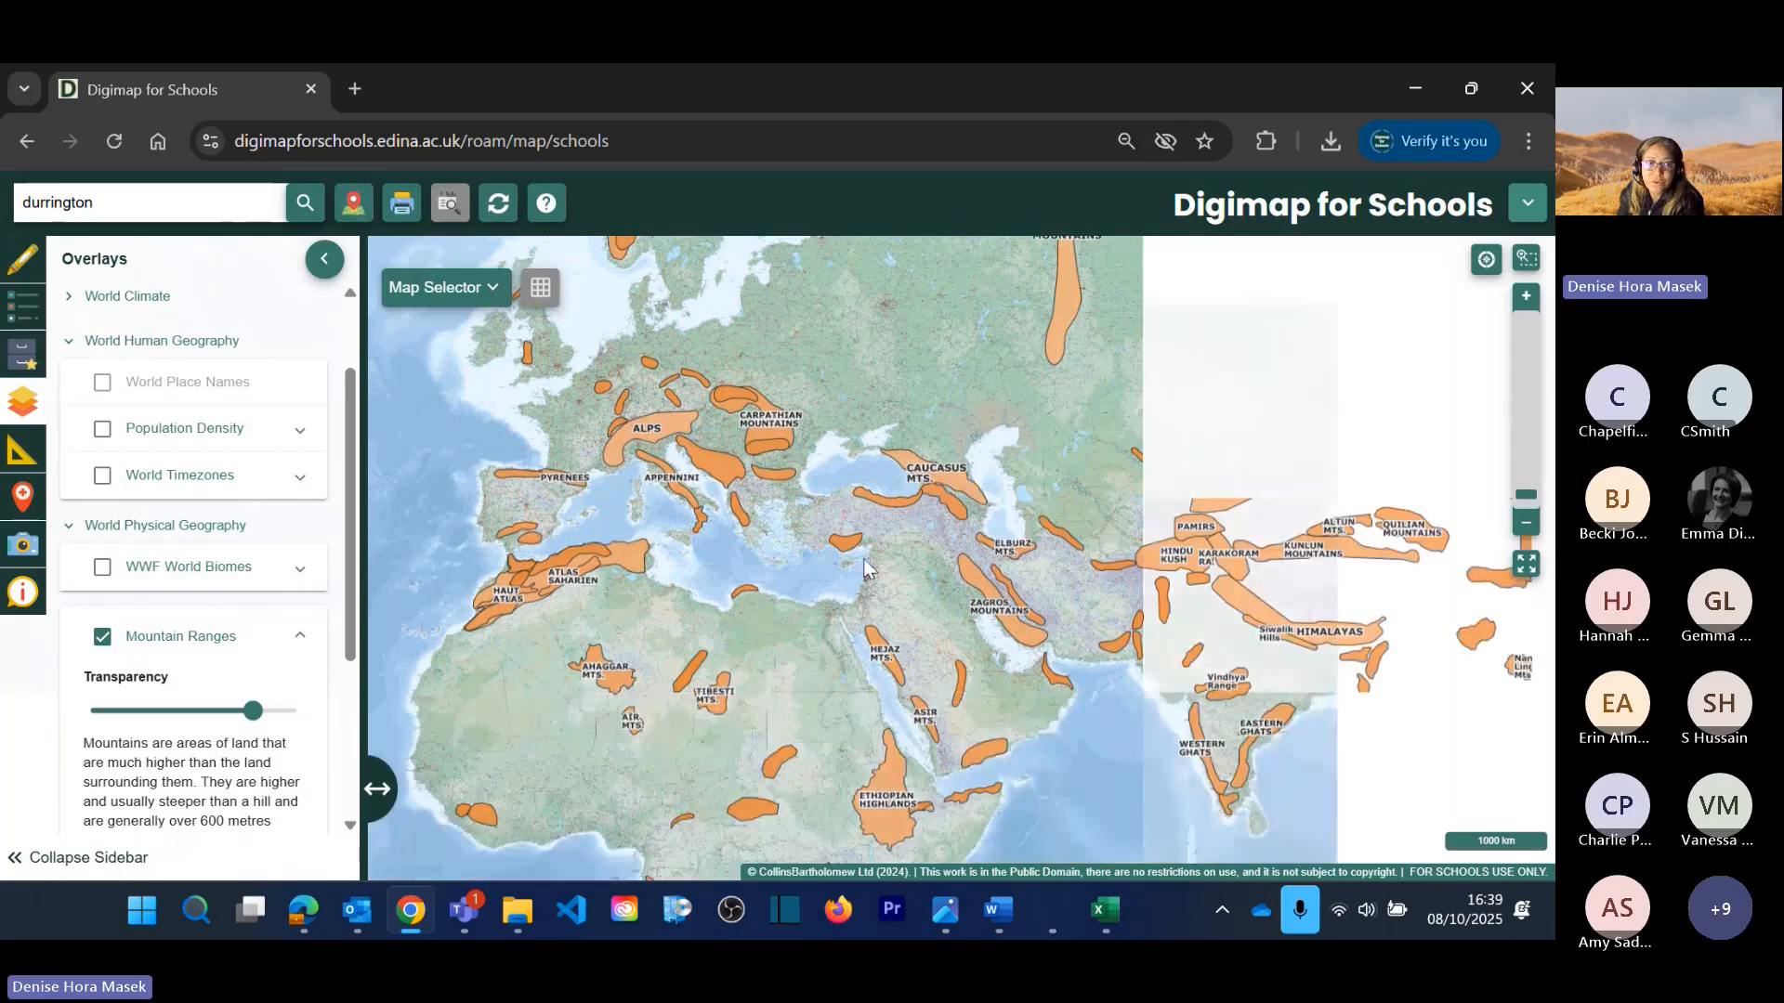
scroll(261, 661, "down", 3)
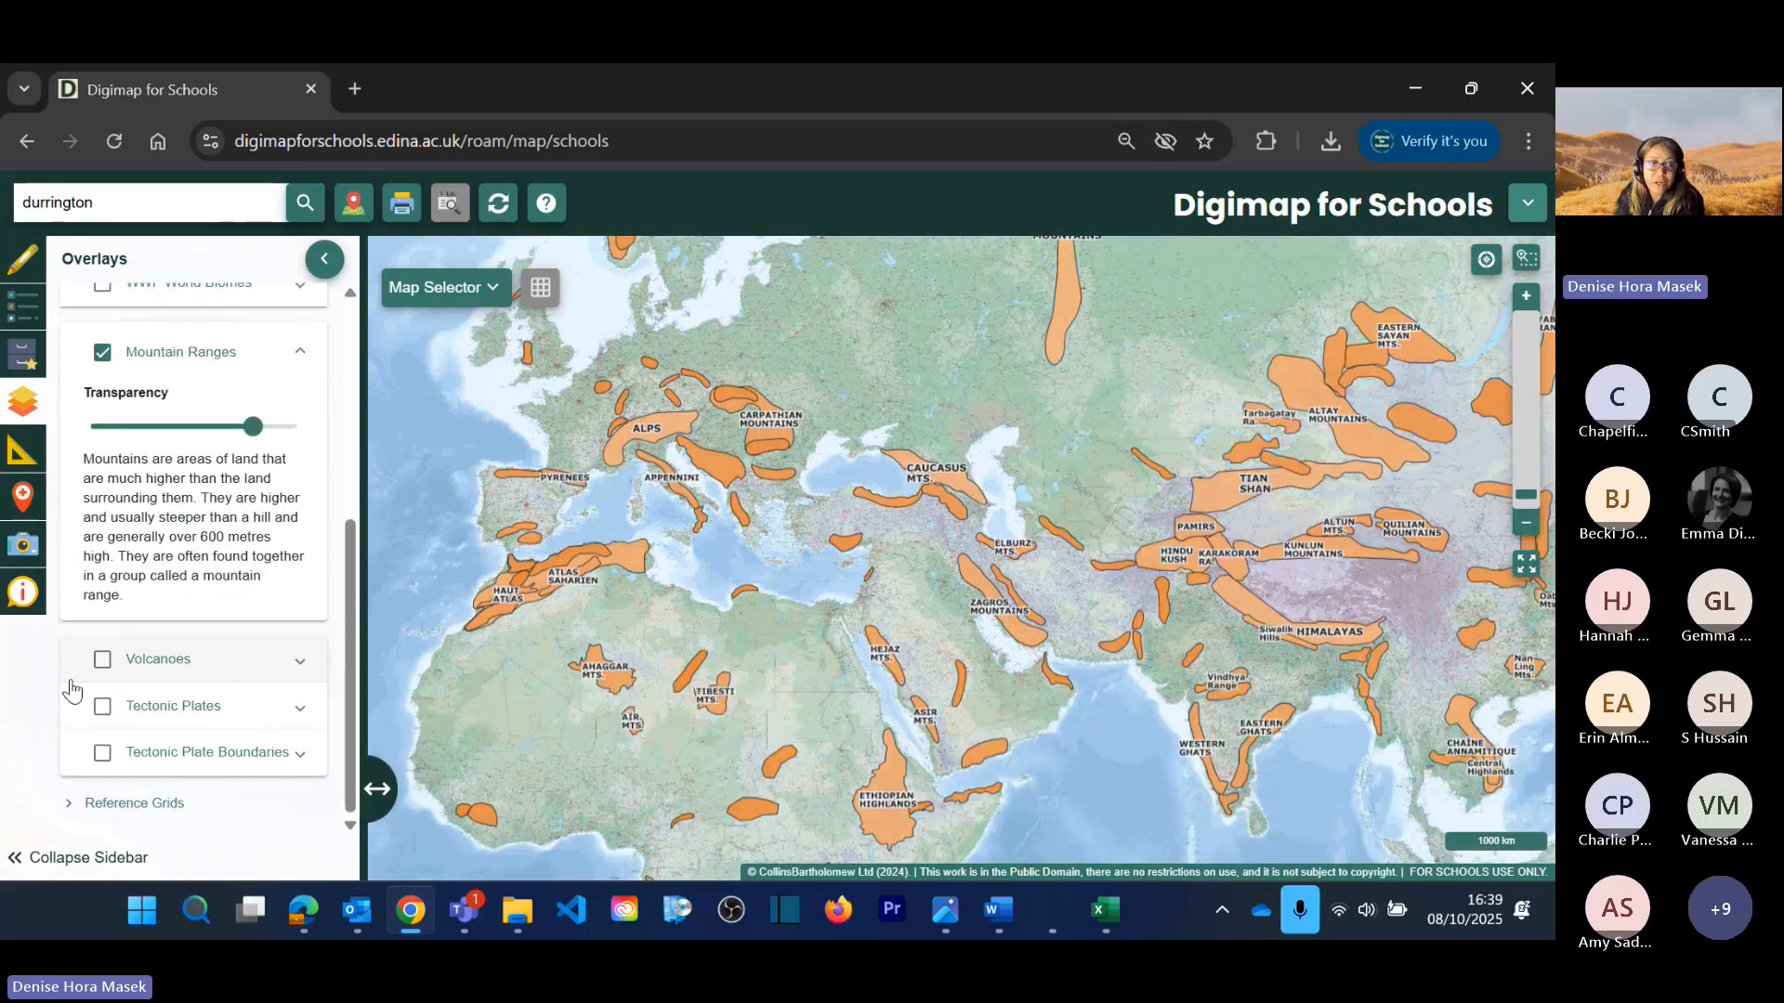
left_click(103, 659)
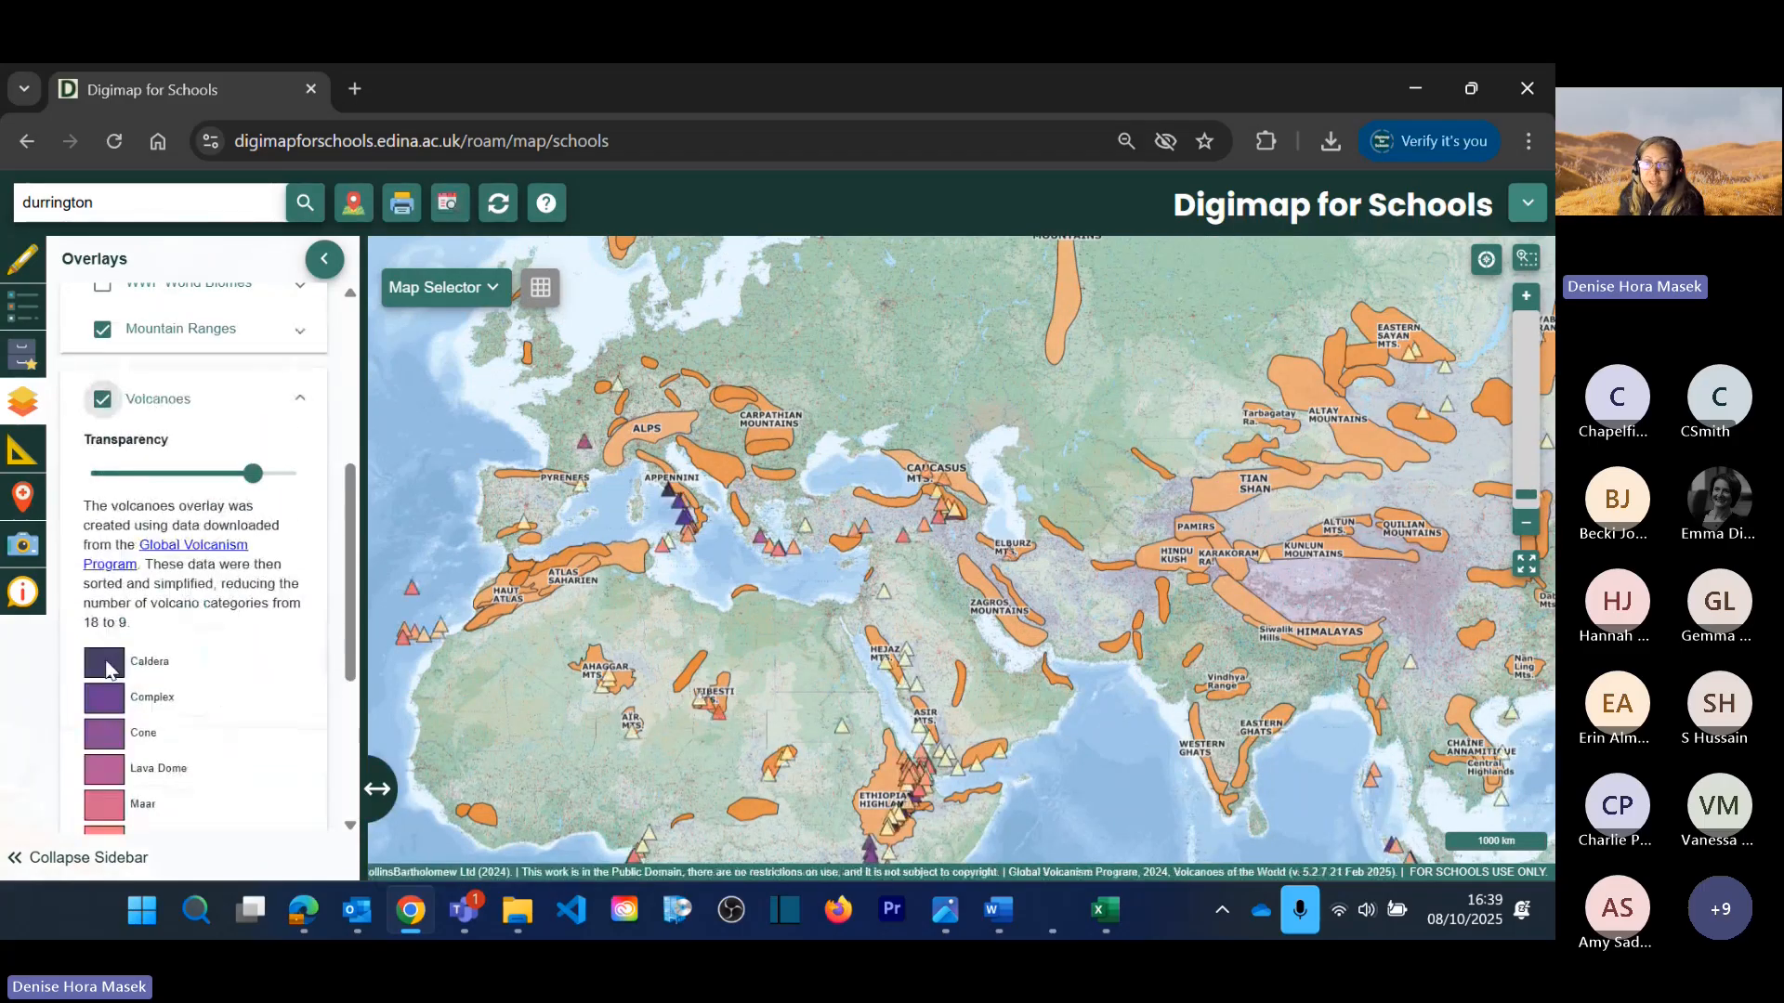
scroll(209, 562, "down", 3)
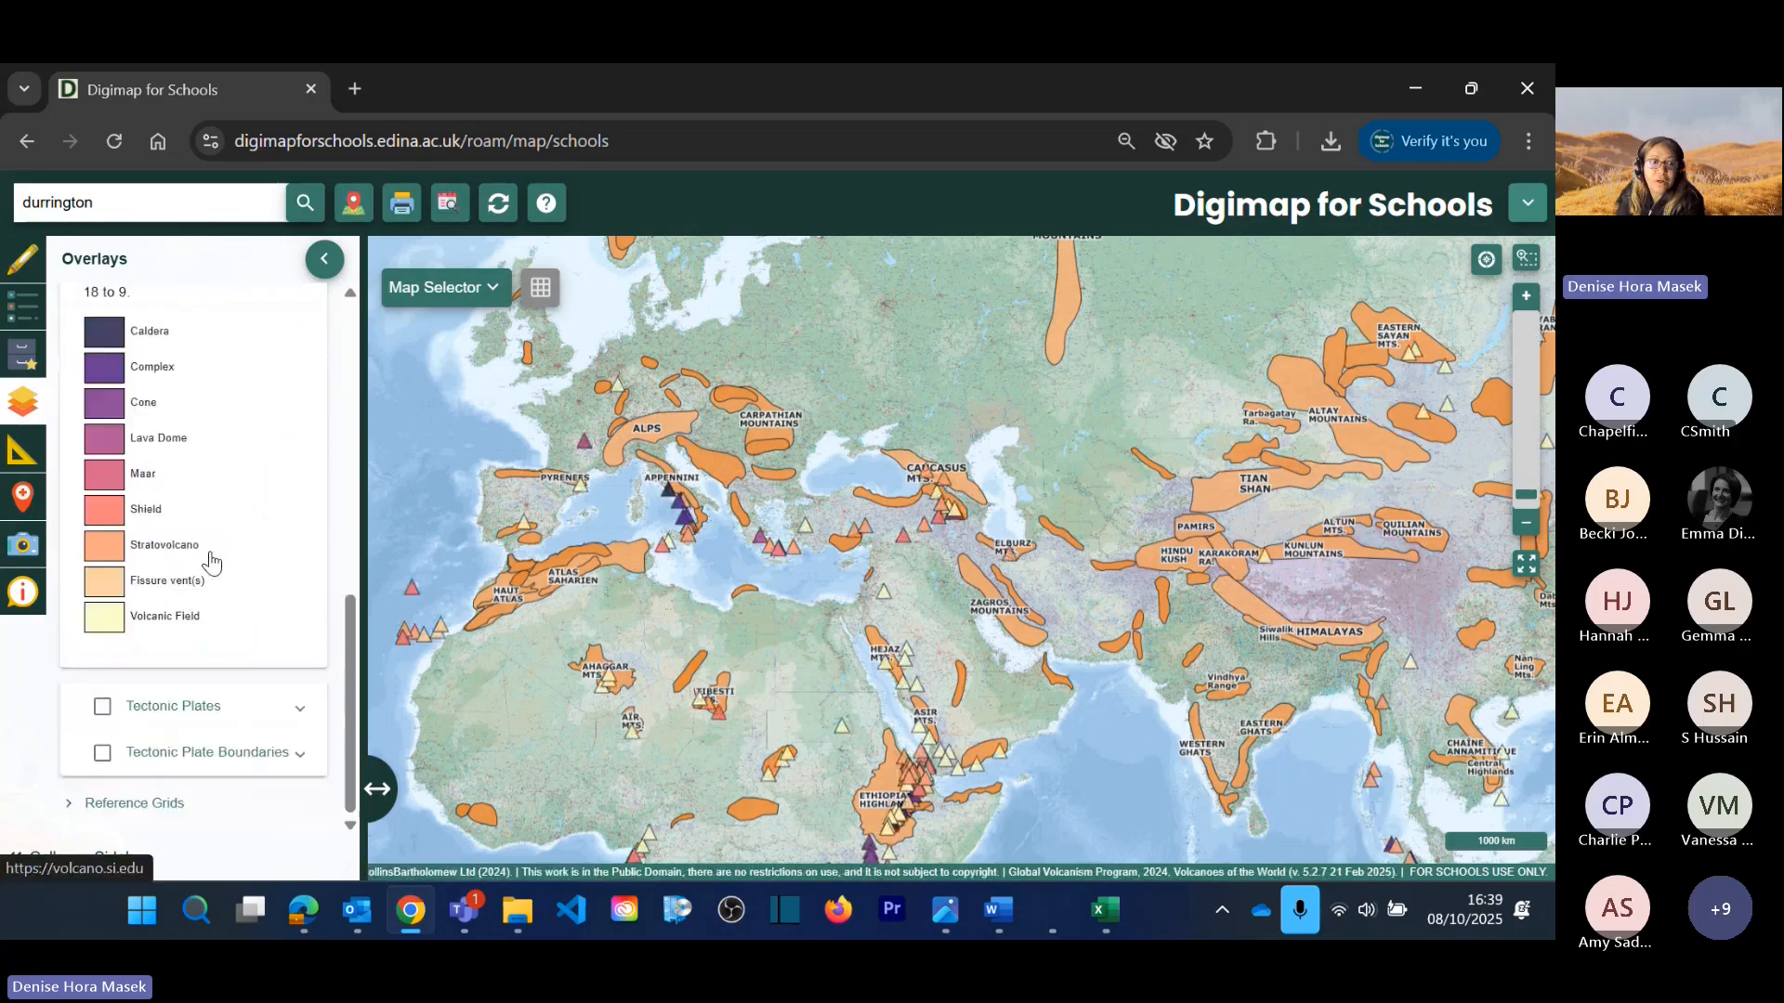
Step: Show the Tectonic Plate Boundaries overlay, compare its boundary types with the volcanoes and mountains, and turn it off
left_click(101, 749)
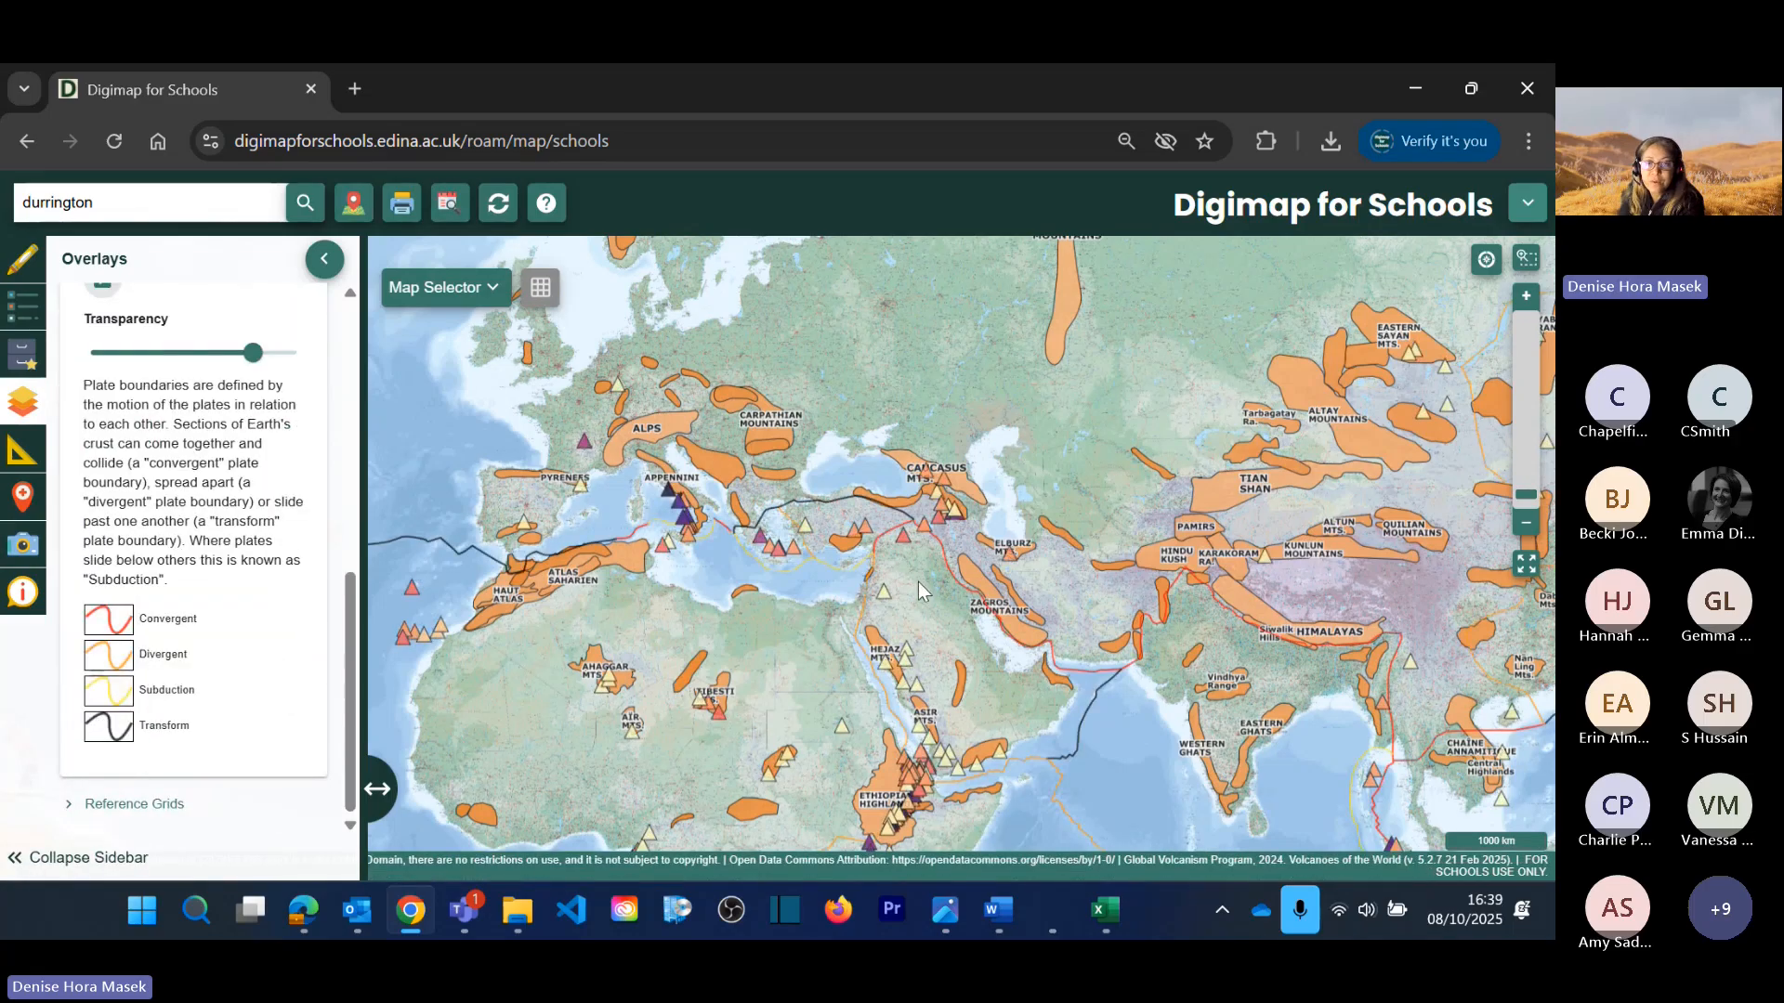
scroll(918, 581, "down", 1)
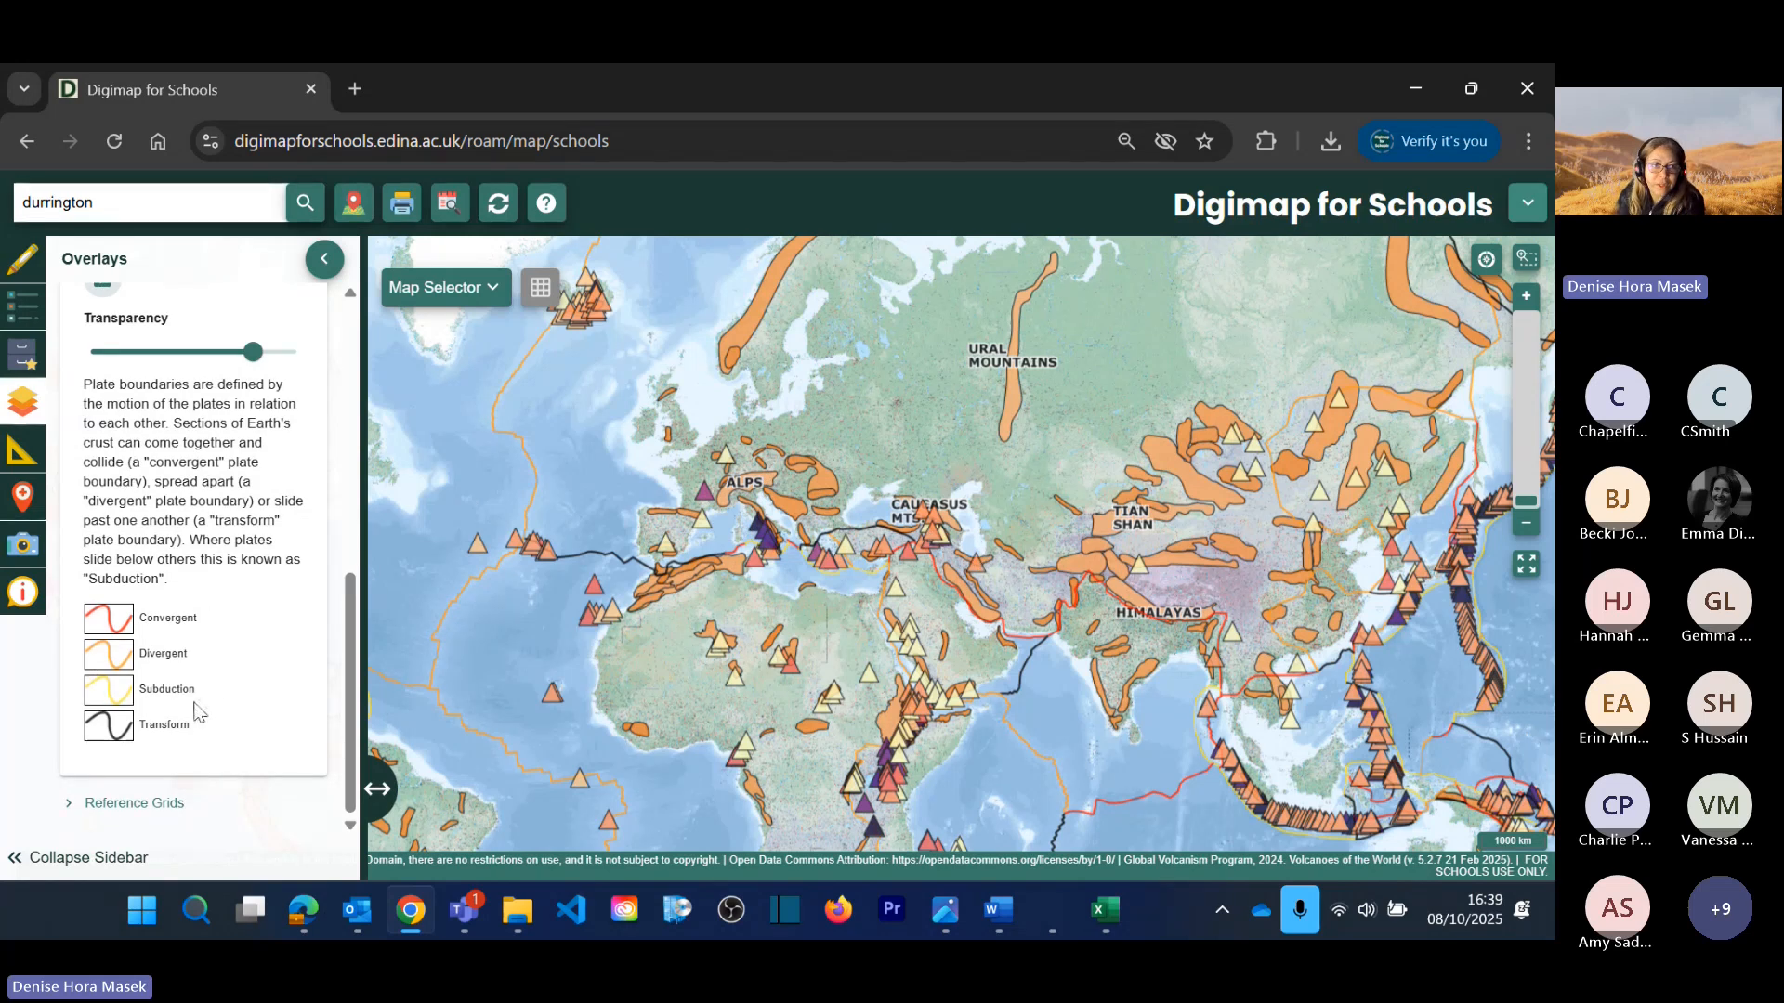
scroll(200, 641, "up", 3)
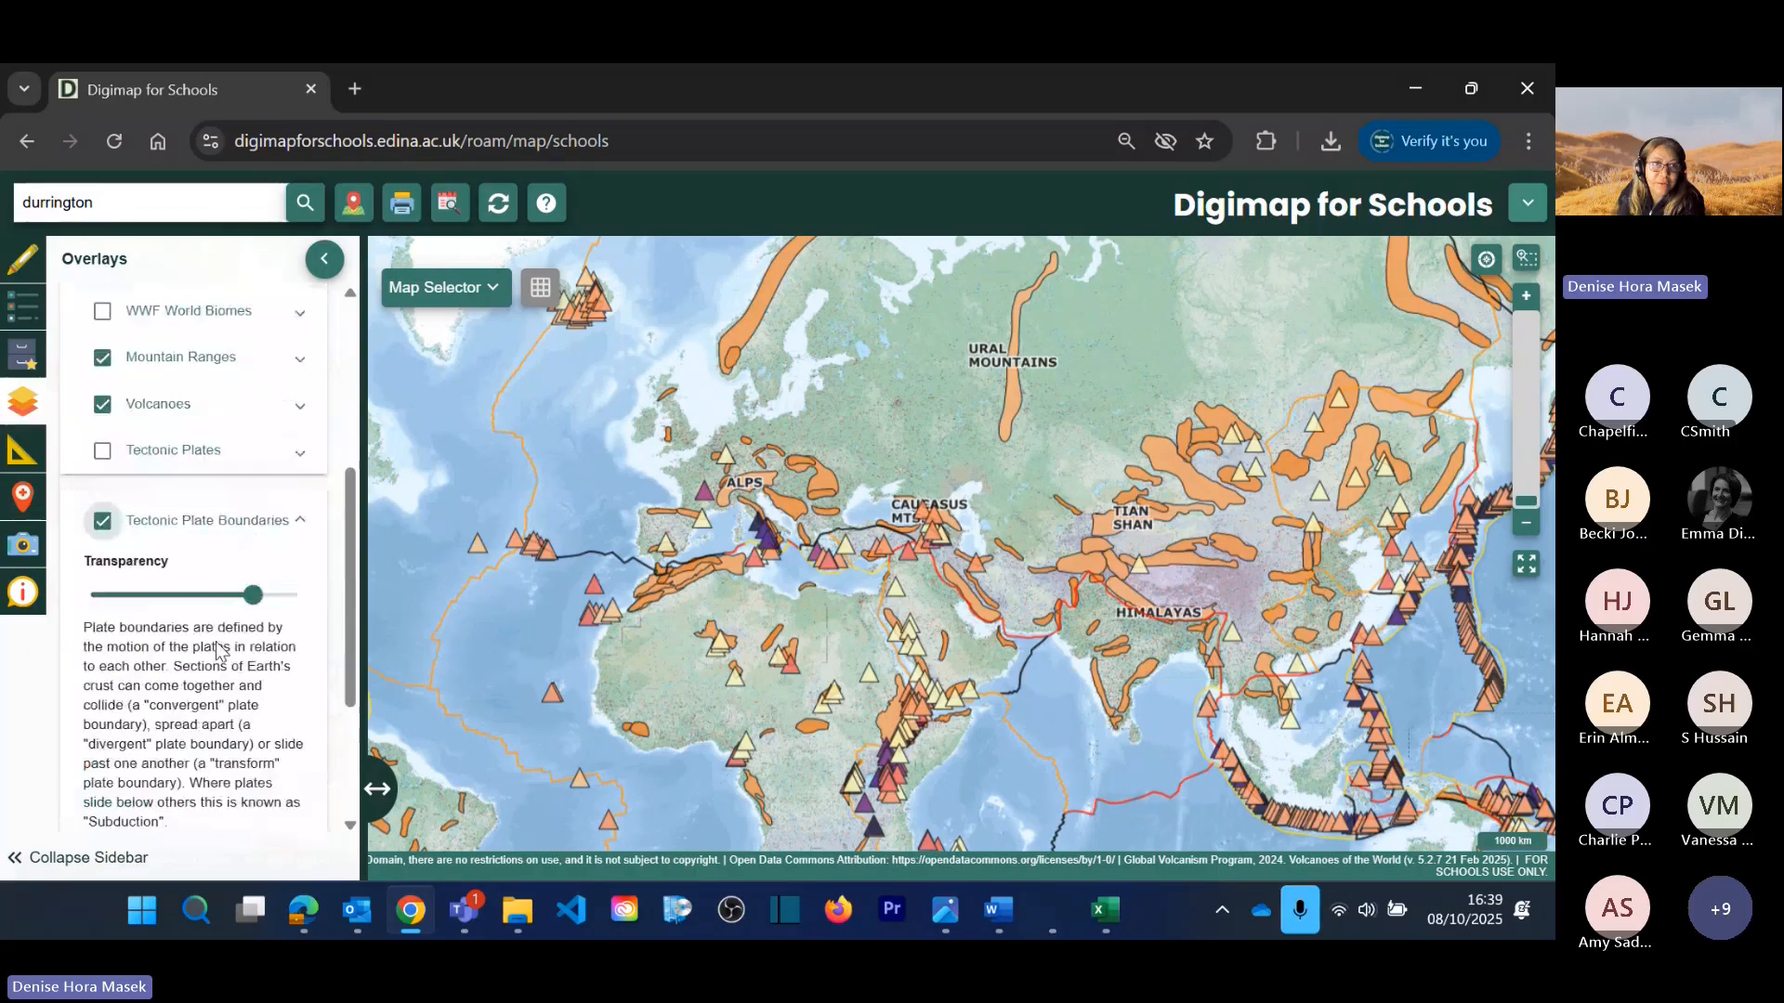
left_click(103, 521)
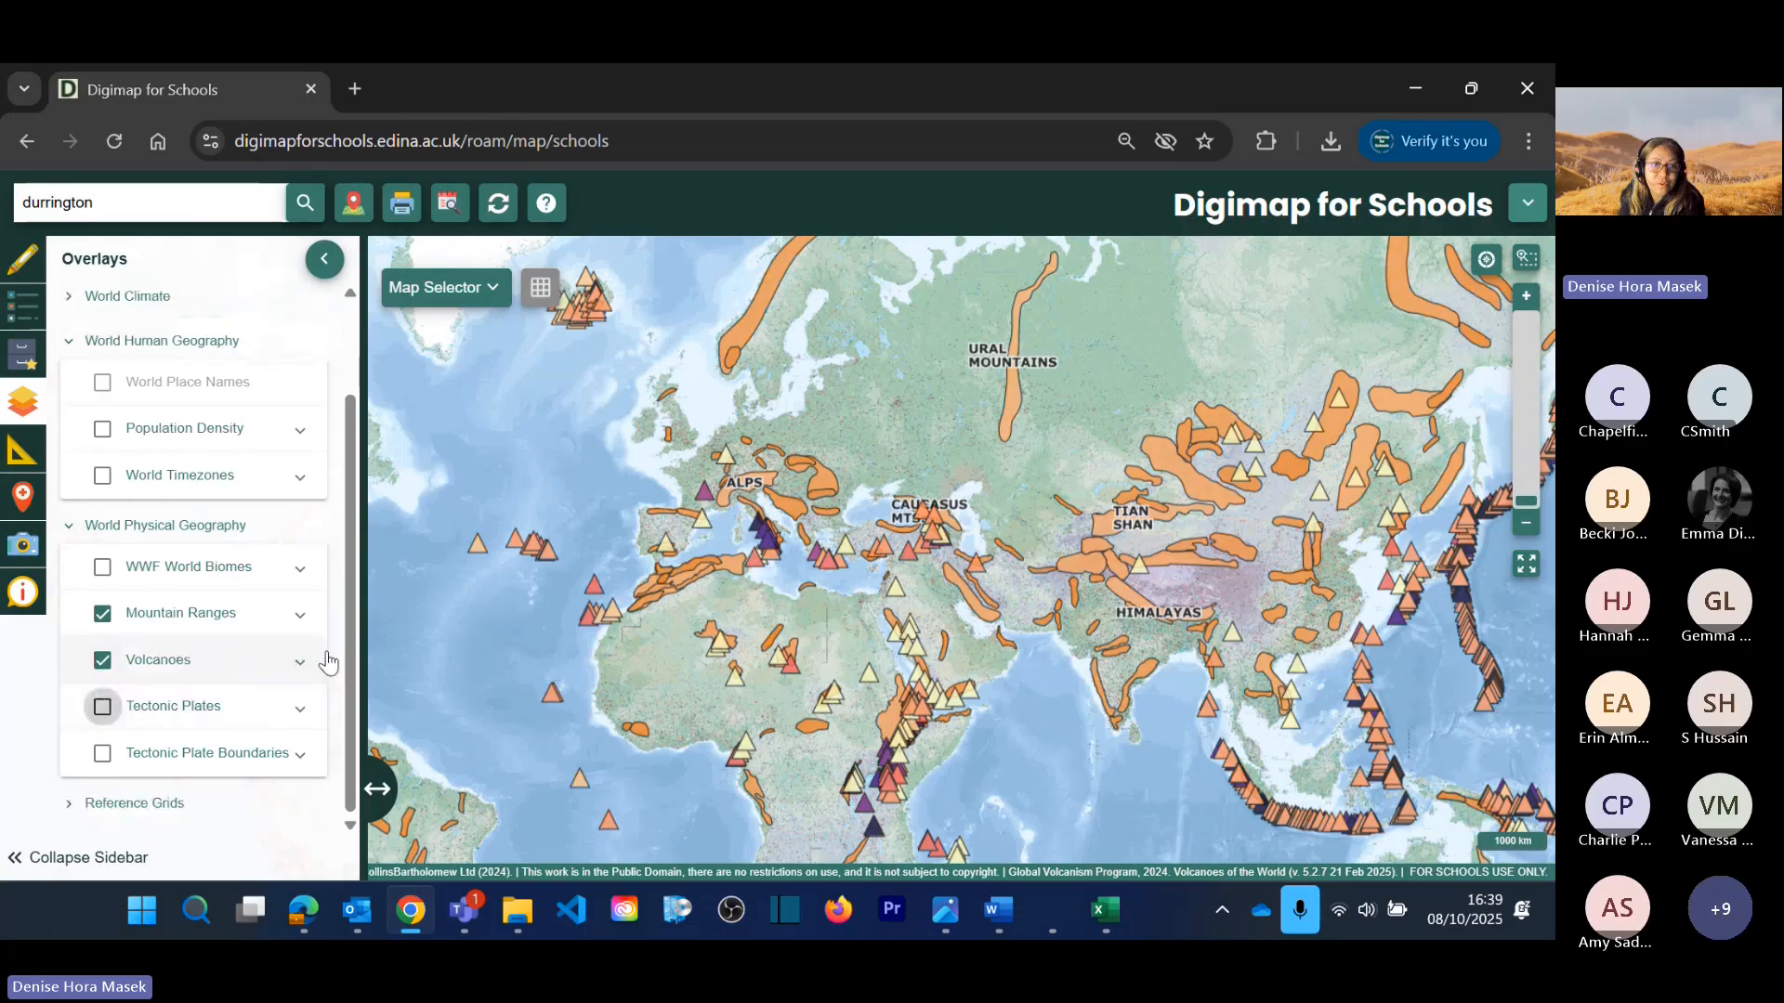
Step: Review the Volcanoes key from Caldera to Volcanic Field, and turn off the Volcanoes and Mountain Ranges overlays
left_click(299, 661)
scroll(242, 669, "down", 5)
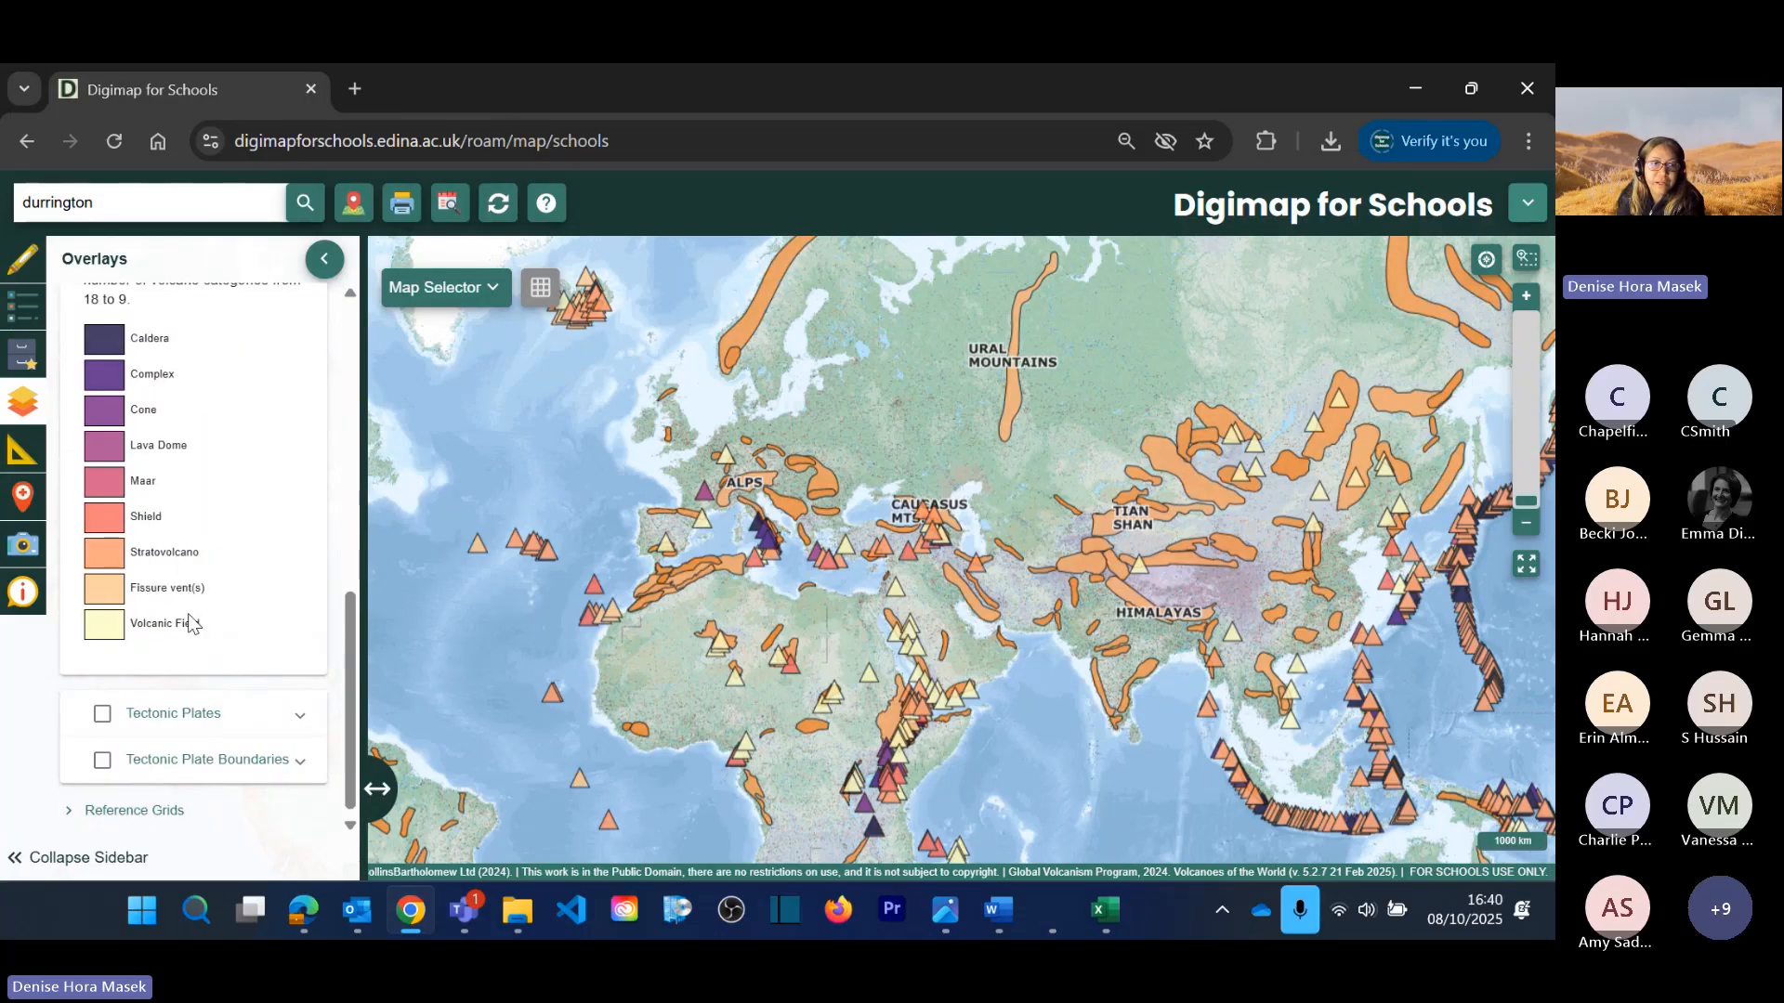
scroll(188, 616, "up", 3)
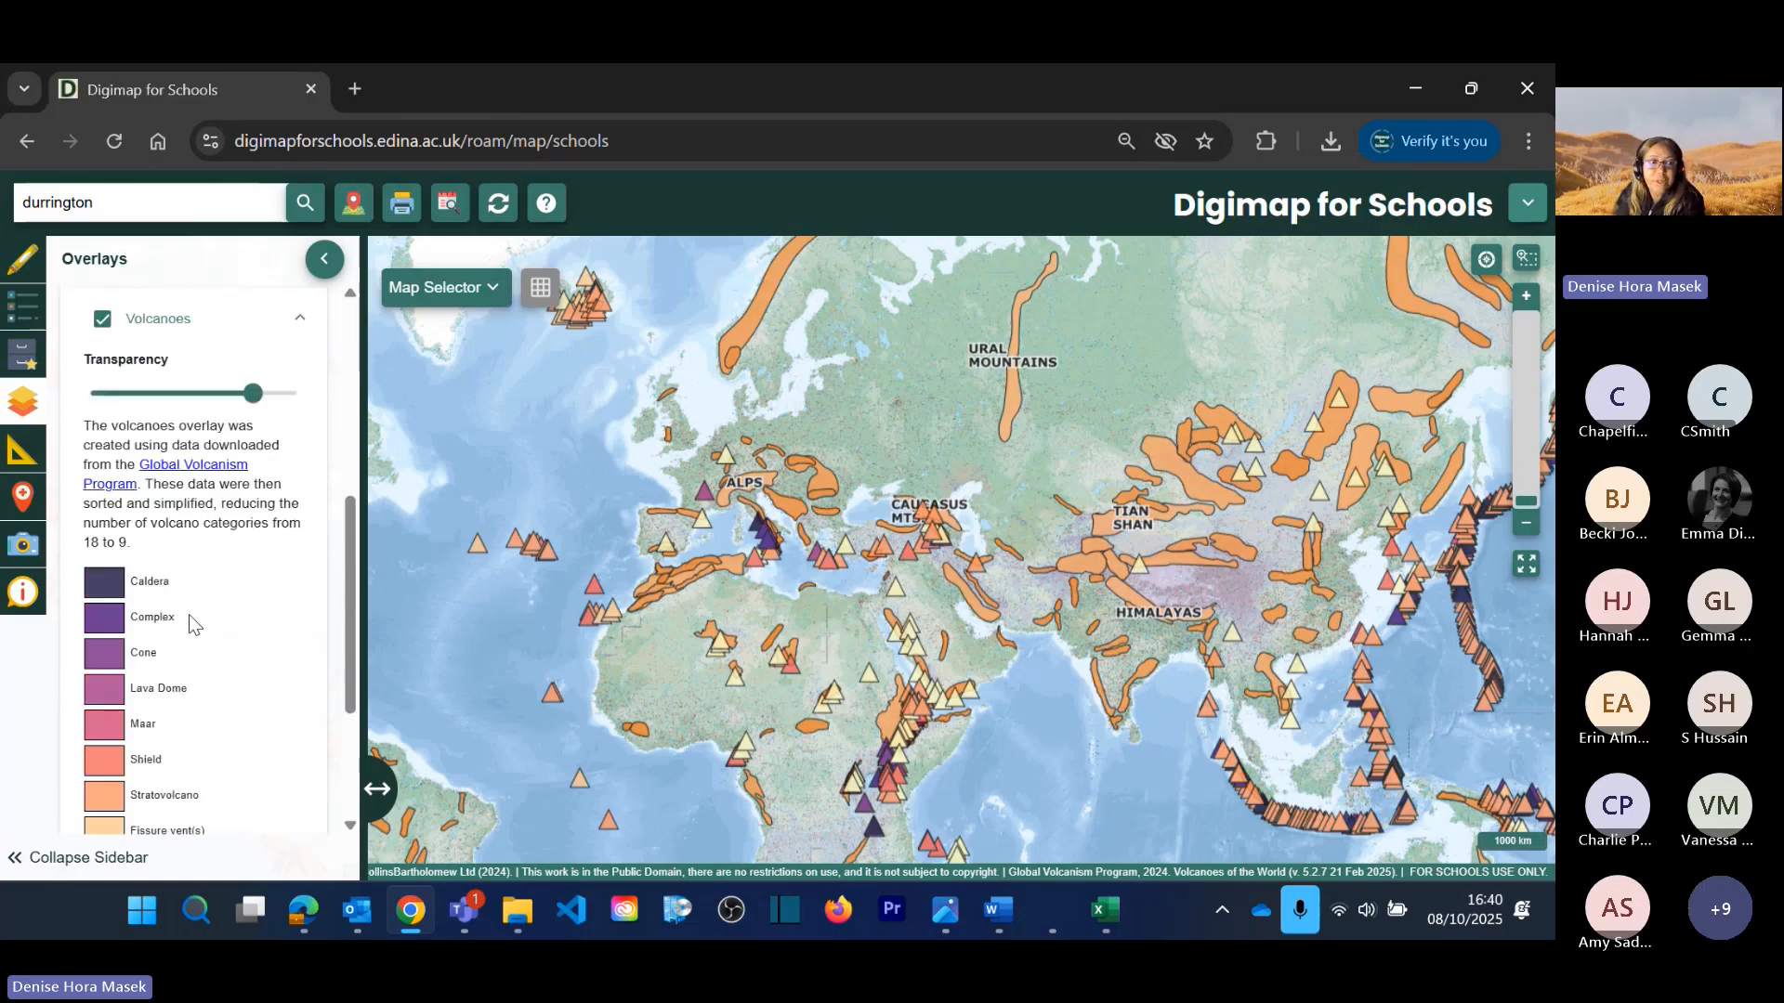
scroll(189, 615, "up", 2)
left_click(102, 431)
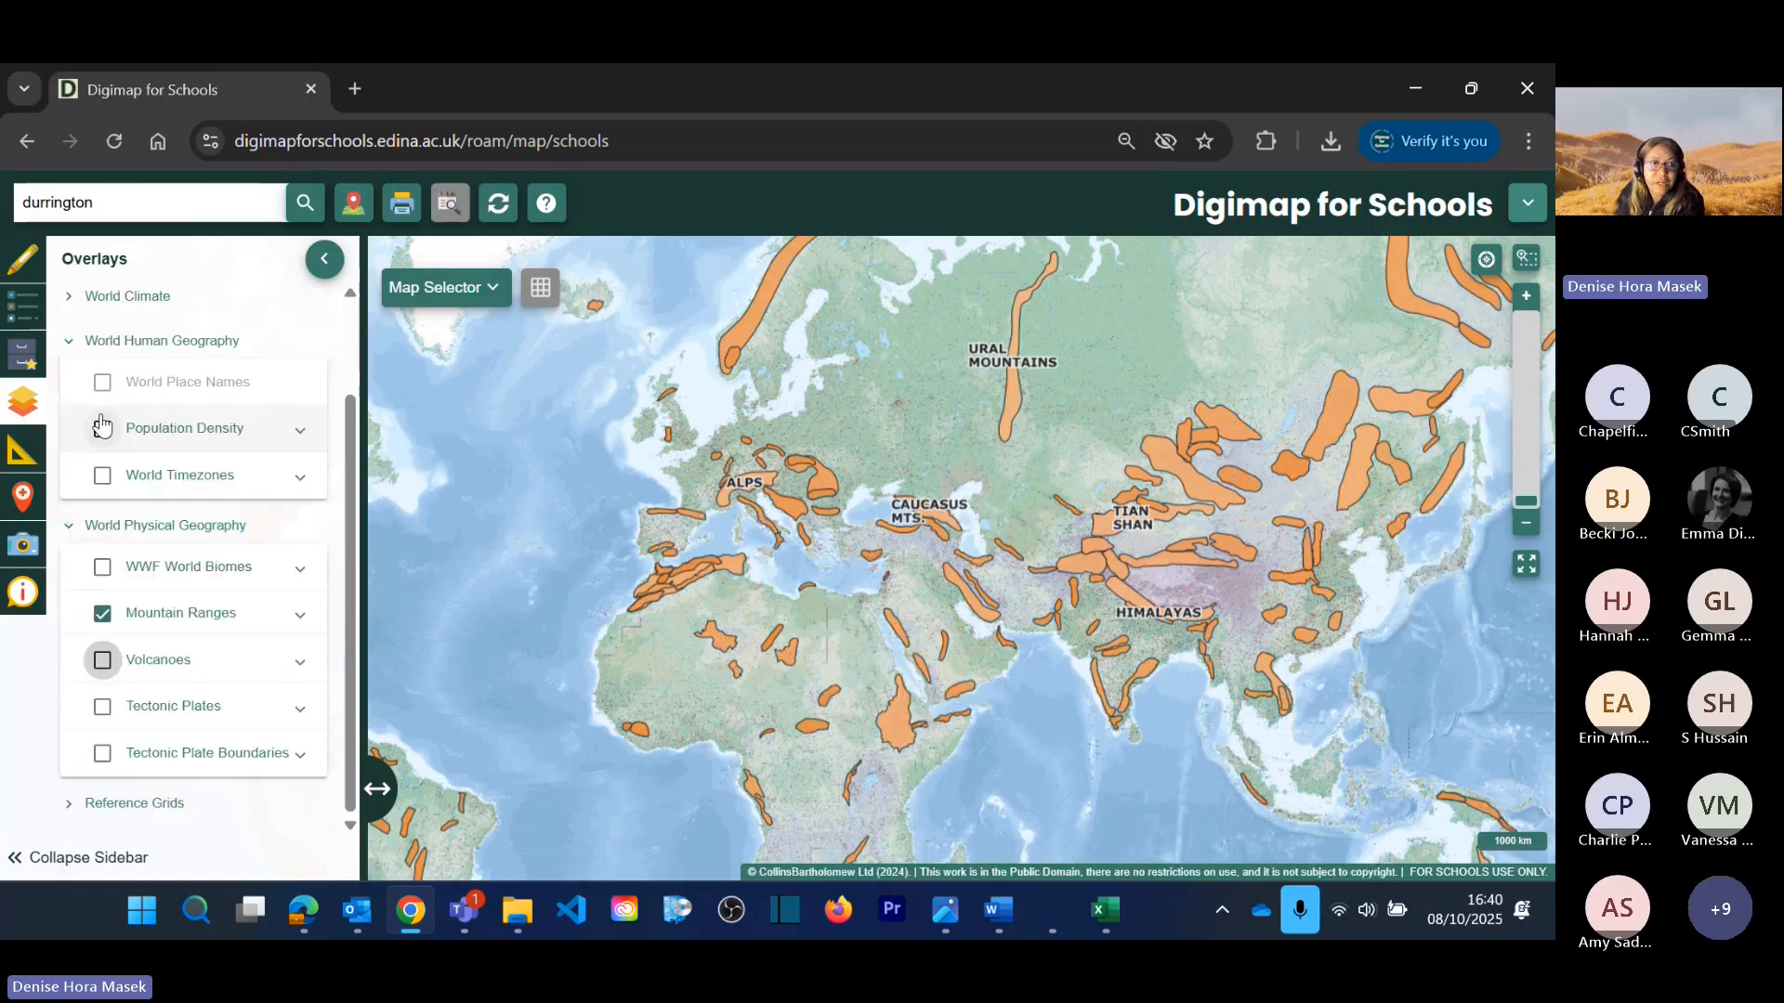
left_click(102, 613)
left_click(89, 524)
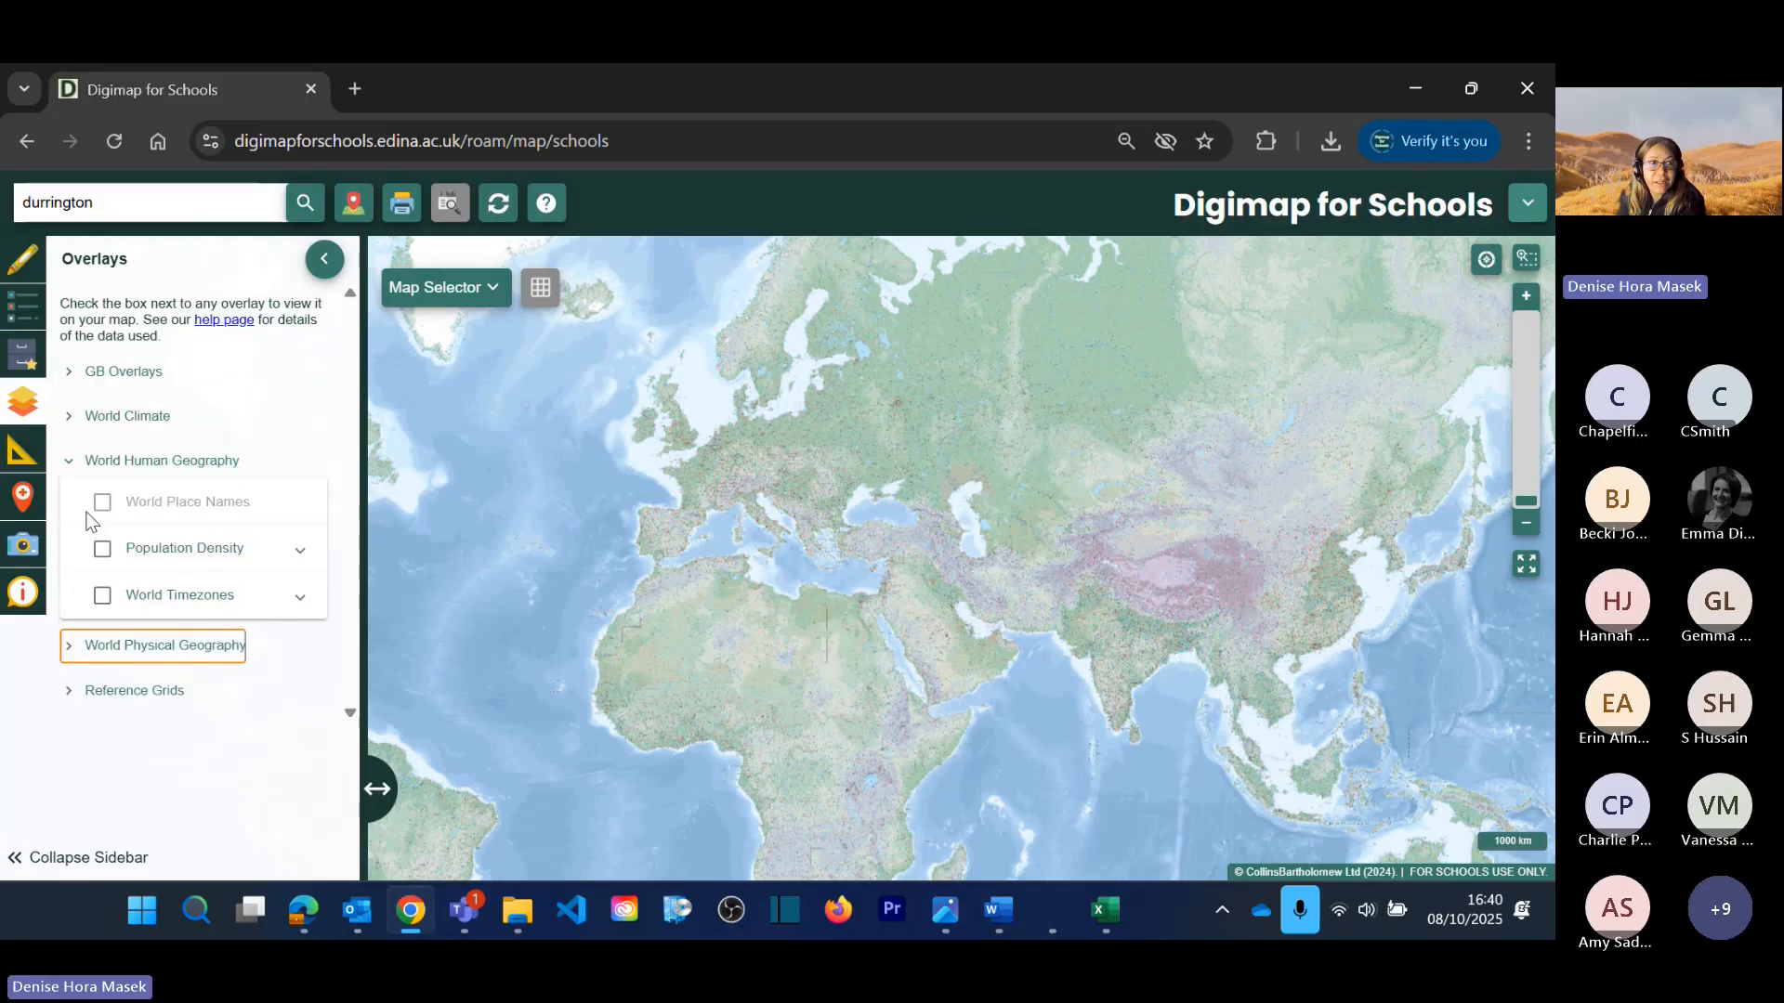
Step: Show the Latitude/Longitude Grid and Major Lines of Latitude from the Reference Grids, and turn both off
left_click(139, 460)
left_click(159, 556)
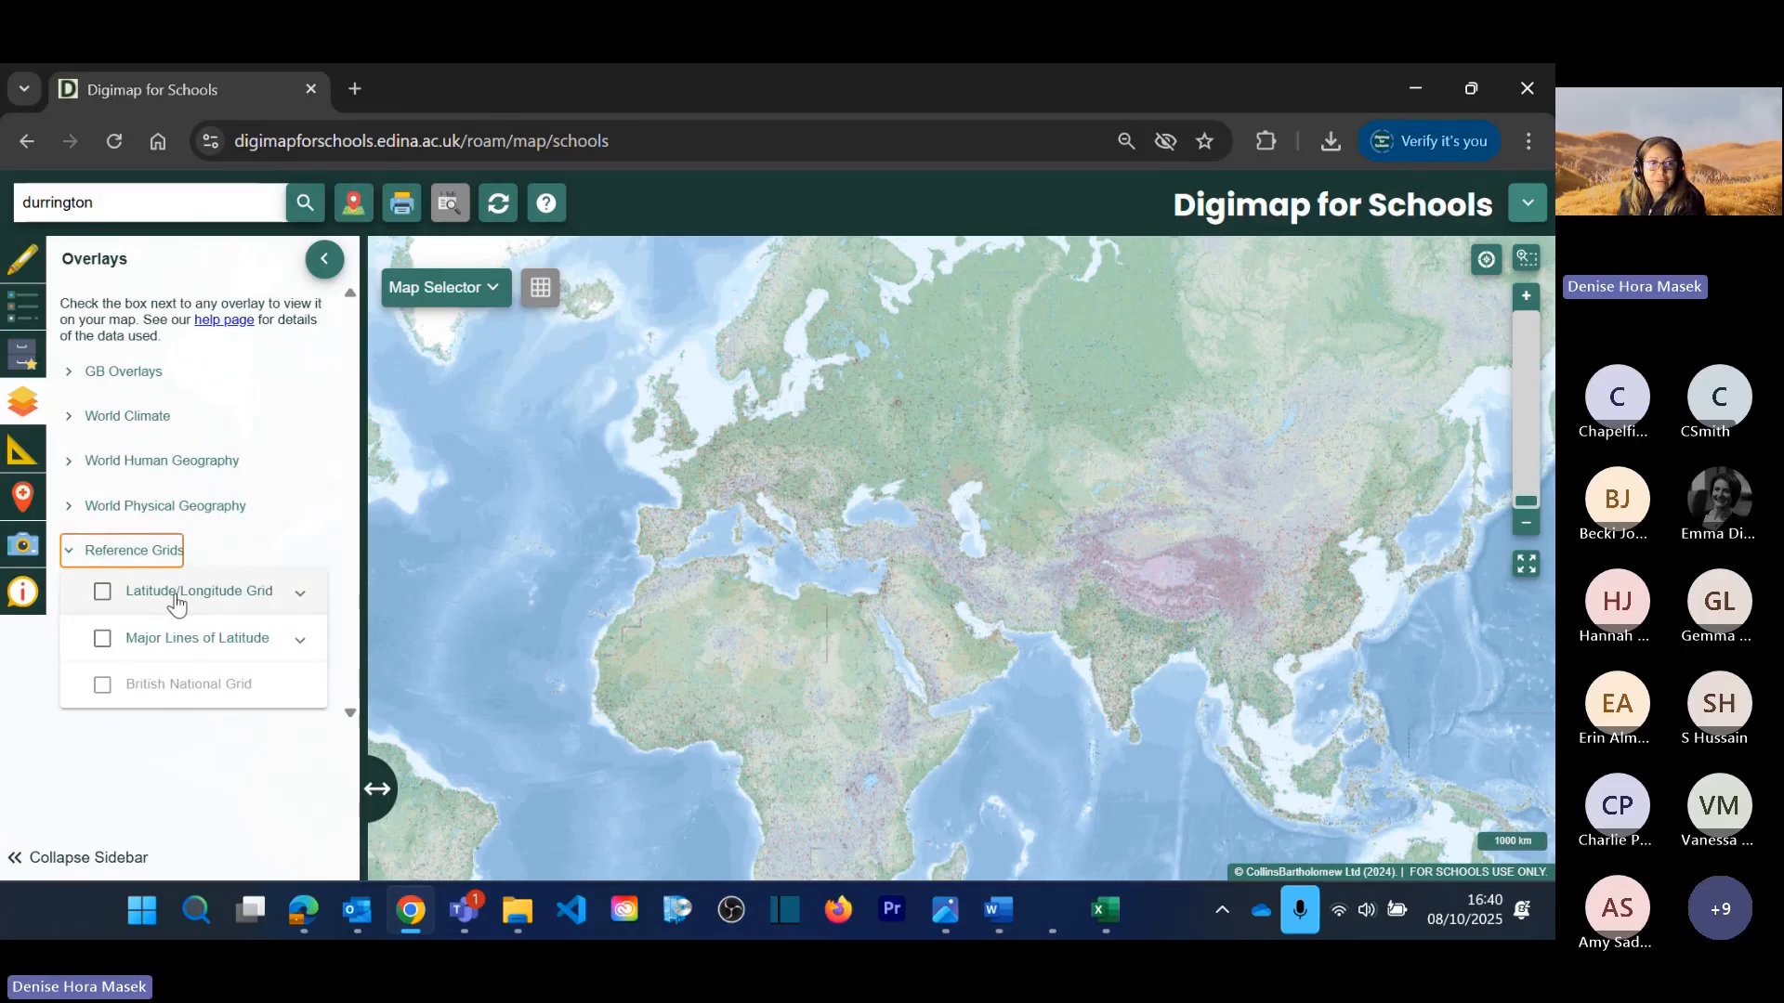
left_click(176, 595)
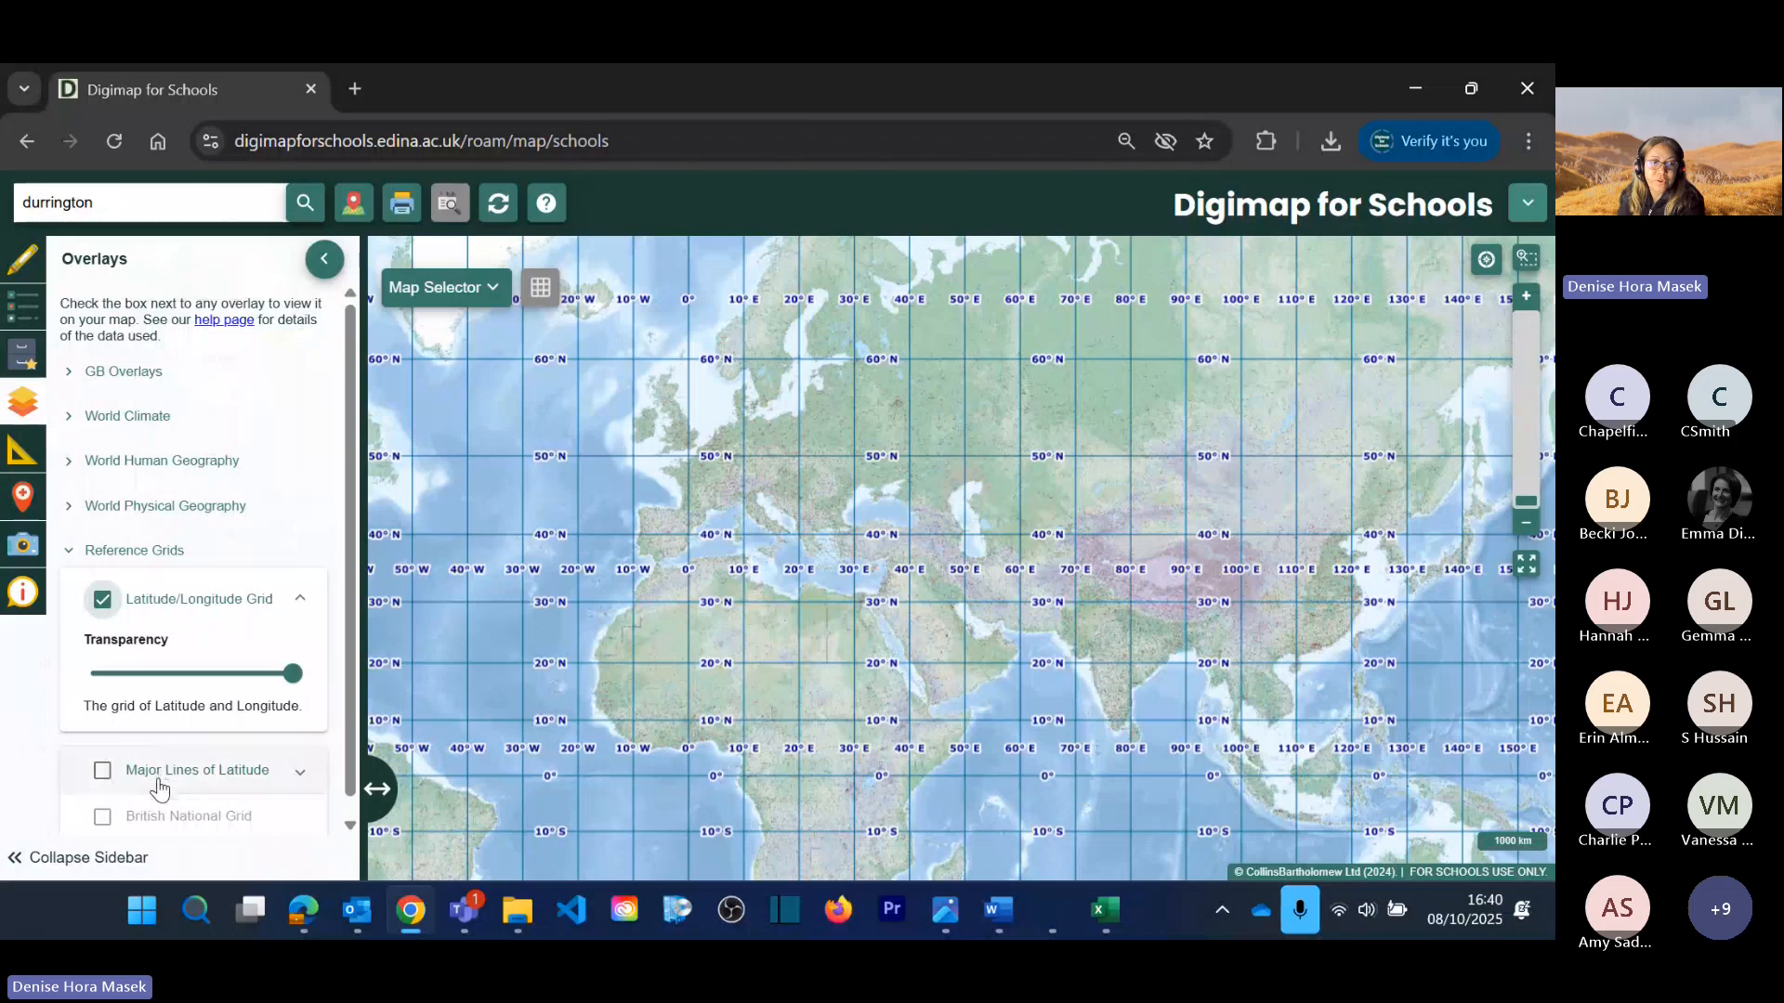
left_click(160, 777)
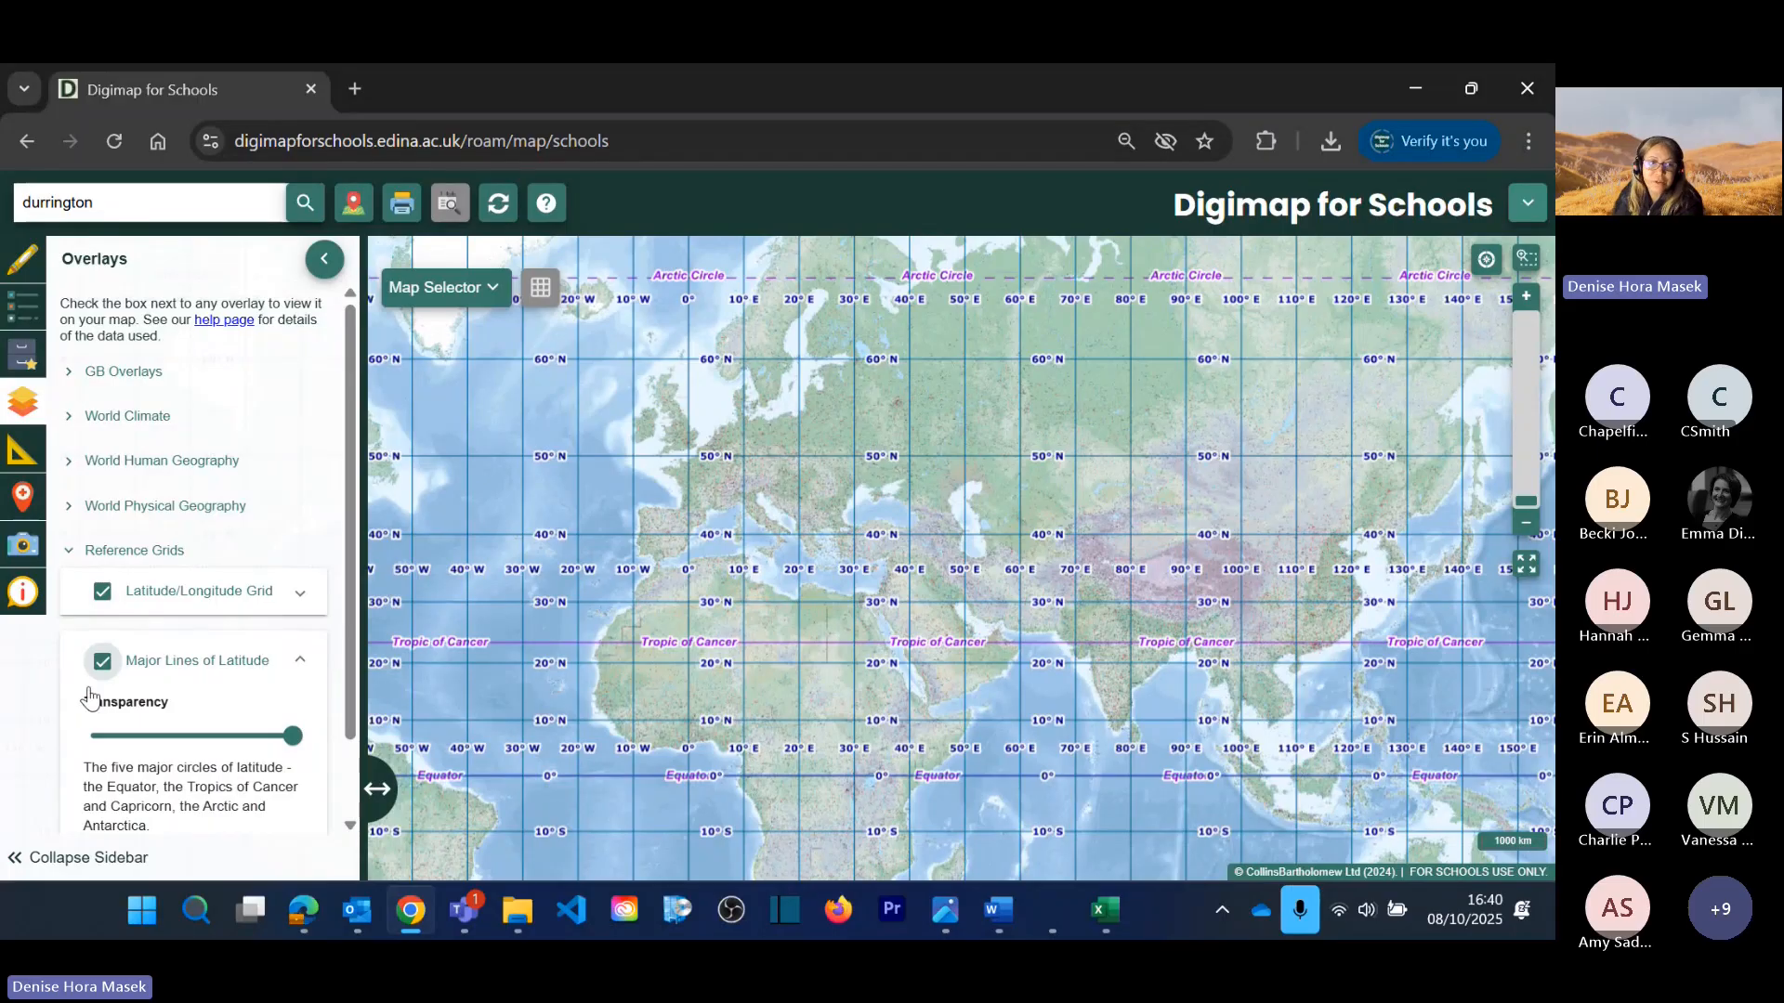
left_click(102, 592)
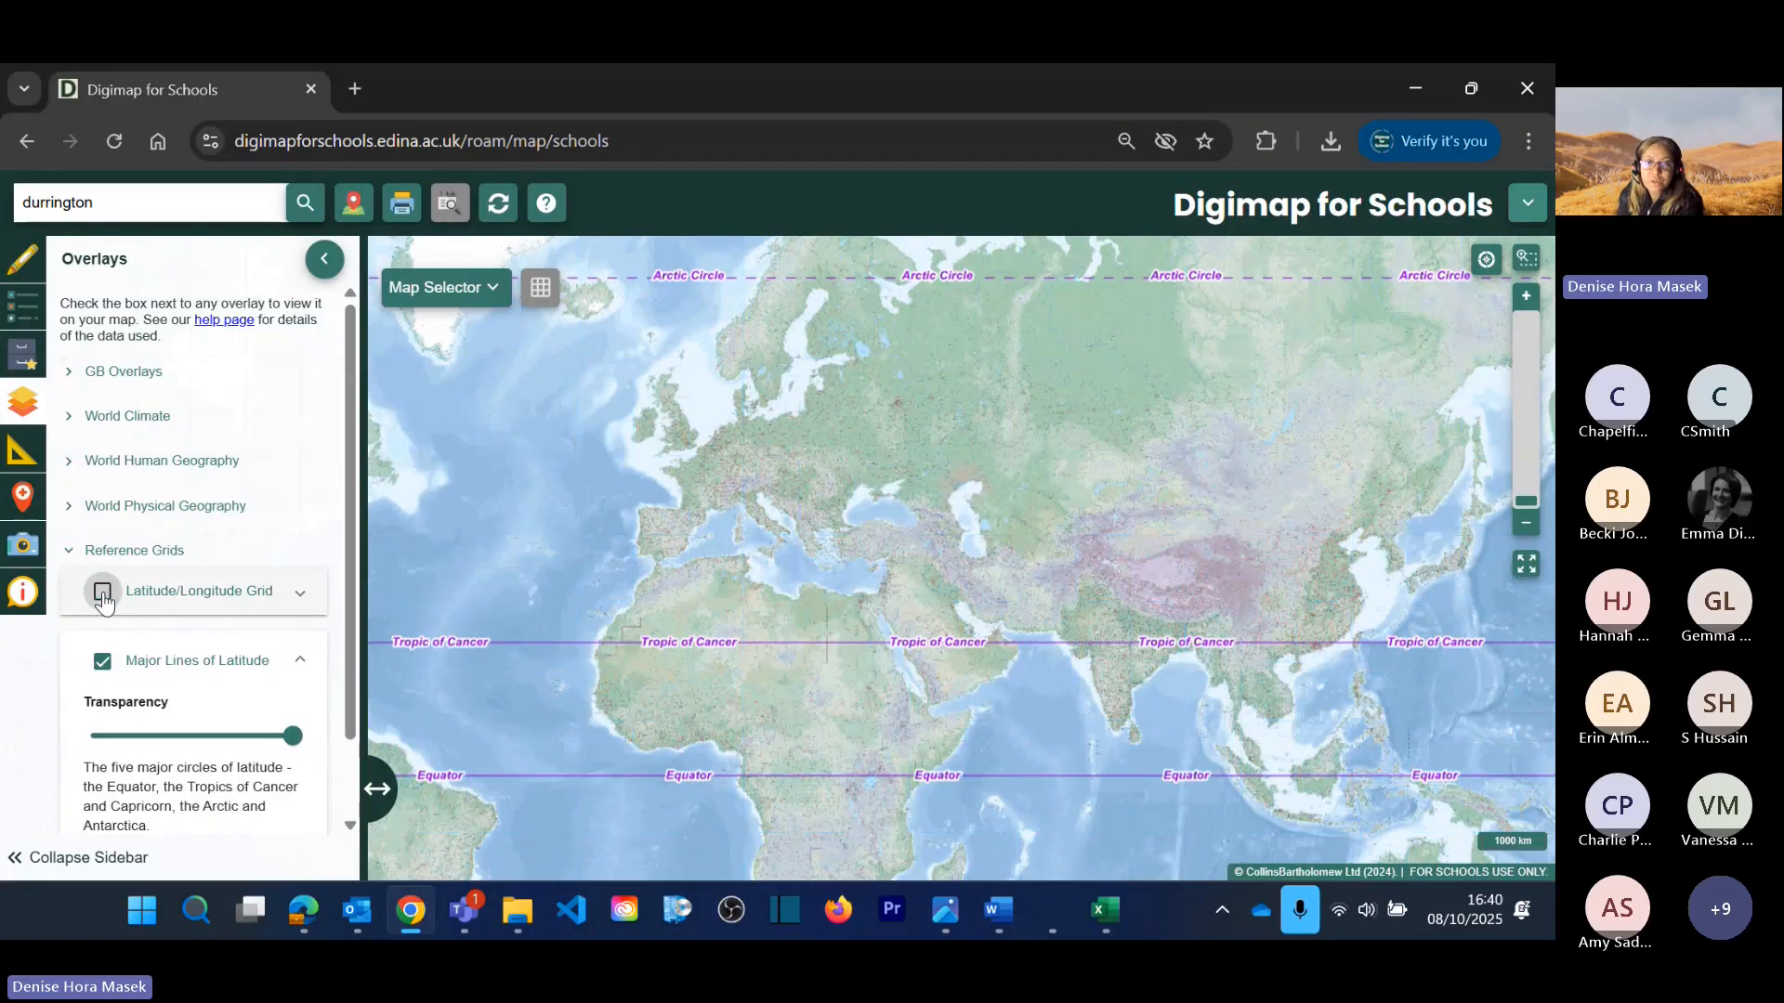
left_click(103, 663)
left_click(132, 553)
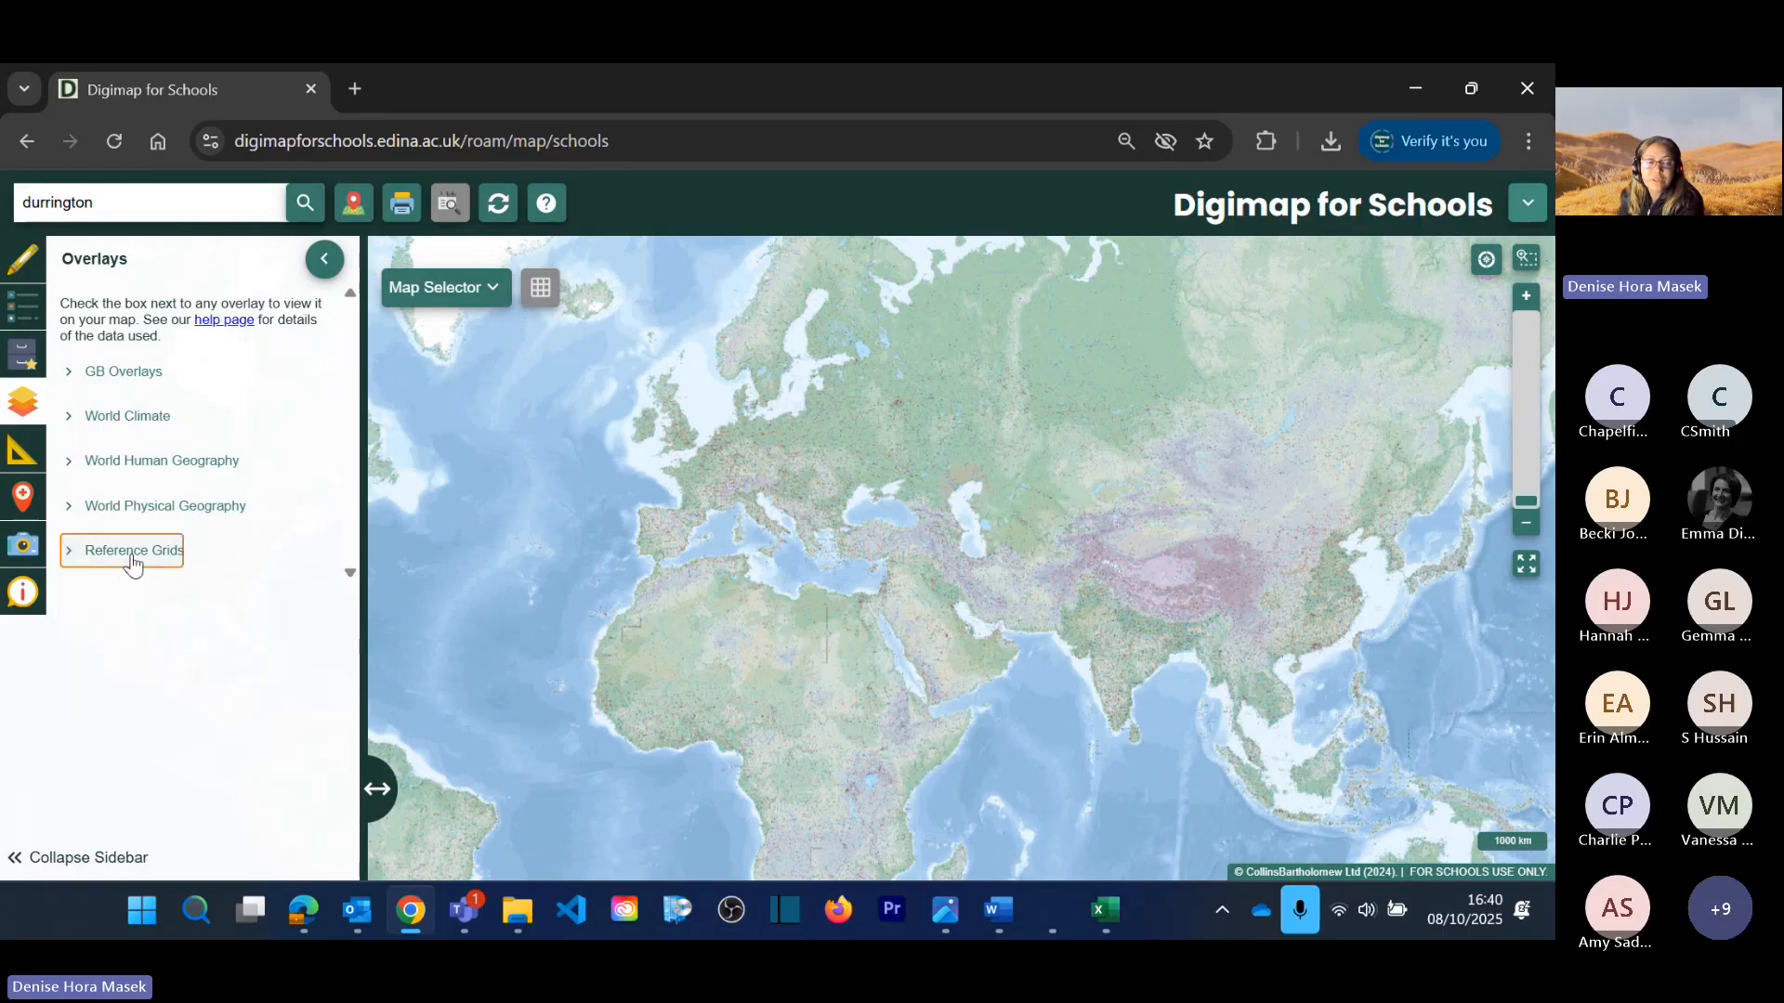
Step: Return to the Great Britain map and zoom to street level around Hunslet Lane, south of Leeds city centre
left_click(22, 453)
double_click(1180, 421)
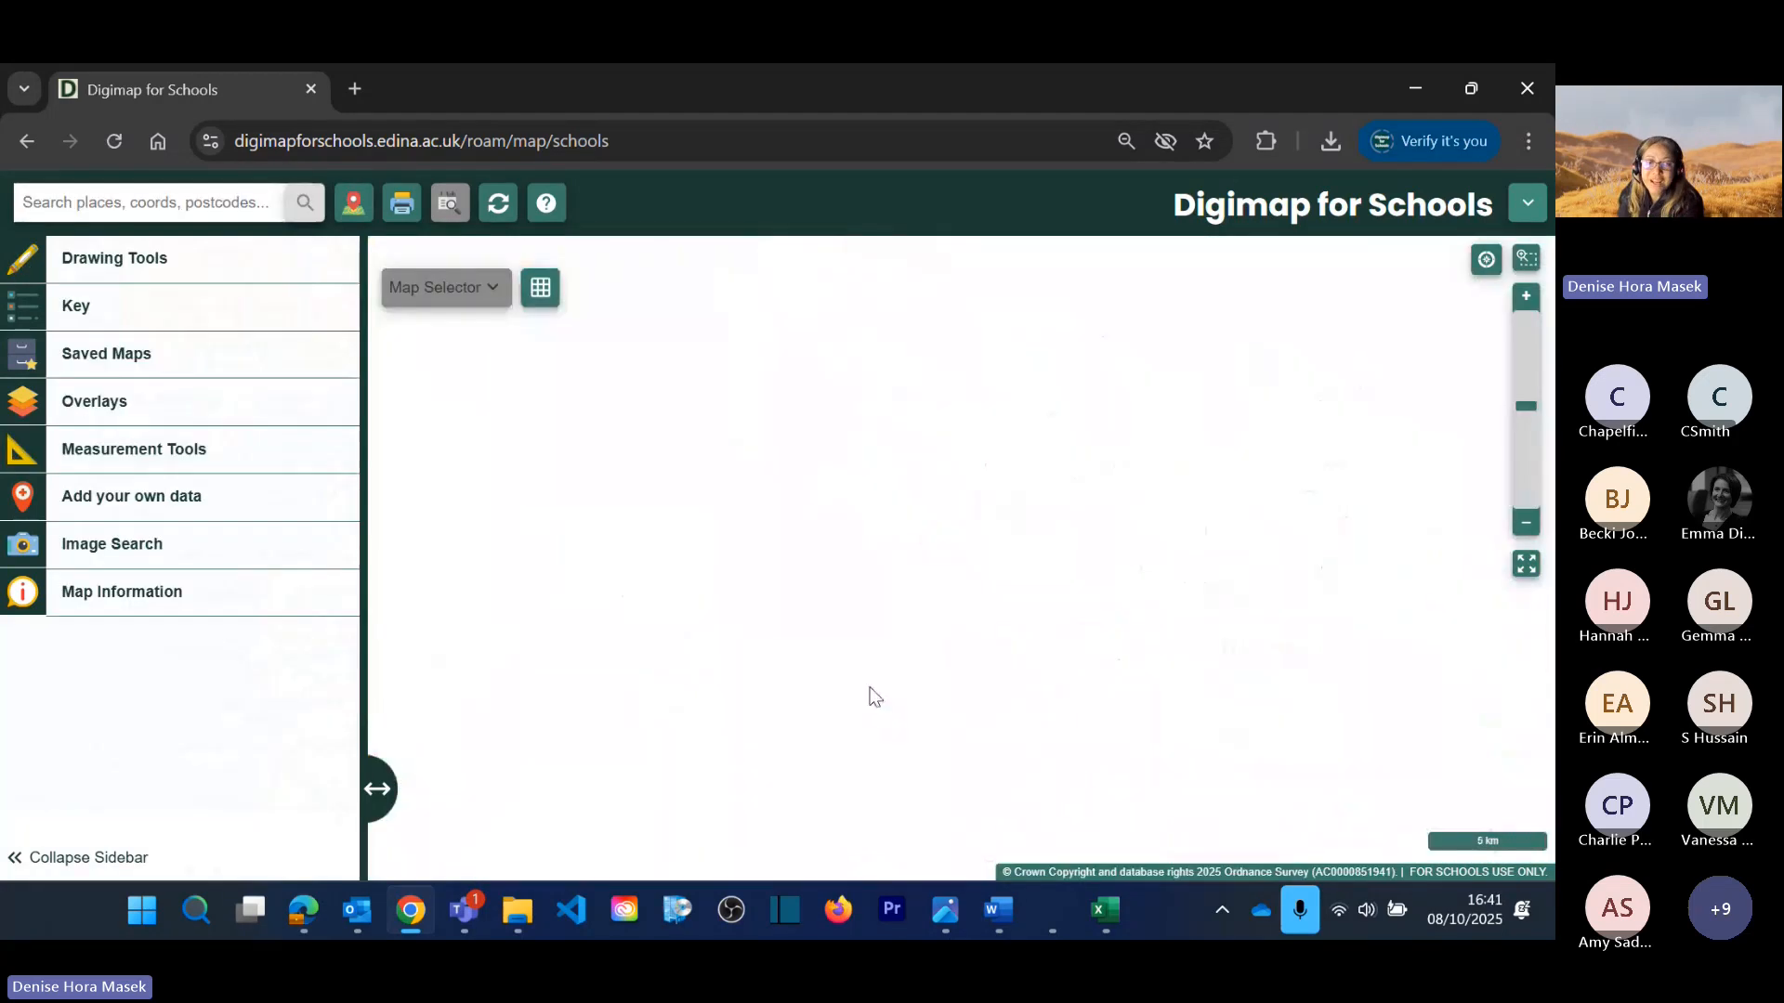
scroll(824, 643, "up", 2)
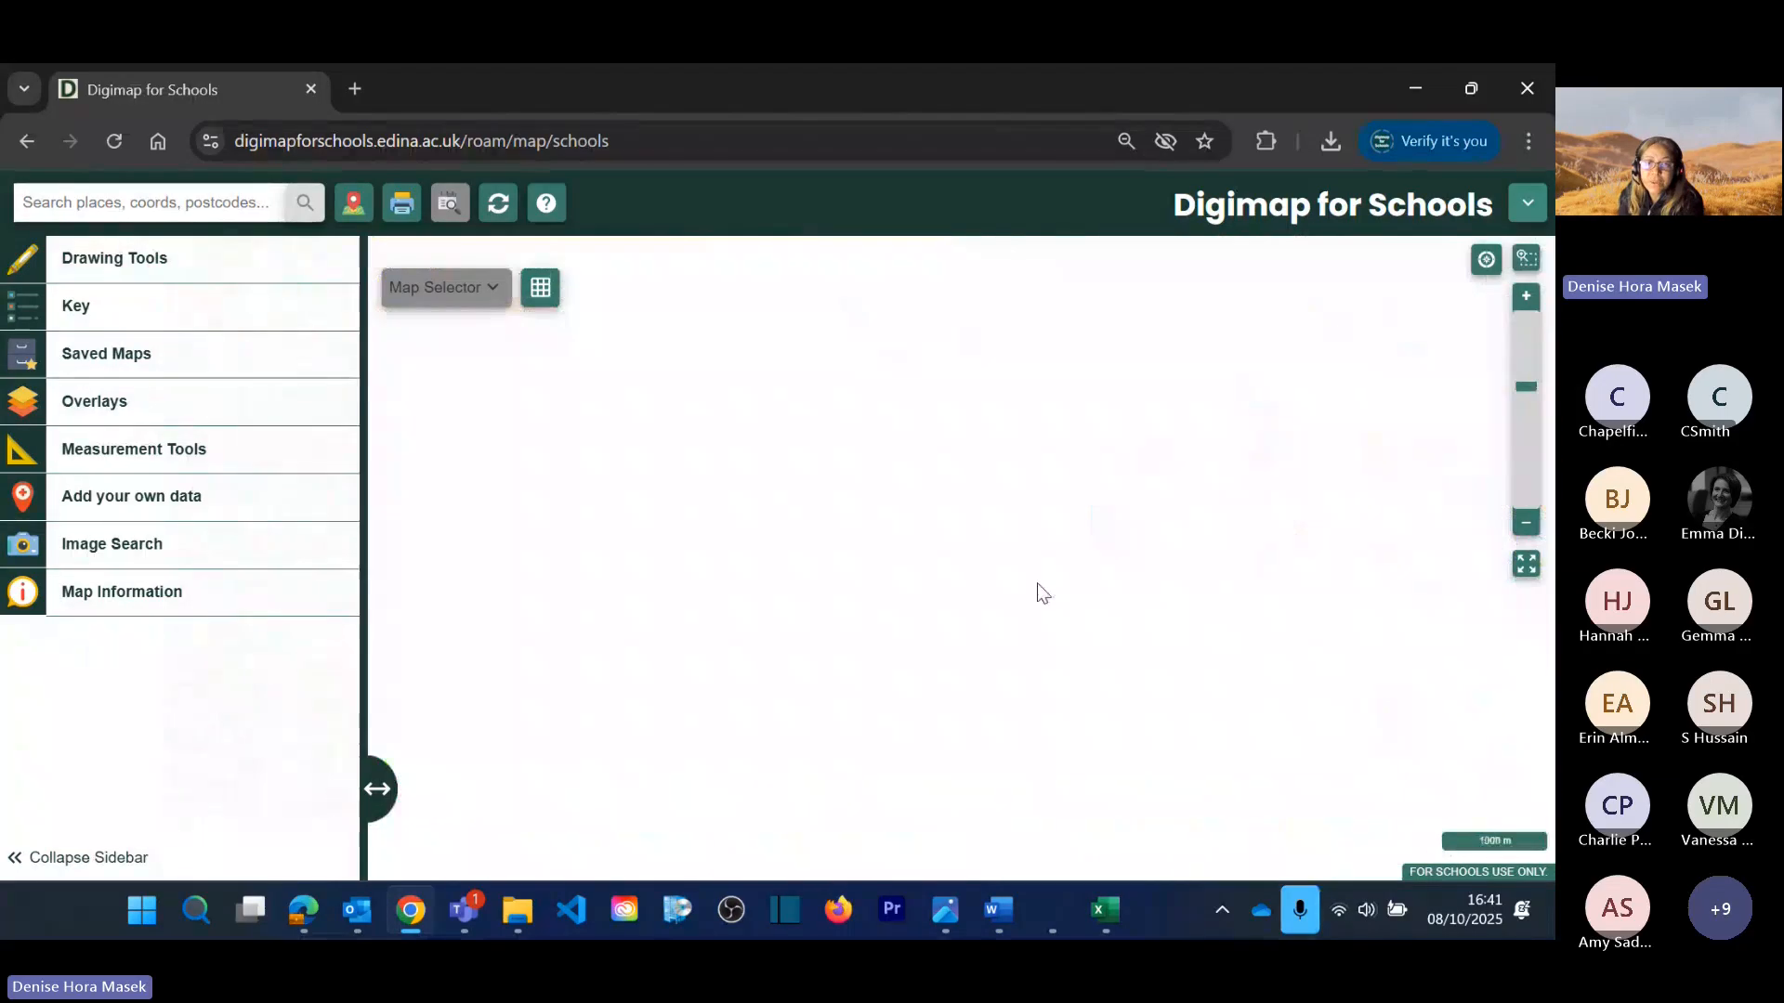
left_click_drag(861, 677, 1194, 637)
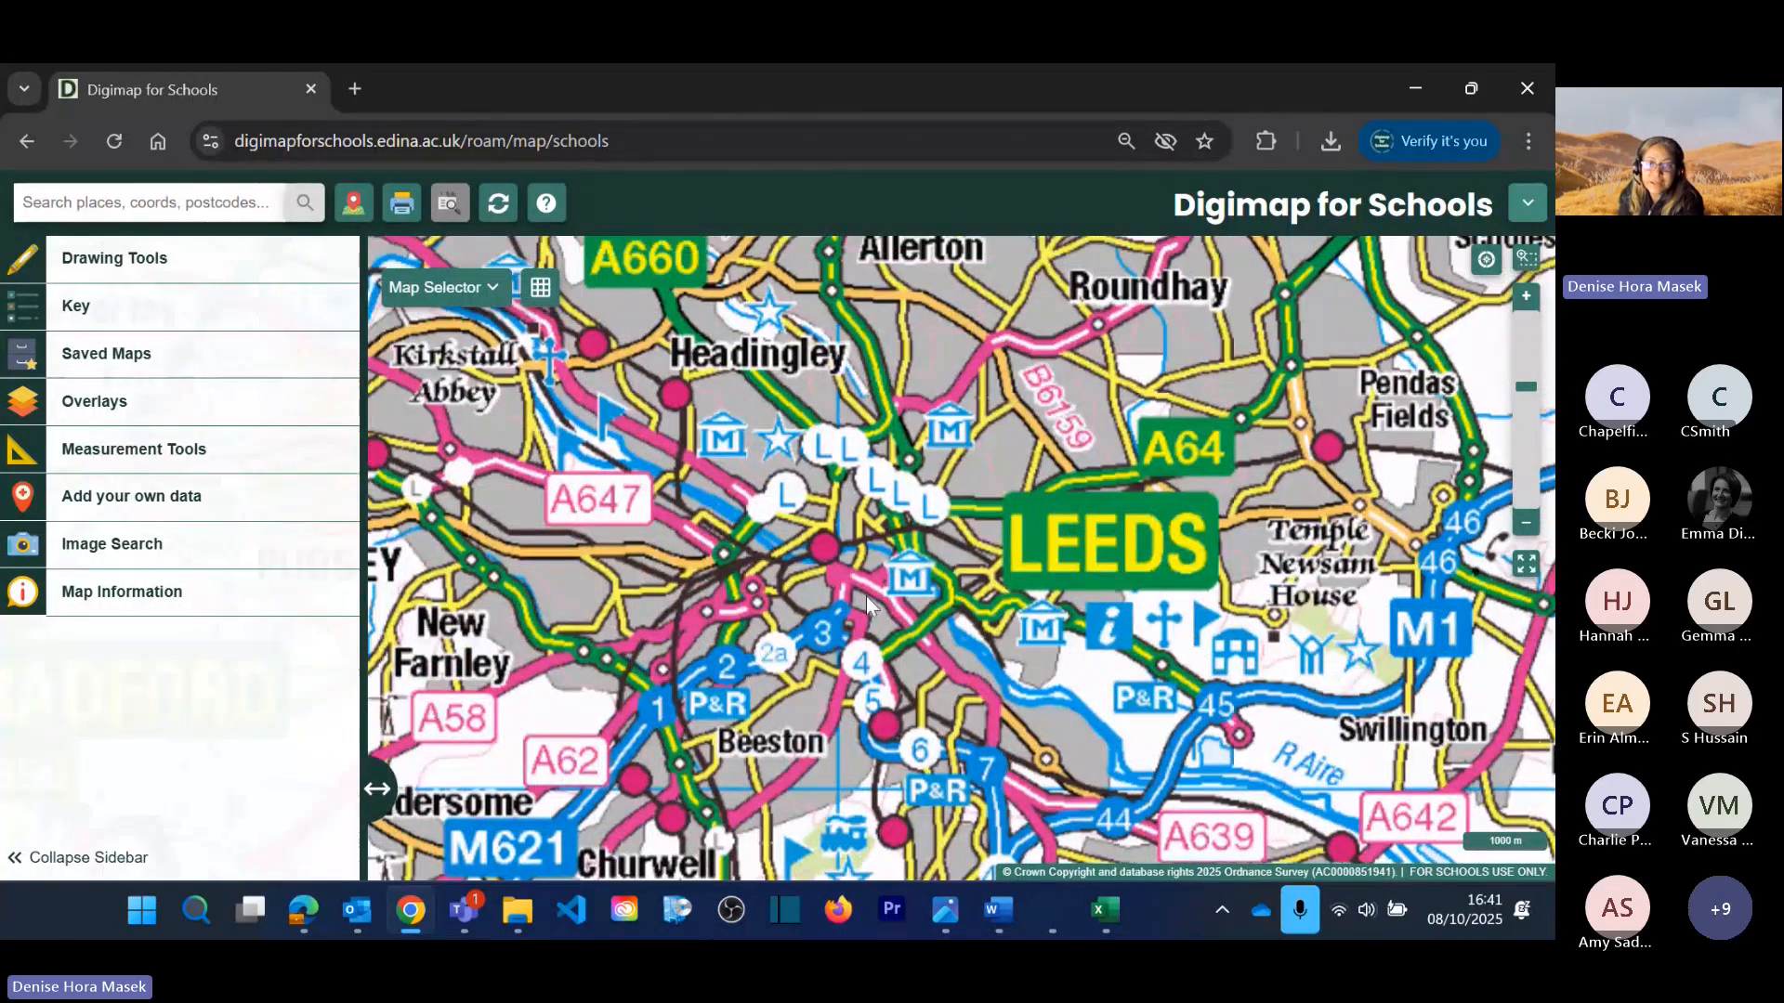
scroll(867, 602, "up", 1)
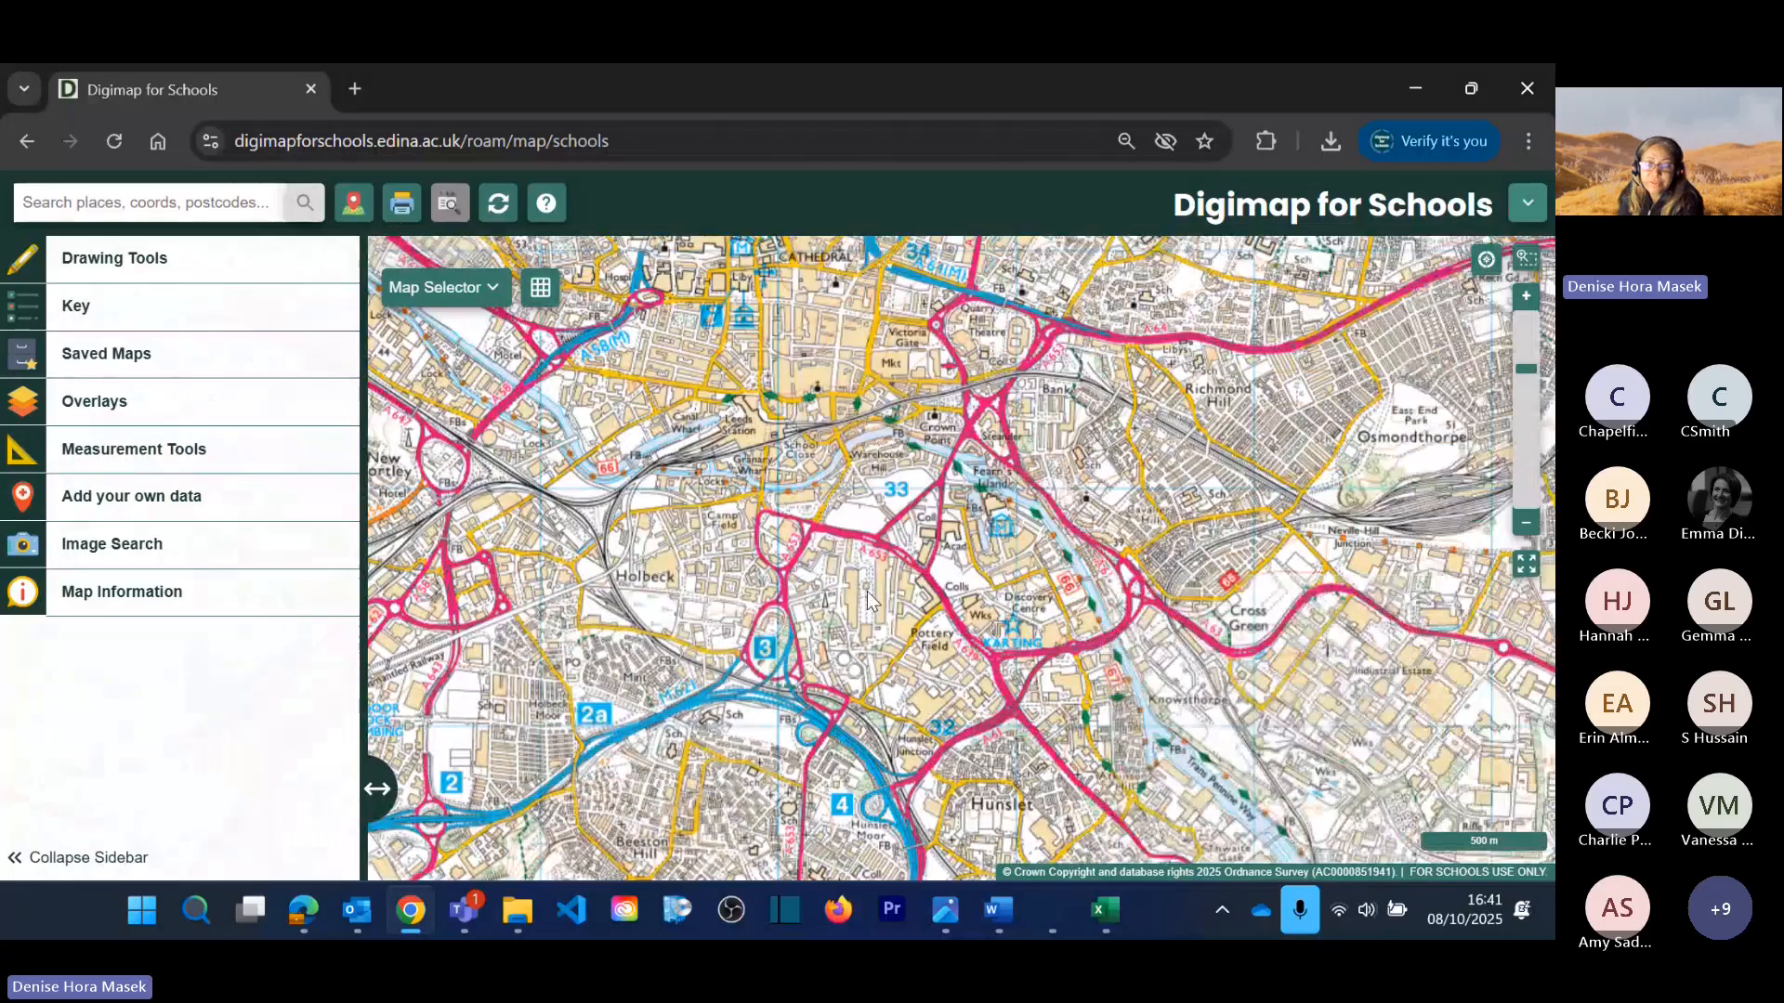
scroll(867, 602, "up", 2)
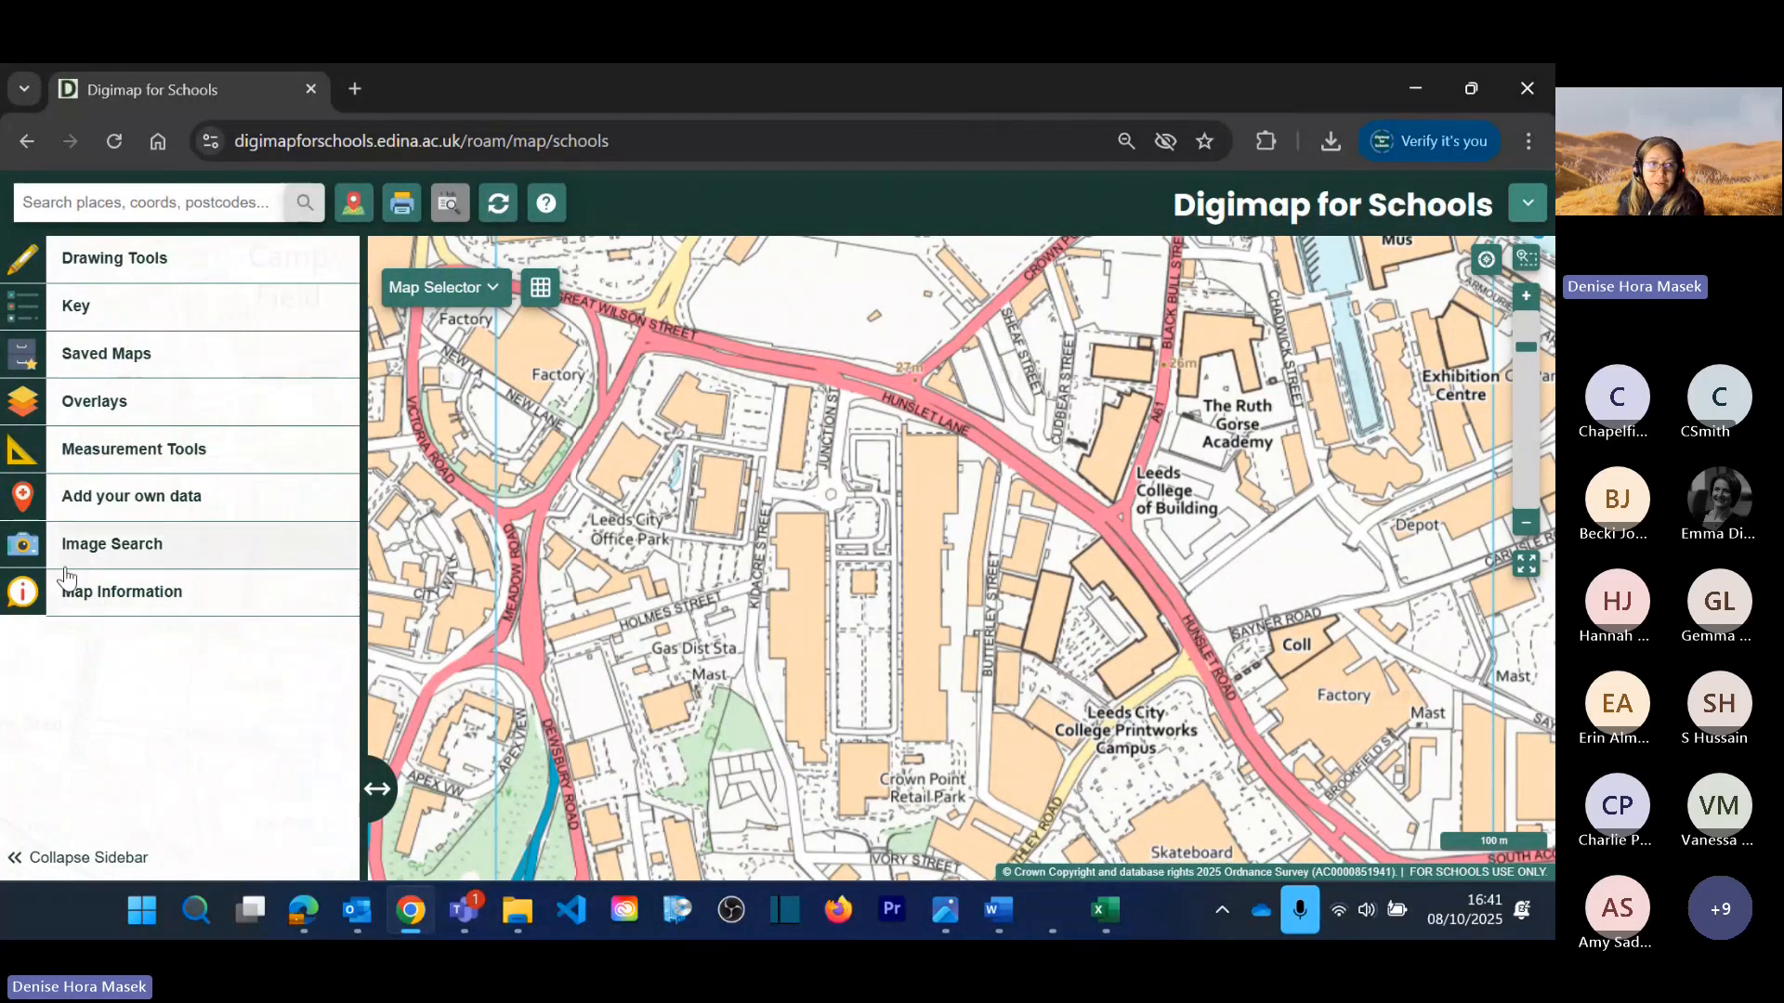
Step: Search the Geograph images for "church" and widen the map area to central Leeds, Holbeck and Hunslet
left_click(65, 558)
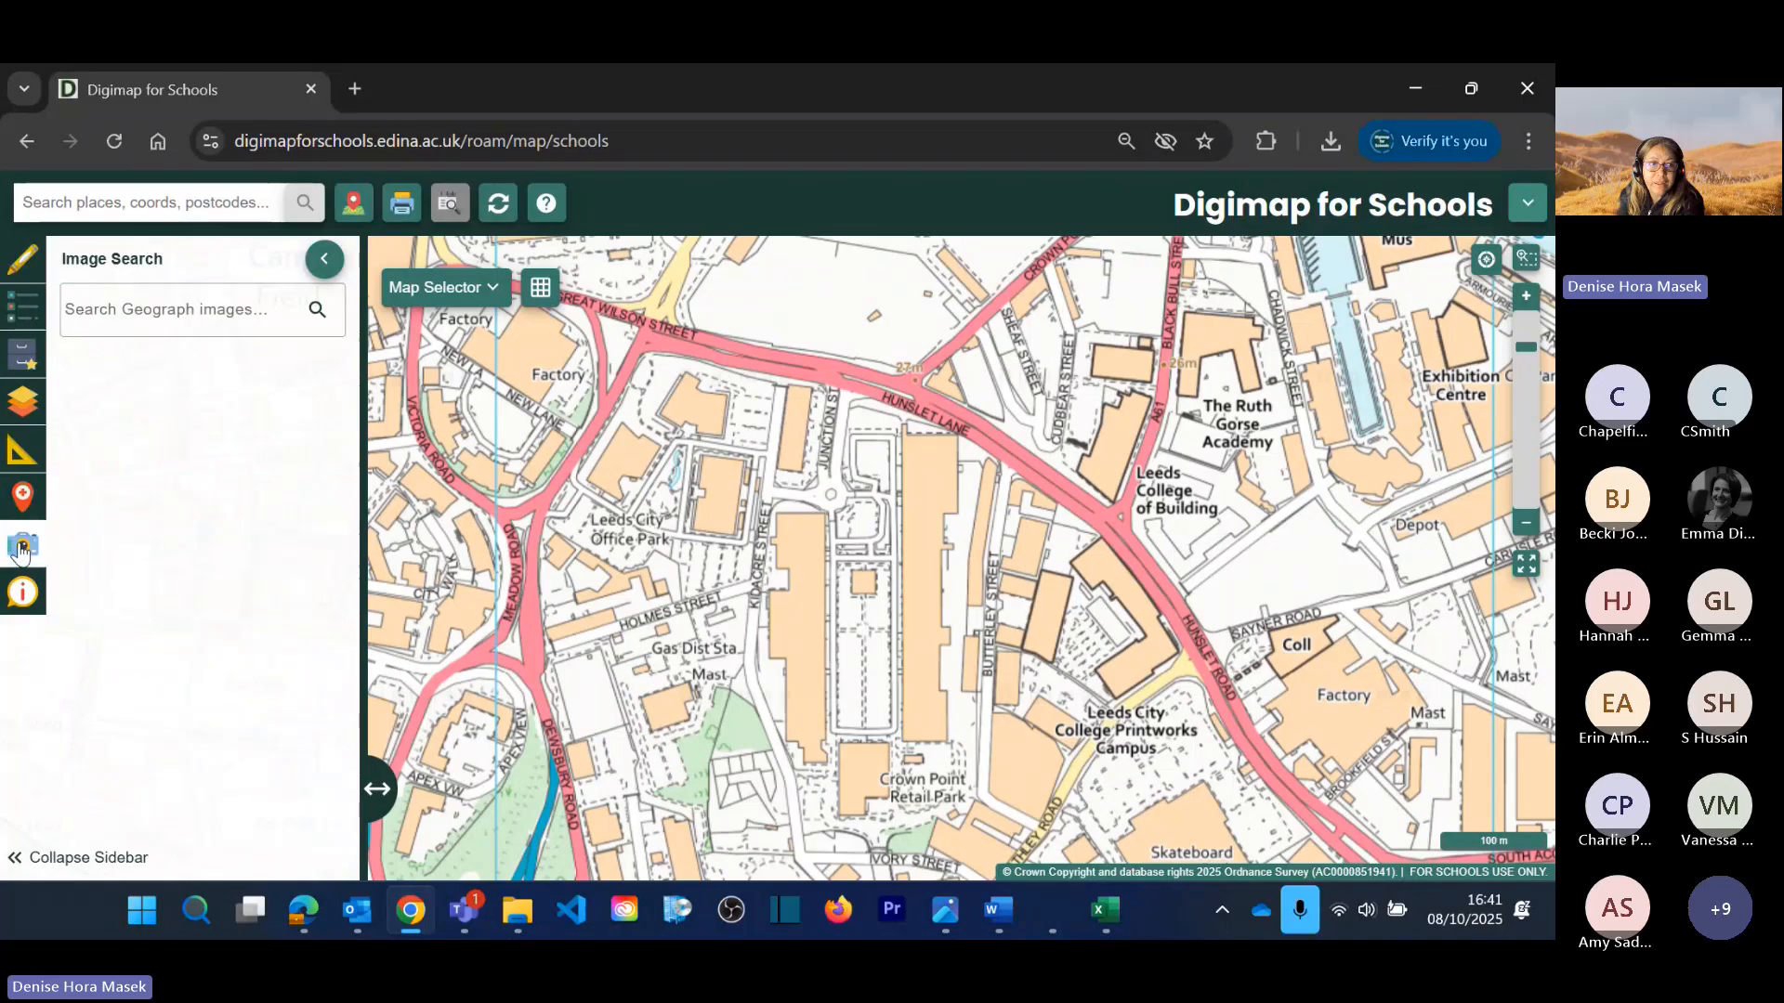
left_click(152, 311)
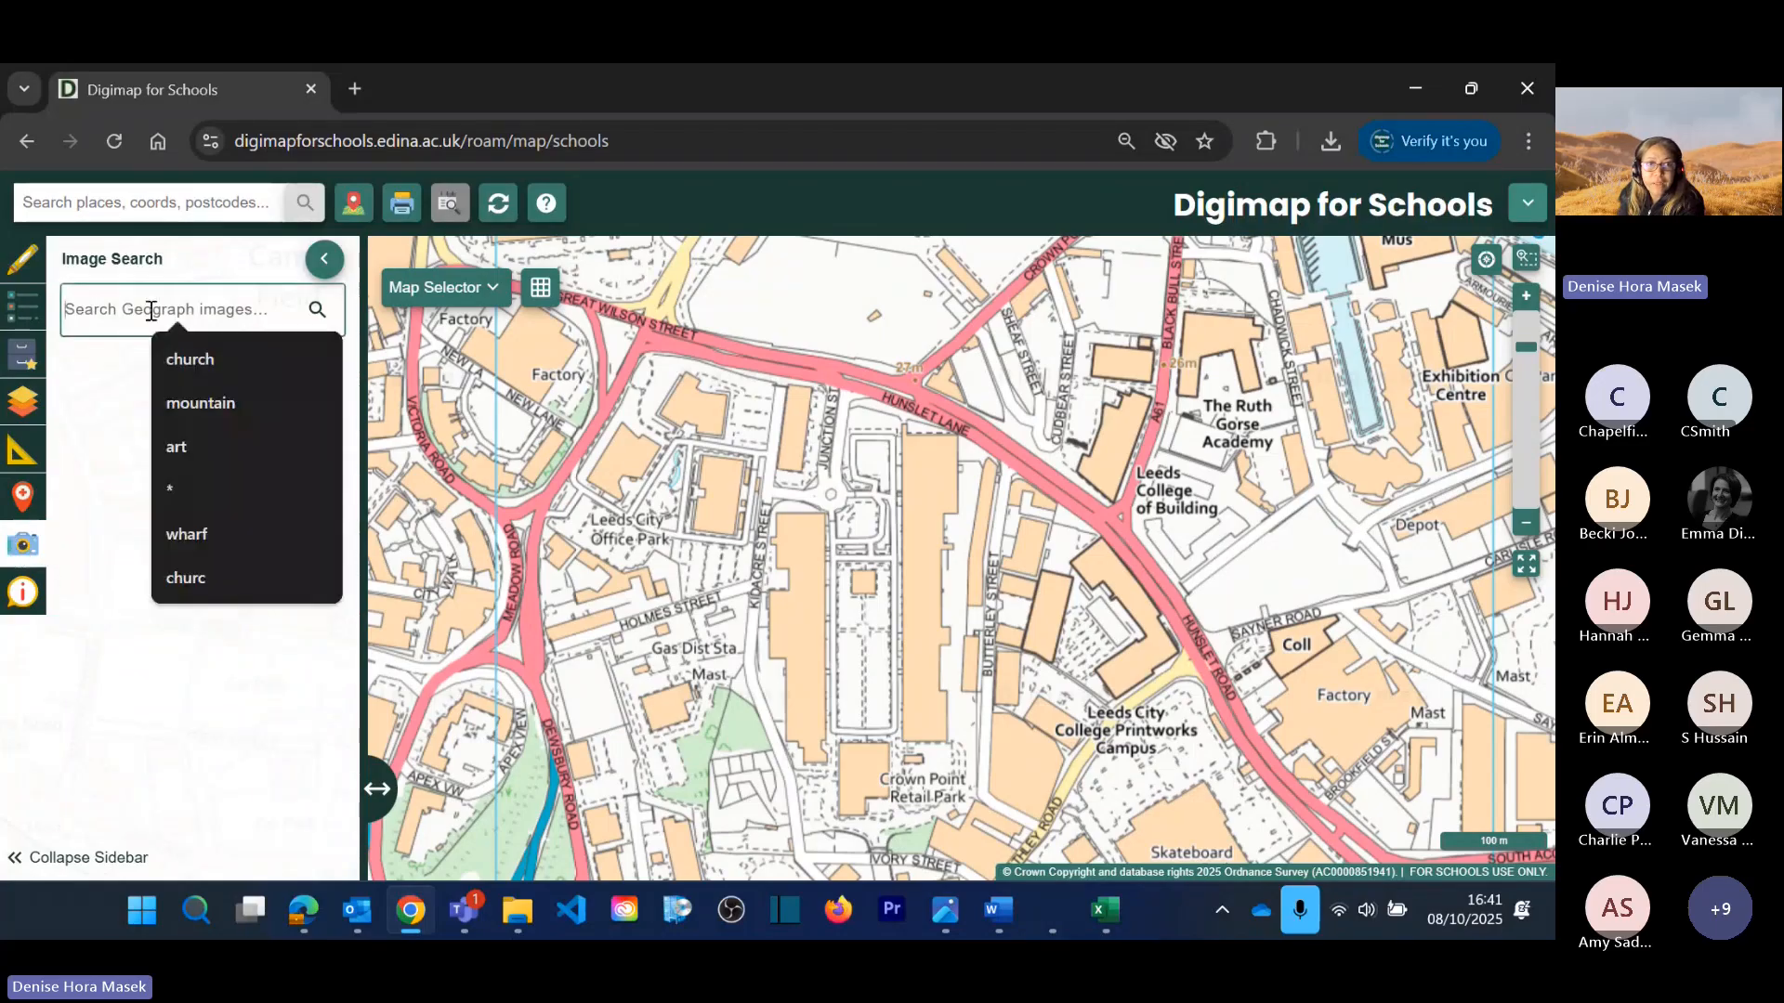
left_click(175, 358)
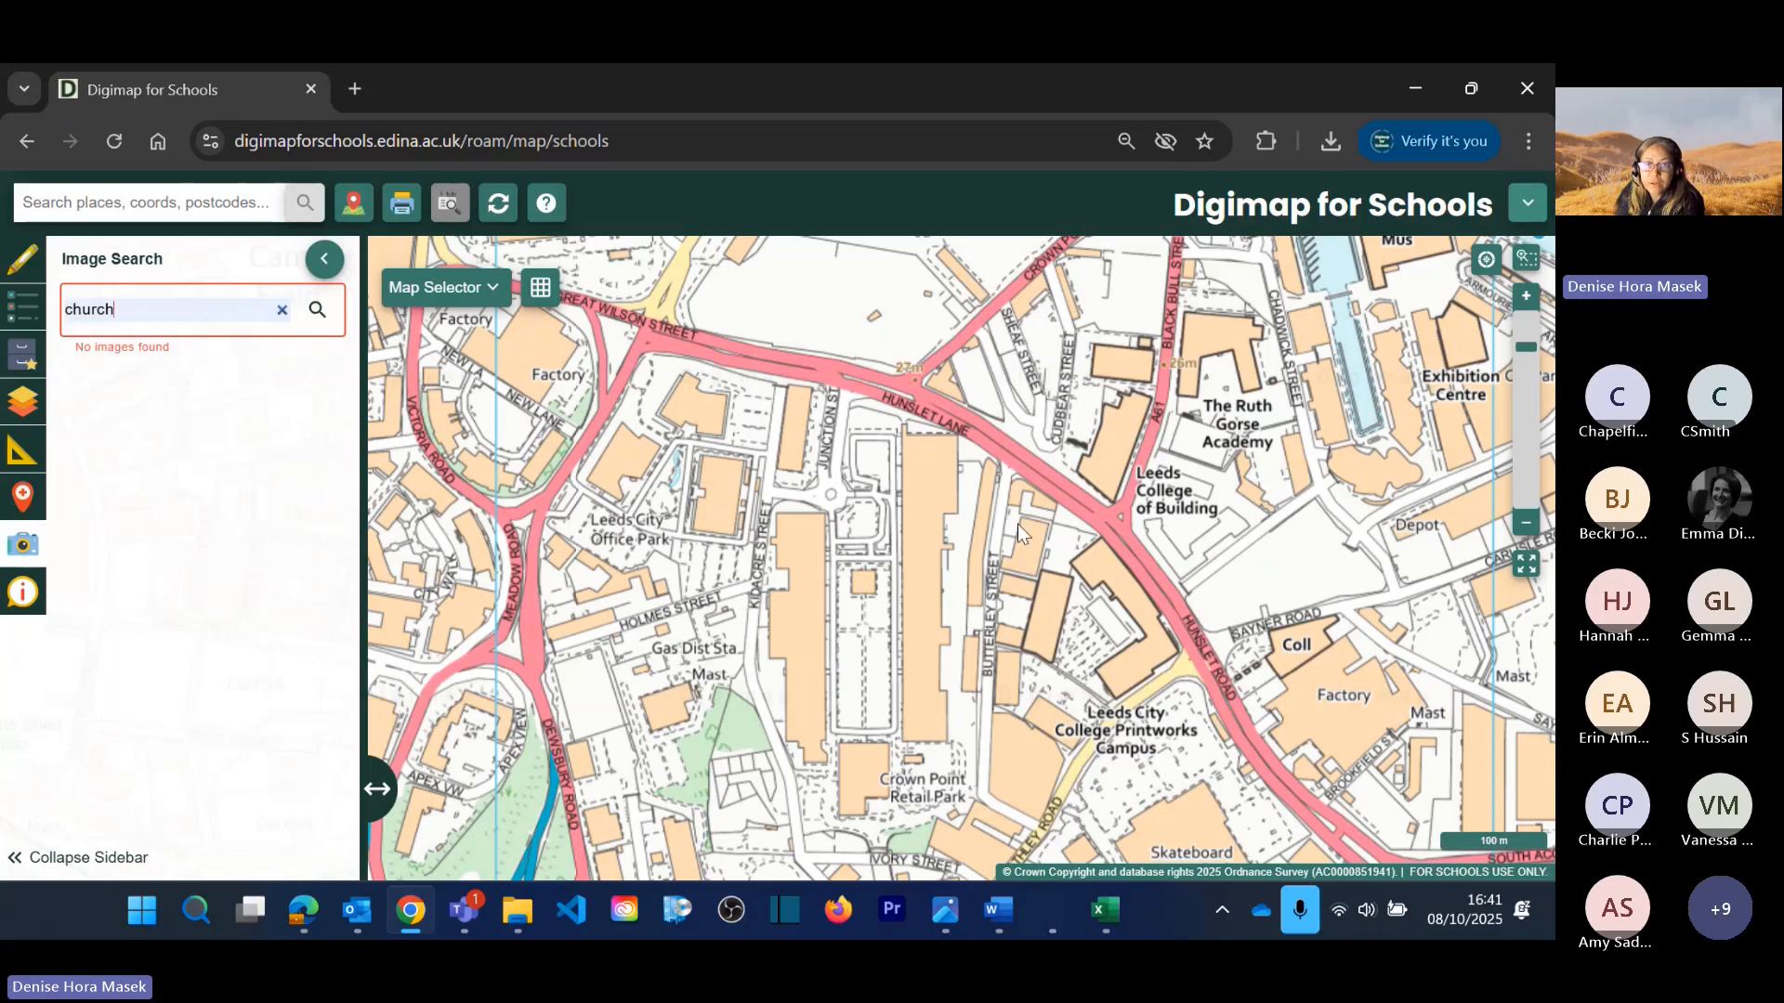
scroll(1017, 523, "down", 3)
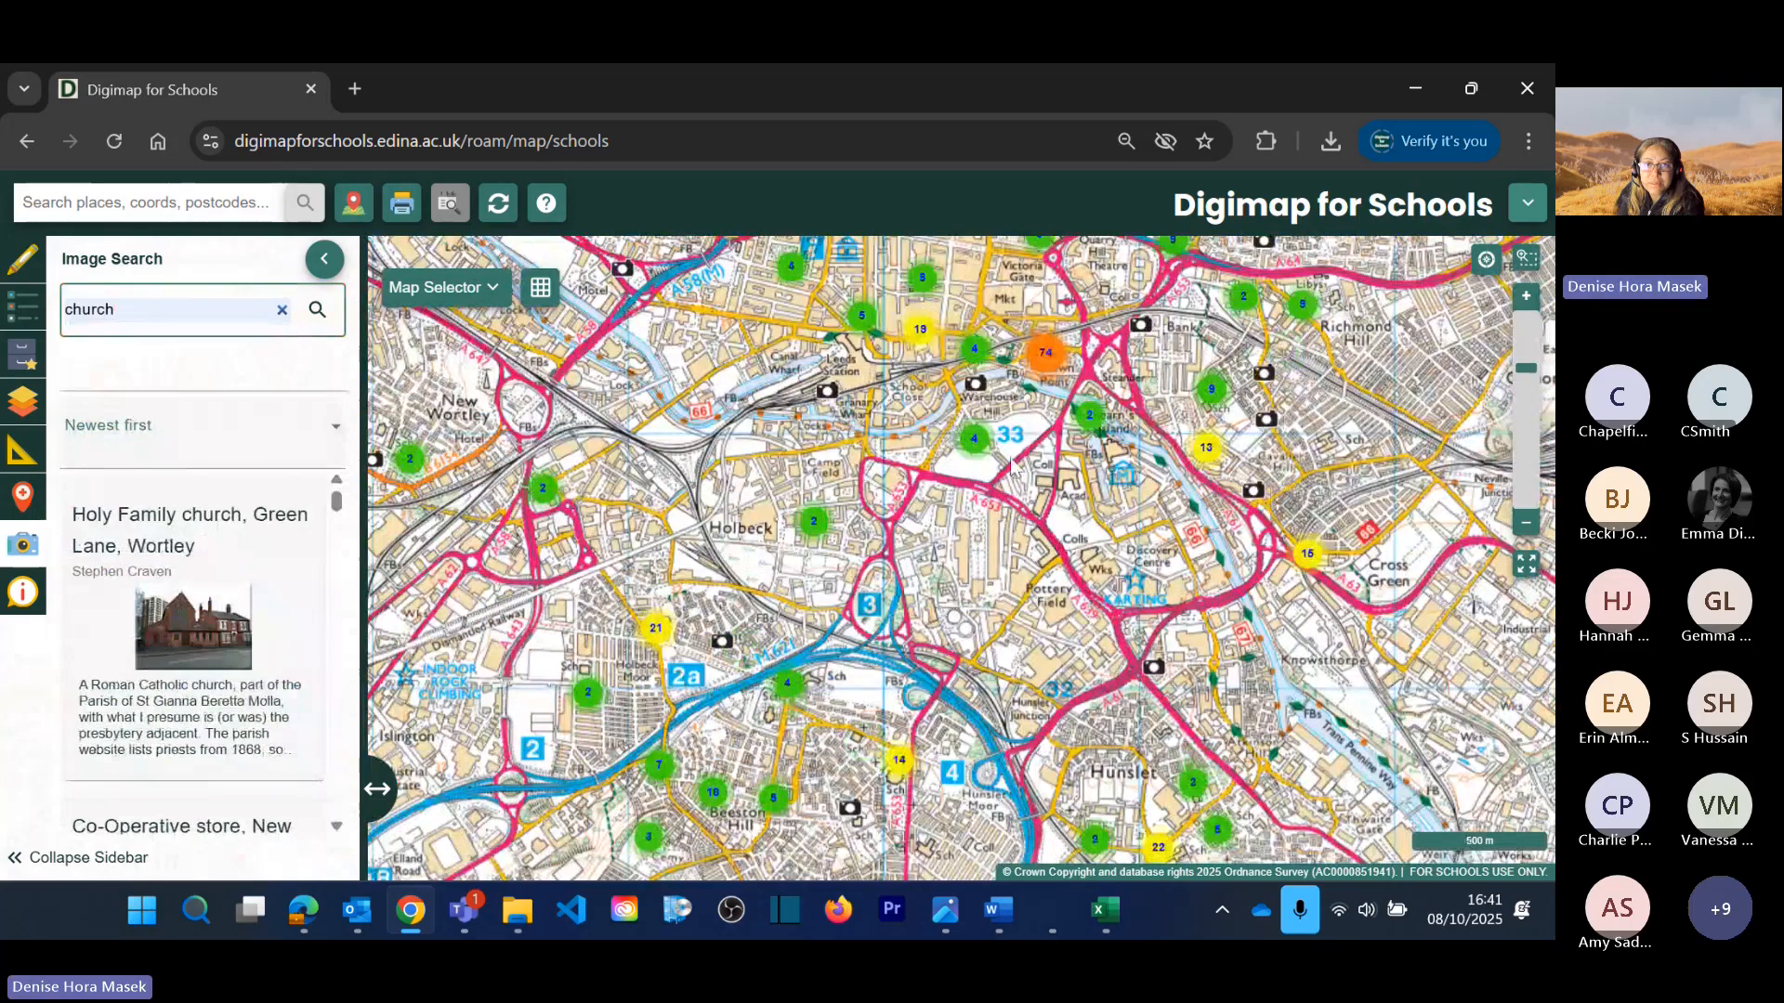
Step: Preview the photos at several single and grouped image markers across central Leeds, Hunslet and Holbeck
left_click(829, 397)
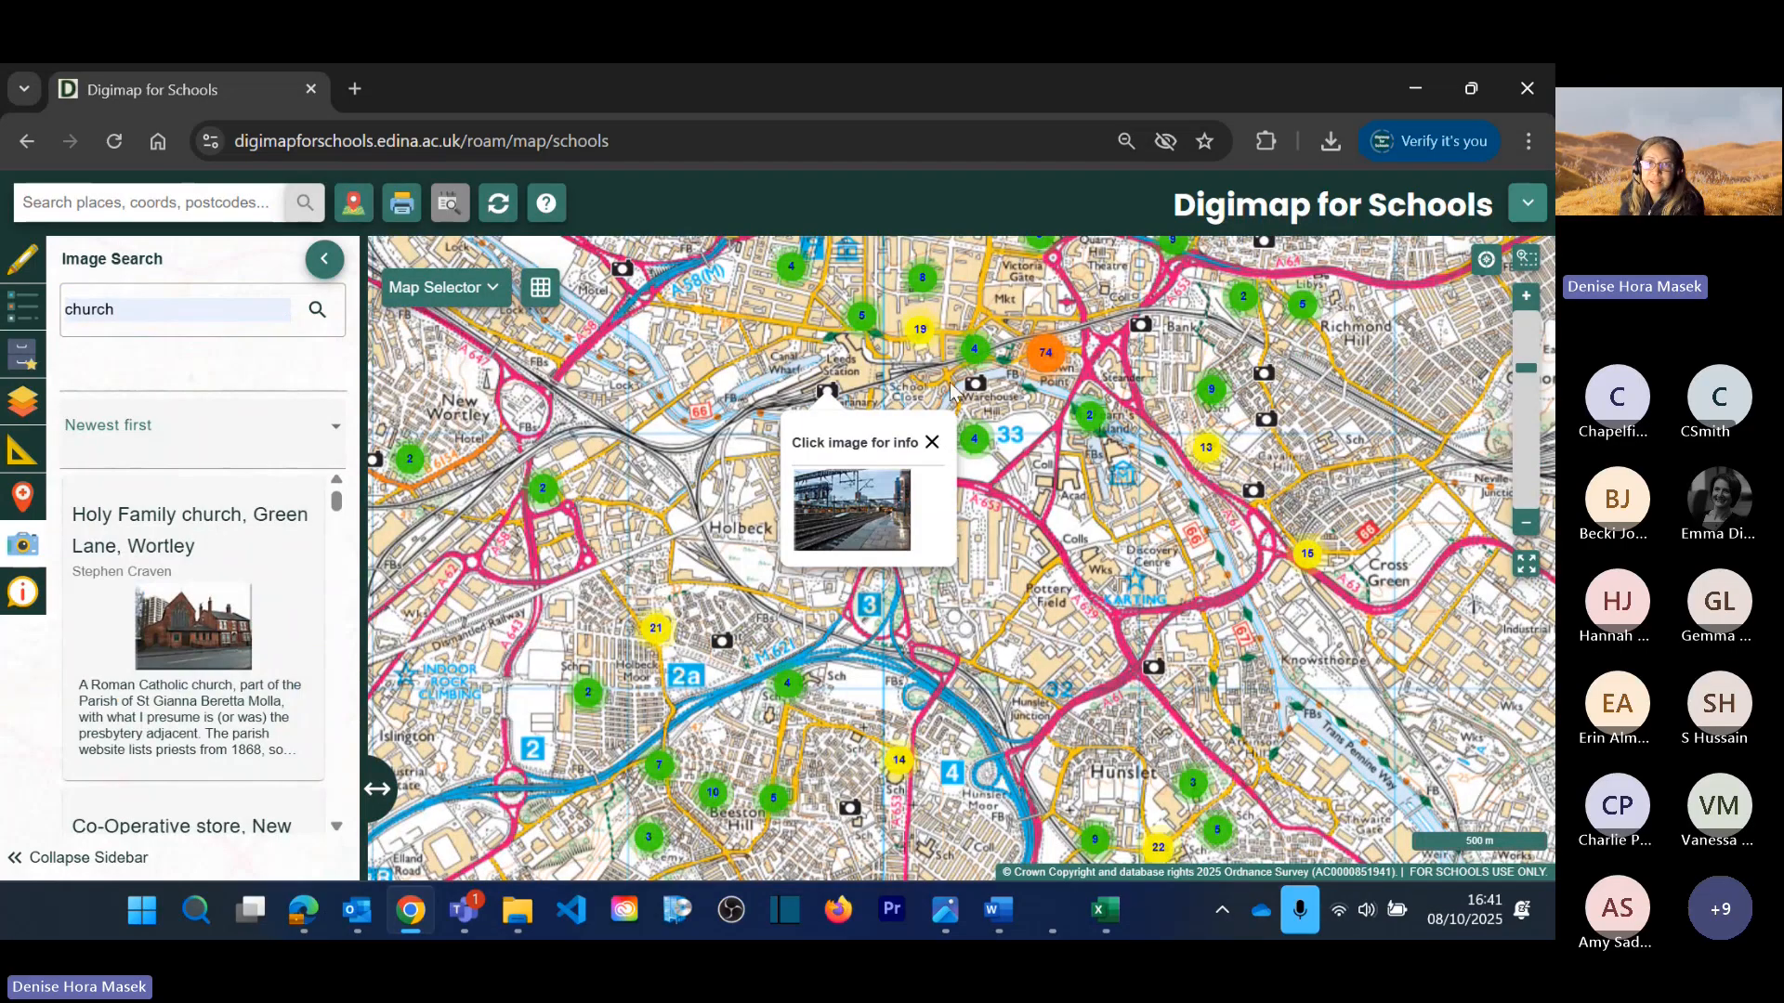
left_click(977, 388)
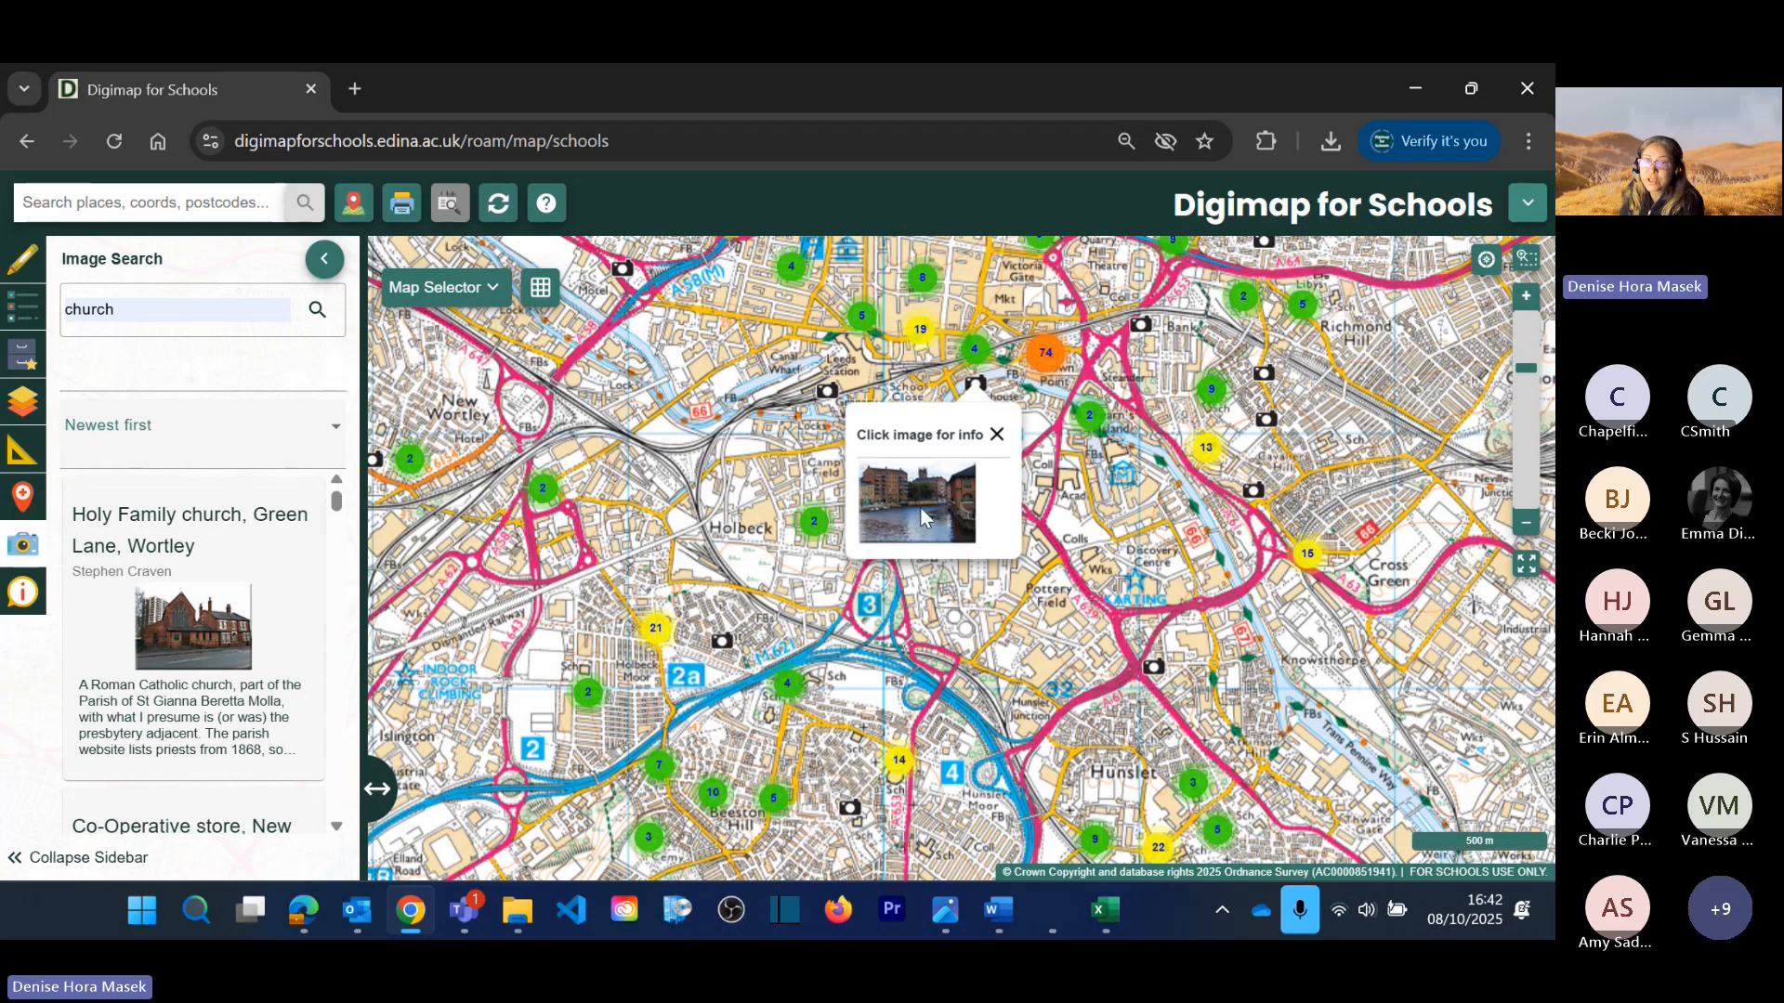
left_click(1261, 376)
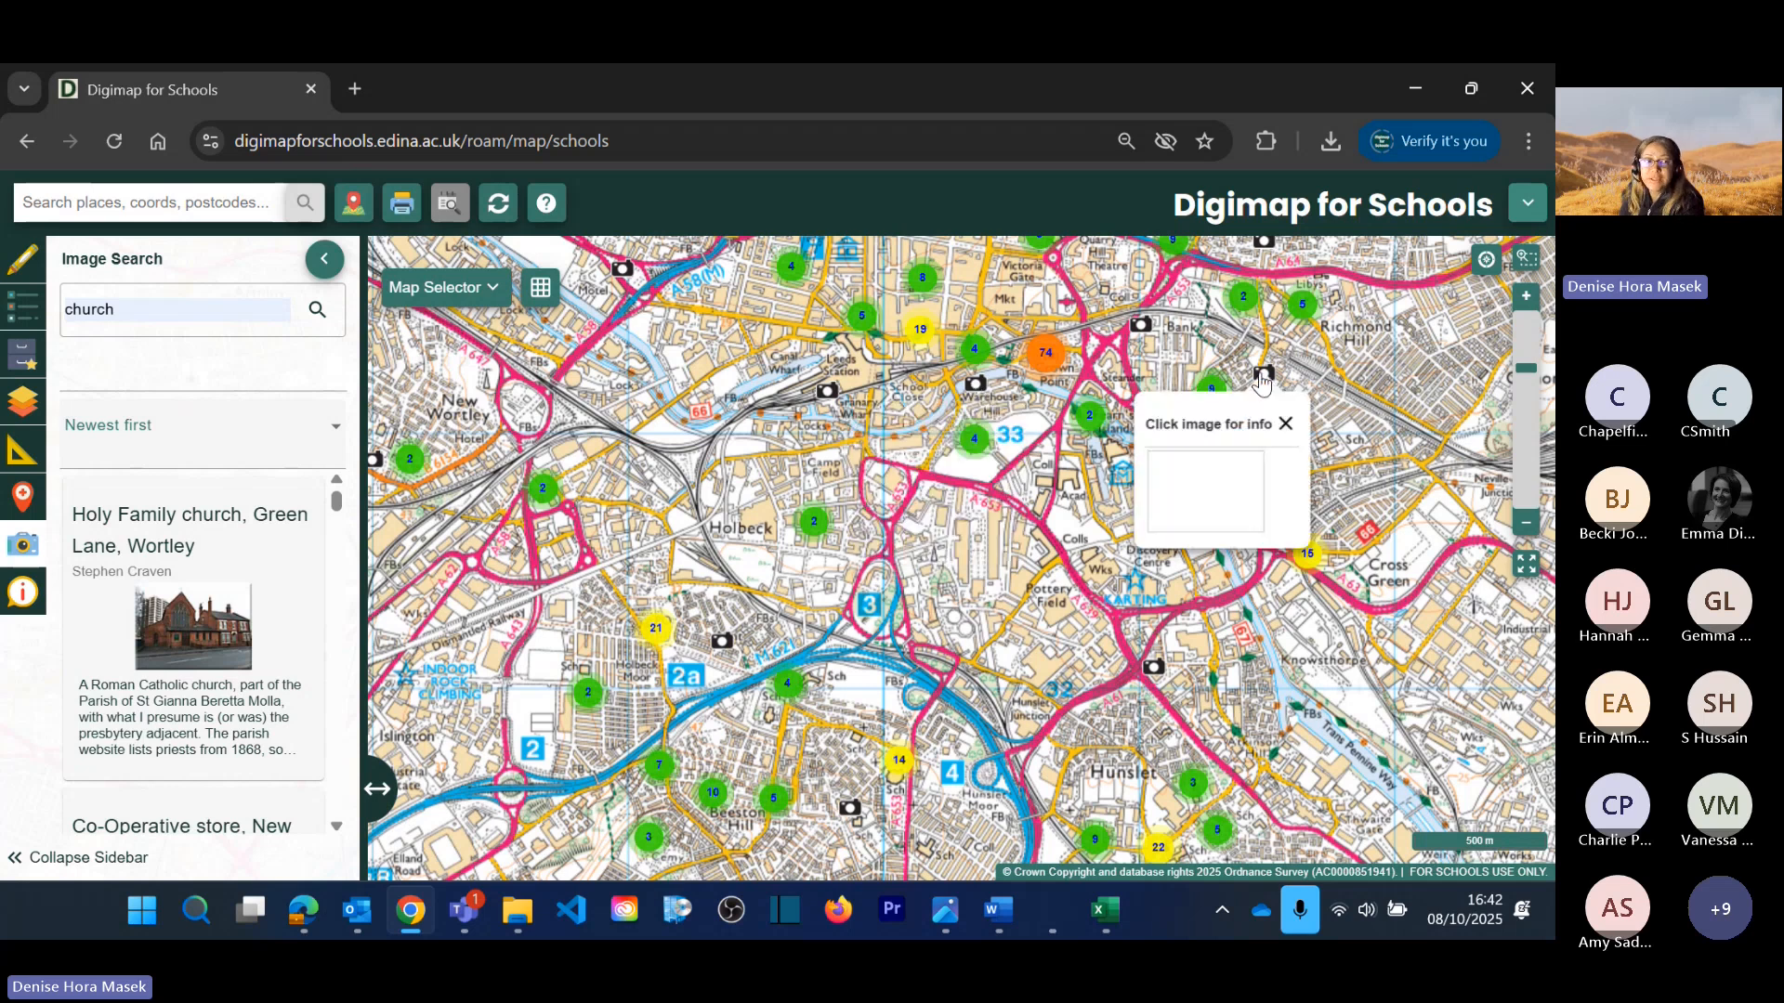
left_click(1153, 667)
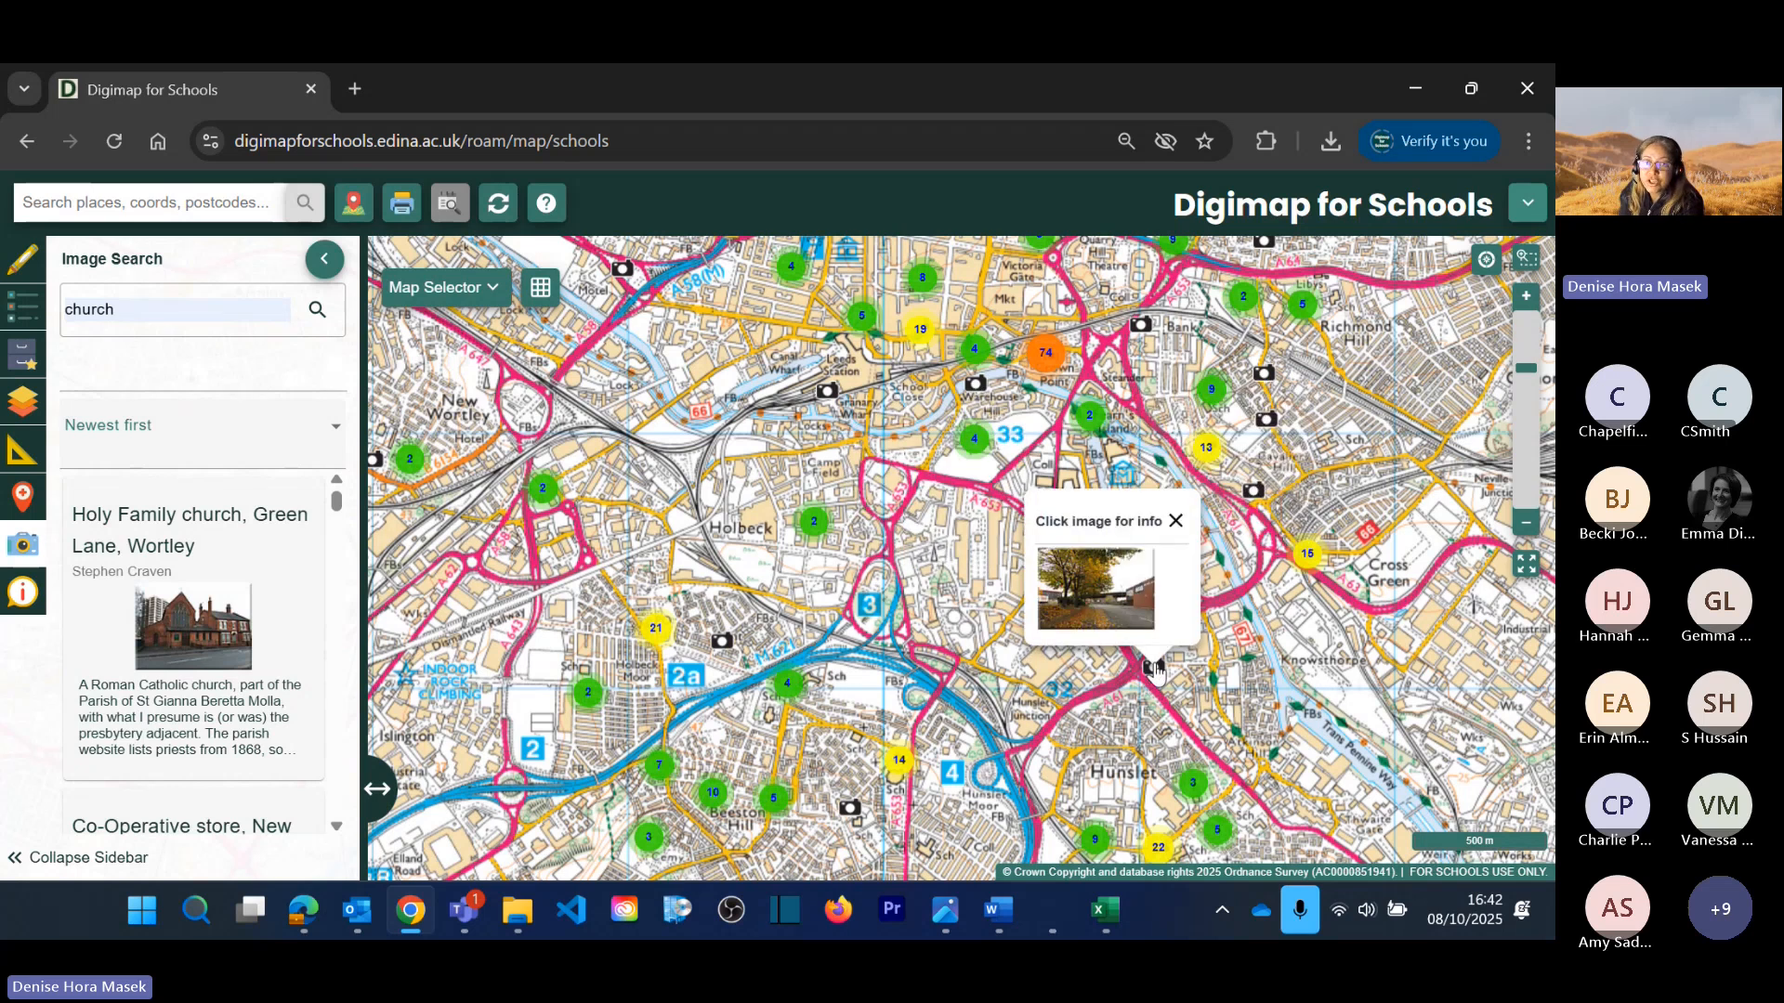
left_click(847, 808)
left_click(813, 525)
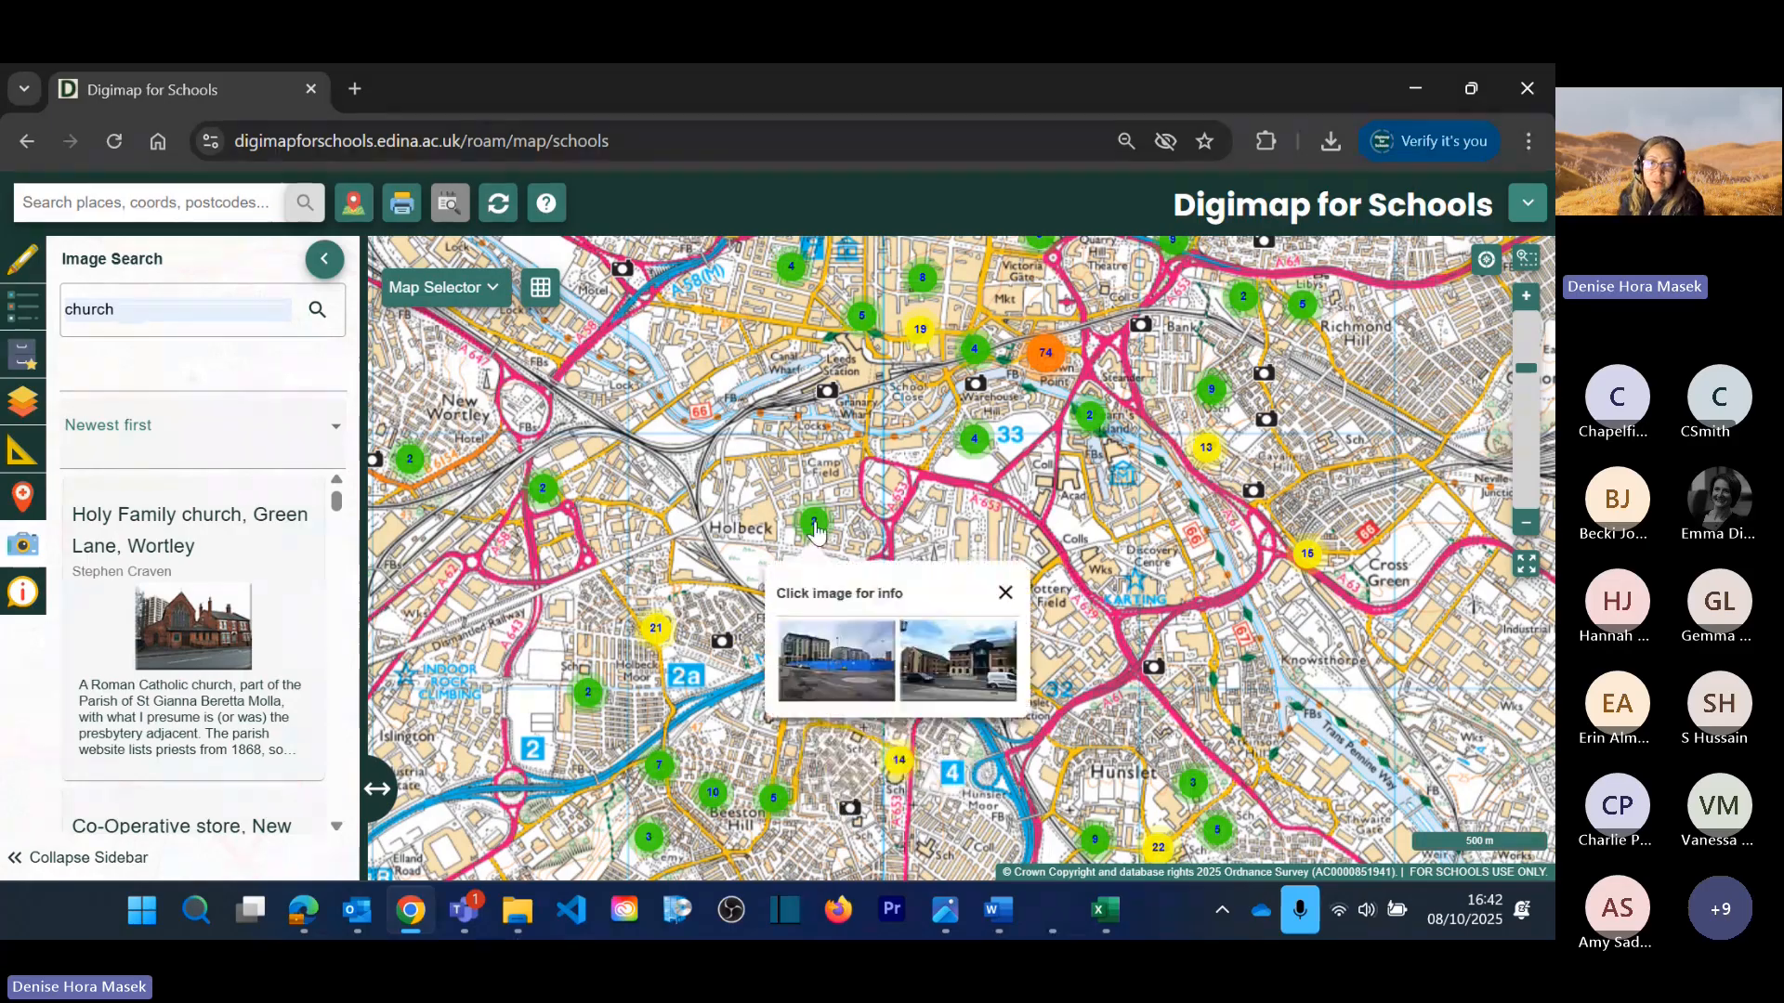
left_click(544, 490)
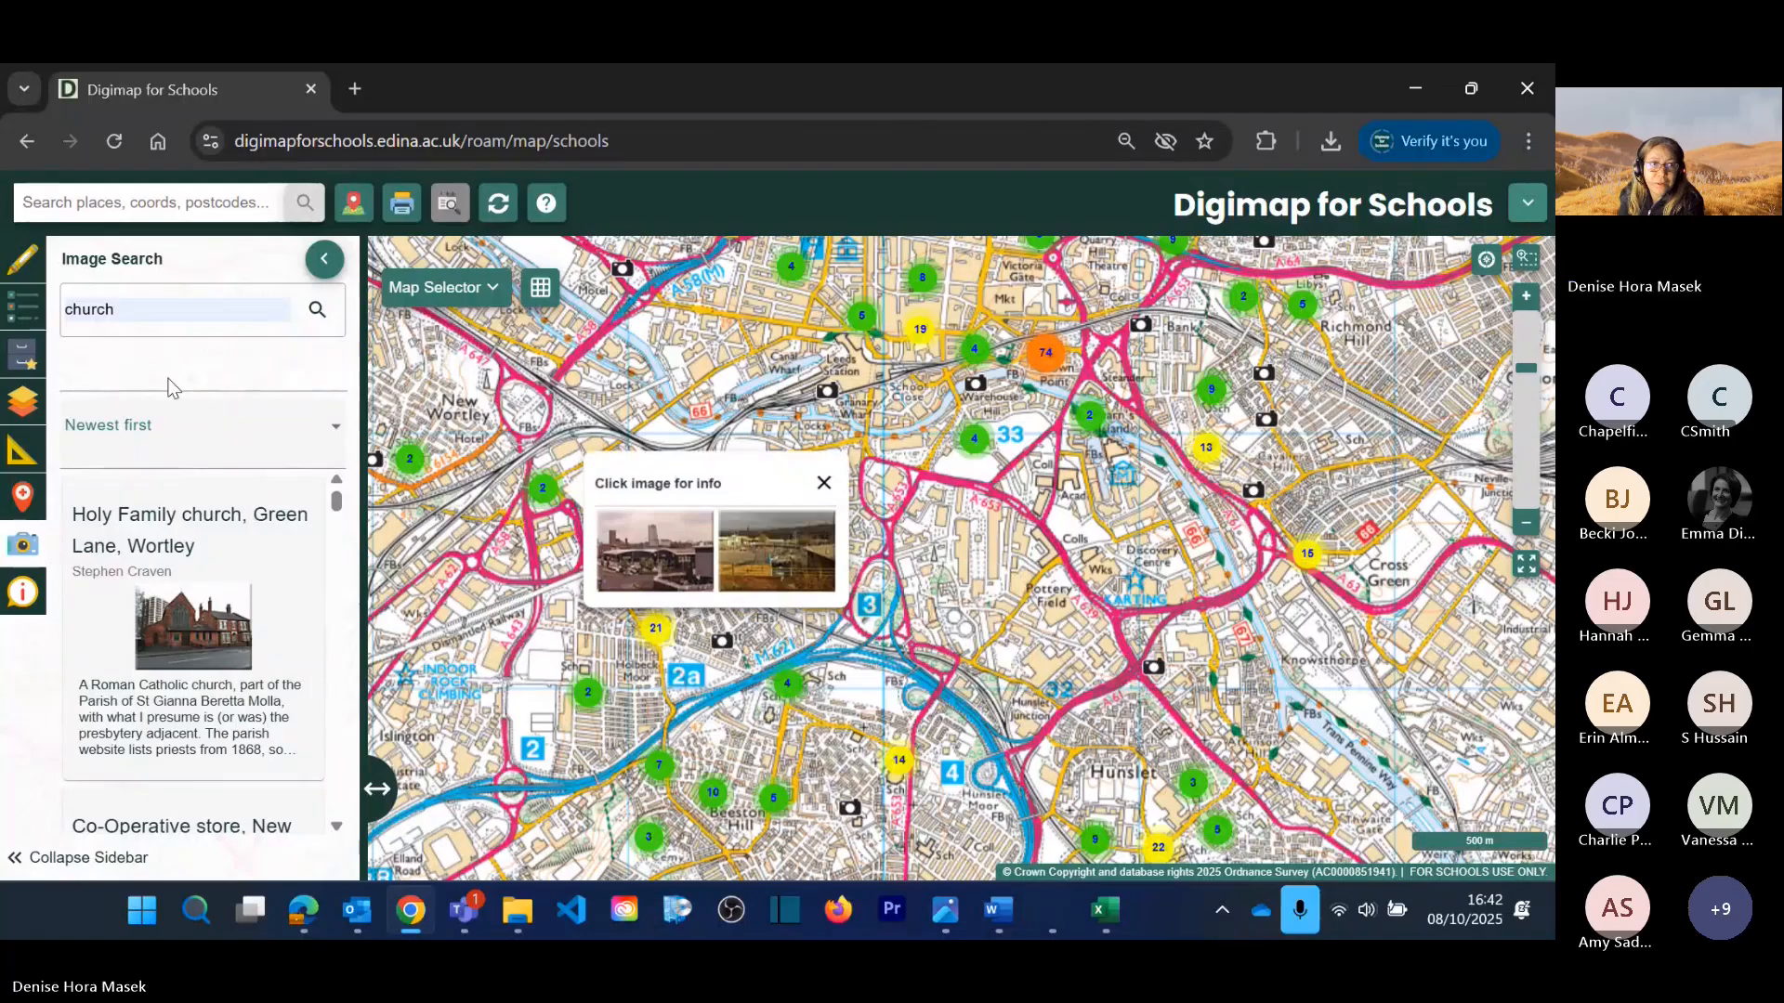
Step: Replace the "church" search term in the Geograph image search with "art"
left_click(152, 313)
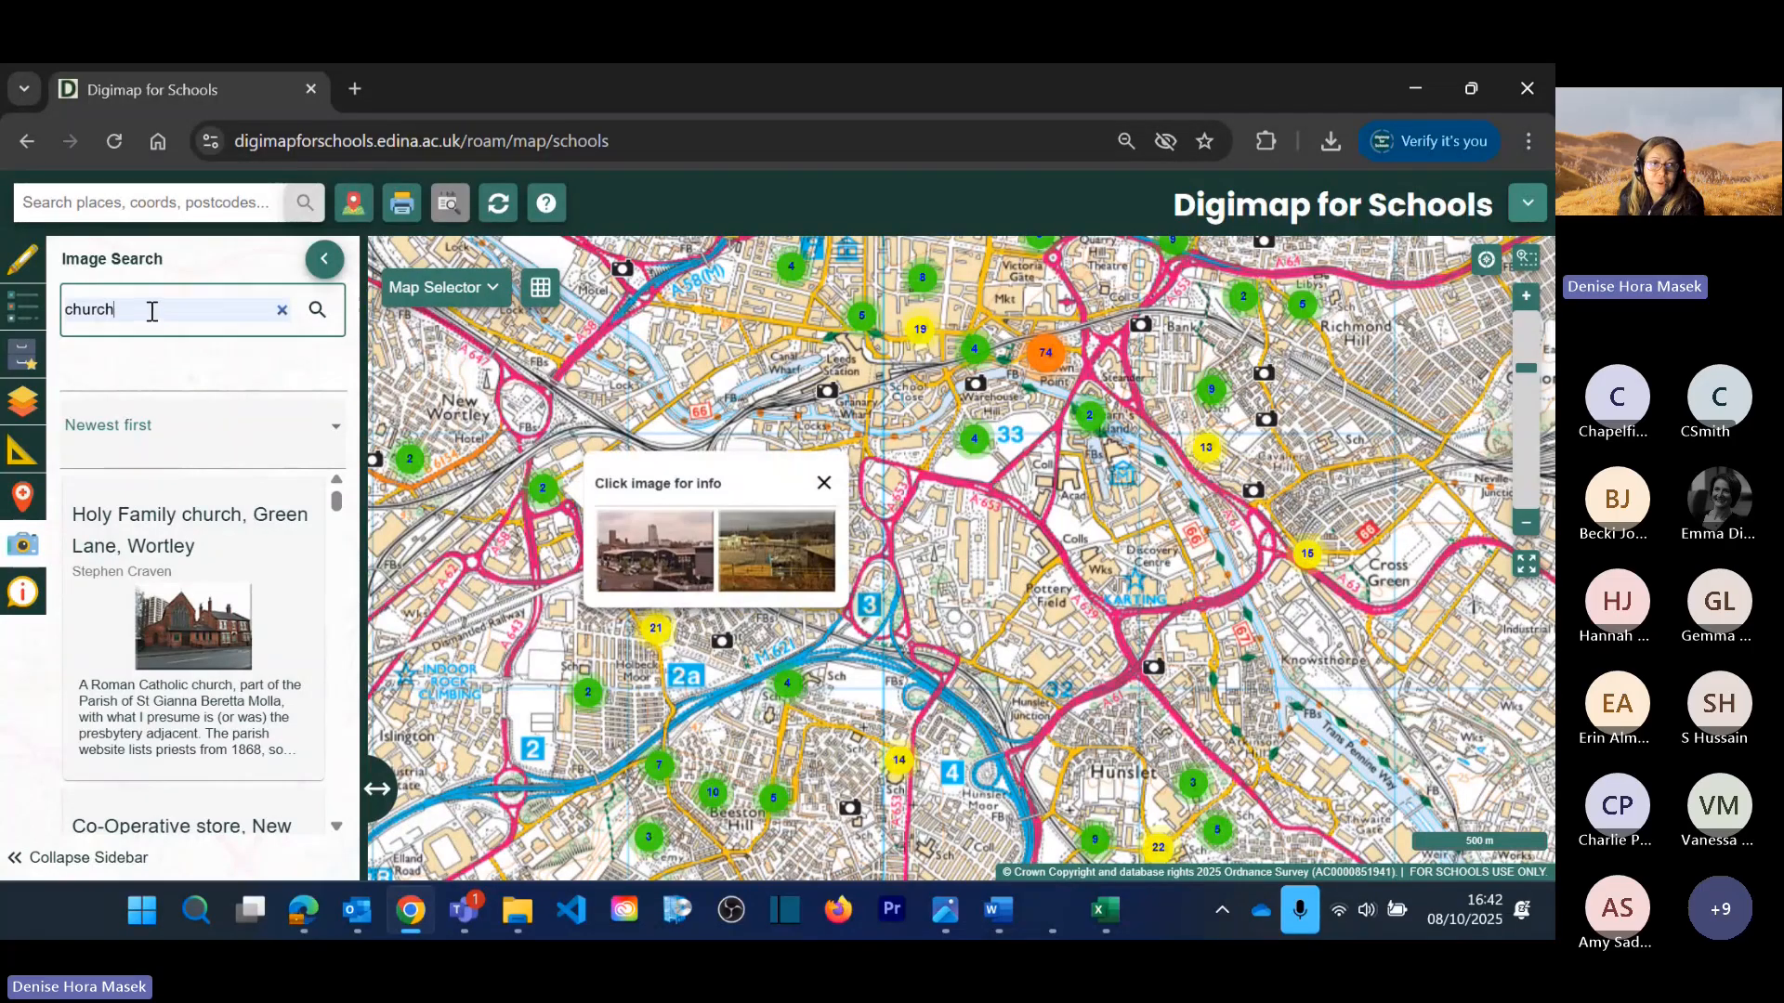
left_click(282, 311)
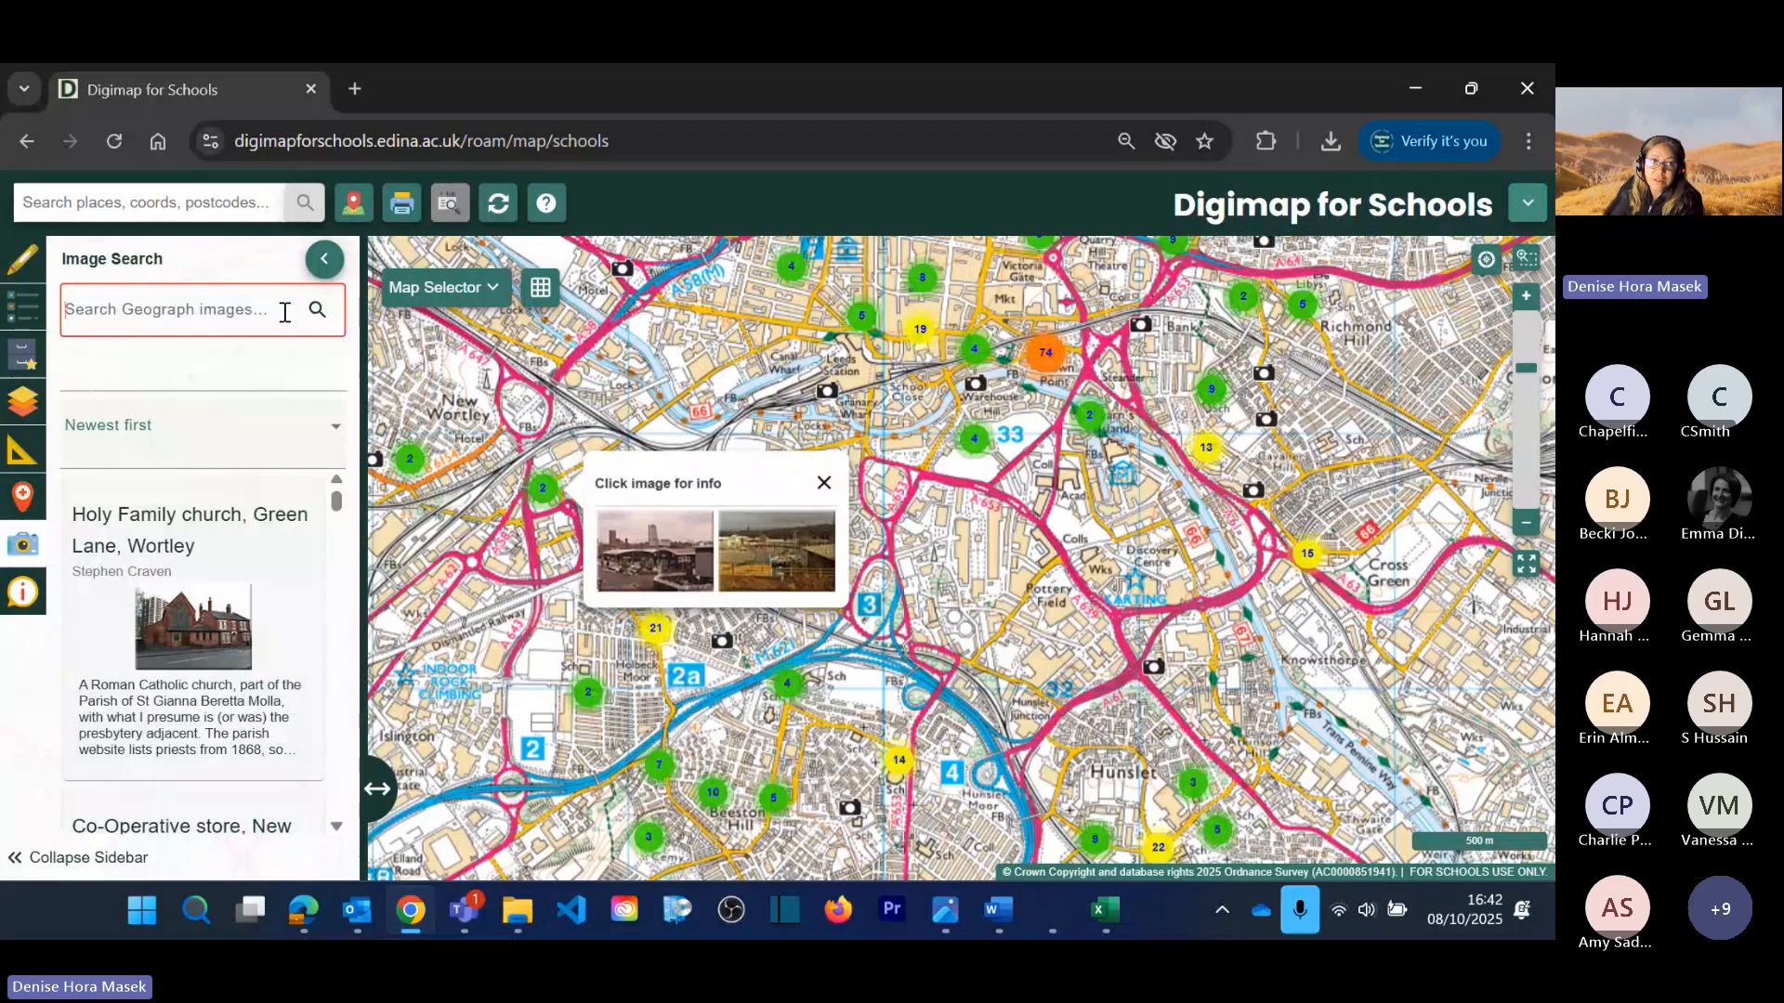
left_click(233, 309)
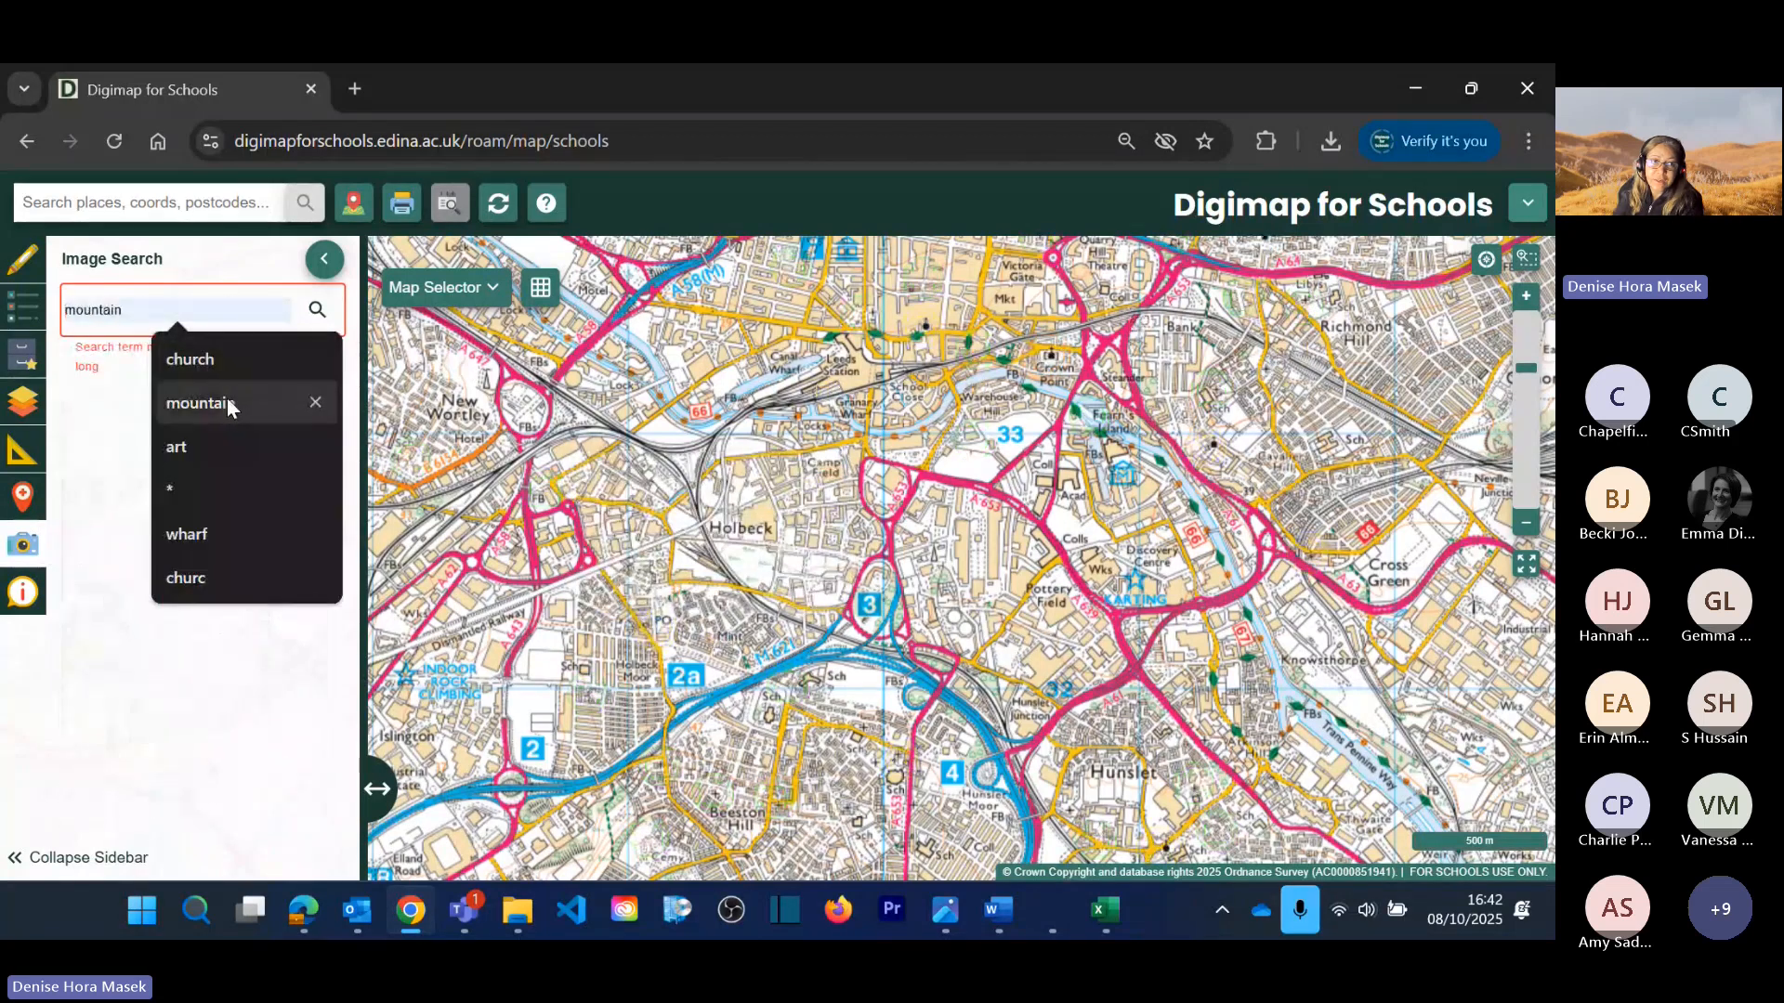
left_click(212, 444)
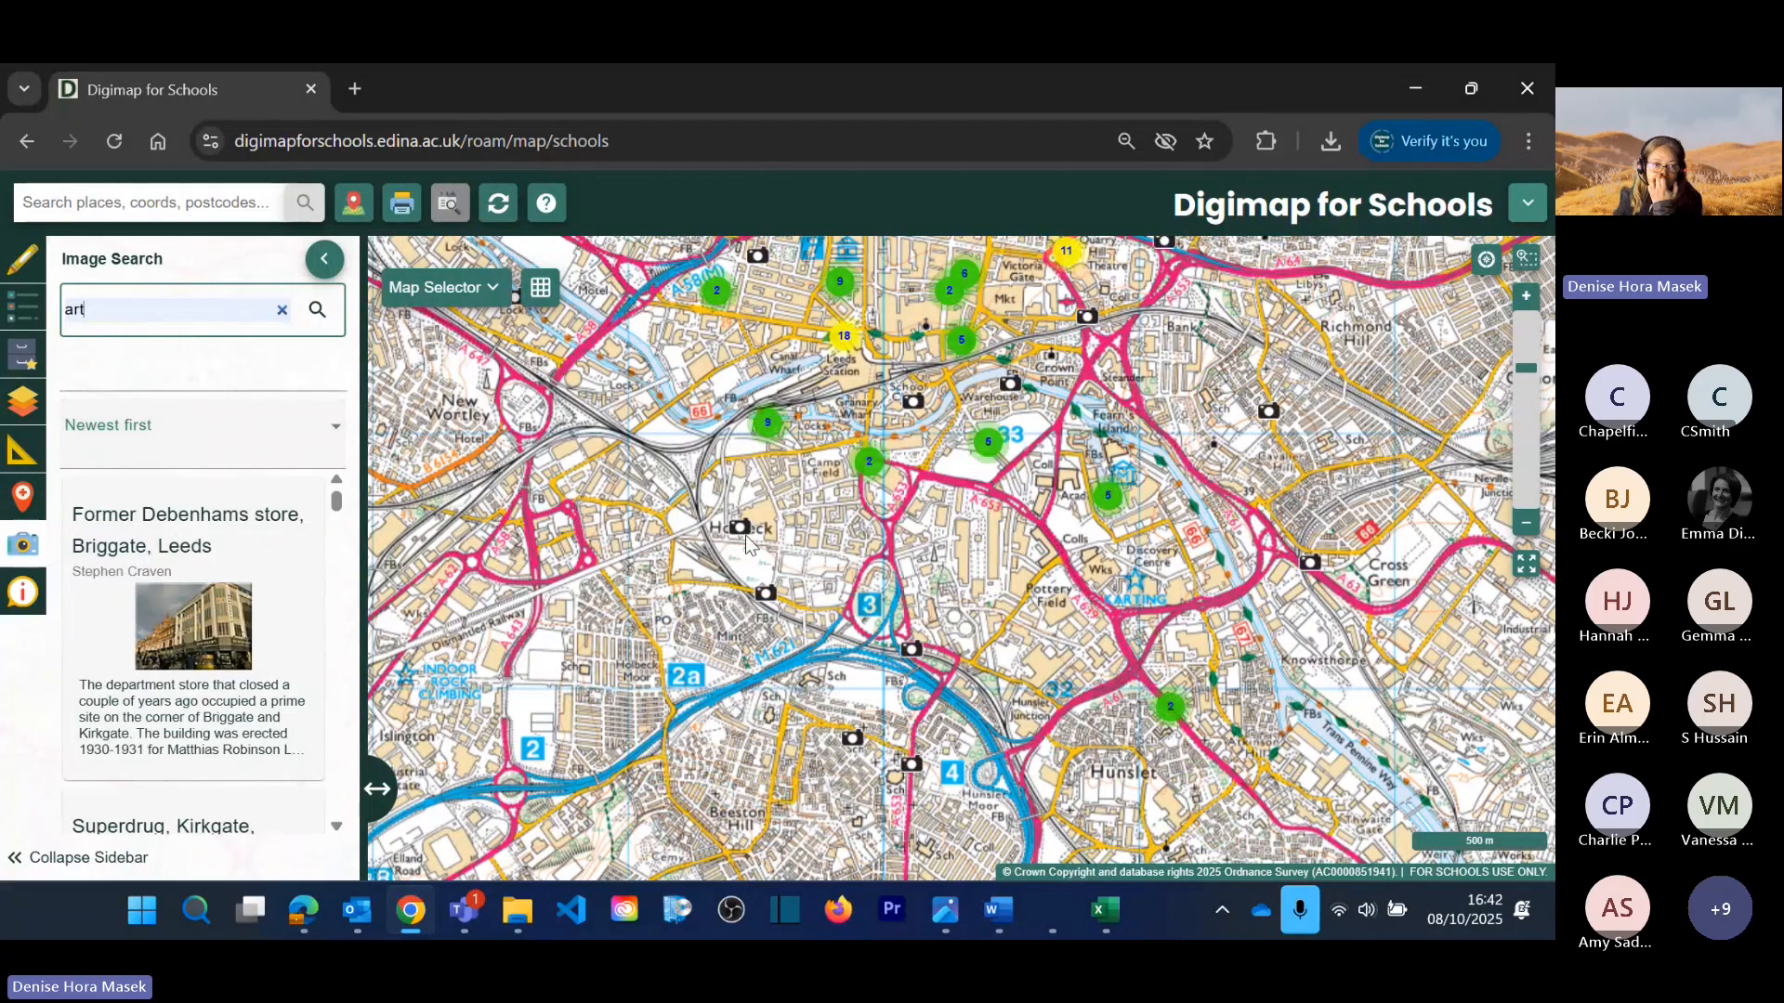
Step: Preview the photos at several single and grouped art image markers in Leeds city centre, and clear the search term
scroll(891, 595, "up", 3)
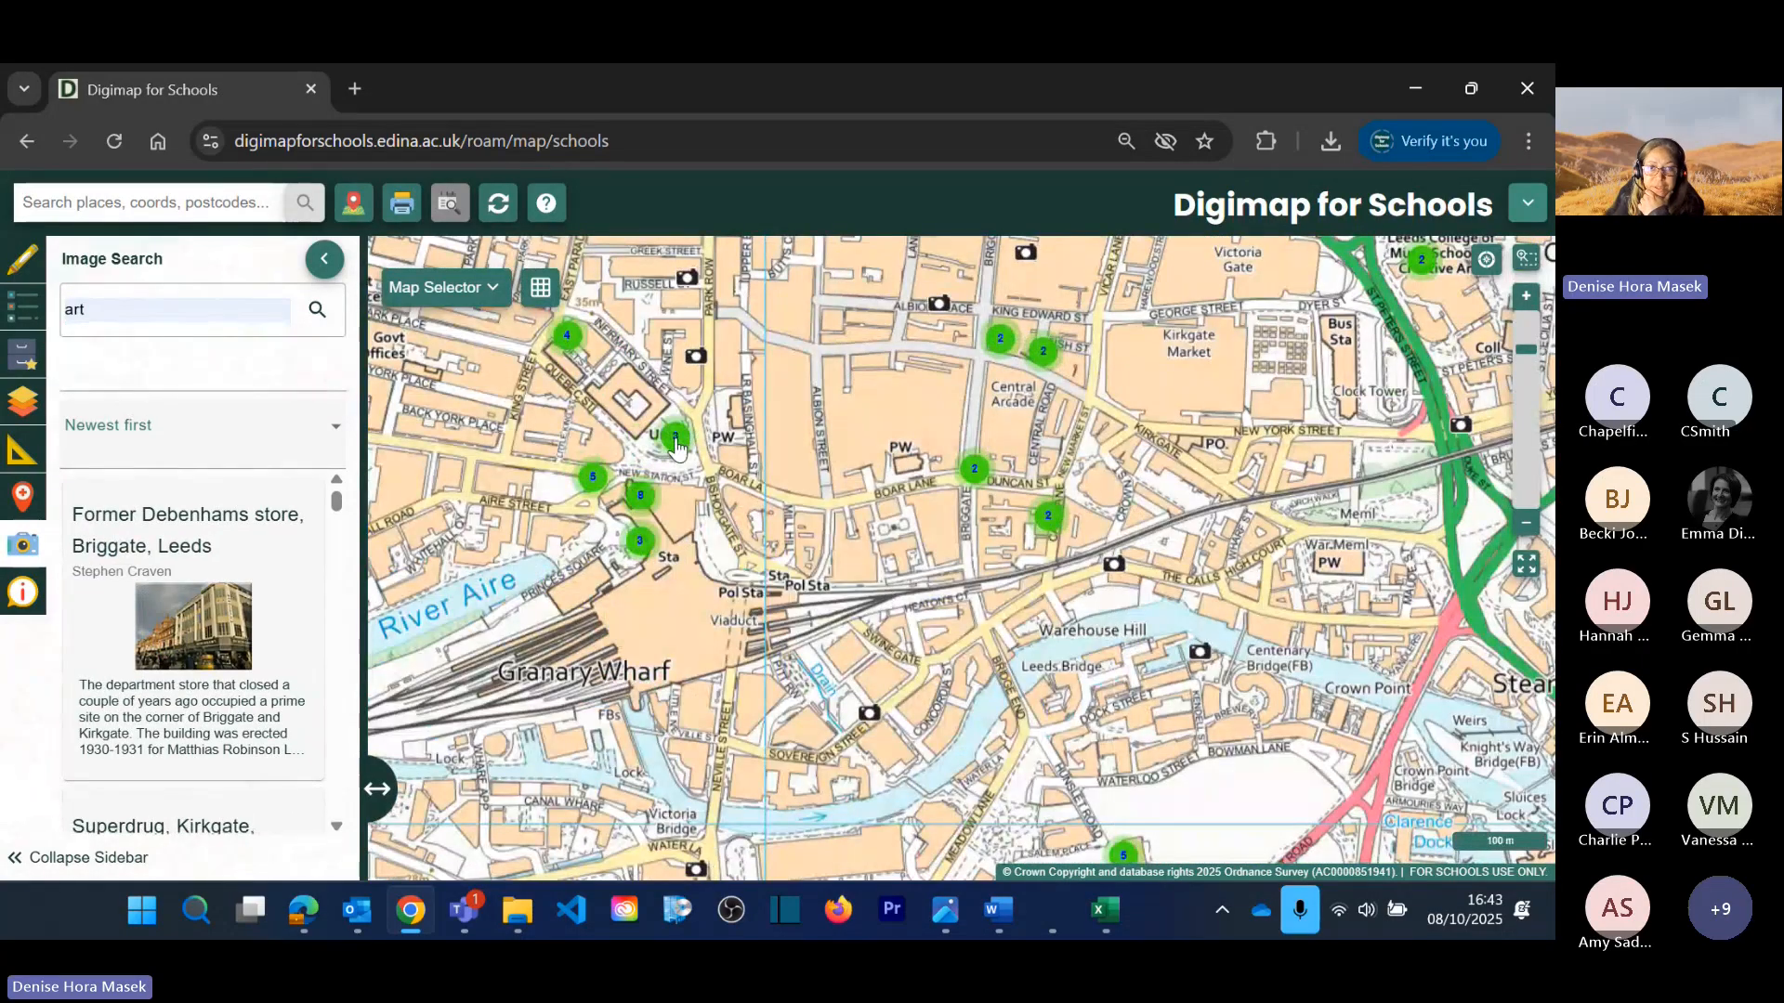
left_click(676, 440)
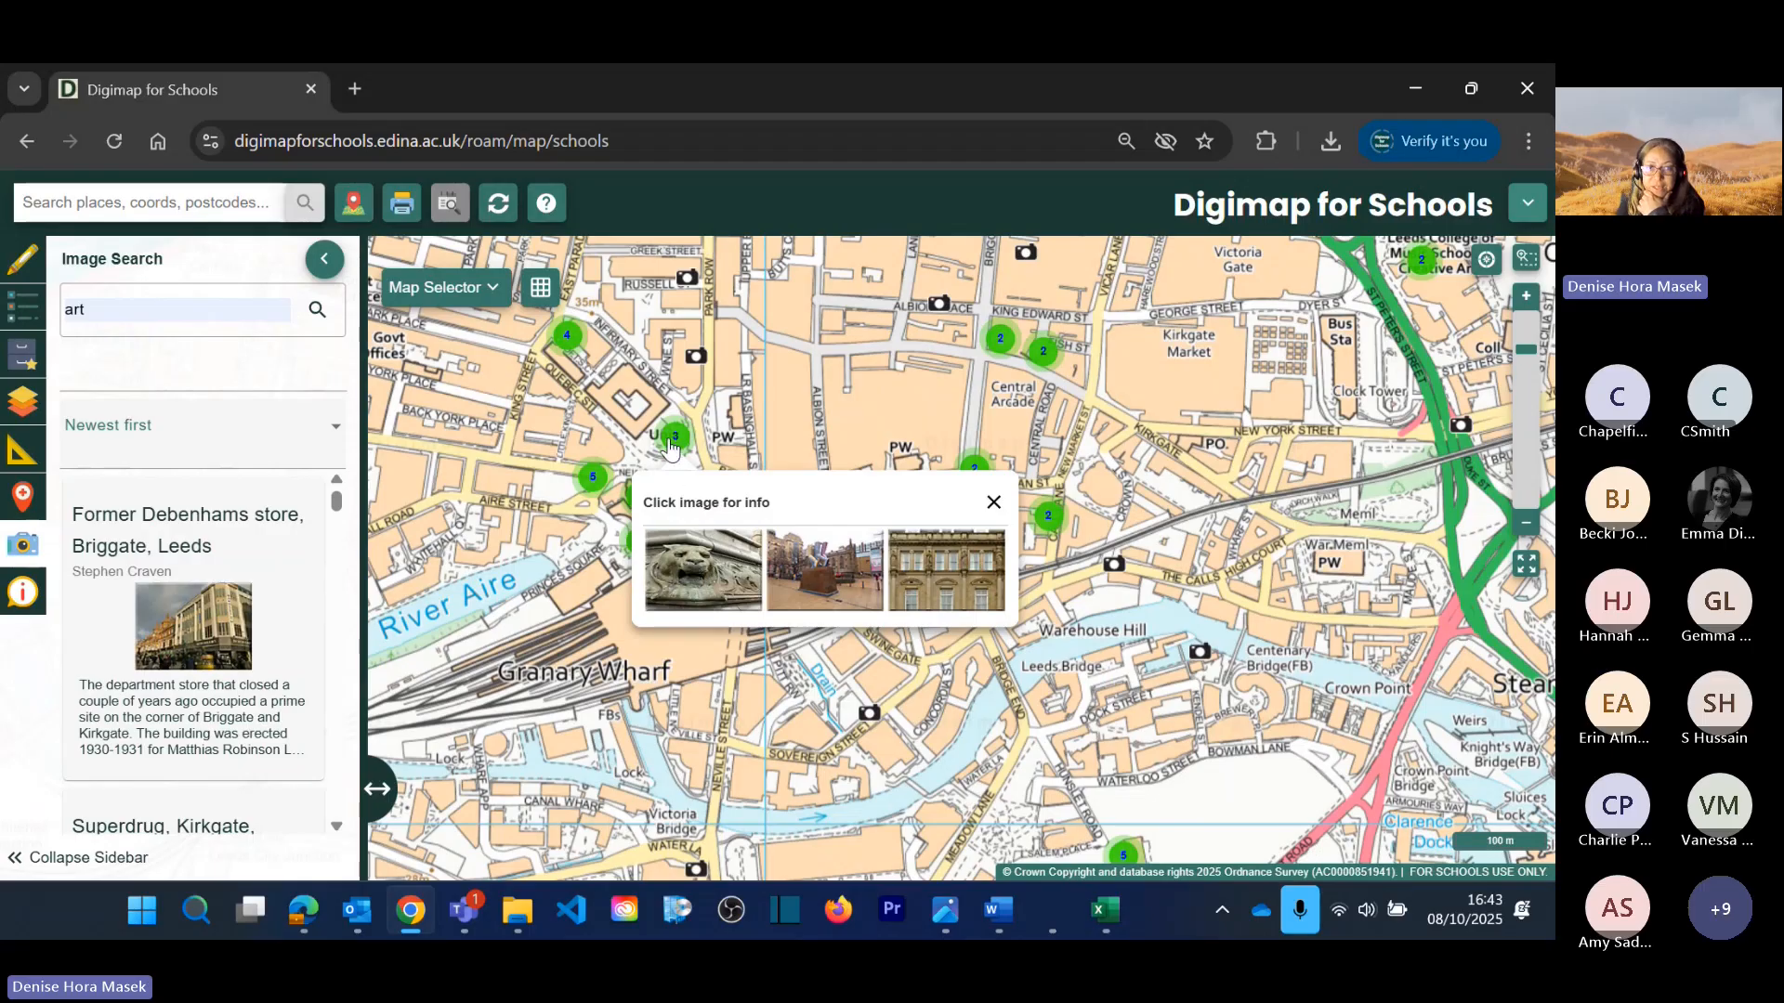
left_click(699, 358)
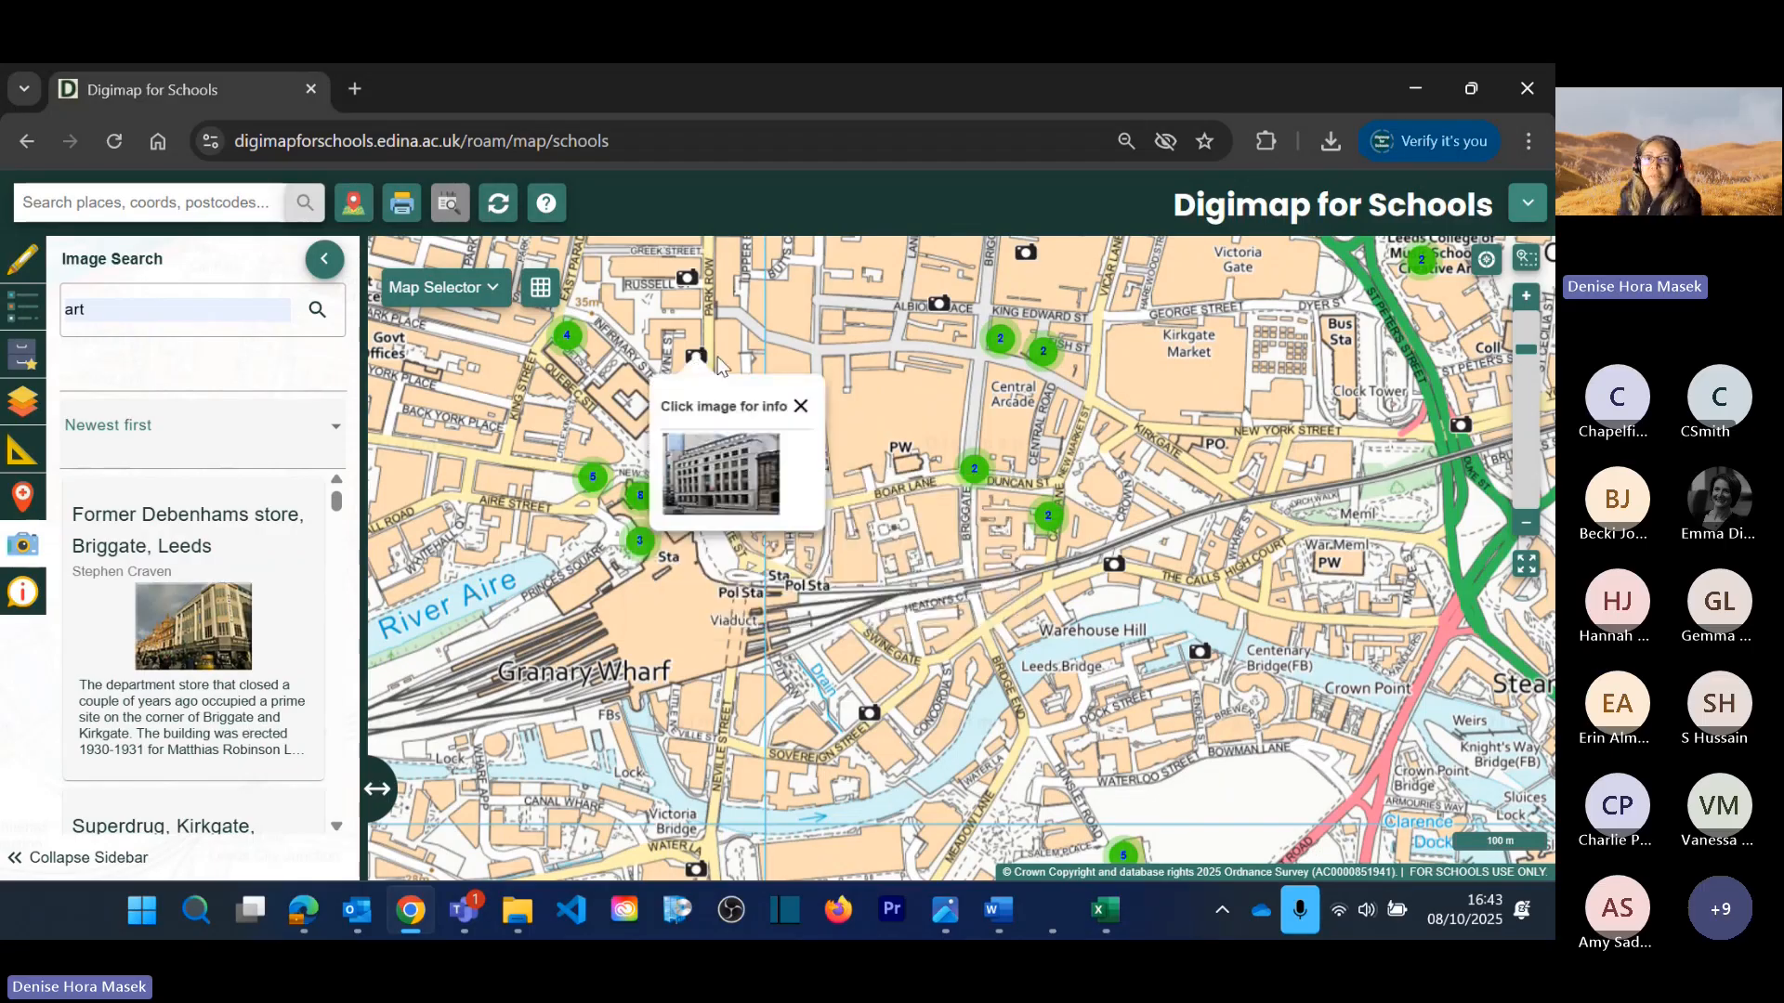
left_click(688, 281)
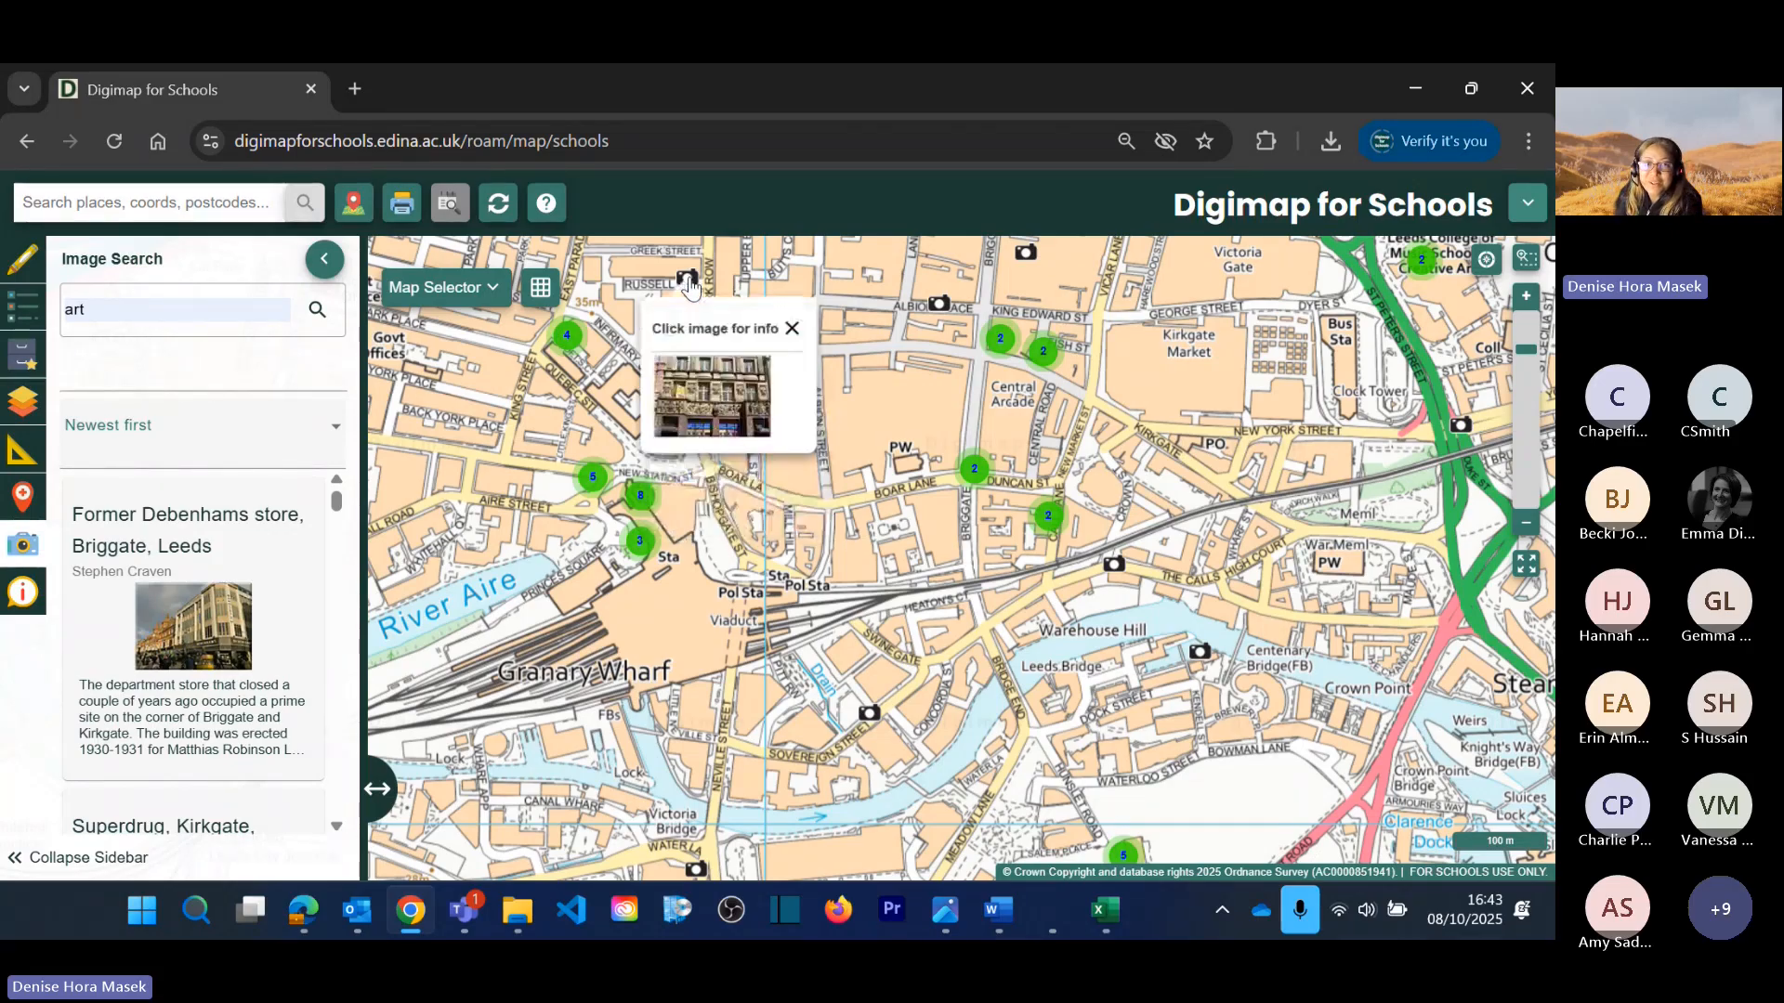
left_click(1047, 525)
left_click(972, 472)
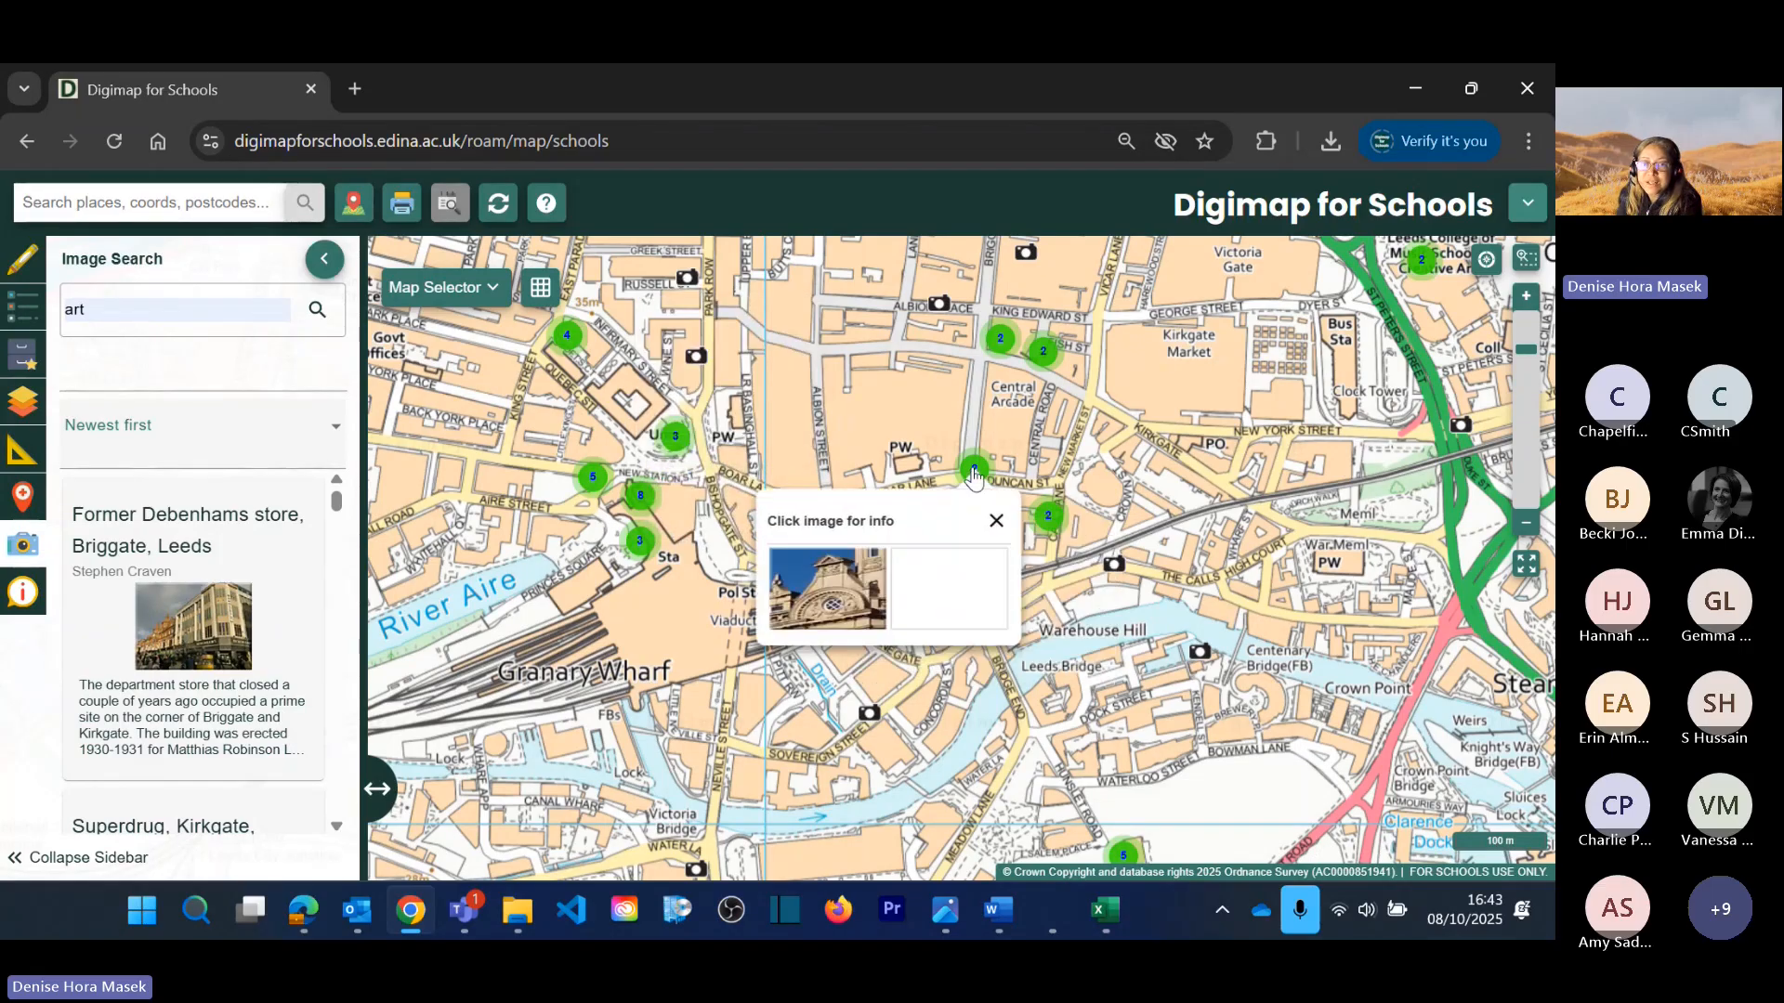
left_click(996, 521)
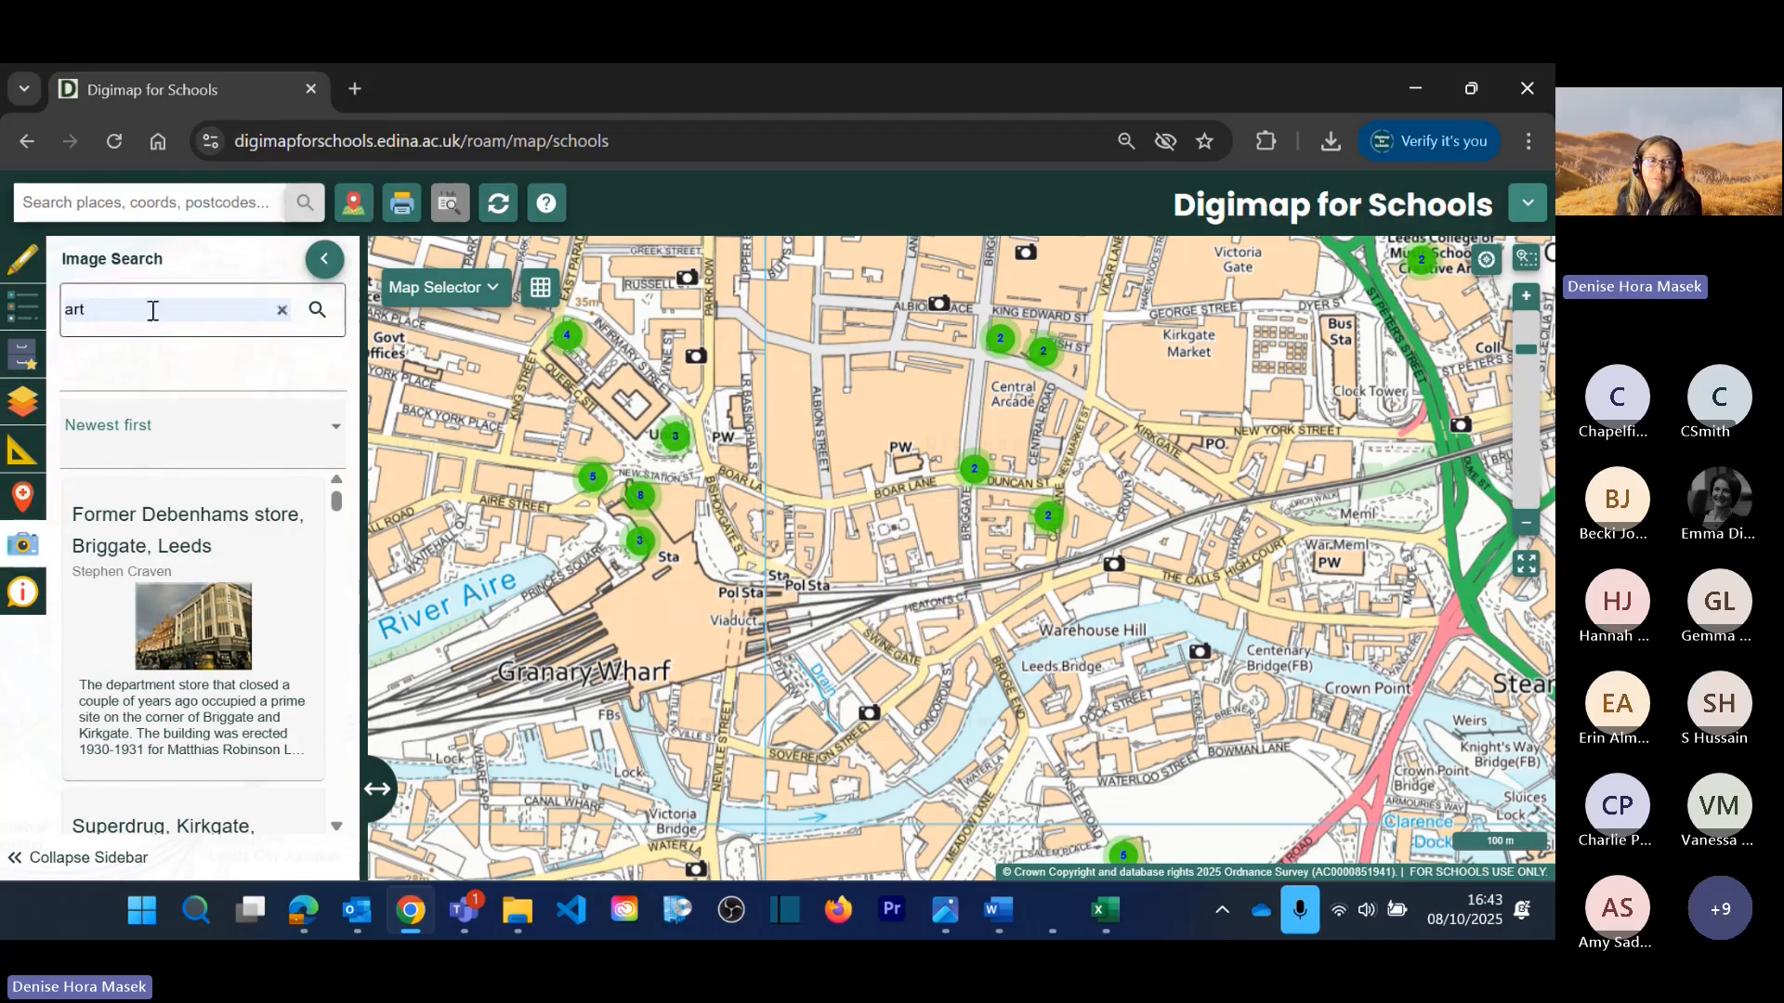
left_click(280, 314)
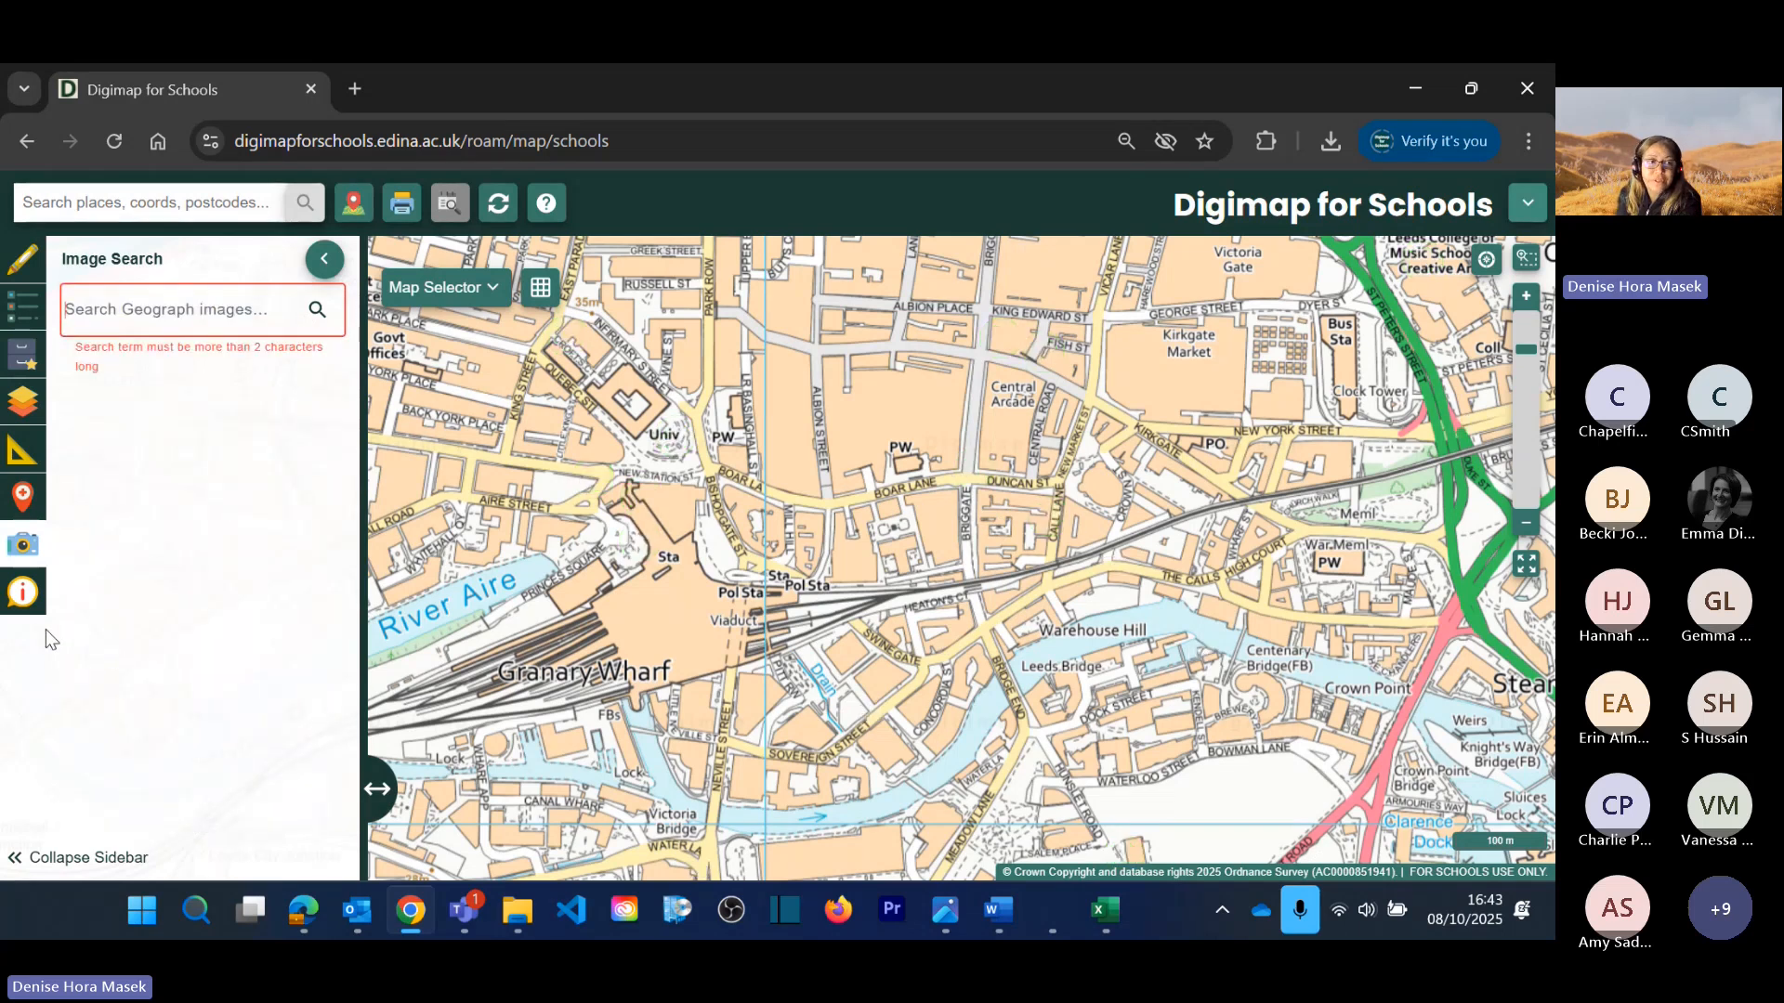
Step: Show the Map Information, capture the coordinates of a point beside Granary Wharf, and turn Coordinate Capture off
left_click(22, 591)
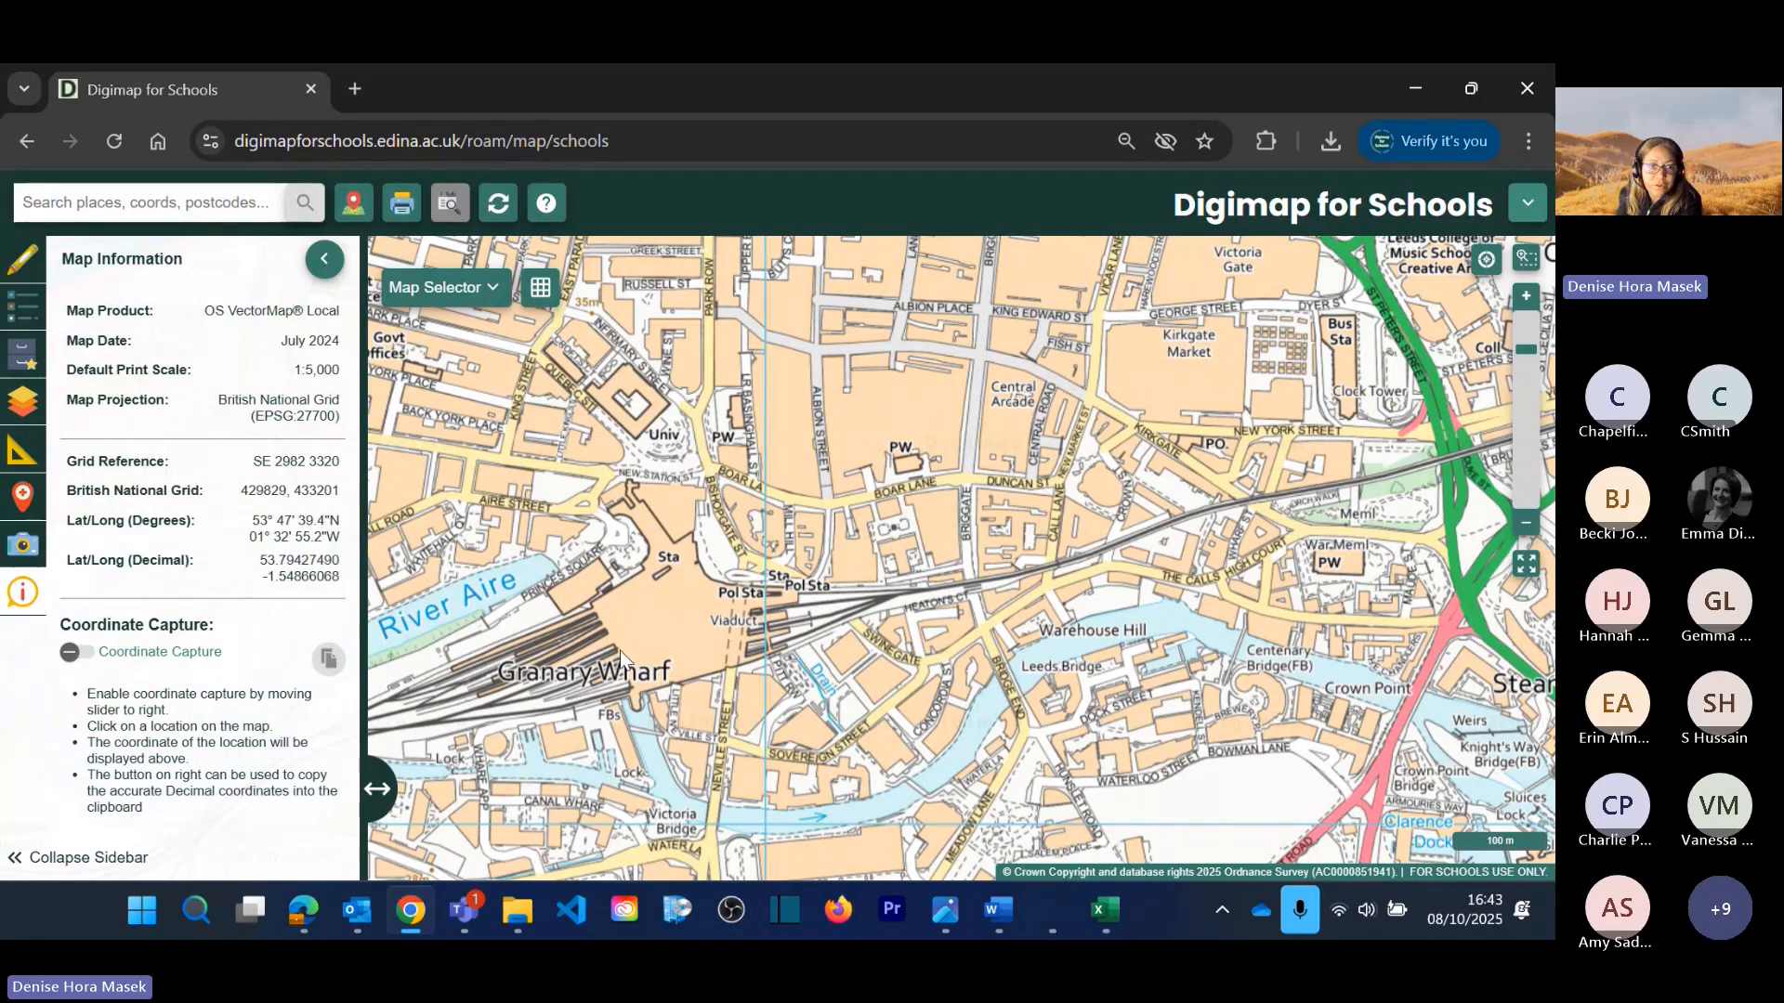
left_click(76, 652)
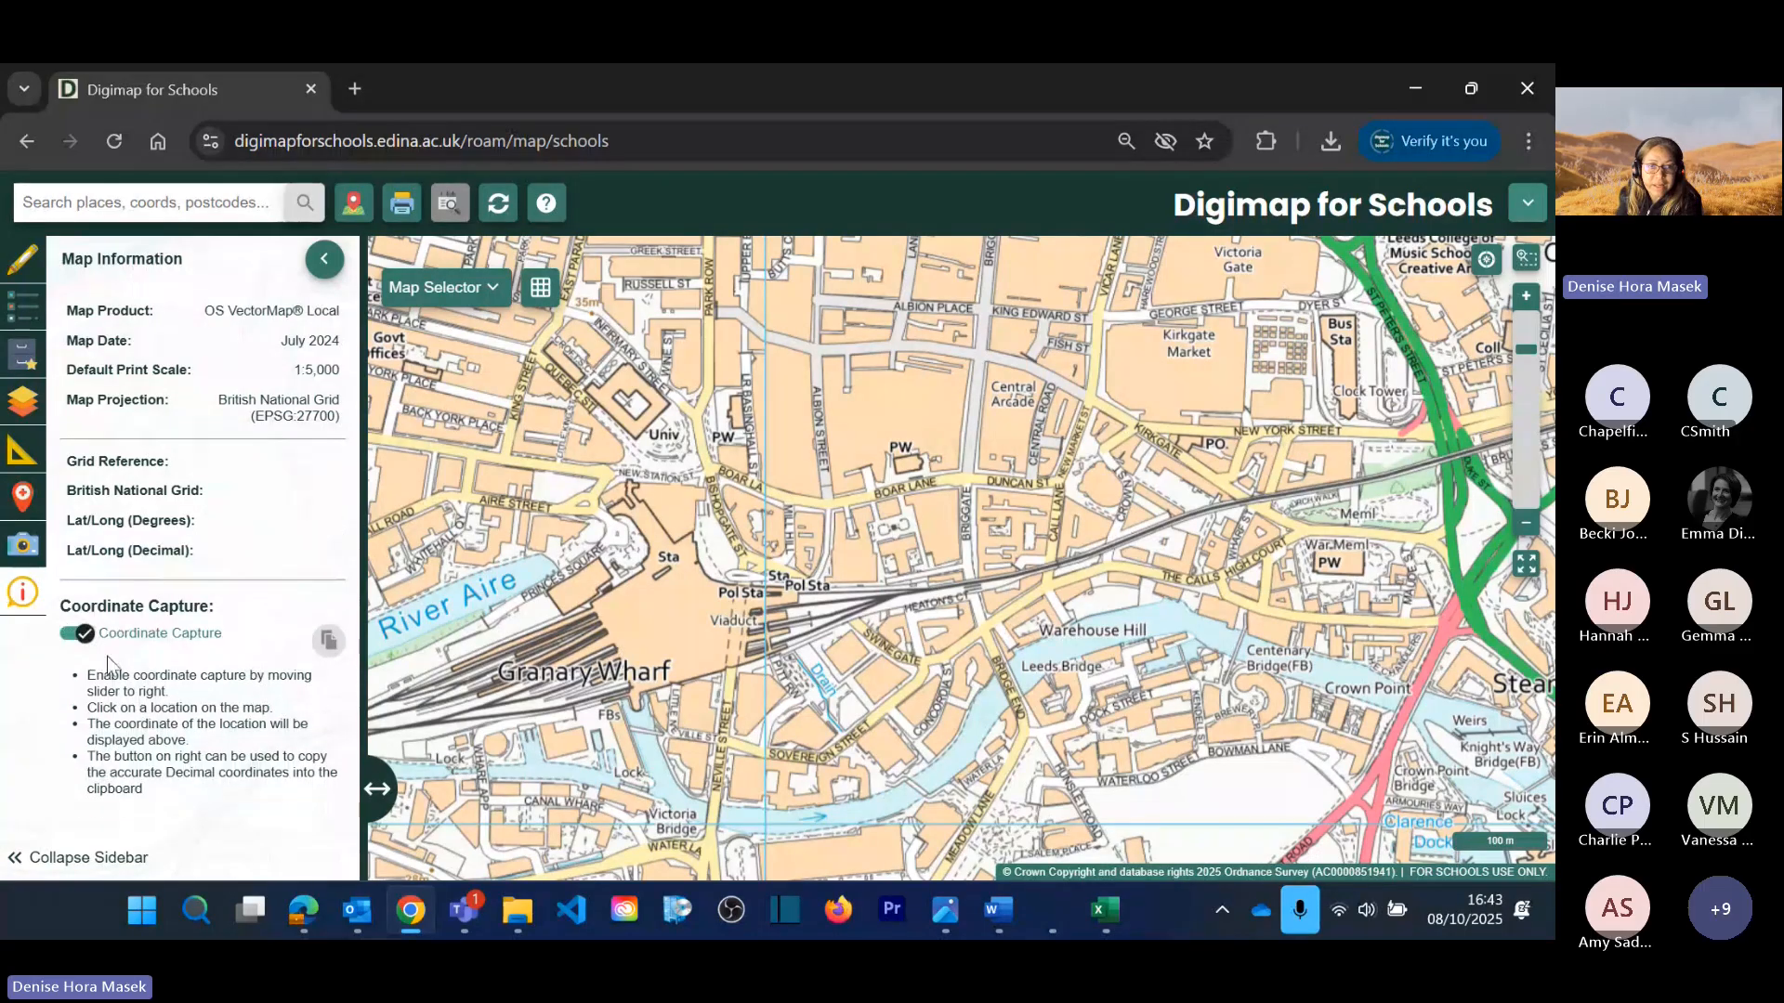
left_click(614, 676)
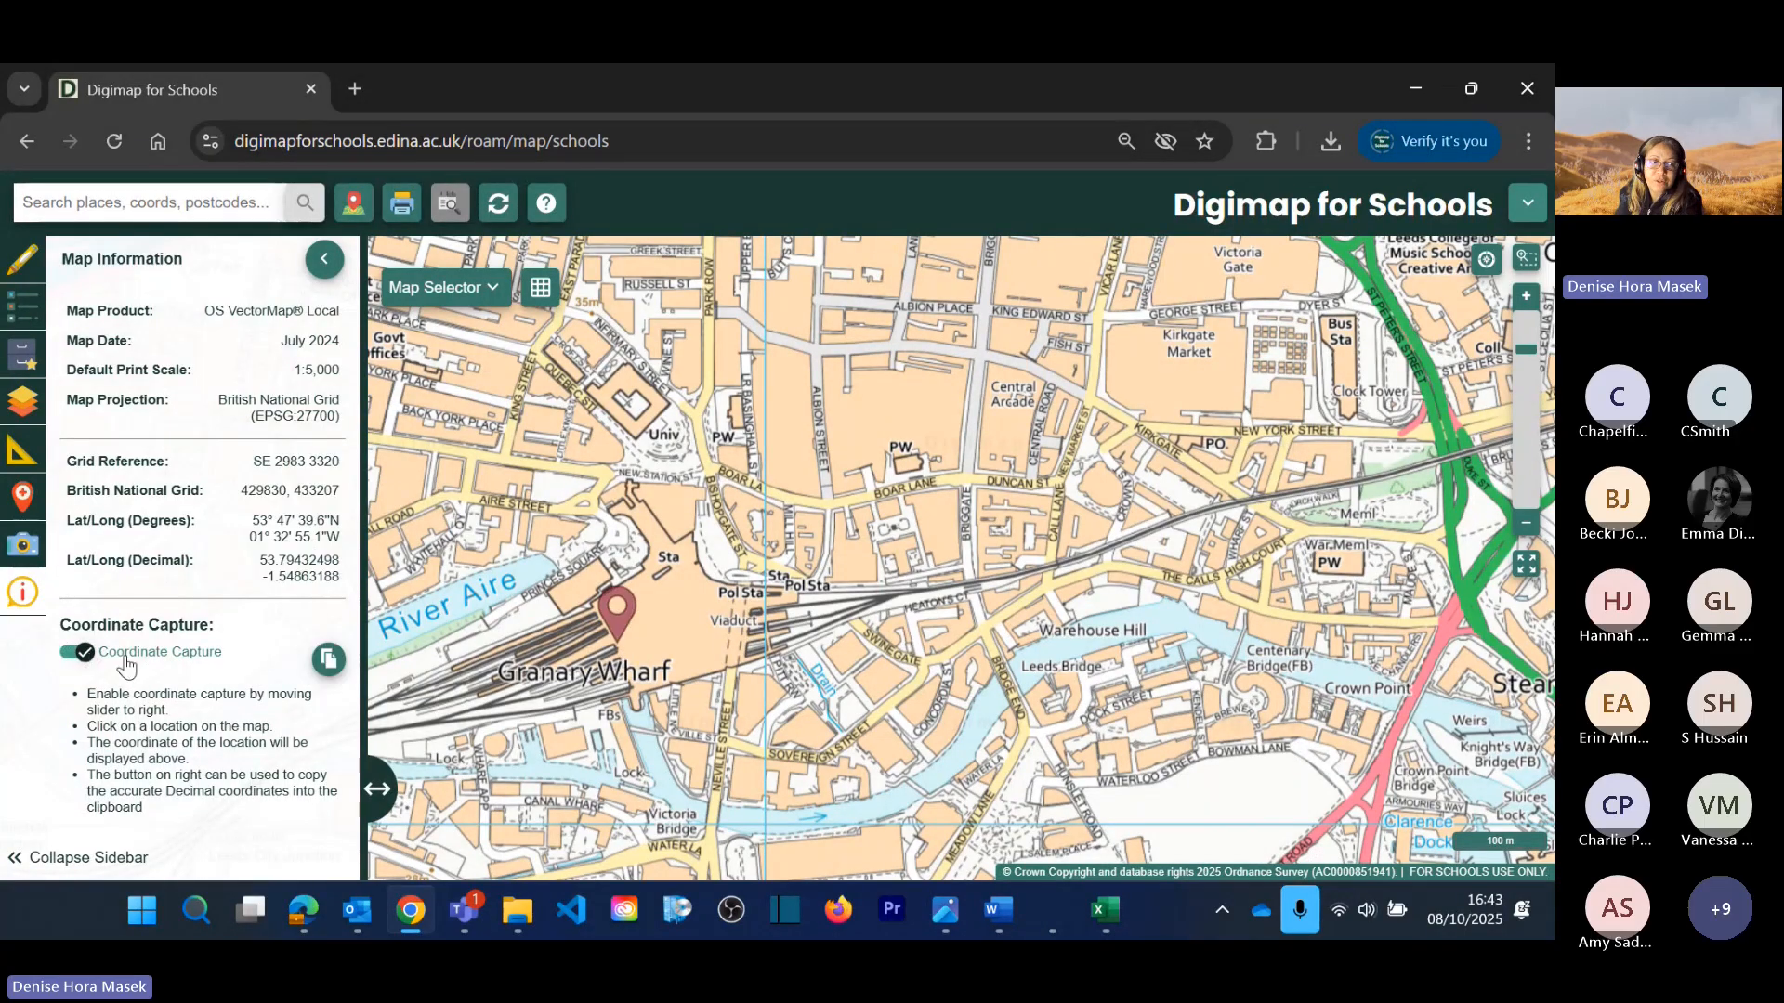
left_click(82, 654)
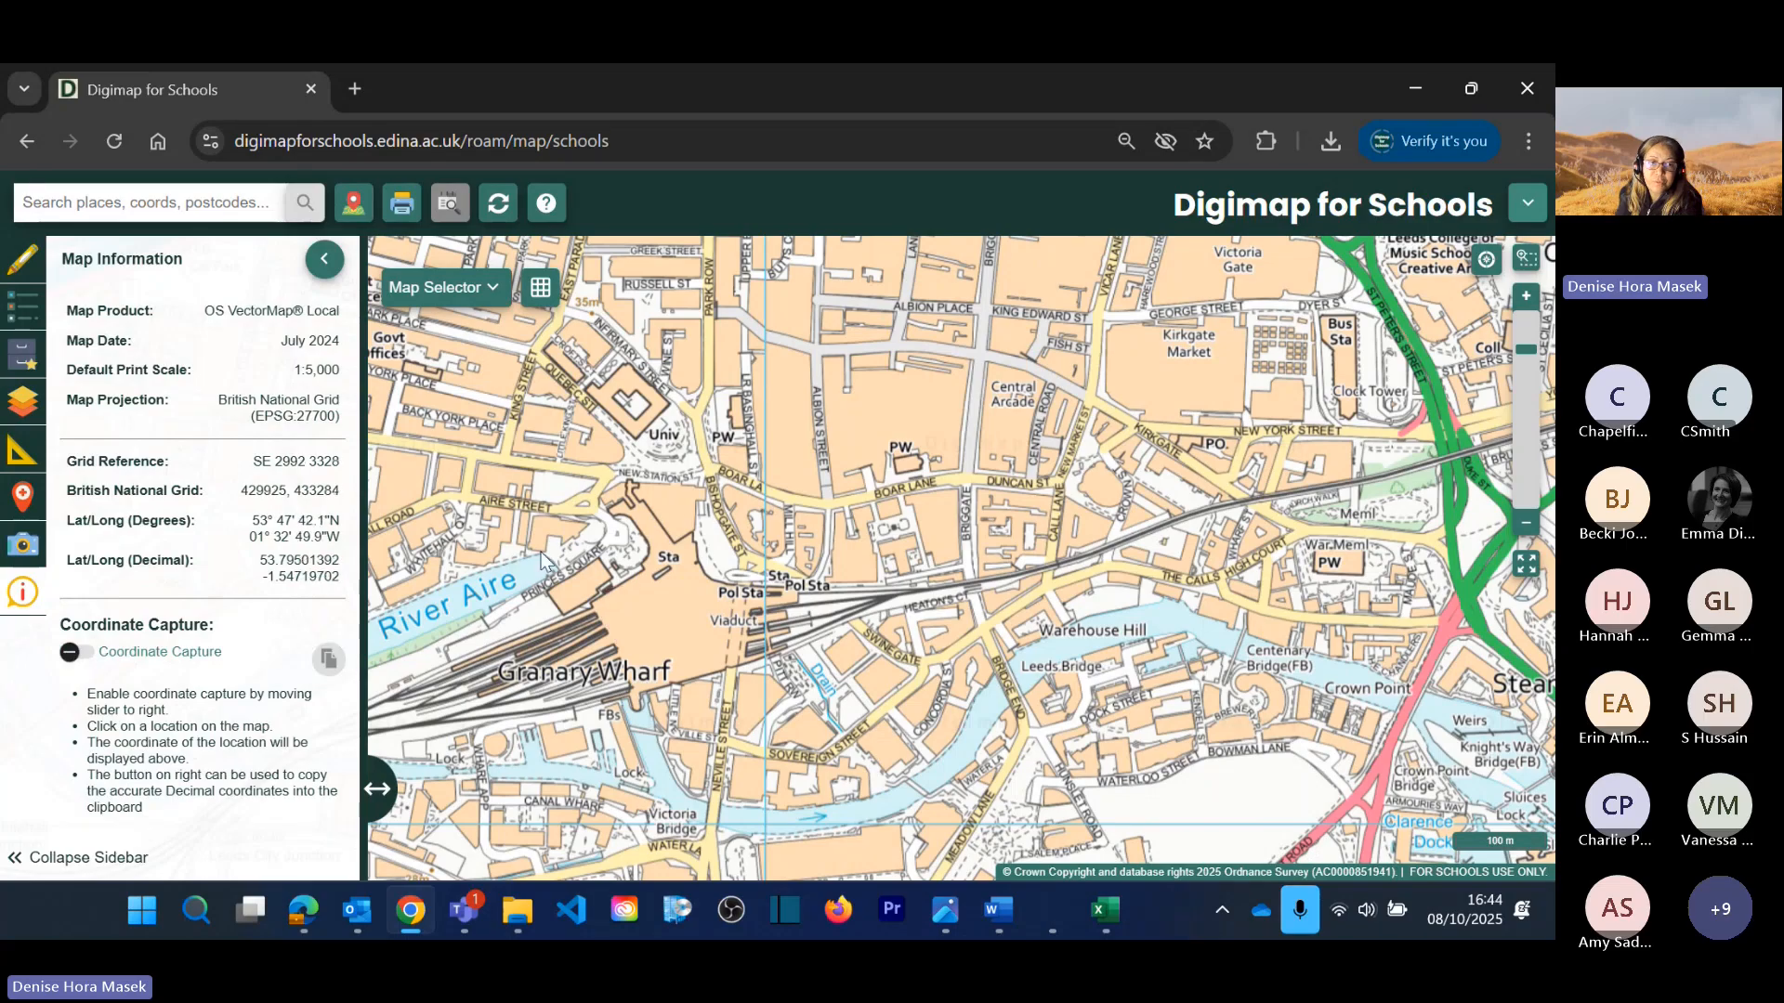
Step: Capture the coordinates of a point on the Leeds station building, copy the decimal coordinates, and turn Coordinate Capture off
left_click(84, 654)
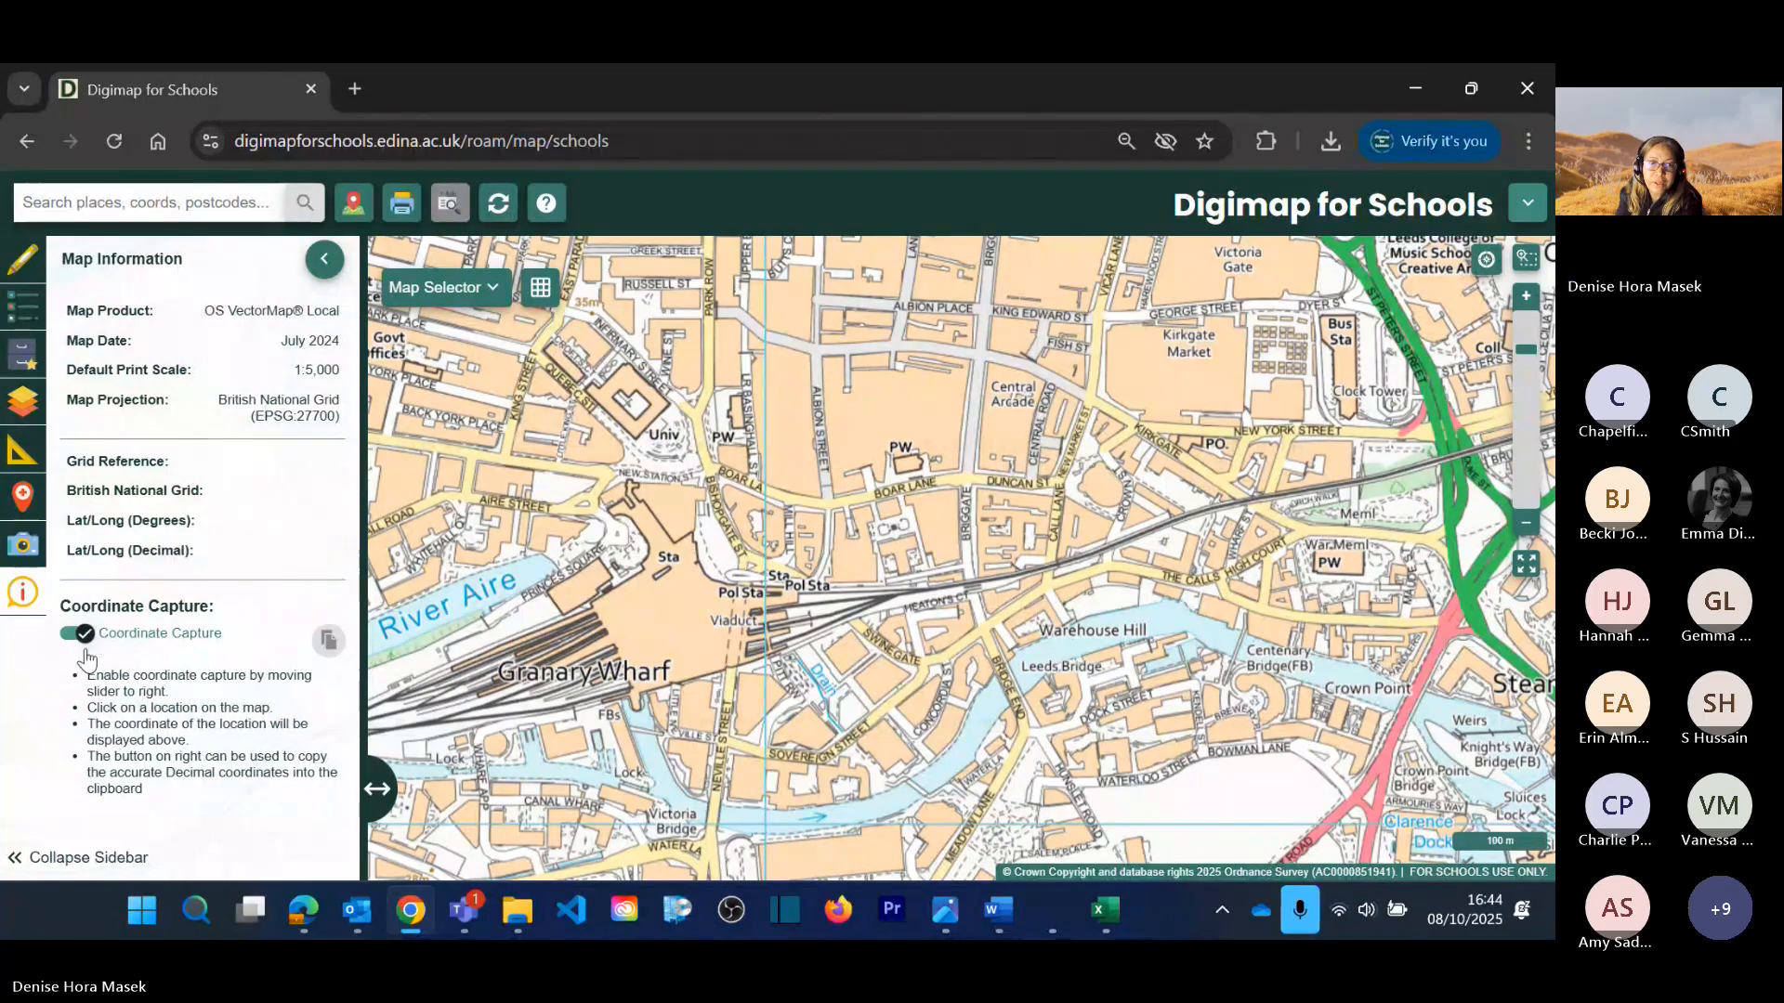
left_click(673, 586)
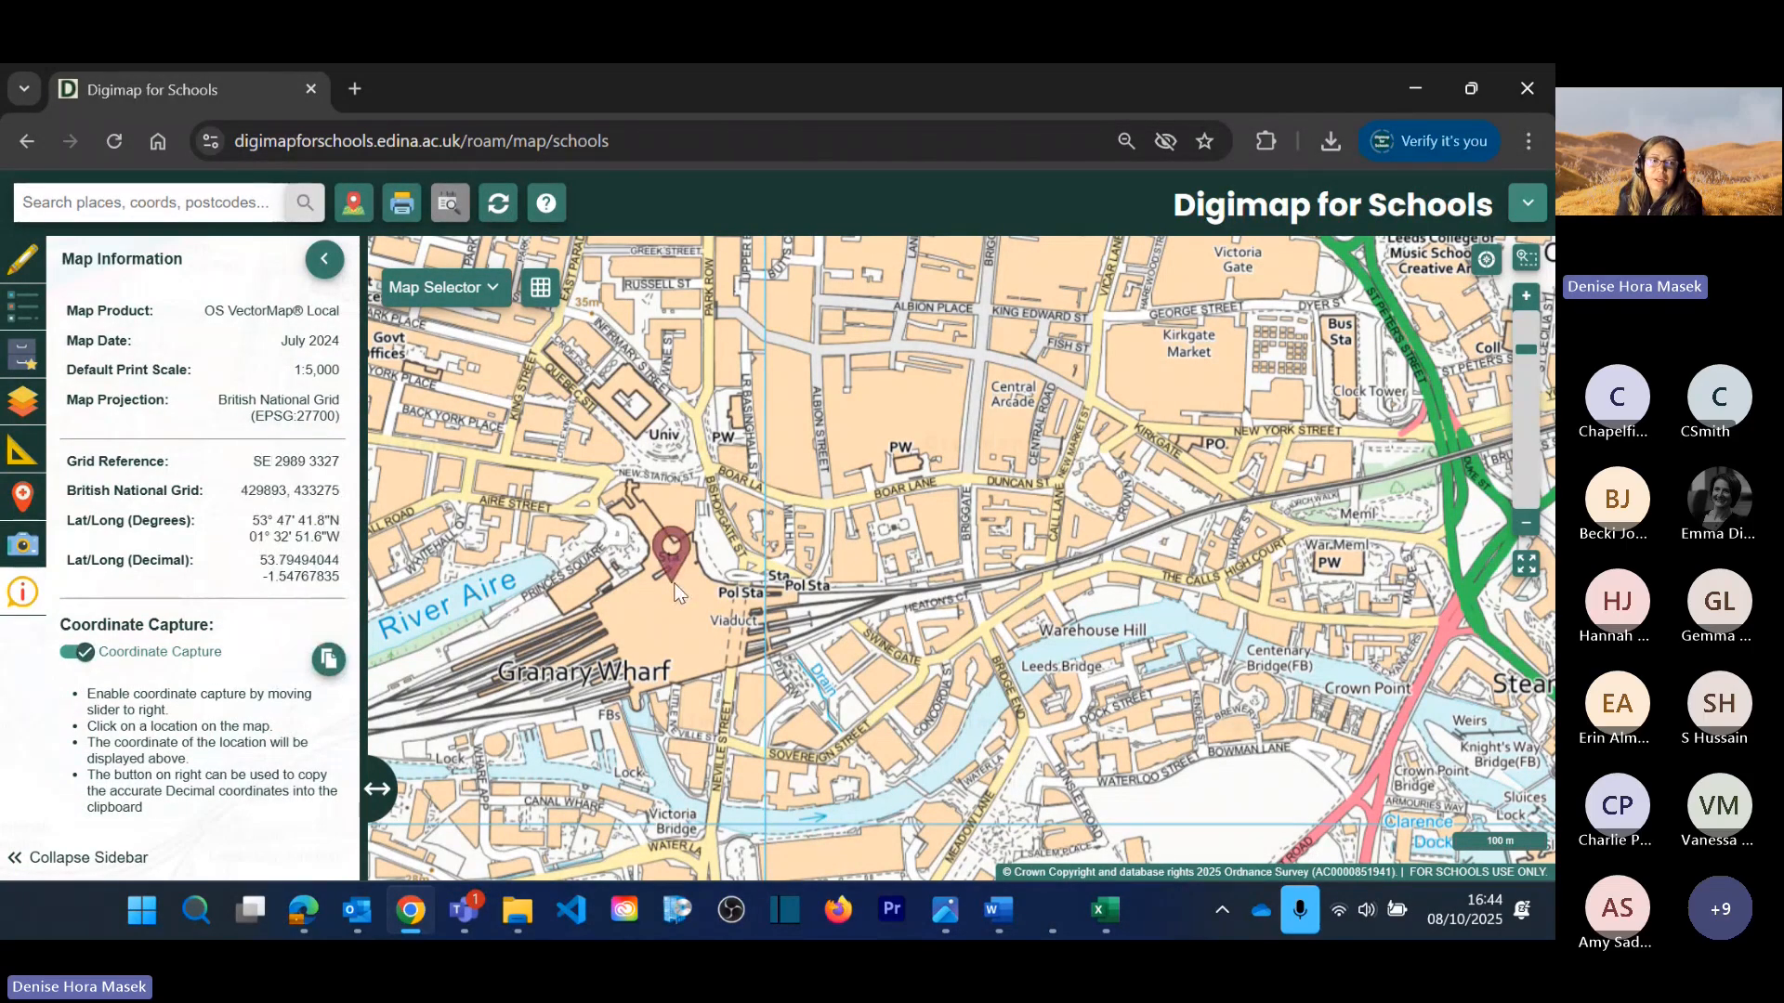
left_click(329, 662)
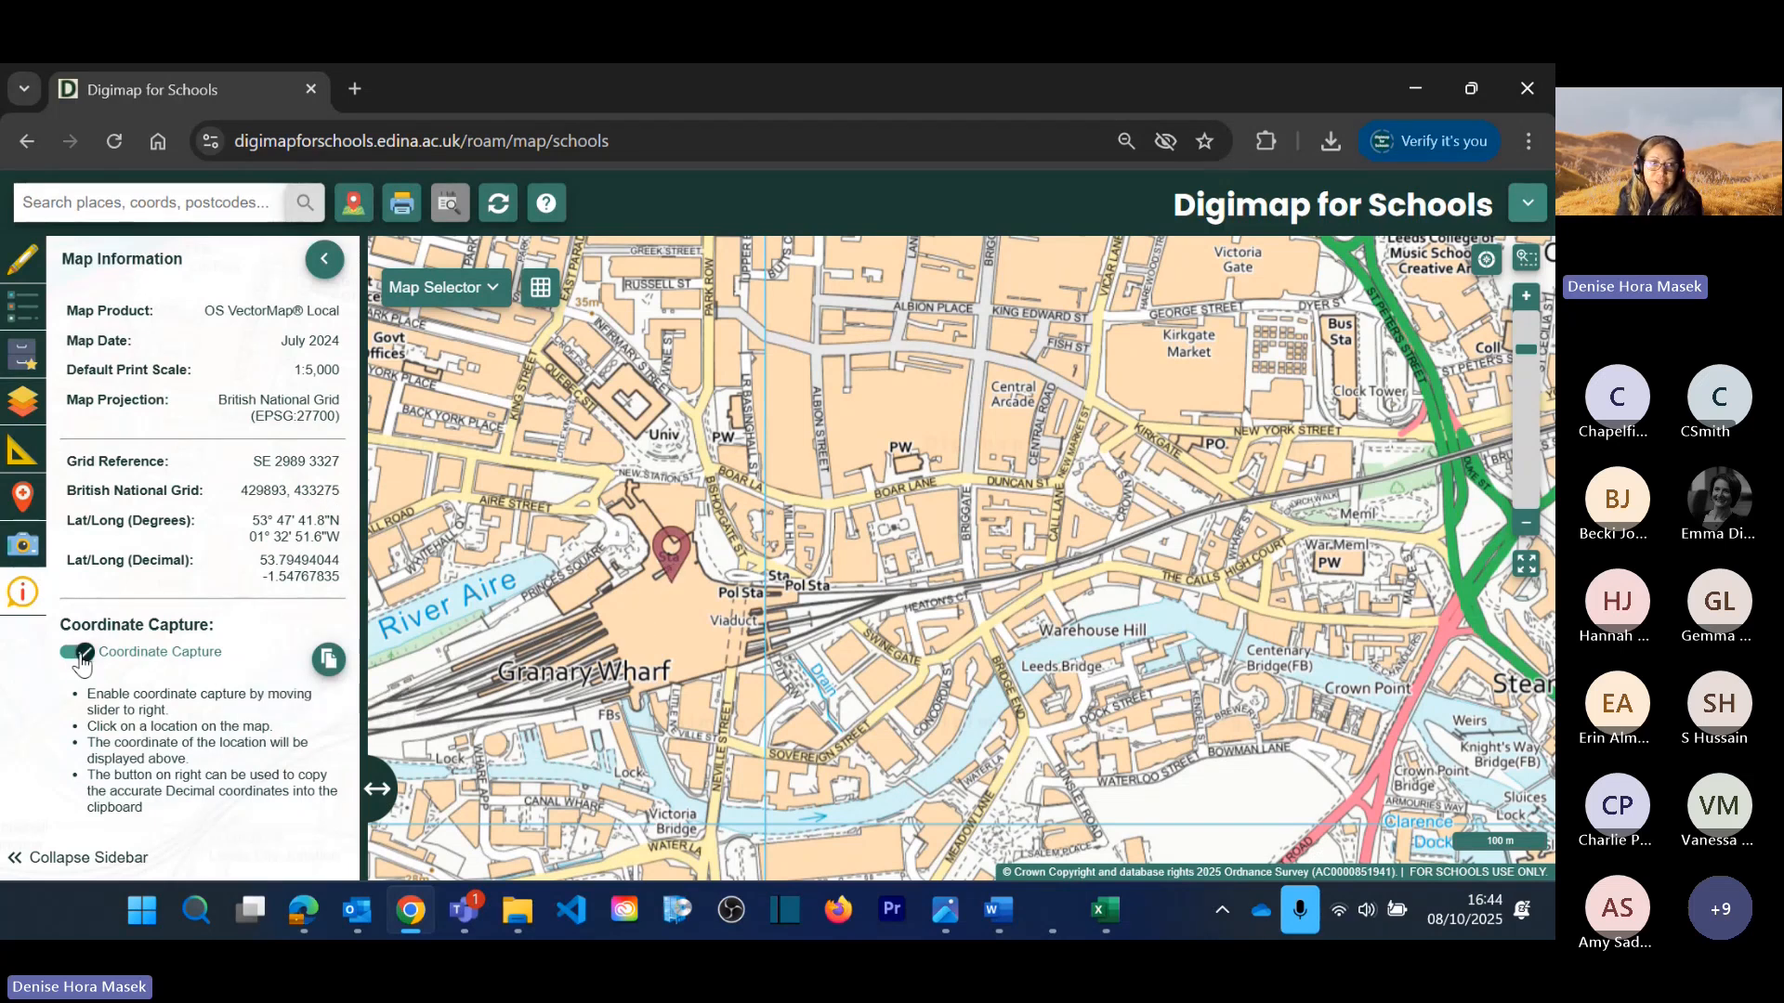
left_click(77, 652)
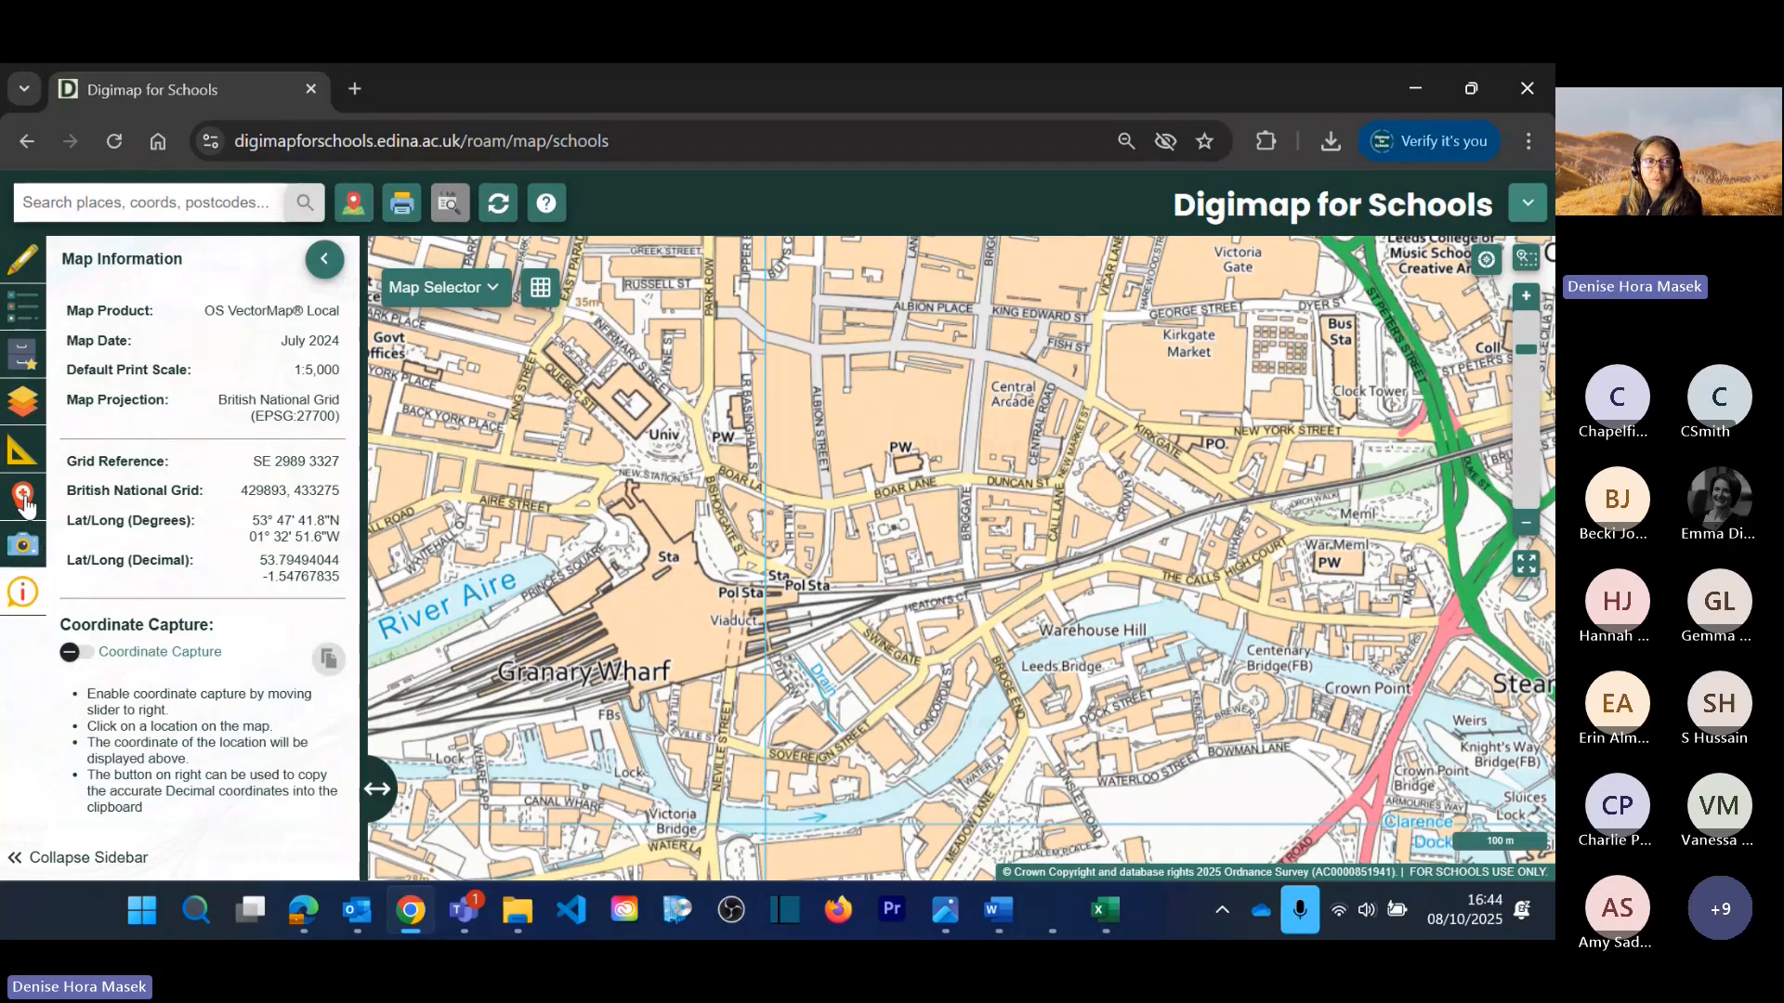
Step: Import London Touristic Attractions.csv from the "Data - Add your own data to DfS" folder as your own data points
left_click(23, 499)
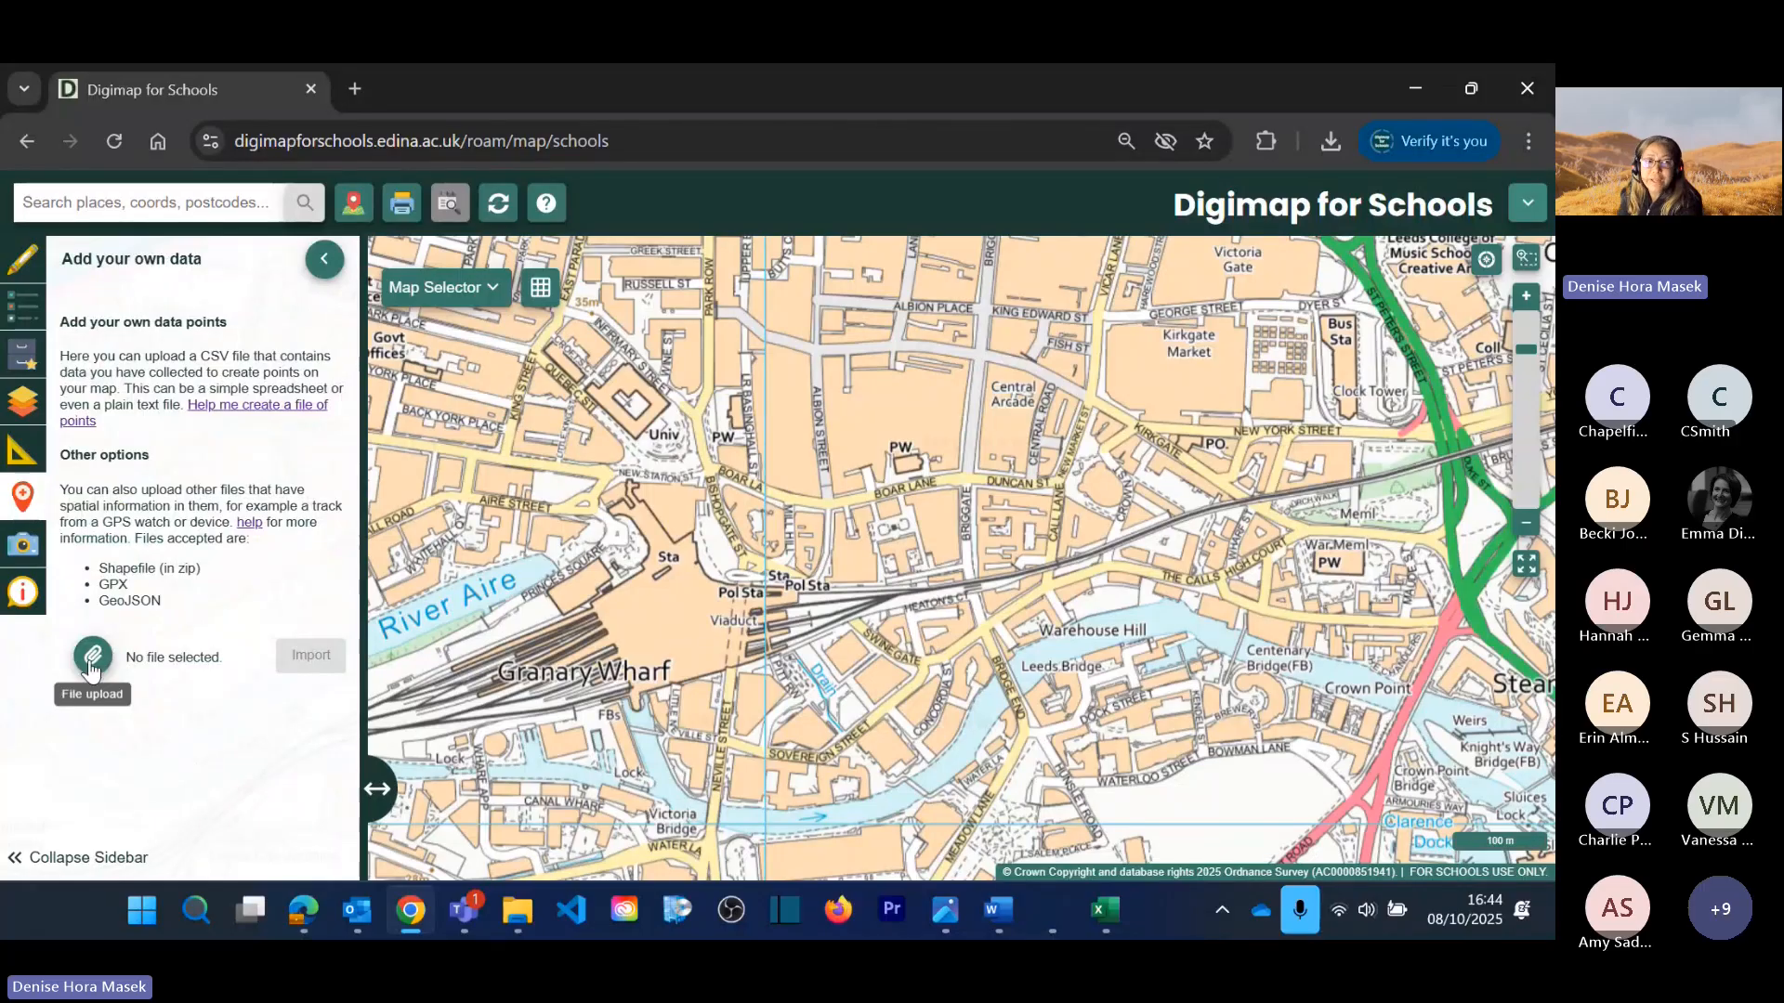
left_click(94, 660)
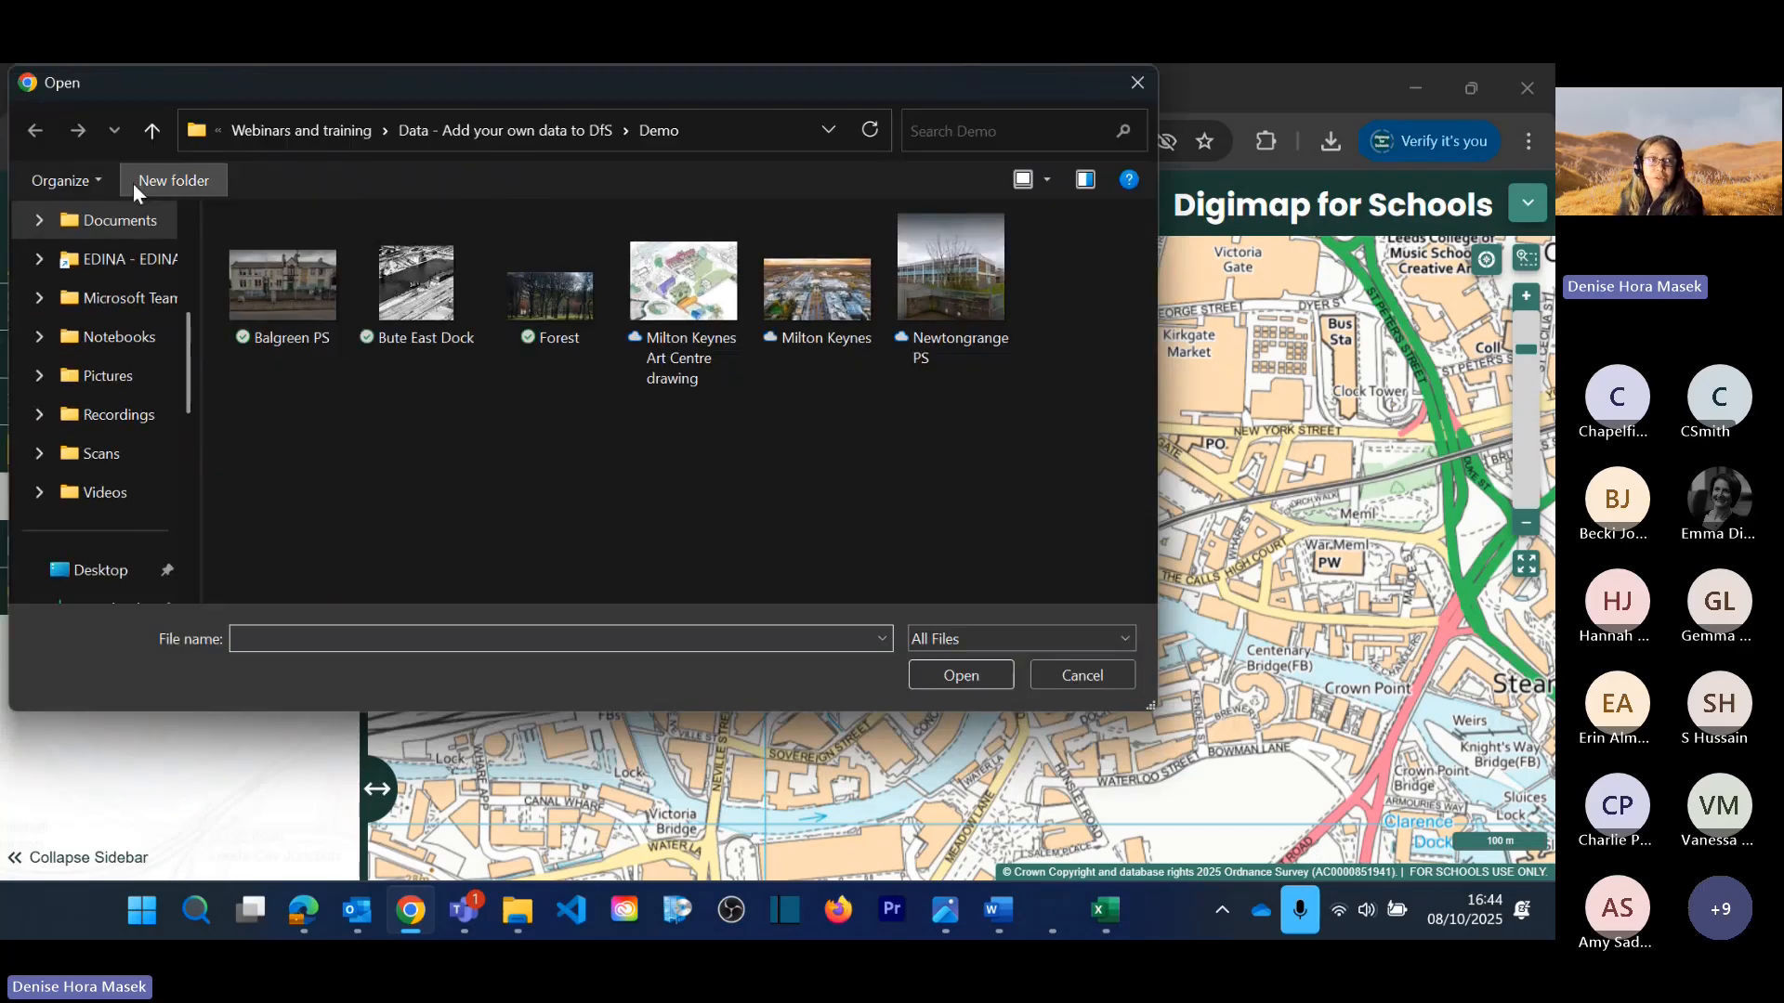
left_click(150, 139)
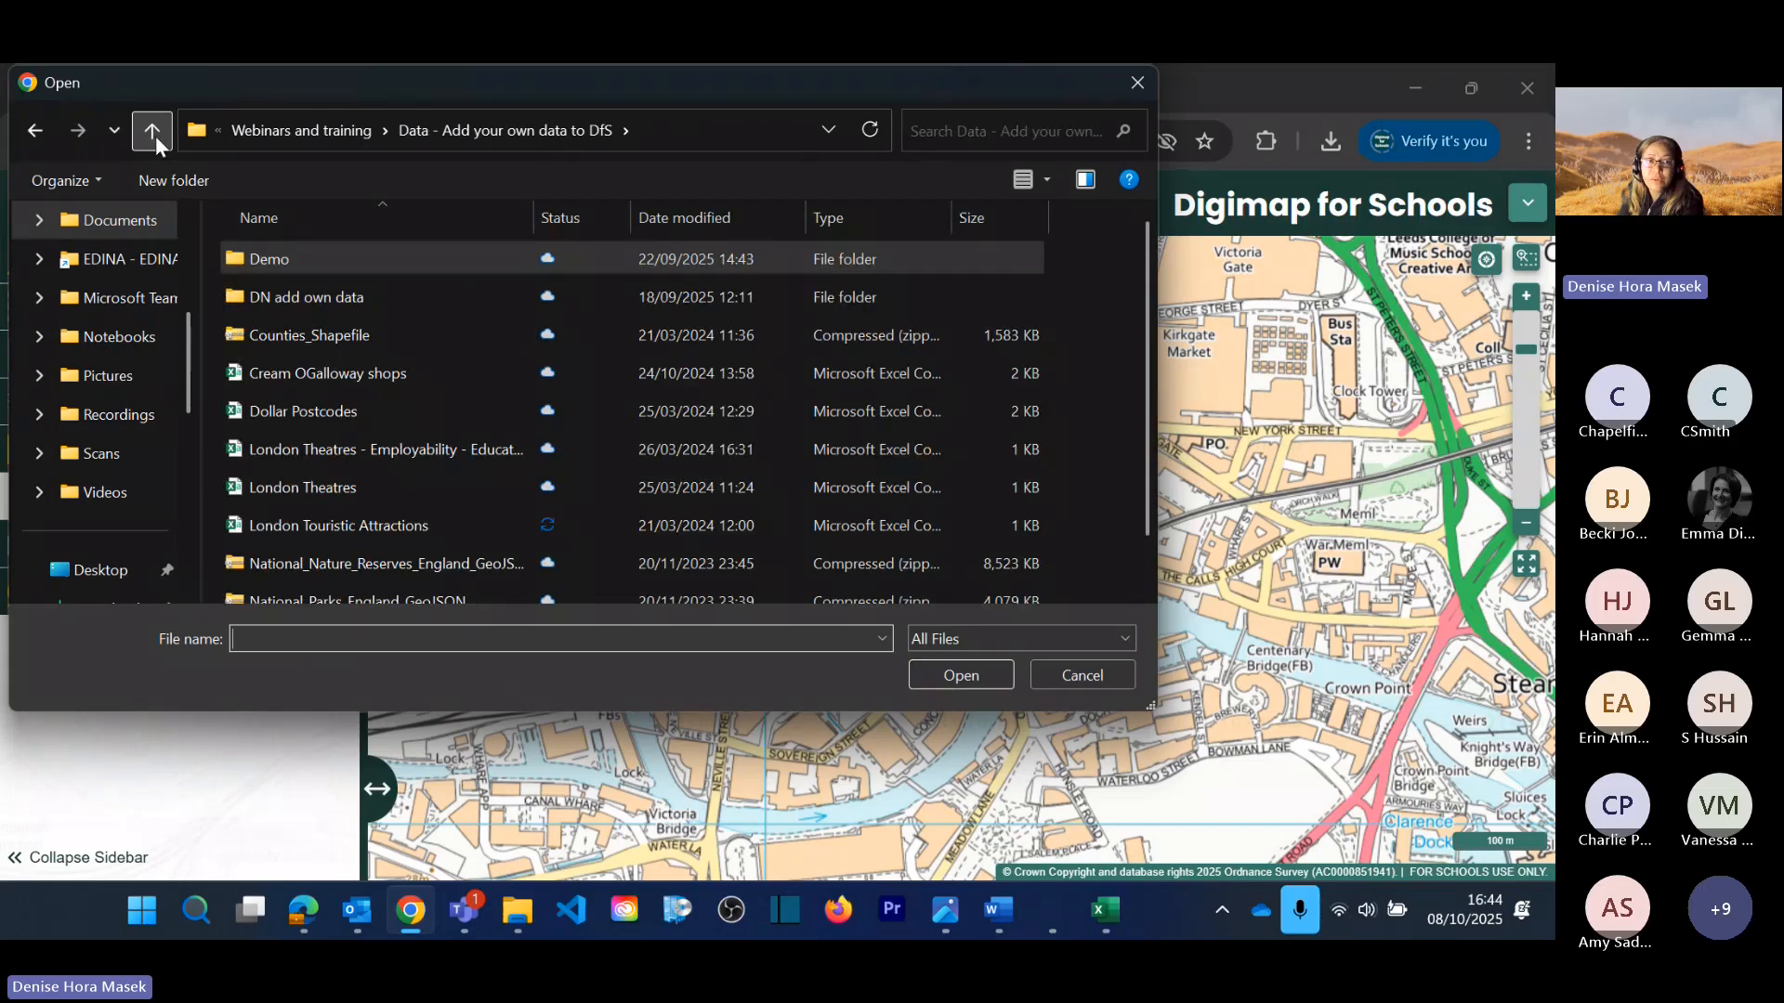
left_click(377, 530)
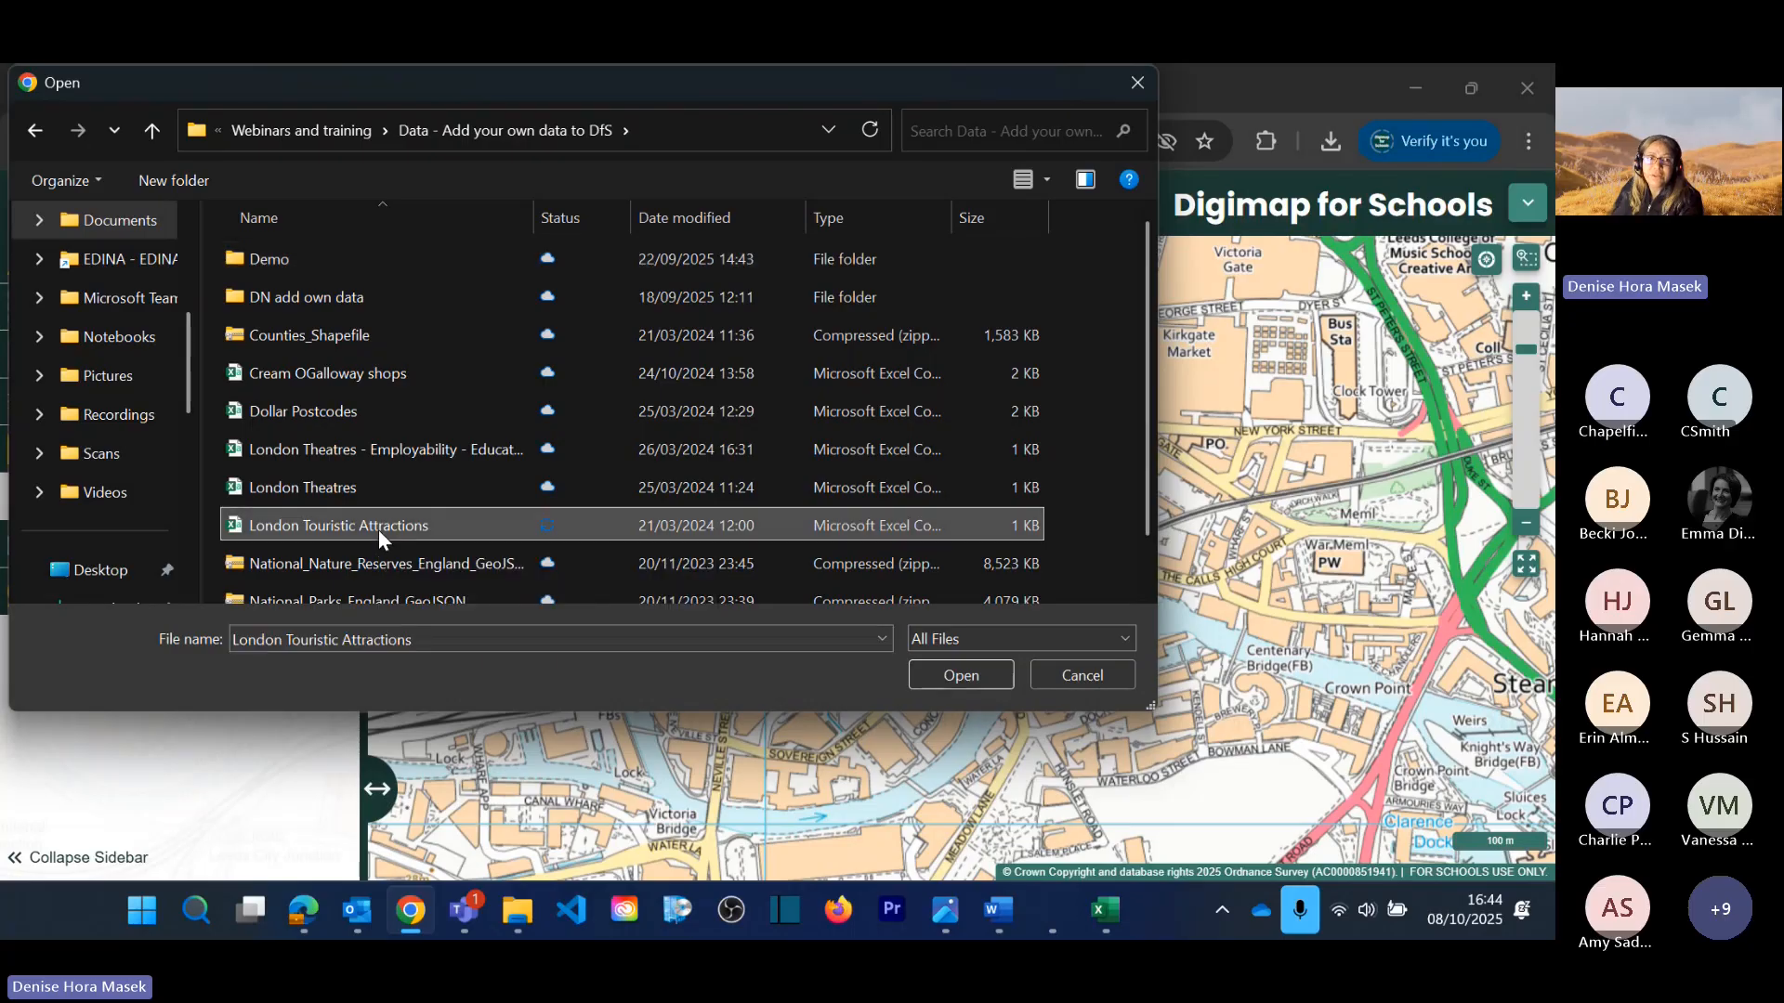
left_click(972, 678)
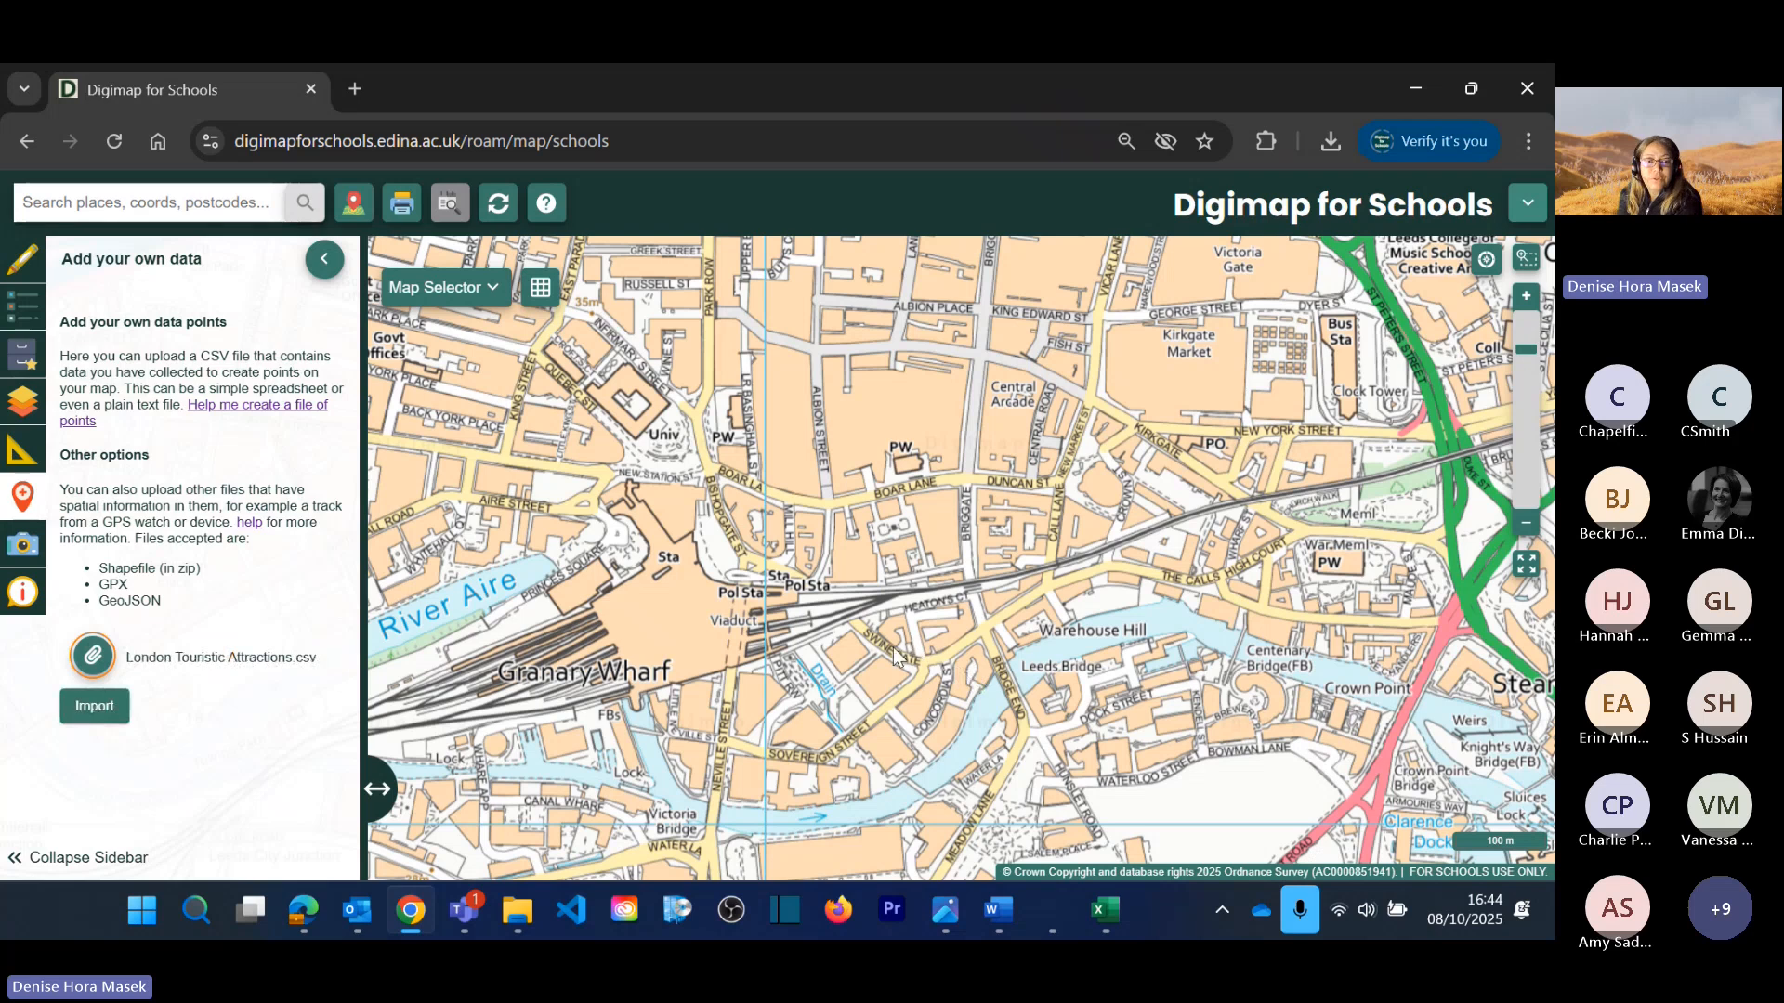
left_click(89, 708)
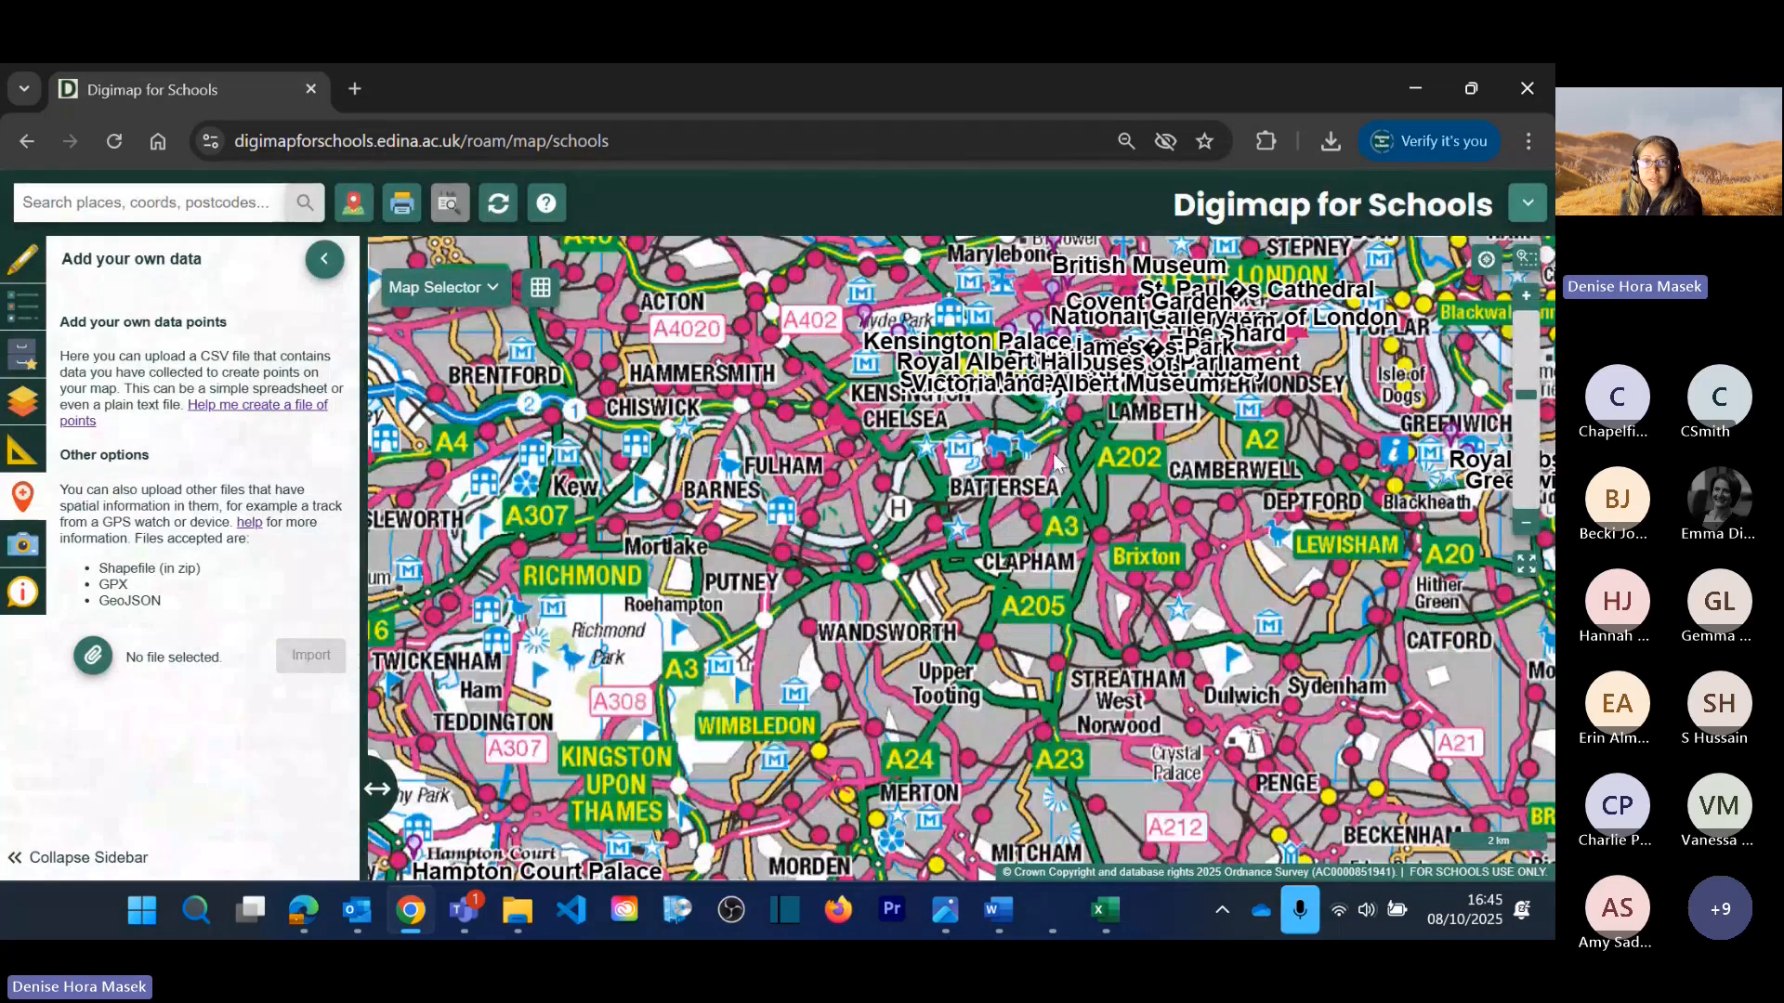
Step: Box-select the imported attraction markers across central London and Greenwich and change their fill colour to yellow
left_click_drag(1057, 462, 783, 683)
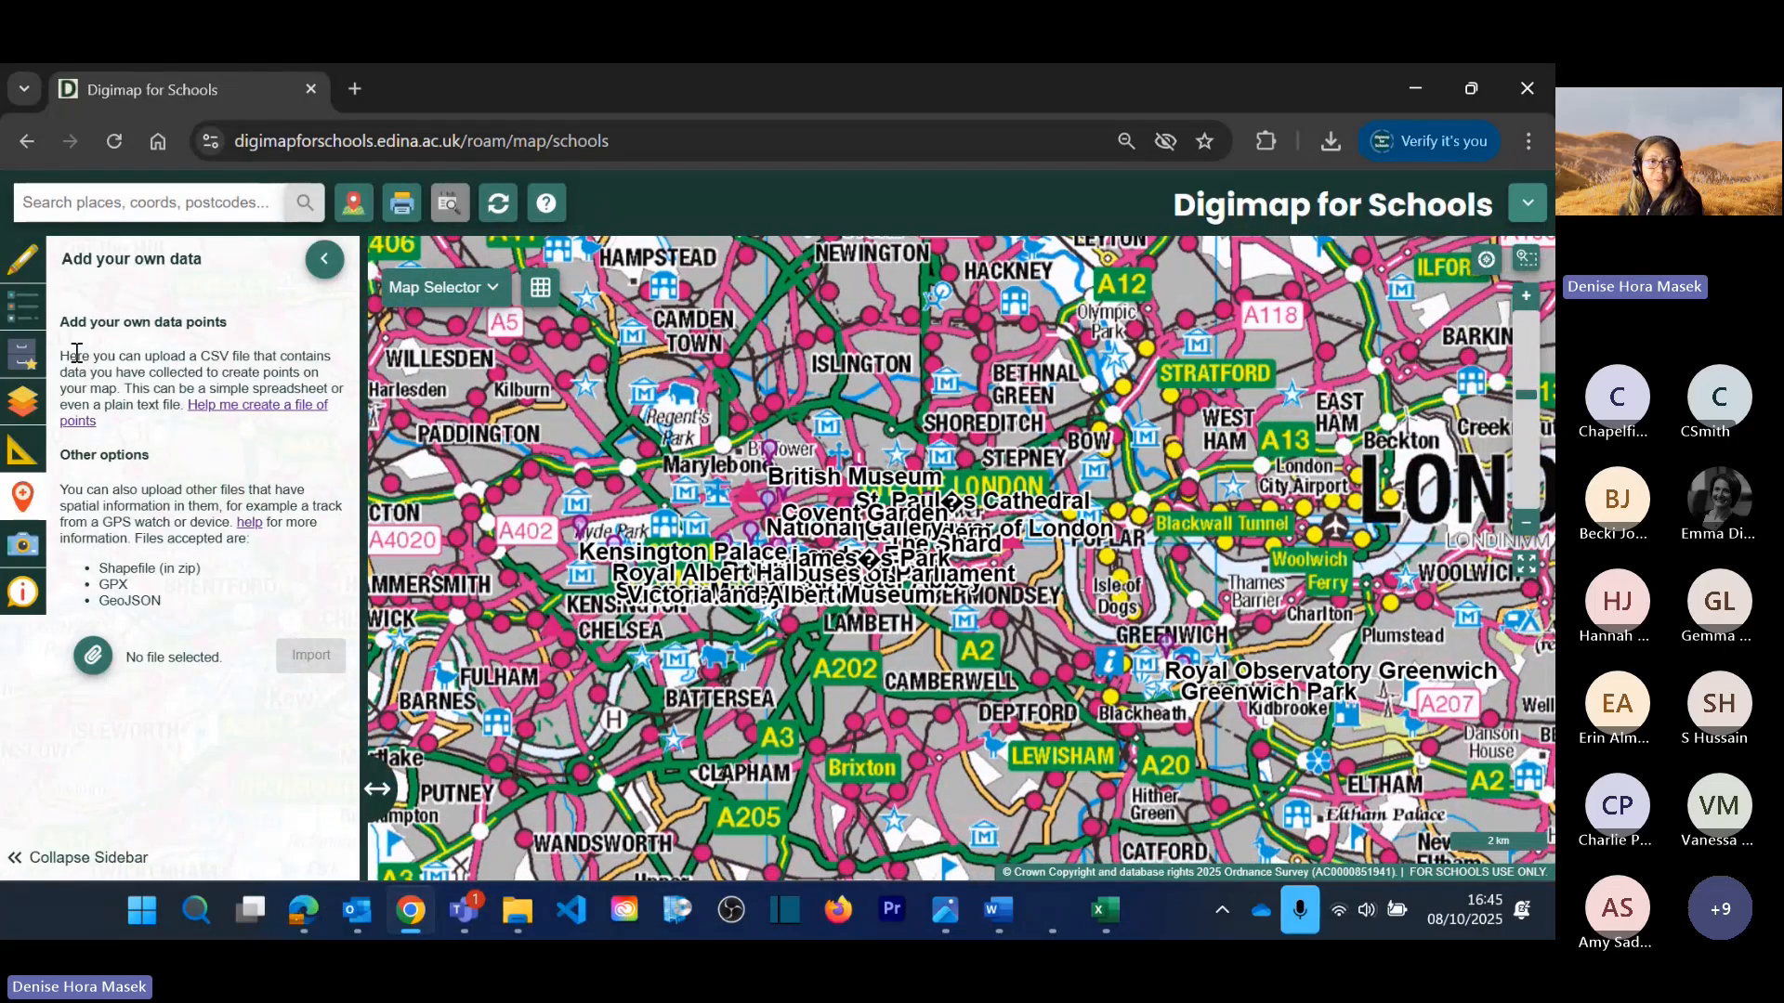
left_click(26, 263)
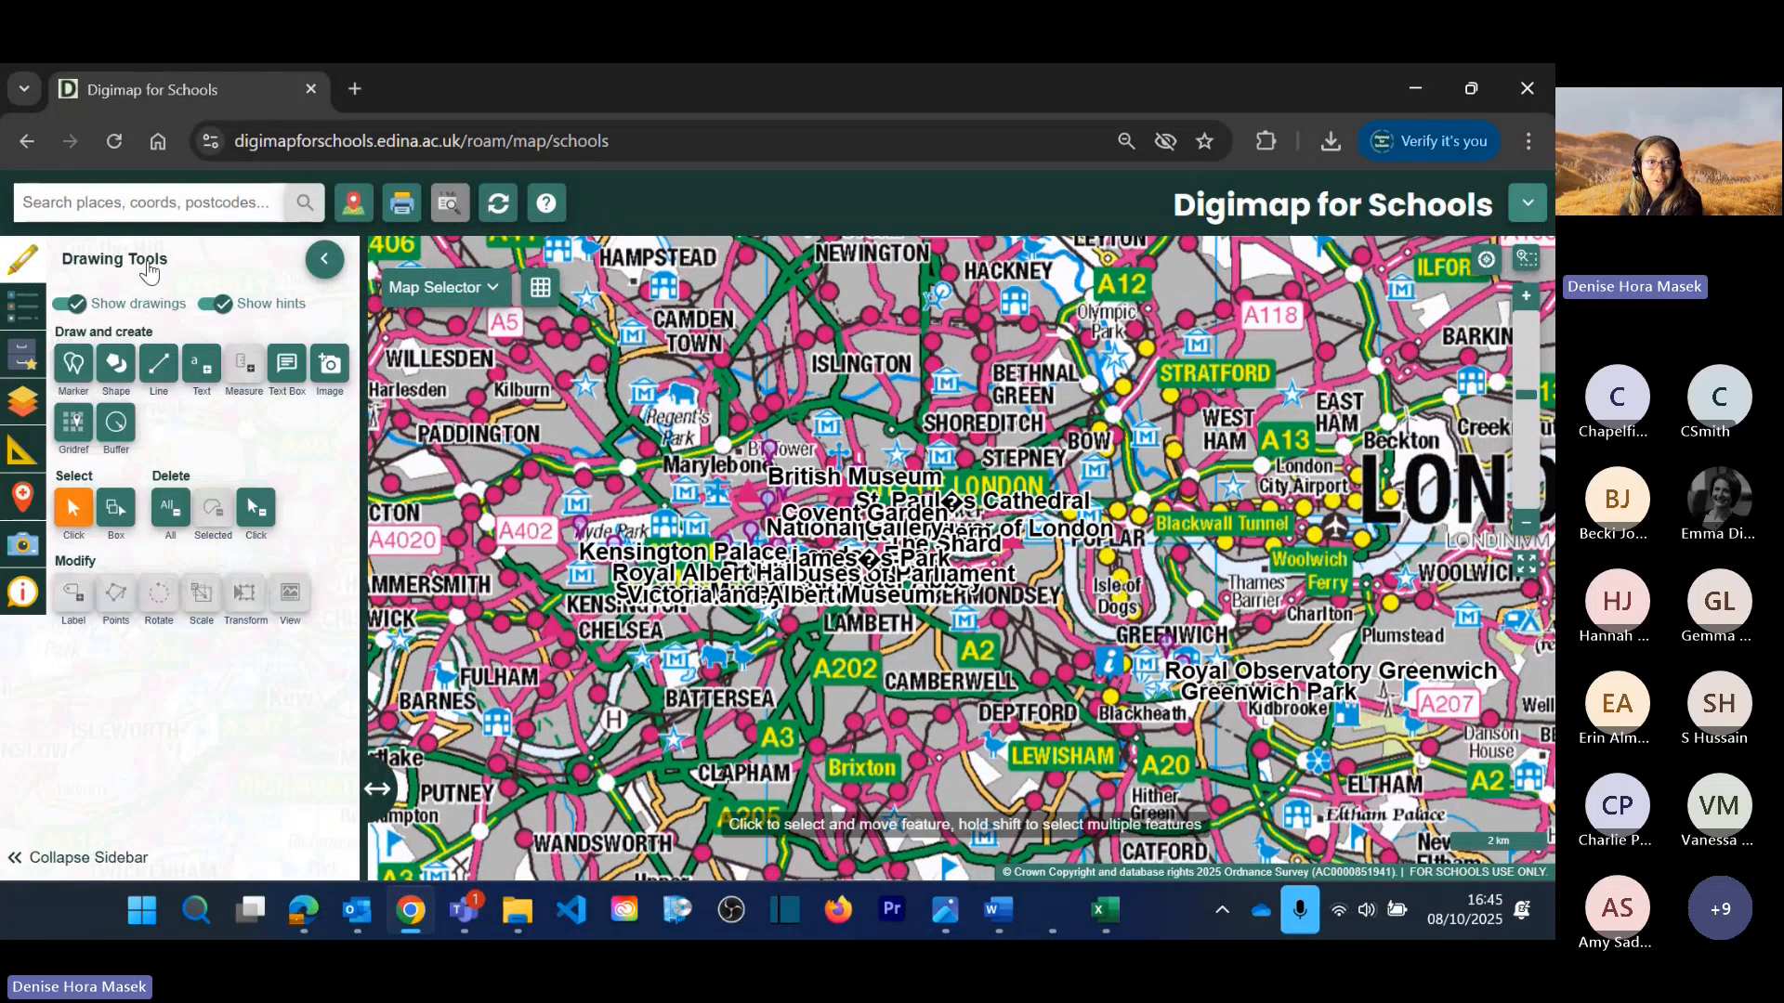
left_click(114, 512)
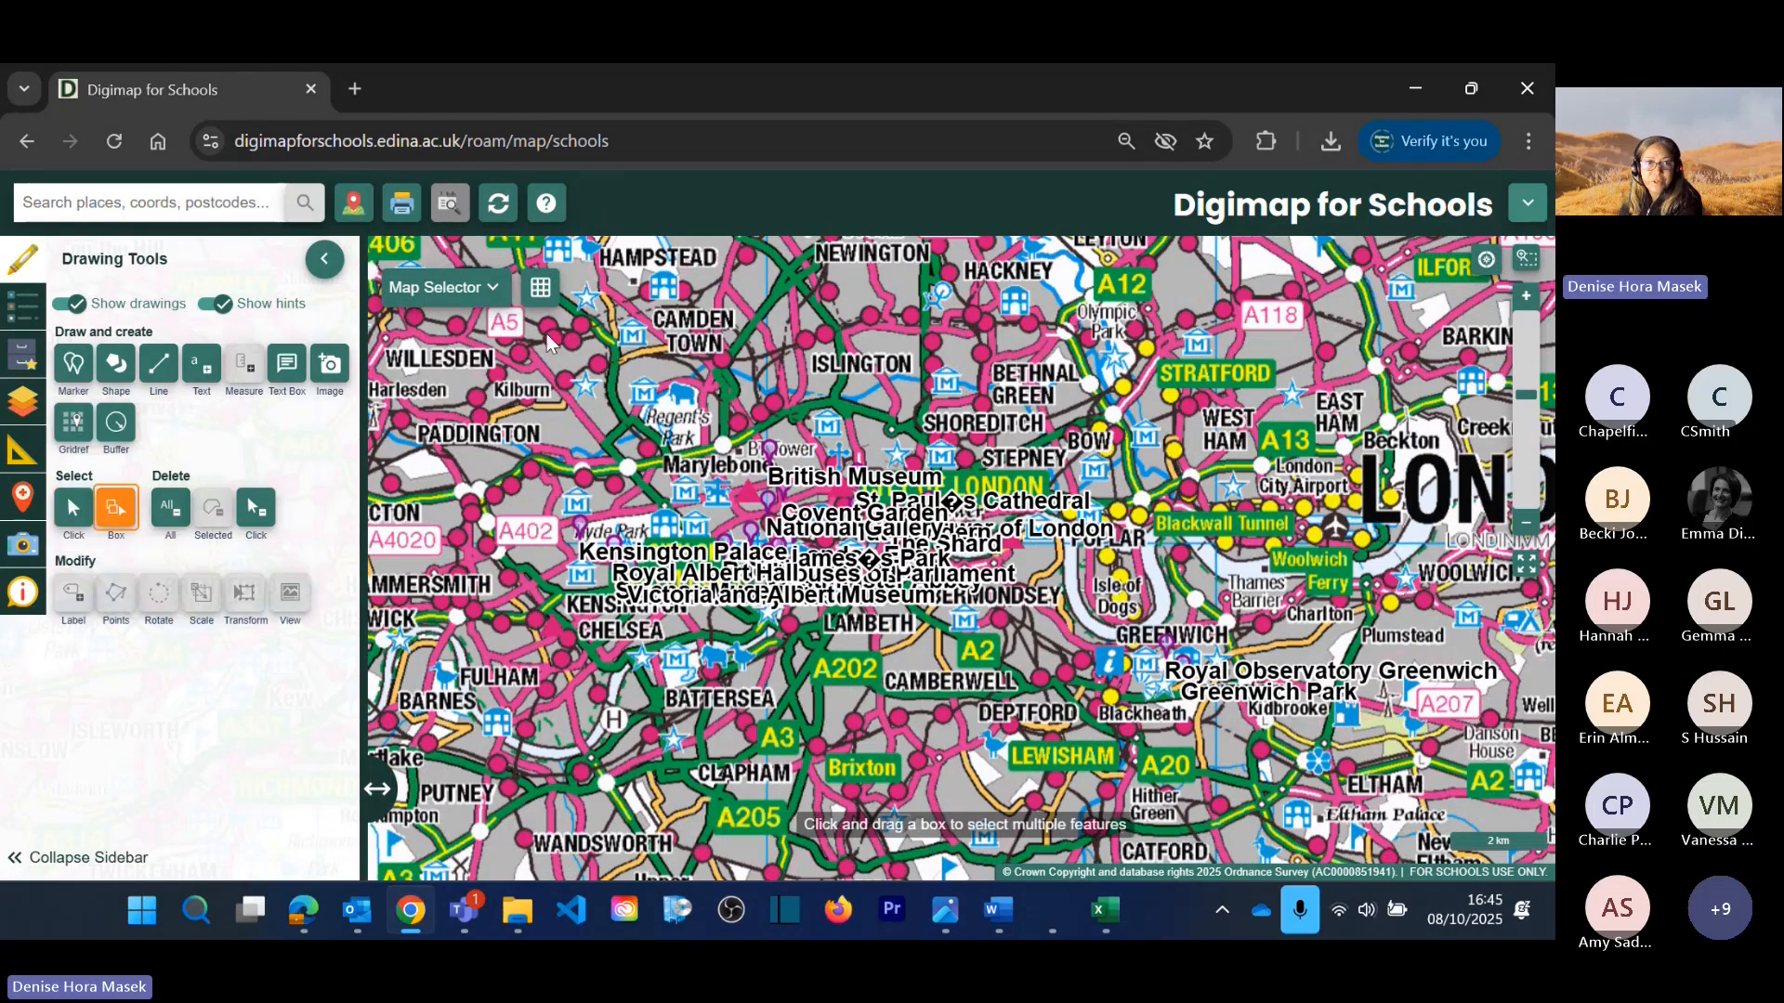
mouse_move(532, 329)
left_mouse_down()
mouse_move(596, 602)
mouse_move(966, 736)
mouse_move(1412, 789)
left_mouse_up()
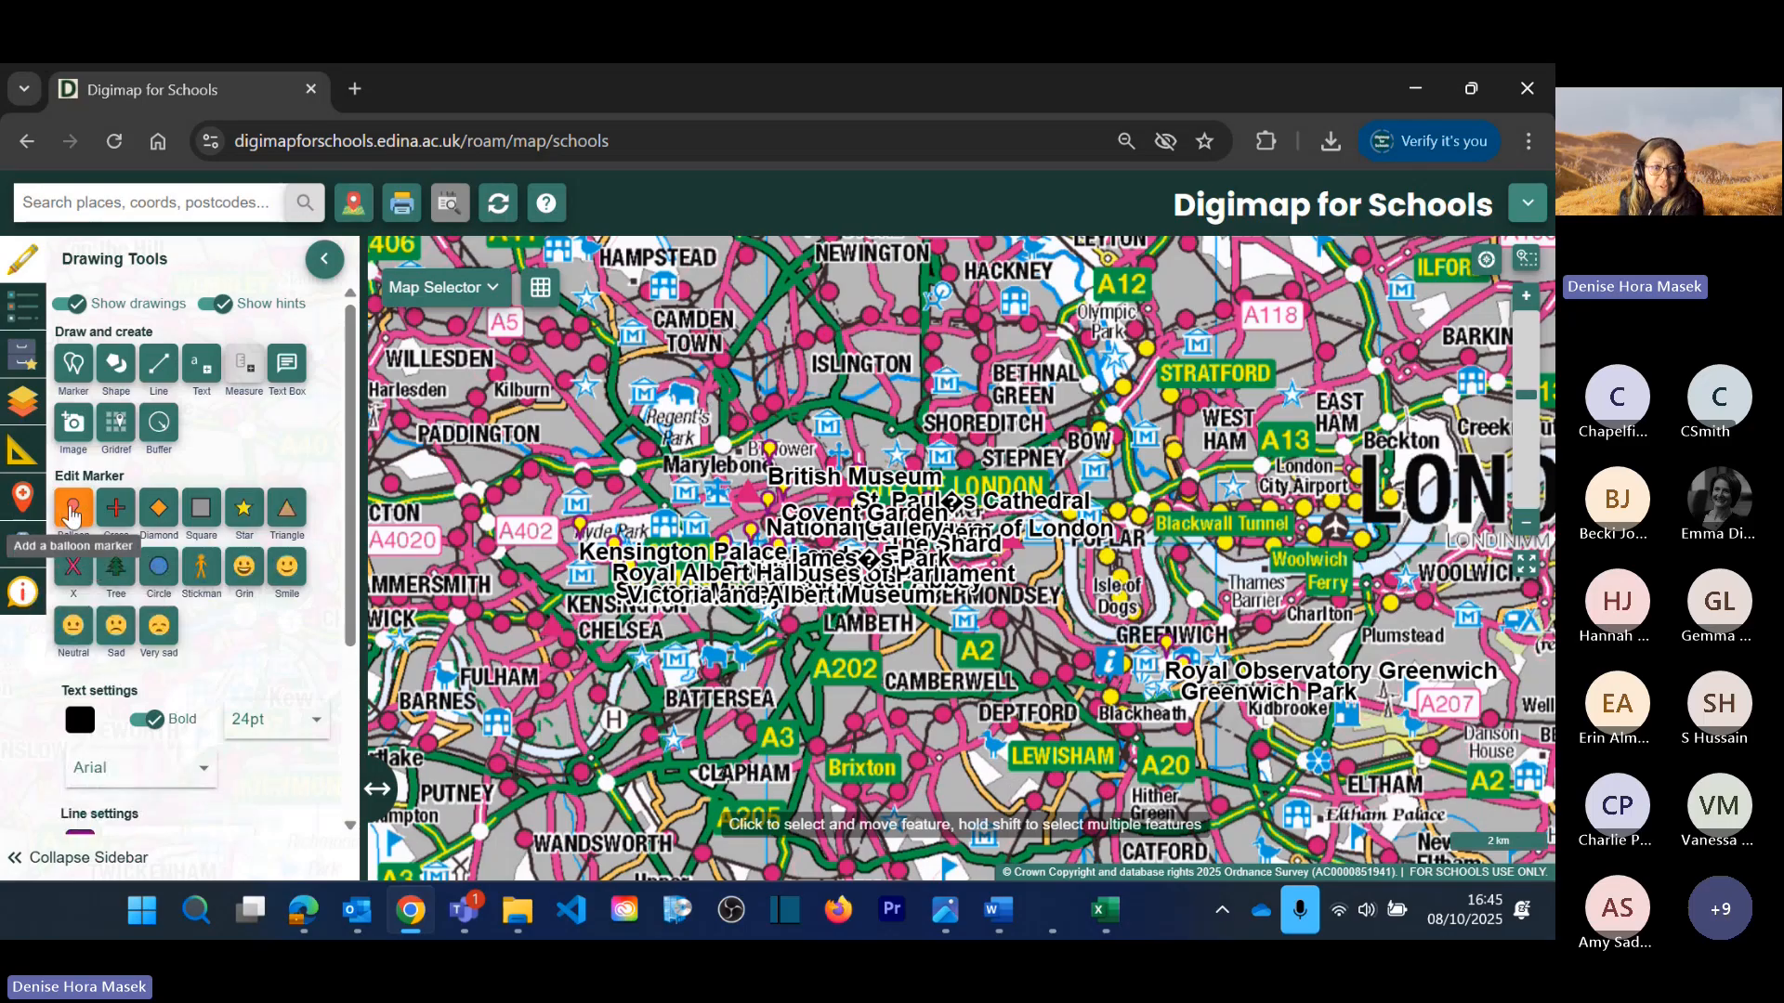
scroll(269, 631, "down", 3)
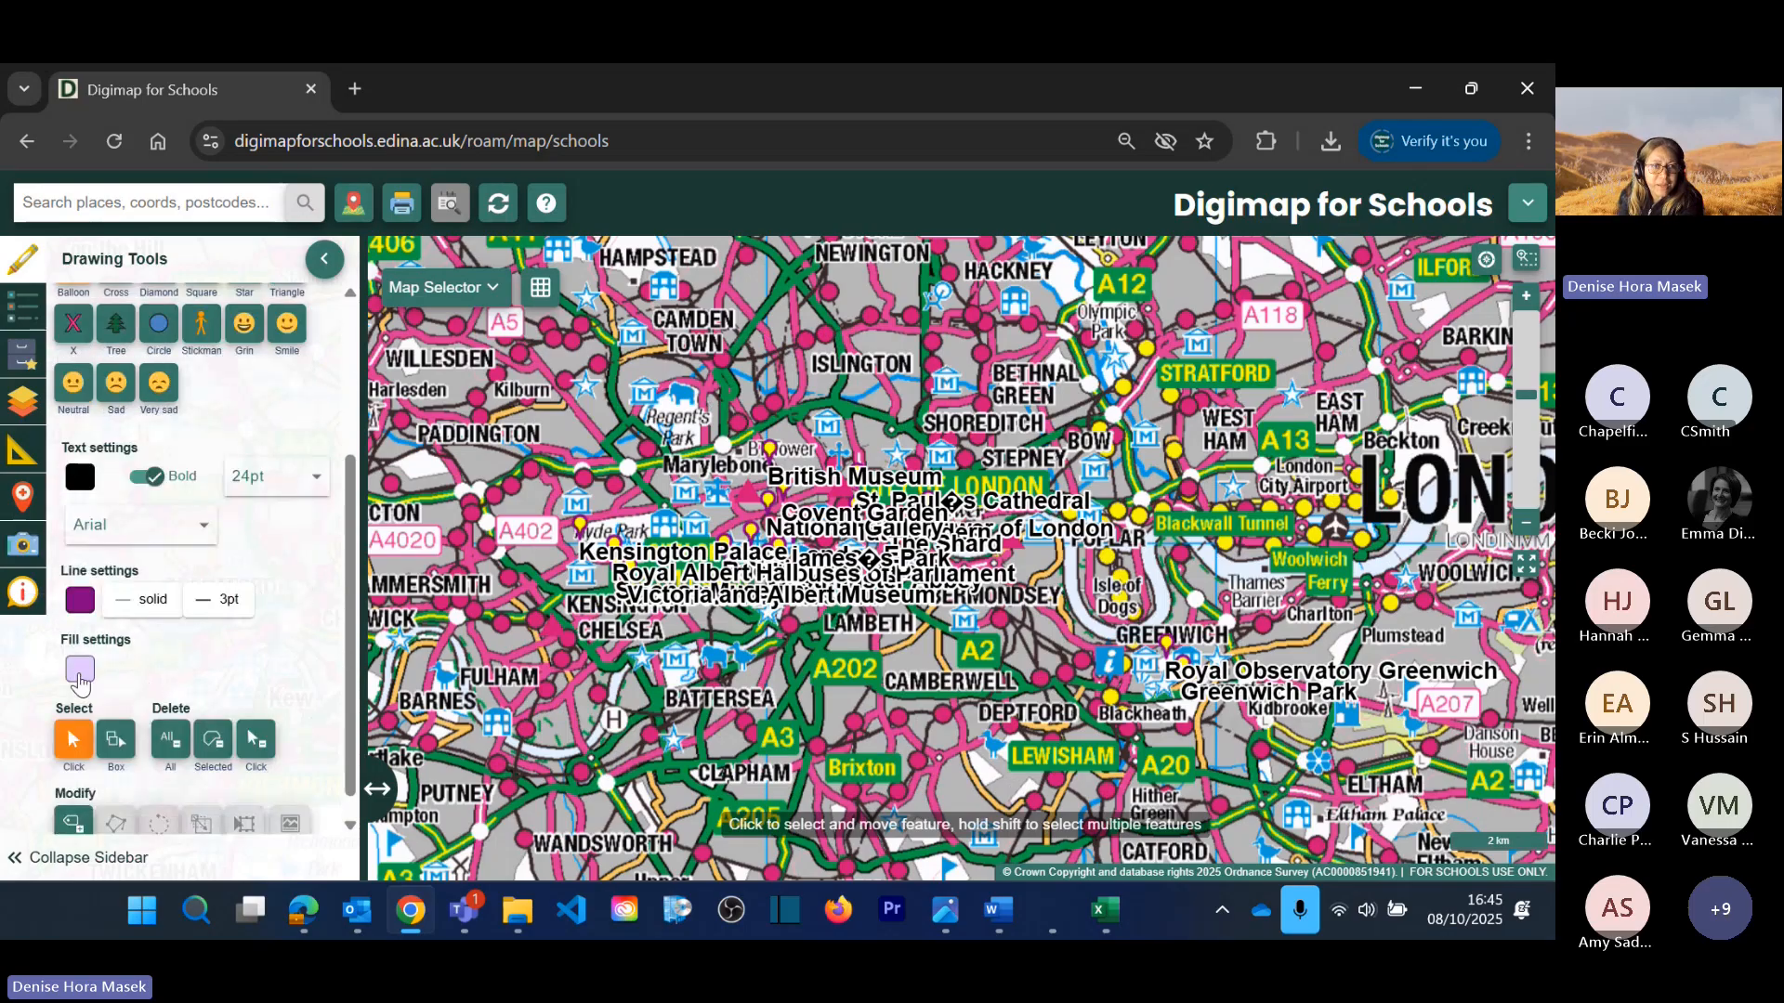
left_click(80, 672)
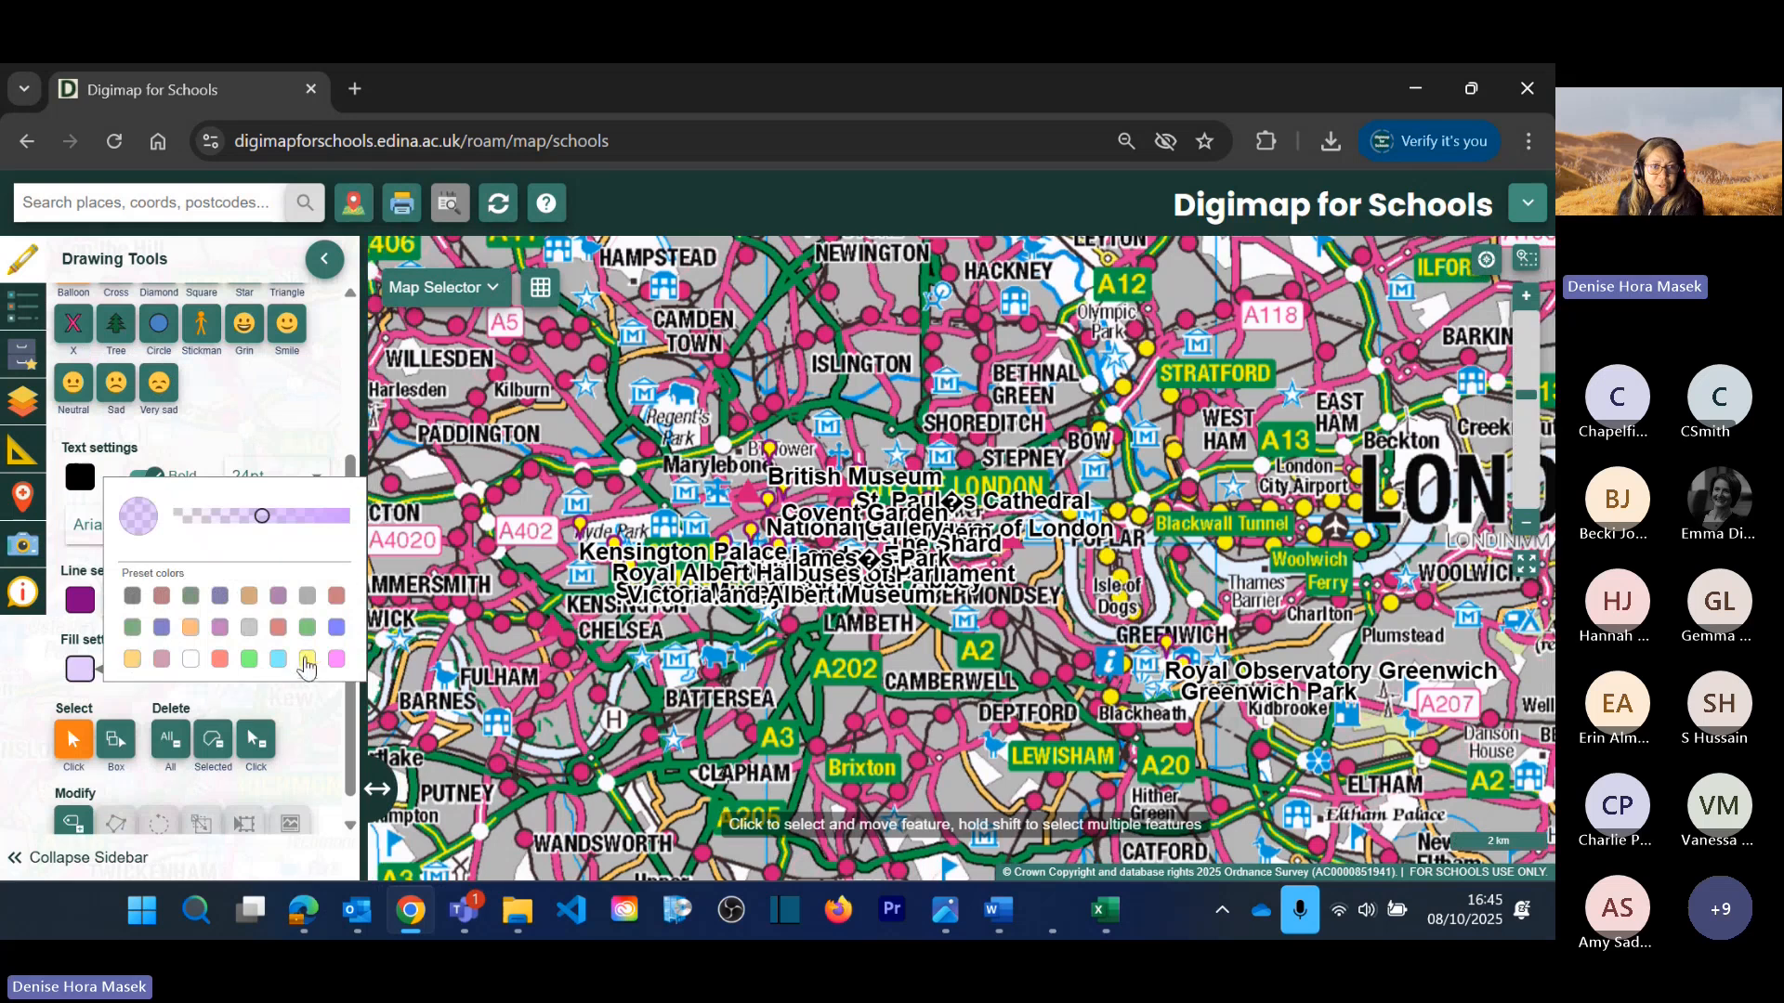
left_click(307, 660)
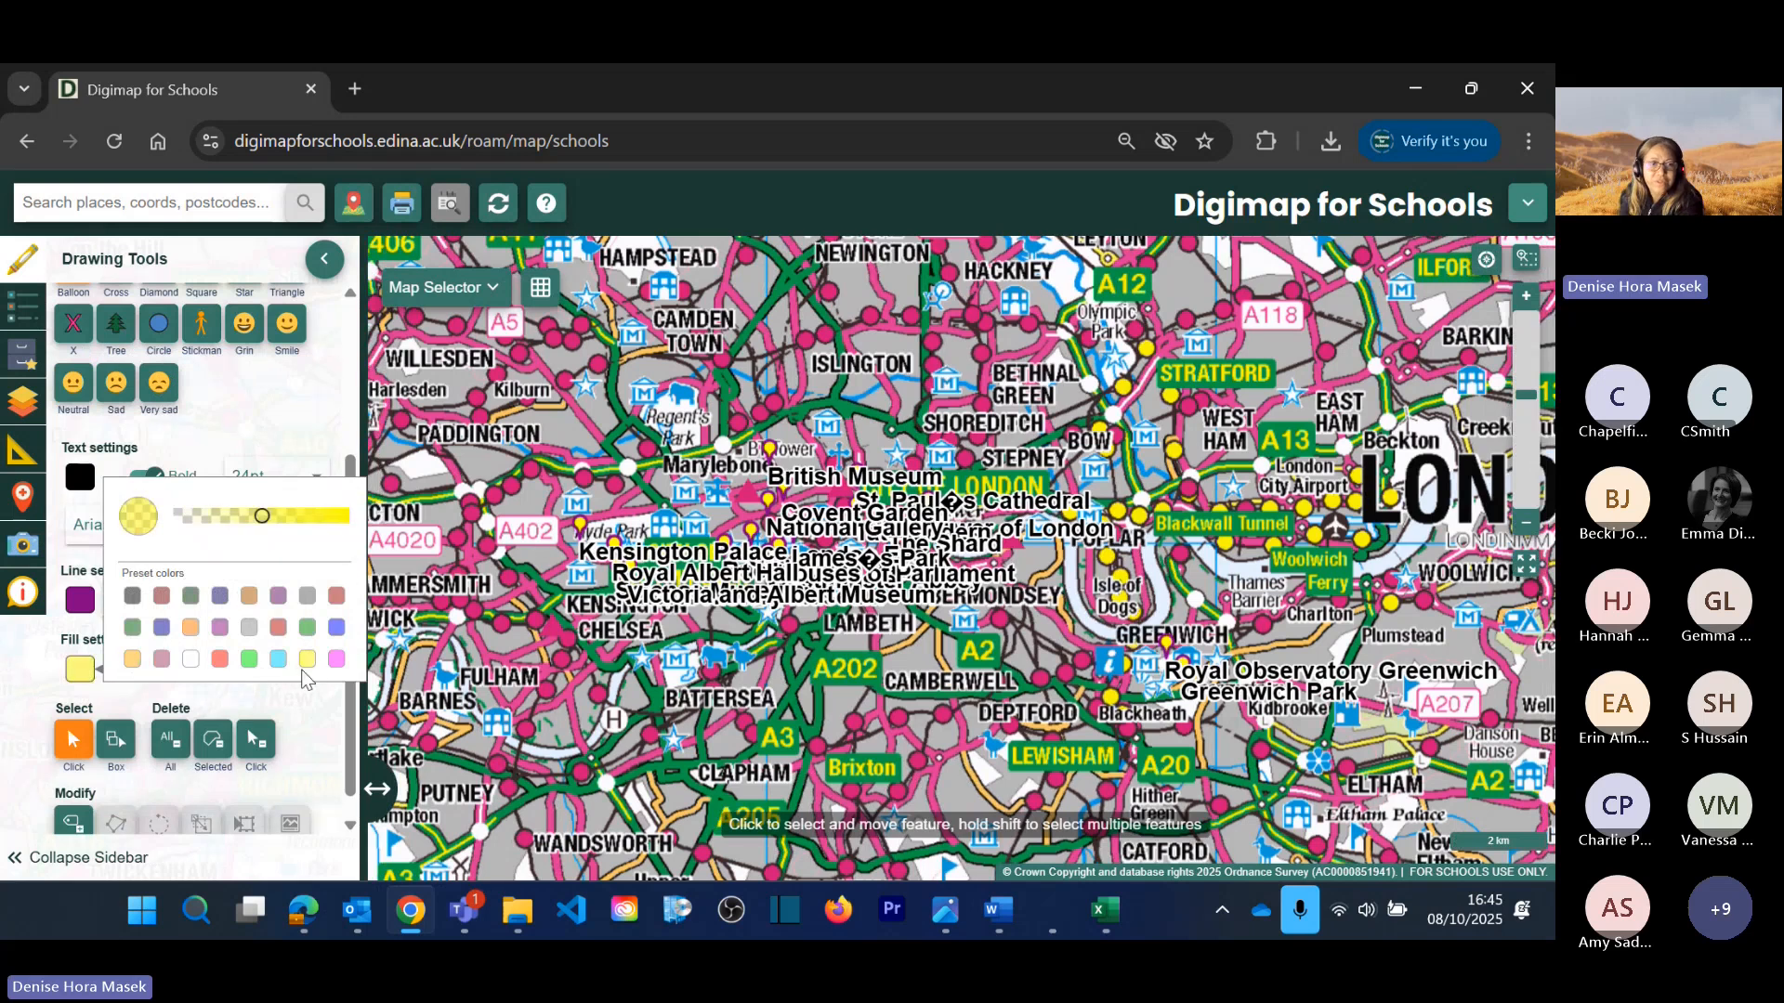
left_click(987, 381)
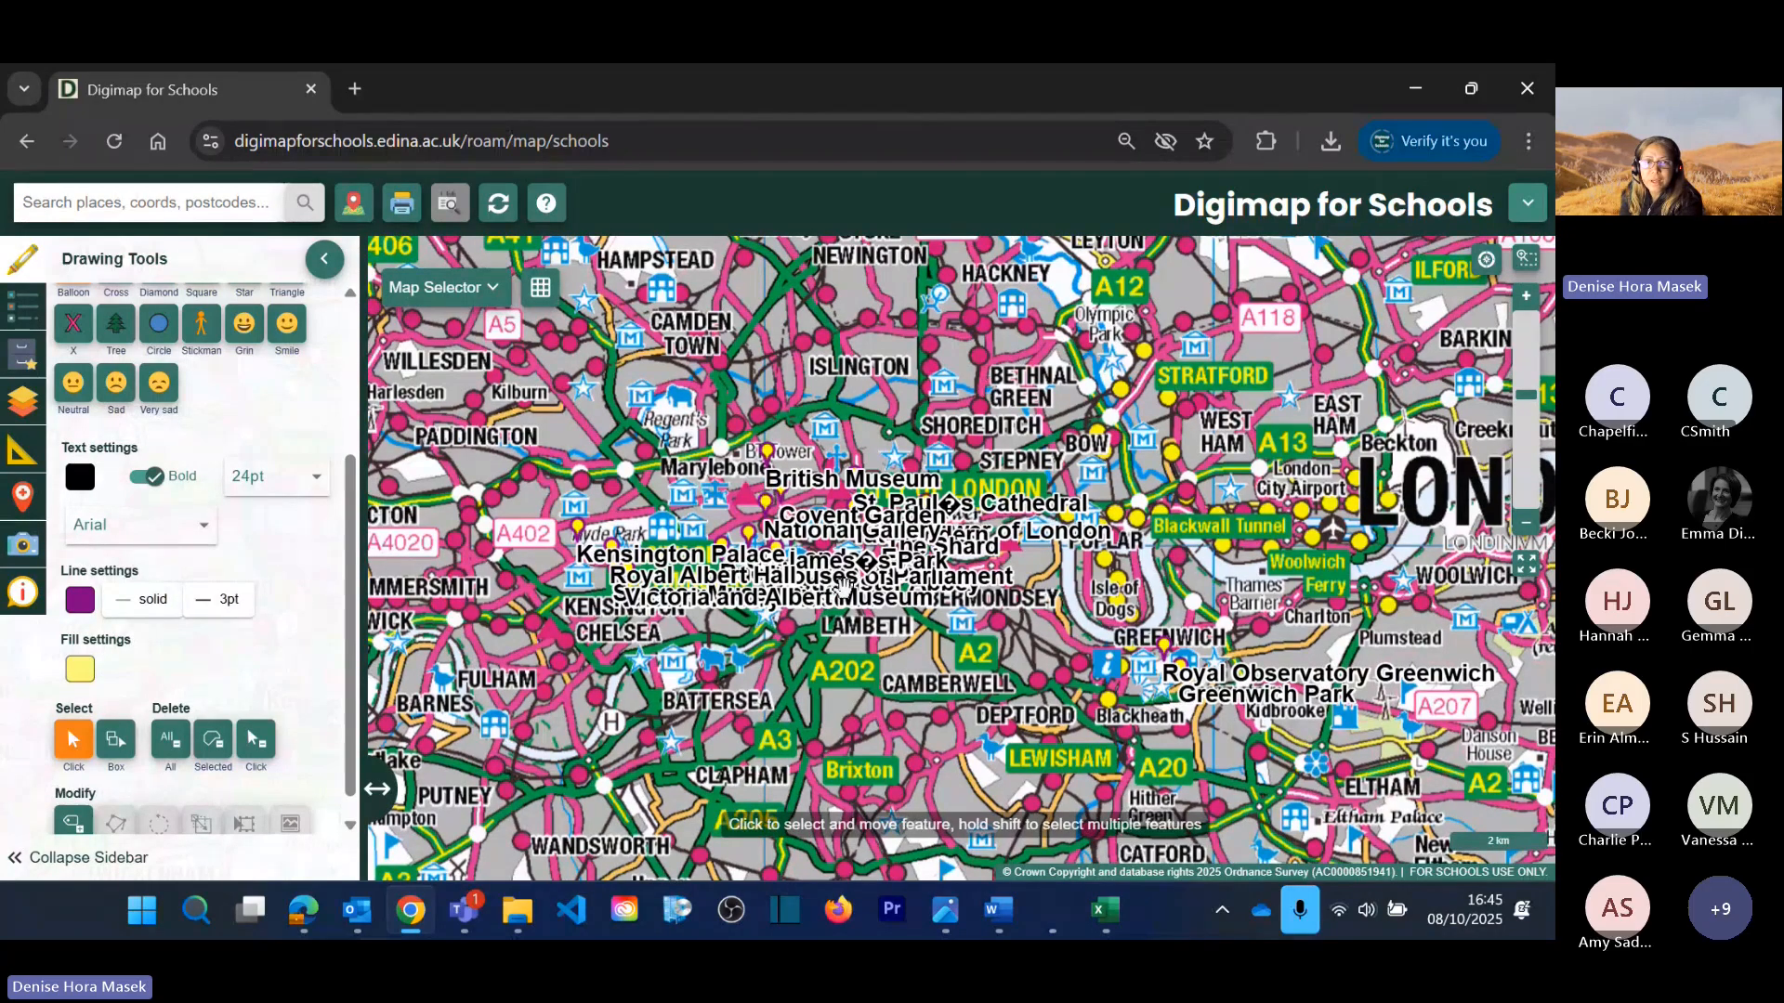
Step: Switch the map of central London from Ordnance Survey to Aerial imagery beneath the imported attraction markers
scroll(846, 585, "up", 1)
left_click_drag(855, 586, 1151, 701)
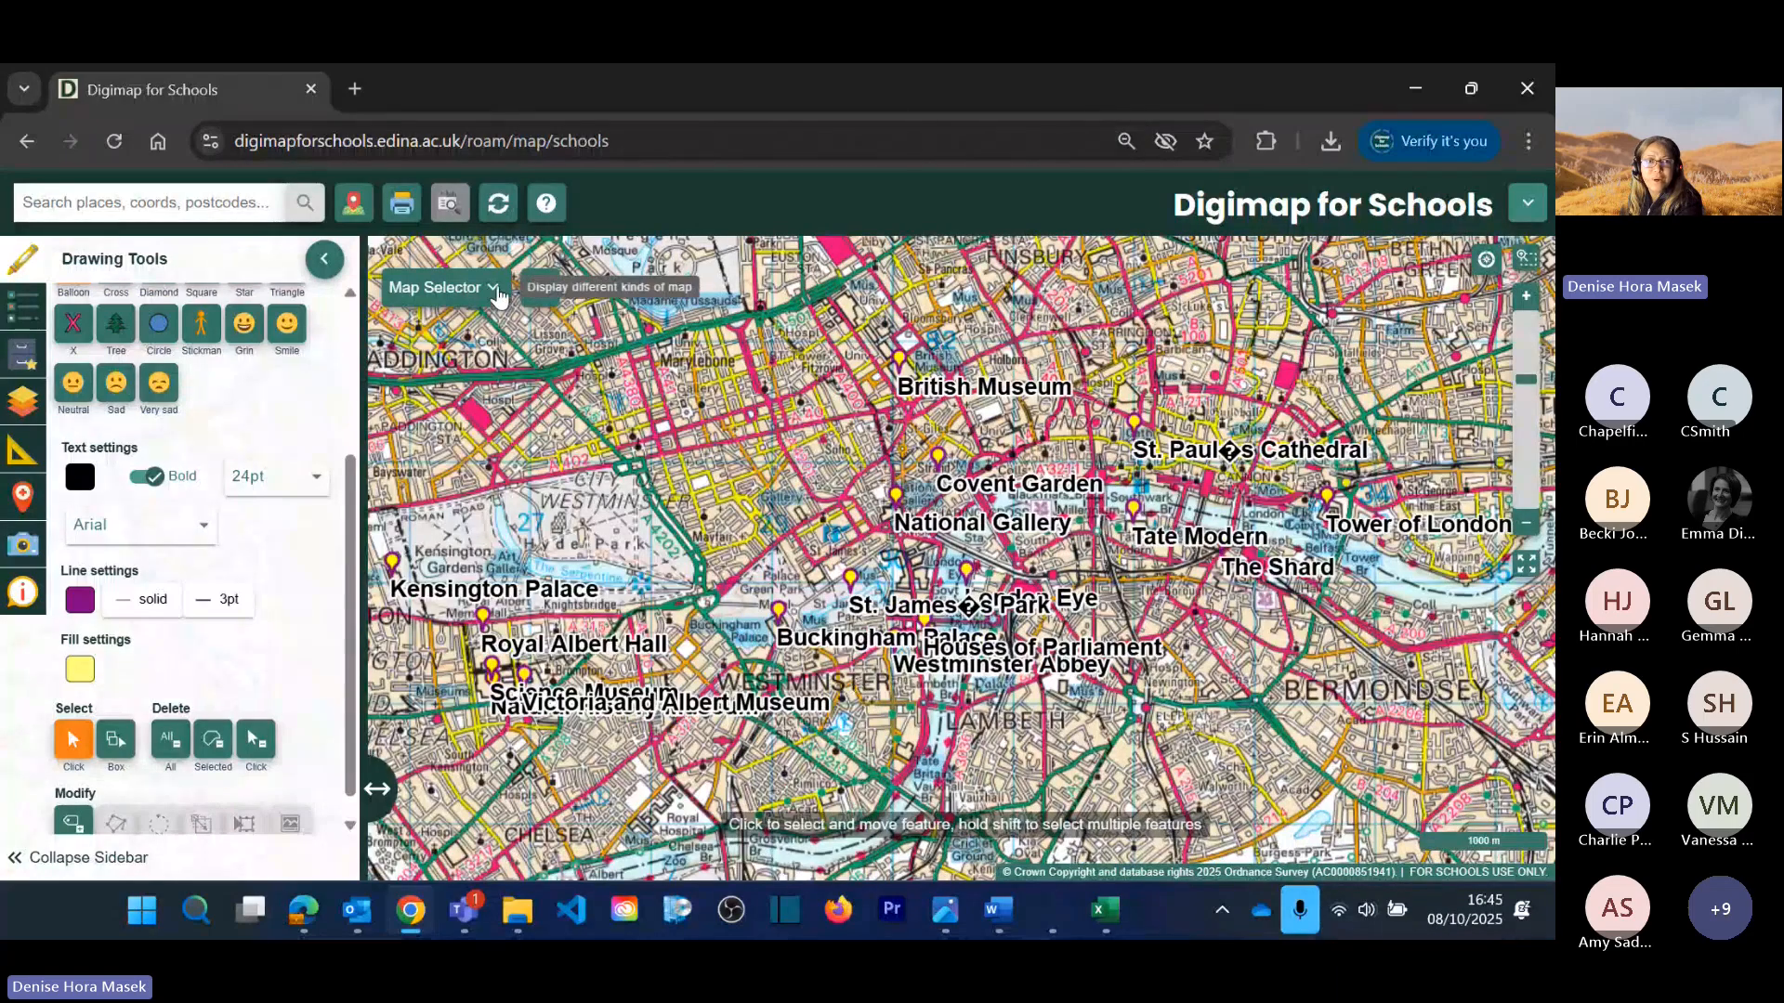
left_click(490, 287)
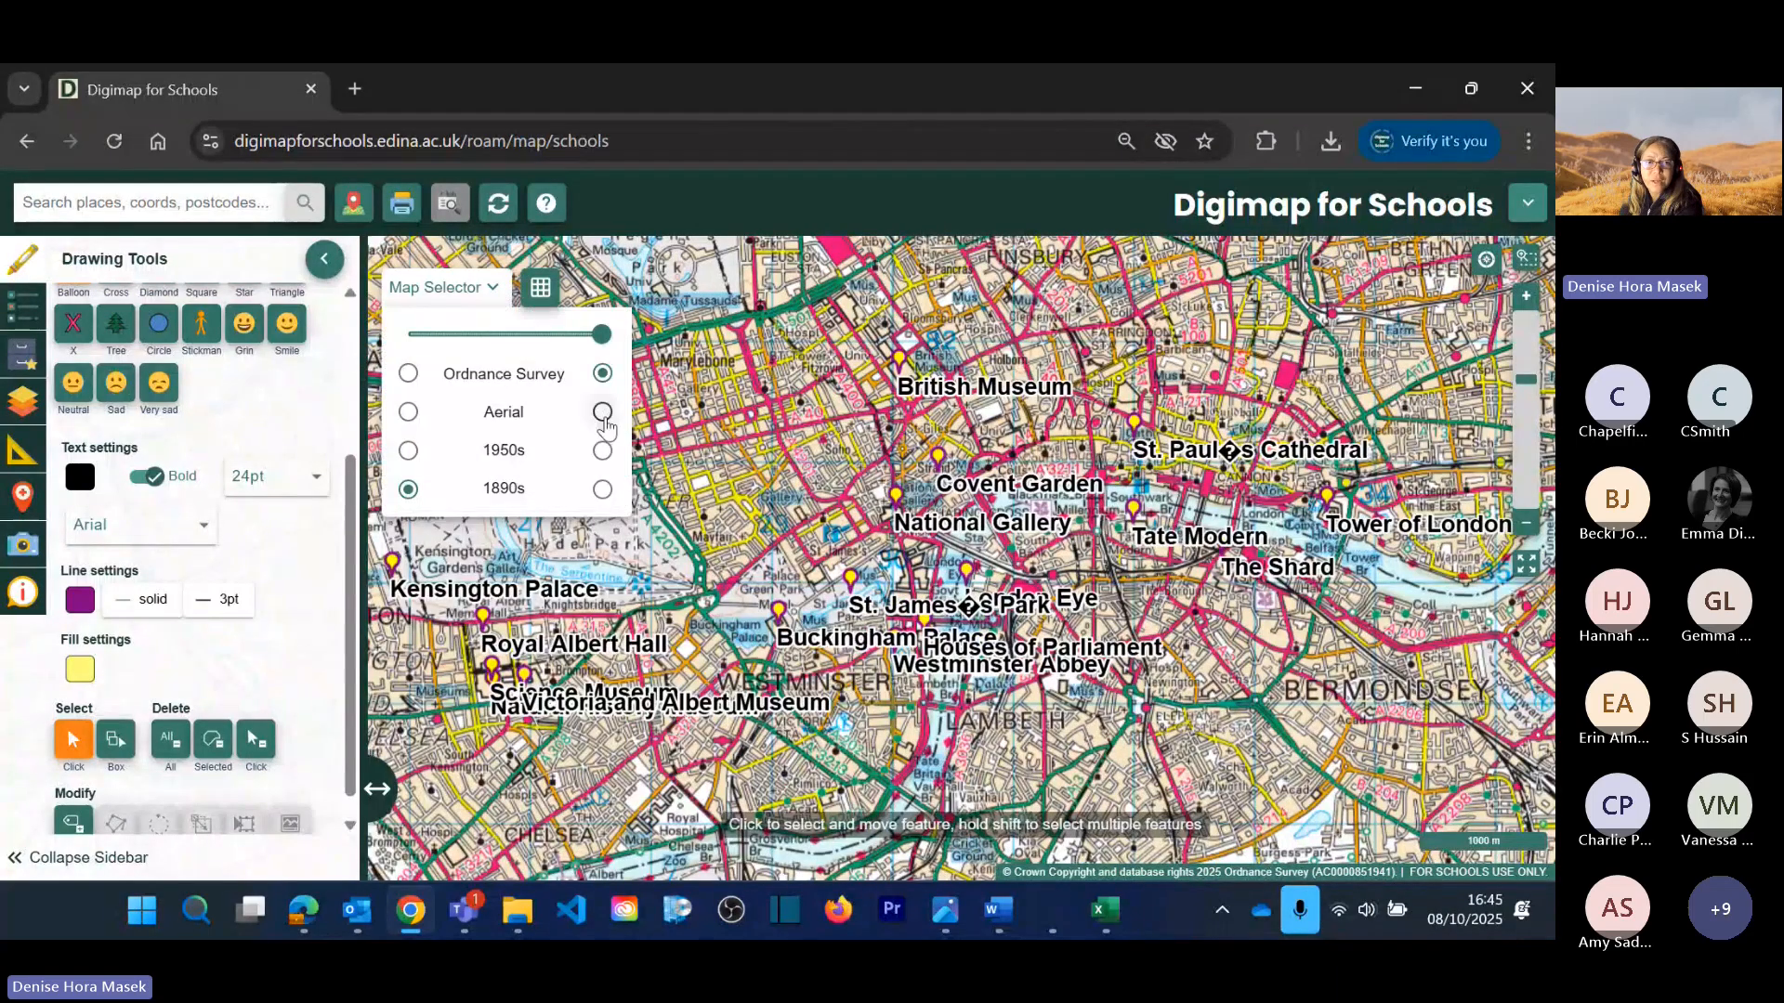
left_click(602, 412)
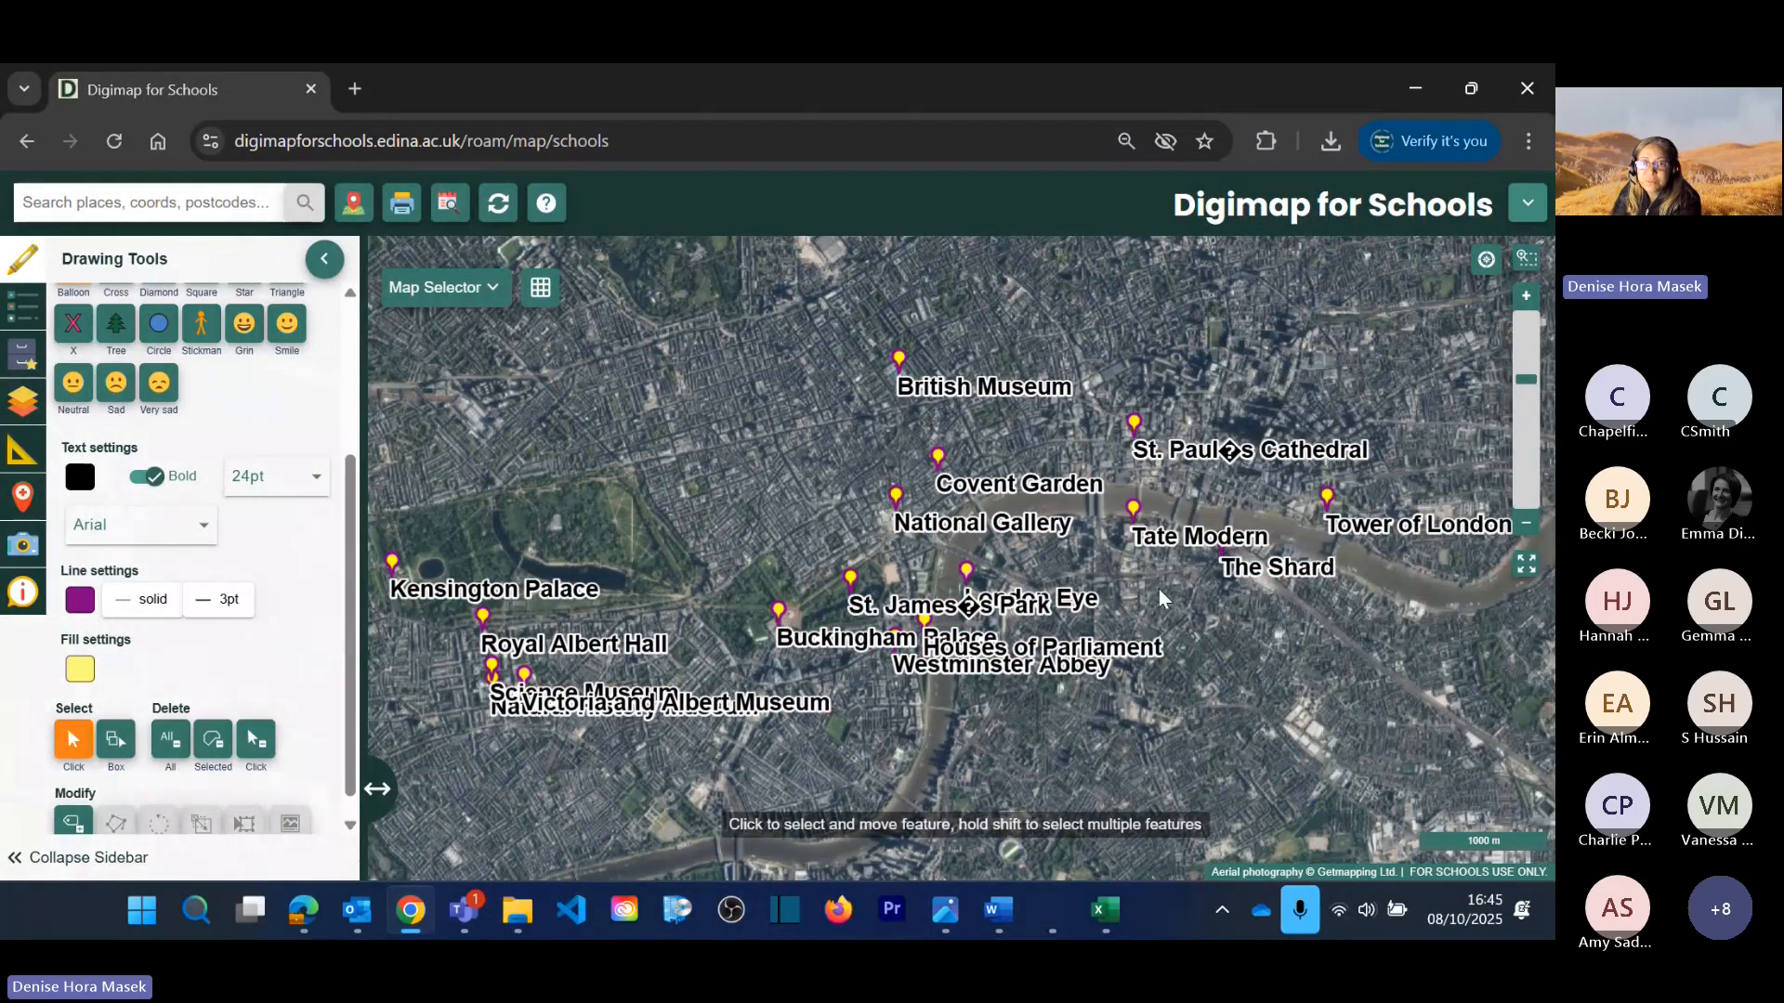
mouse_move(1221, 597)
left_mouse_down()
mouse_move(1166, 615)
mouse_move(1183, 580)
left_mouse_up()
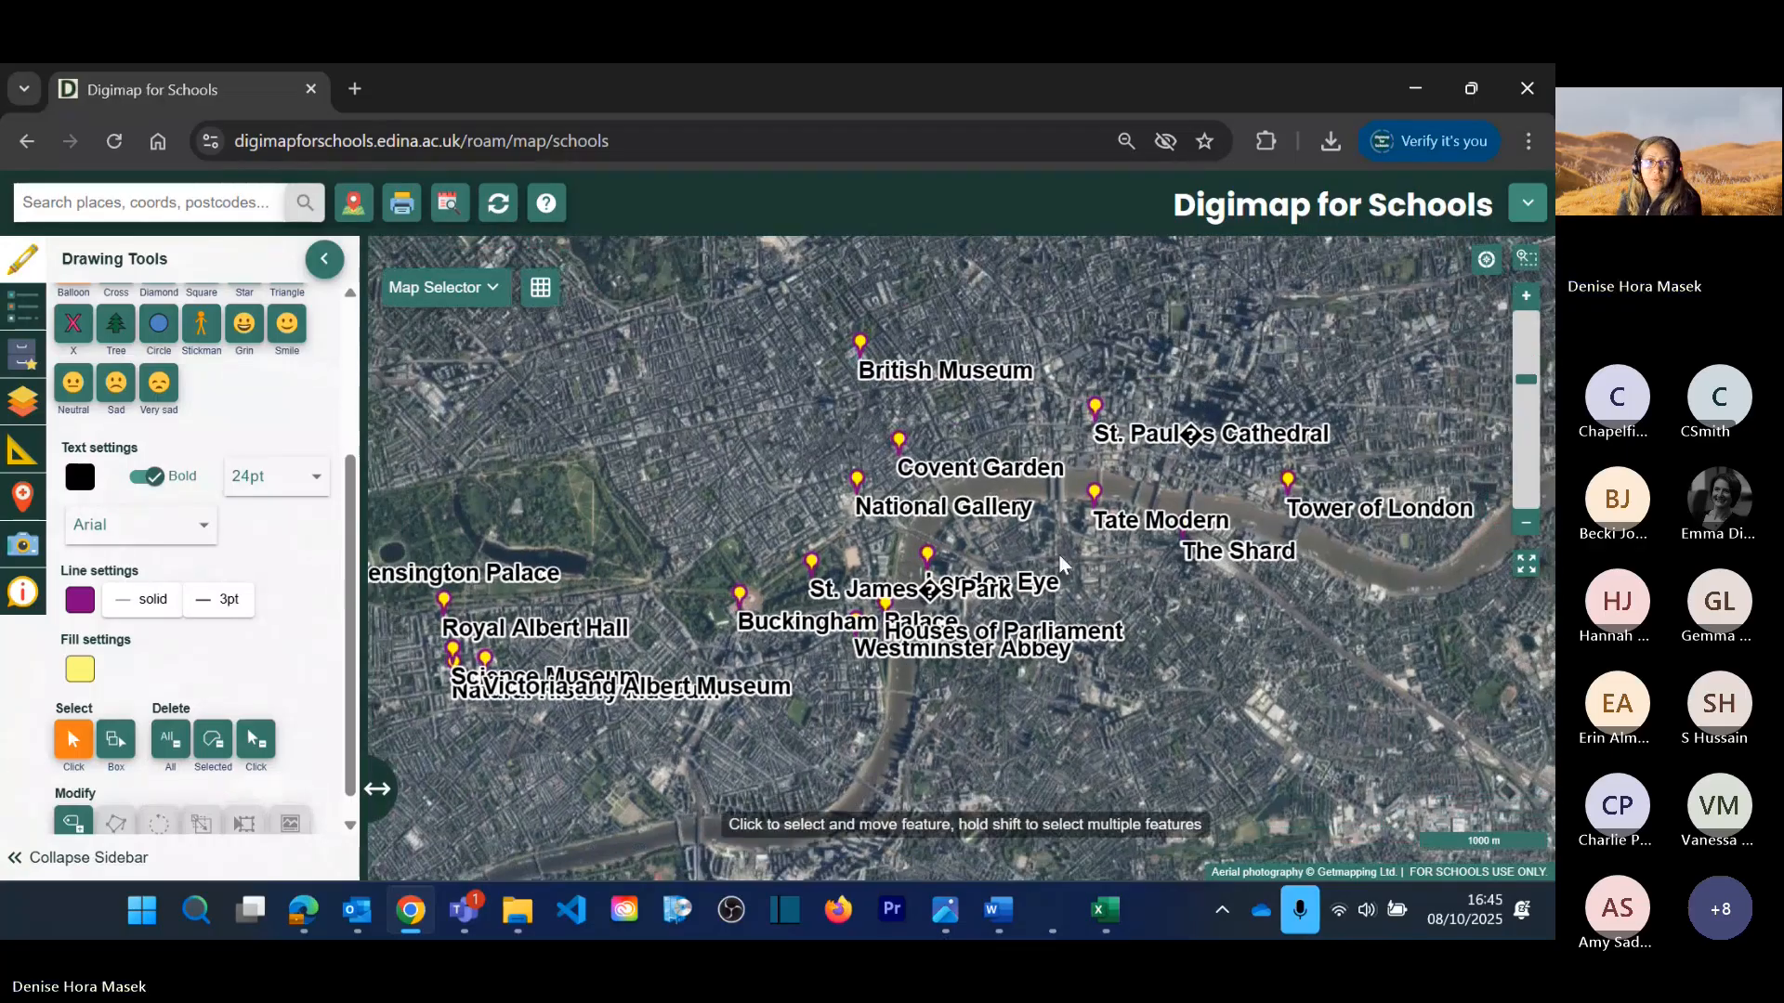
scroll(284, 377, "up", 1)
scroll(284, 376, "up", 2)
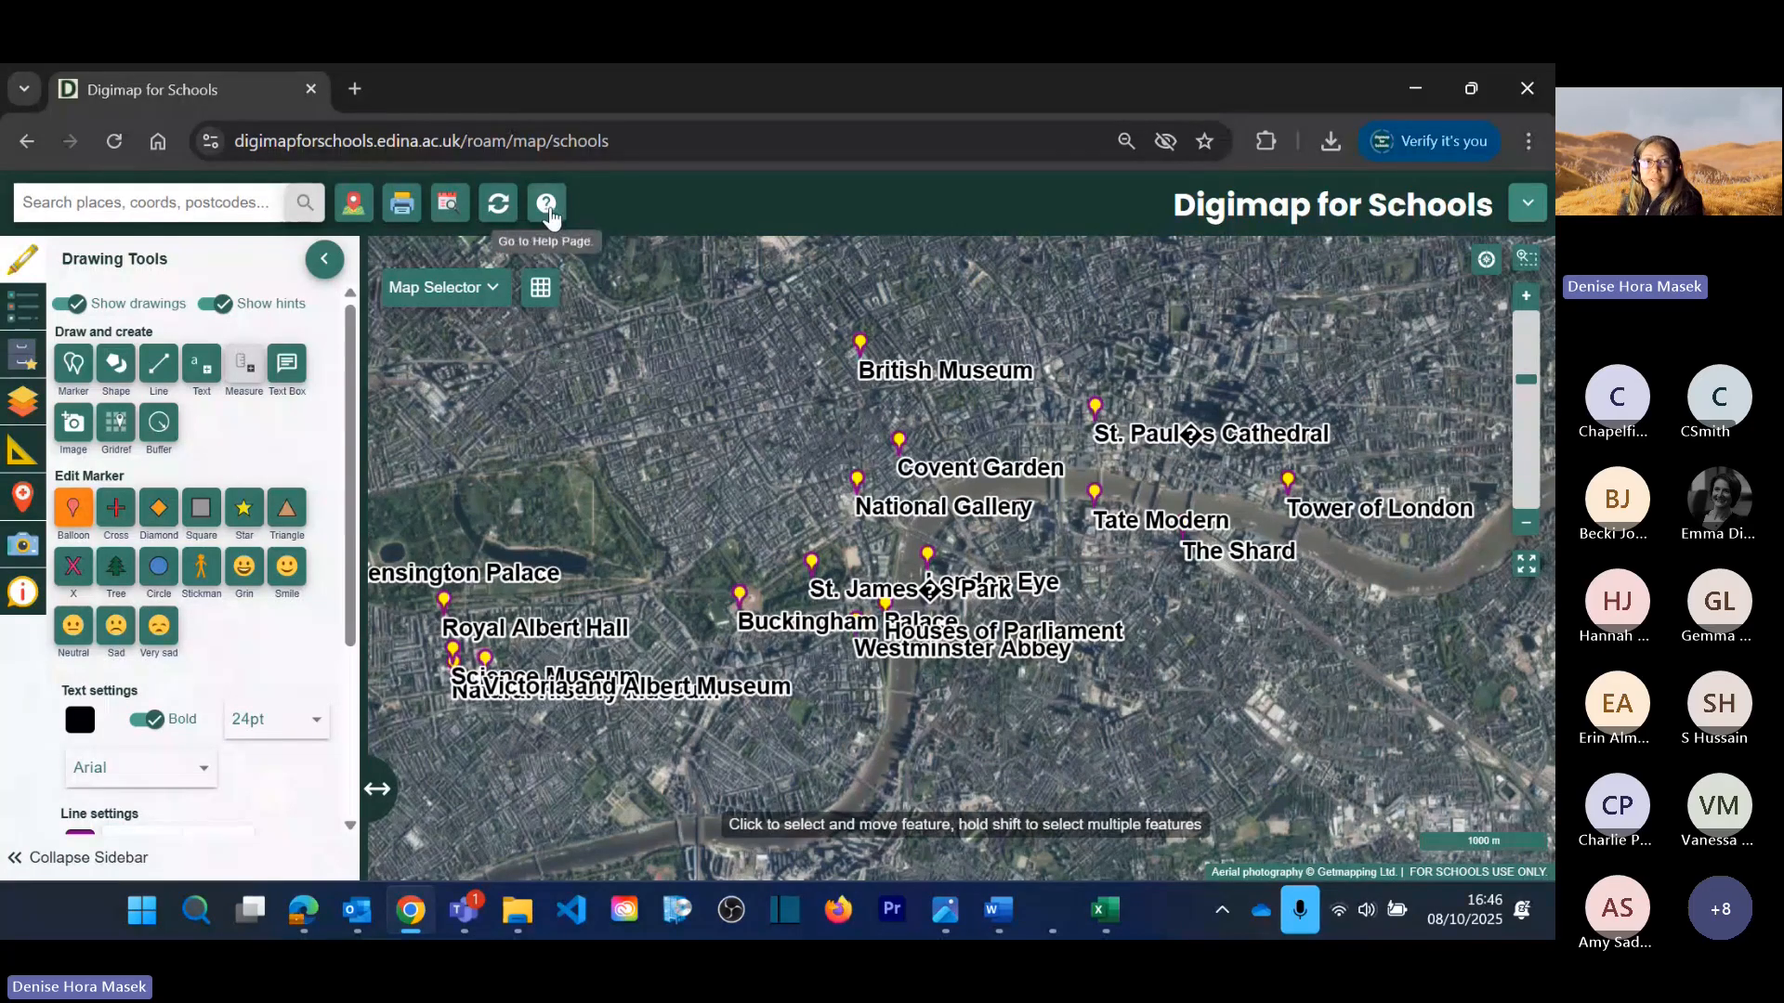
Step: Open the help page and look through the user manual section "Key areas of Digimap for Schools"
left_click(548, 206)
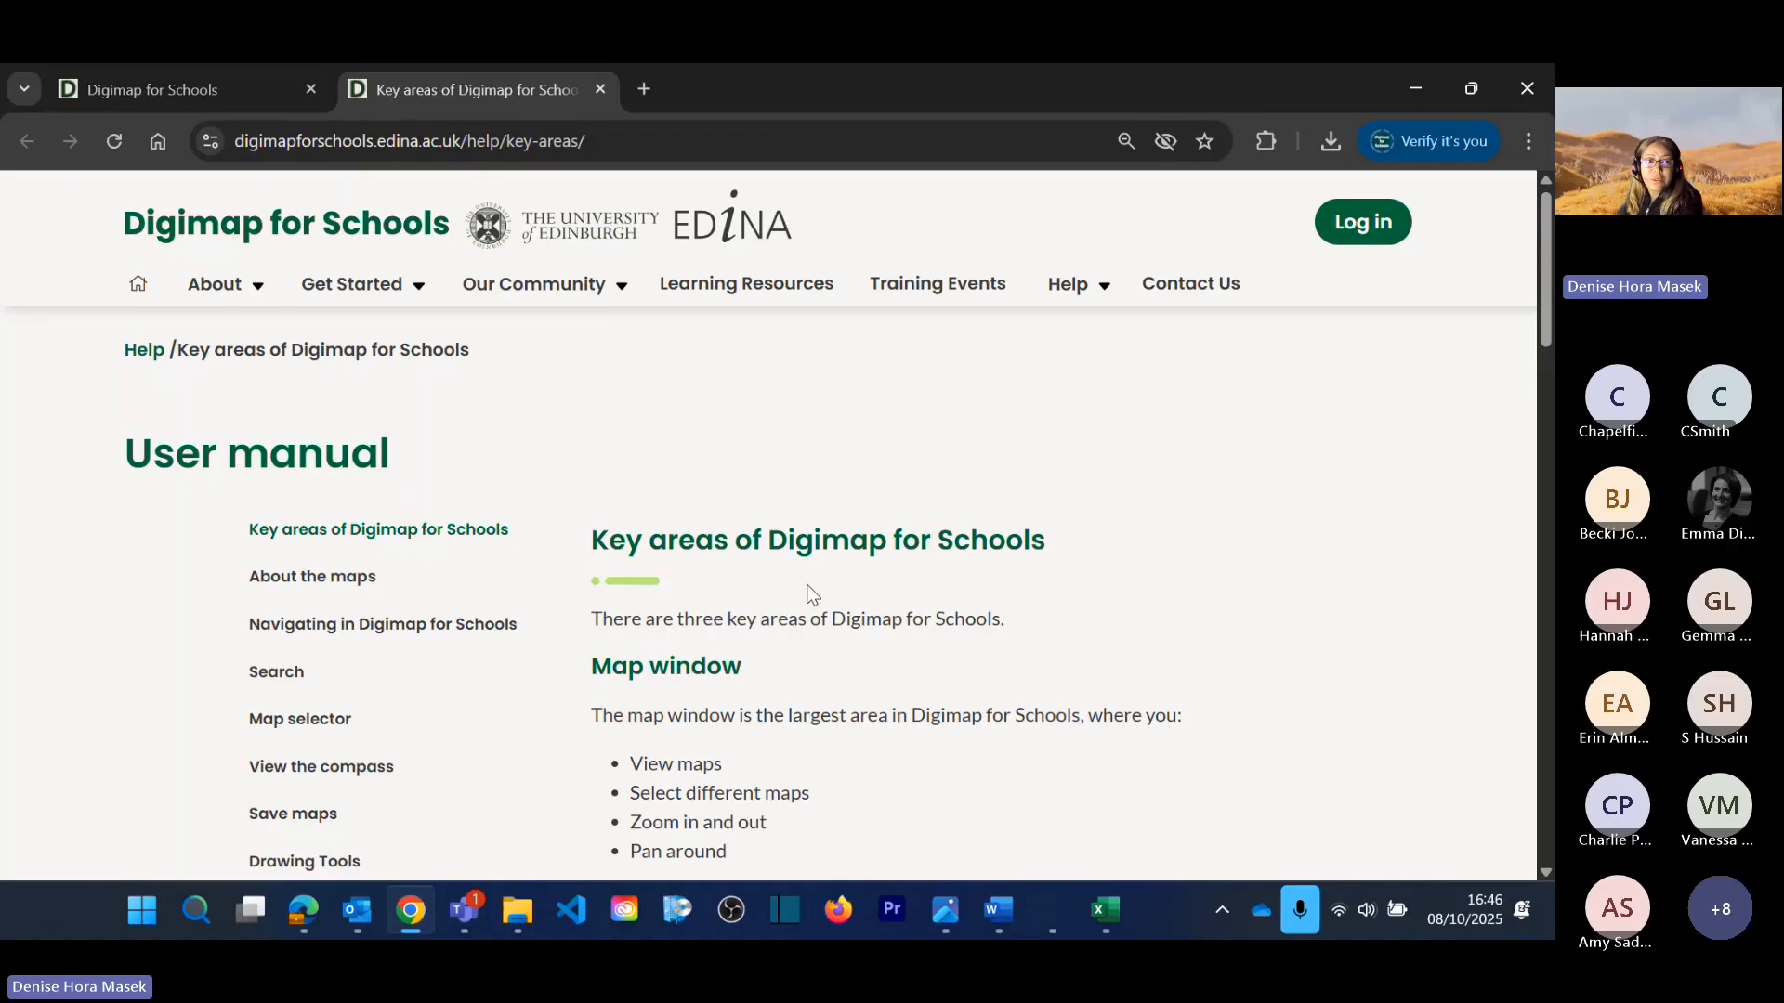
scroll(853, 615, "down", 10)
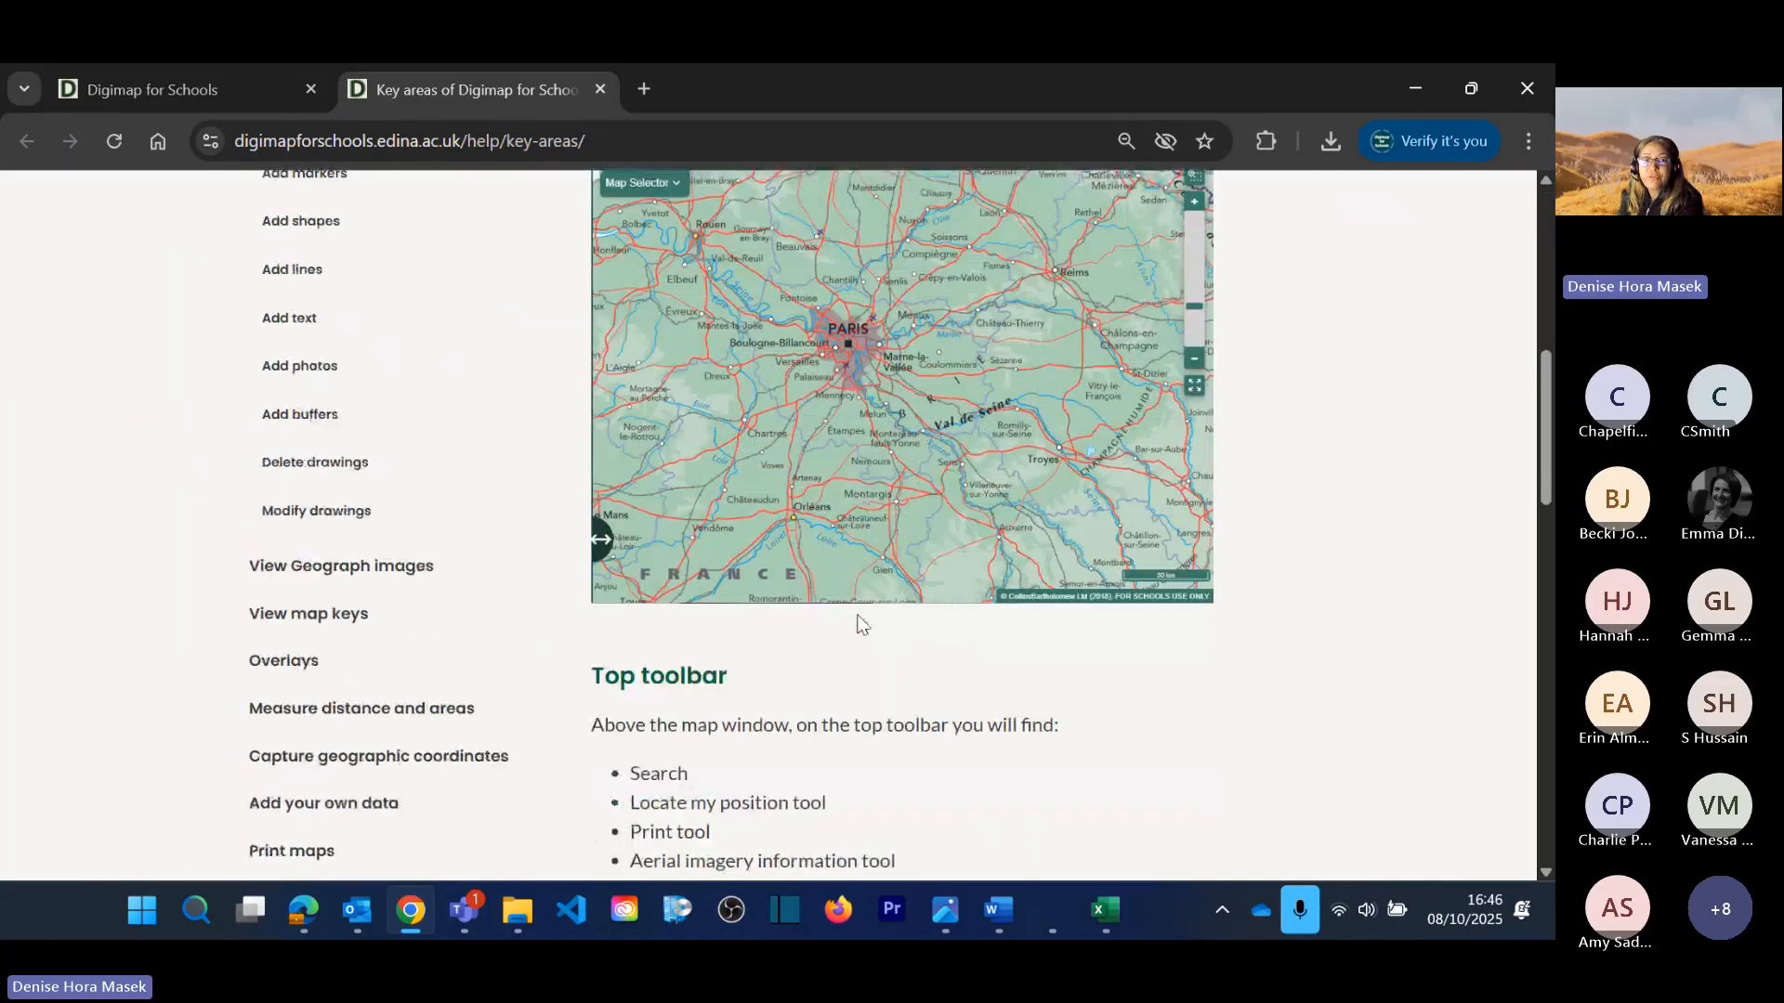
scroll(863, 625, "down", 10)
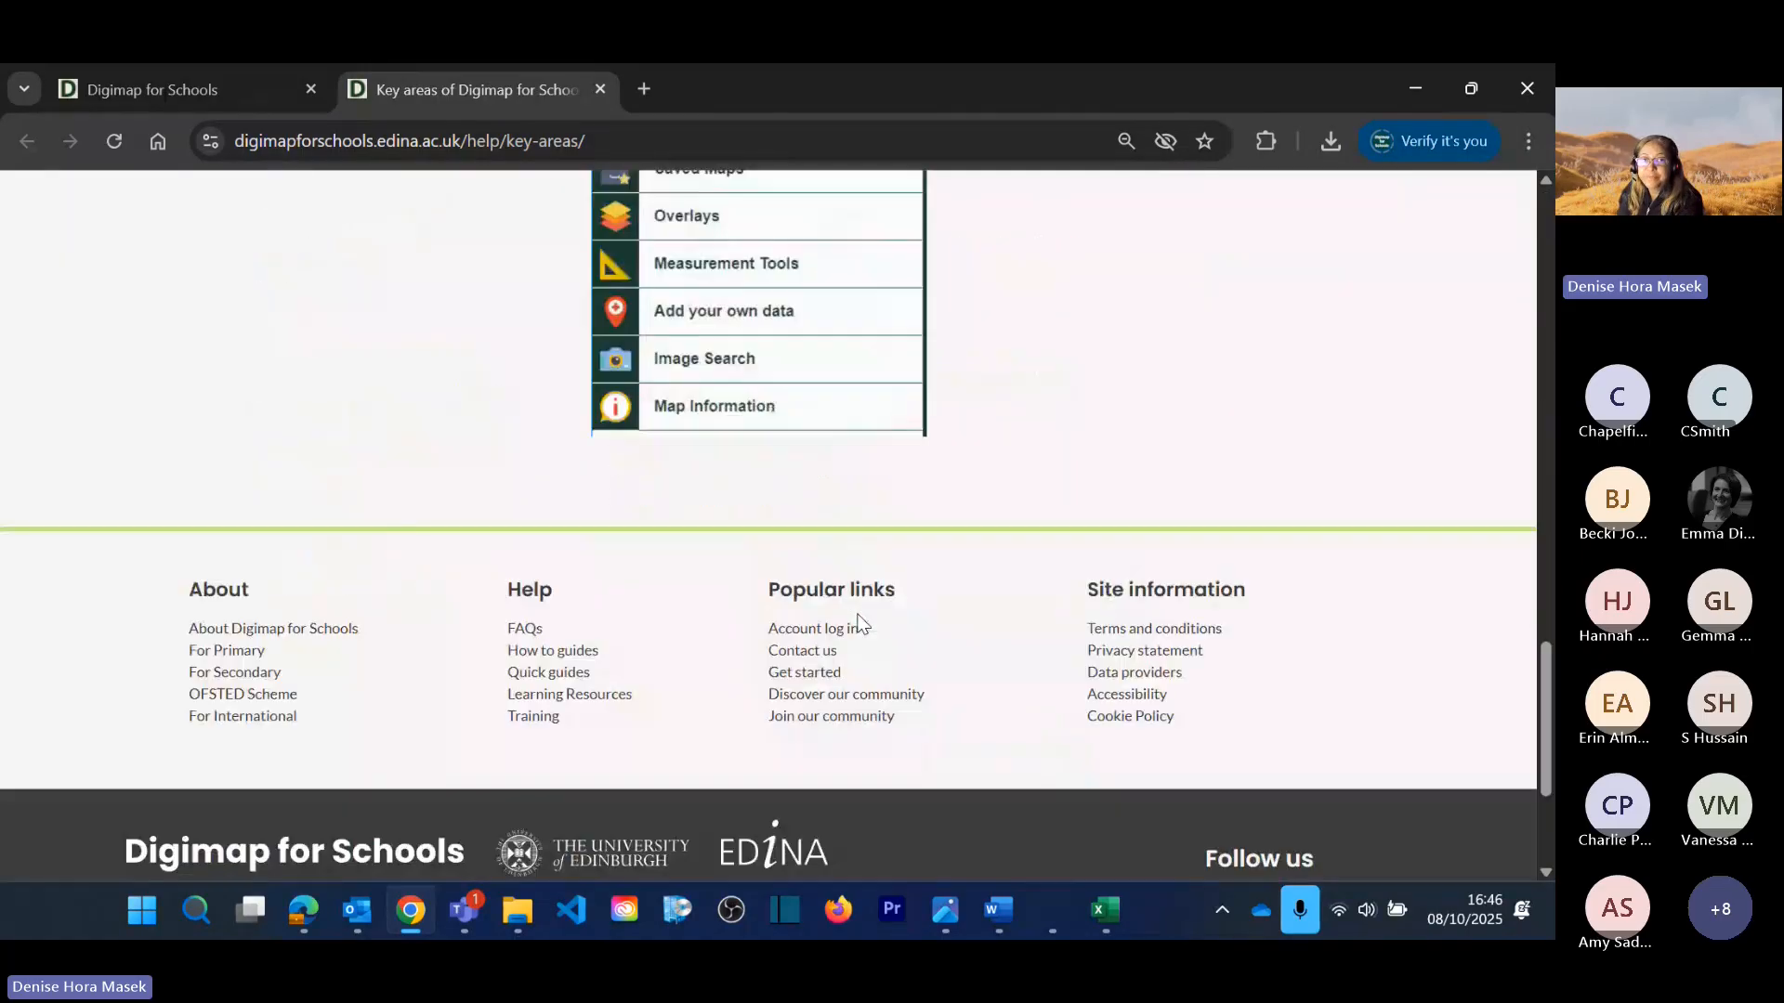
scroll(862, 623, "up", 5)
scroll(862, 621, "up", 15)
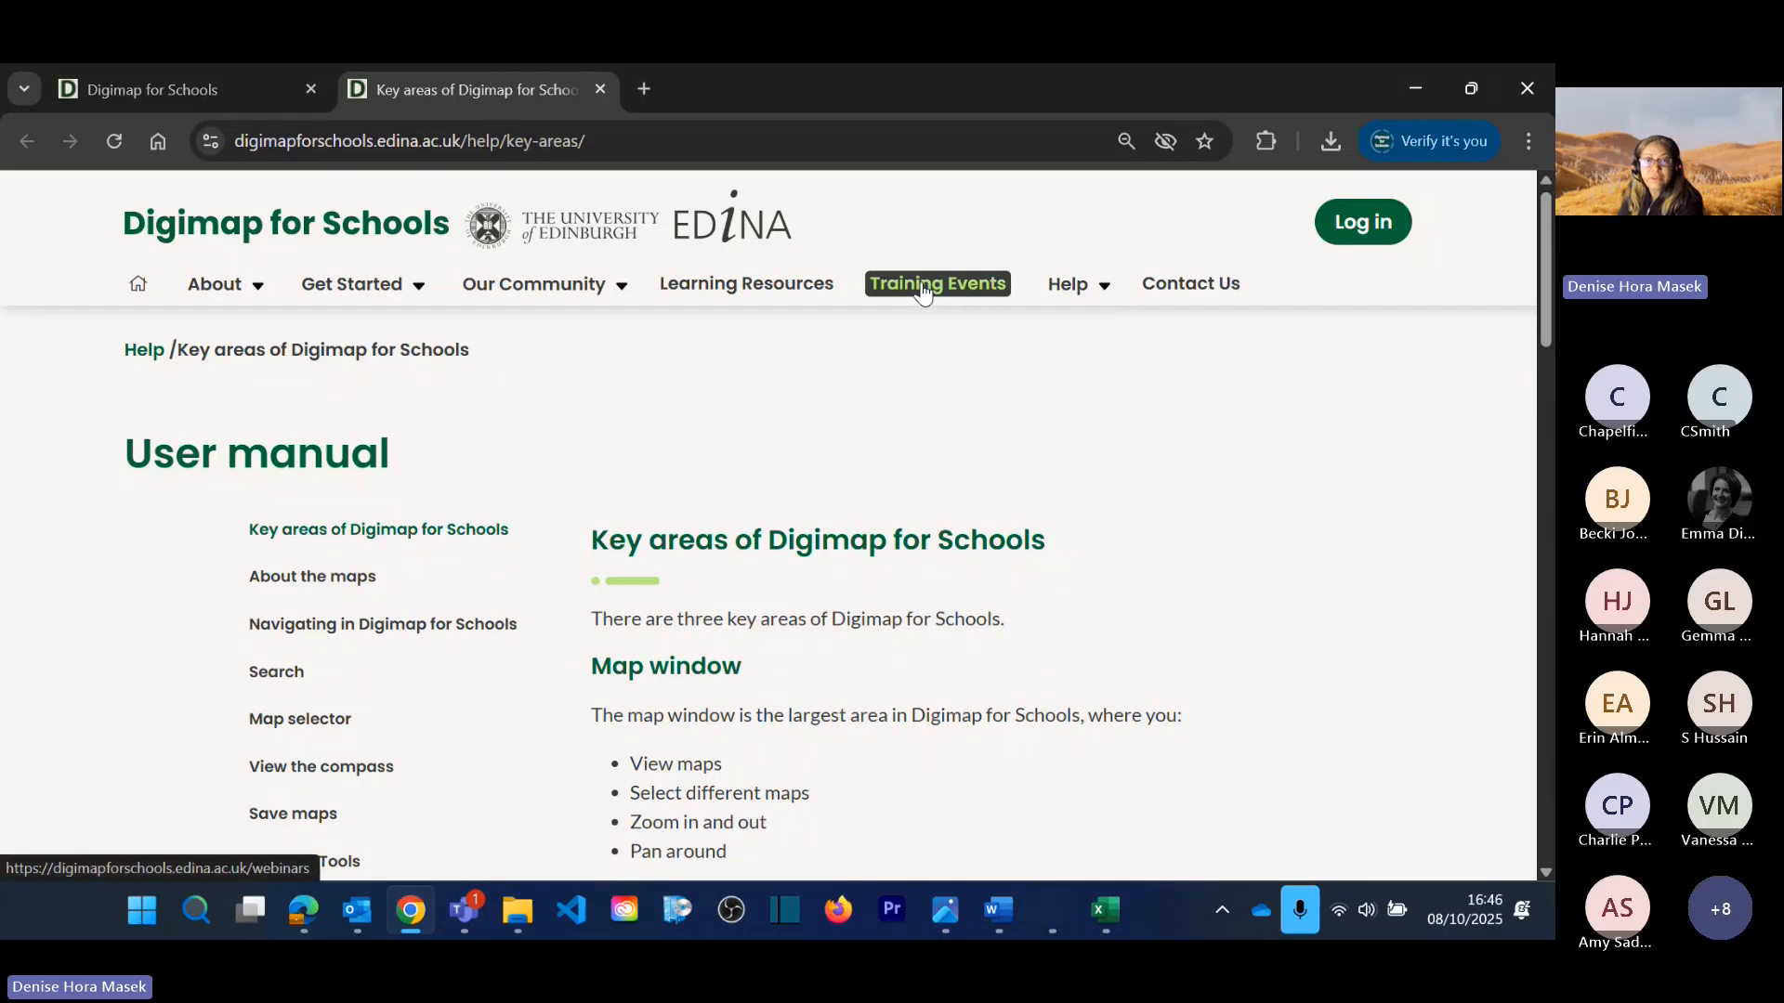
Step: Open the Training Events page and look through the session descriptions down to Biodiversity and Local Wildlife Habitats
left_click(922, 291)
scroll(808, 724, "down", 3)
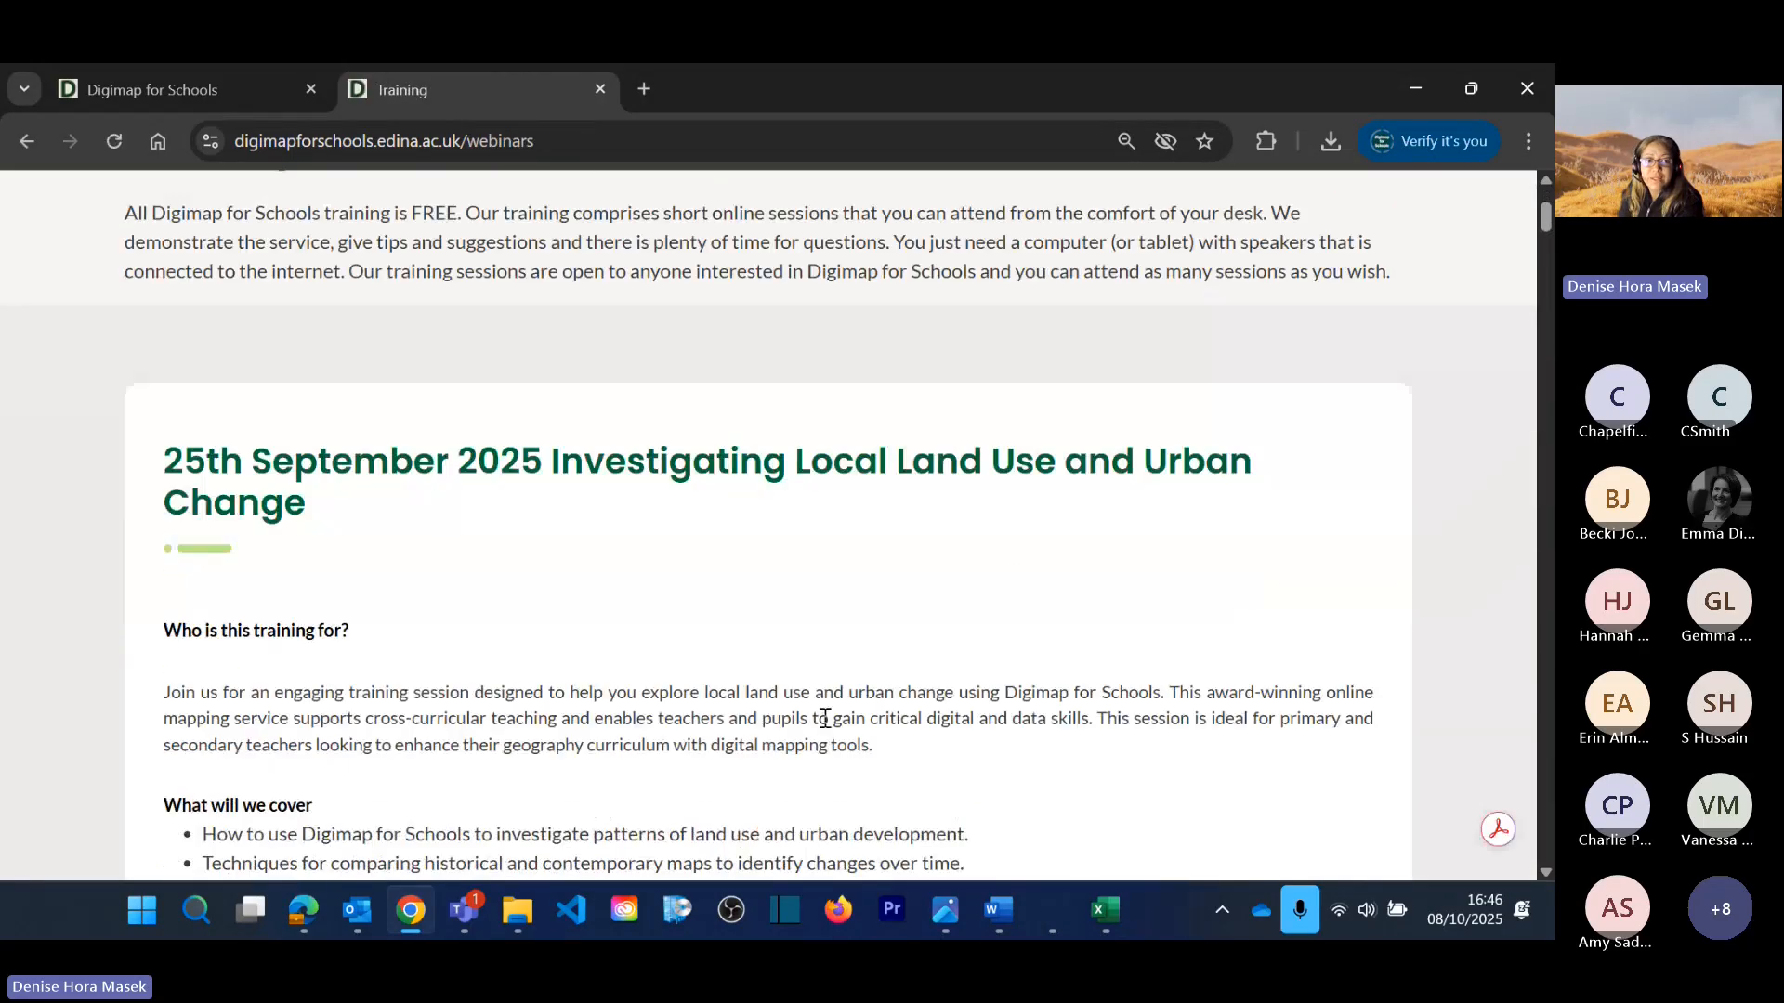
scroll(825, 717, "down", 1)
scroll(379, 276, "down", 7)
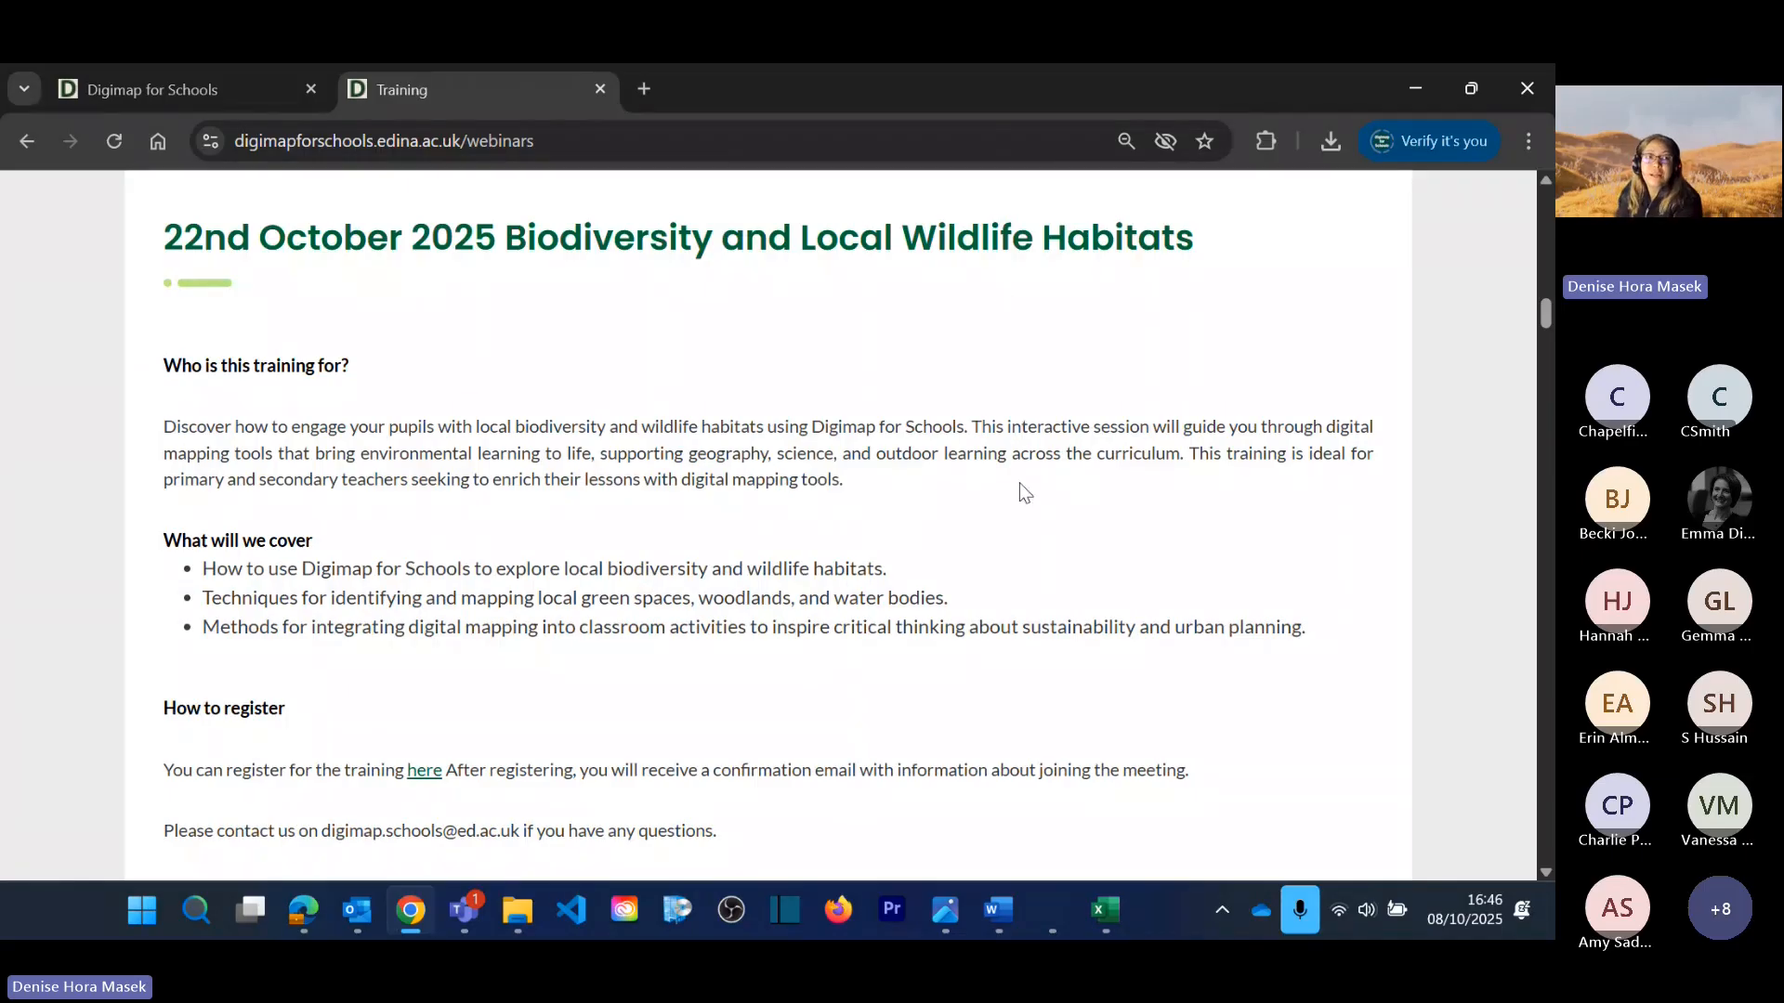
scroll(1003, 460, "up", 10)
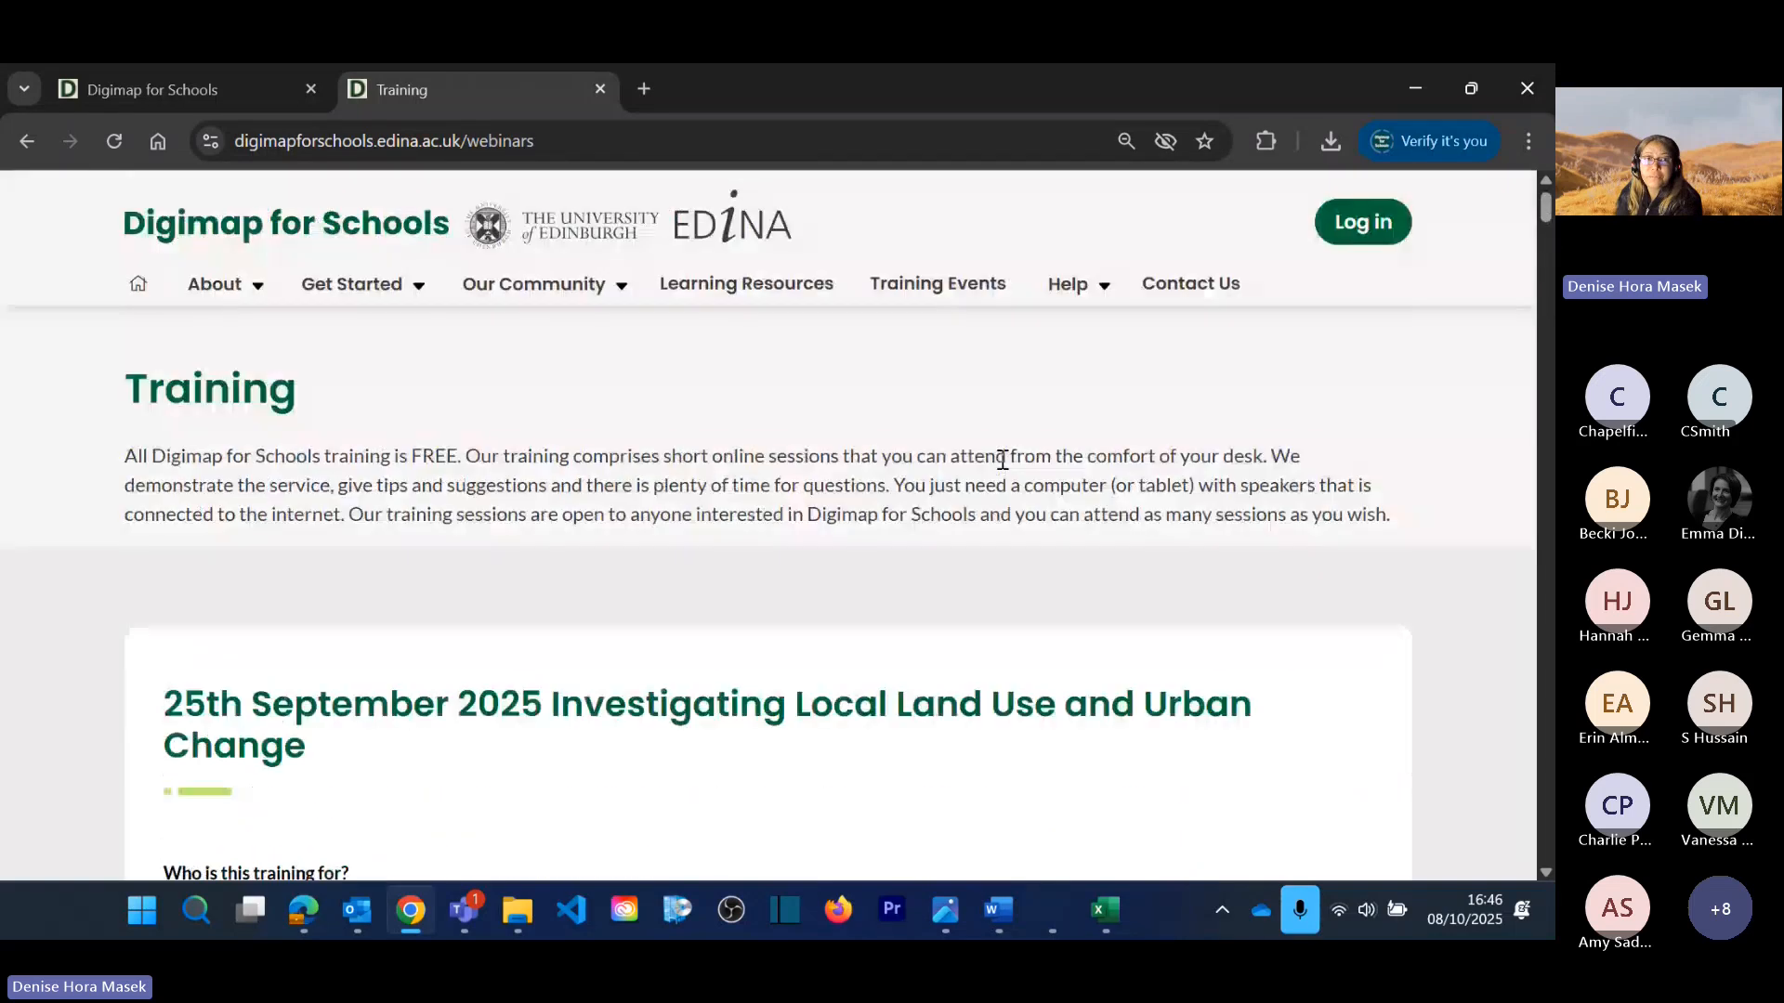
Step: Open the Learning Resources, list the whole library with Show All, and look over the first resources
left_click(756, 295)
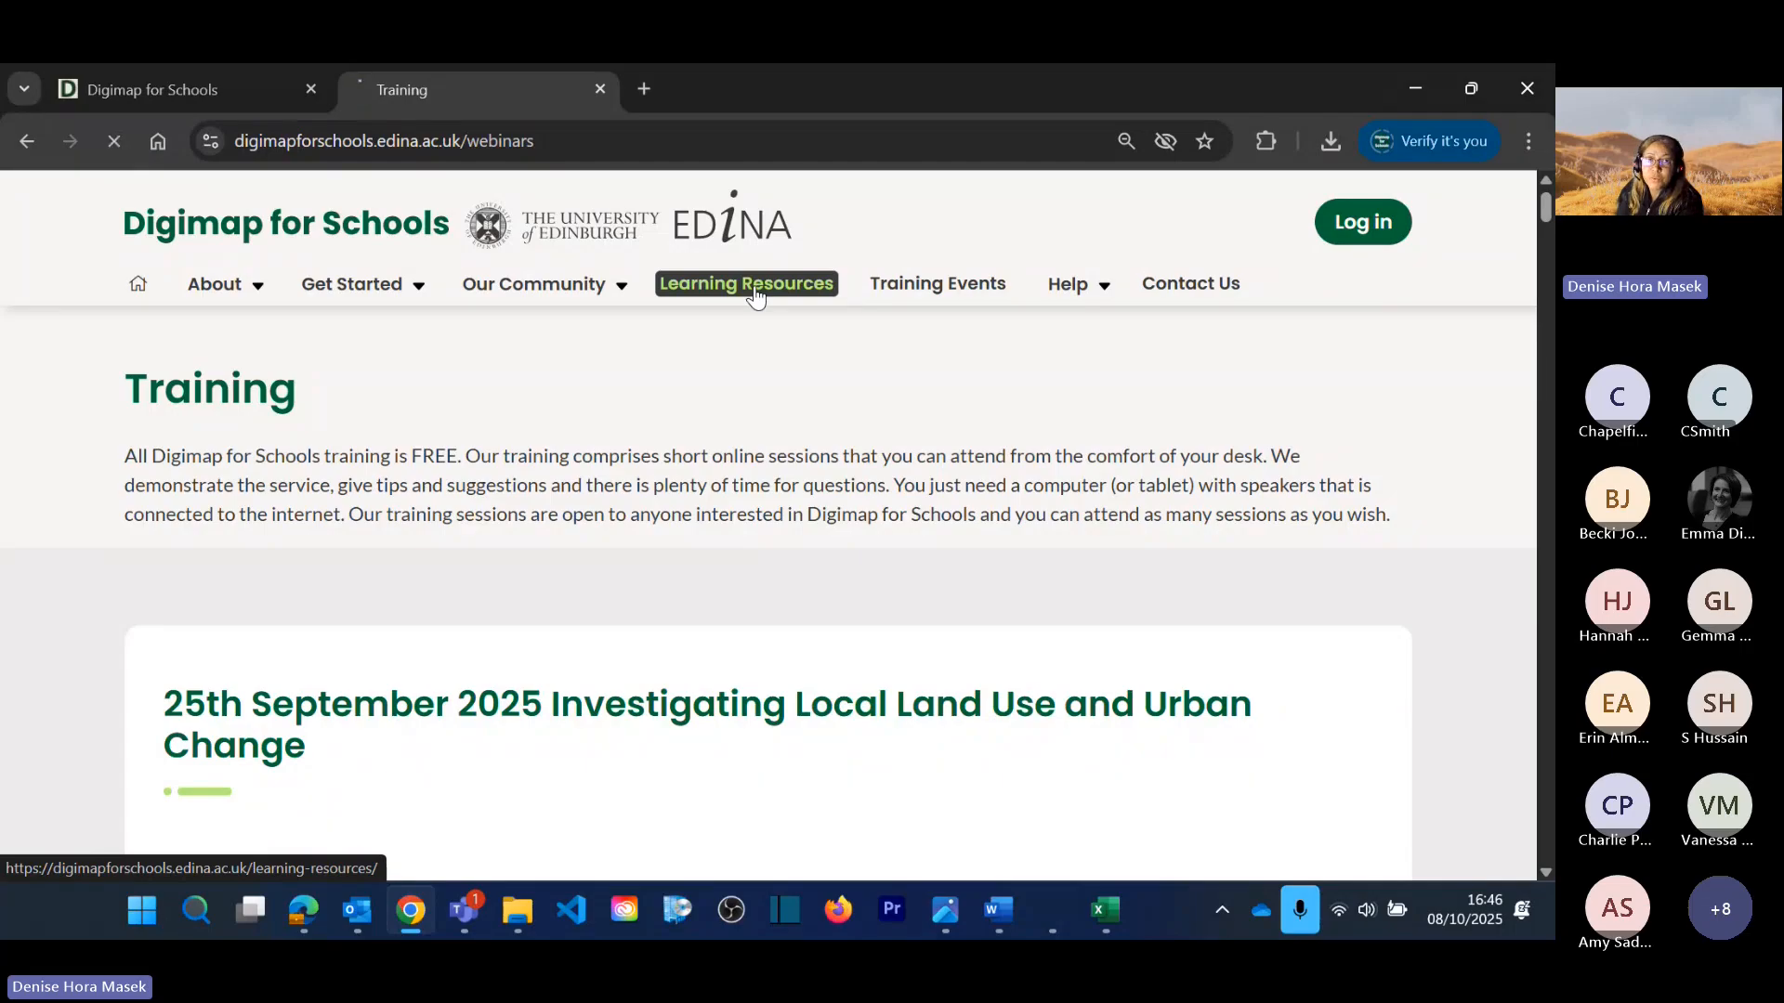
scroll(704, 573, "down", 3)
scroll(704, 572, "down", 3)
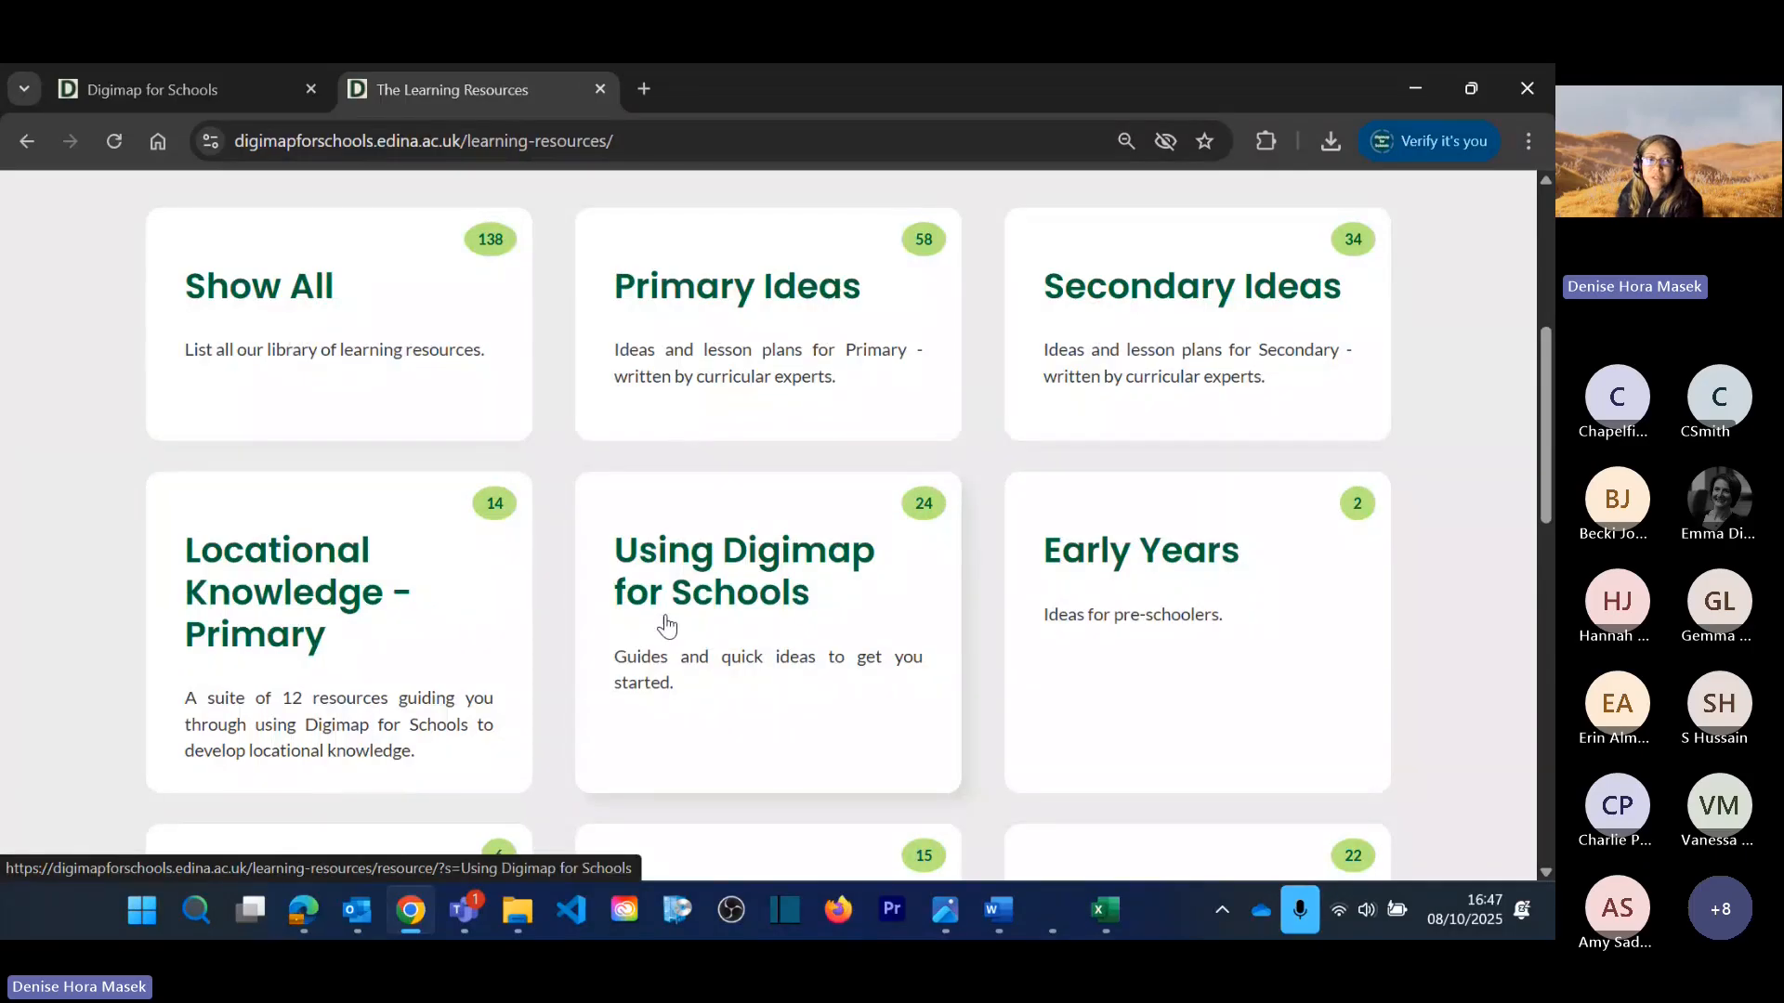
left_click(305, 296)
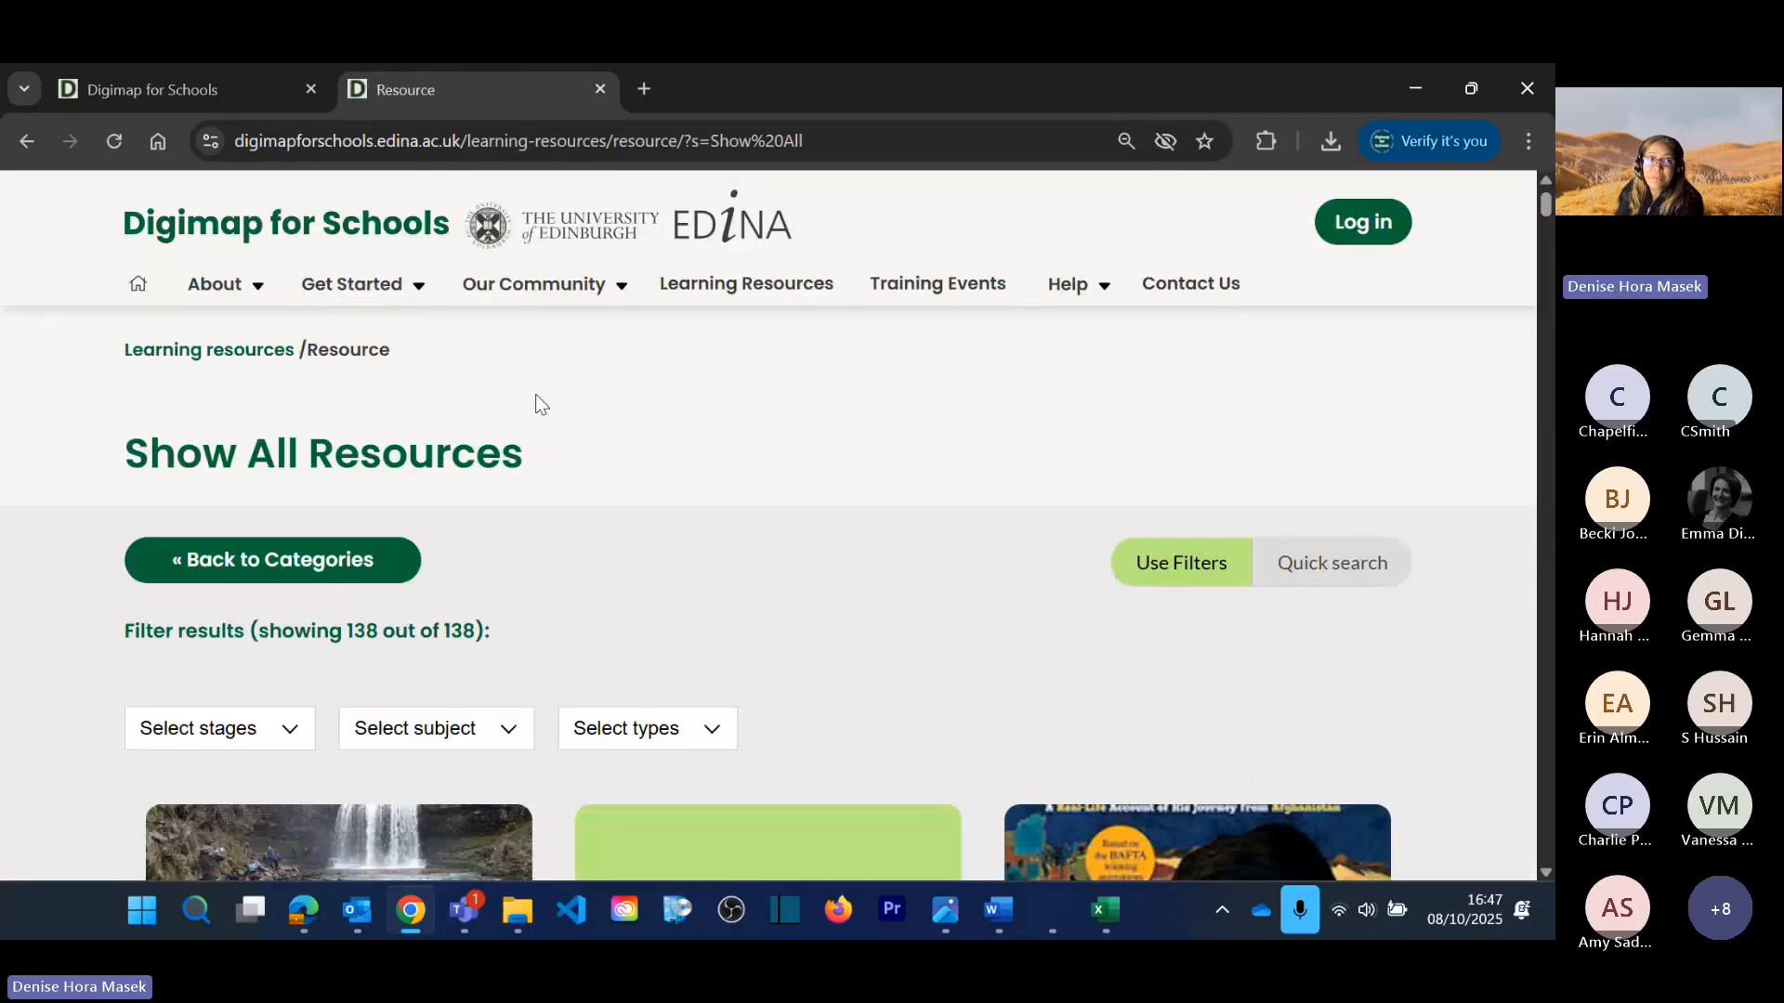
scroll(866, 566, "down", 4)
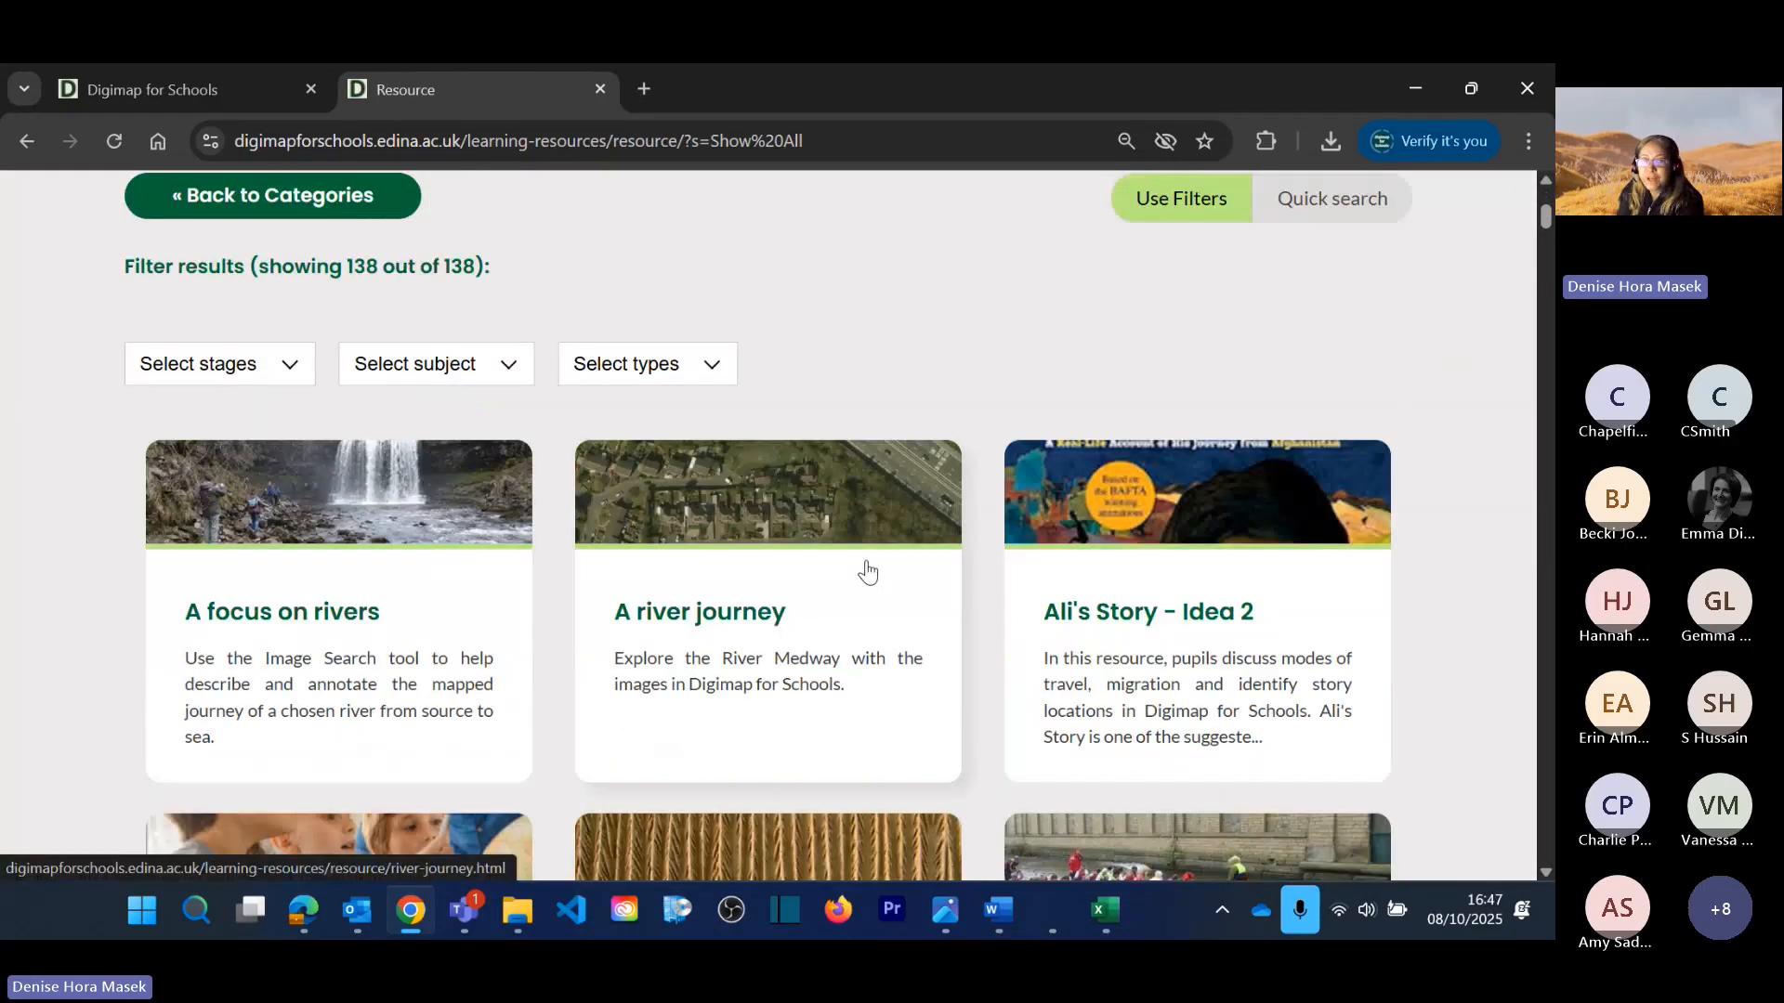
scroll(866, 568, "down", 1)
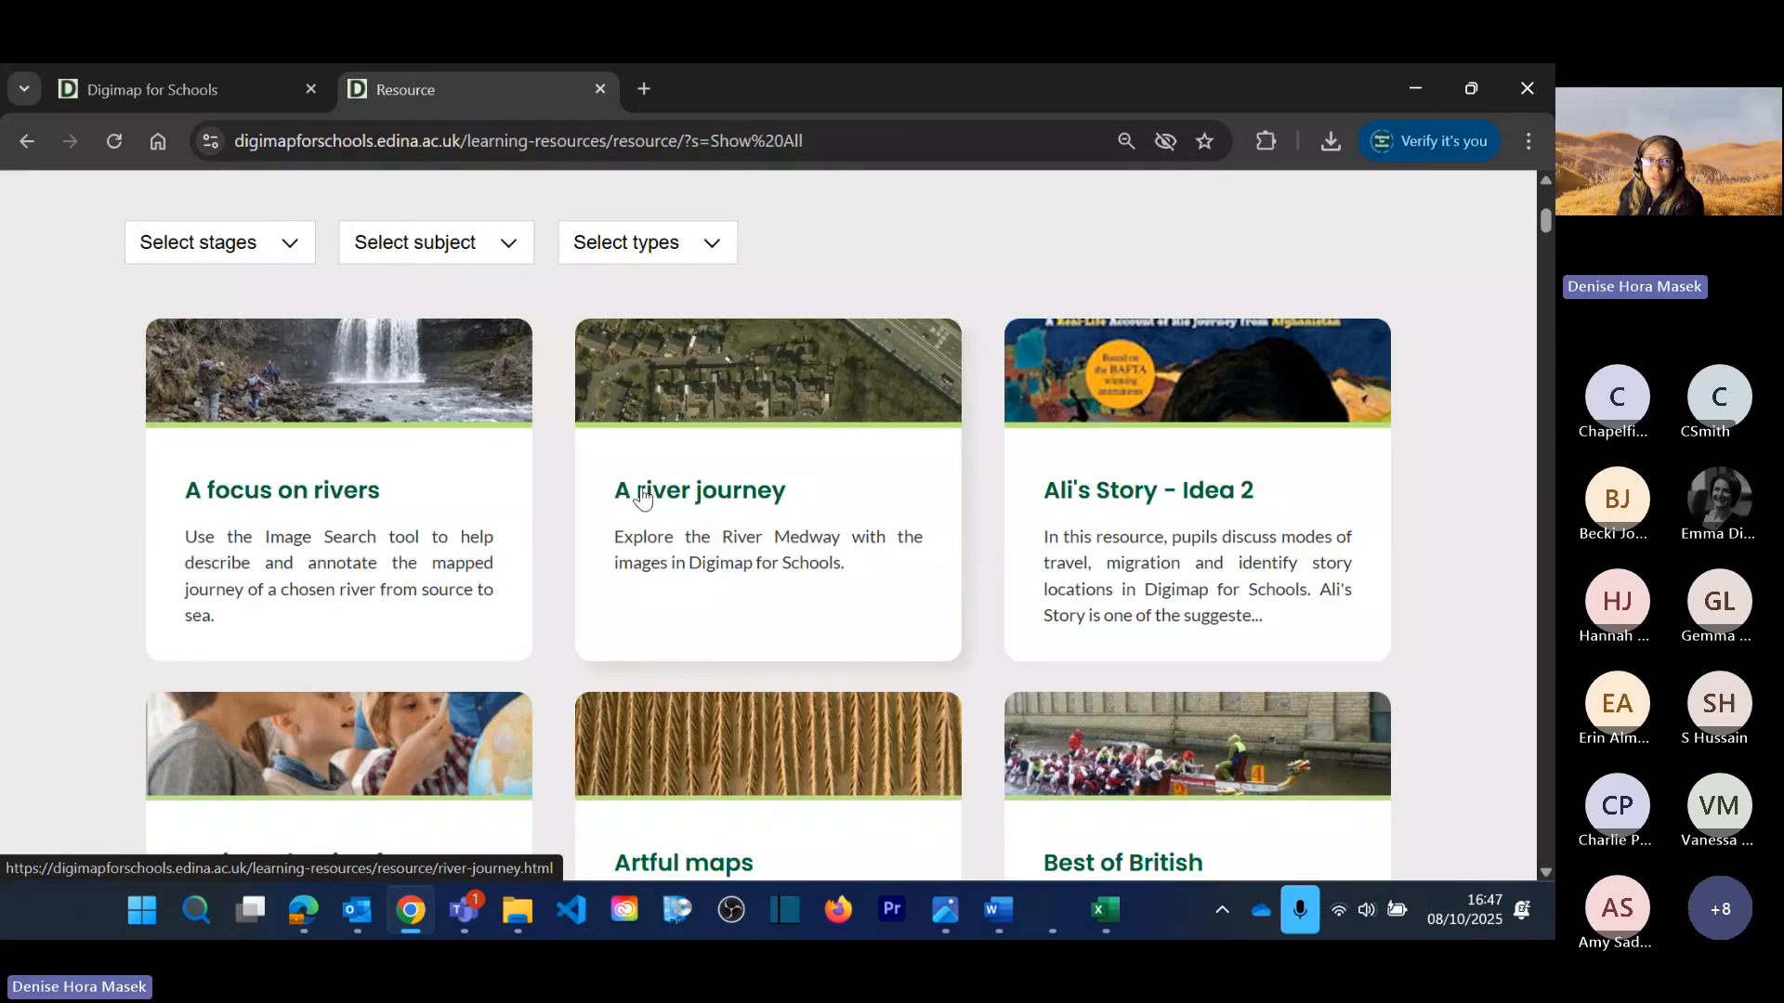
Step: Look at the options of the stages, subject and types filters above the learning resources
left_click(290, 245)
left_click(291, 249)
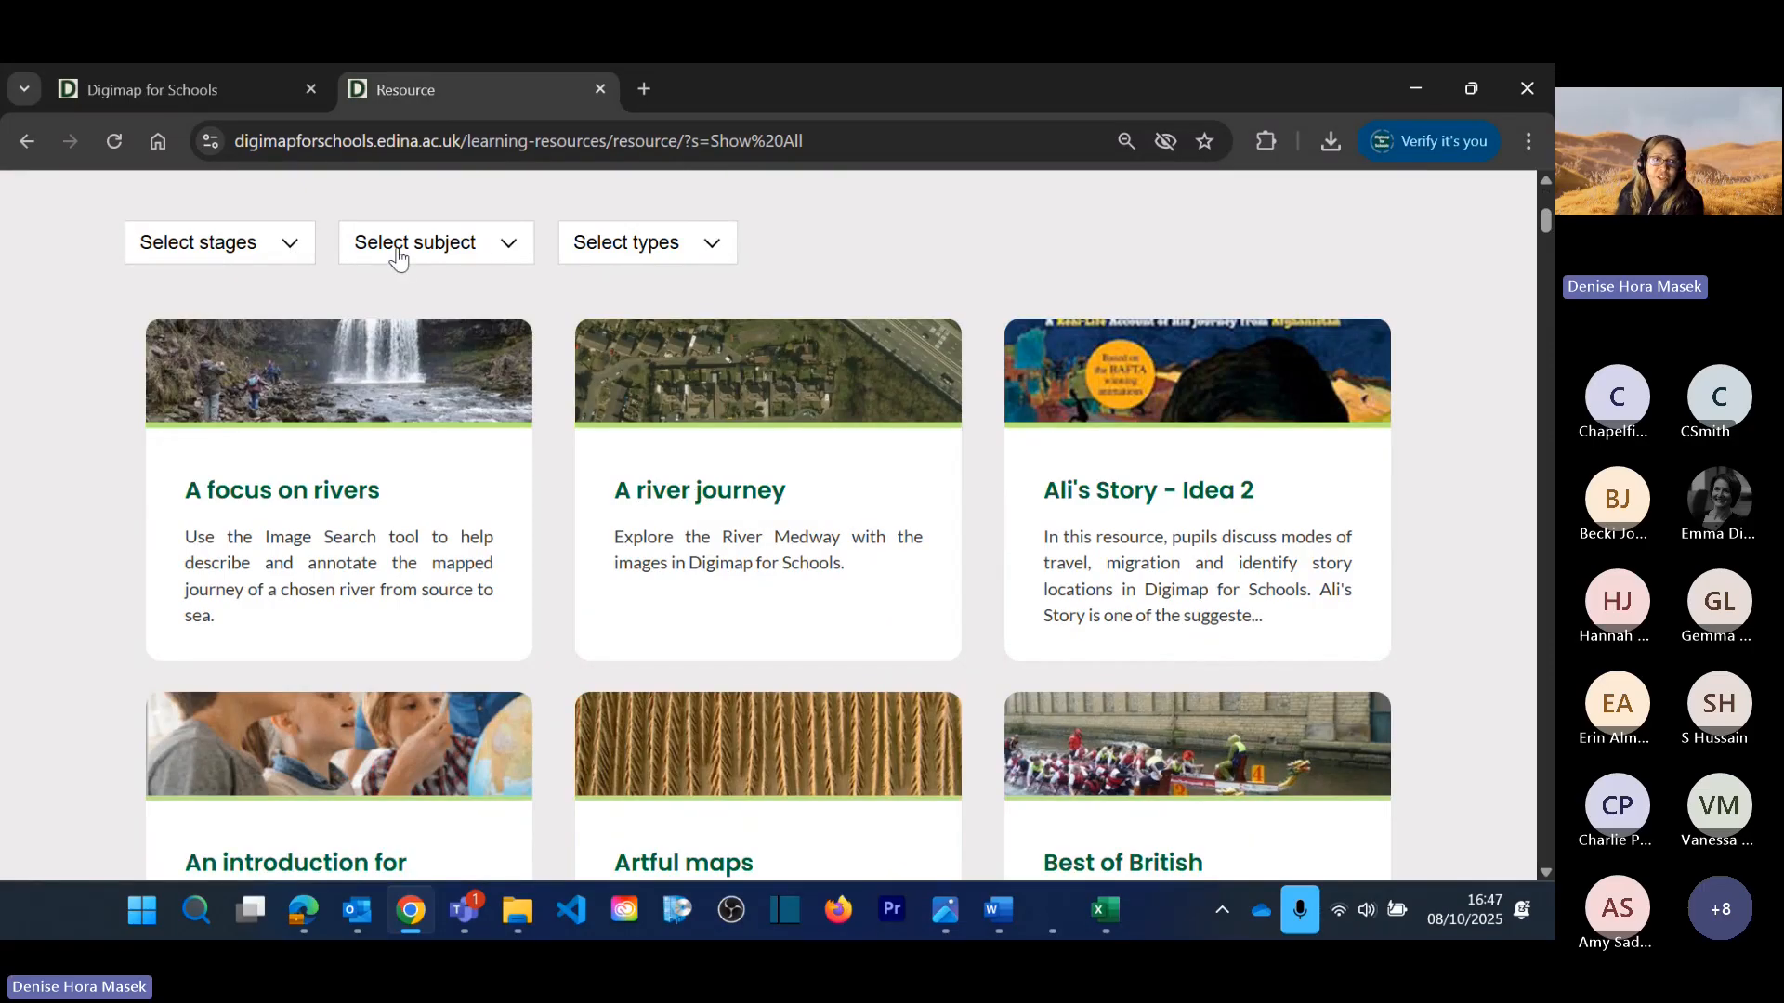
left_click(506, 246)
left_click(511, 246)
left_click(665, 265)
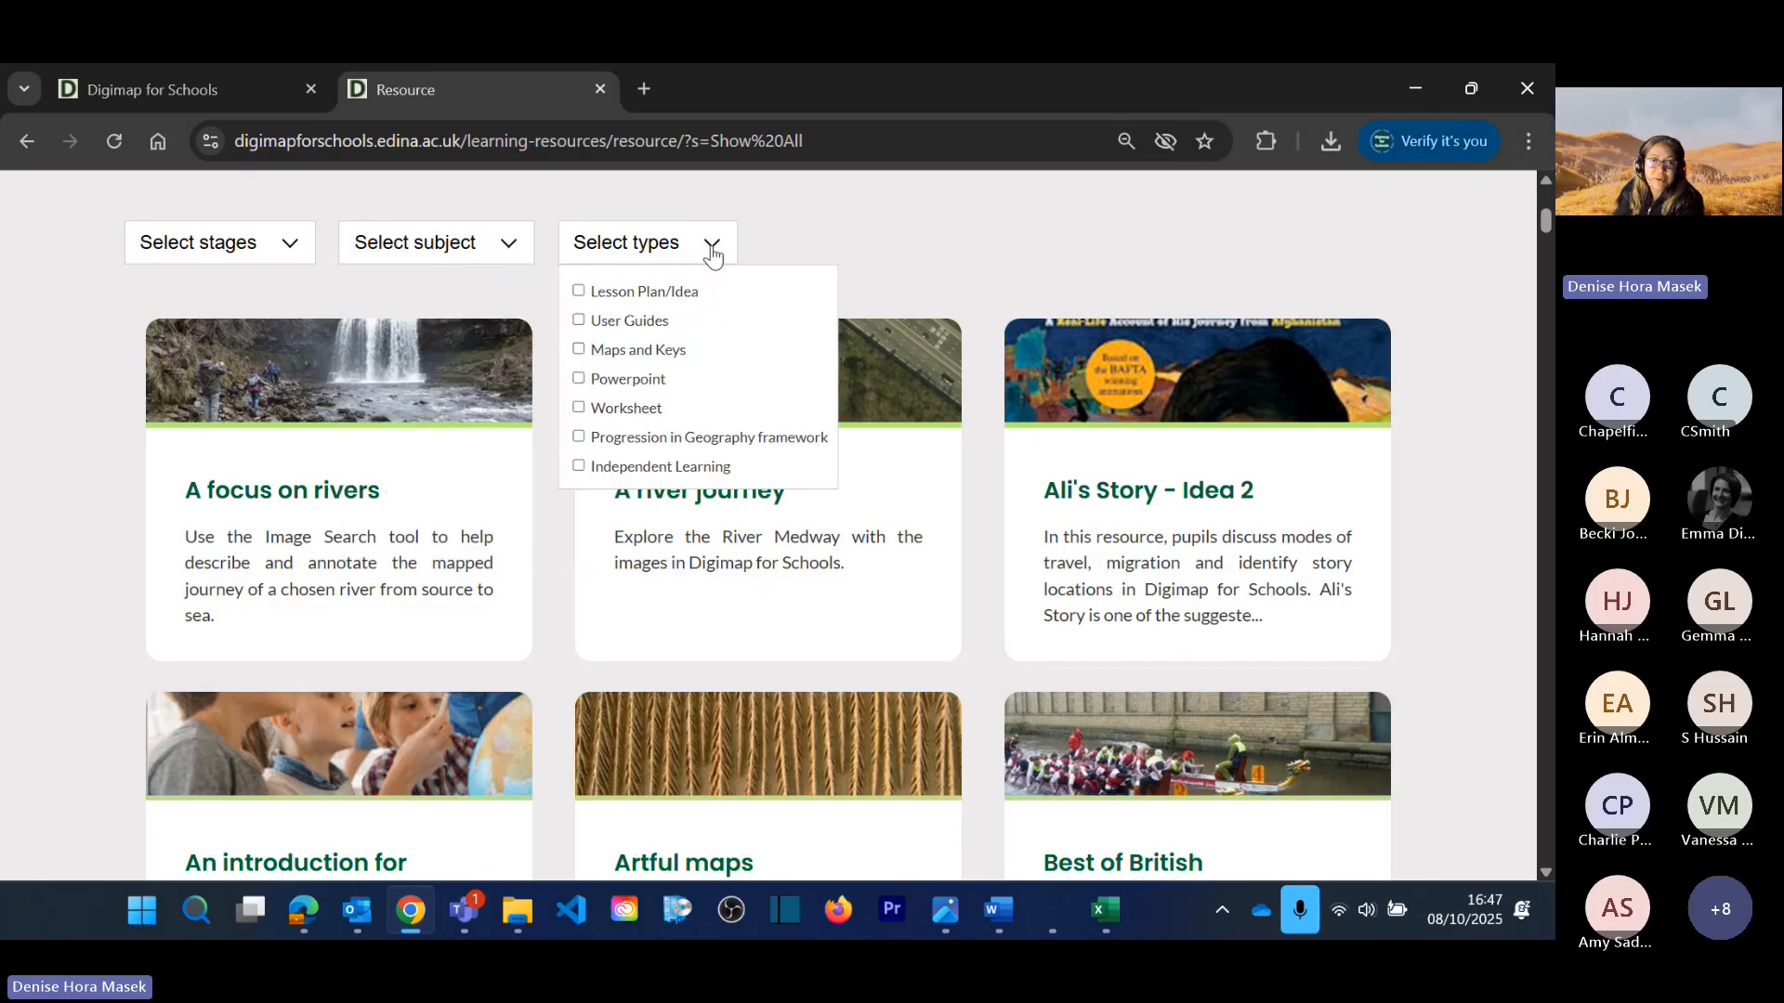
left_click(713, 252)
Step: Open the "A river journey" resource, look through its PDF preview as far as page 11, and return to the London map
left_click(749, 502)
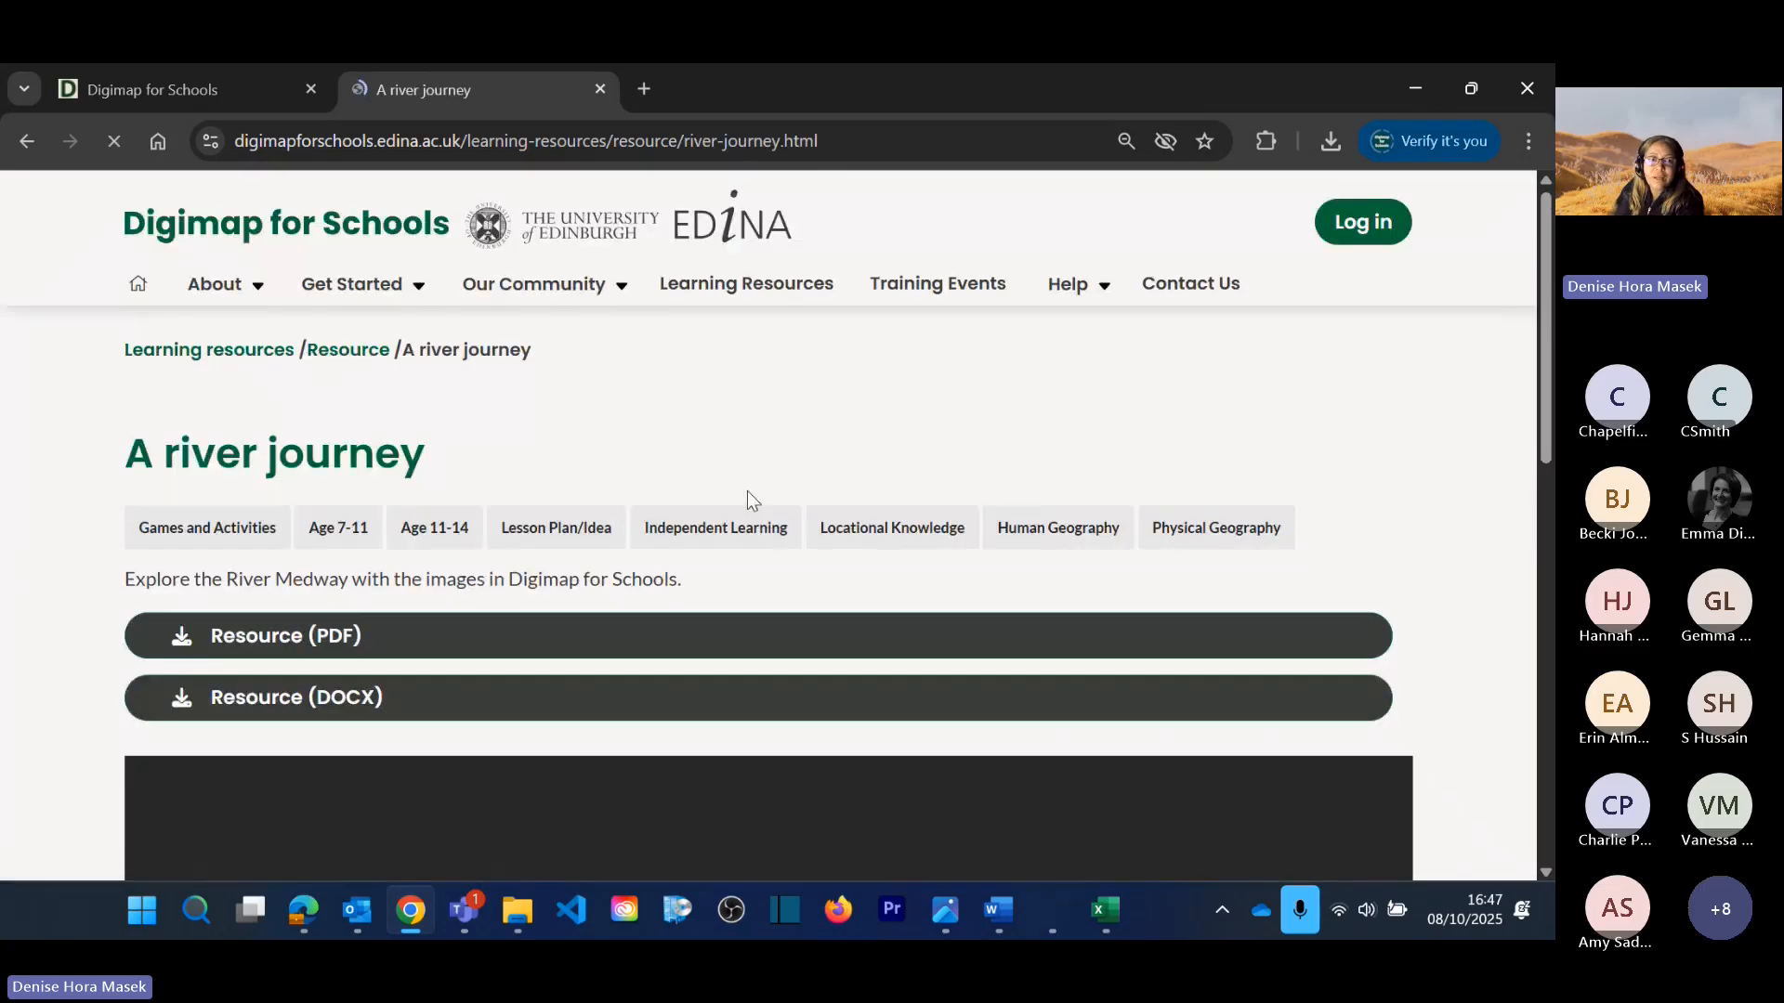
scroll(771, 623, "down", 4)
scroll(771, 627, "down", 2)
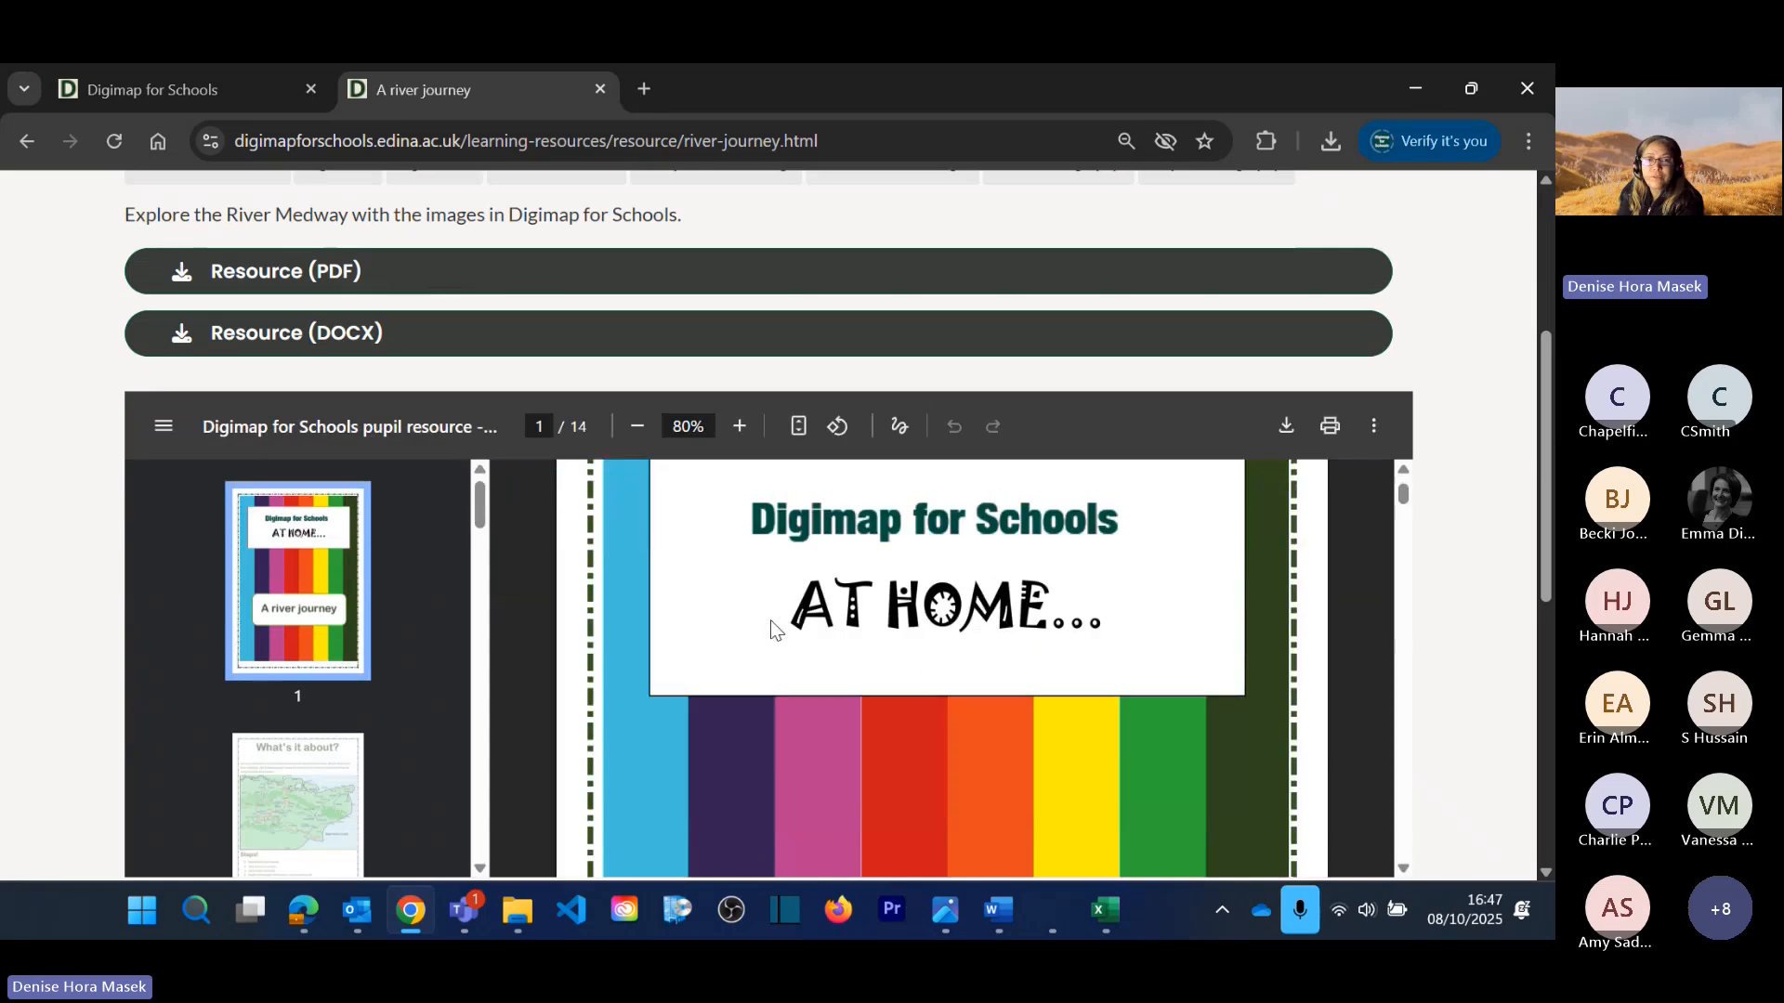
scroll(1430, 600, "down", 4)
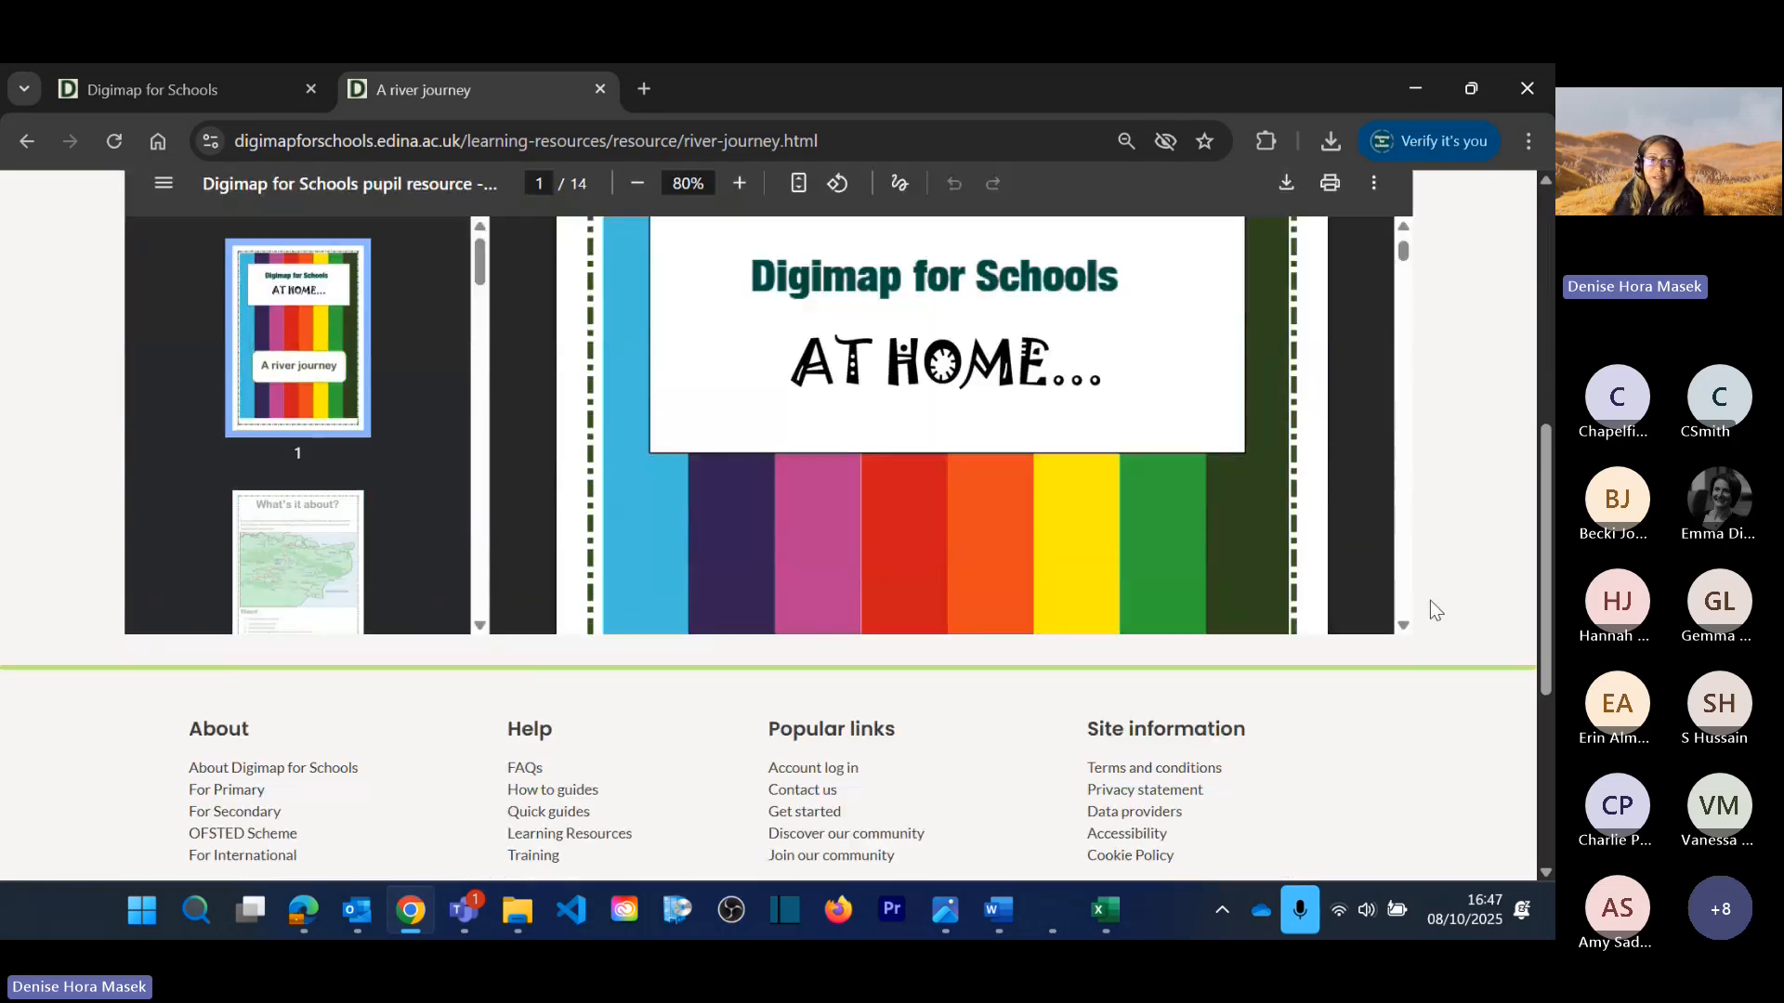
scroll(1421, 597, "up", 2)
scroll(1052, 587, "down", 3)
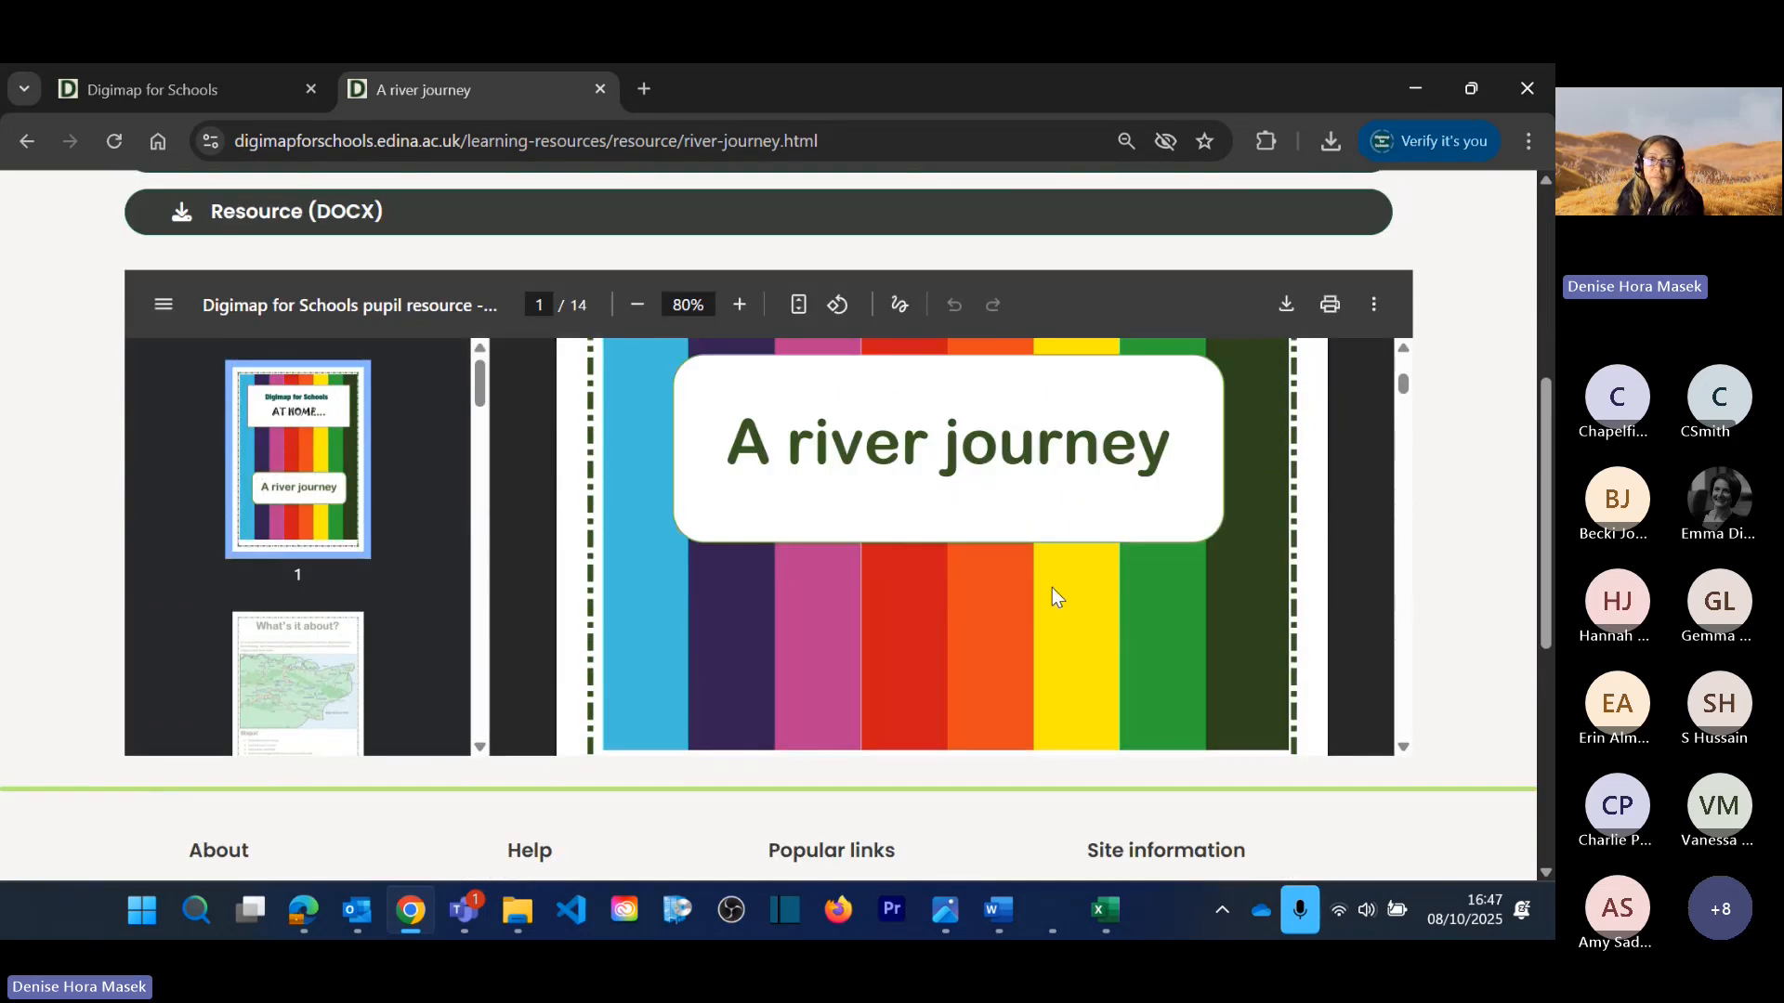
scroll(1051, 587, "down", 20)
scroll(1052, 590, "down", 12)
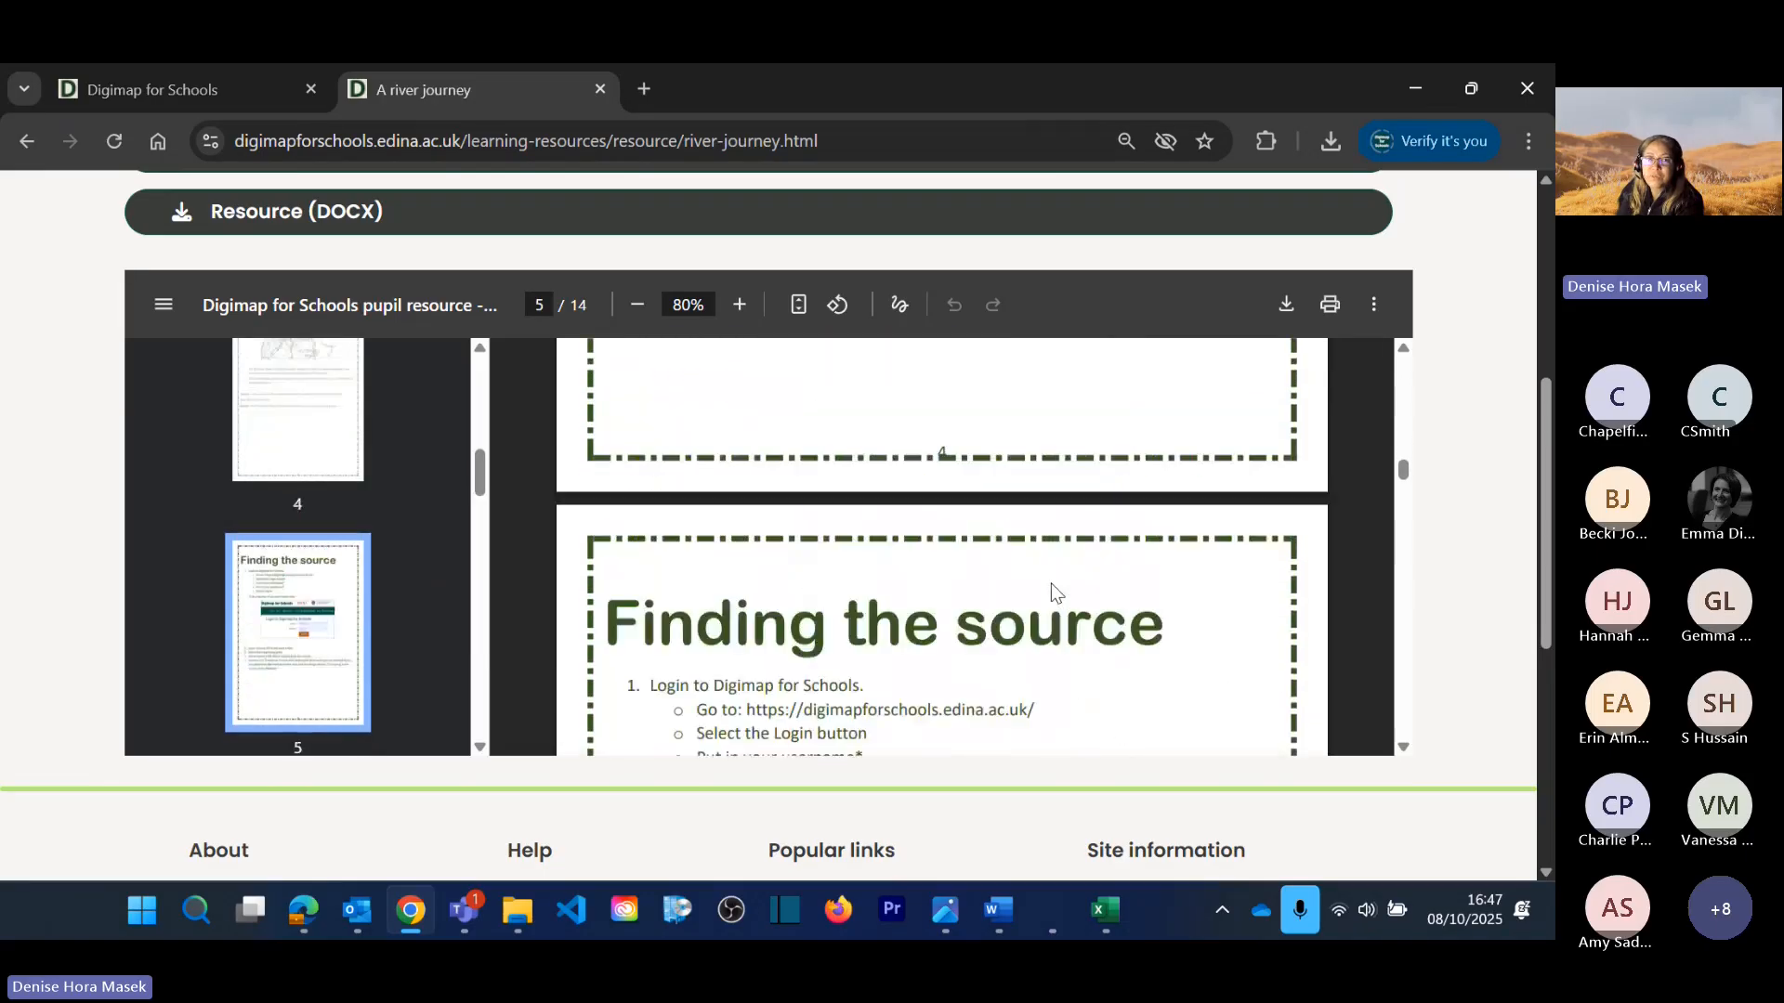
scroll(1053, 590, "down", 12)
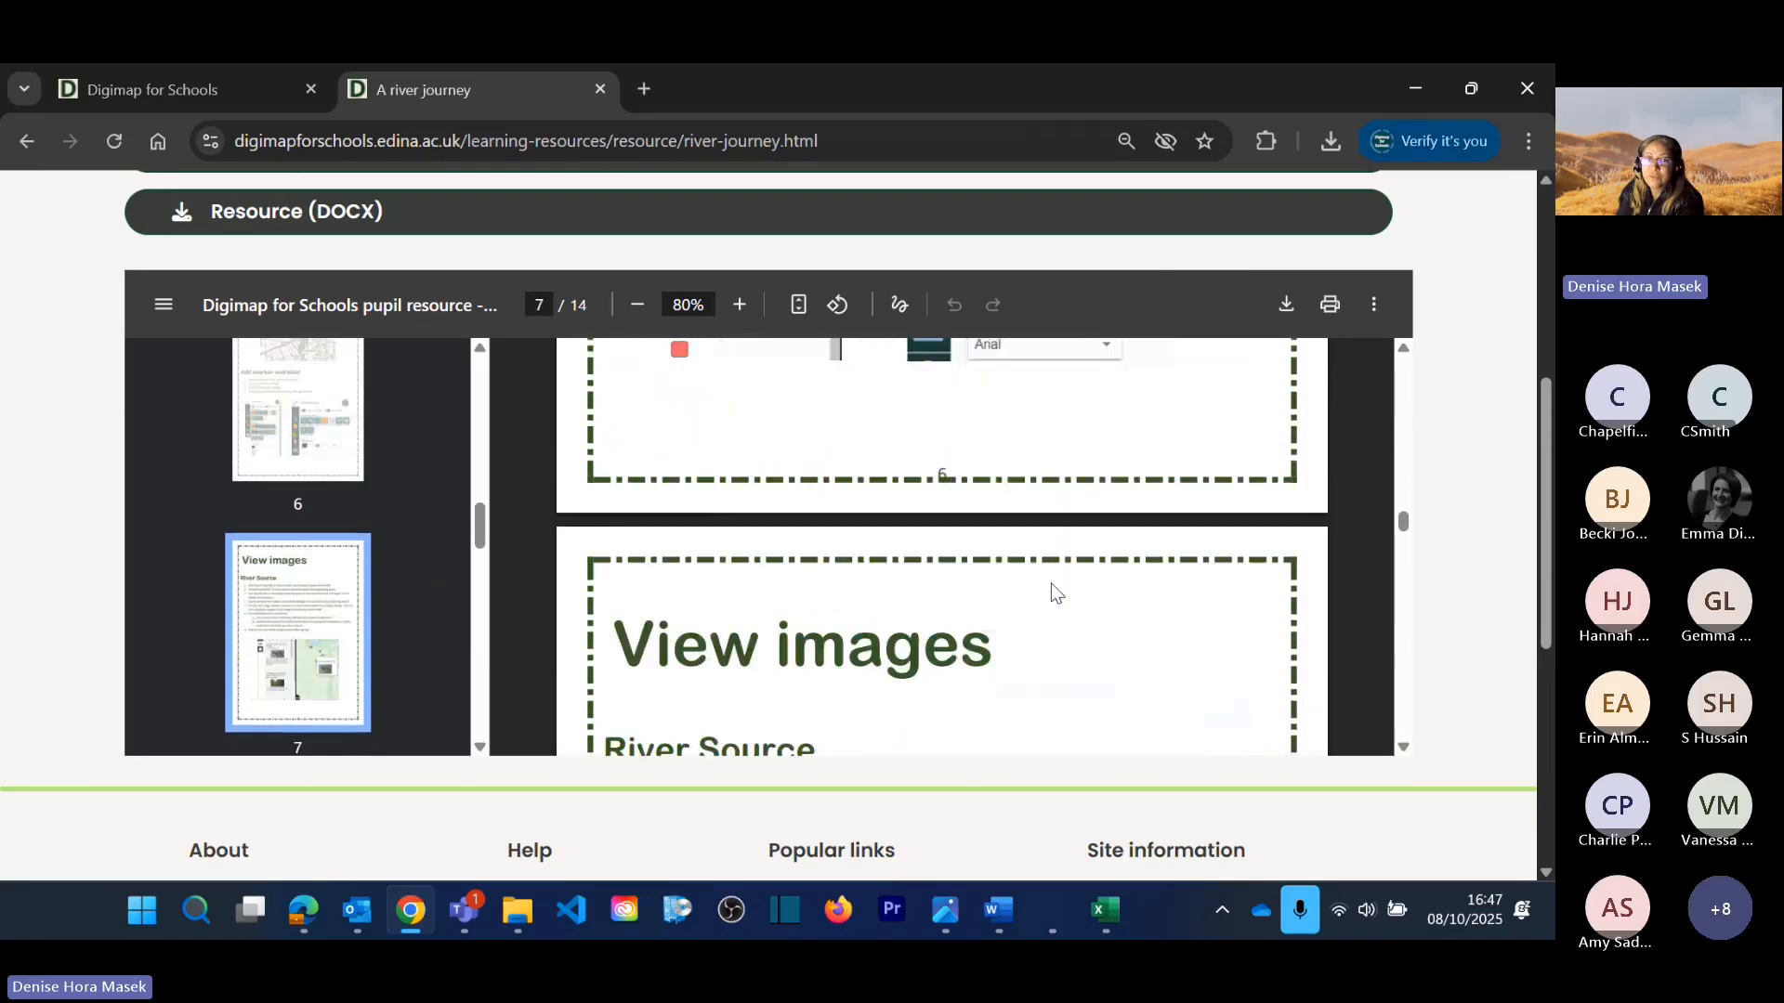
scroll(1051, 591, "down", 15)
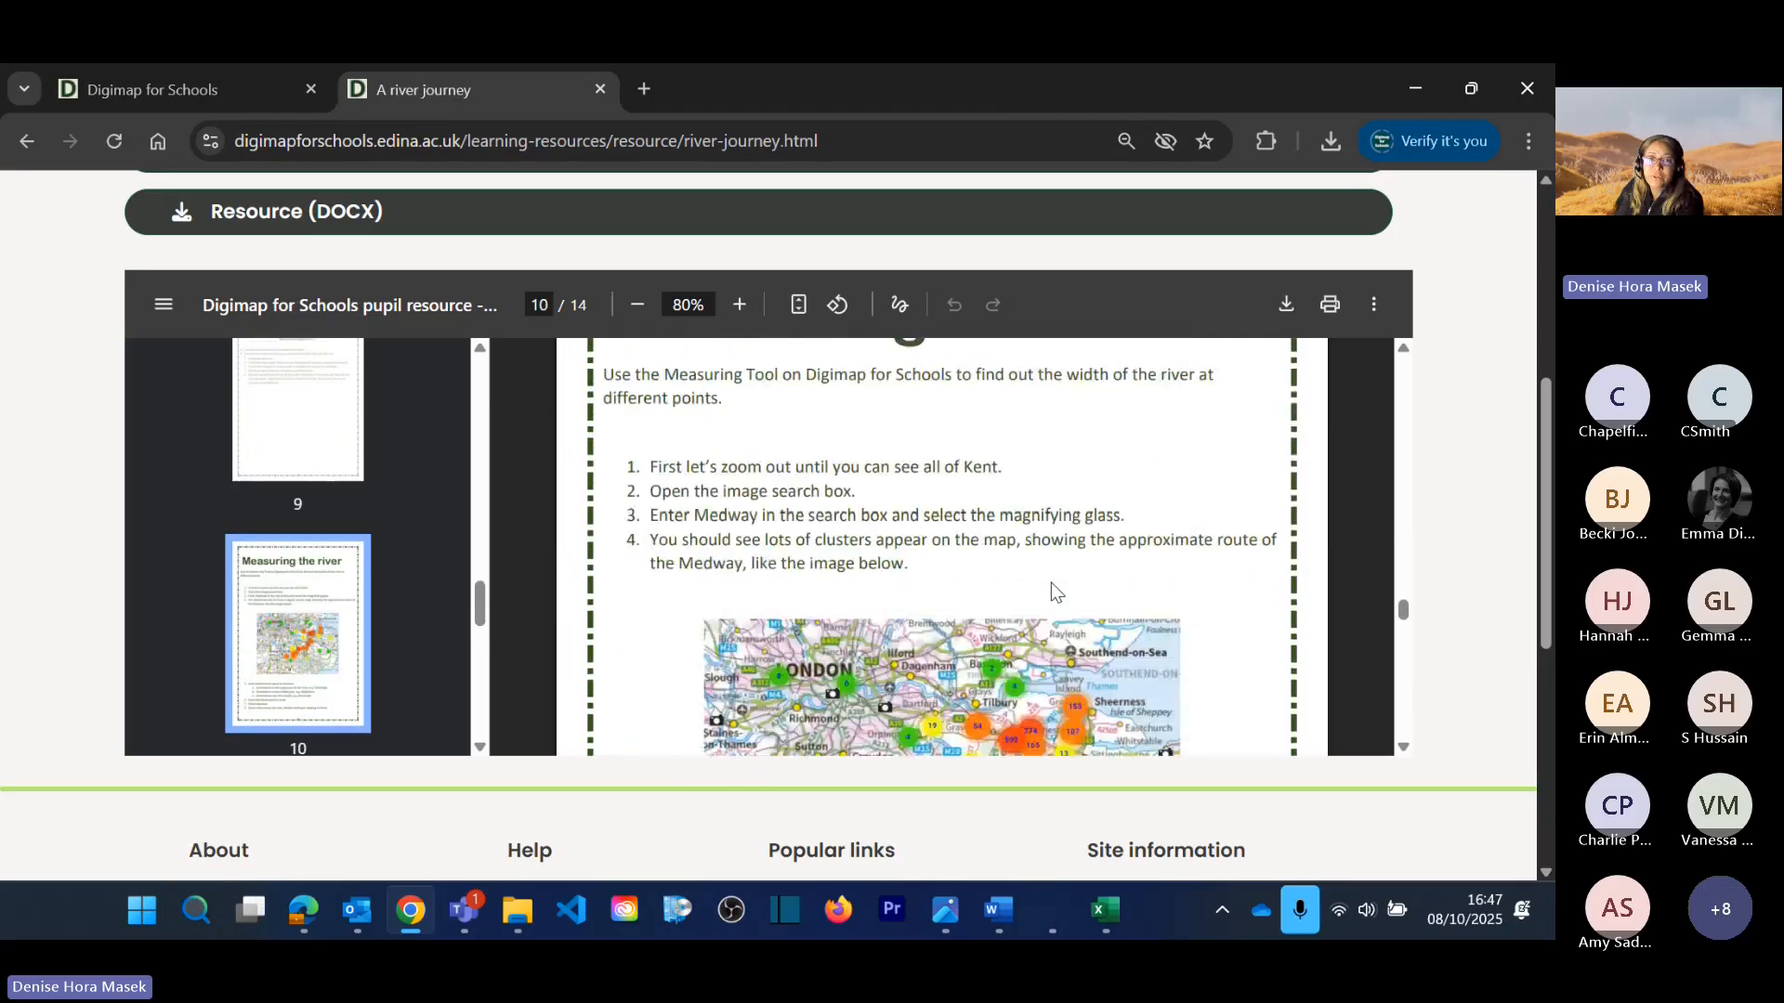
scroll(1050, 583, "down", 4)
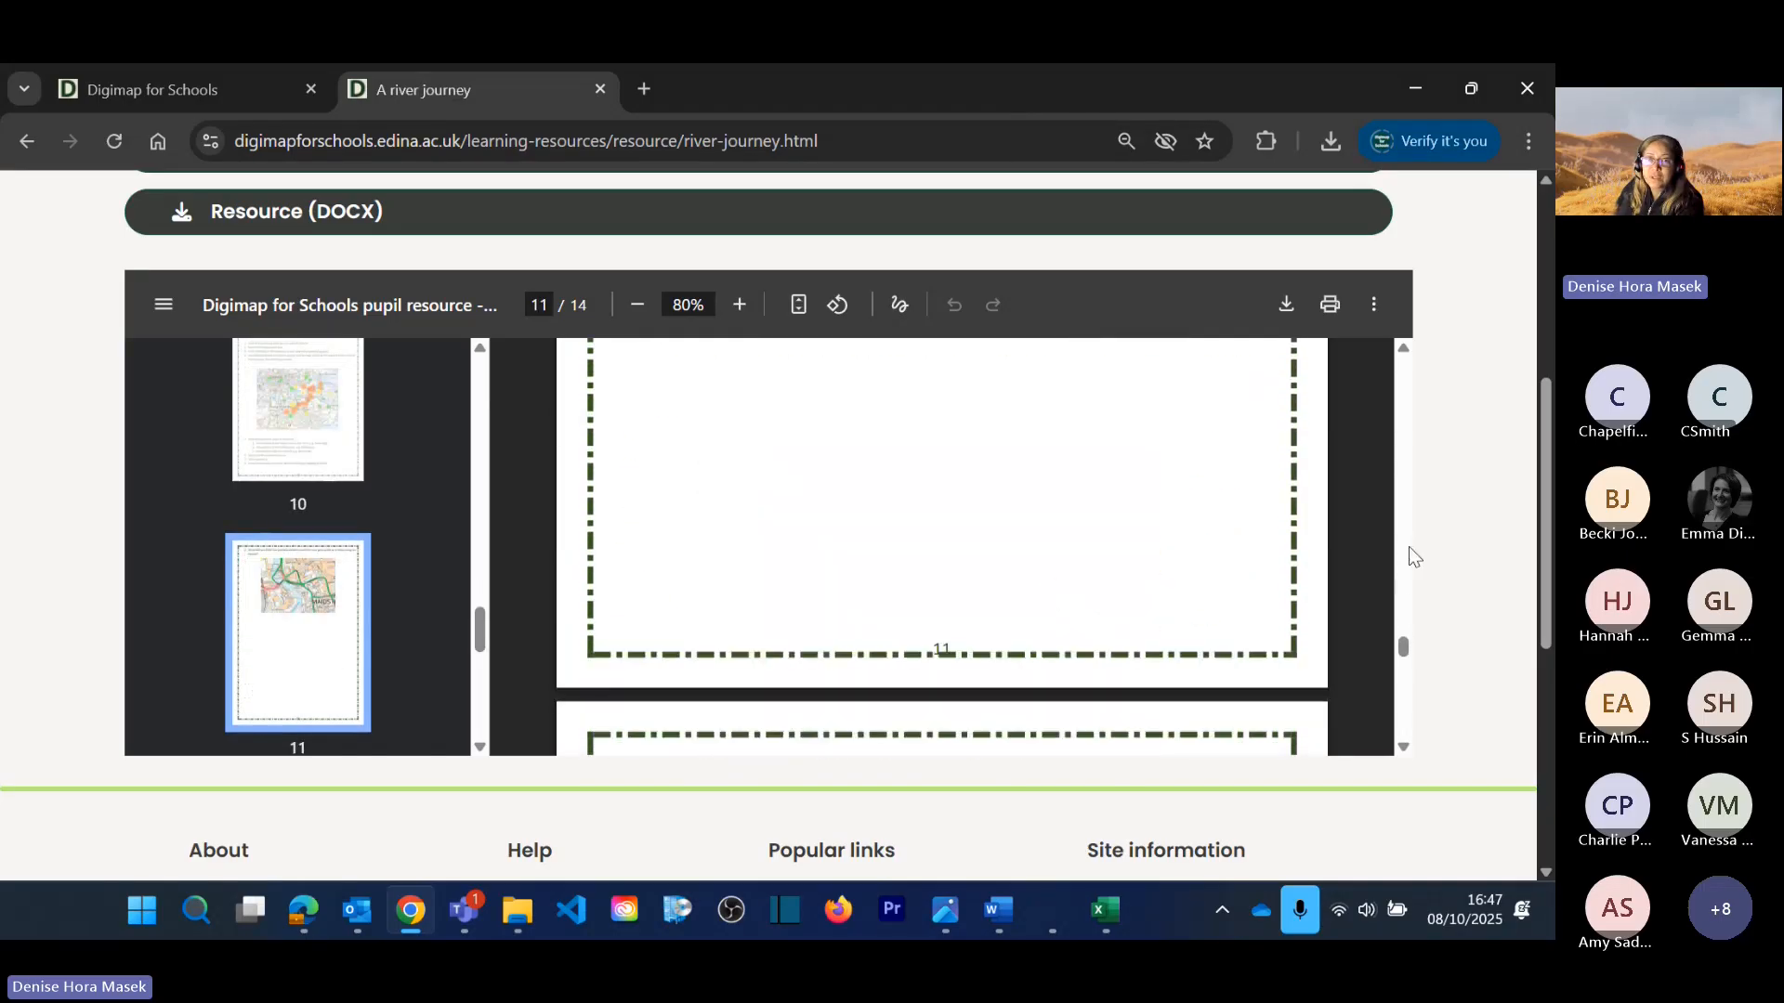
scroll(1485, 511, "up", 3)
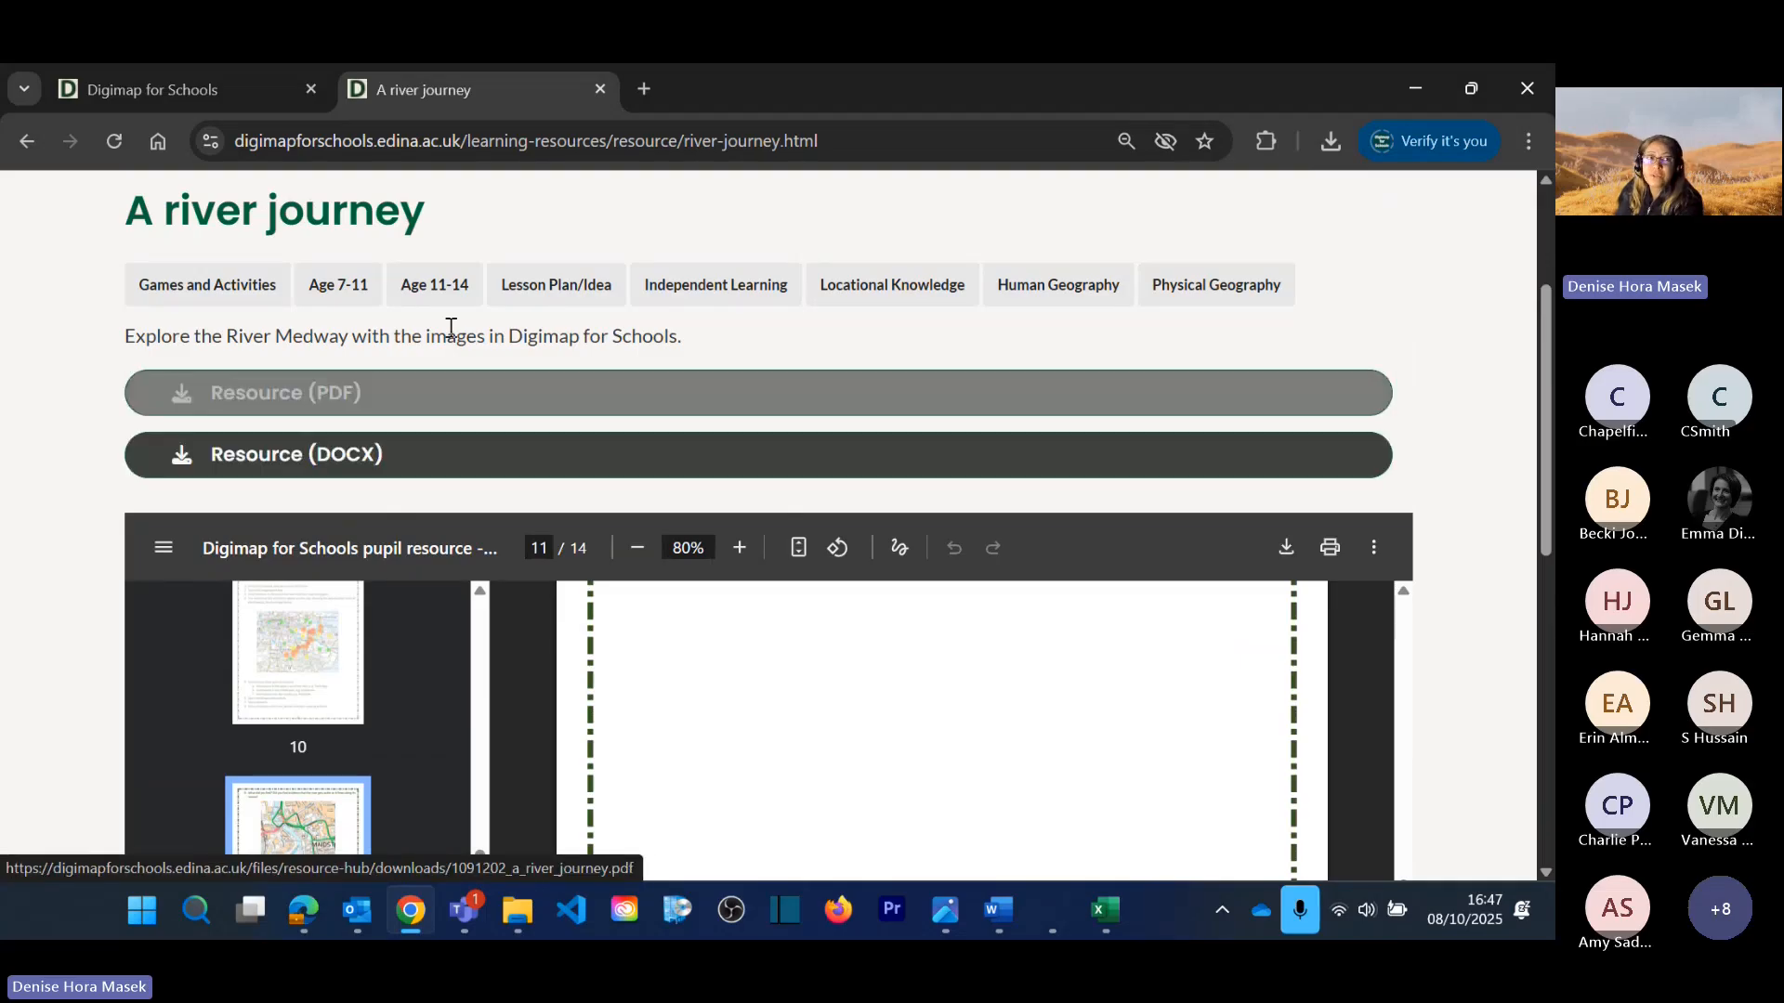
left_click(212, 88)
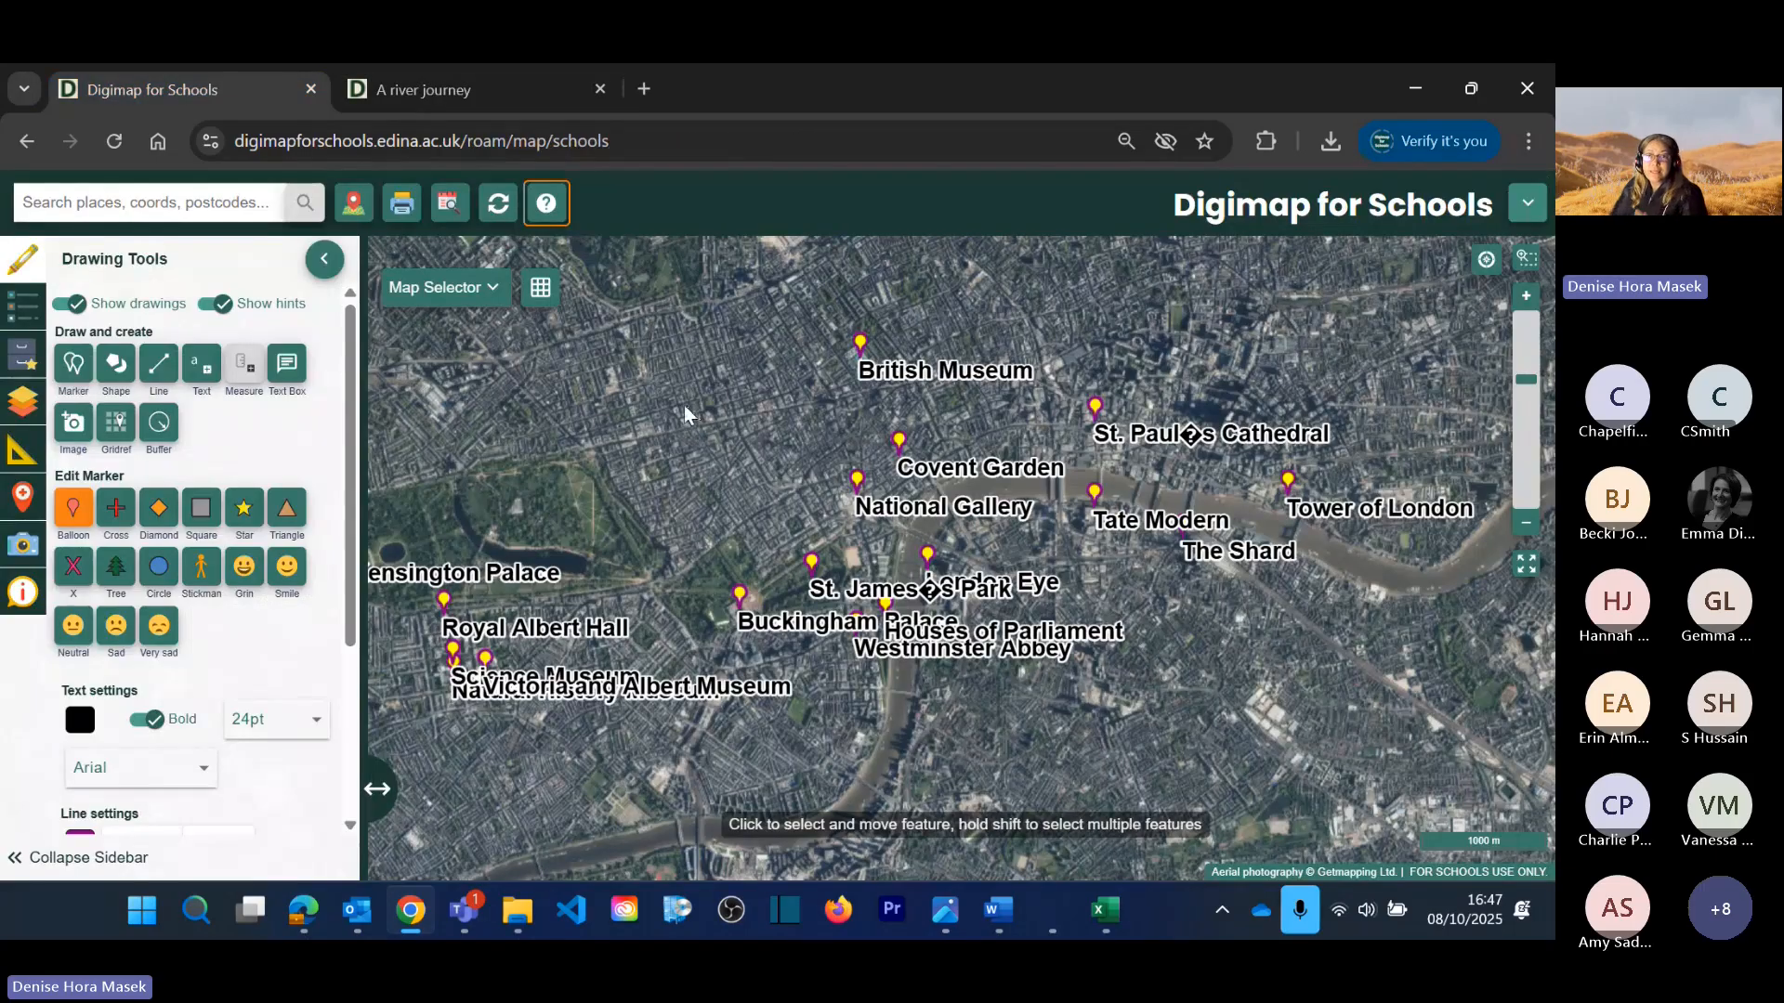